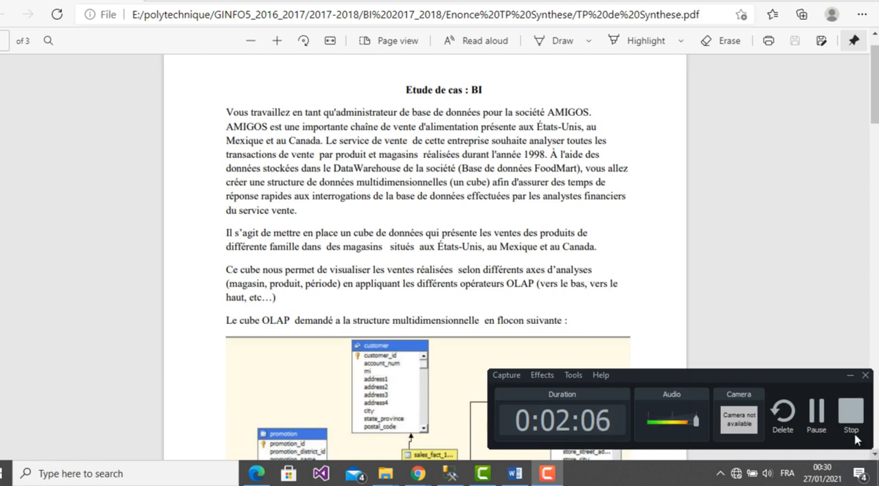
- Read through the BI case study PDF, covering the snowflake cube schema, the dimensions and measures, and the Bénéfice and VenteMoyenne formulas
left_click(850, 376)
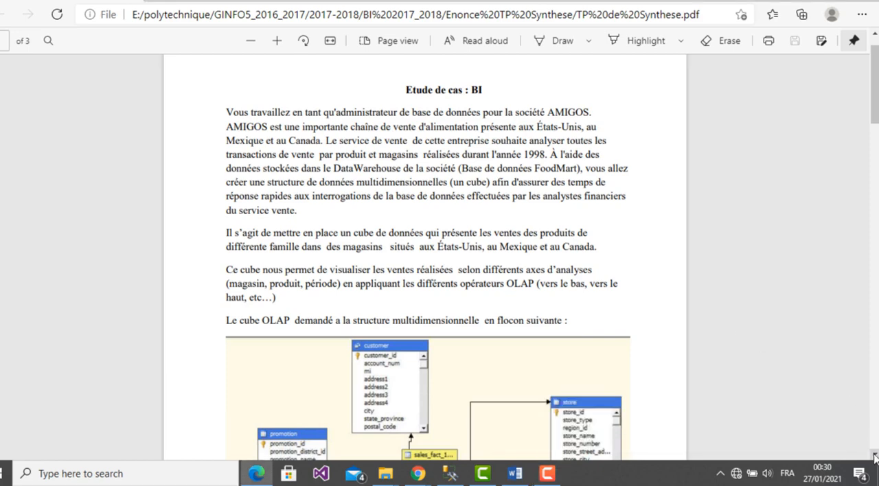
scroll(875, 458, "down", 3)
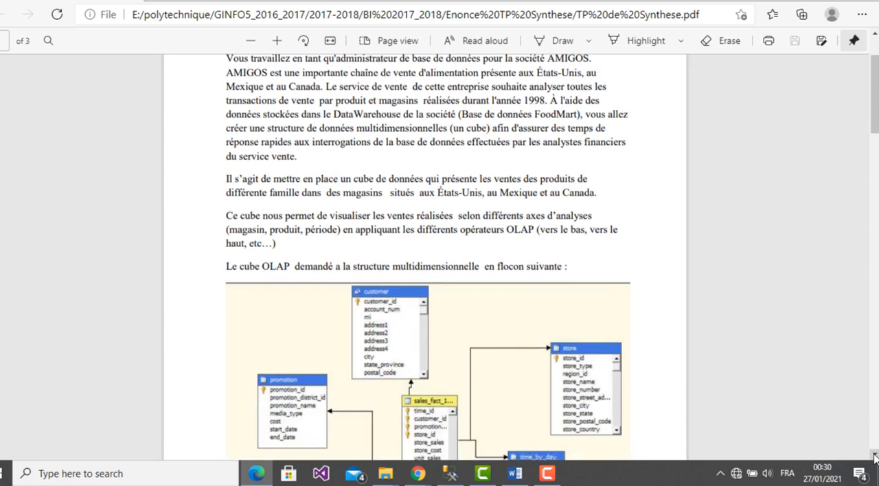
scroll(875, 459, "down", 1)
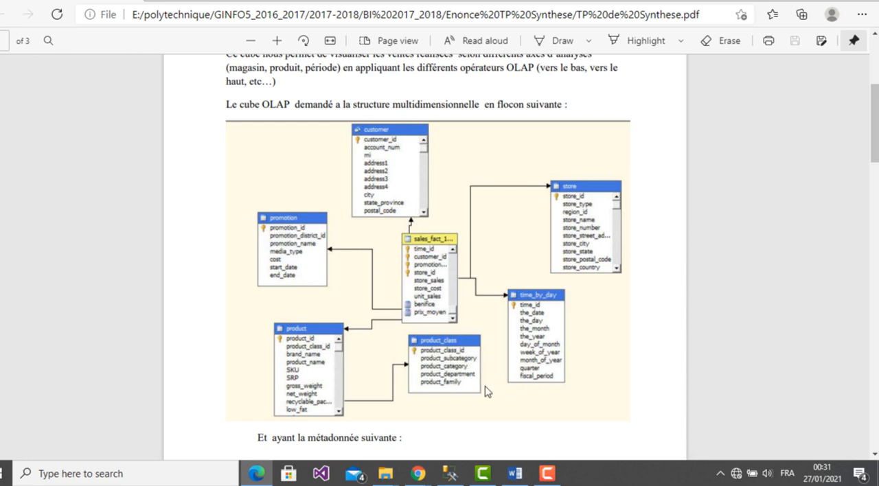
left_click(874, 456)
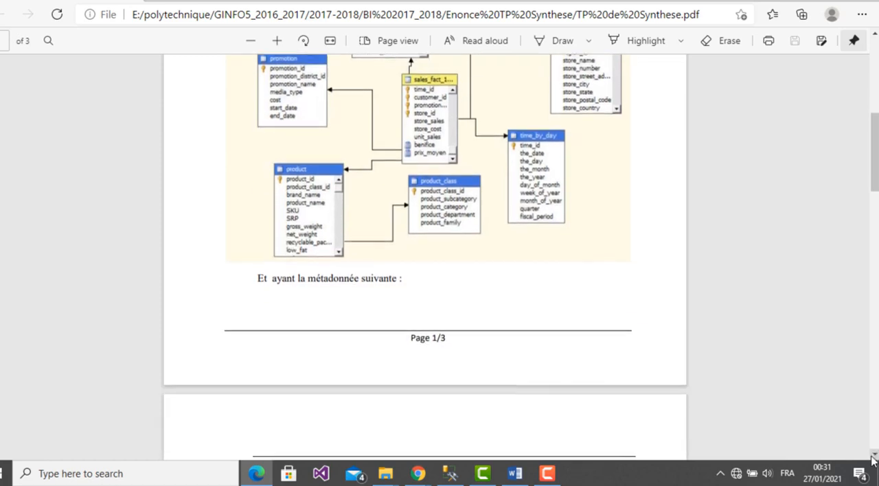
left_click(873, 459)
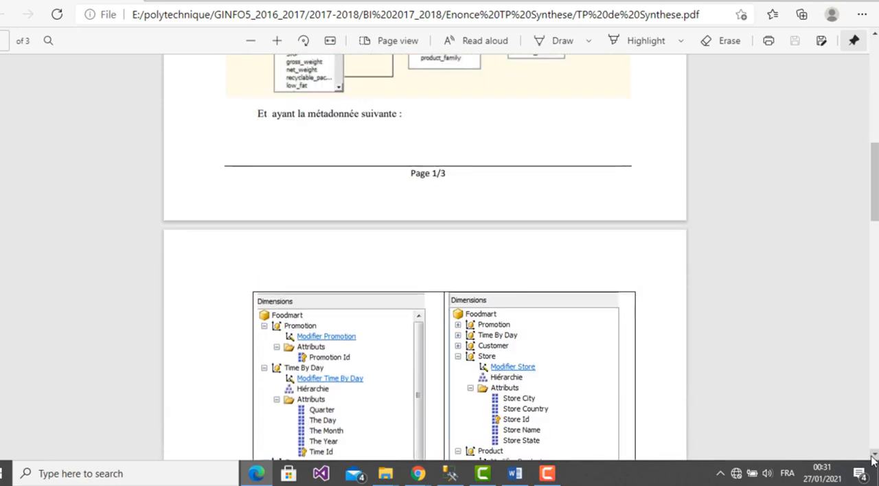
left_click(873, 459)
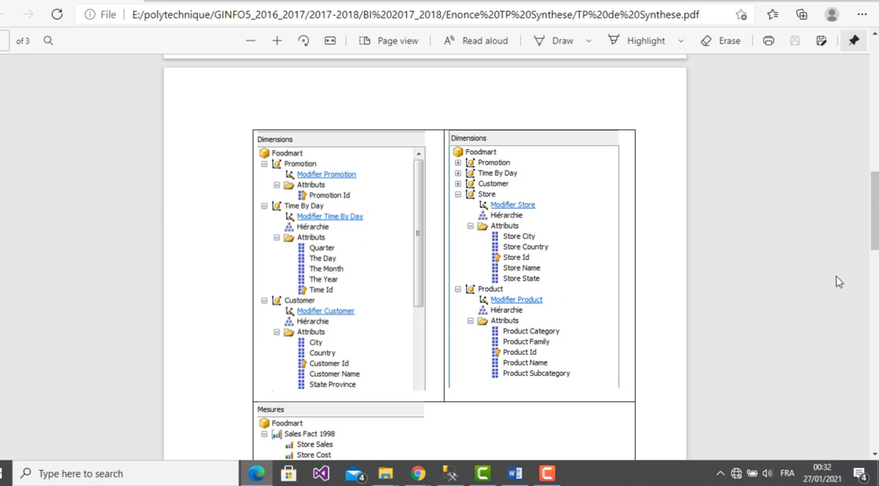
left_click_drag(876, 222, 876, 275)
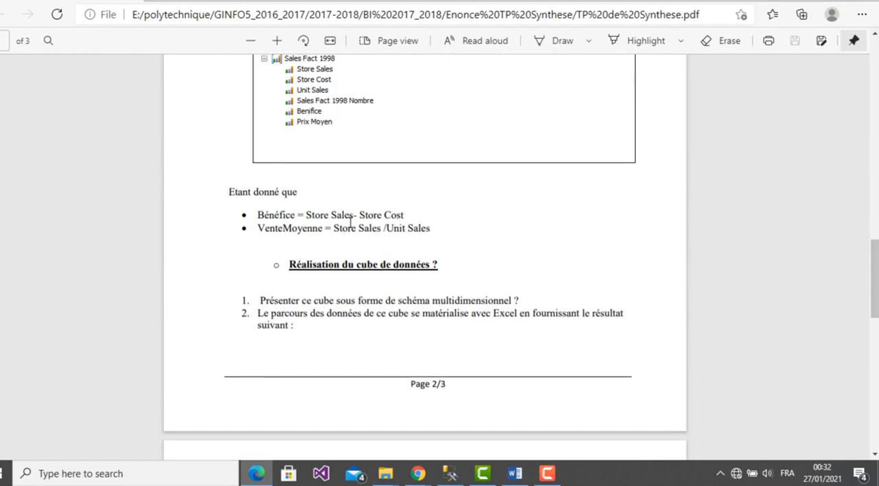
double_click(270, 215)
- Switch to the Enonces TAR folder in File Explorer and locate the foodmart.mdf and foodmart_log.ldf database files
mouse_move(385, 475)
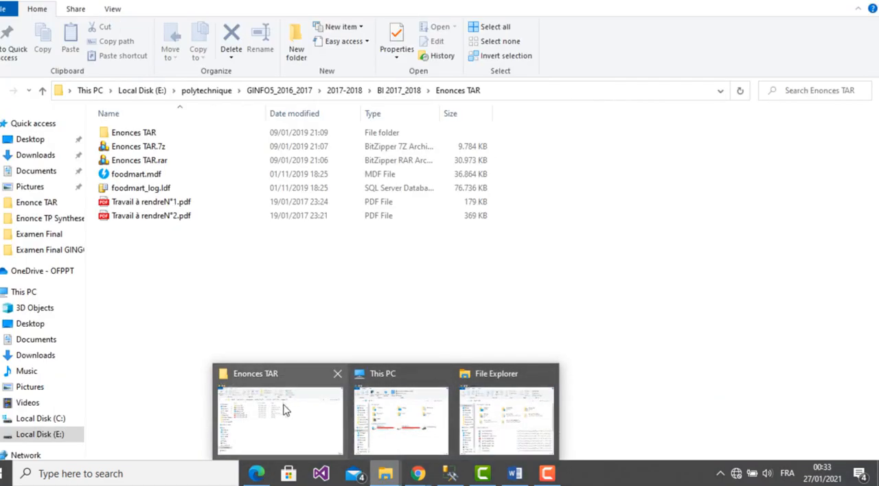
left_click(284, 408)
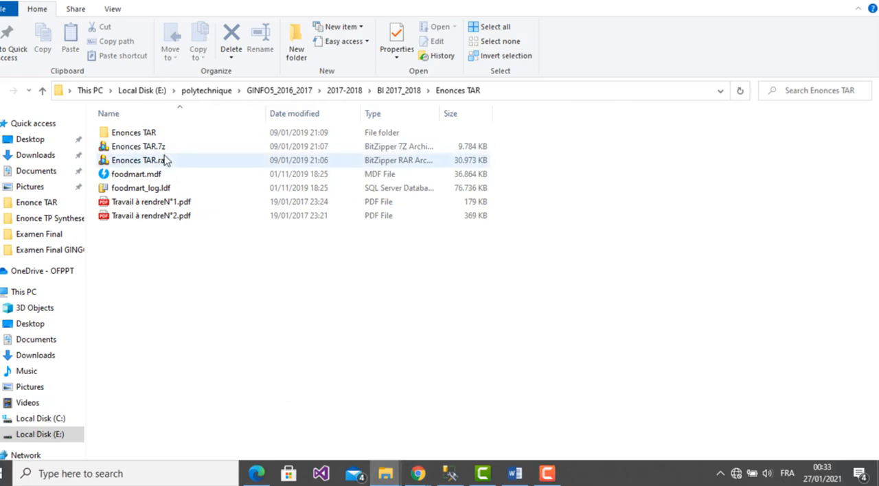
left_click(176, 179)
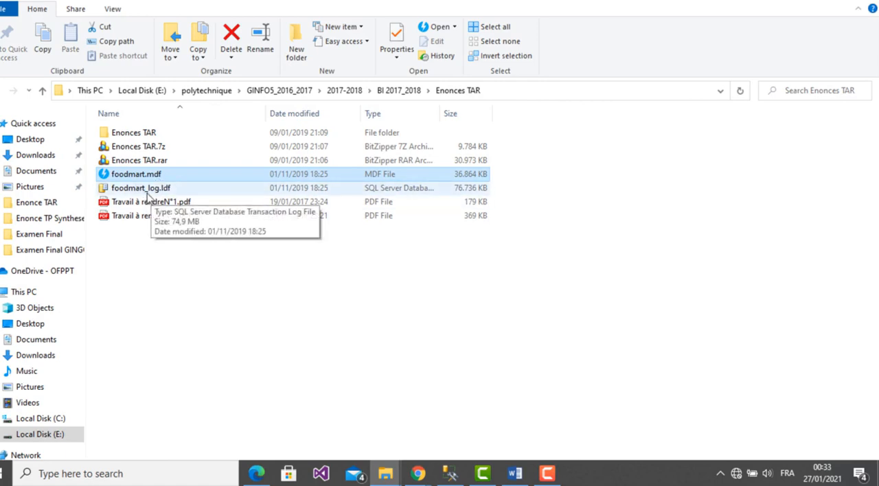
left_click(216, 261)
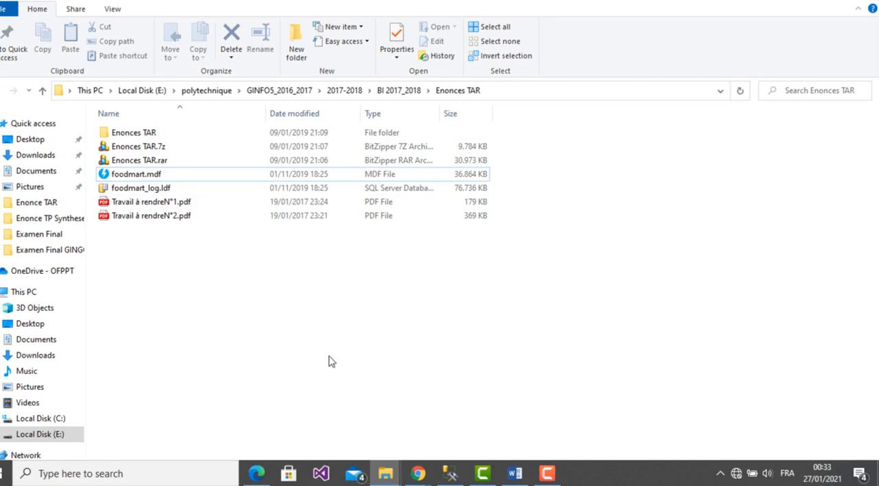
- Switch to SQL Server Management Studio and connect to the localhost\BI2019 database engine with Windows Authentication
left_click(450, 473)
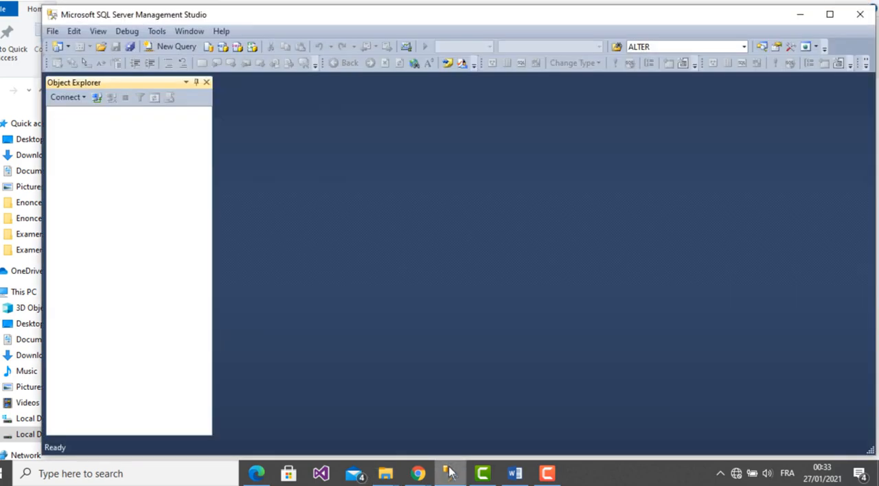
left_click(97, 100)
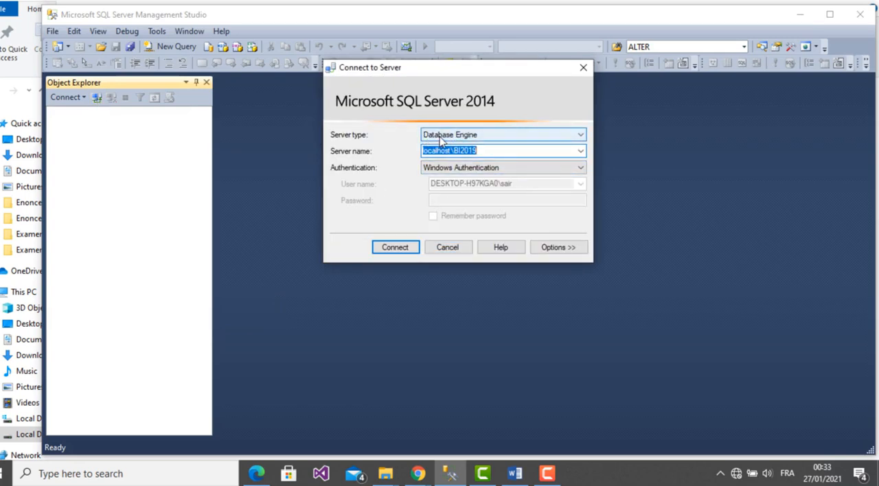
left_click(579, 153)
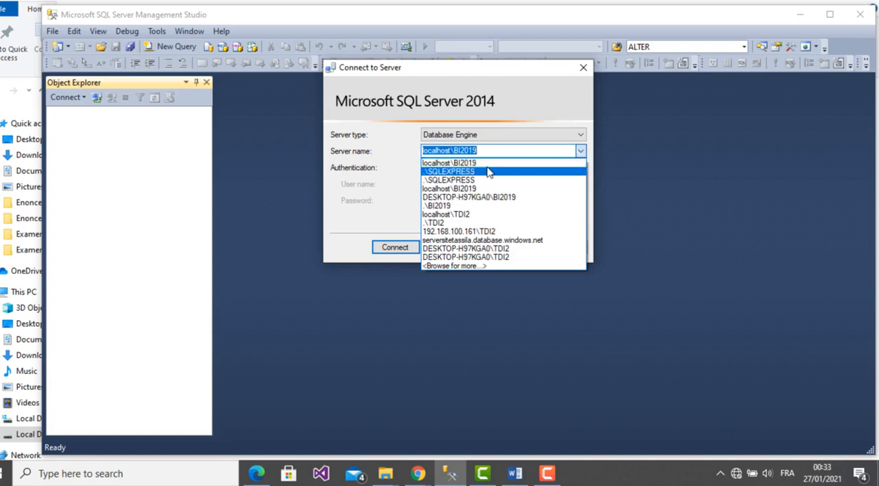
left_click(466, 163)
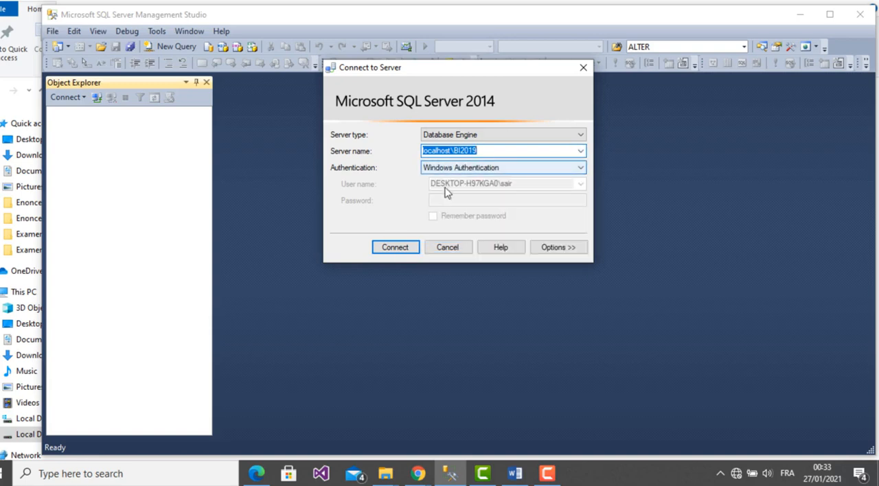
left_click(401, 250)
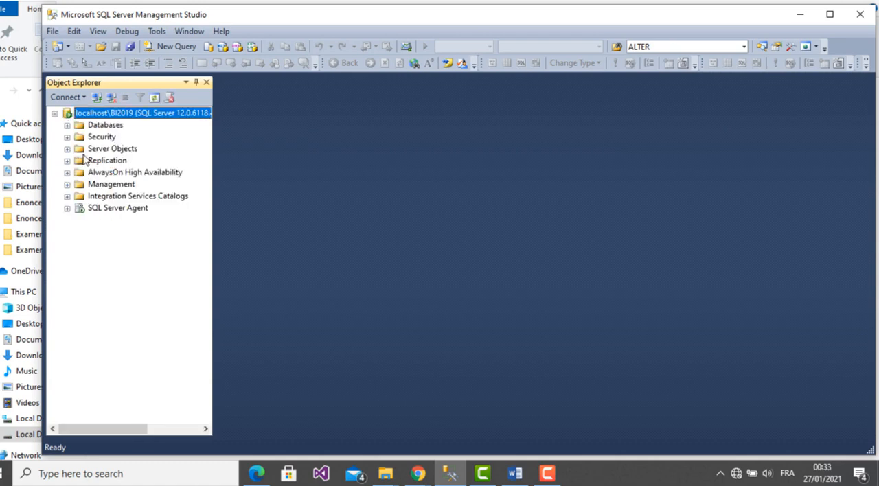
- Attach the foodmart database to the server using foodmart.mdf from the 2020_2021 Enonce TAR folder
left_click(68, 126)
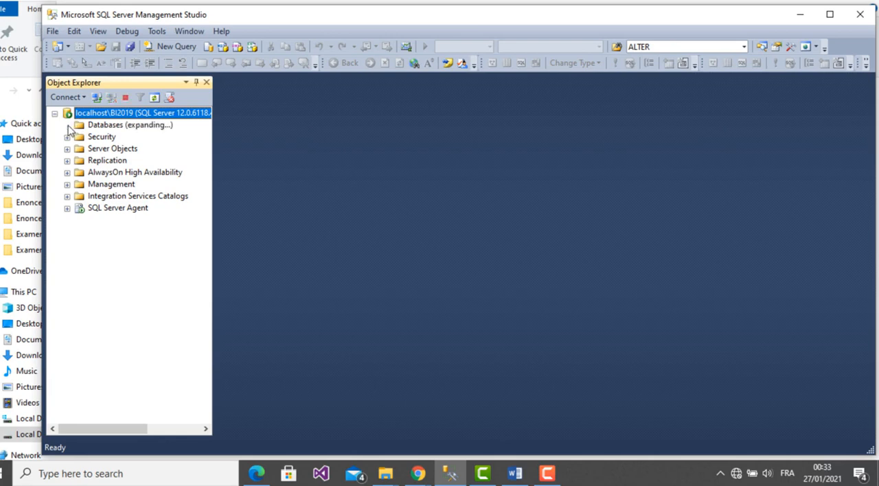
left_click(110, 127)
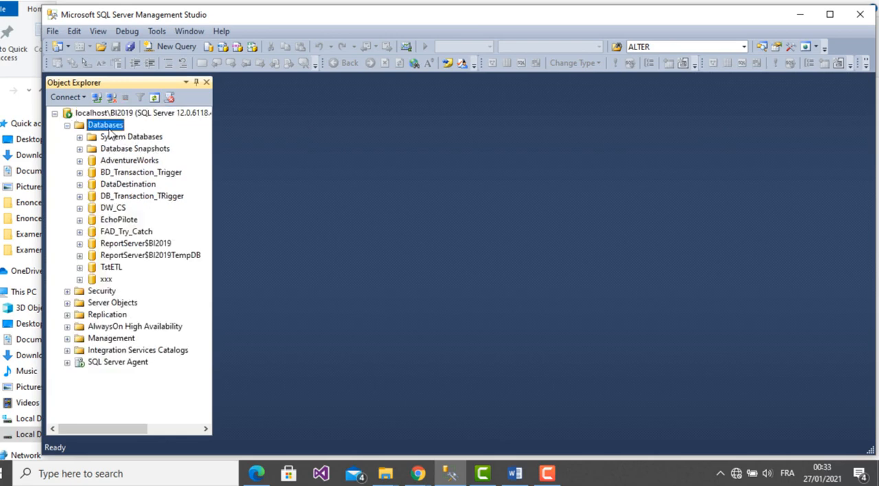
right_click(108, 131)
left_click(146, 154)
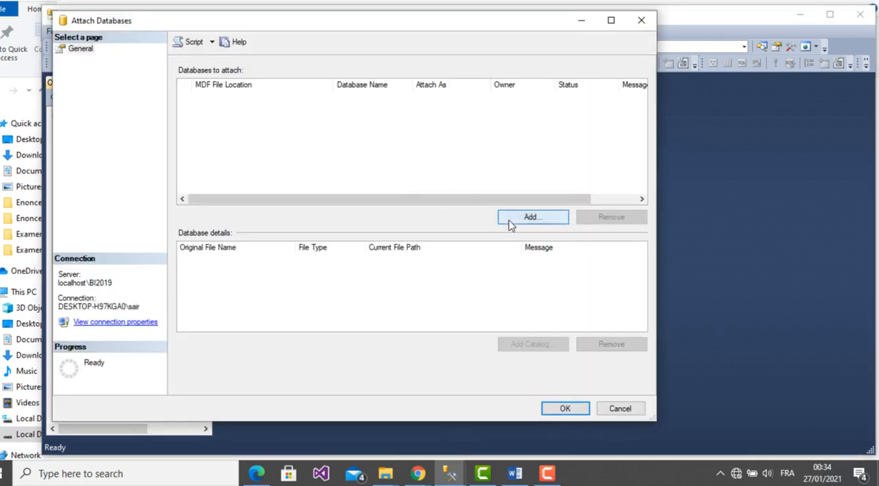
left_click(510, 221)
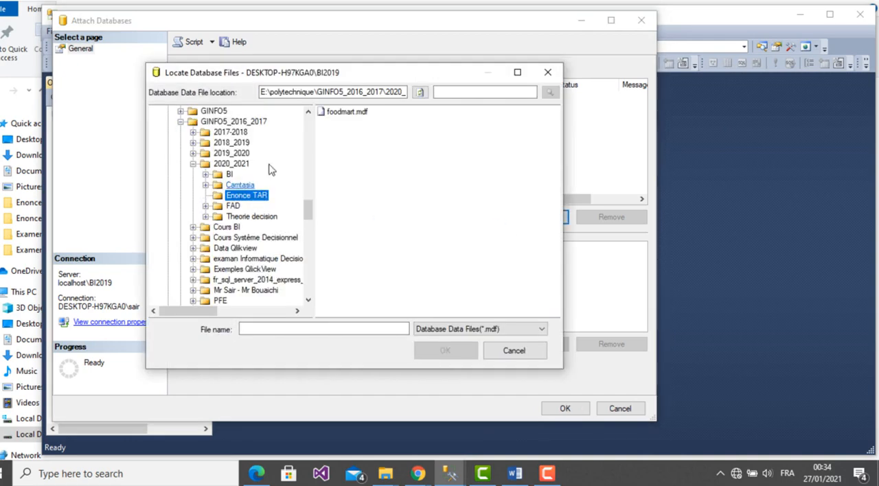
left_click(237, 166)
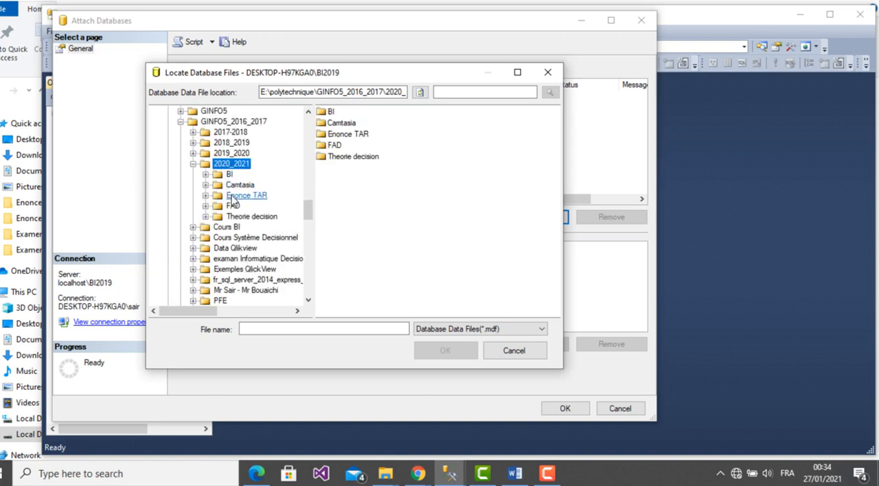
left_click(233, 197)
left_click(340, 113)
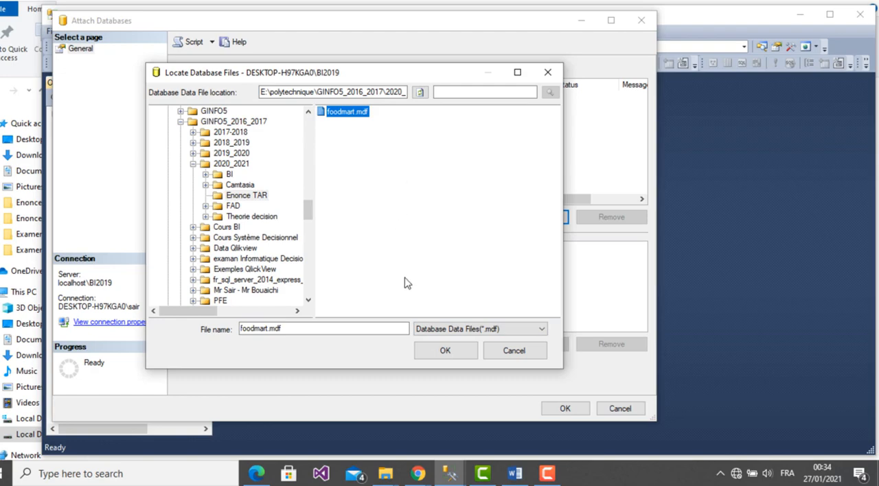
left_click(436, 357)
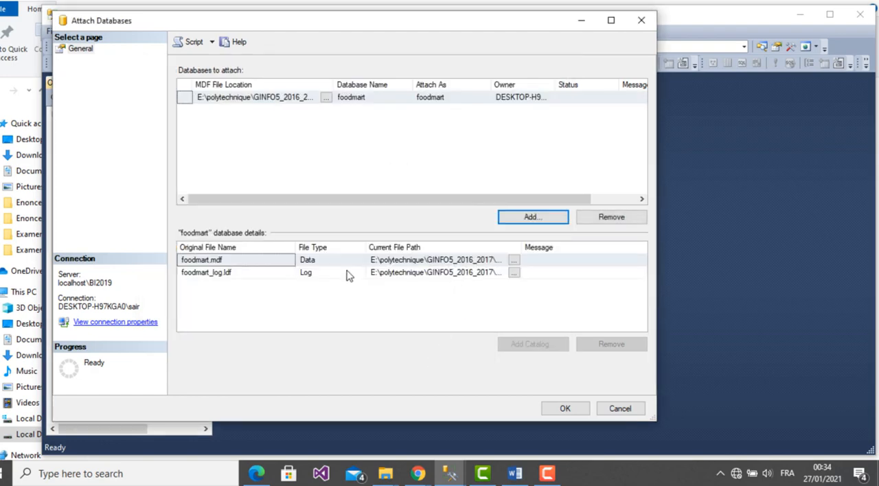
left_click_drag(297, 247, 335, 247)
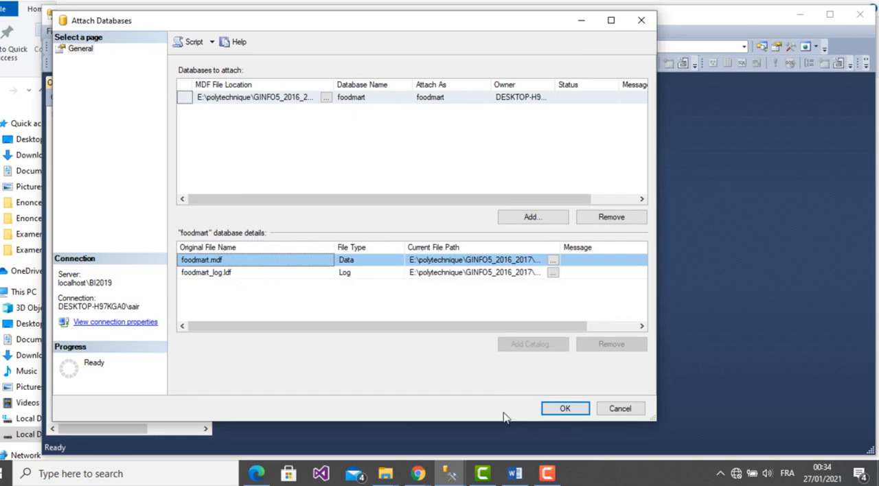
left_click(571, 414)
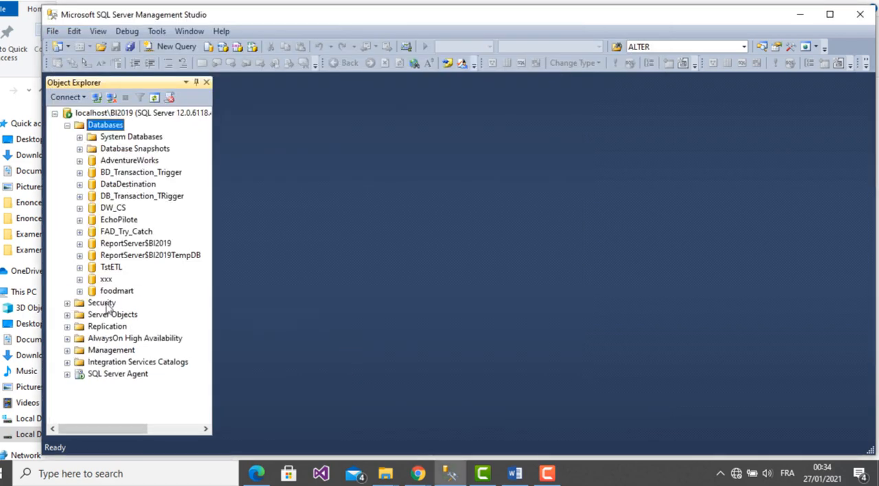
- Examine the foodmart database's tables and the column design of dbo.customer, then close the design view
left_click(80, 292)
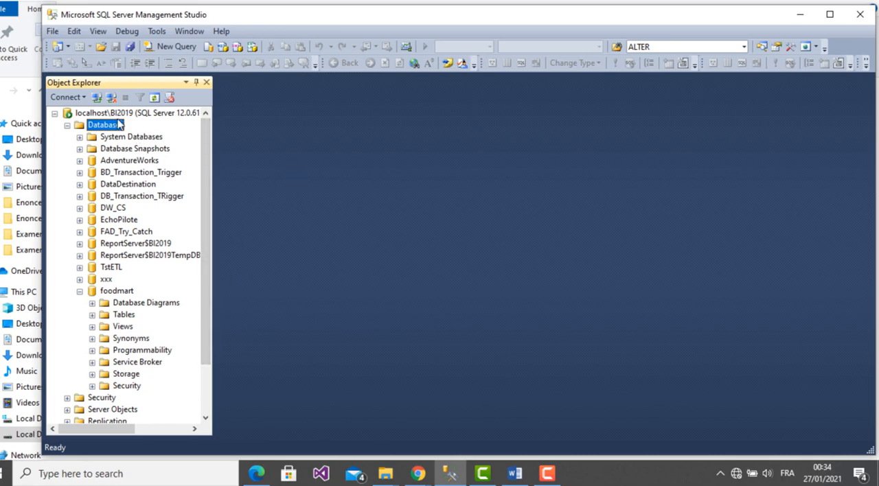
left_click(92, 316)
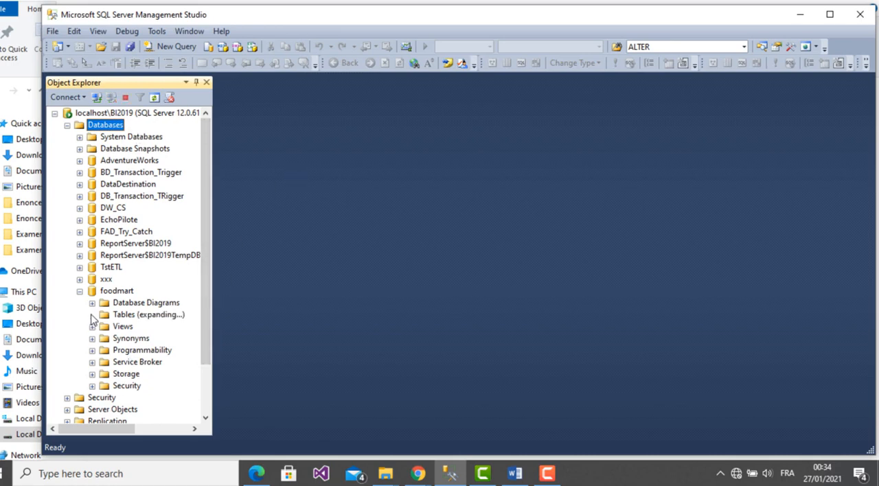
left_click(159, 330)
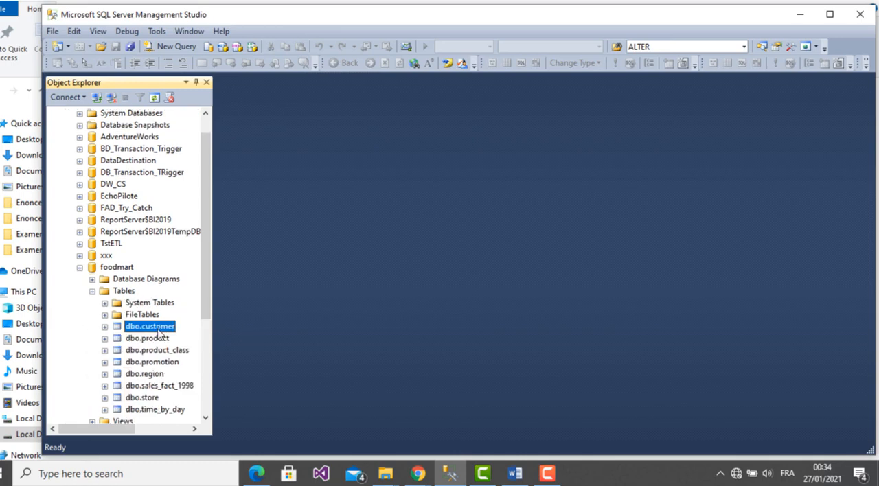
right_click(159, 333)
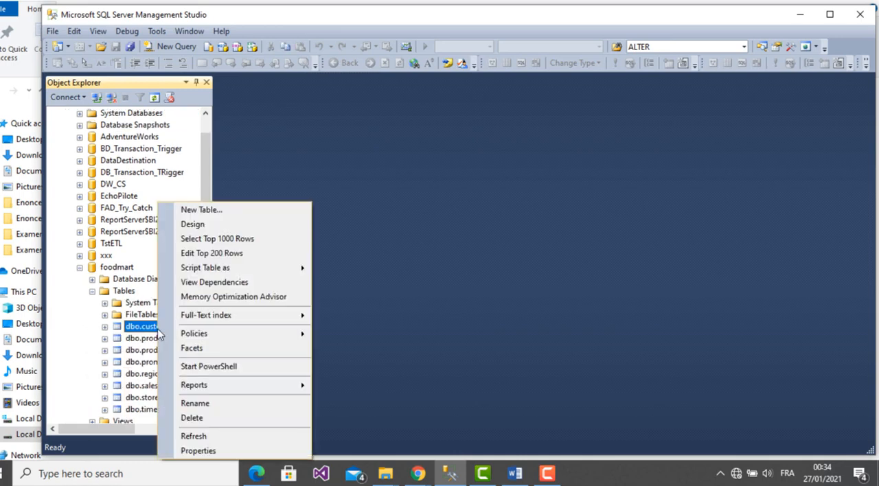
left_click(226, 225)
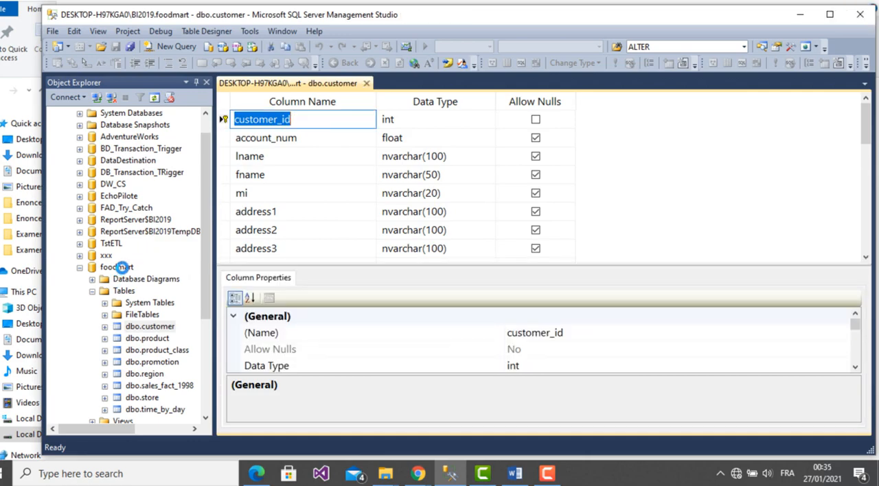
left_click(366, 83)
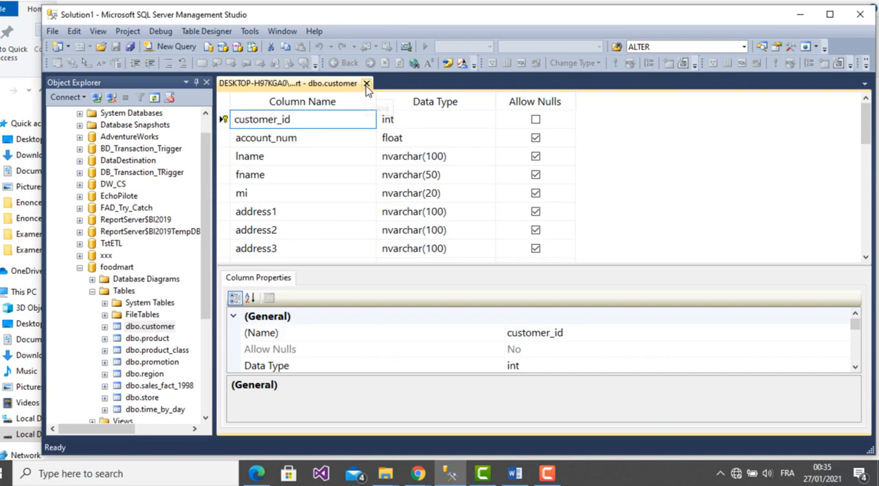
- Set the owner of the foodmart database to the NT AUTHORITY\SYSTEM login in its file properties
left_click(129, 269)
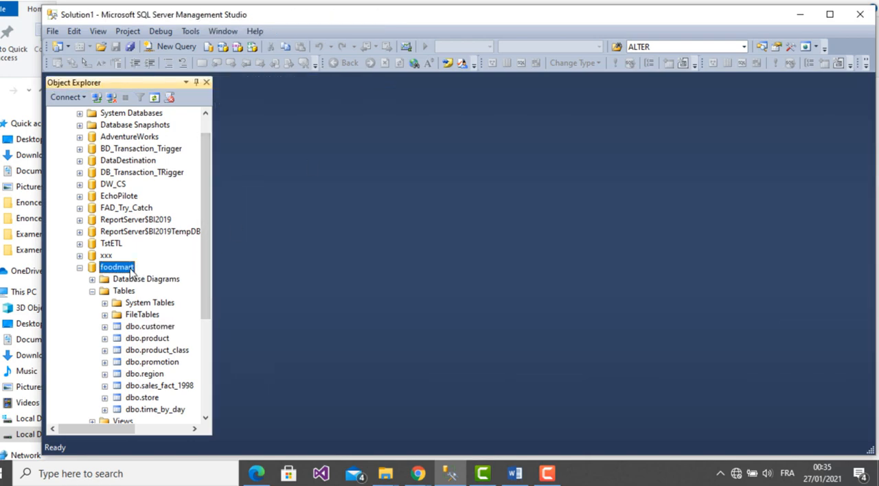
right_click(131, 272)
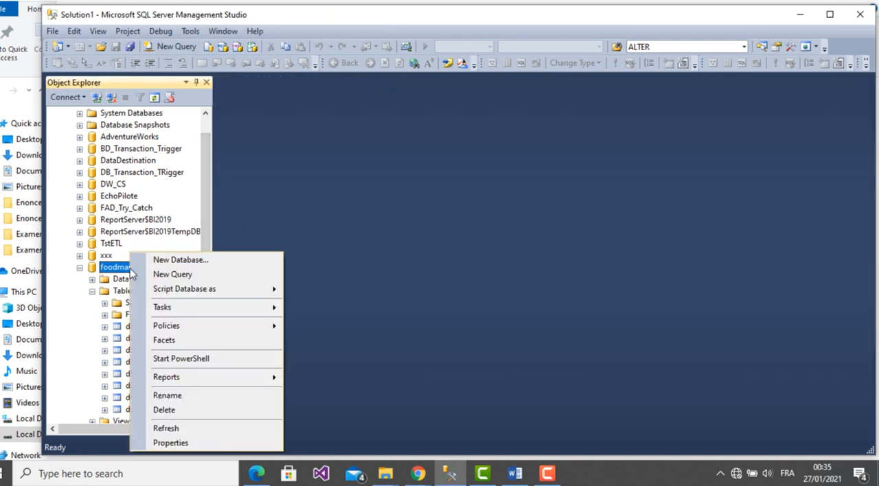
left_click(177, 443)
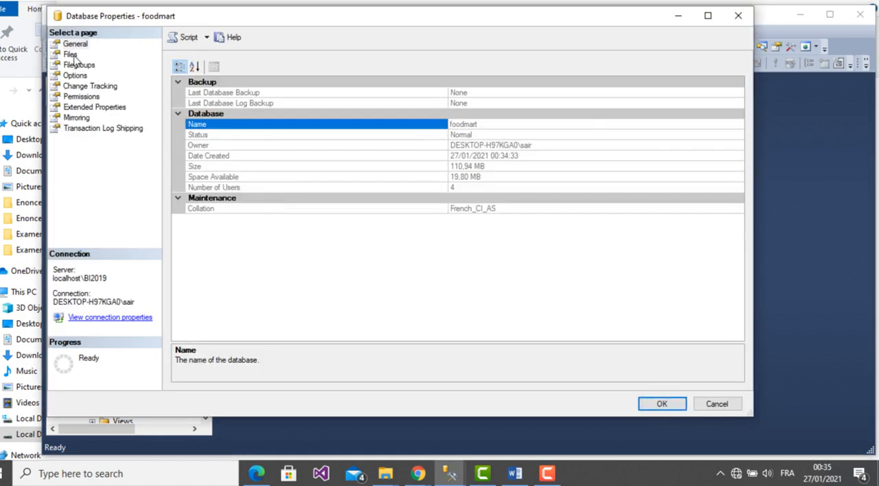
left_click(70, 54)
left_click(338, 84)
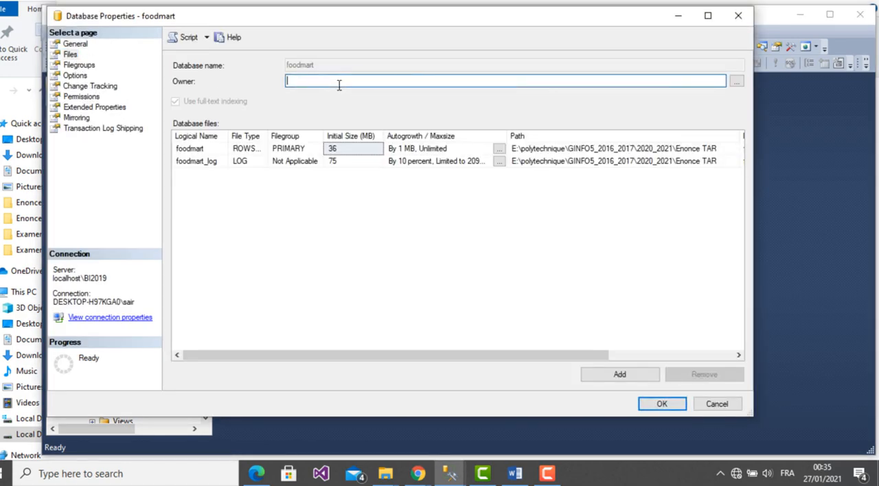
left_click(736, 81)
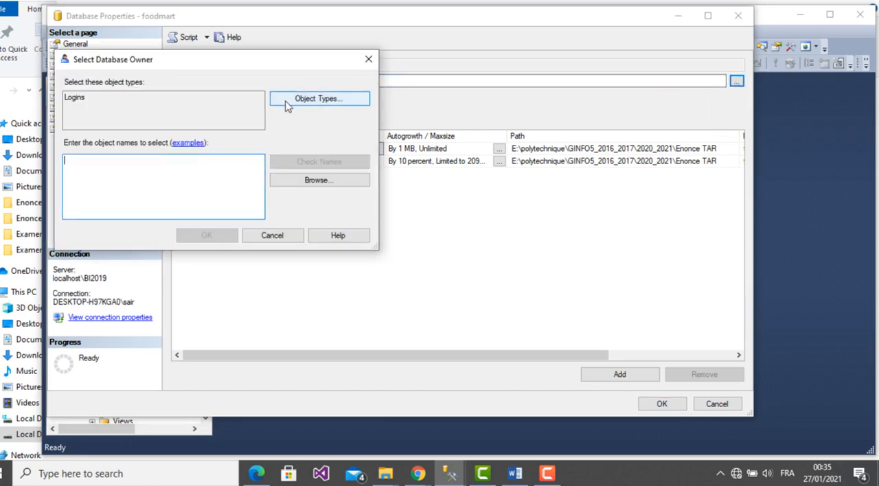
left_click(320, 181)
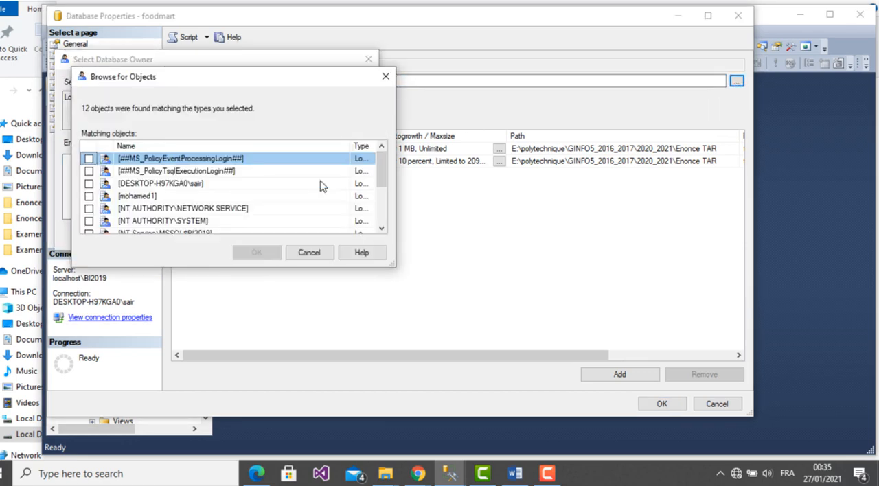
left_click(90, 221)
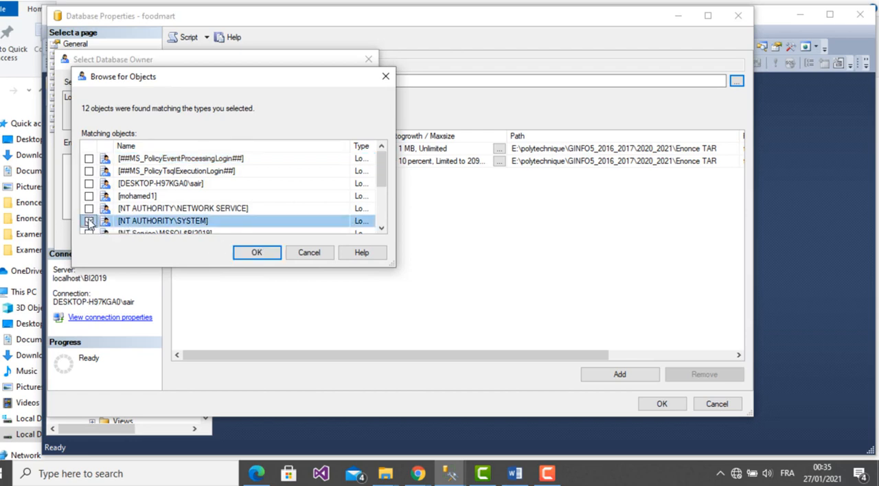
left_click(230, 234)
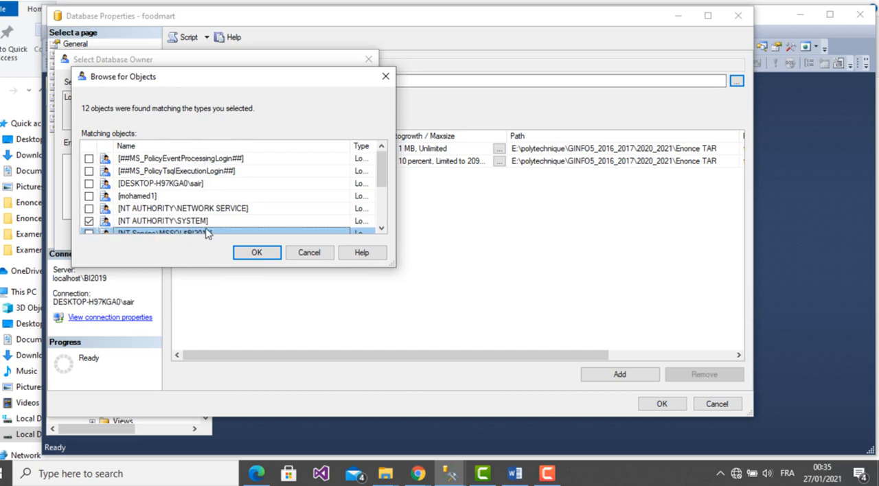
left_click(255, 253)
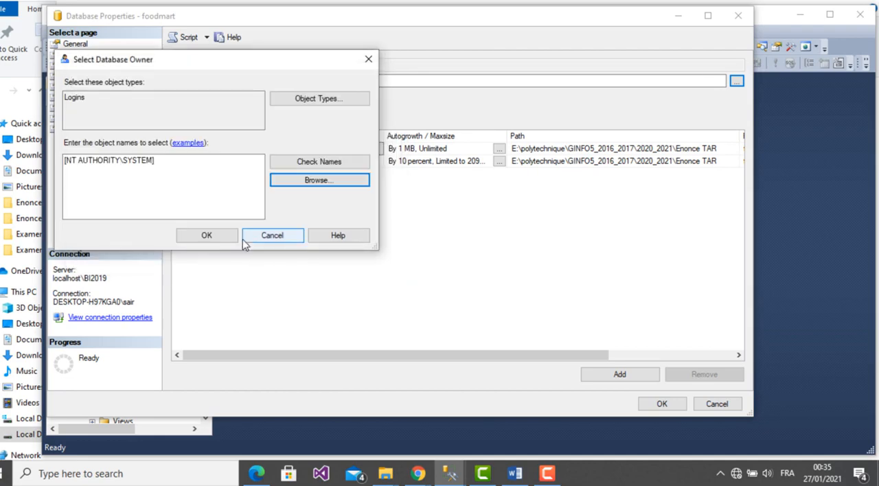
left_click(210, 236)
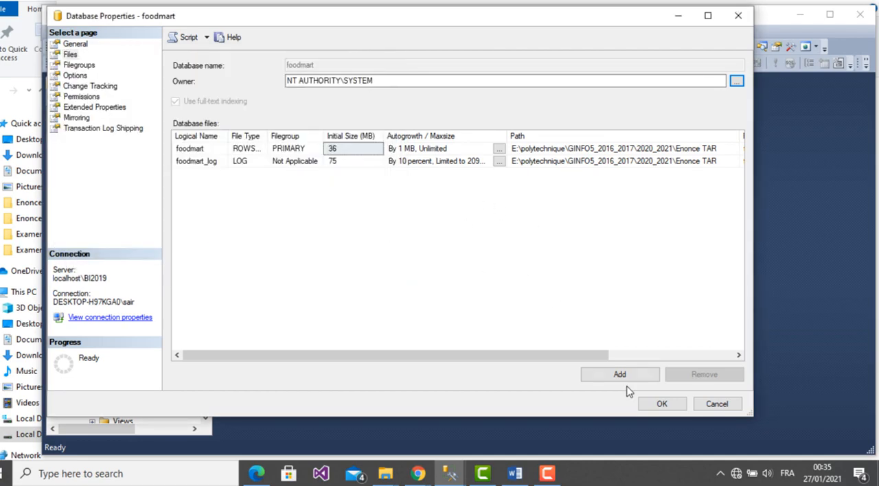
left_click(661, 405)
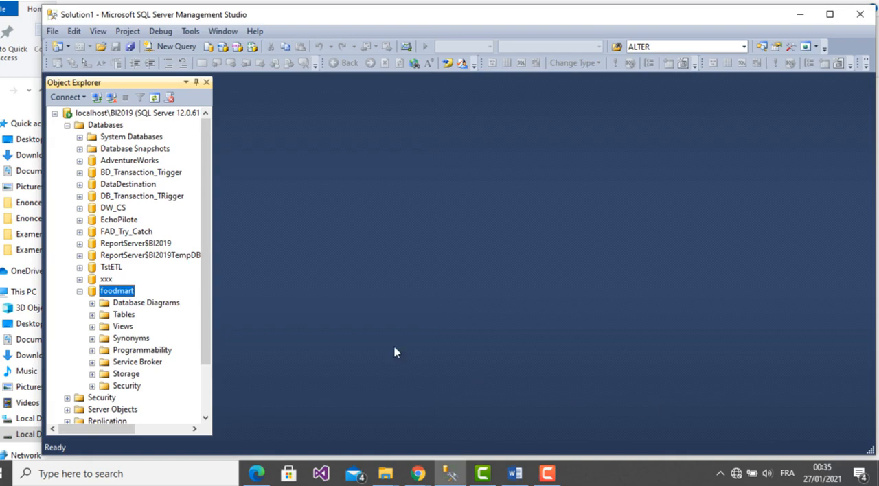
- Open foodmart's dbo.Diagram_0 diagram and move the promotion and time_by_day tables closer to sales_fact_1998
left_click(92, 303)
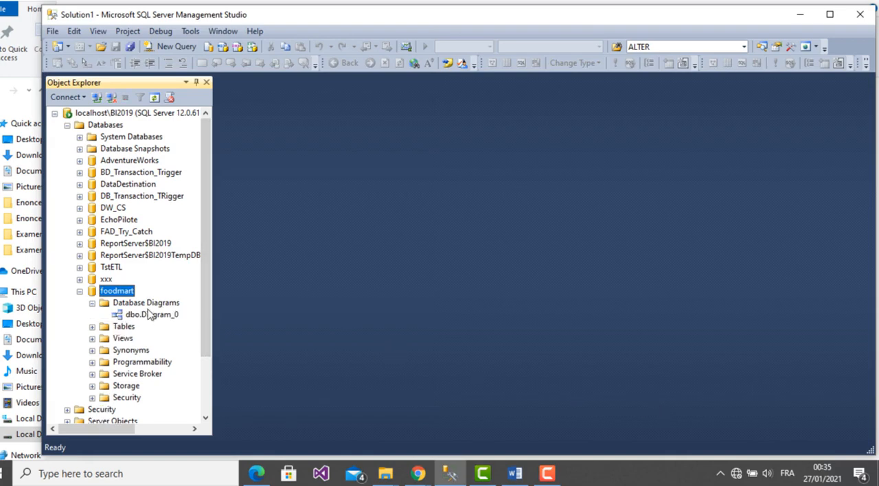
left_click(151, 315)
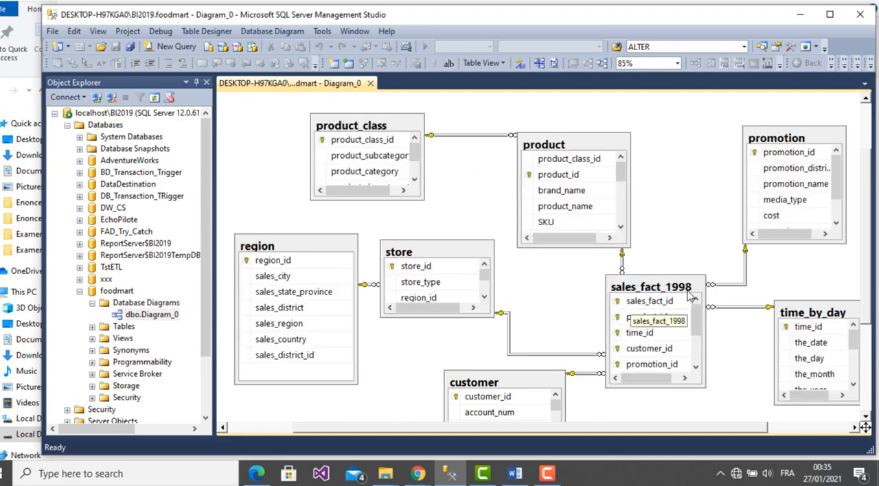
left_click_drag(785, 140, 728, 128)
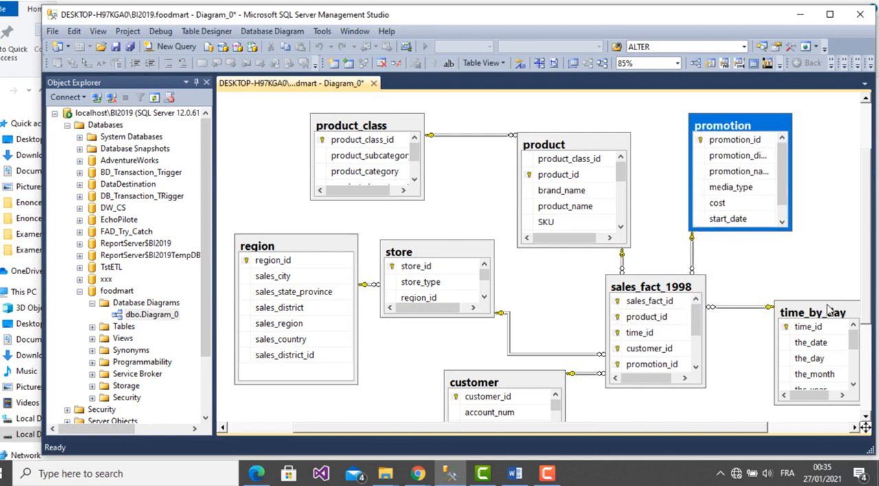
left_click_drag(828, 310, 798, 284)
- Shift the product and product_class tables slightly up and to the right in the diagram
left_click(573, 147)
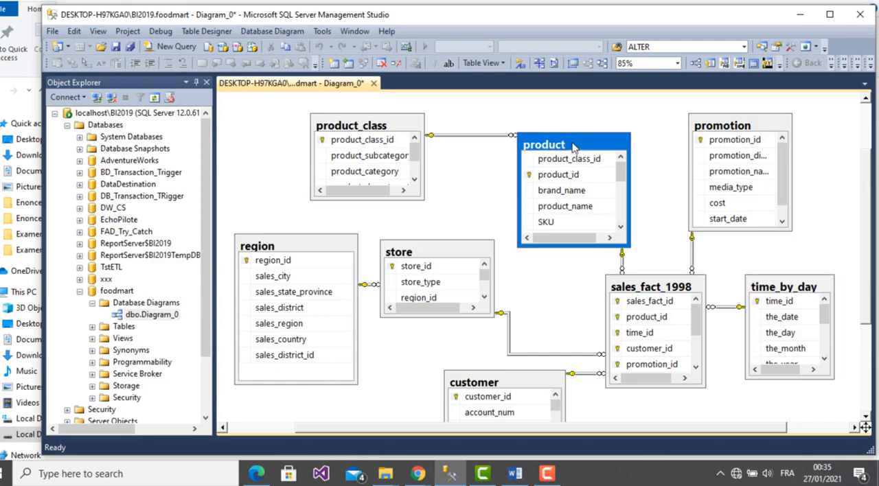
left_click_drag(573, 147, 579, 144)
left_click(375, 126)
left_click_drag(375, 125, 382, 120)
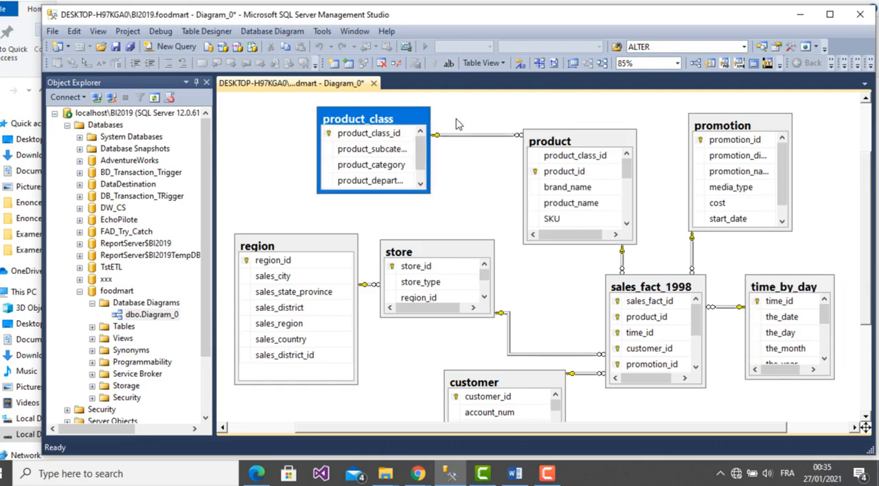
left_click(463, 125)
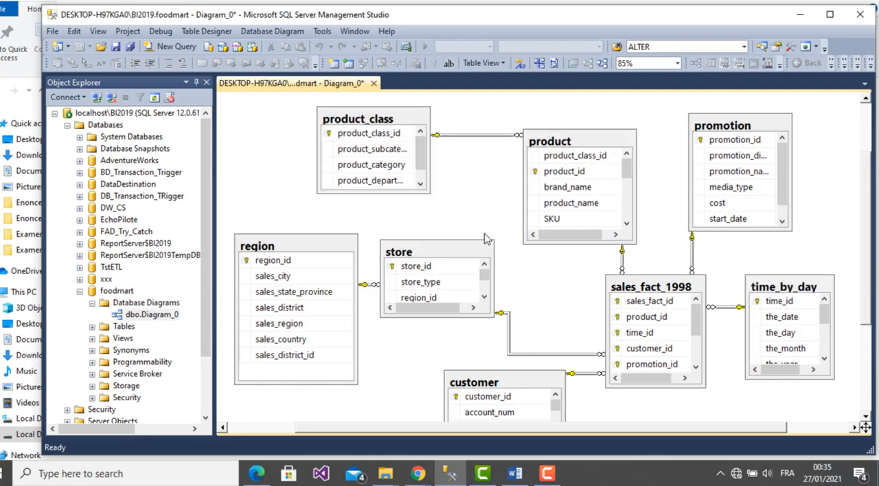
- Move the store and customer tables to the right in the diagram, closer to sales_fact_1998
left_click_drag(440, 253, 500, 260)
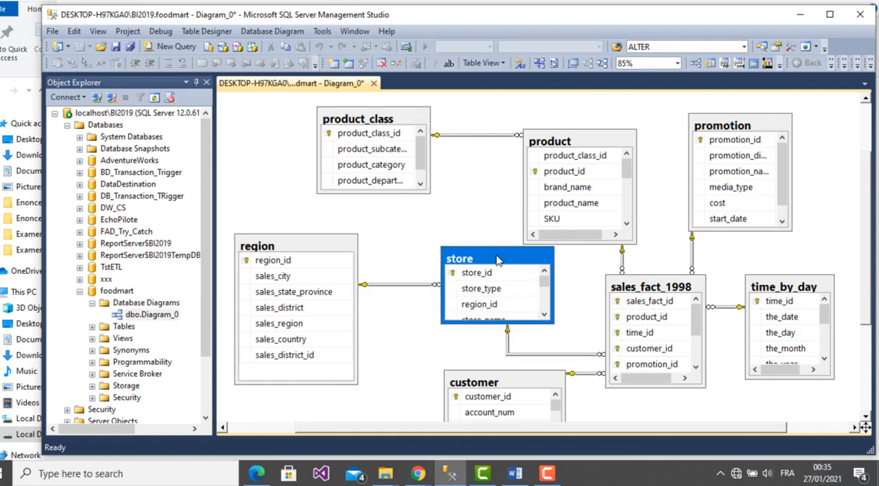
left_click(326, 249)
left_click(536, 386)
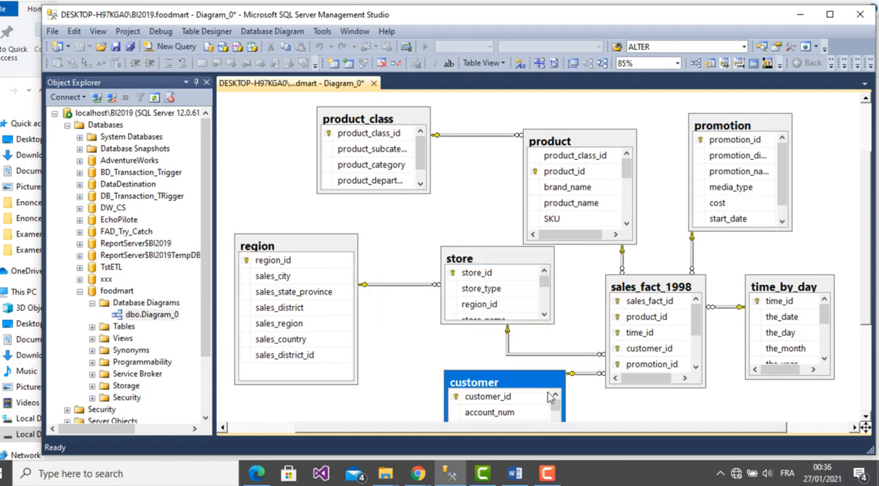
left_click_drag(549, 397, 566, 404)
mouse_move(866, 312)
left_mouse_down()
mouse_move(869, 358)
mouse_move(868, 172)
mouse_move(868, 377)
mouse_move(868, 225)
mouse_move(878, 344)
mouse_move(869, 294)
mouse_move(870, 308)
left_mouse_up()
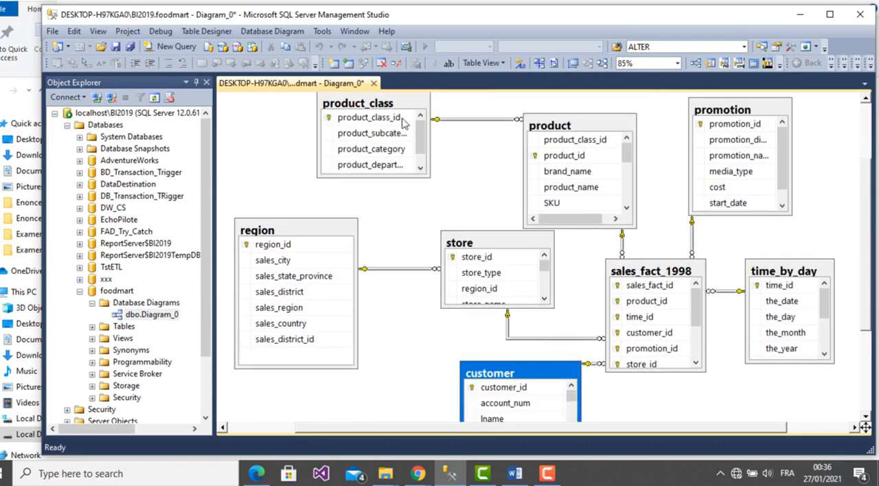
left_click(252, 160)
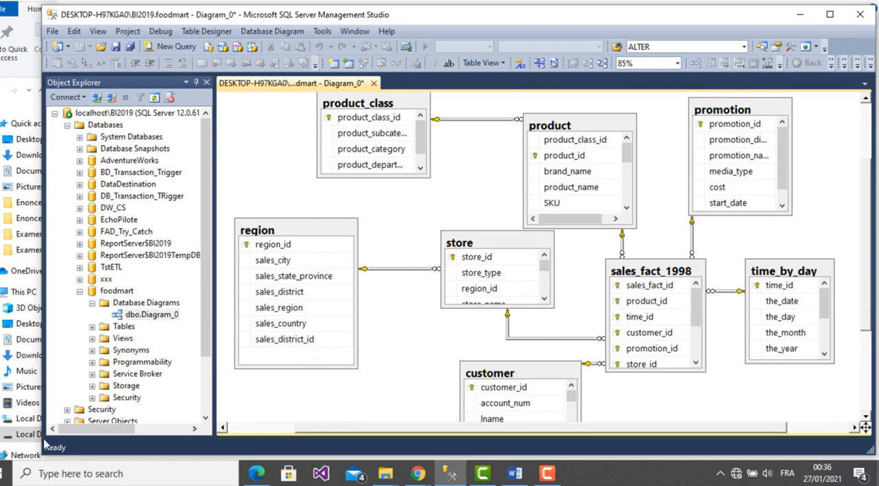
- Switch to the Word report and replace the Nom & Prénom placeholders on the cover page with the student's full name
left_click(514, 474)
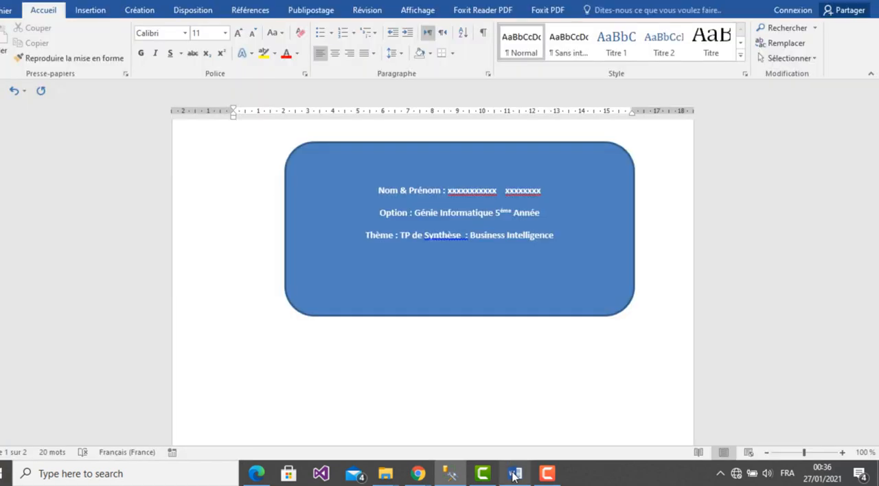
double_click(476, 185)
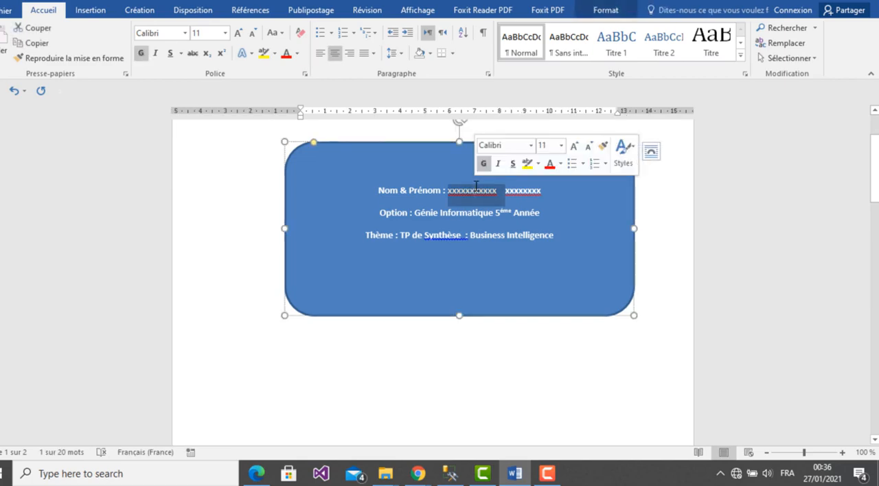
type("Fadel")
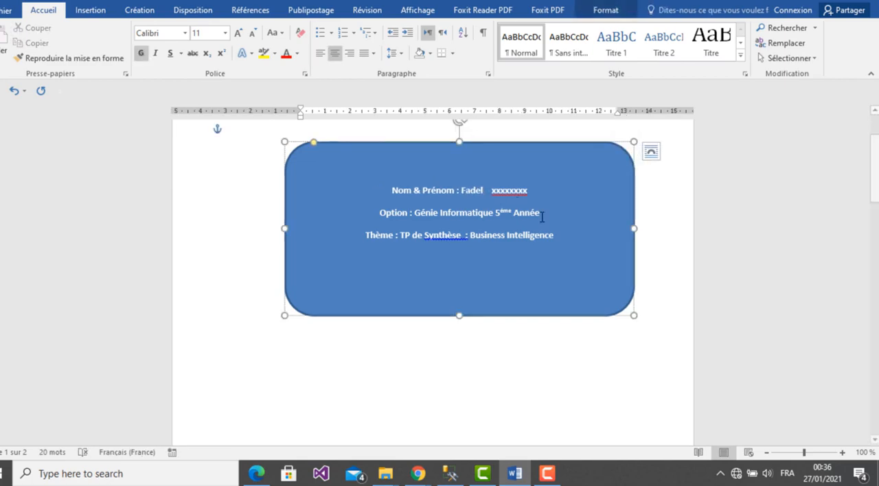
double_click(499, 190)
type("Hi")
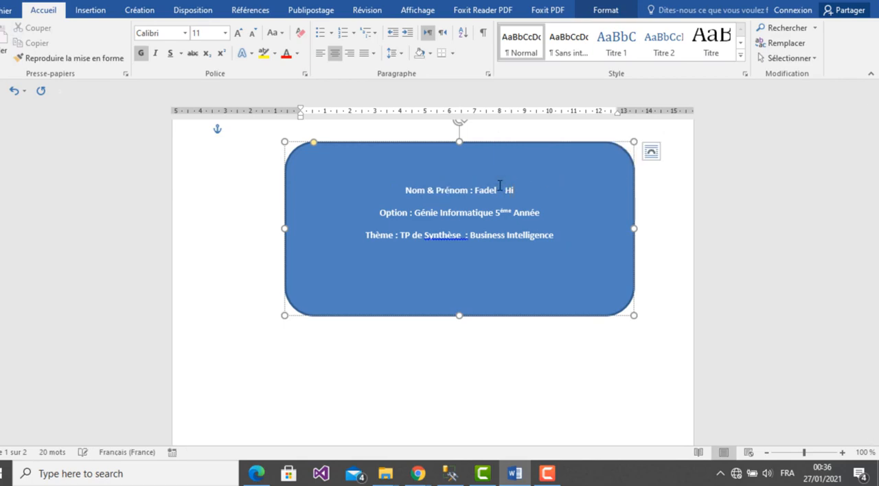
type("cham")
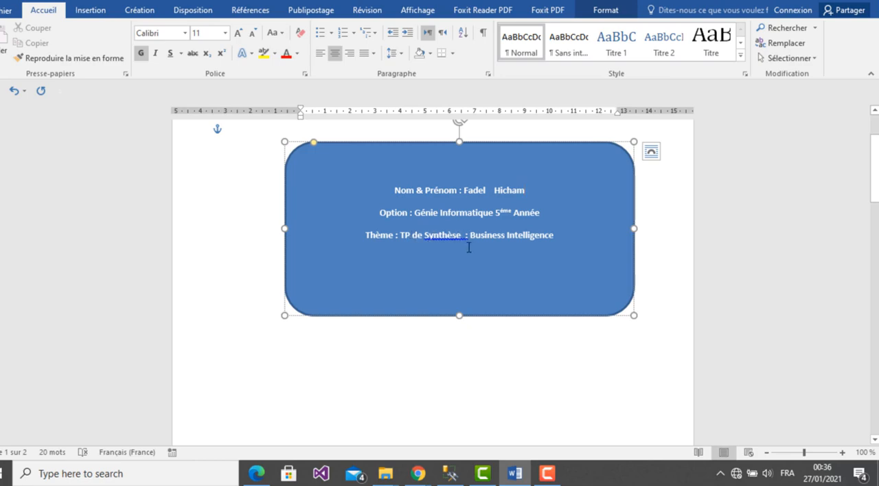
- Place the text cursor at the start of the report's blank second page
left_click(874, 441)
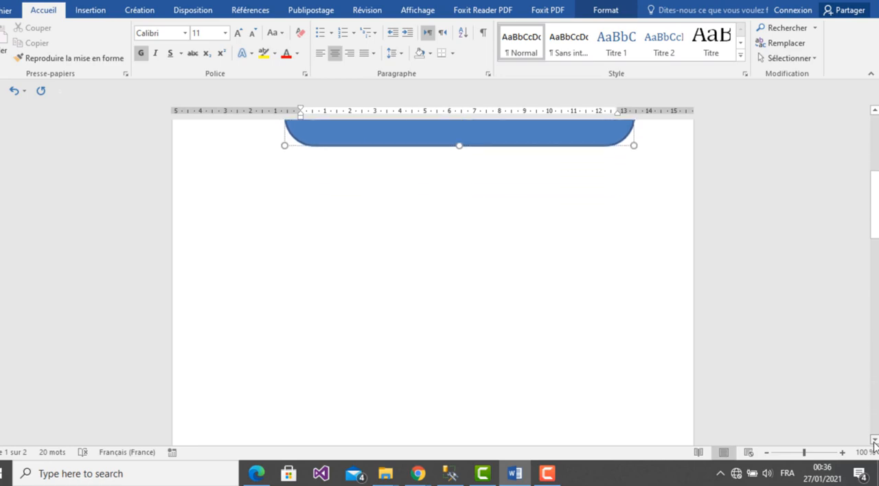
left_click(874, 442)
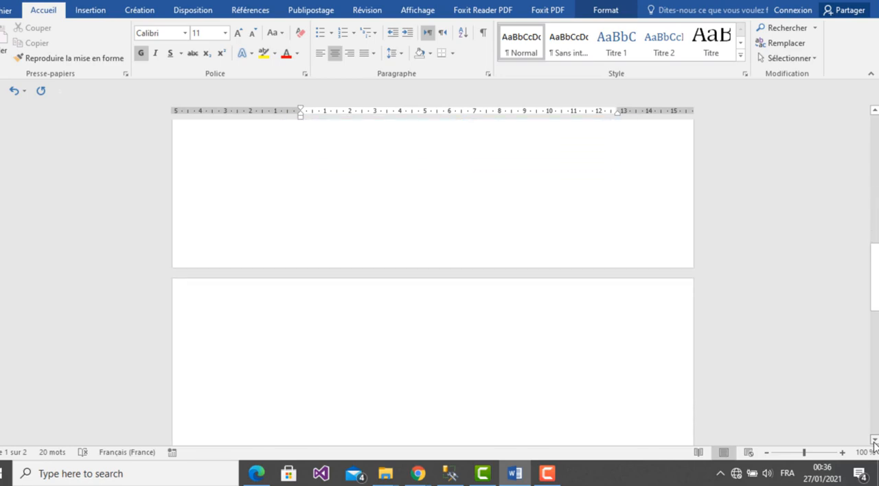
left_click(415, 318)
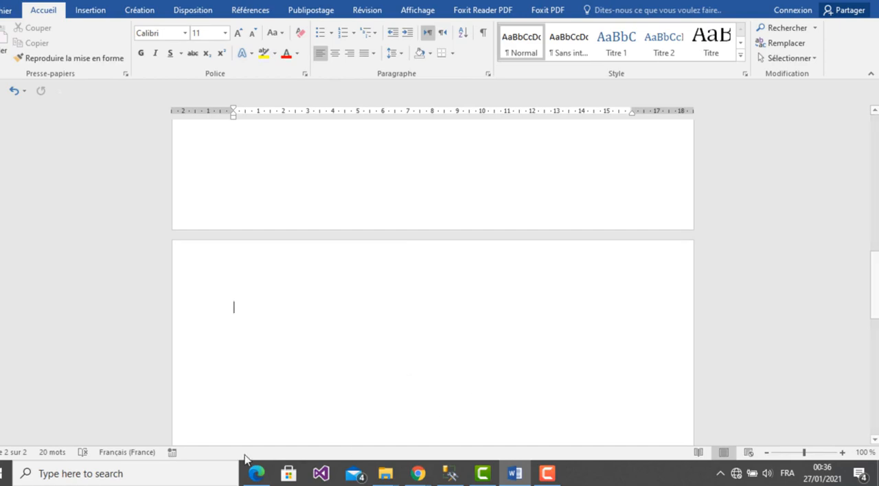
- Switch to the TP de Synthese PDF in Edge and review the questions on building the data cube
left_click(256, 474)
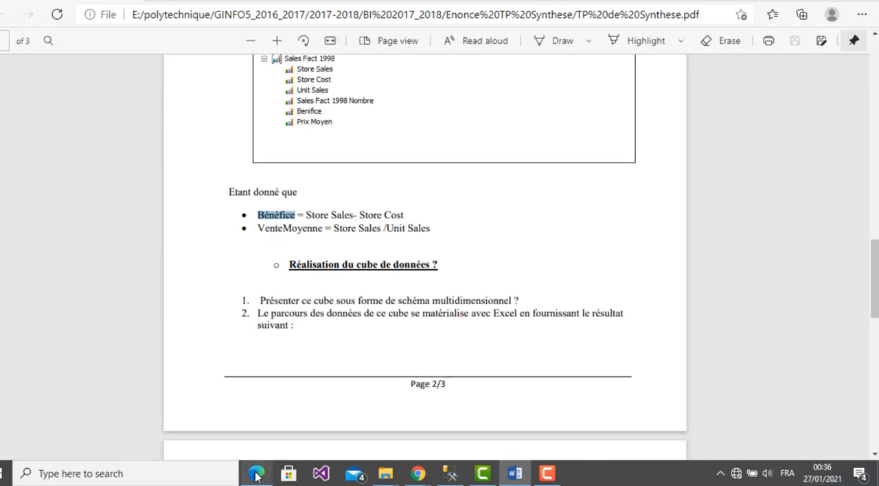
left_click_drag(873, 254, 864, 275)
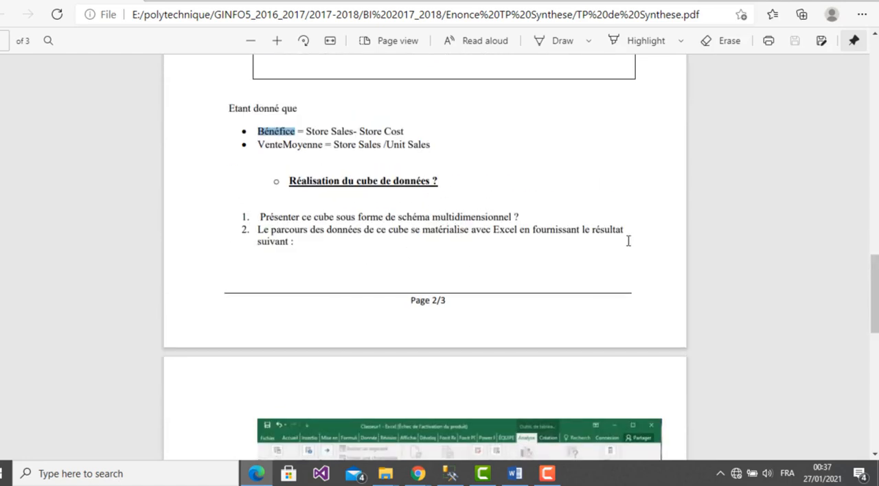
left_click_drag(872, 258, 876, 206)
- Launch SQL Server Data Tools for Visual Studio 2013 from the Microsoft SQL Server 2014 programs with administrator rights
left_click(10, 470)
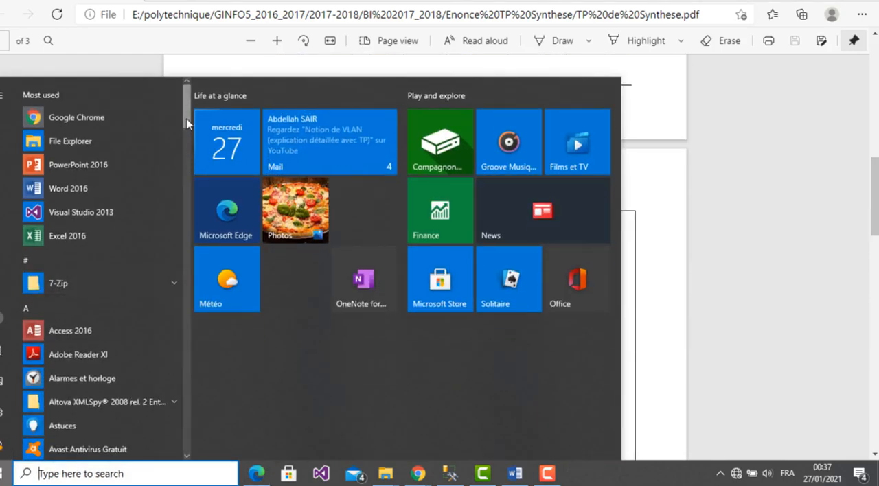
left_click_drag(186, 123, 196, 278)
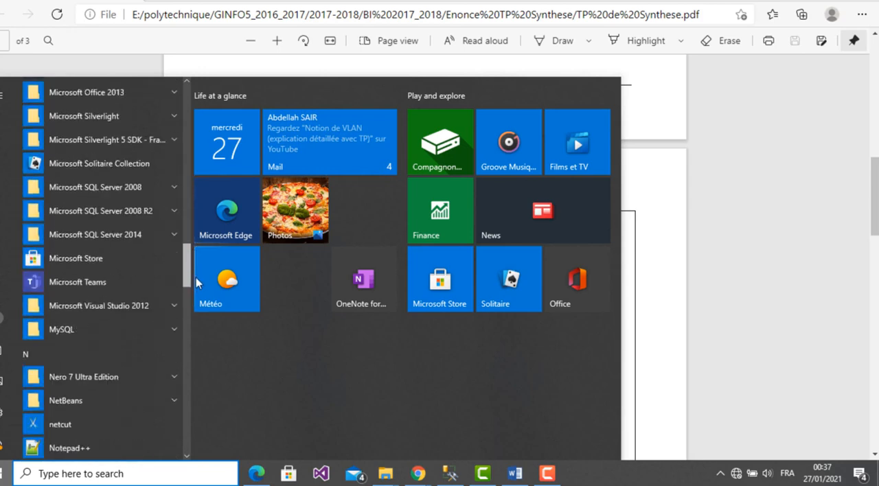
left_click(115, 233)
scroll(182, 261, "down", 2)
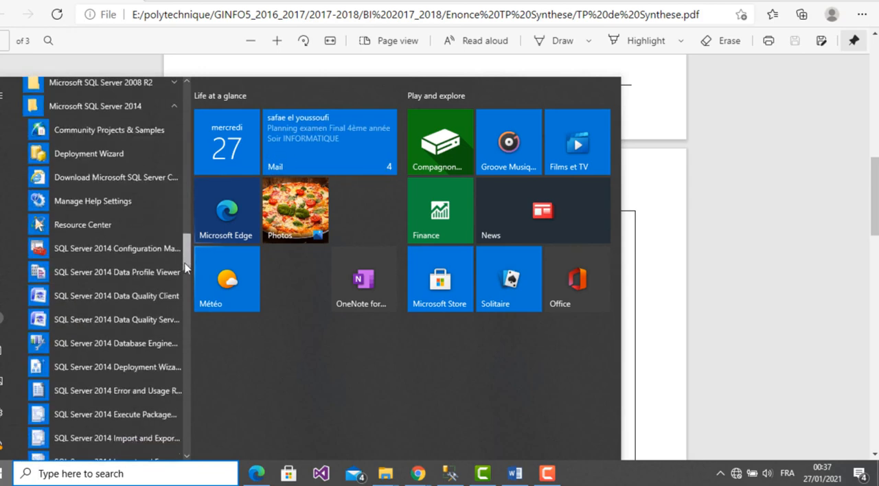
left_click_drag(185, 268, 186, 295)
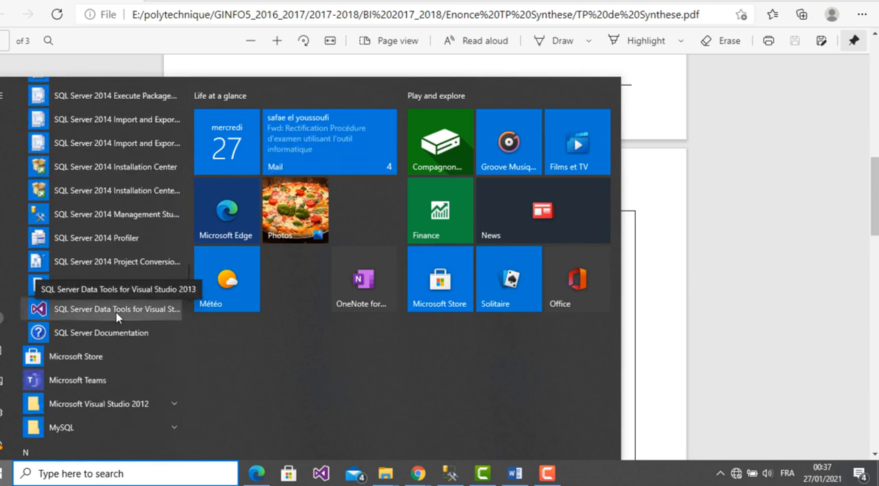
right_click(116, 316)
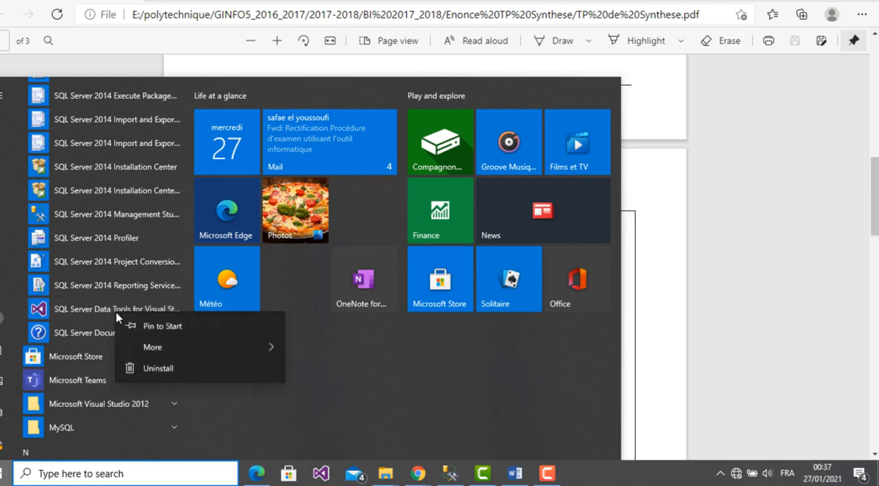
mouse_move(171, 349)
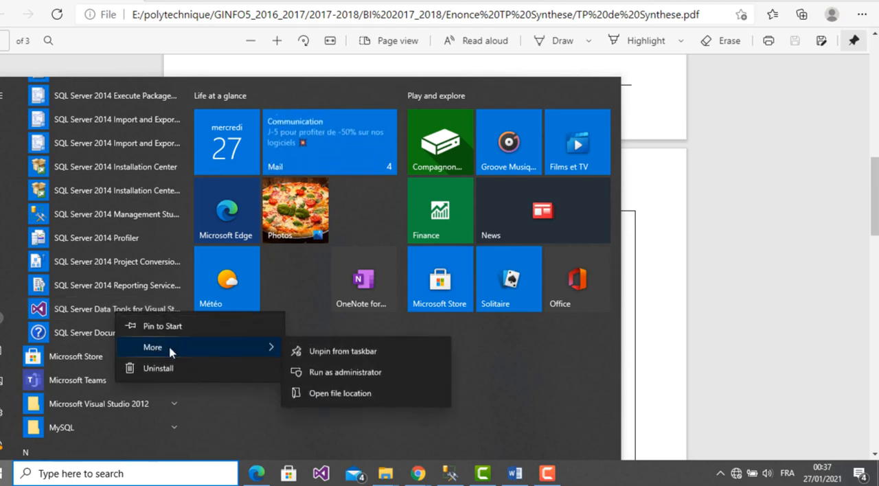
left_click(345, 372)
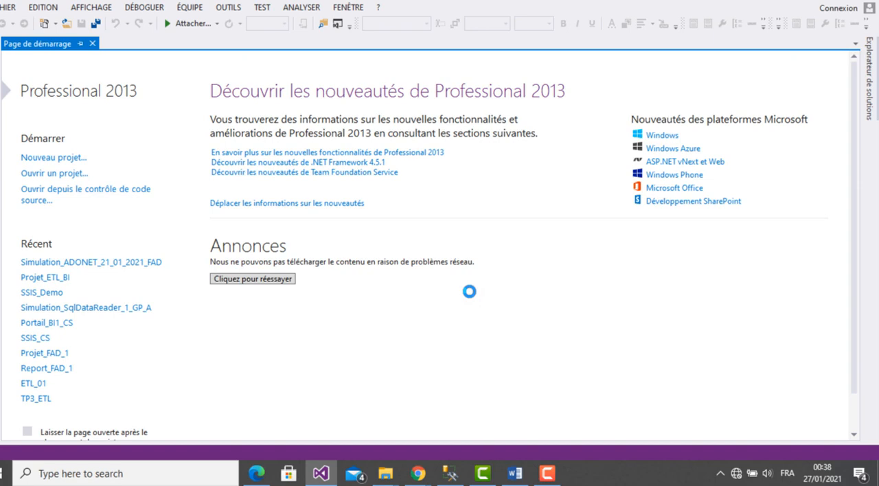
- Close the start page and start a new project from the Analysis Services Multidimensional and Data Mining template
left_click(92, 43)
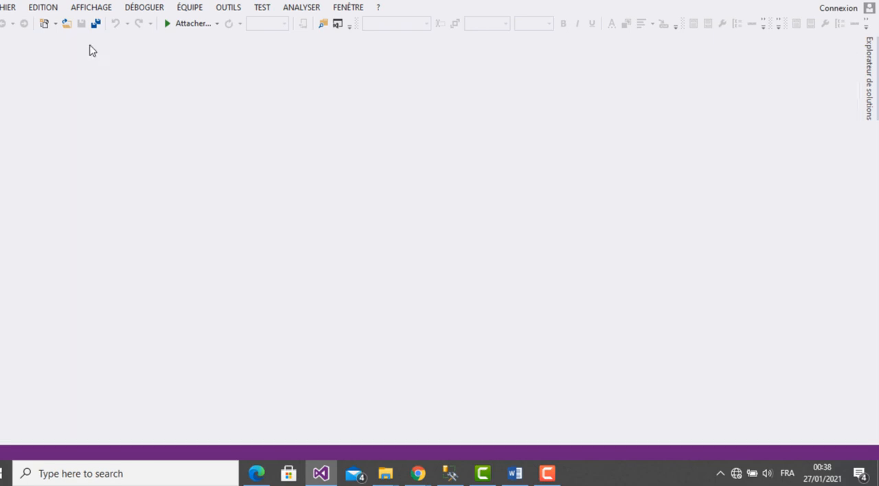
left_click(7, 7)
mouse_move(14, 27)
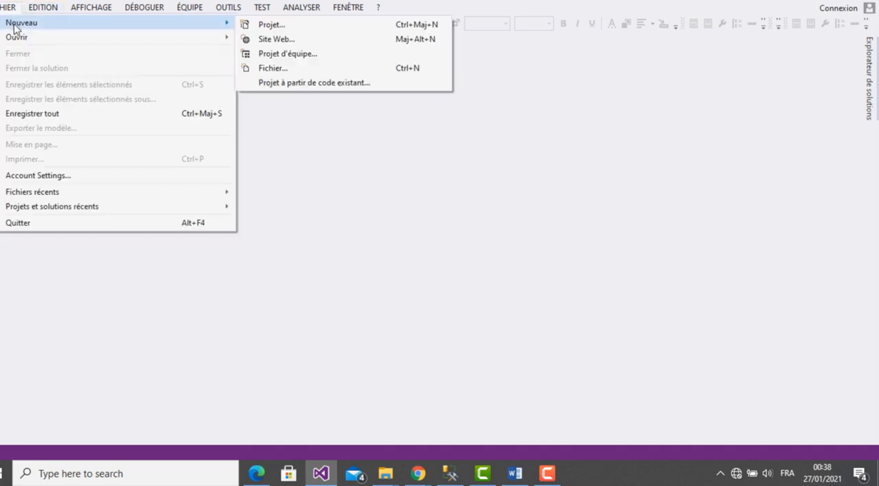
left_click(260, 28)
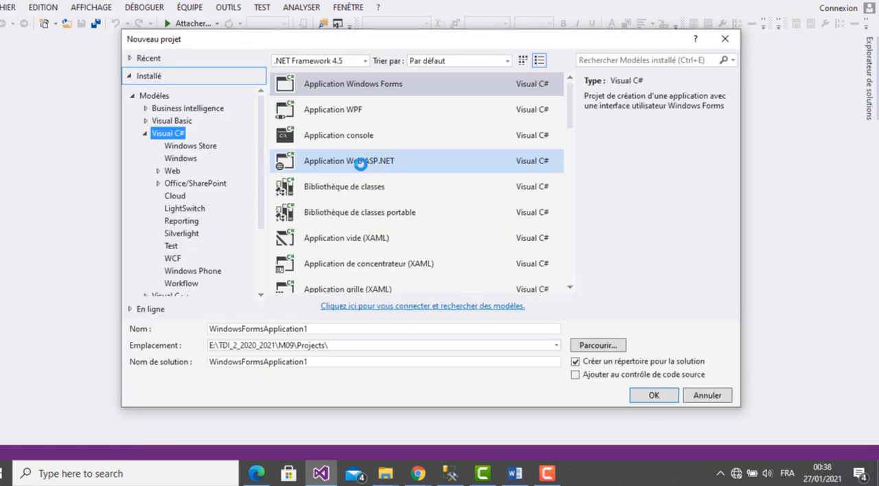
left_click(169, 110)
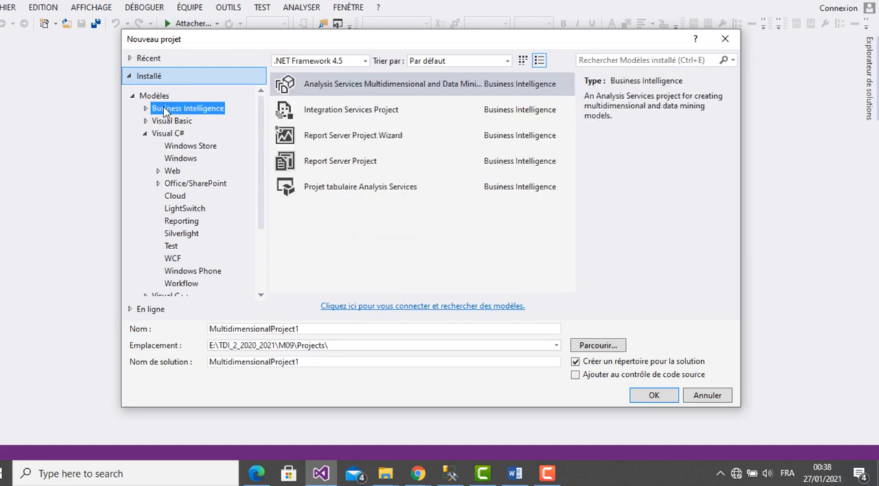
left_click(145, 110)
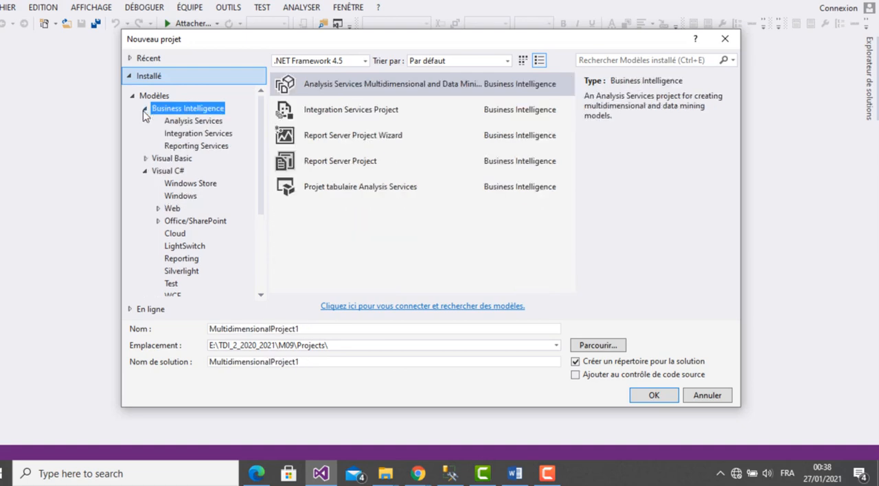
left_click(195, 122)
left_click(344, 86)
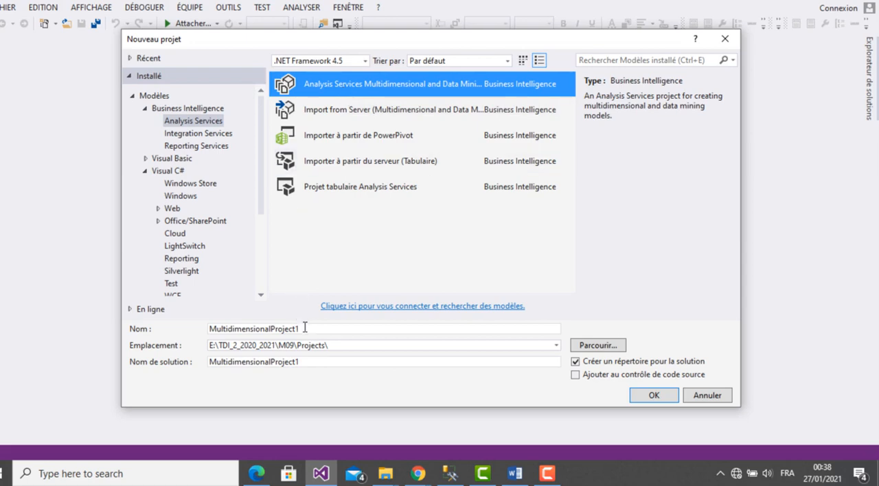
- Name the project with the student's last and first name joined by an underscore, and open the folder selection for its location
left_click(205, 334)
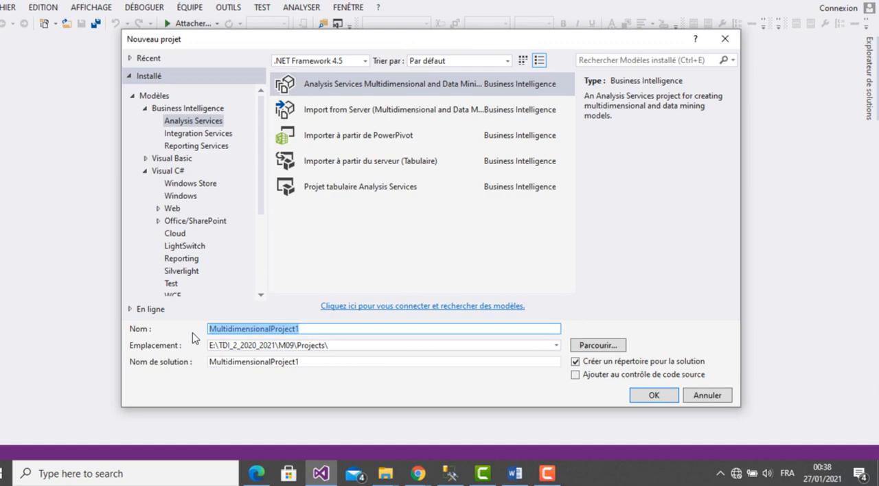
type("Fe")
key("BackSpace")
type("adel_Hicham")
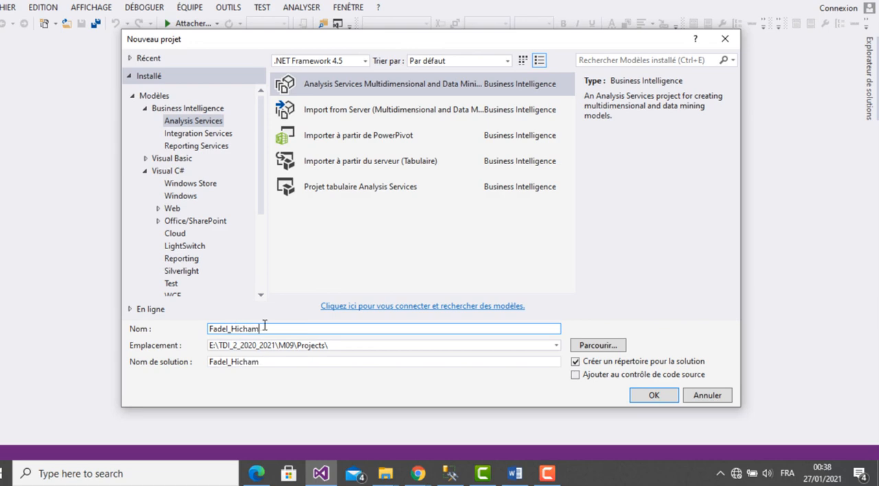
left_click(360, 344)
left_click(598, 349)
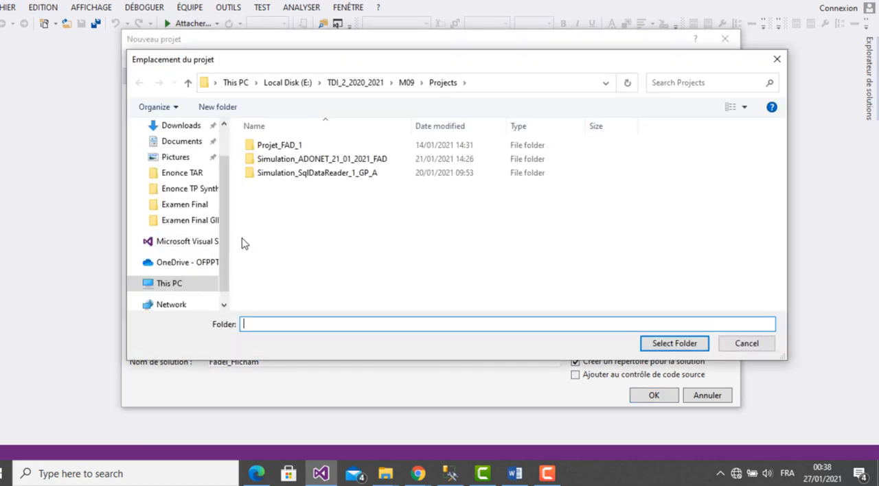
left_click(199, 294)
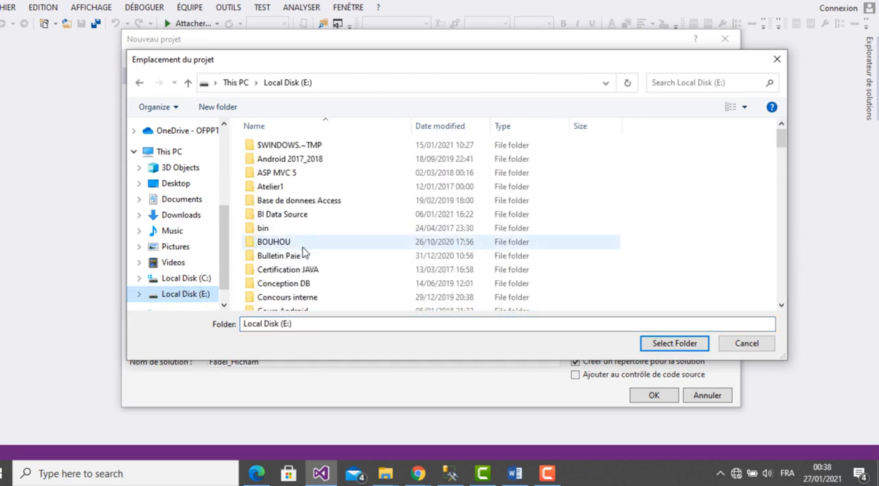
left_click(290, 244)
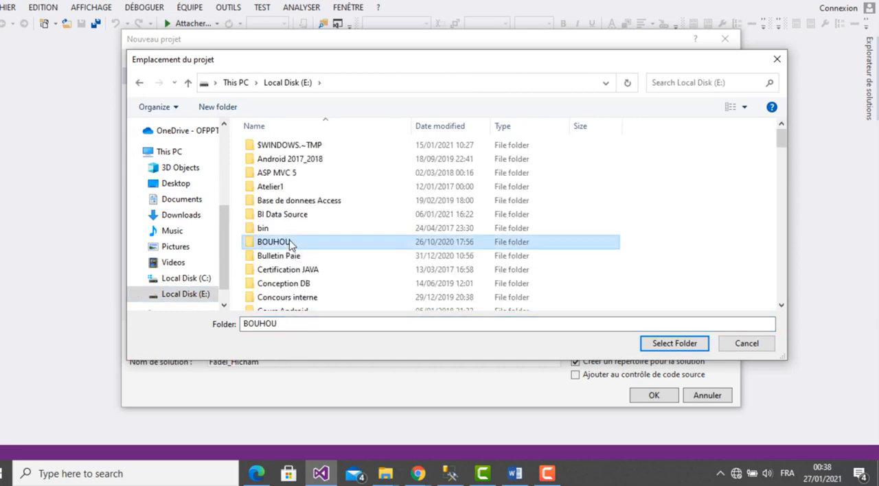
key("p")
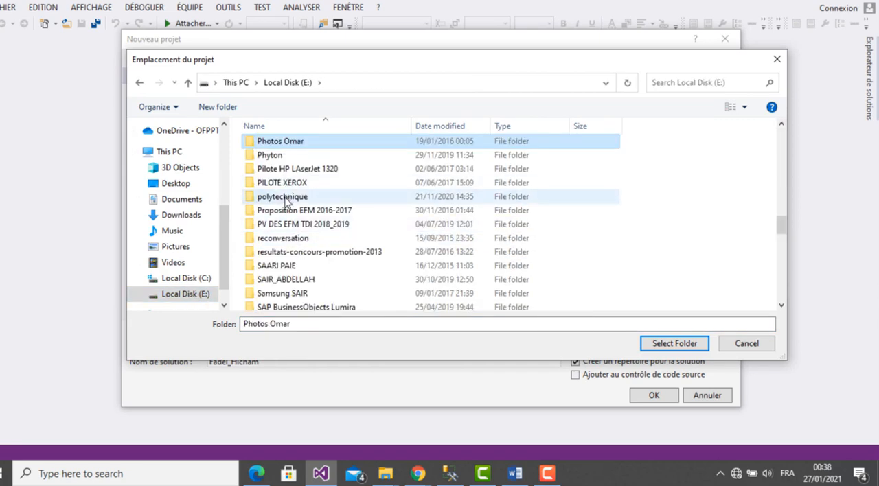
double_click(287, 197)
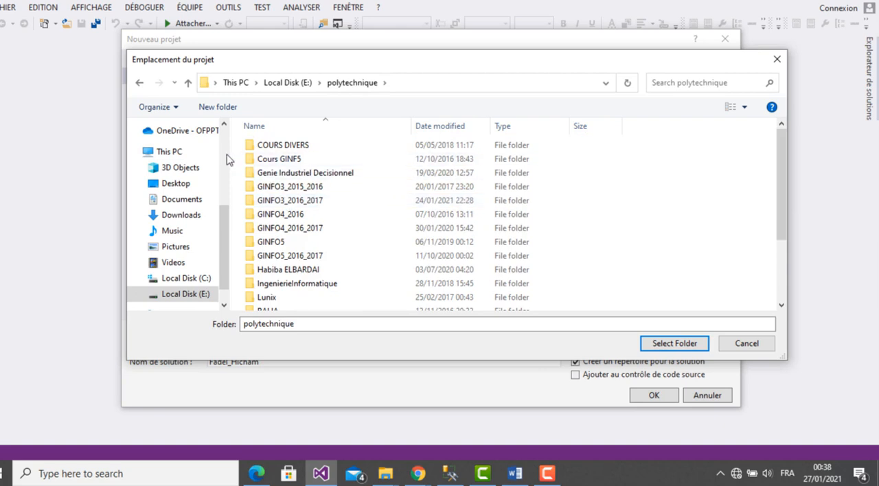
scroll(227, 155, "up", 5)
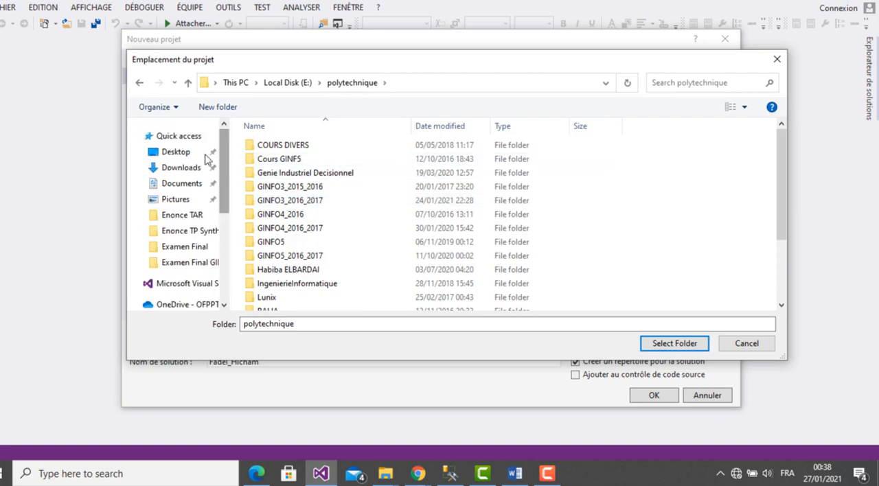
- Create a Desktop folder named "Travaux" followed by the student's full name and select it as the project location
left_click(177, 156)
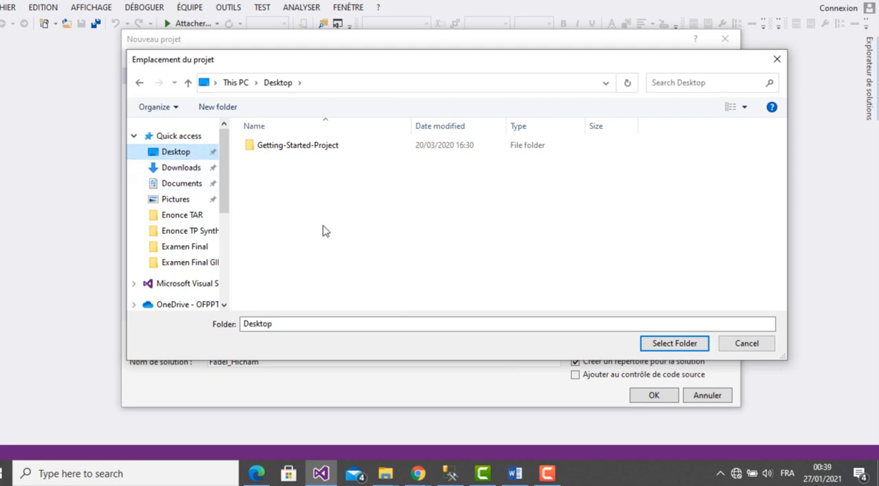
left_click(217, 107)
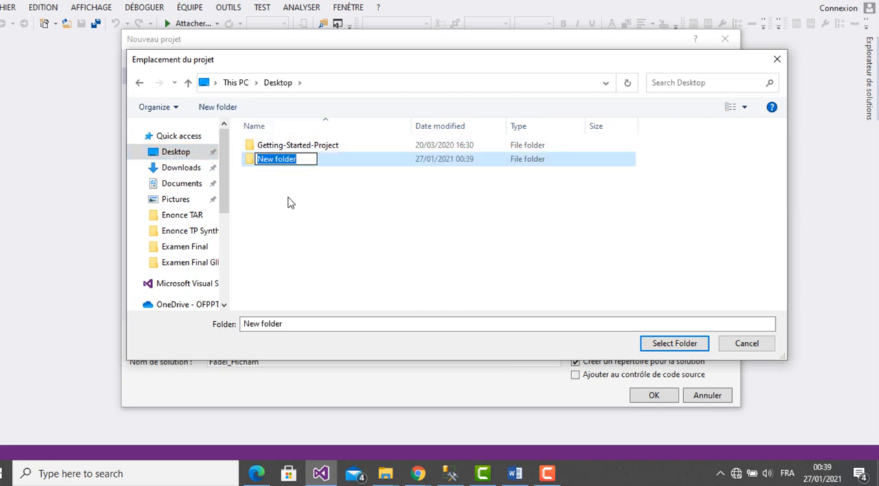
type("Tra")
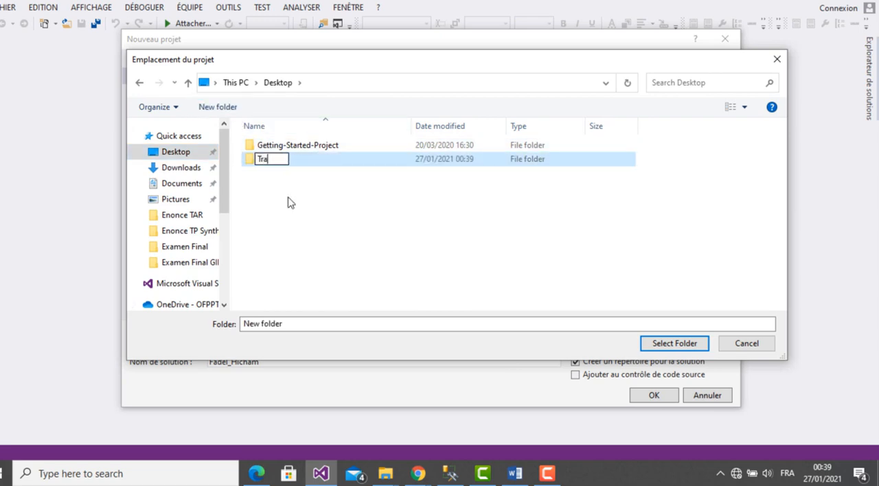
type("vaux Fa")
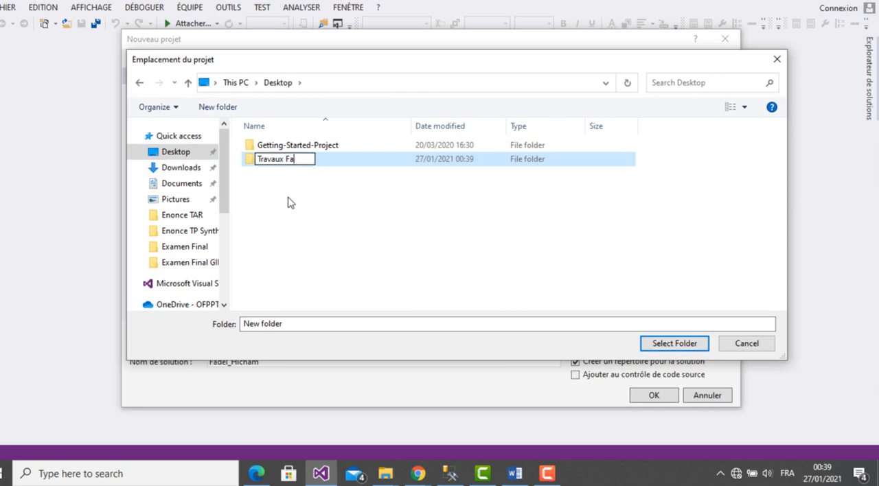
type("del Hicha")
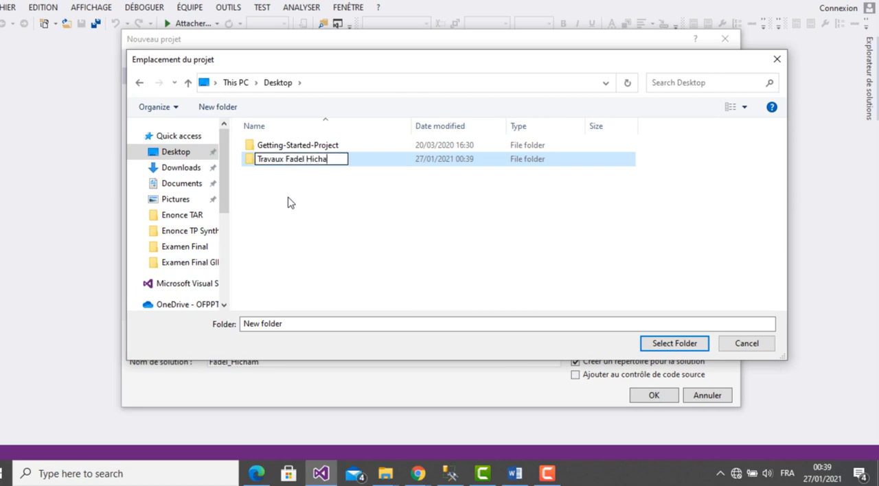
type("m")
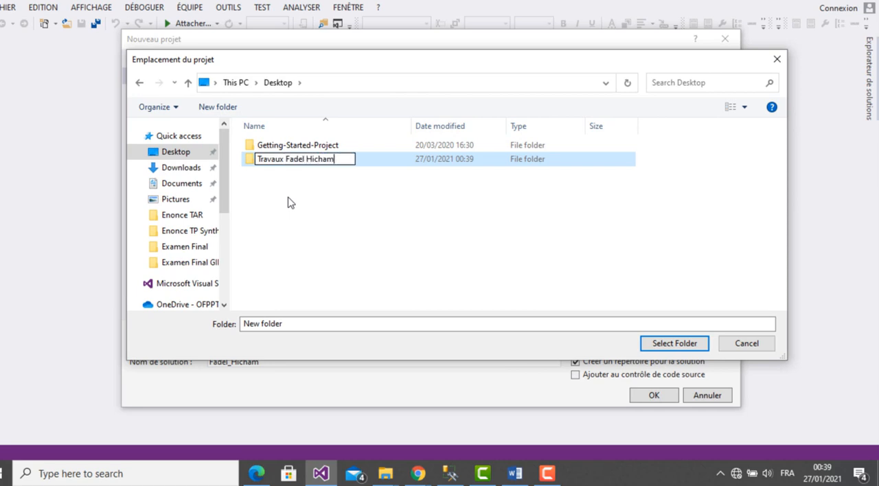
double_click(249, 163)
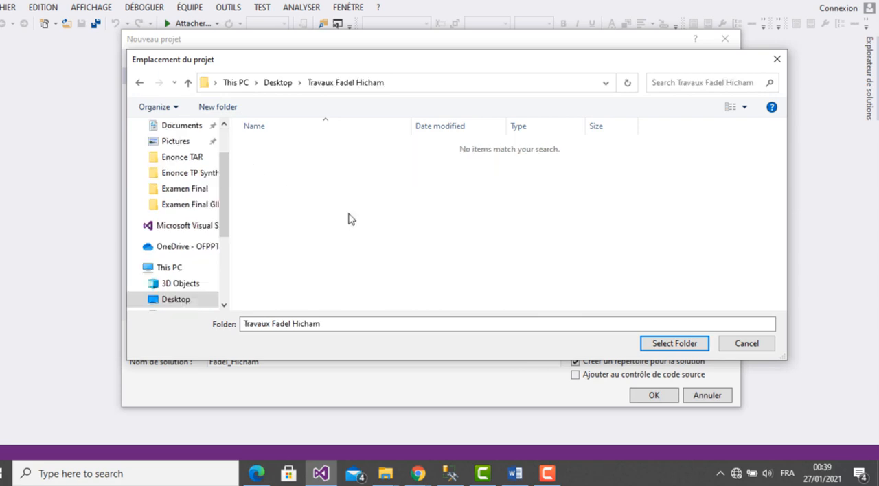
left_click(687, 347)
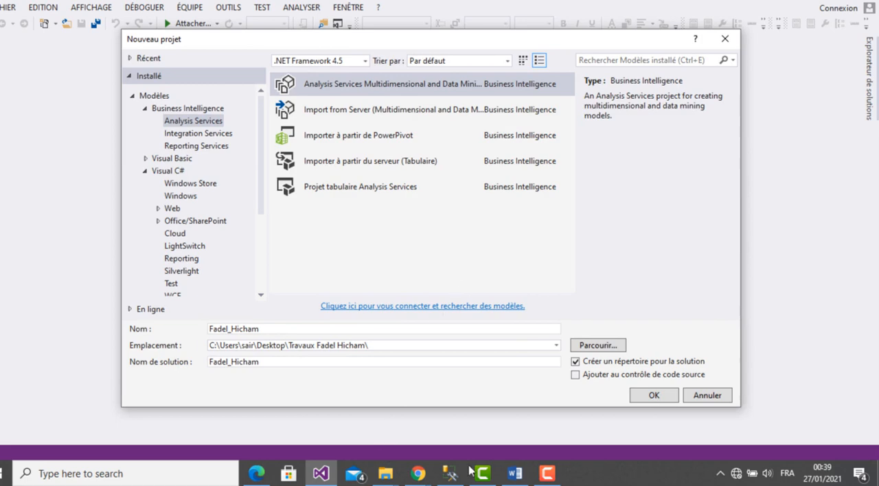
- Check the Word report's cover page, then return to the new project settings and create the Analysis Services project
left_click(515, 474)
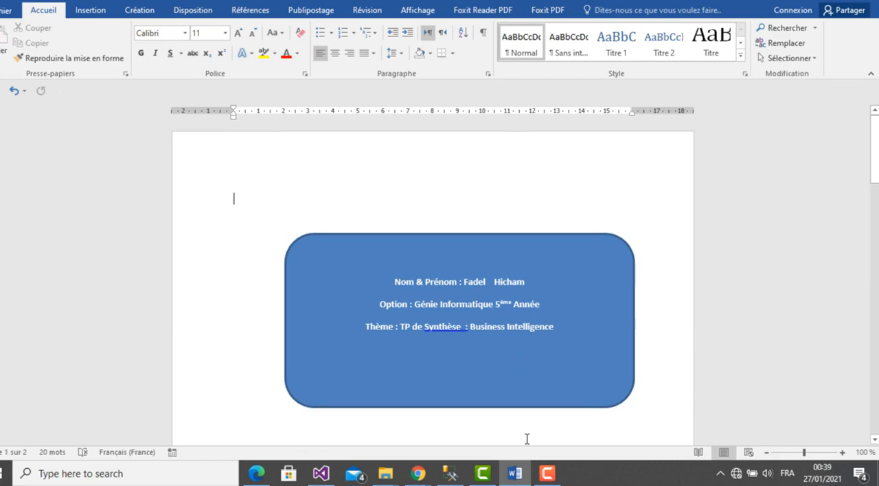
left_click(521, 473)
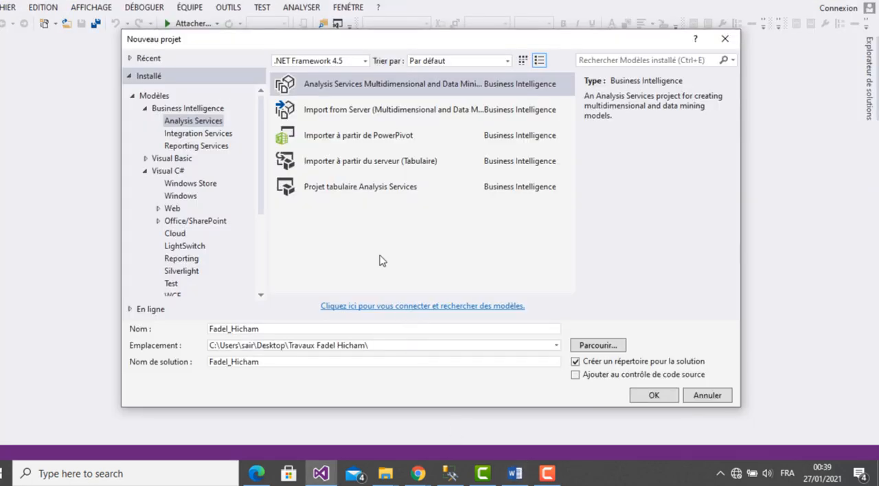
left_click(651, 397)
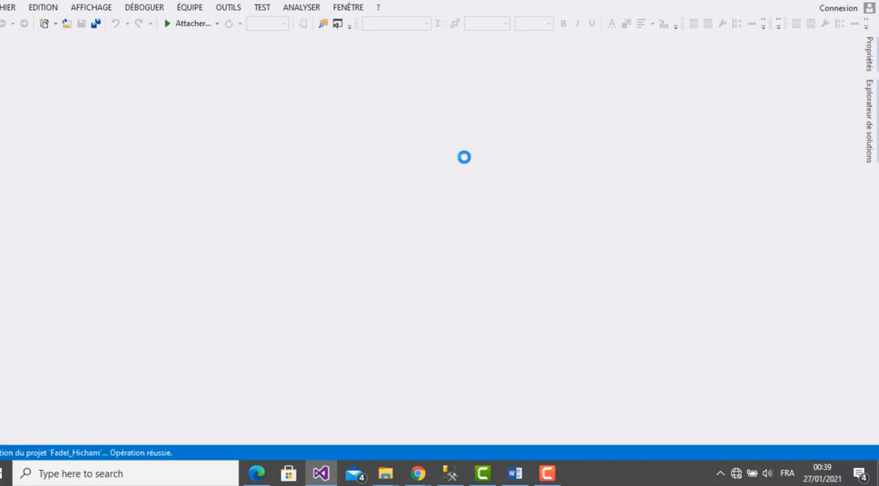
- Pin the Solution Explorer open, then start a new data source in the project based on a new connection
left_click(870, 104)
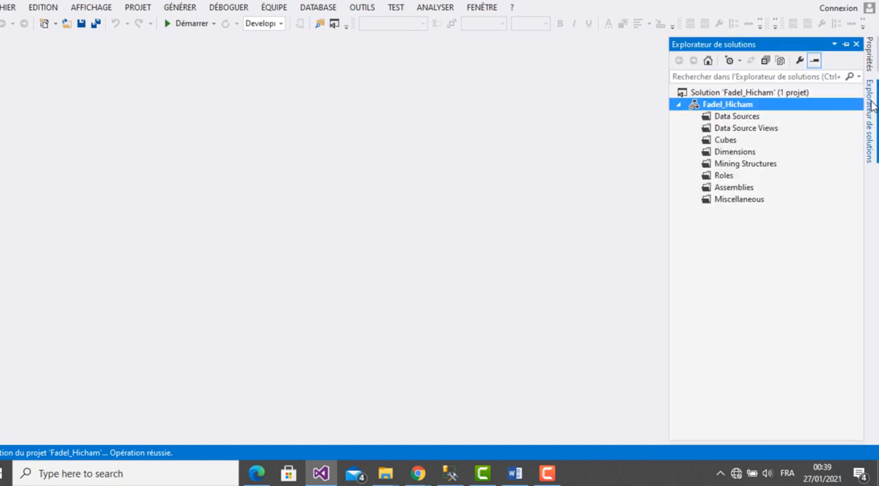
left_click(847, 44)
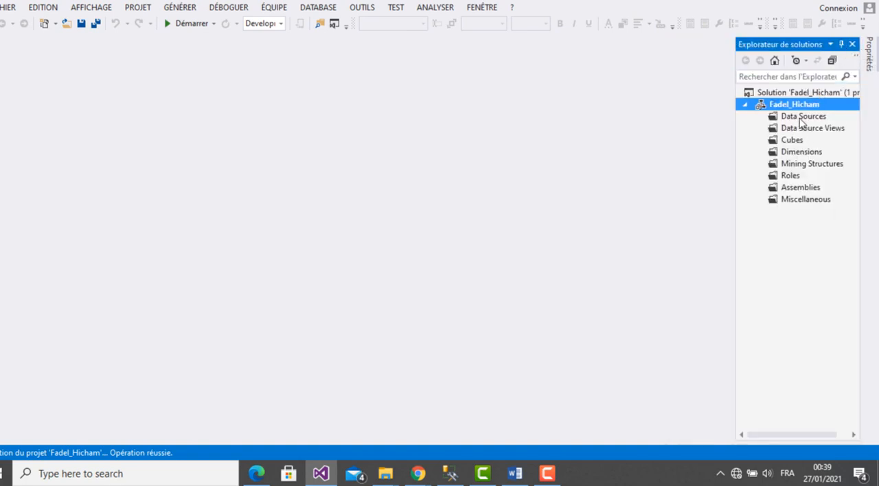
left_click(801, 118)
right_click(801, 119)
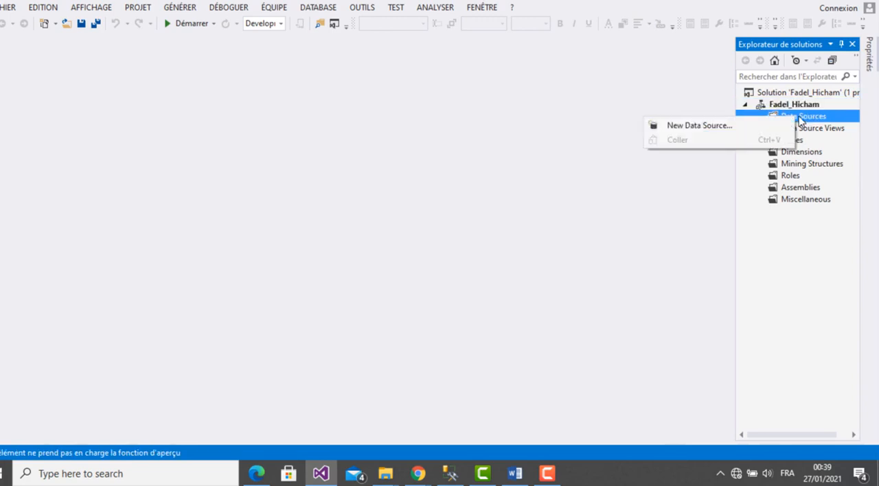
left_click(729, 128)
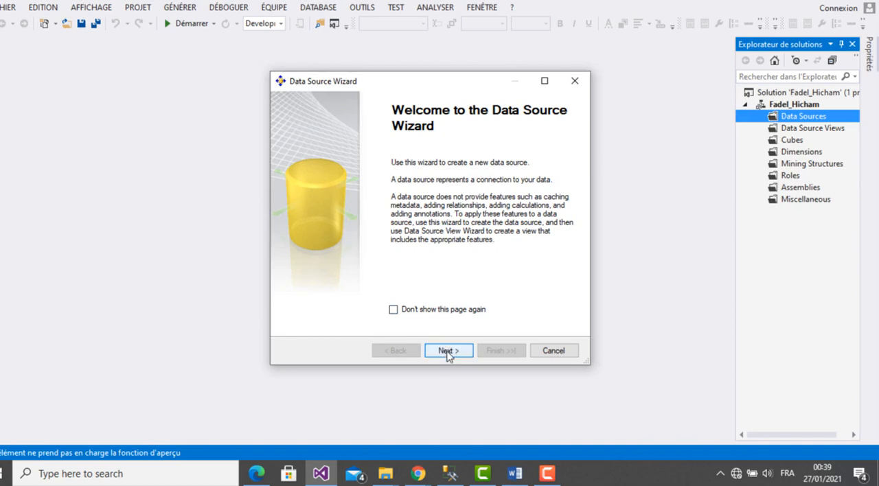
left_click(448, 352)
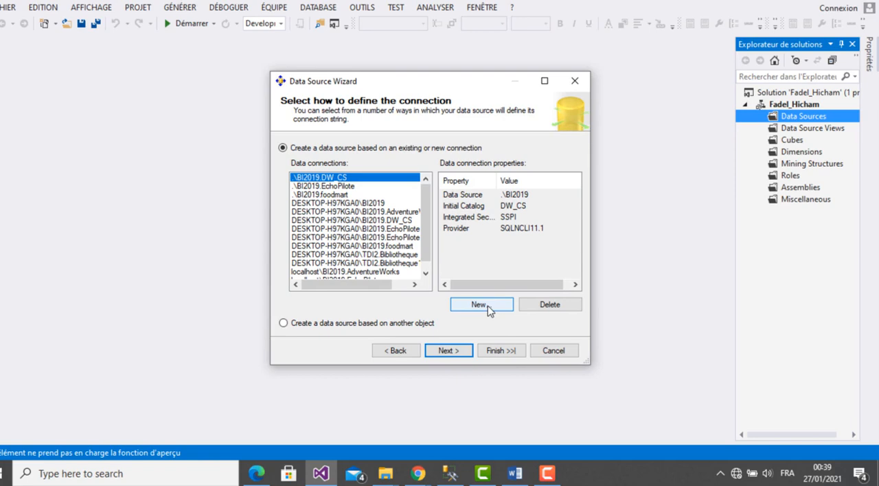
left_click(489, 310)
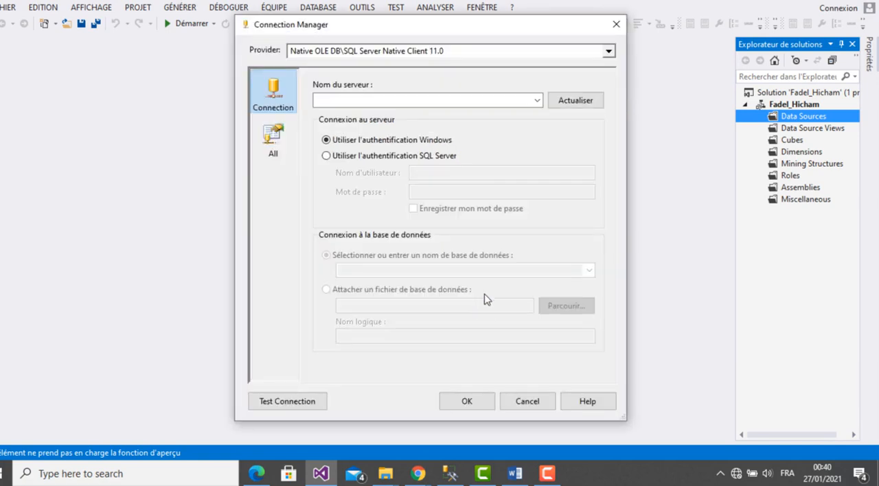
- Set the connection to server .\BI2019 and the foodmart database, test it, and accept the connection settings
left_click(526, 97)
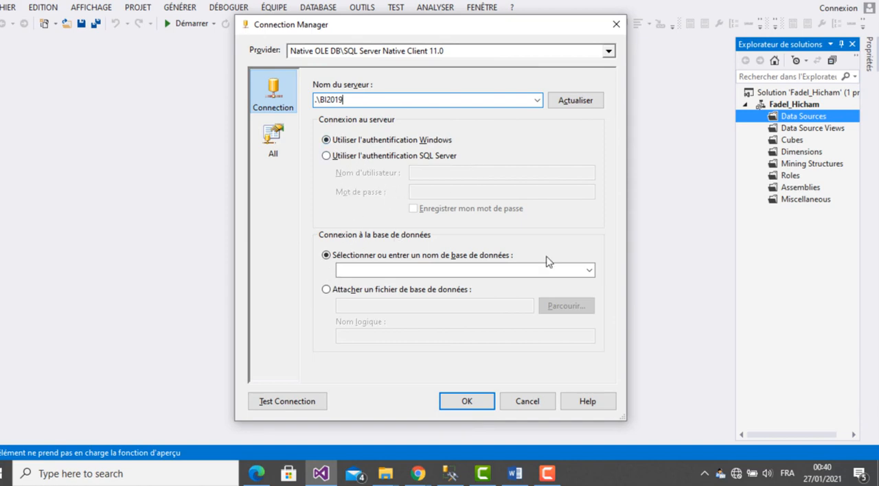
left_click(588, 271)
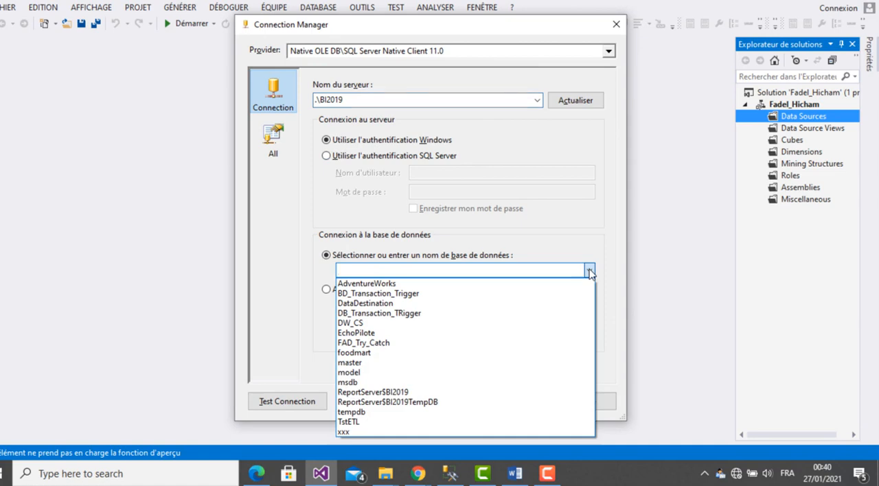
left_click(354, 352)
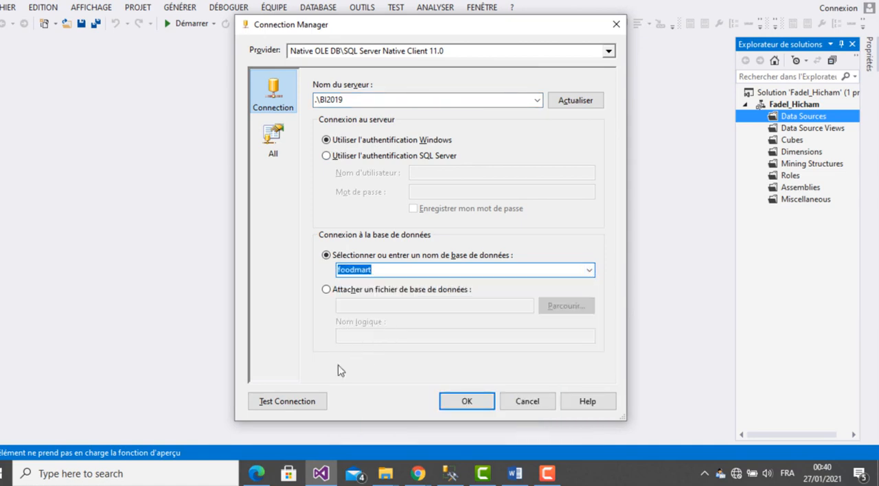
left_click(284, 405)
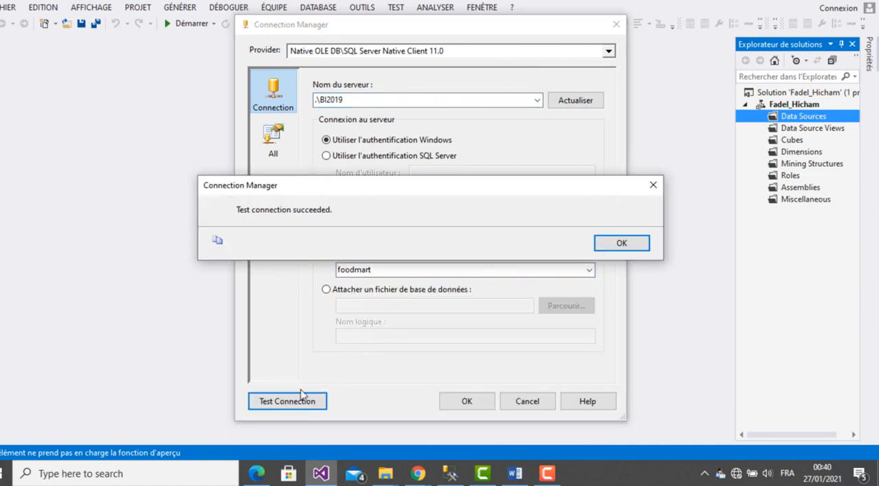
left_click(620, 244)
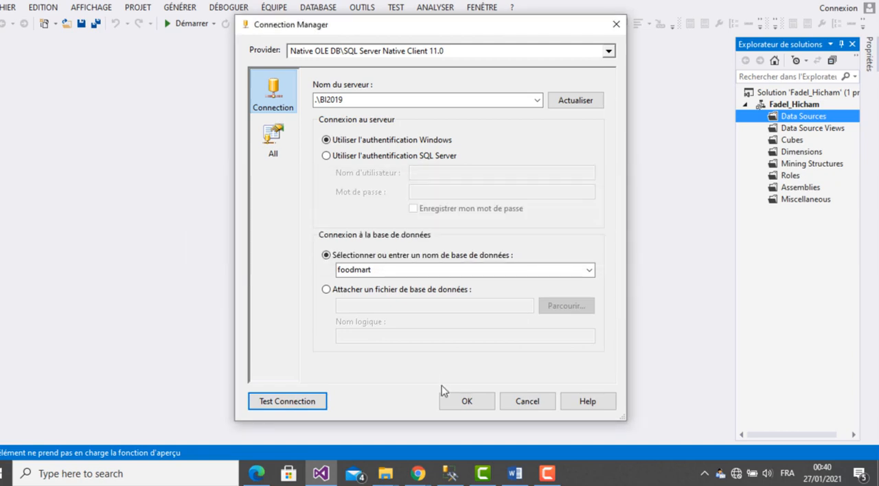
left_click(465, 401)
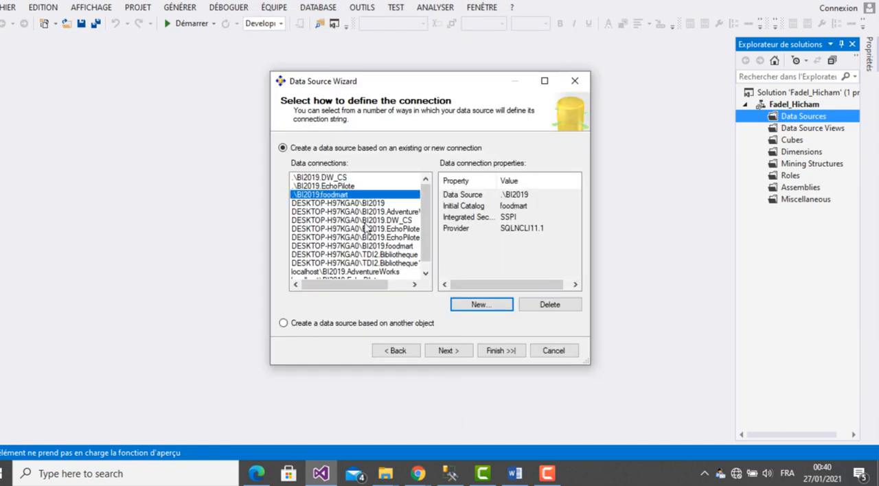
- Set the data source's impersonation to Inherit and create it with the name Foodmart_BI
left_click(448, 350)
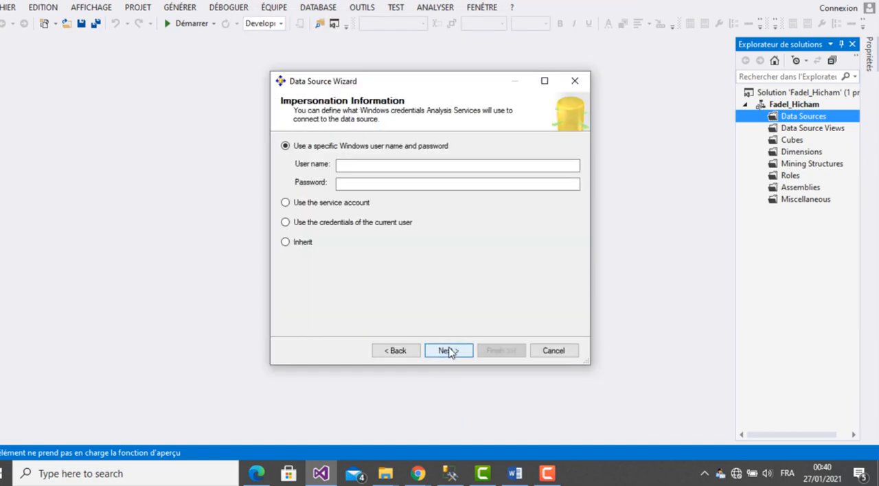
left_click(295, 247)
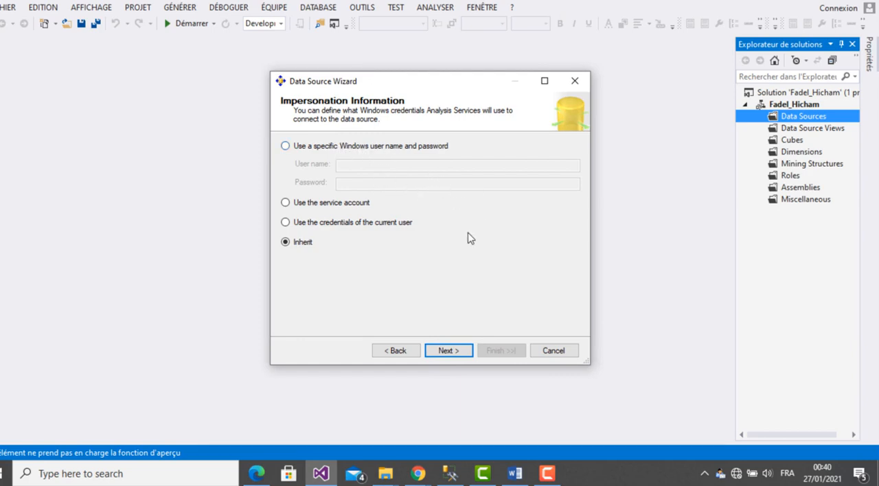
left_click(454, 352)
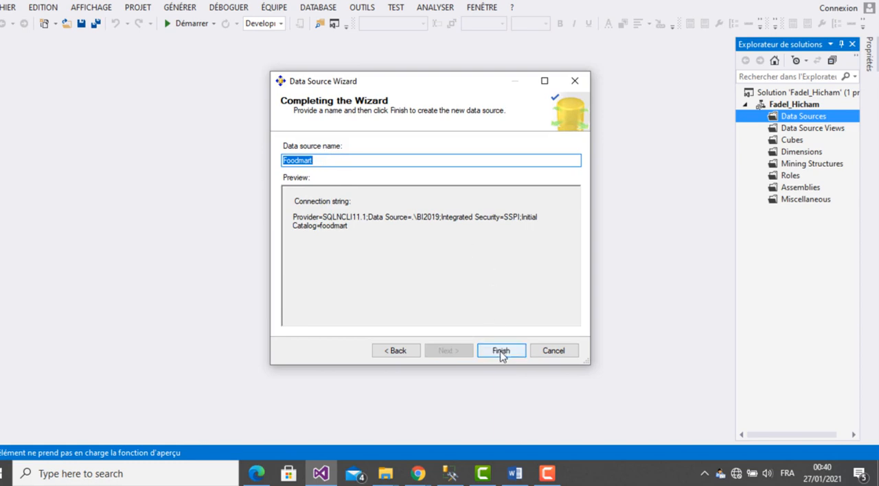
left_click(327, 161)
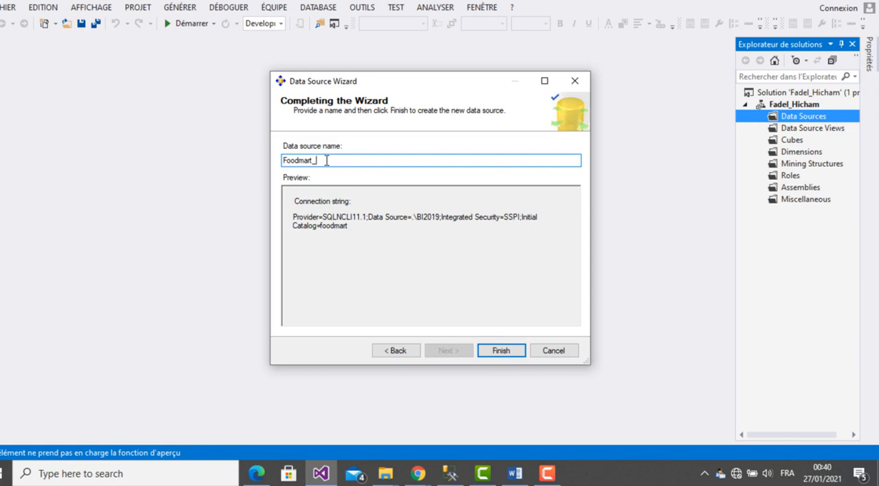
left_click(496, 351)
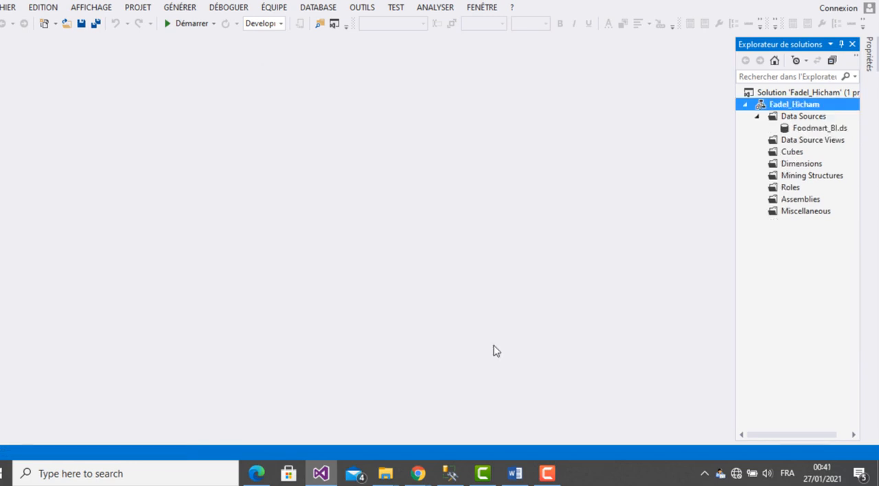
- Start a new data source view using Foodmart_BI as its relational data source
left_click(817, 146)
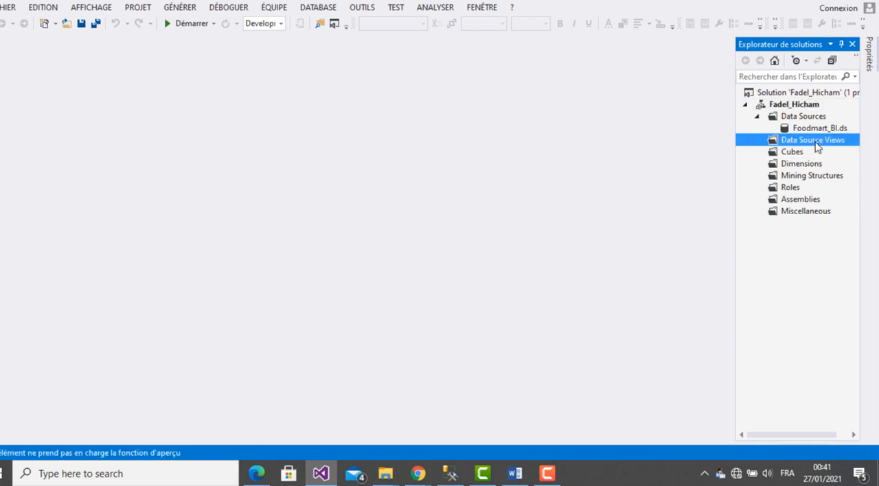
right_click(818, 147)
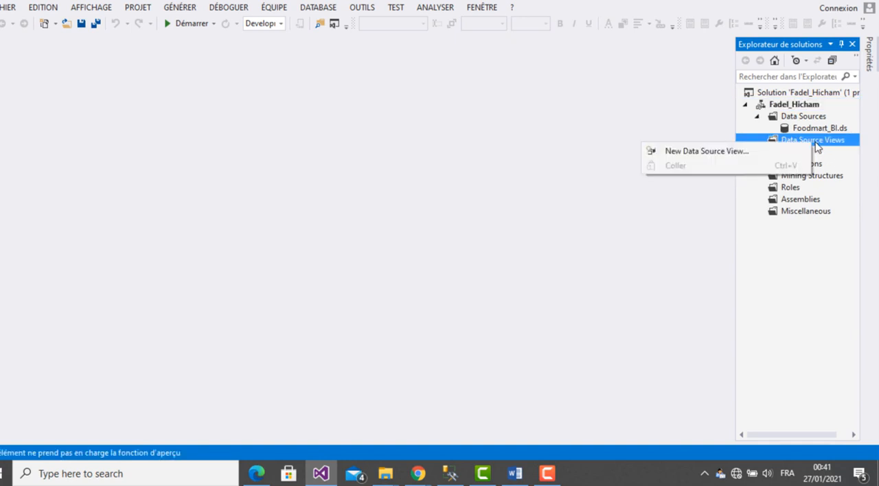
left_click(707, 151)
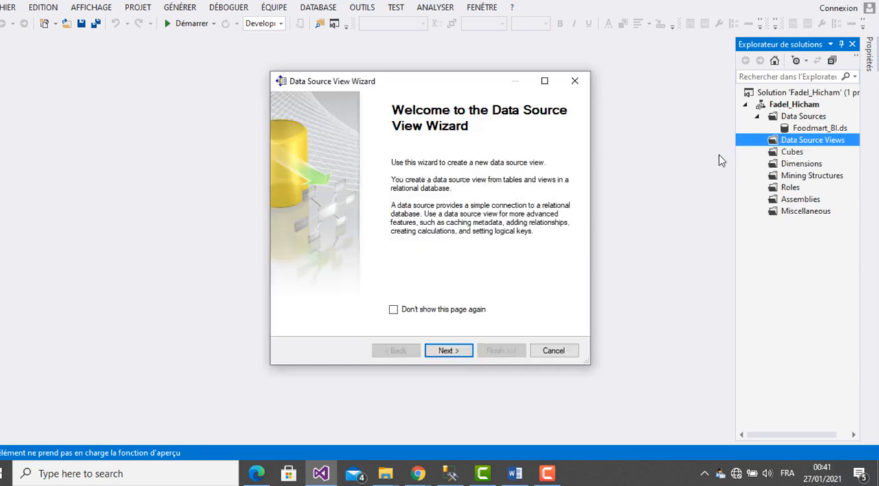
left_click(454, 353)
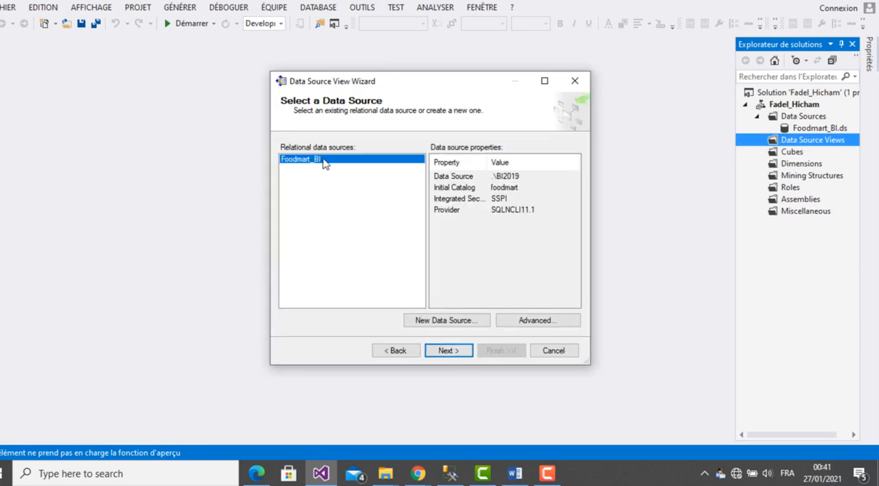
left_click(456, 354)
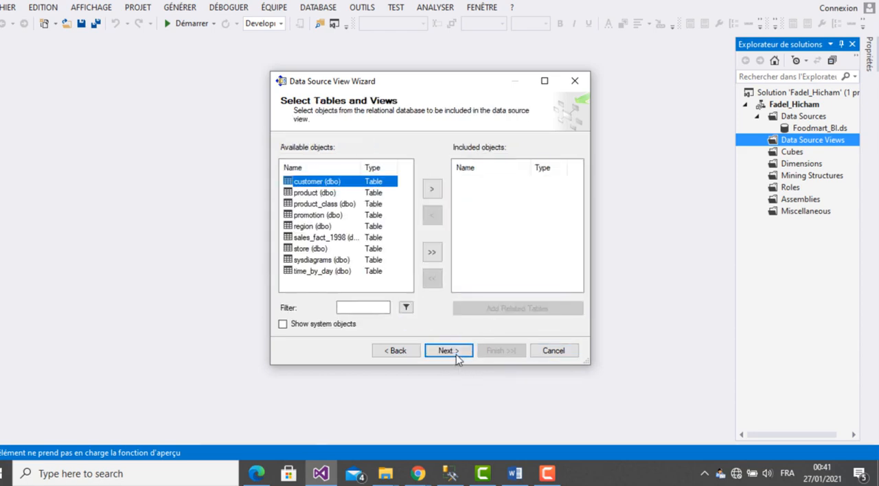
- Include the customer, product, product_class, sales_fact_1998 and time_by_day tables in the data source view
left_click(432, 190)
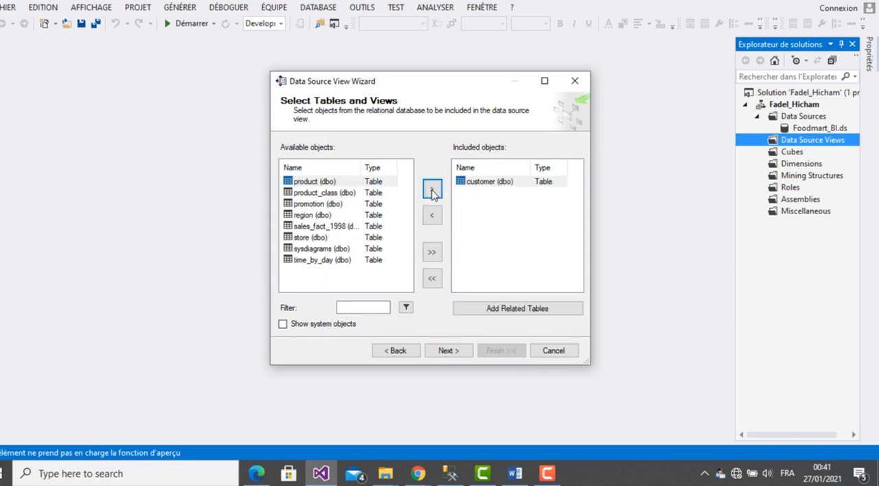
left_click(432, 190)
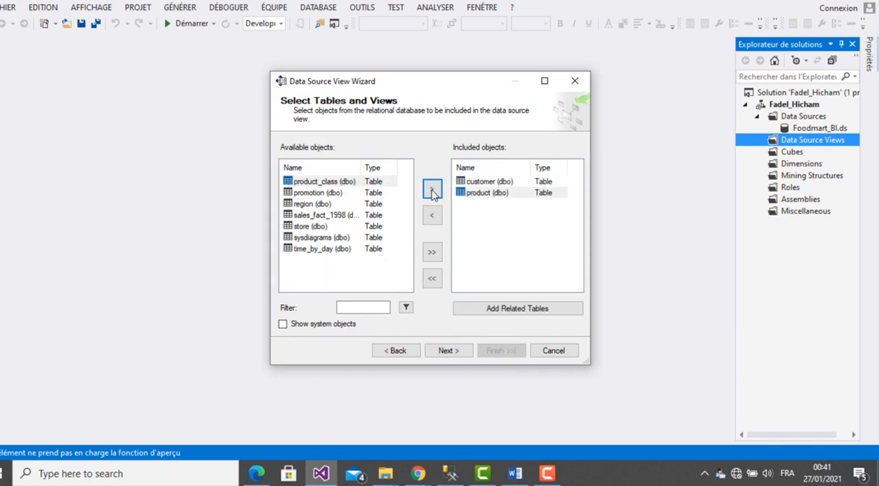
left_click(432, 190)
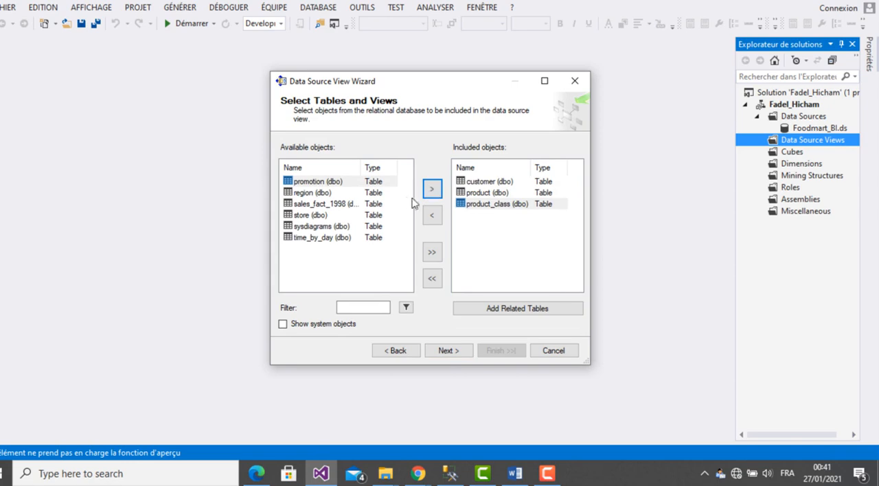
left_click(317, 206)
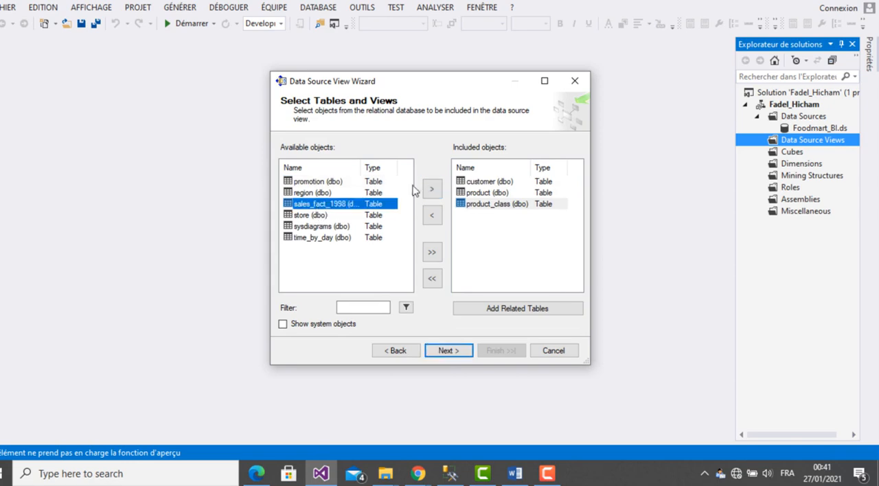
left_click(433, 191)
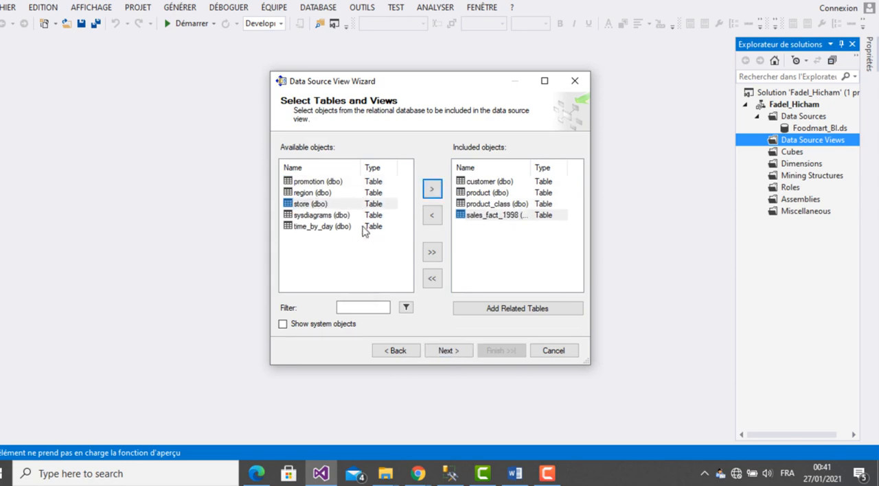
left_click(340, 228)
left_click(435, 193)
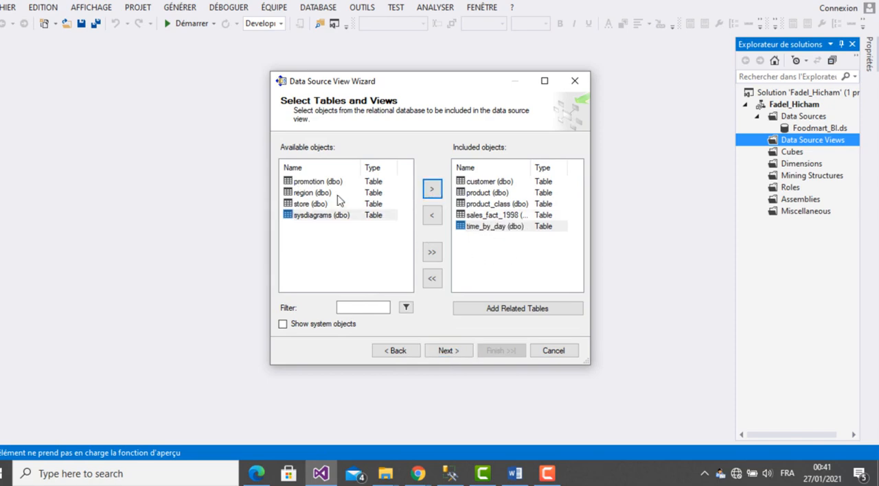
- Add the region, promotion and store tables to the data source view, leaving out sysdiagrams, and check the included tables
left_click(307, 194)
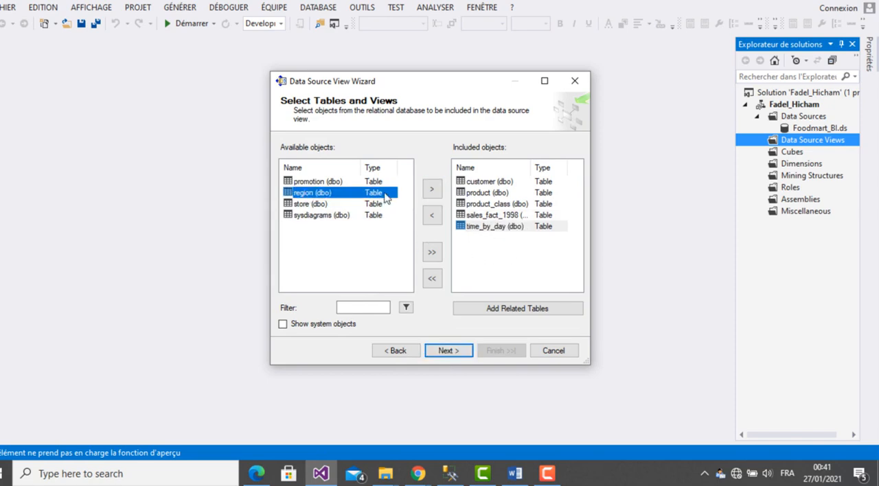
left_click(432, 189)
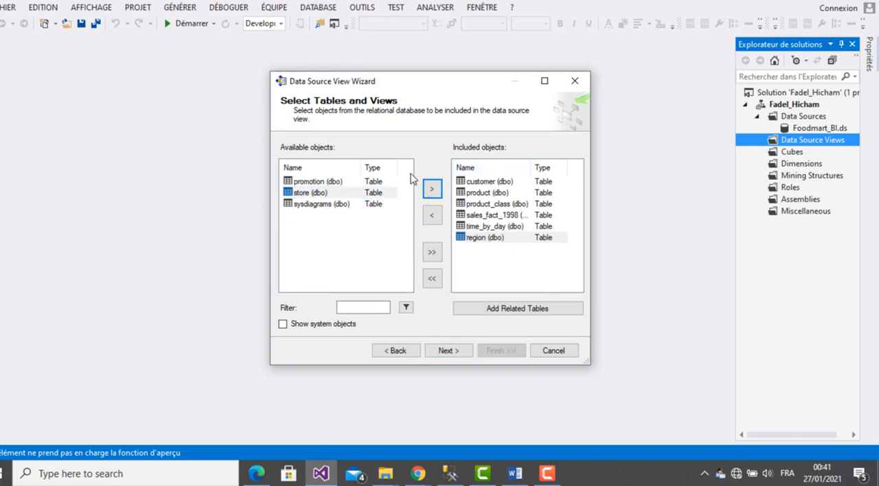
left_click(328, 182)
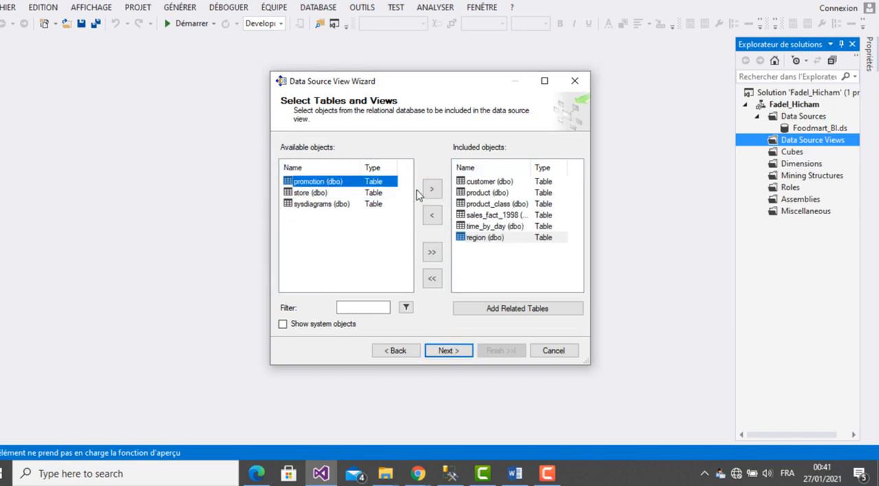
left_click(433, 189)
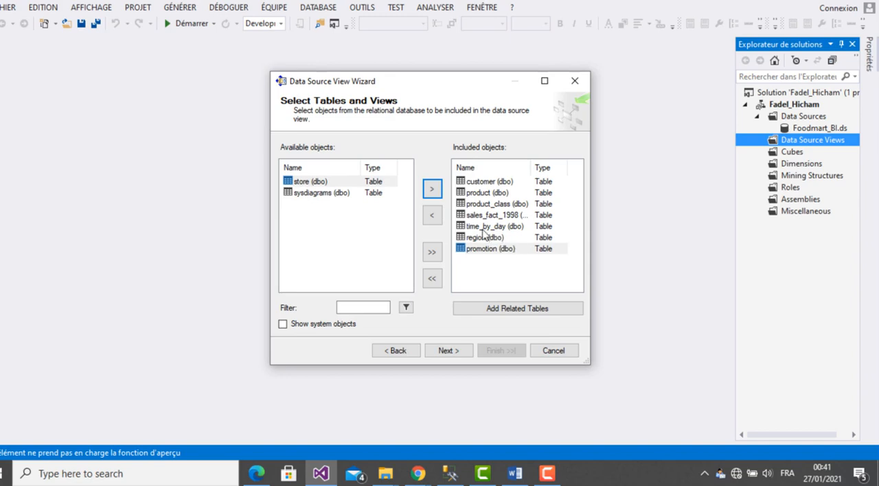
left_click(326, 183)
left_click(432, 189)
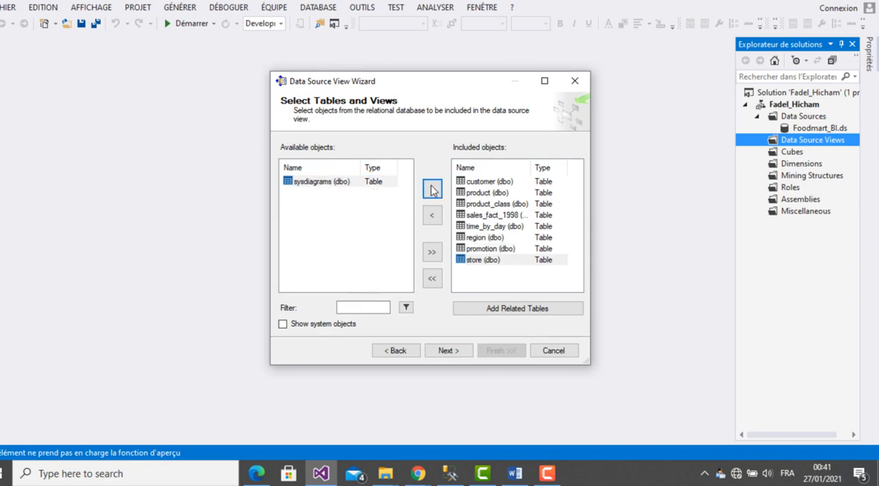
left_click(495, 261)
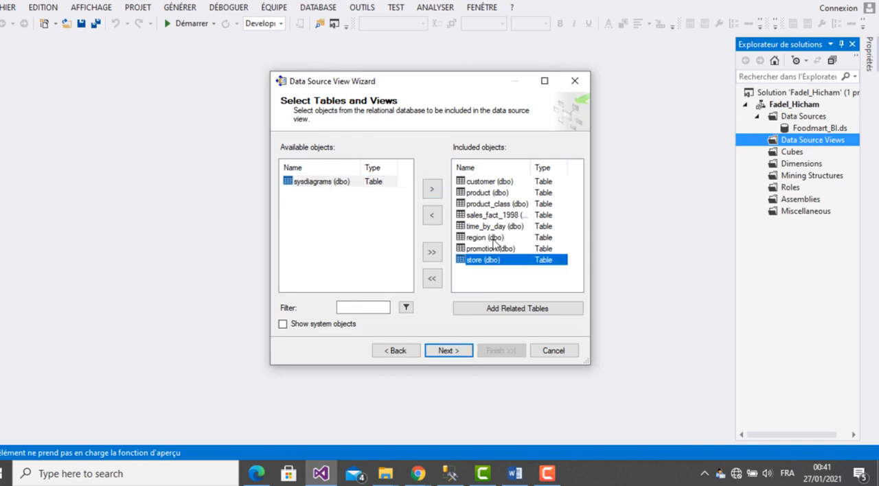
left_click(490, 238)
left_click(502, 250)
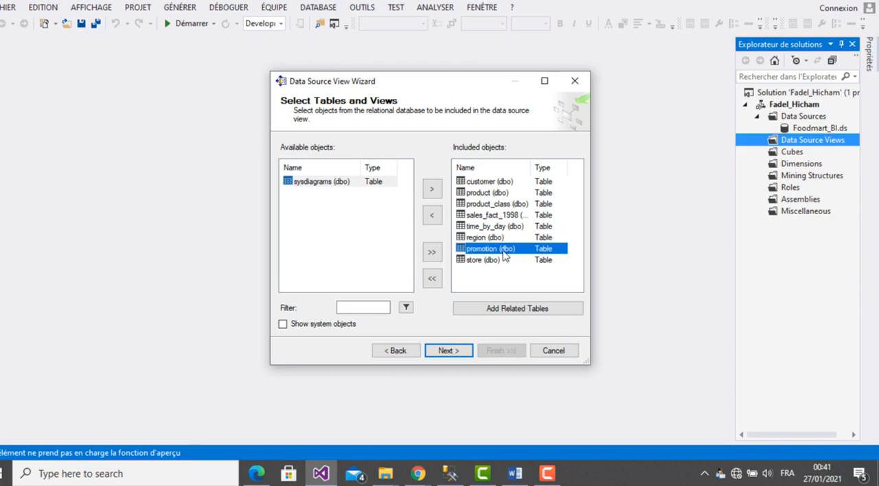
- Check the included tables and create the data source view with the name Foodmart_BI
left_click(495, 227)
left_click(496, 215)
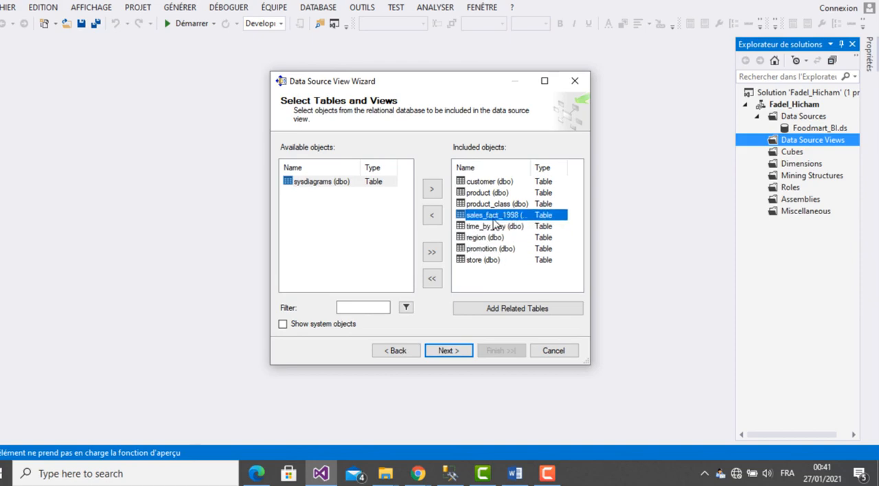
left_click(489, 195)
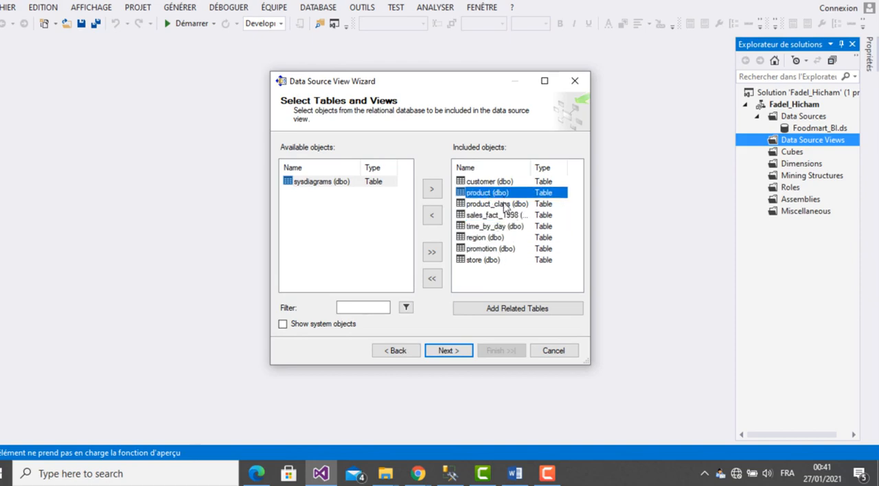
left_click(496, 206)
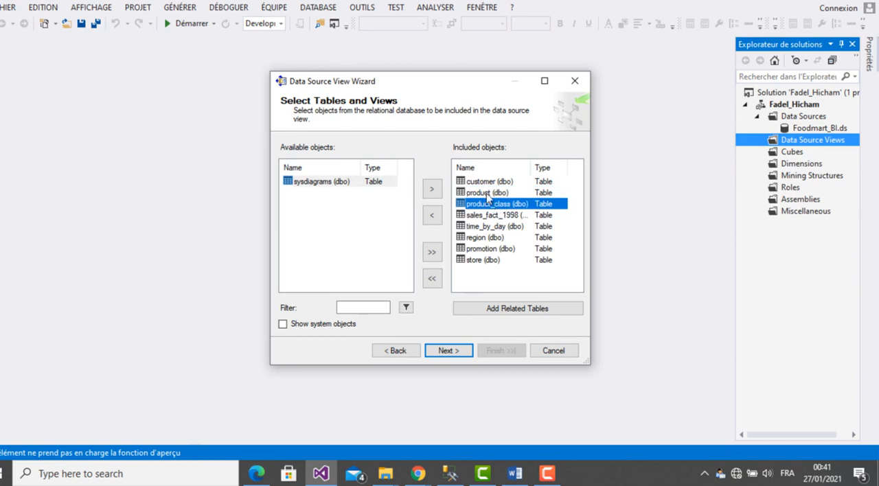
left_click(483, 183)
left_click(453, 351)
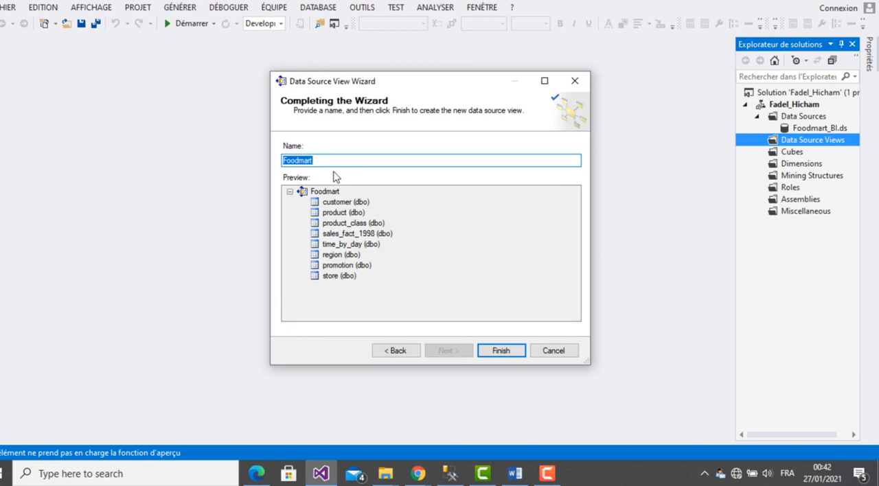
left_click(334, 162)
type("_BI")
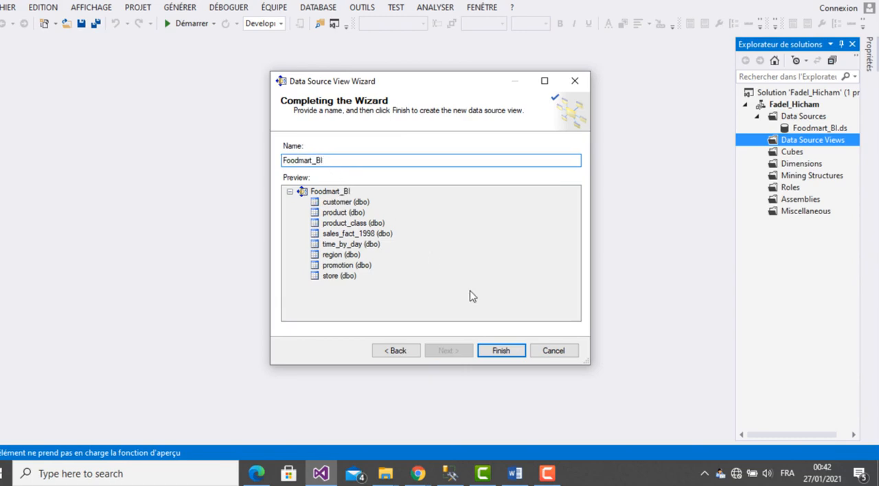
left_click(504, 352)
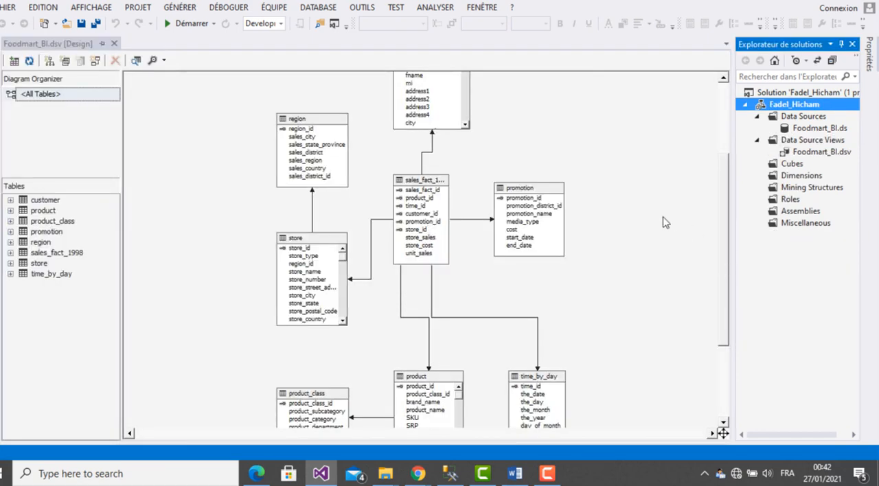
- Start a new dimension based on an existing table, with customer from the Foodmart_BI data source view as its main table
left_click(638, 190)
right_click(813, 179)
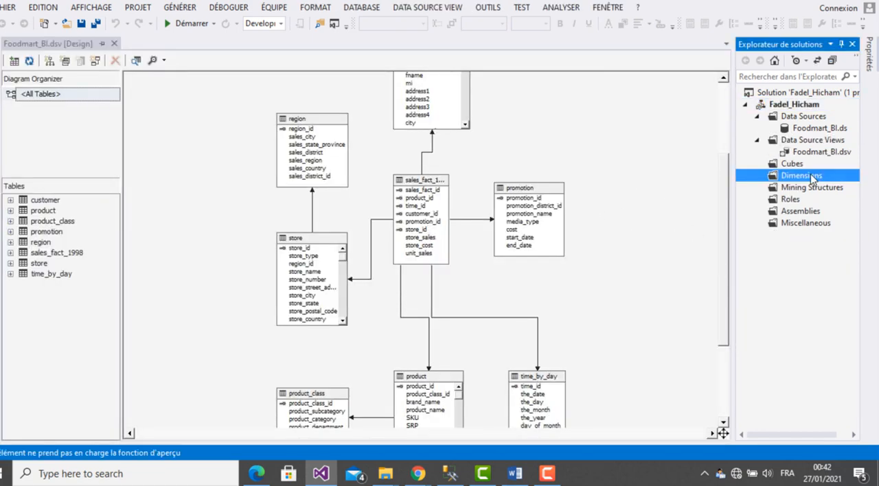
left_click(671, 183)
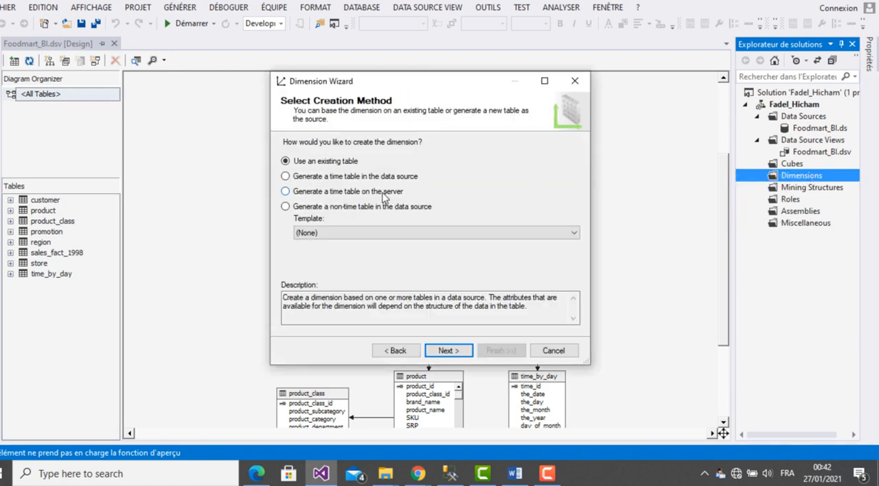
left_click(454, 352)
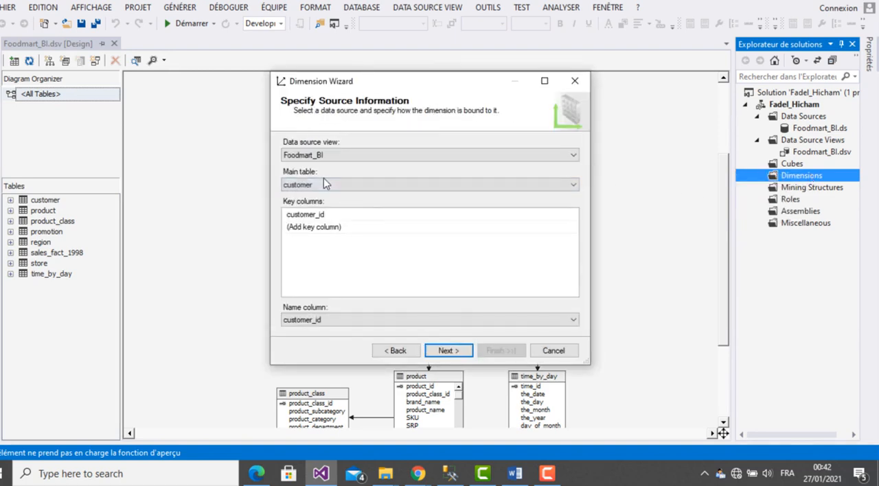
left_click(337, 186)
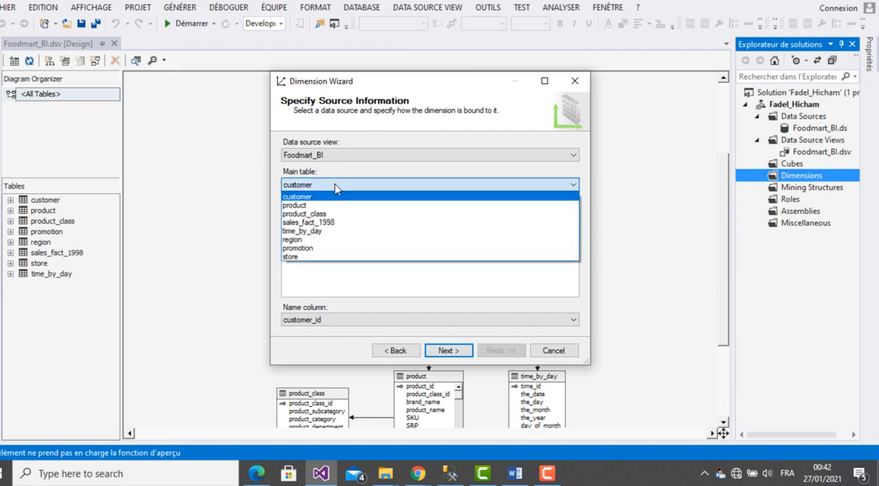
left_click(335, 198)
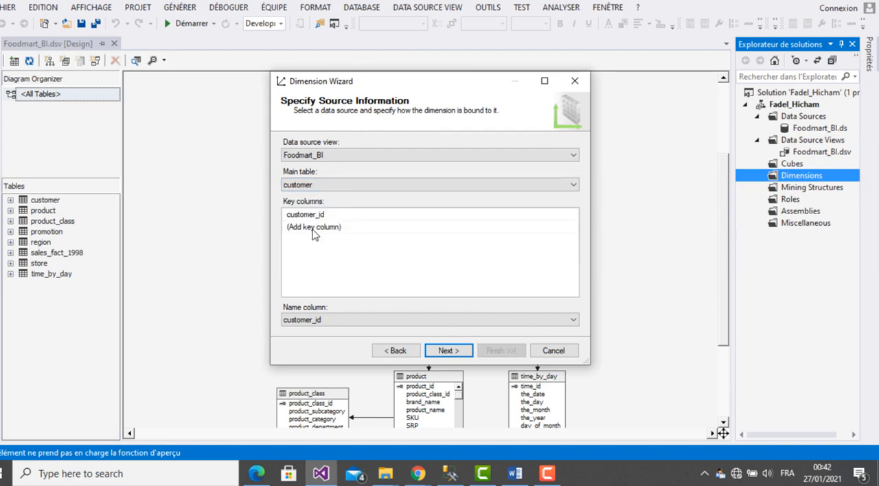
- Keep customer_id as the dimension's key column and set fname as its name column
left_click(303, 218)
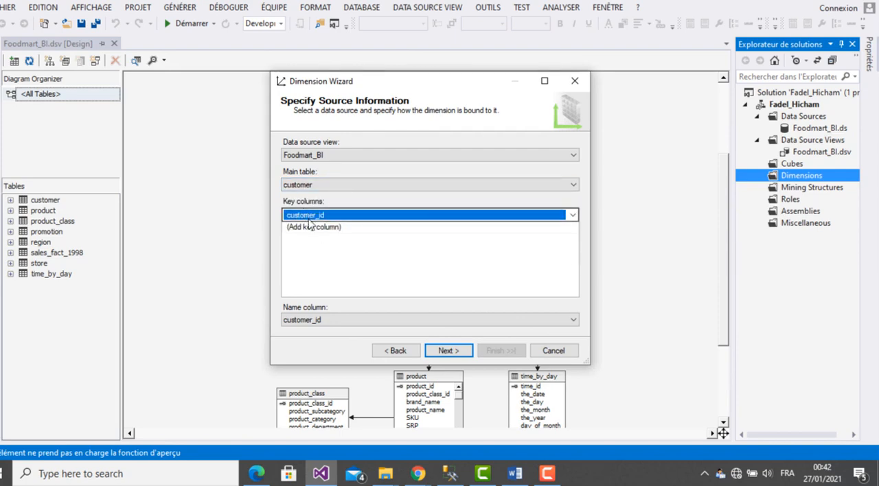
left_click(334, 325)
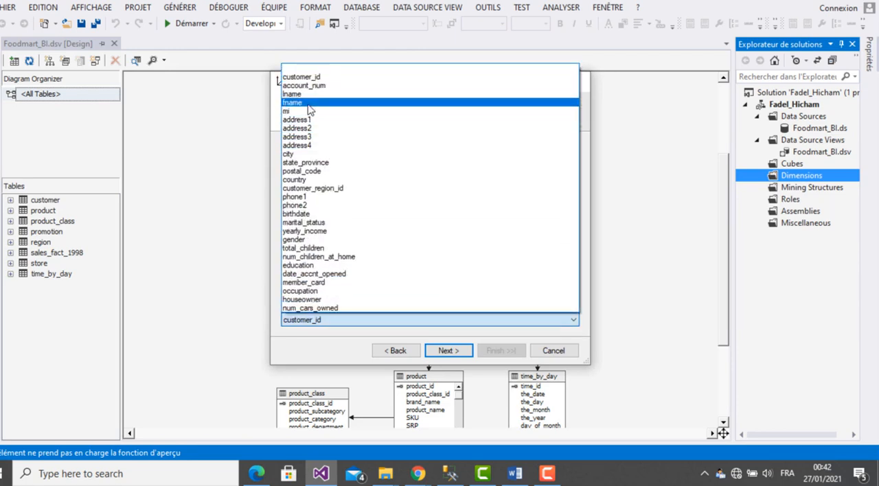
left_click(307, 103)
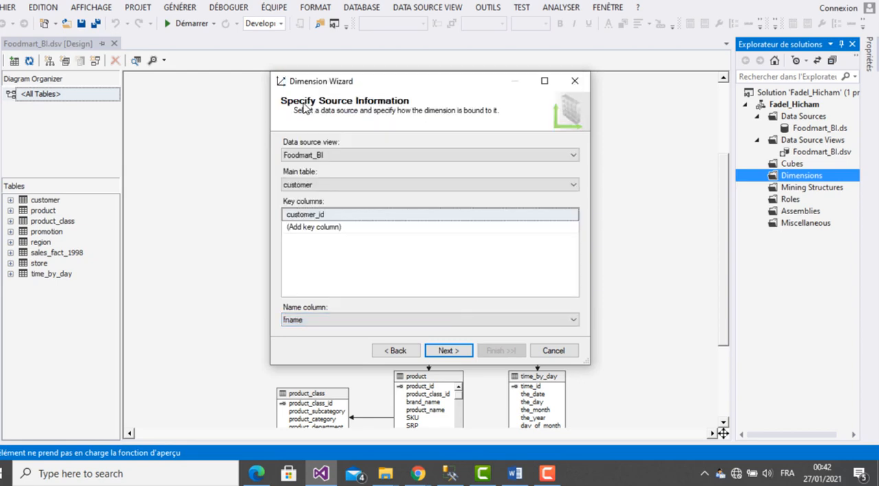
left_click(447, 349)
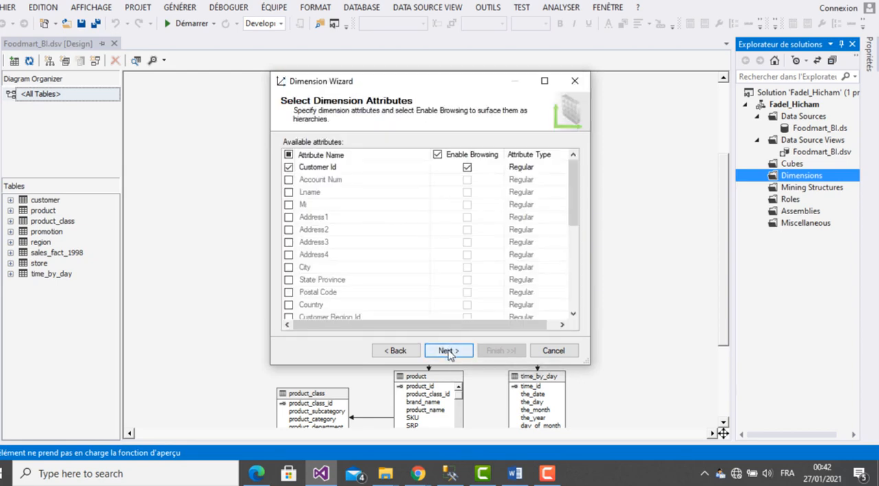
- Include the State Province and City attributes in the customer dimension, with browsing enabled
left_click_drag(574, 198, 567, 231)
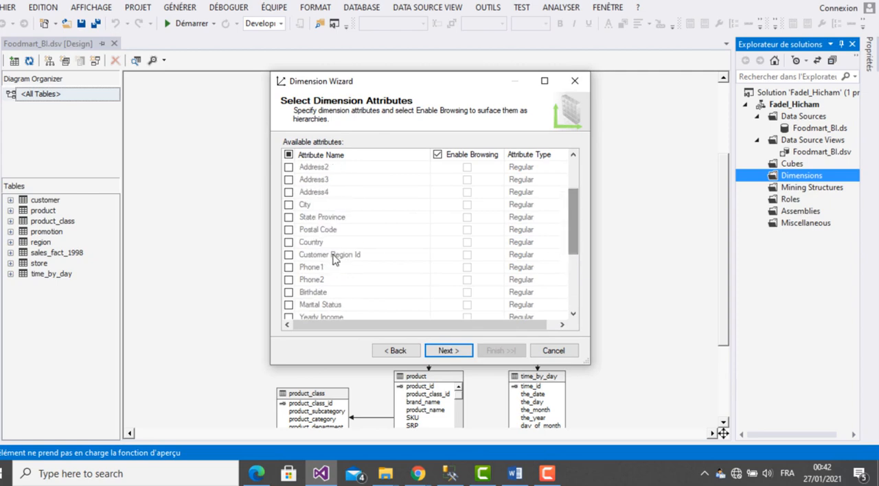
left_click(288, 218)
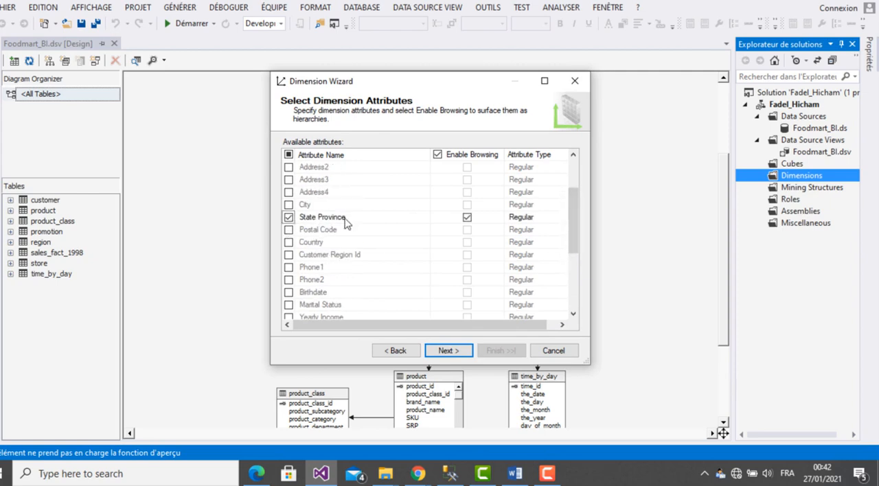
left_click(288, 205)
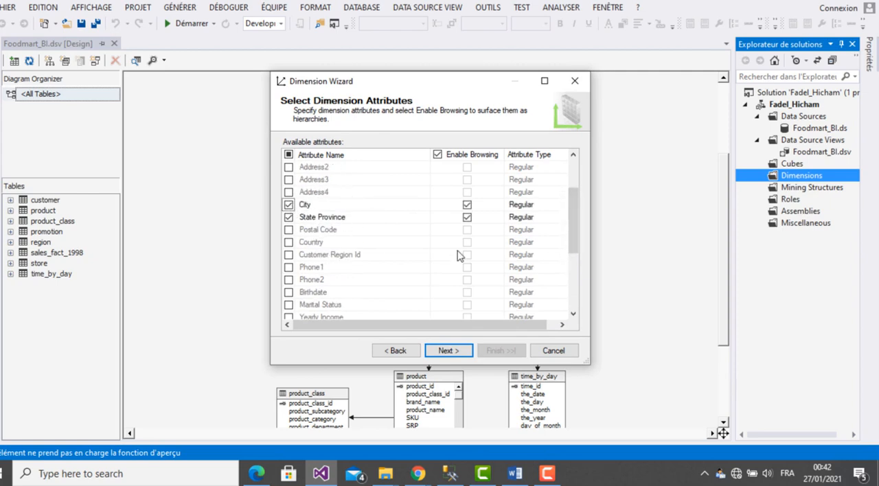
- Look through the remaining available customer attributes for others that the dimension needs
left_click(574, 316)
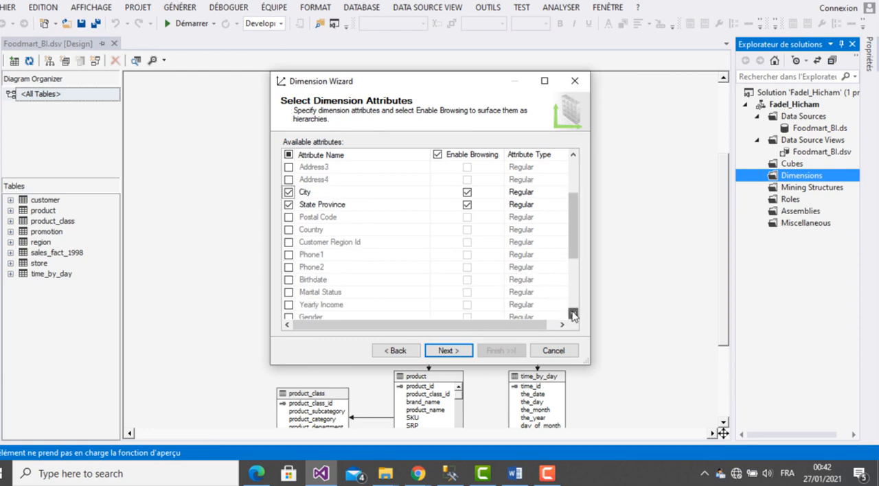
left_click(573, 315)
left_click(574, 315)
left_click(573, 315)
left_click(574, 316)
left_click(574, 315)
left_click(574, 315)
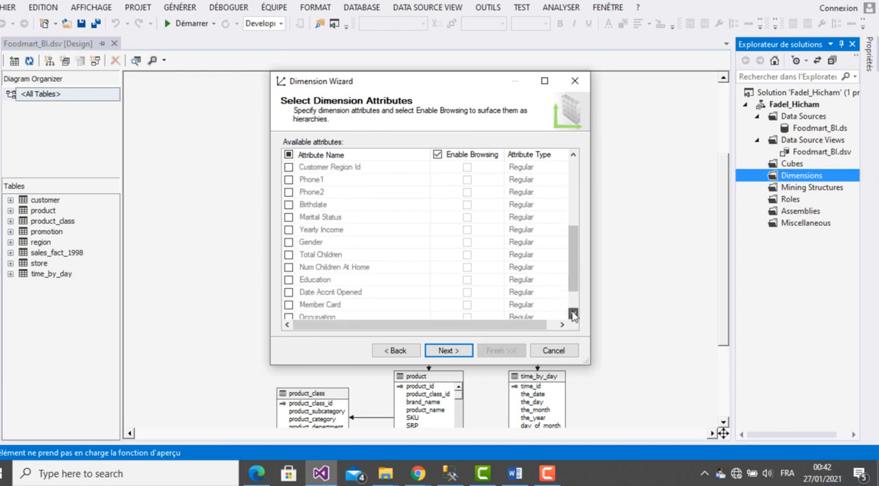
left_click(574, 315)
left_click(574, 315)
left_click(574, 315)
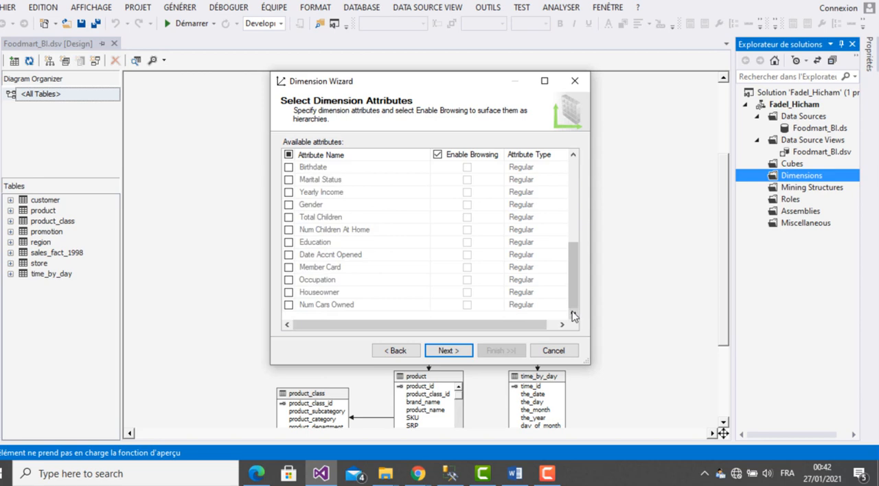
left_click_drag(573, 306, 573, 273)
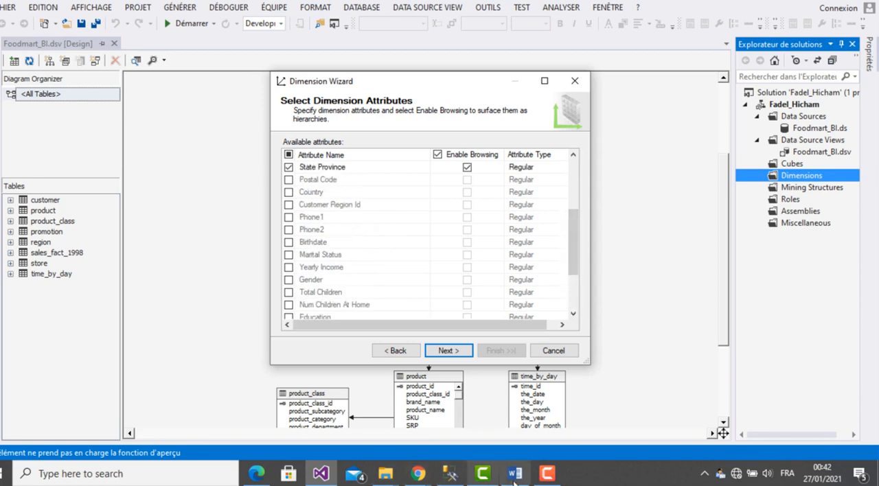
- Check the Customer dimension's required attributes in the TP de Synthese PDF in Edge, and return to Visual Studio
left_click(255, 477)
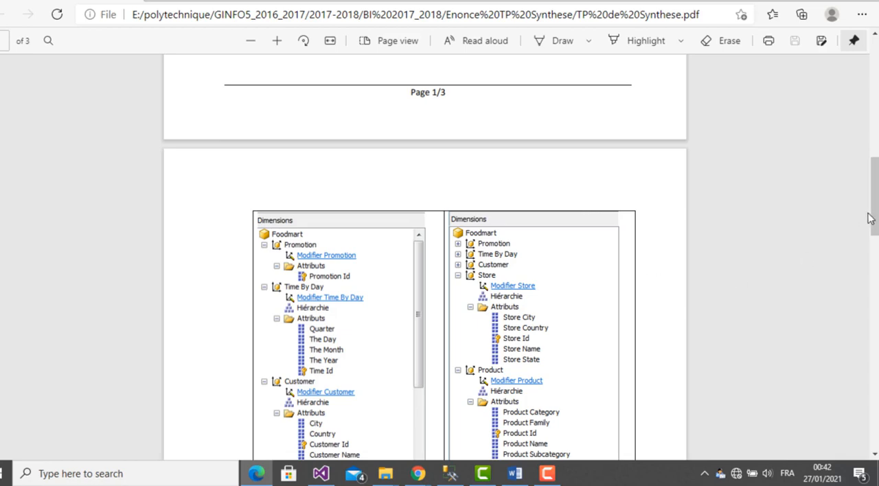
left_click_drag(874, 218, 875, 227)
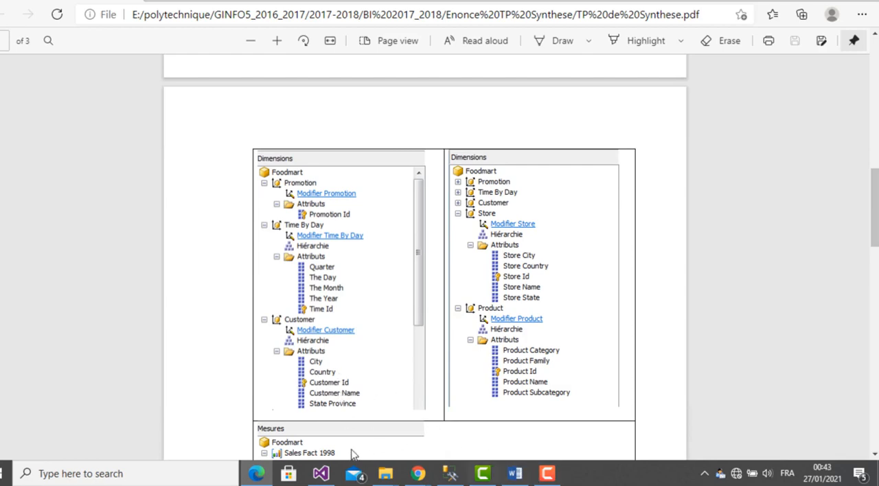
left_click(321, 474)
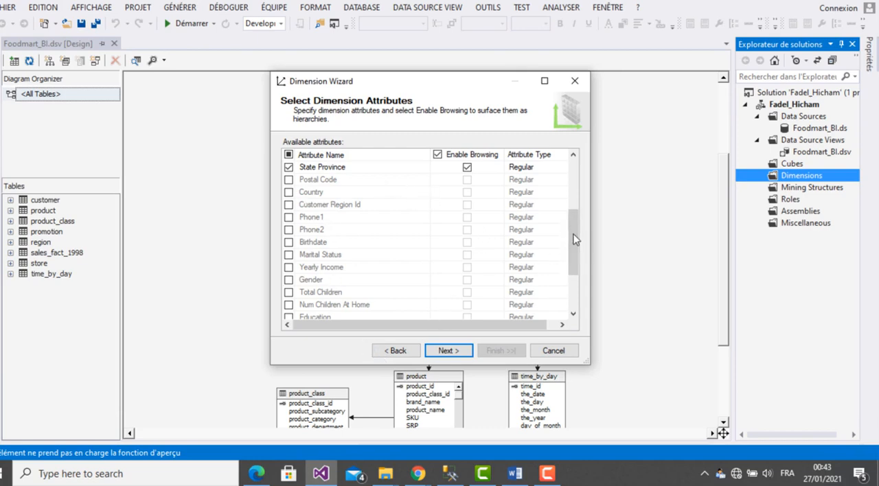
- Add the Country attribute and create the dimension with the name Customer
left_click_drag(575, 242, 581, 221)
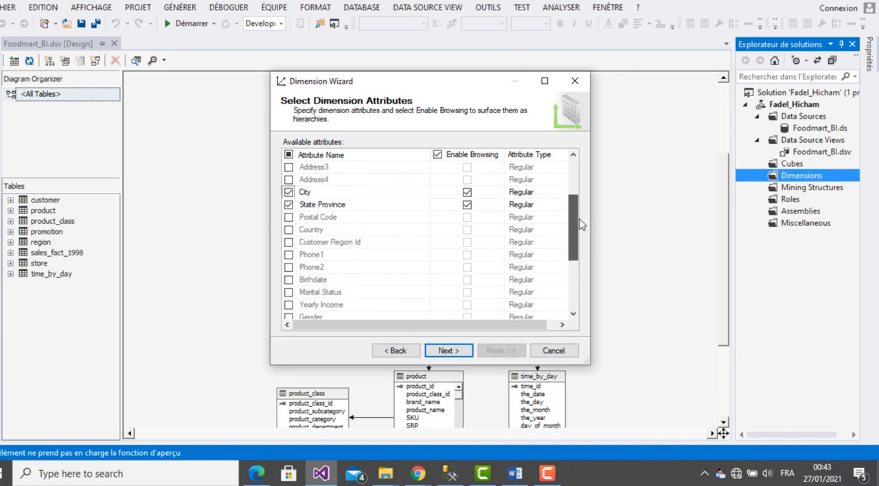
left_click(290, 230)
left_click(440, 351)
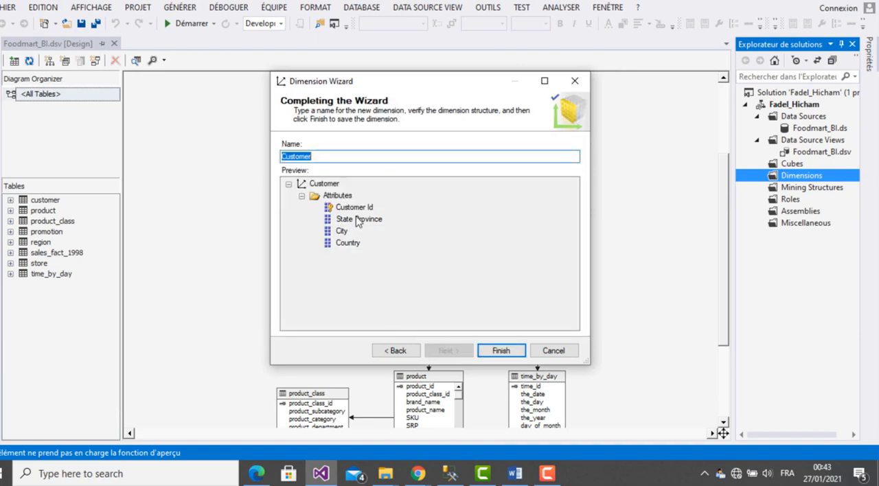
left_click(503, 352)
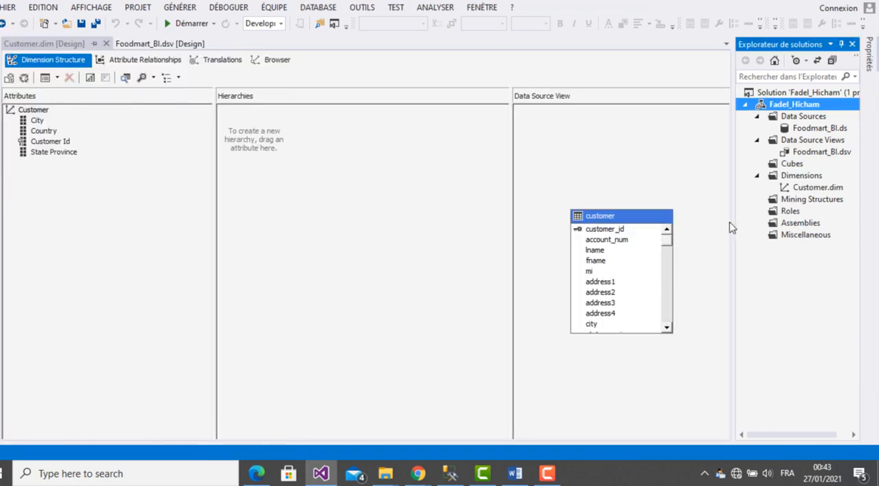
- Build a hierarchy in the Customer dimension with the levels Country, State Province and City, in that order
left_click(286, 152)
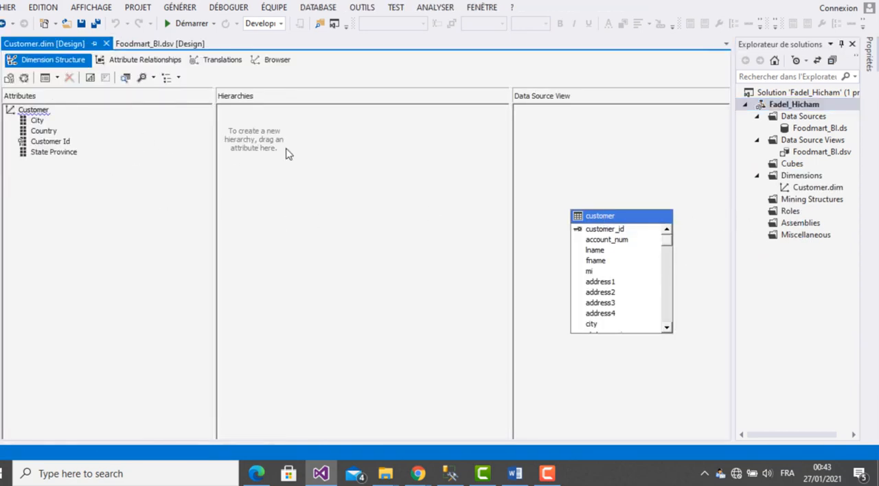
left_click_drag(50, 135, 248, 126)
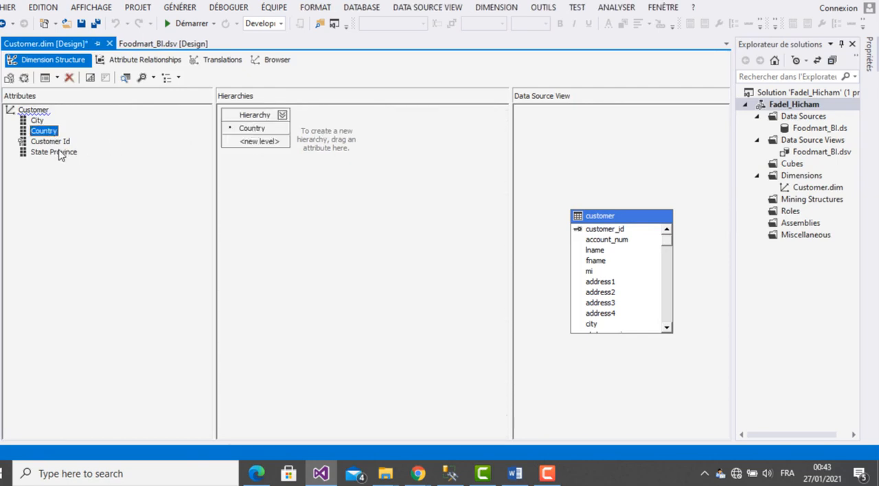
left_click_drag(60, 153, 246, 148)
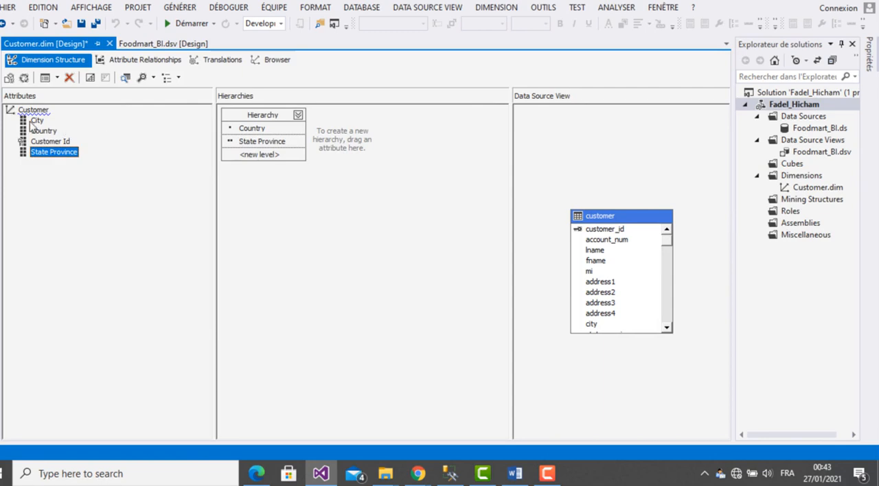
left_click_drag(31, 123, 239, 163)
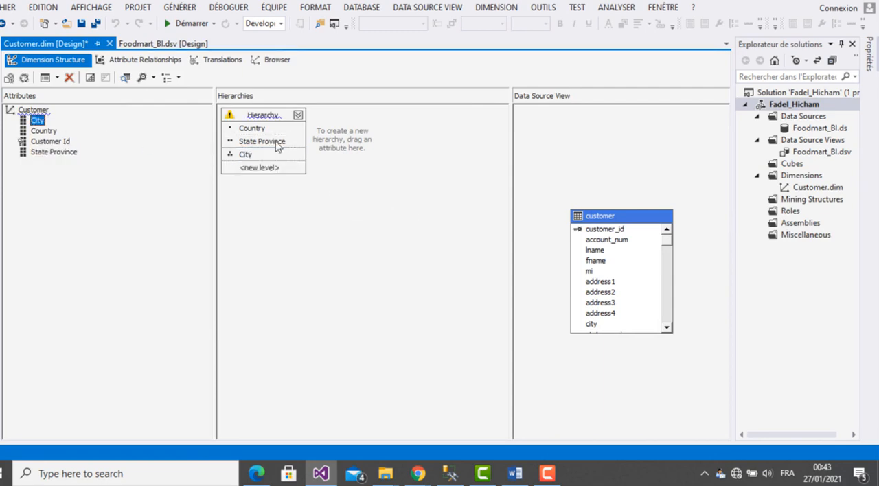
- Save all changes and close the Customer dimension and Foodmart_BI data source view designers
left_click(96, 23)
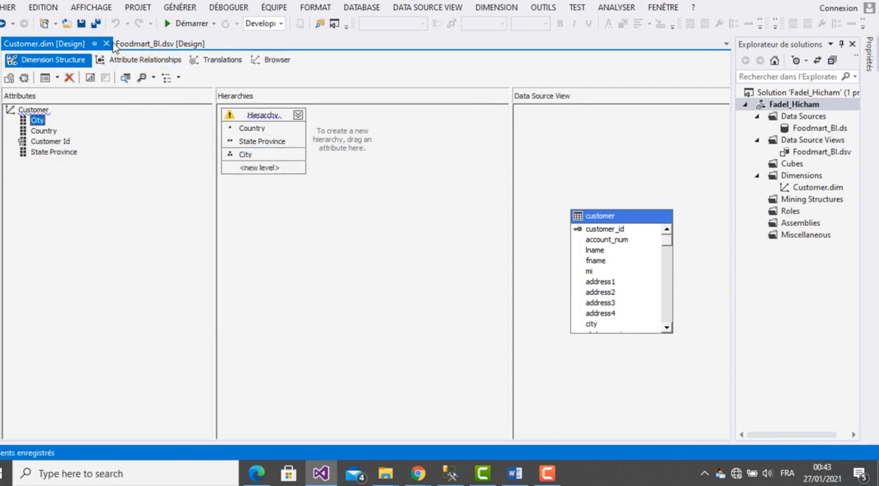
left_click(107, 43)
left_click(108, 43)
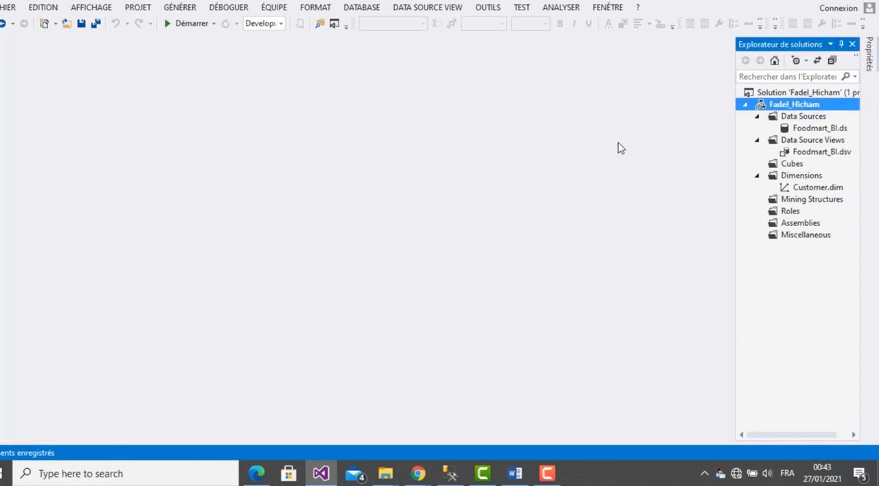
- Start a new dimension from the existing product table in the Foodmart_BI view, with key column product_id and name column product_name
right_click(805, 175)
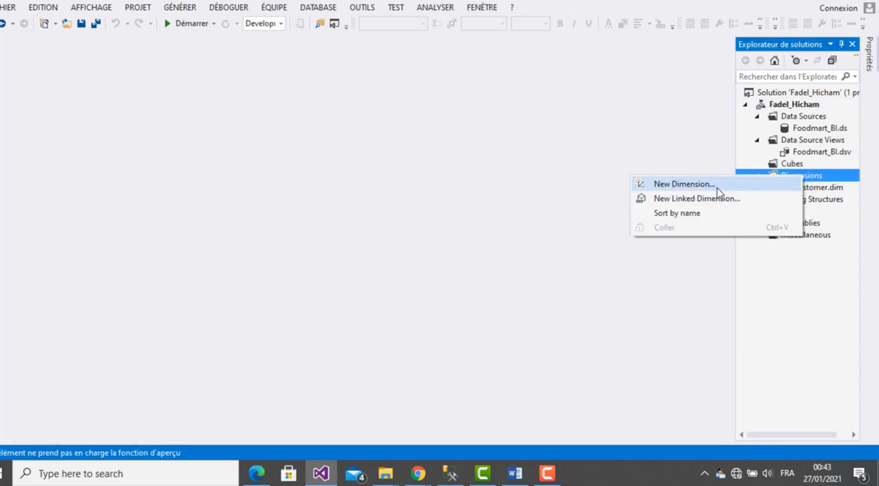
left_click(719, 186)
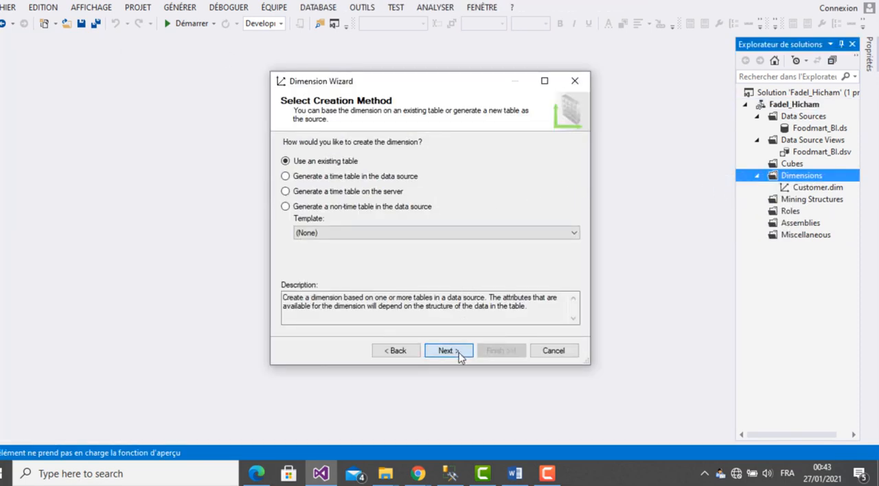
left_click(459, 351)
left_click(416, 186)
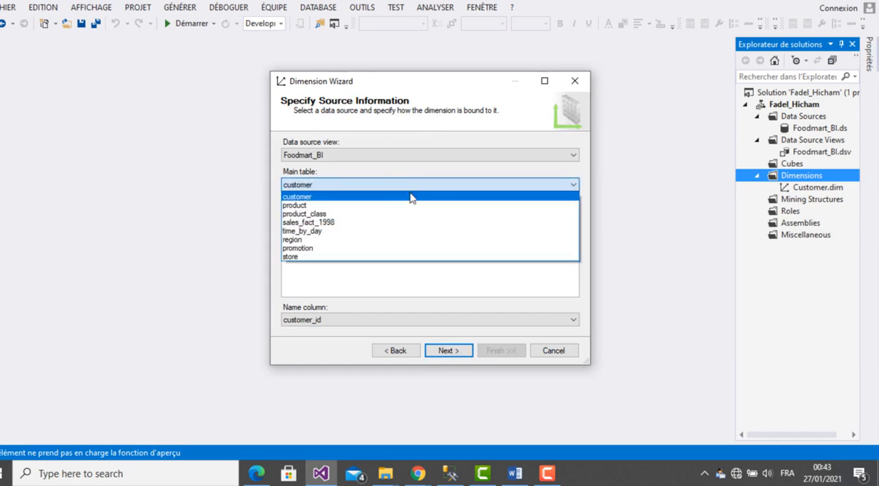
left_click(403, 205)
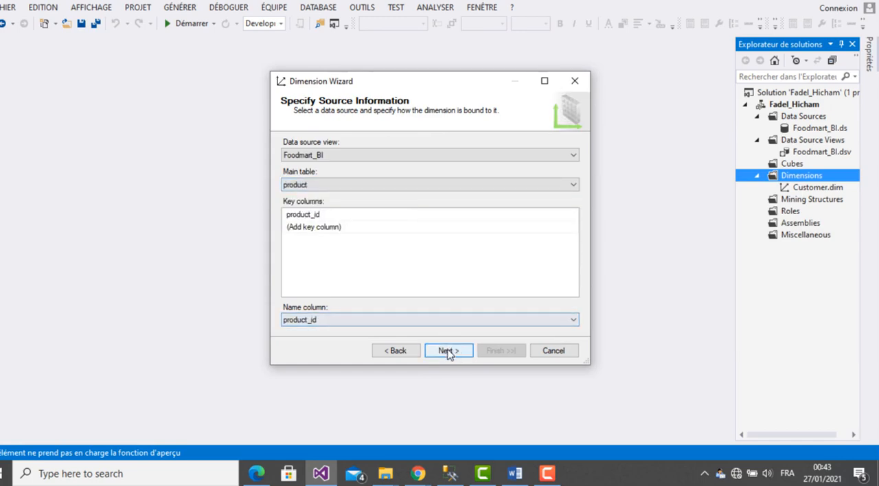
left_click(310, 218)
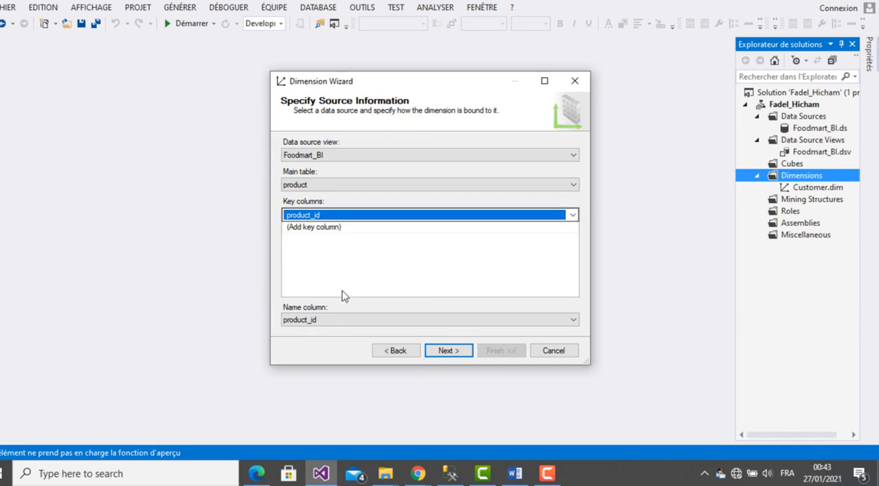
left_click(337, 322)
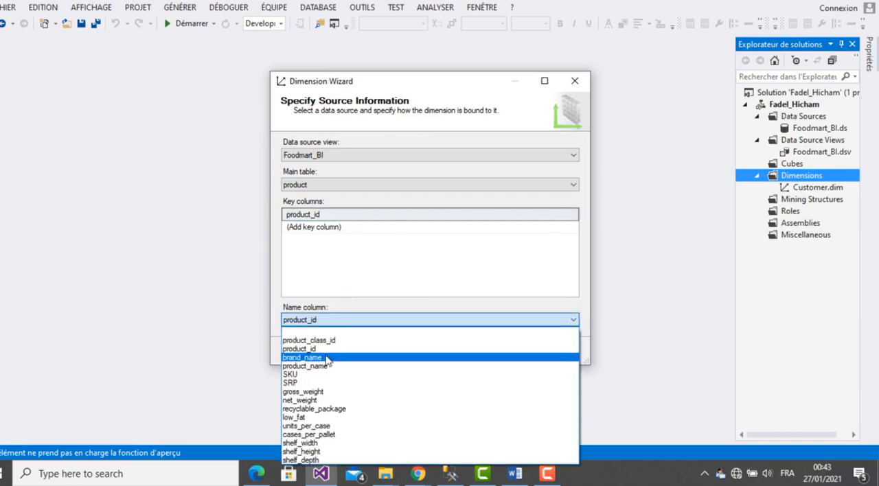
left_click(330, 366)
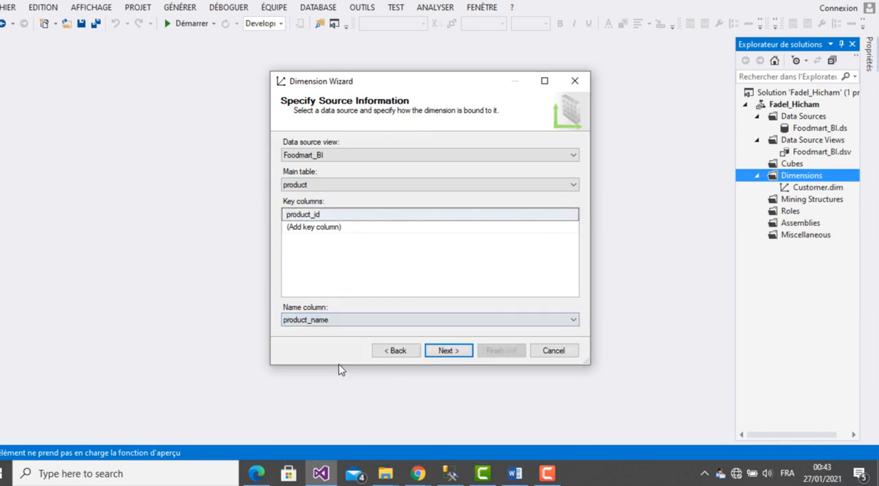
left_click(444, 352)
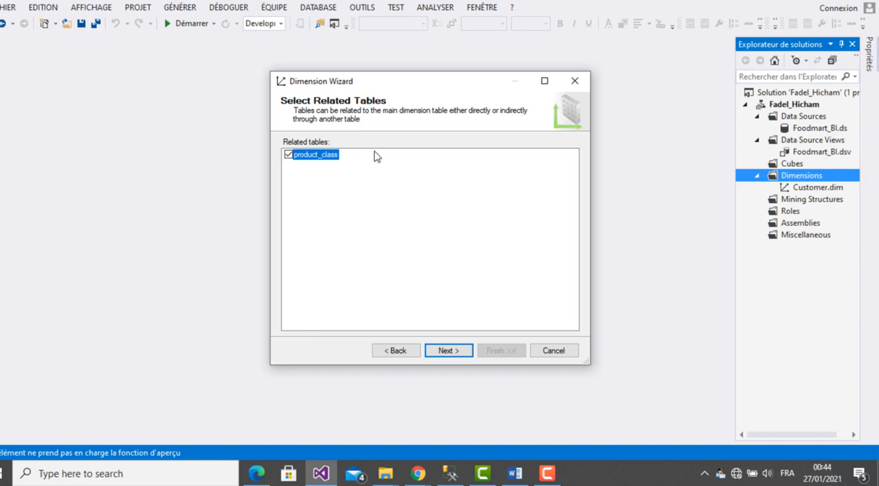
- Check the product table's relationships in the SQL Server Management Studio diagram, return to Visual Studio and keep product_class as a related table
left_click(450, 473)
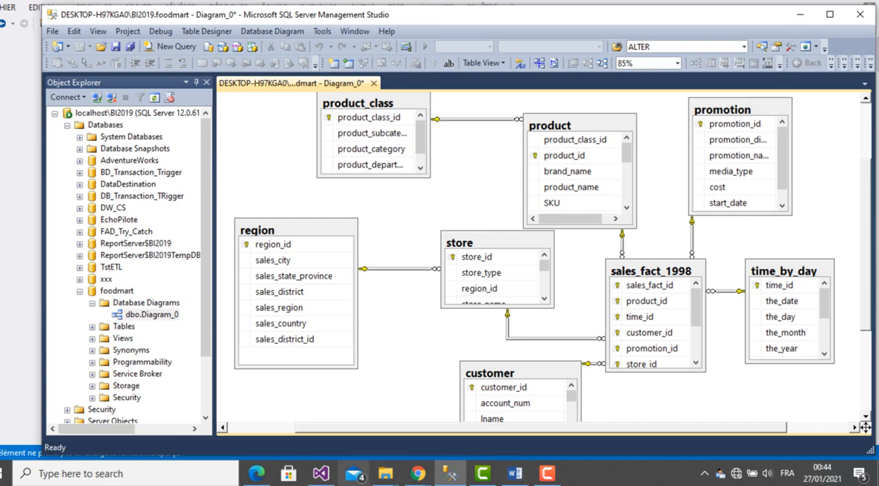
left_click(318, 480)
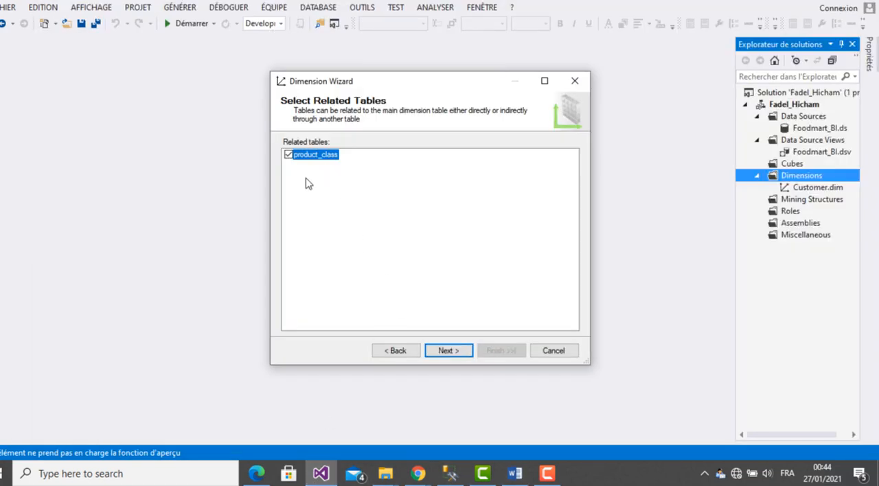
left_click(448, 355)
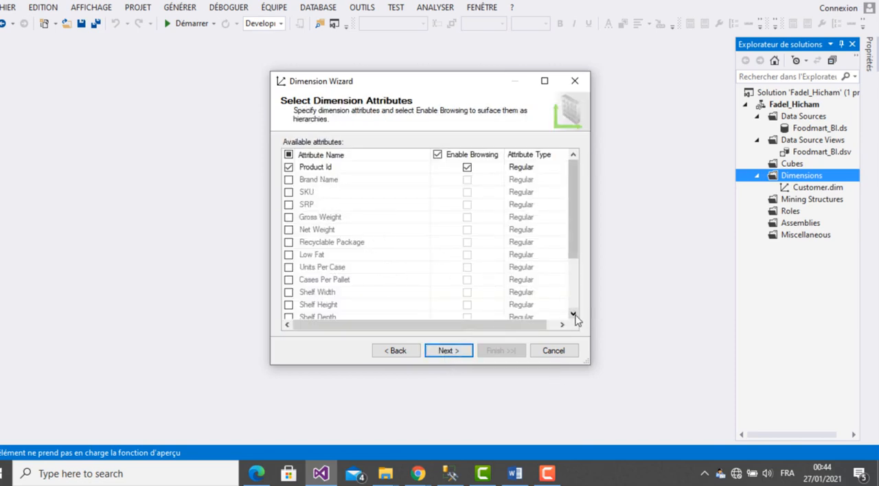
- Add the Product Category, Product Family and Product Subcategory attributes and create the dimension with the name Product
left_click_drag(573, 315, 574, 318)
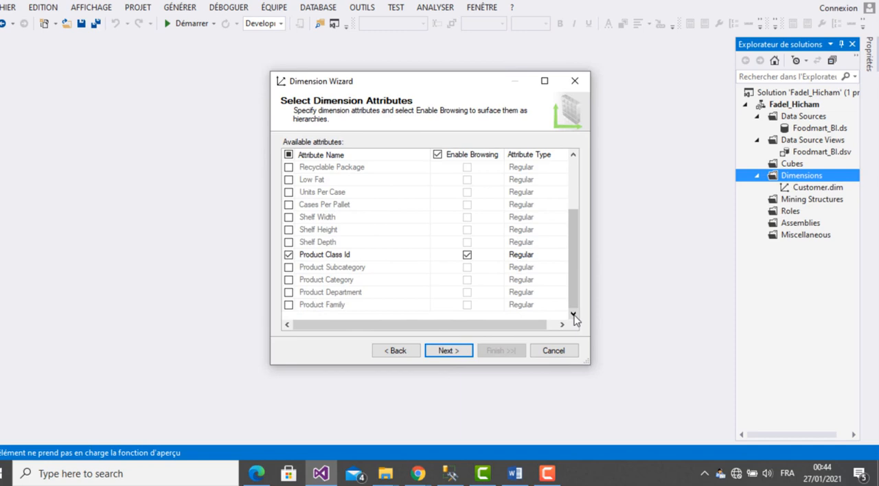
left_click(289, 281)
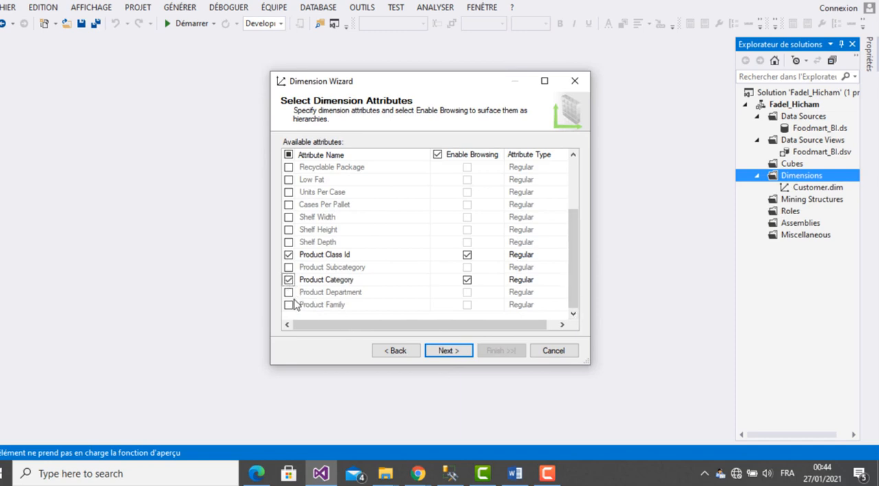
left_click(289, 305)
left_click(289, 268)
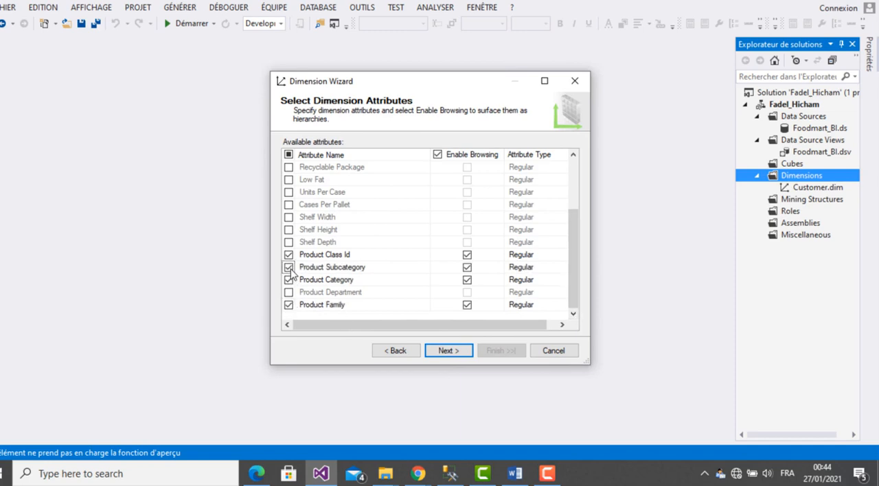
left_click(450, 353)
left_click(499, 352)
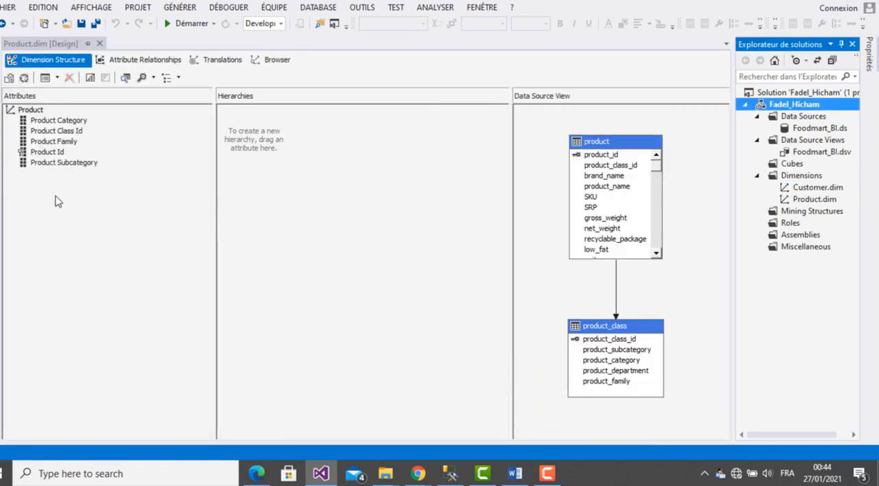
- Build a Product hierarchy with the levels Product Family, Product Category and Product Subcategory, in that order, and save and close the dimension
left_click_drag(72, 148, 263, 134)
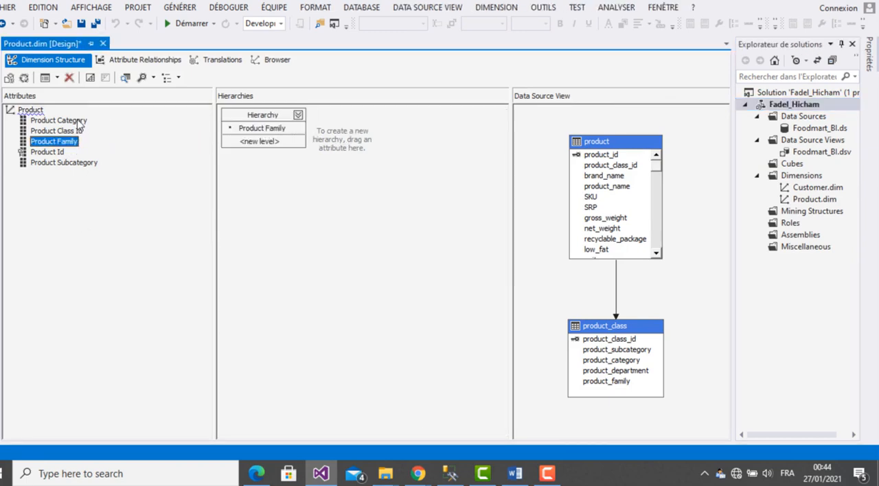
left_click_drag(79, 123, 255, 146)
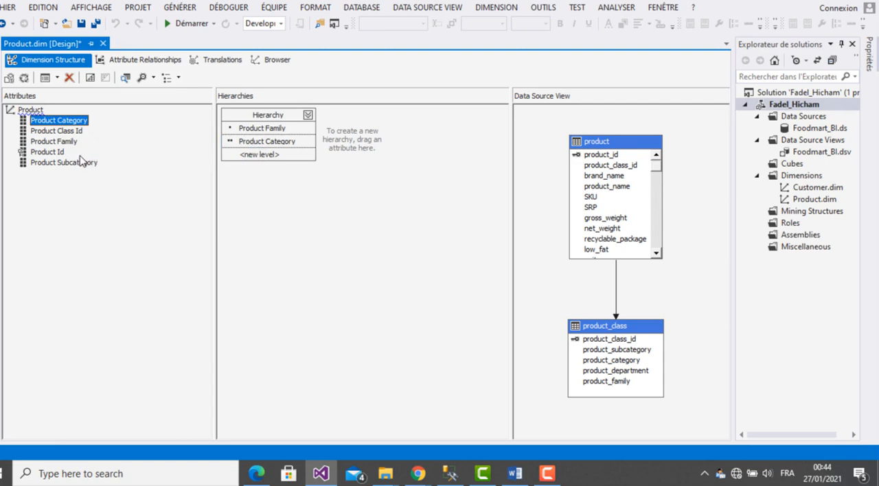
left_click_drag(81, 168, 261, 165)
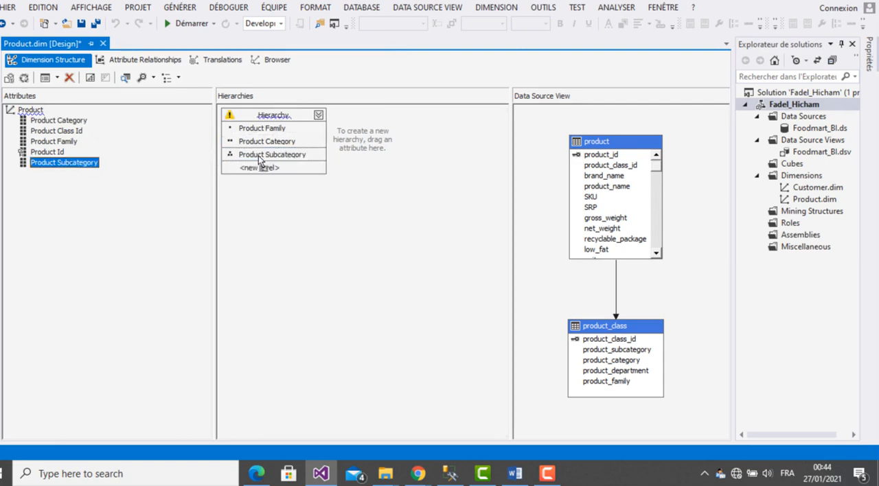
left_click(82, 23)
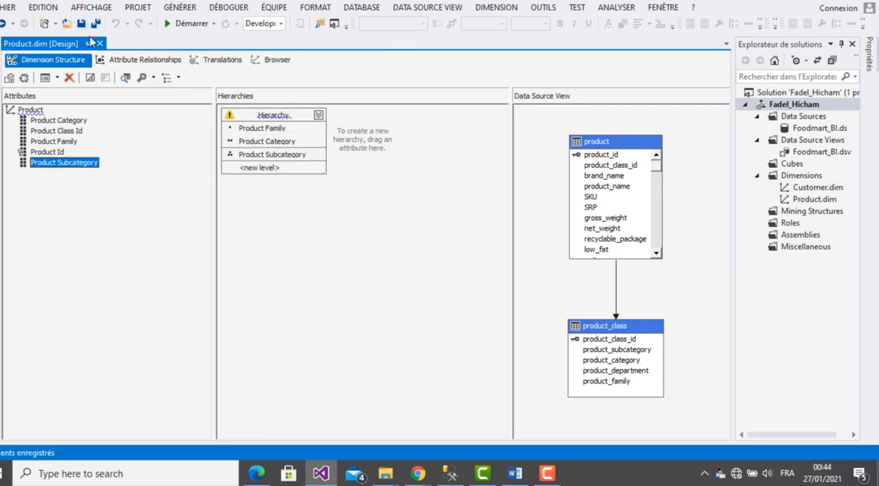
left_click(100, 44)
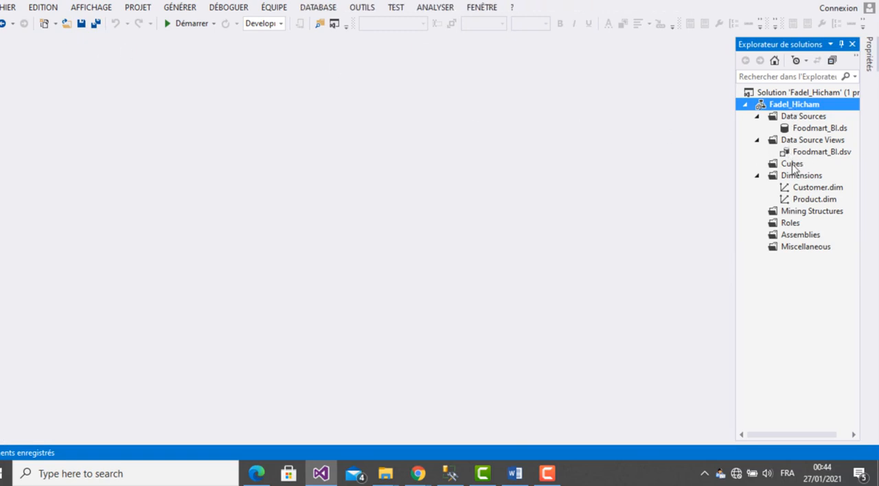
- Start a new dimension from the store table with key column store_id and name column store_name, keeping region as a related table
left_click(797, 177)
right_click(796, 177)
left_click(707, 192)
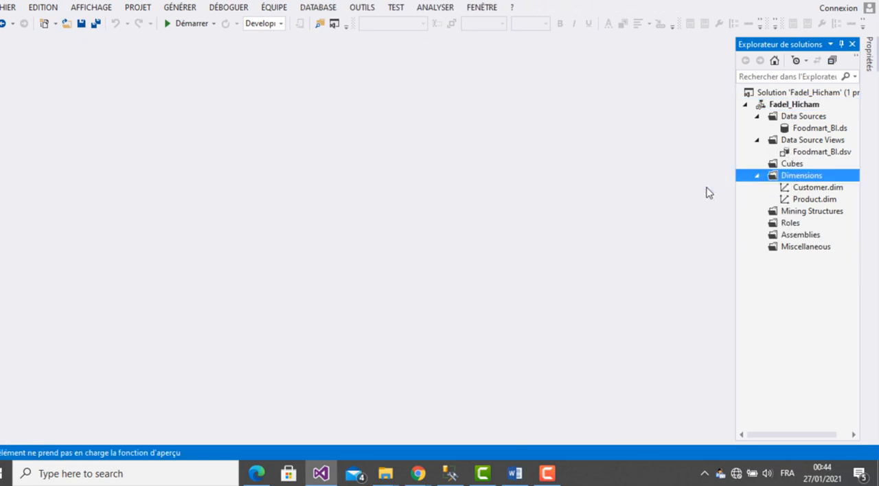
left_click(454, 353)
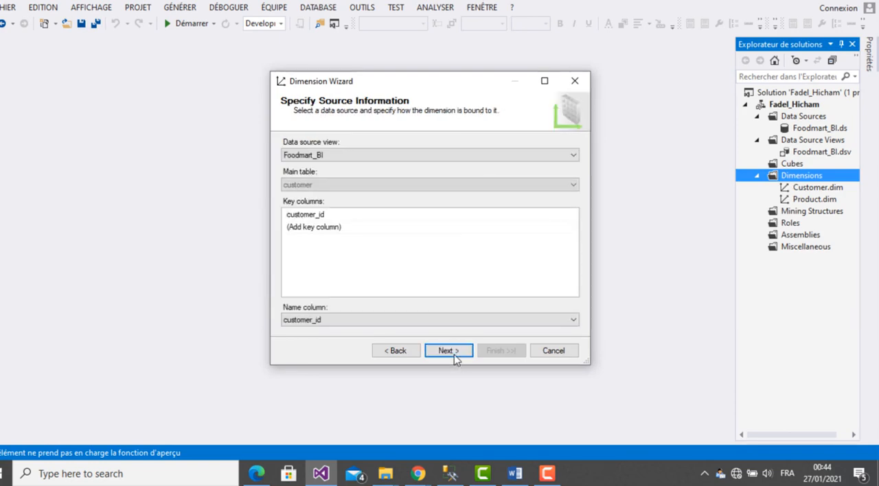
left_click(433, 187)
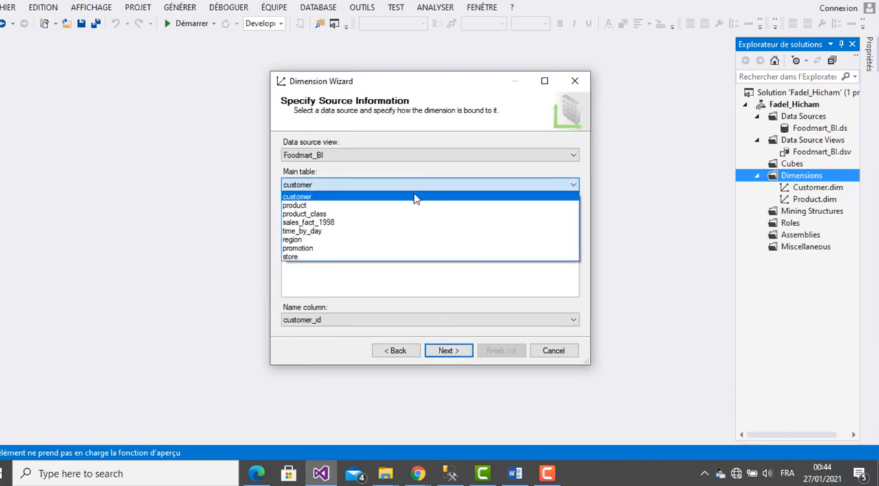
left_click(356, 257)
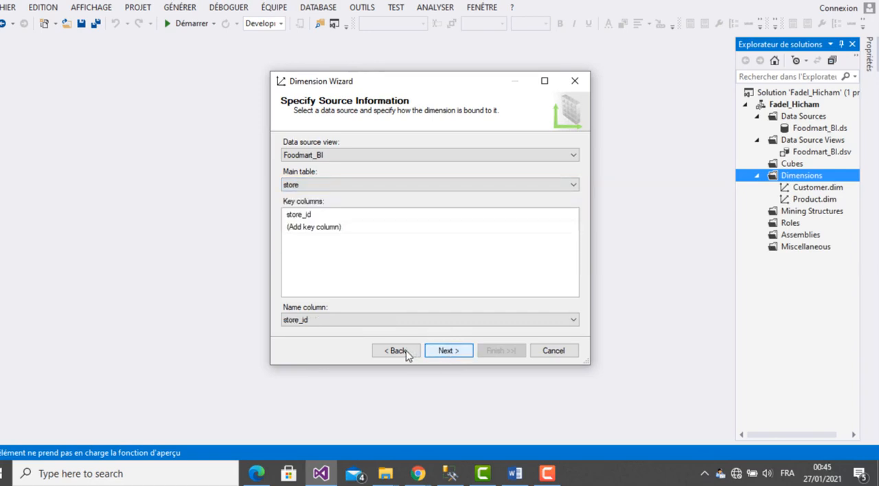
left_click(363, 321)
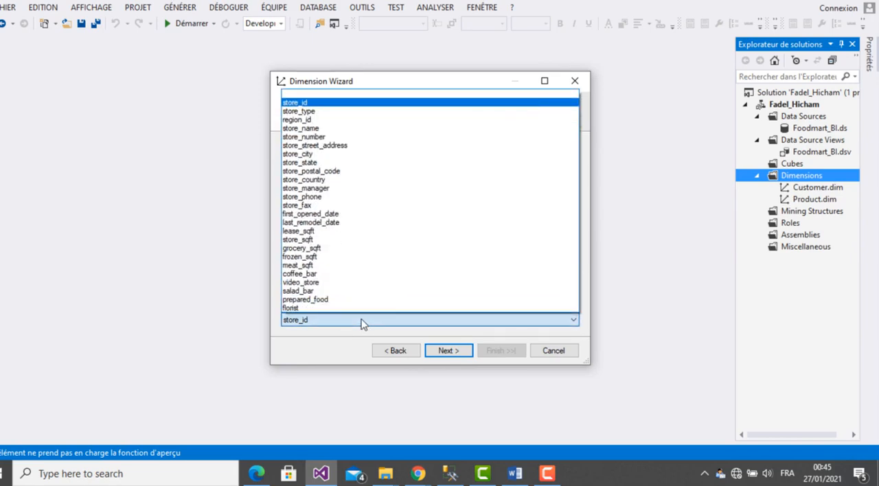
left_click(327, 131)
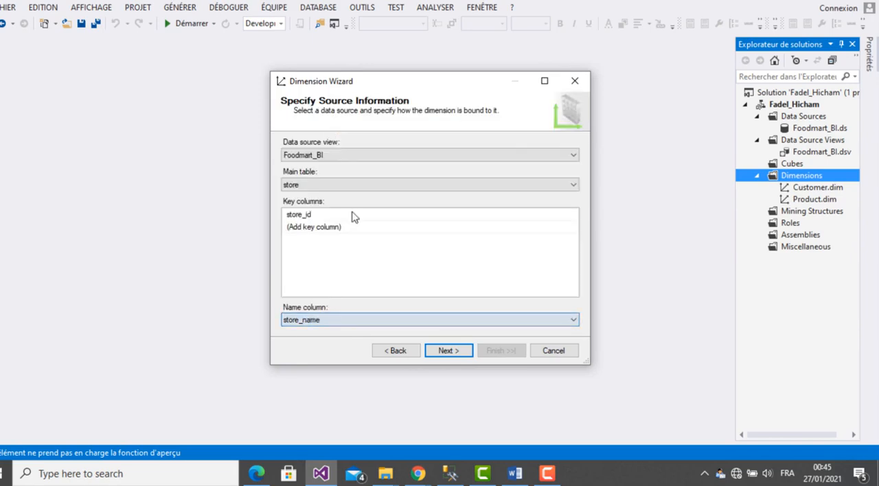
left_click(445, 351)
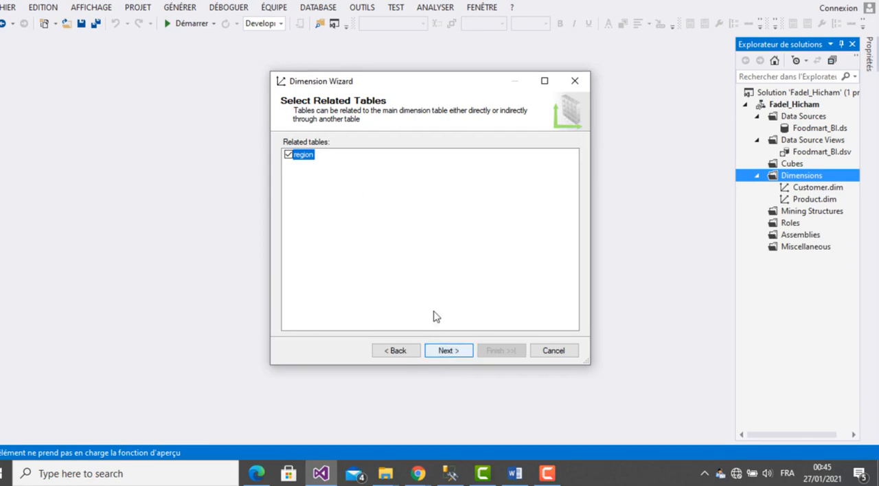
left_click(447, 351)
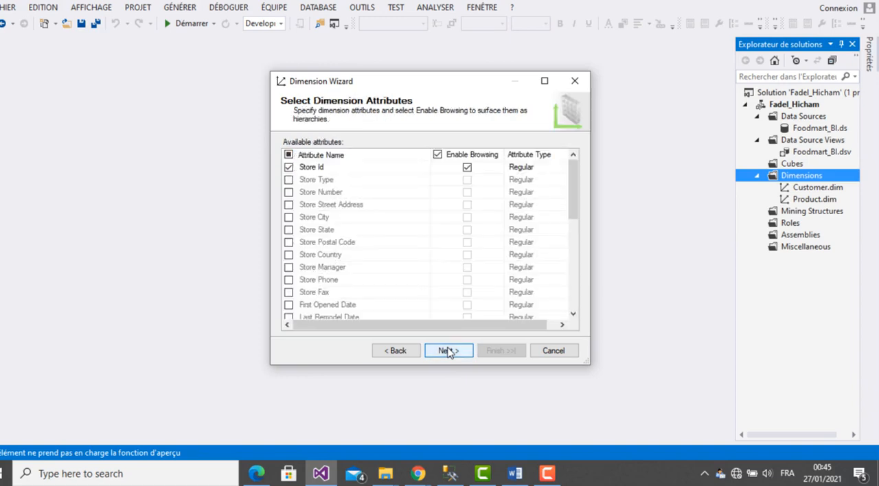
- Add the Store State, Store City and Store Country attributes to the new dimension
left_click(289, 230)
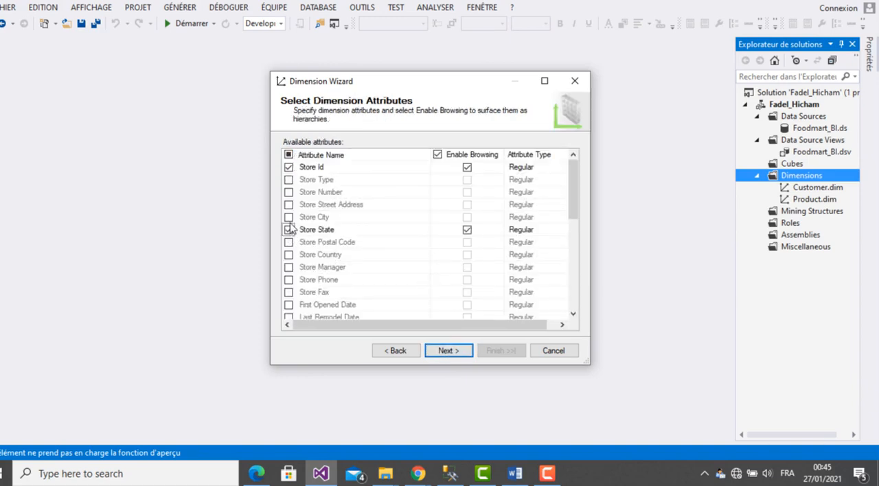
left_click(289, 217)
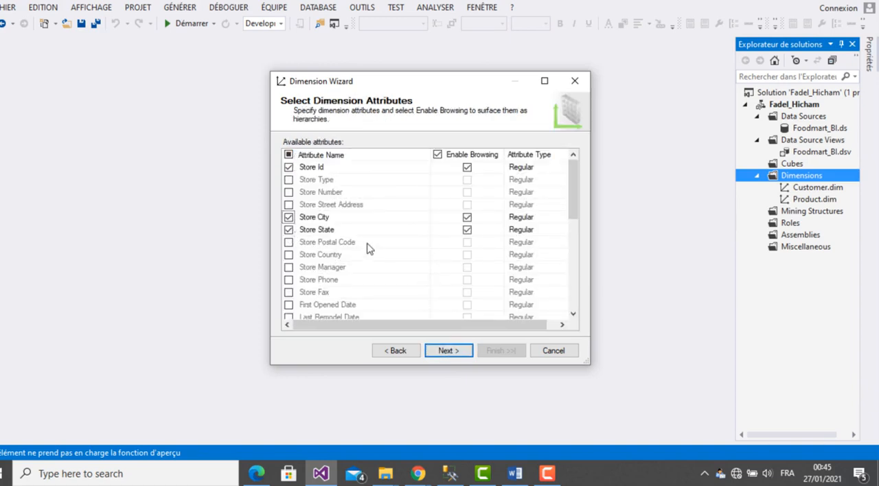
left_click(289, 255)
- Check the required Store attributes in the TP de Synthese PDF in Edge, and return to Visual Studio to create the dimension named Store
left_click(258, 474)
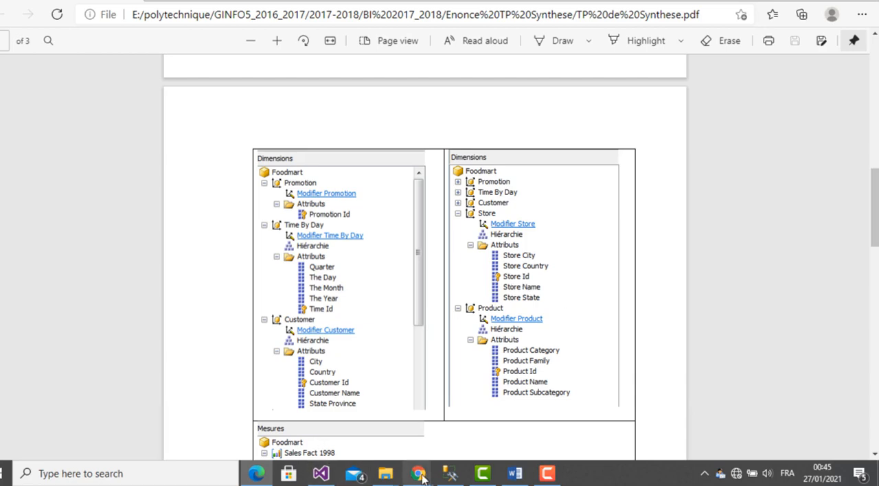
left_click(321, 474)
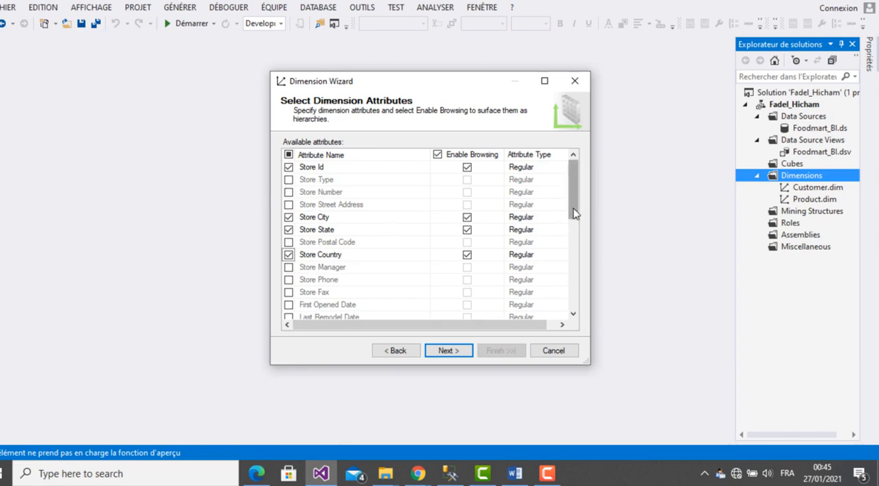
left_click_drag(574, 214, 575, 174)
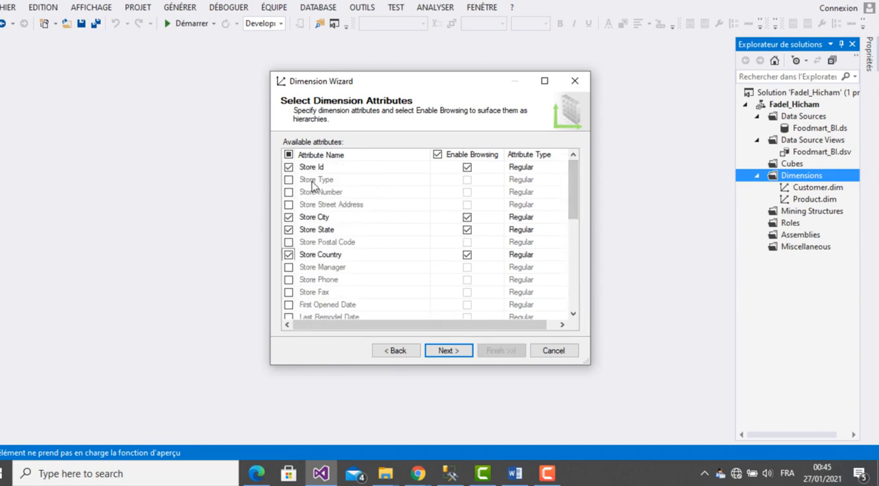
left_click(447, 350)
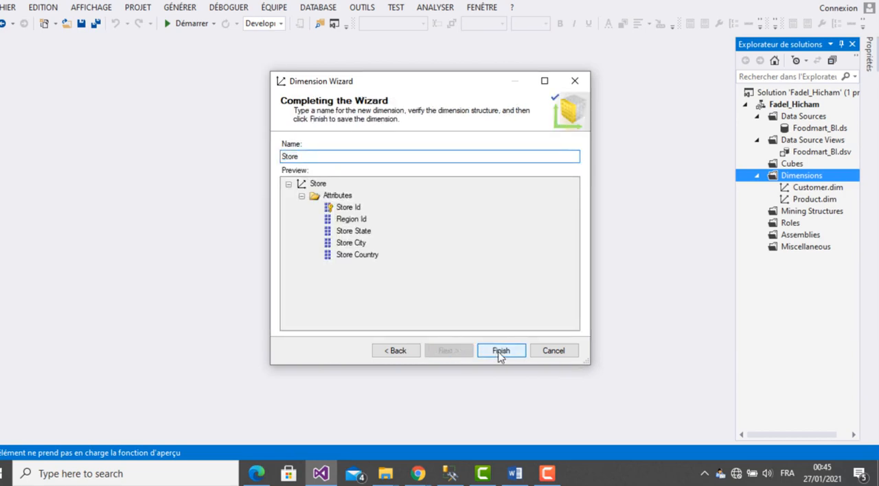
left_click(501, 351)
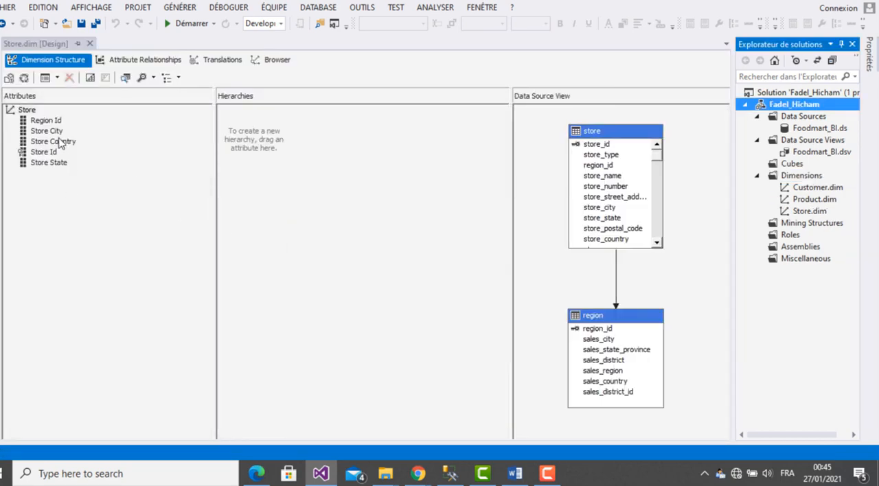
- Build a Store hierarchy with the levels Store Country, Store State and Store City, in that order, and save and close the dimension
left_click_drag(62, 145, 262, 131)
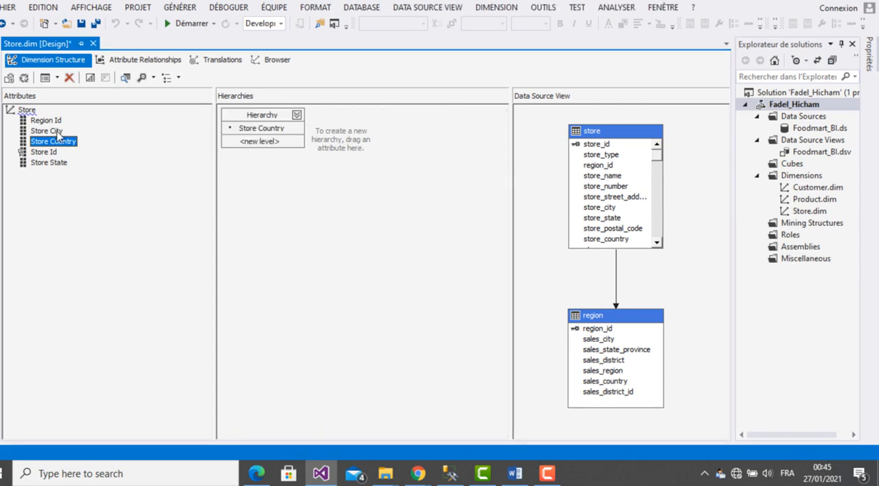
left_click_drag(57, 165, 282, 146)
left_click_drag(53, 135, 243, 163)
left_click(82, 25)
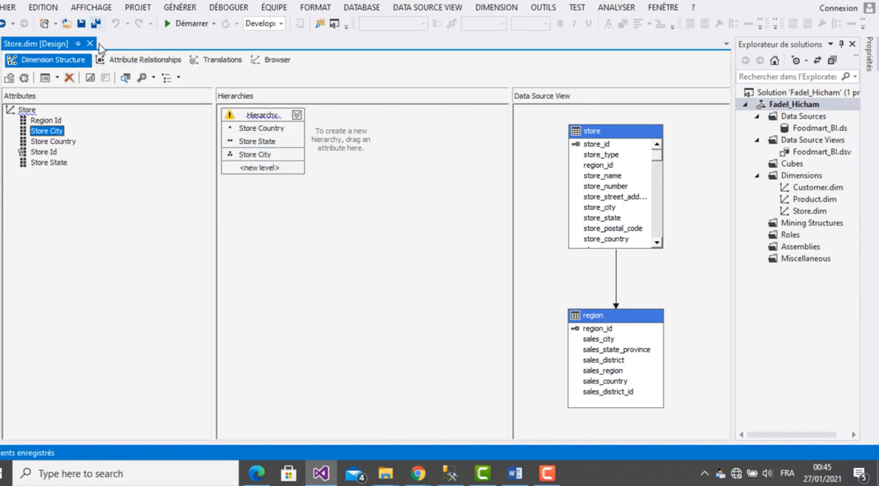
left_click(93, 43)
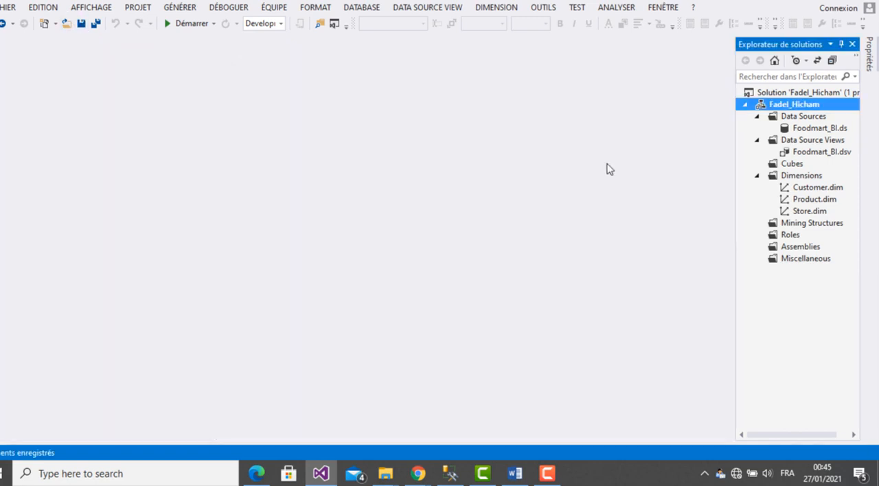
- Start a new dimension from the existing time_by_day table with key column time_id and name column the_date
right_click(804, 176)
left_click(670, 183)
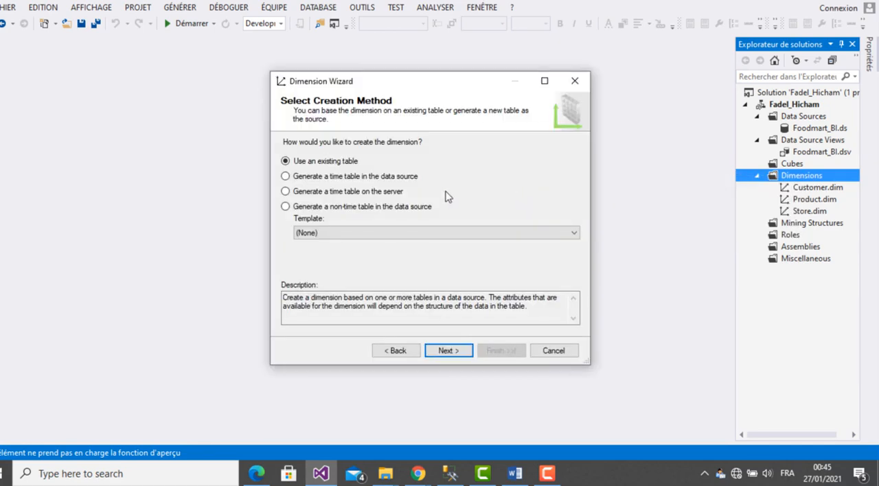
left_click(454, 351)
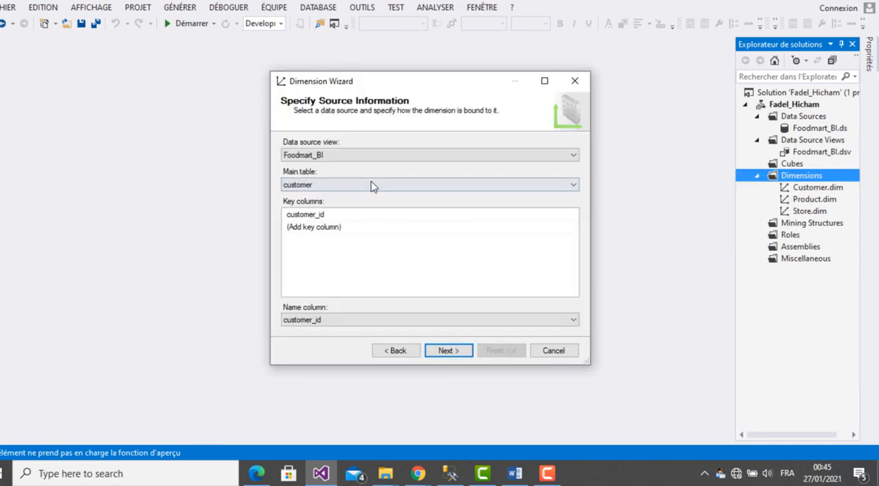
left_click(371, 185)
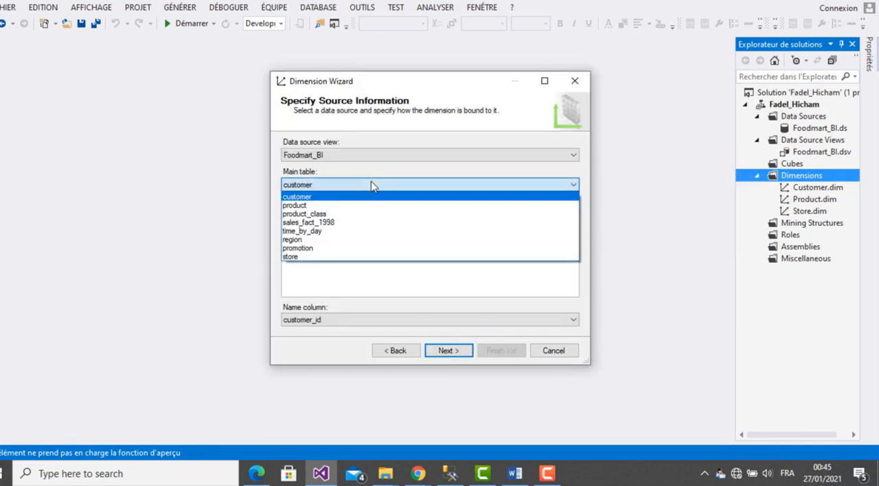
left_click(354, 234)
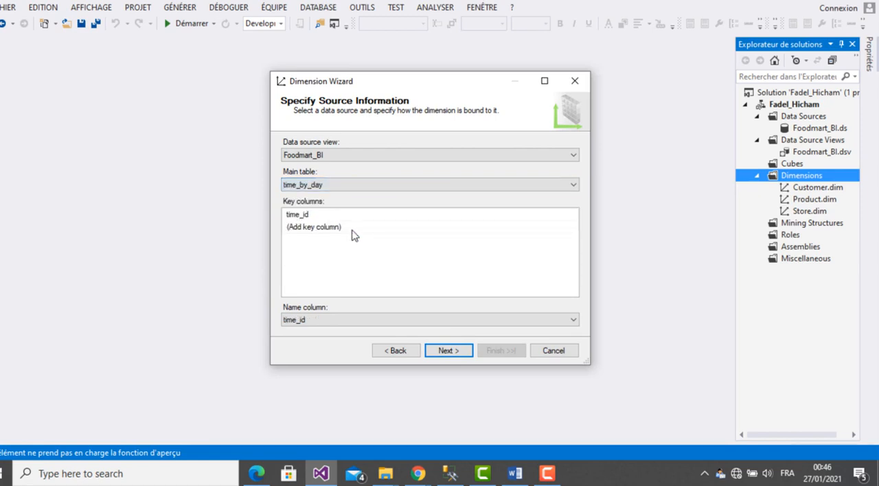
left_click(359, 323)
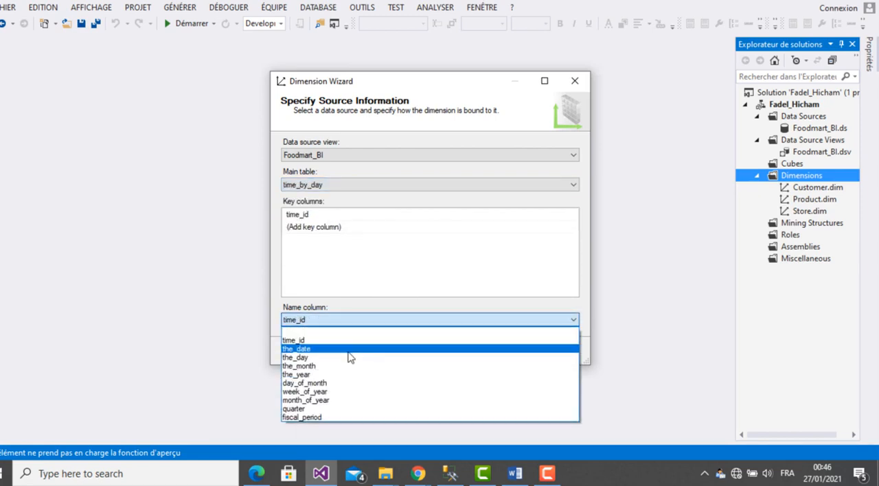
left_click(350, 349)
left_click(449, 352)
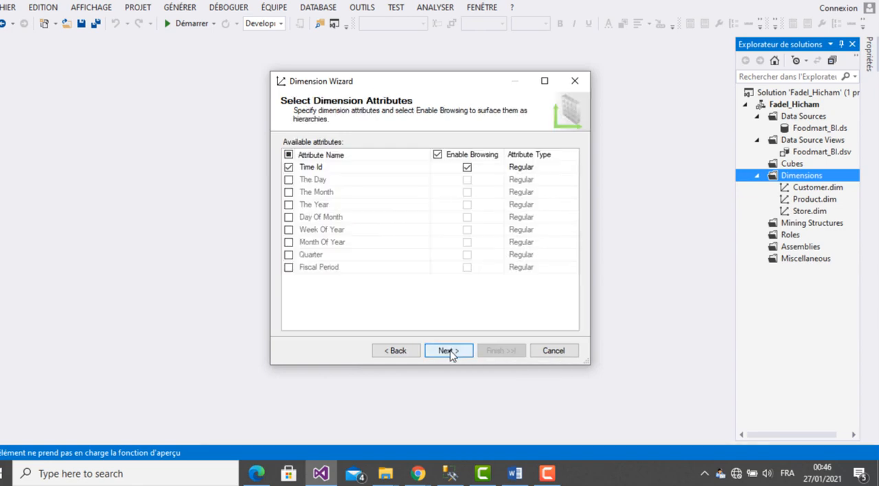
- Add the The Year, The Month and Quarter attributes and create the dimension named Time By Day
left_click(289, 205)
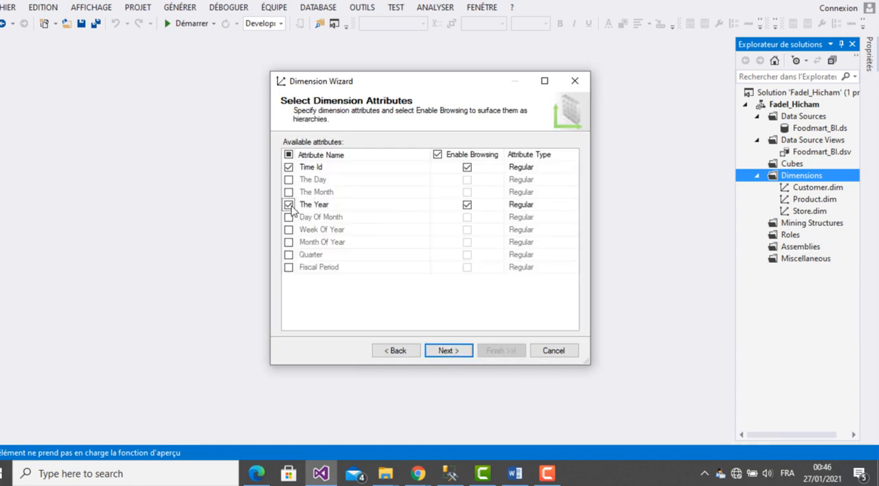
left_click(288, 192)
left_click(289, 255)
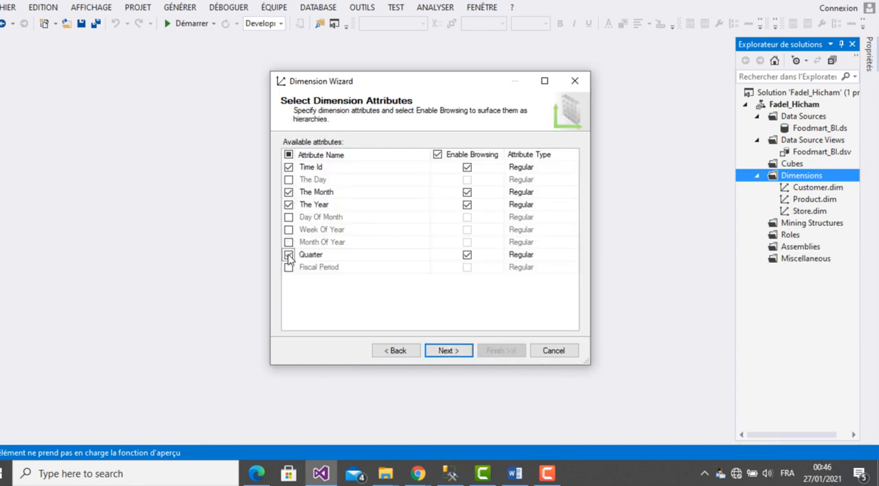
left_click(440, 351)
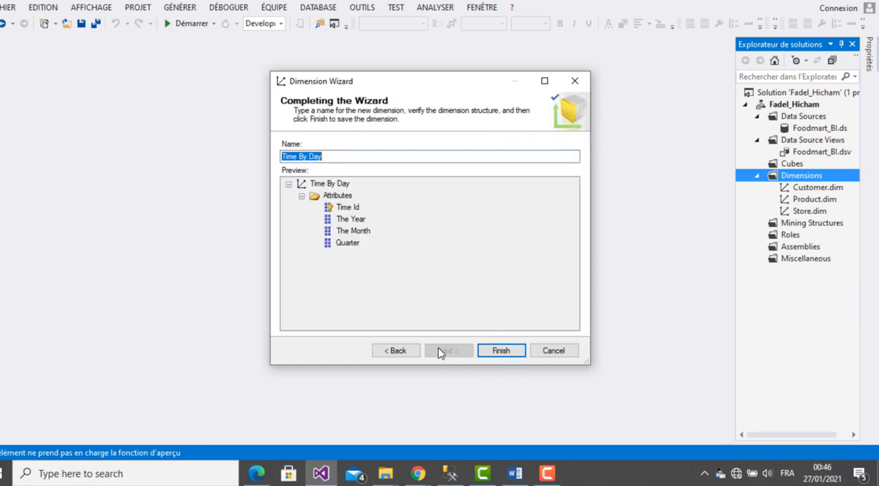
left_click(495, 352)
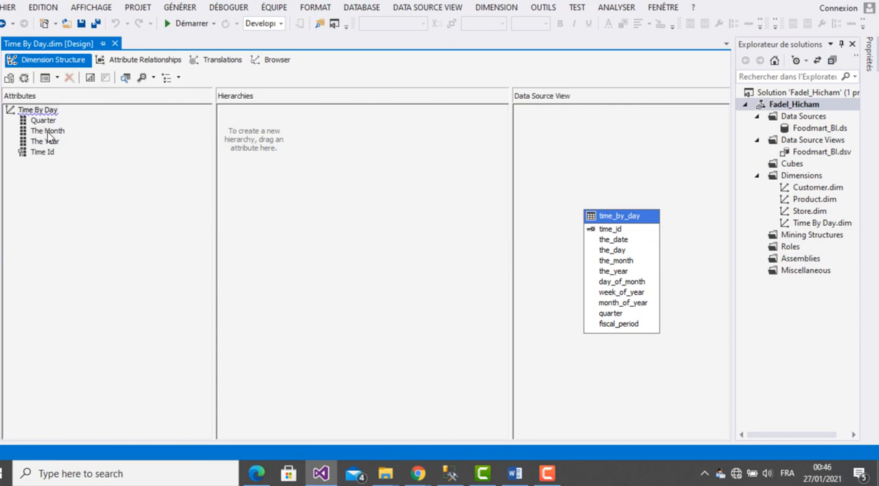
- Build a Time By Day hierarchy with the levels The Year, Quarter and The Month, in that order, and save and close the dimension
left_click_drag(54, 142, 273, 131)
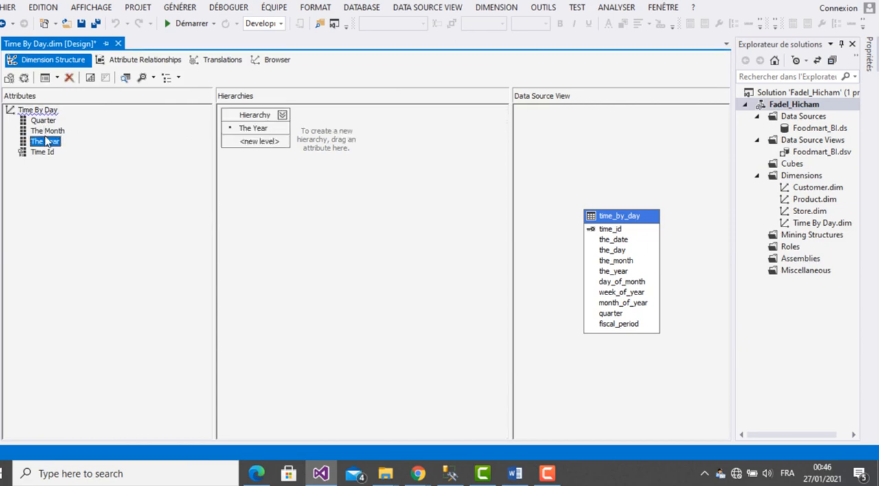
left_click_drag(42, 120, 245, 152)
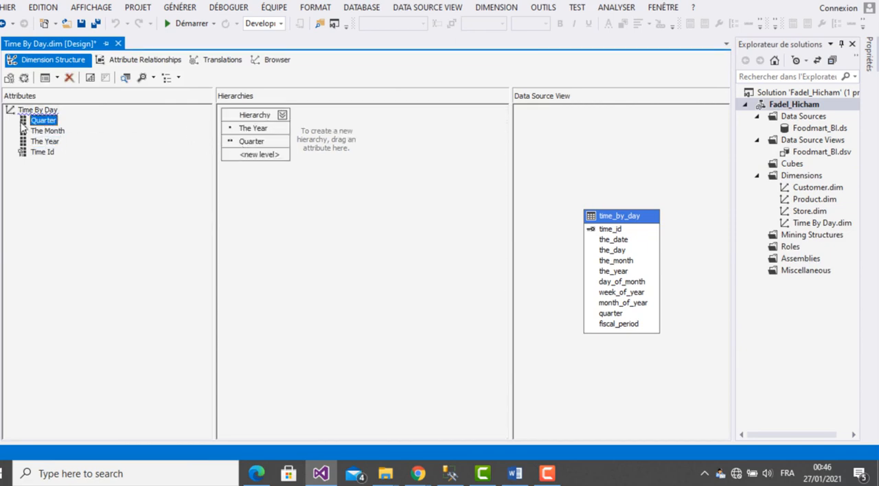
left_click_drag(39, 135, 255, 158)
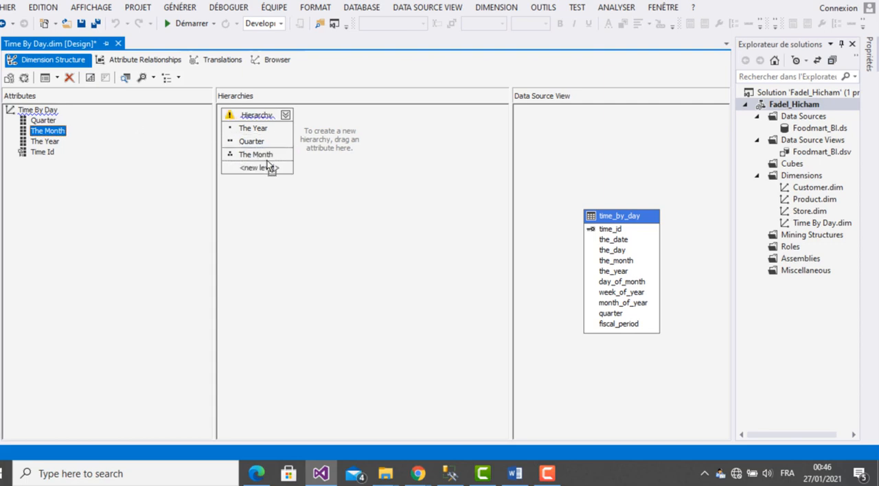
left_click(97, 24)
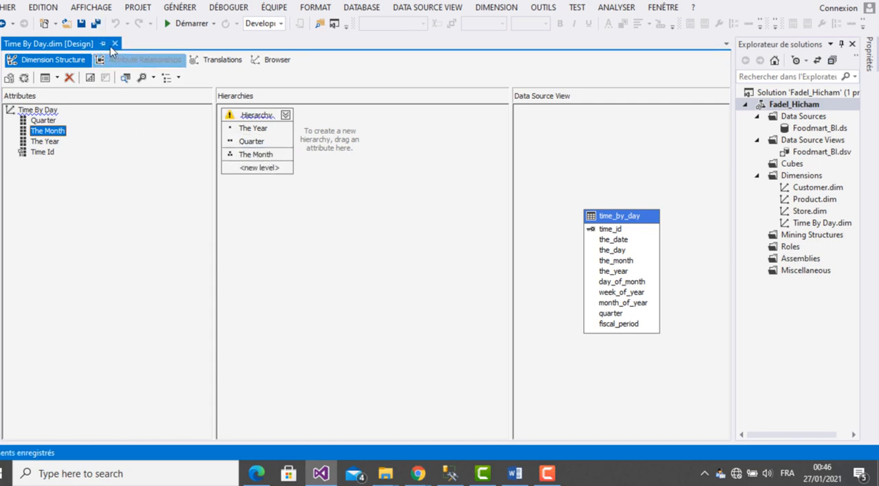
left_click(115, 44)
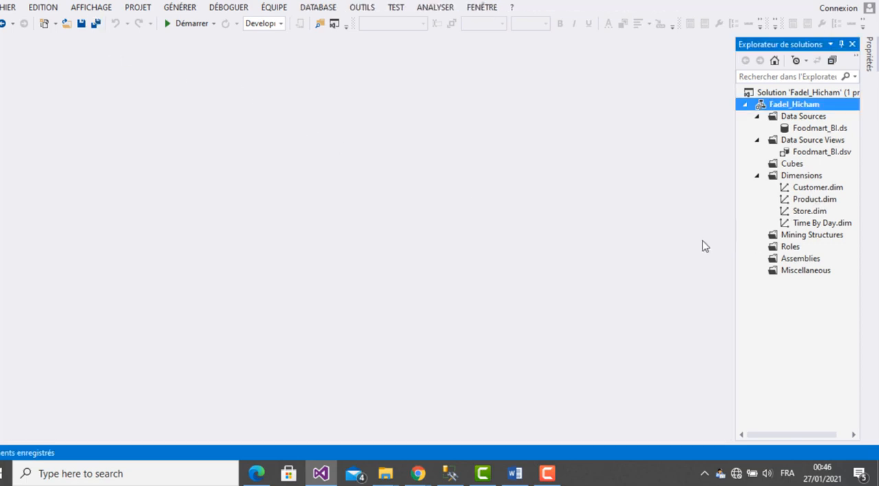
- Check the required dimensions in the TP de Synthese PDF in Edge, and in Visual Studio start a dimension from promotion with name column promotion_name
left_click(258, 473)
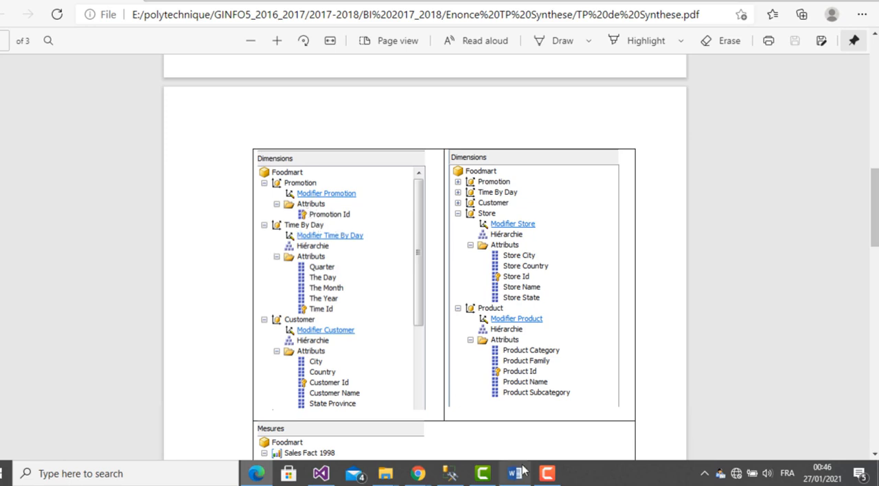
left_click(321, 474)
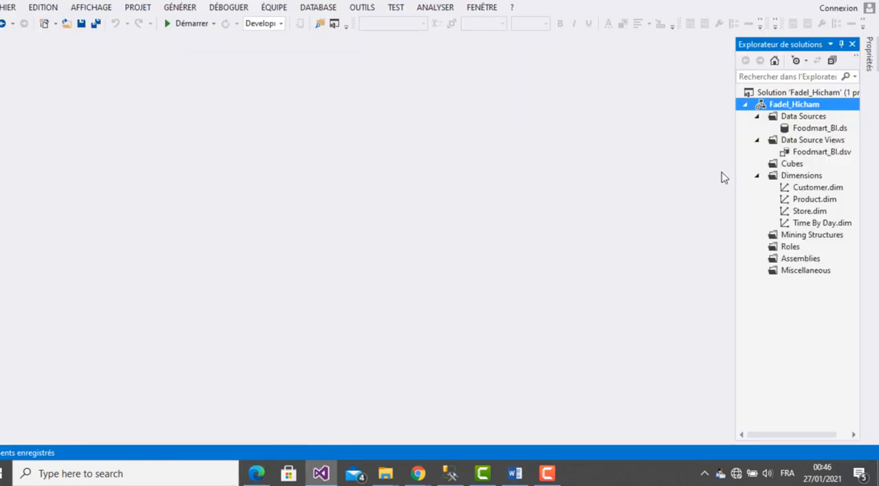
left_click(806, 175)
right_click(805, 176)
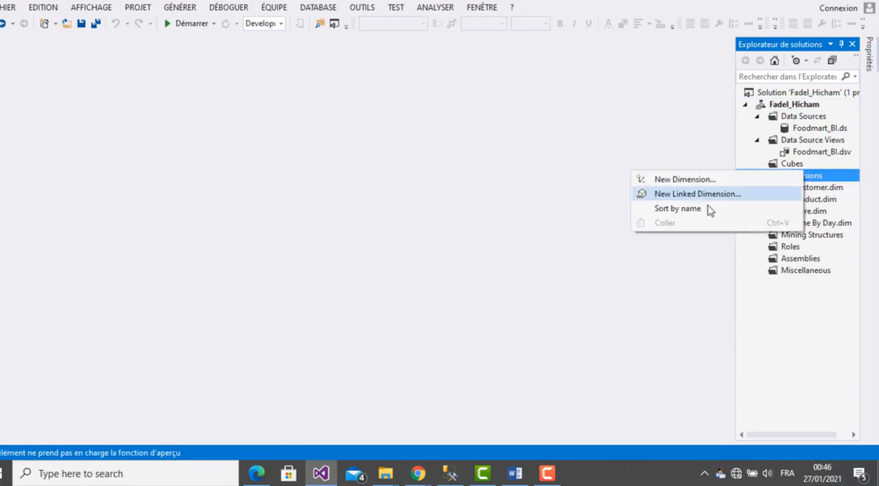
left_click(694, 180)
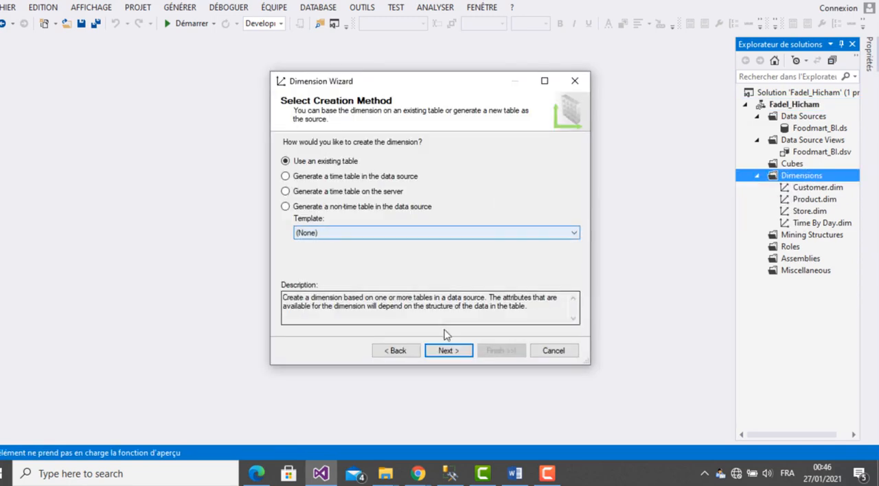
left_click(448, 352)
left_click(373, 185)
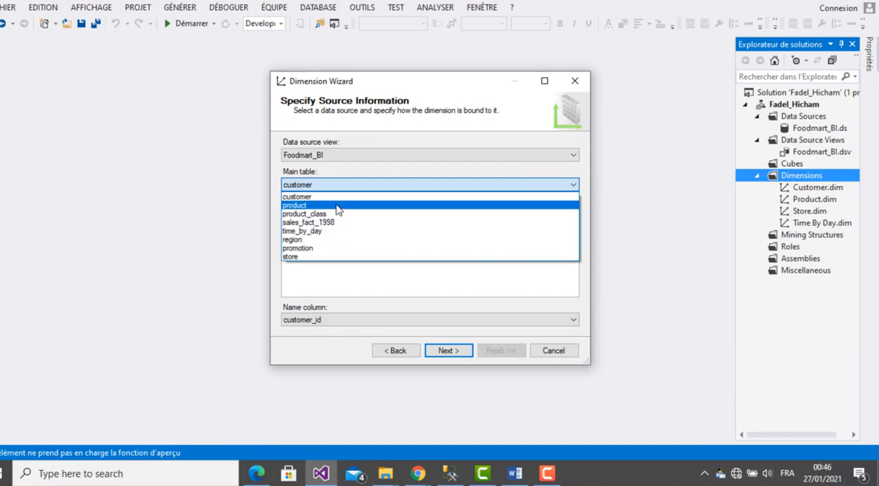
left_click(332, 248)
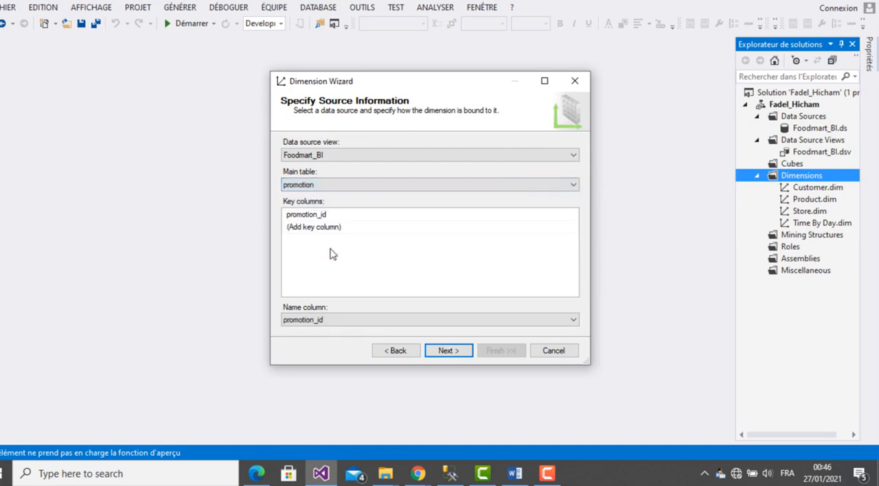
left_click(402, 323)
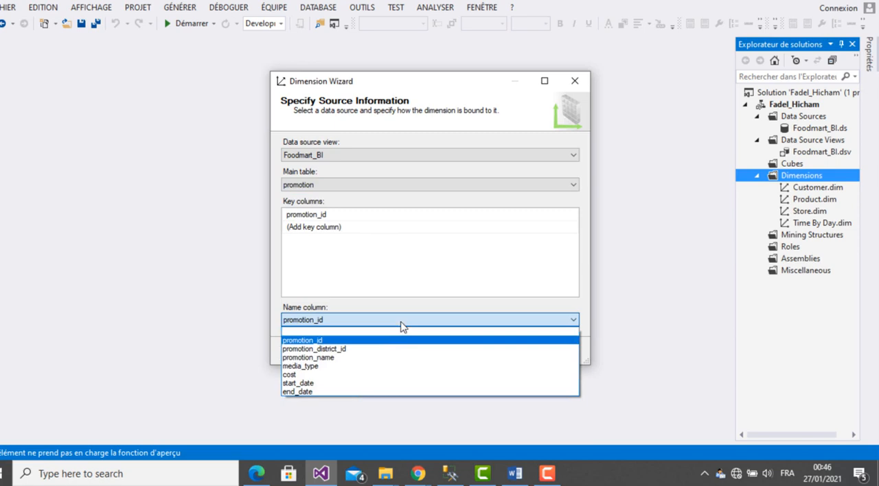
left_click(378, 358)
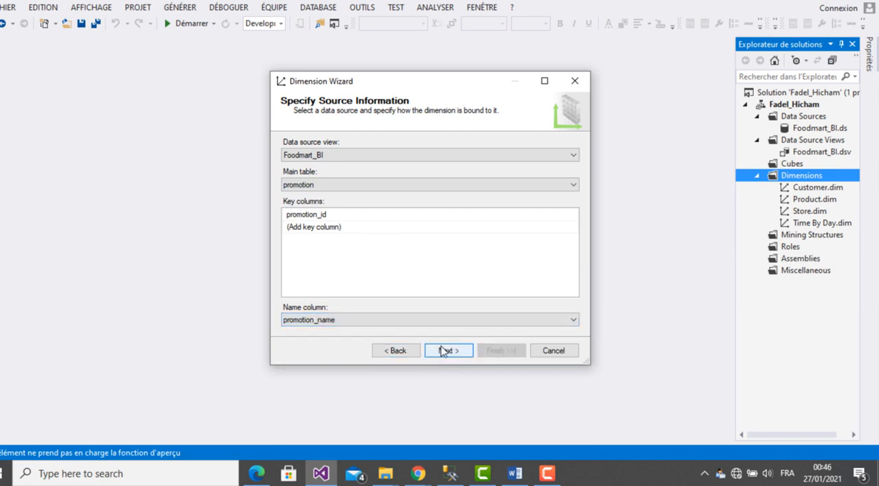
left_click(443, 351)
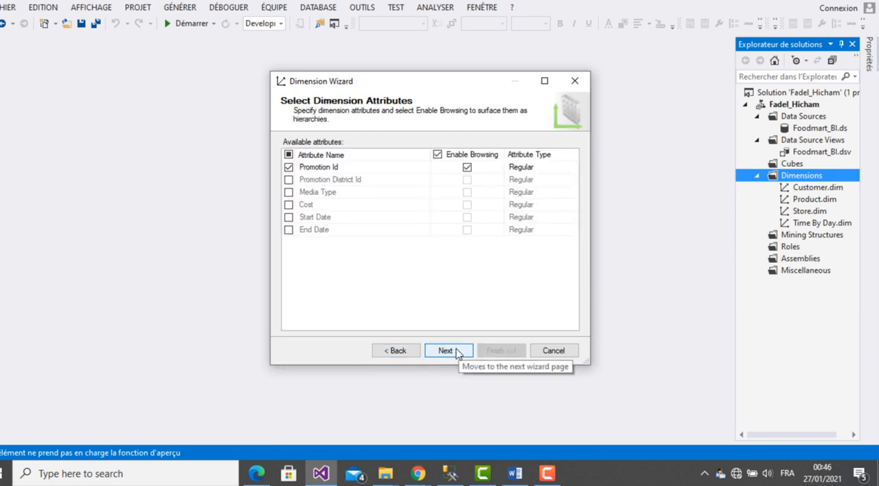
- Create the Promotion dimension with Promotion Id as its only attribute, and close its designer
left_click(457, 351)
left_click(493, 353)
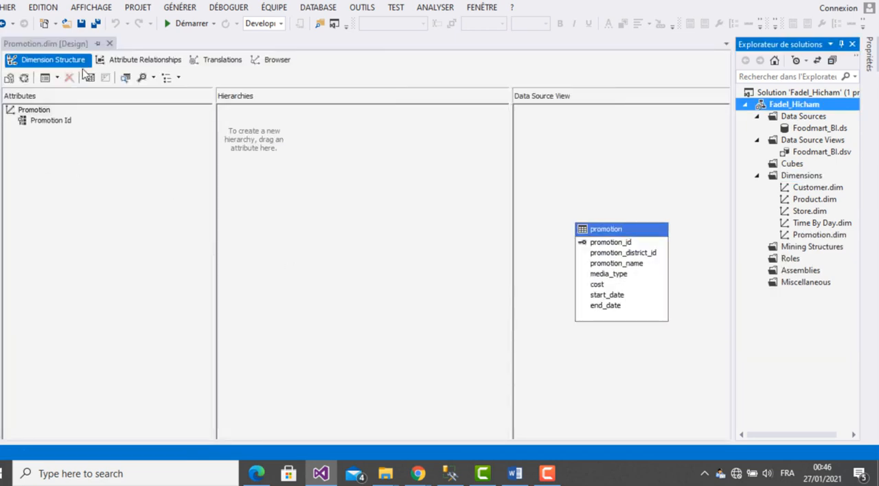
left_click(109, 43)
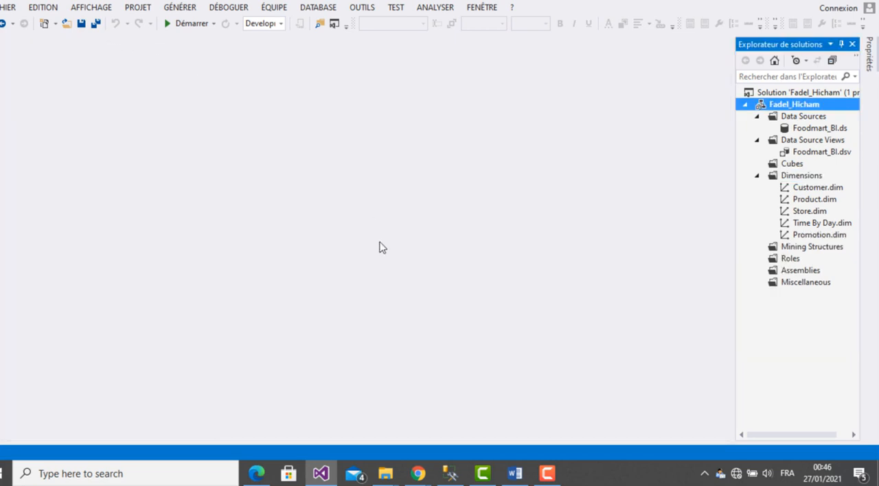
- Examine the required Sales Fact 1998 measures and the Bénéfice and VenteMoyenne formulas in the TP de Synthese PDF in Edge
left_click(322, 474)
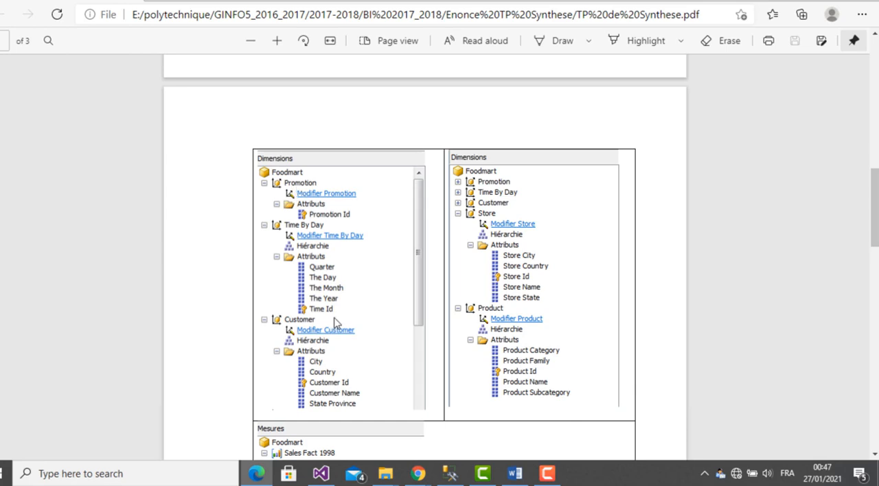
left_click_drag(875, 227, 779, 263)
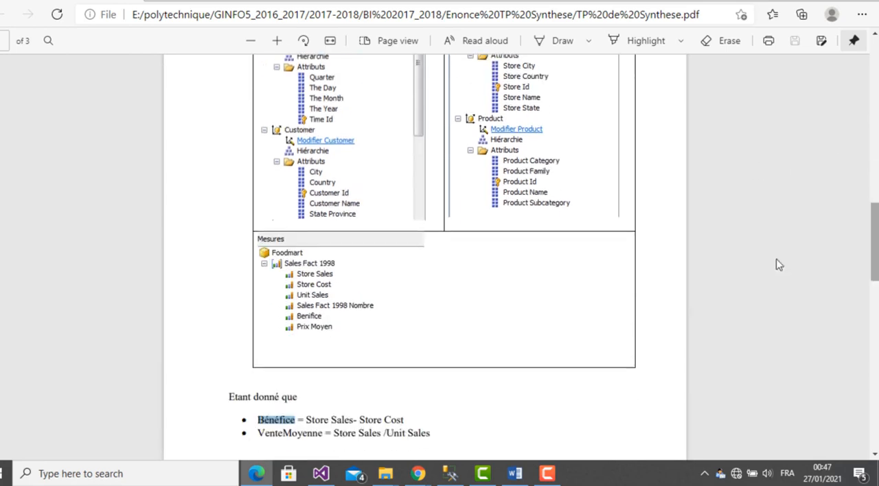
left_click(307, 325)
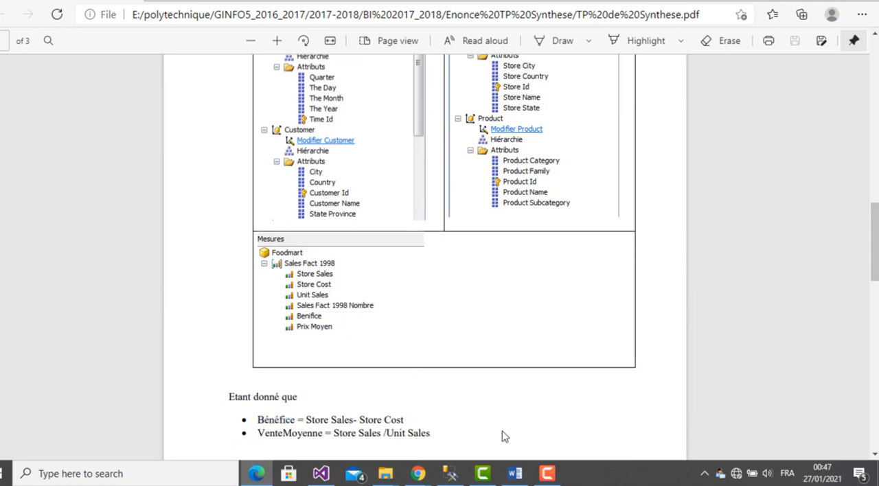
- In Visual Studio, open the Foodmart_BI data source view and start a named calculation called benifice on the sales_fact_1998 table
left_click(322, 474)
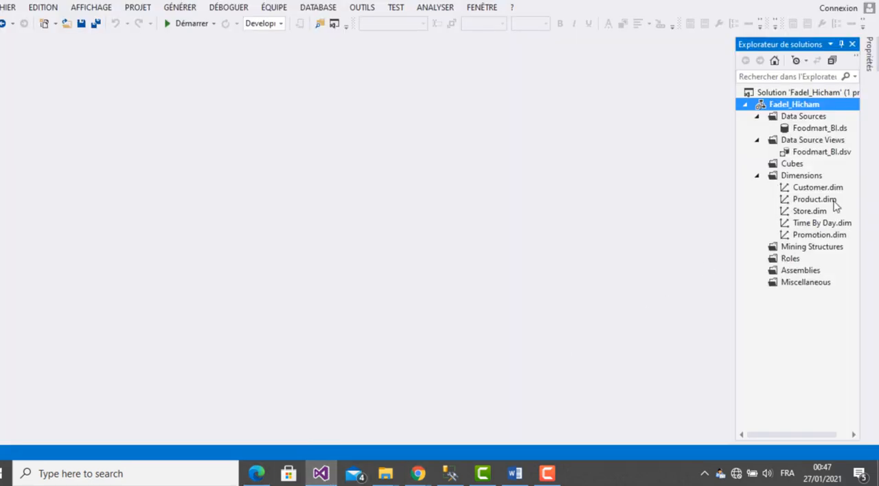
double_click(816, 154)
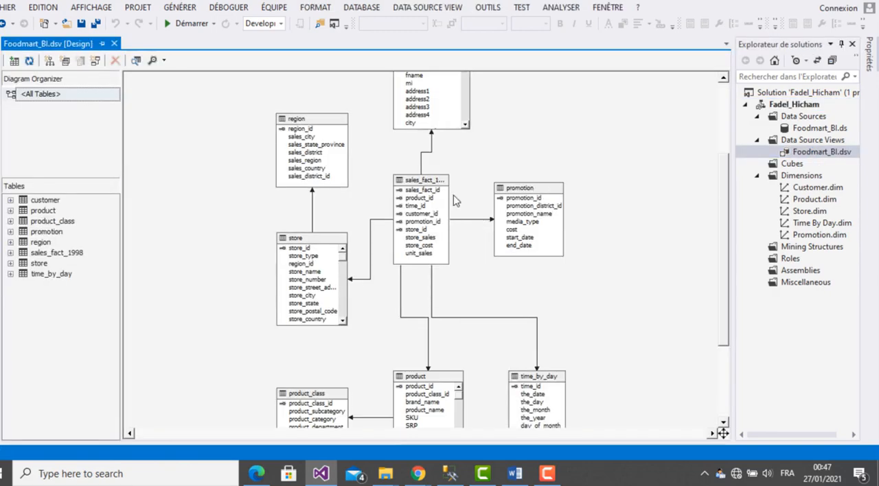
left_click(428, 183)
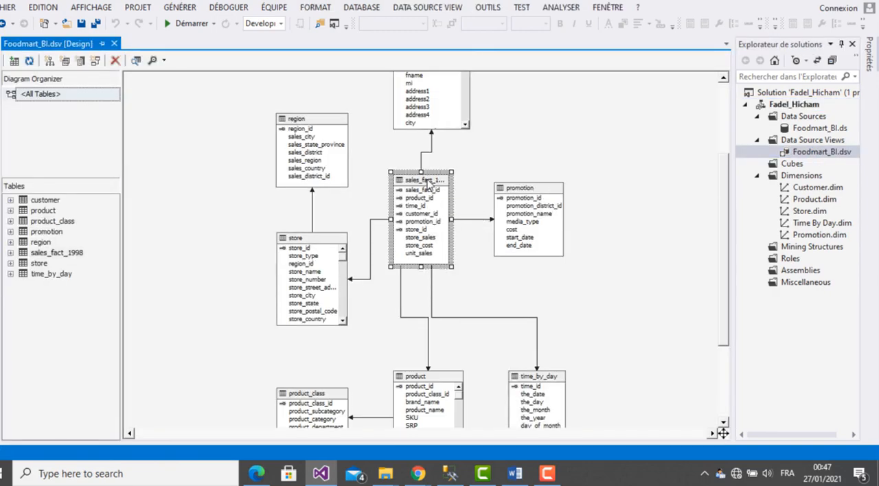
right_click(430, 182)
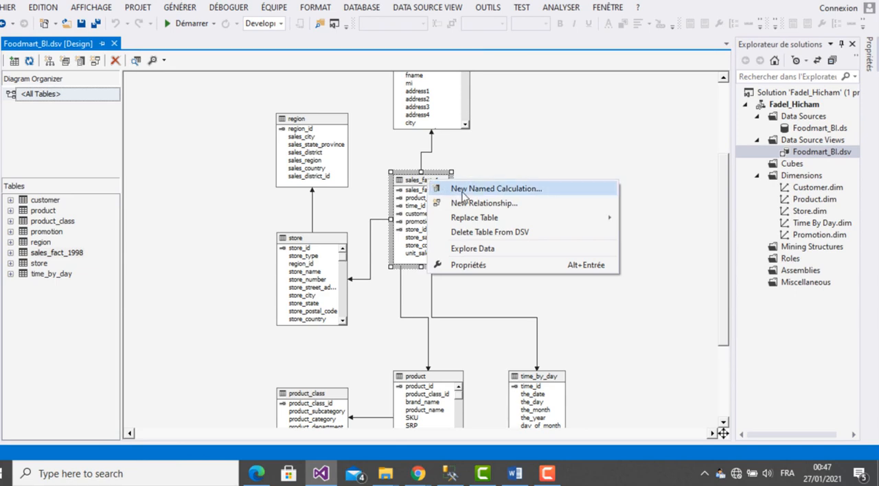
left_click(509, 190)
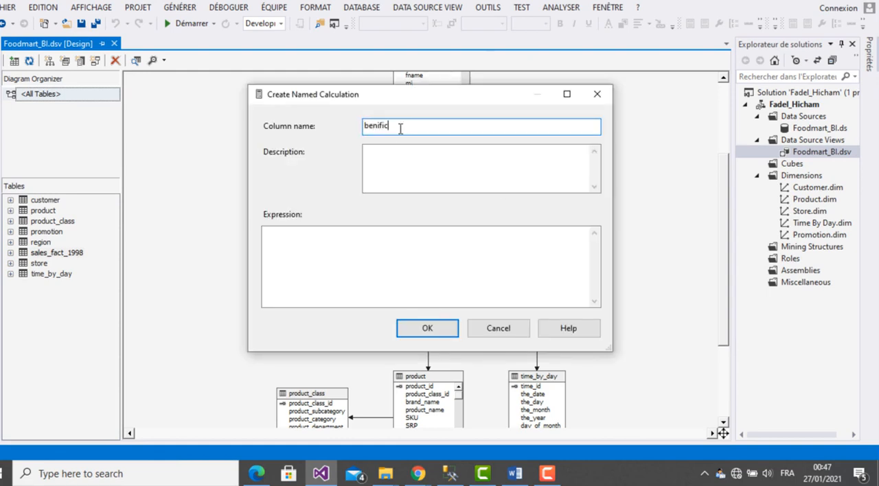
left_click(365, 241)
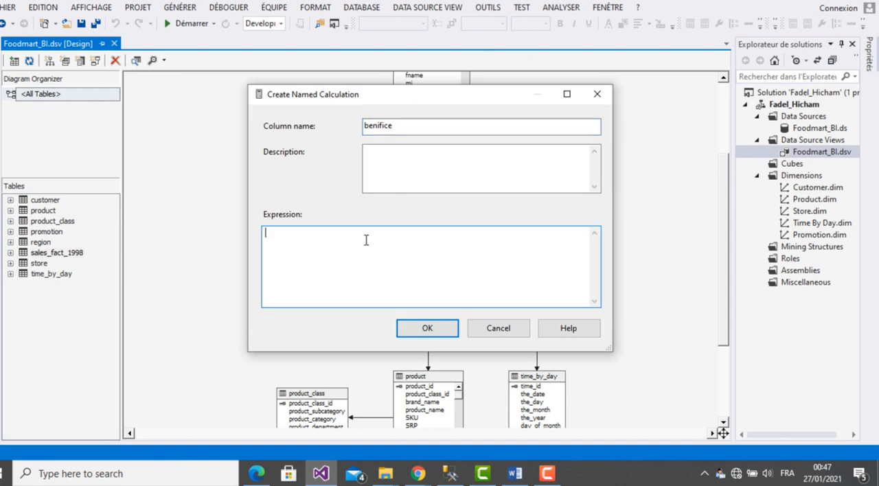
- Enter the expression store_sales-store_cost for the benifice calculation and create it
left_click_drag(434, 100, 628, 296)
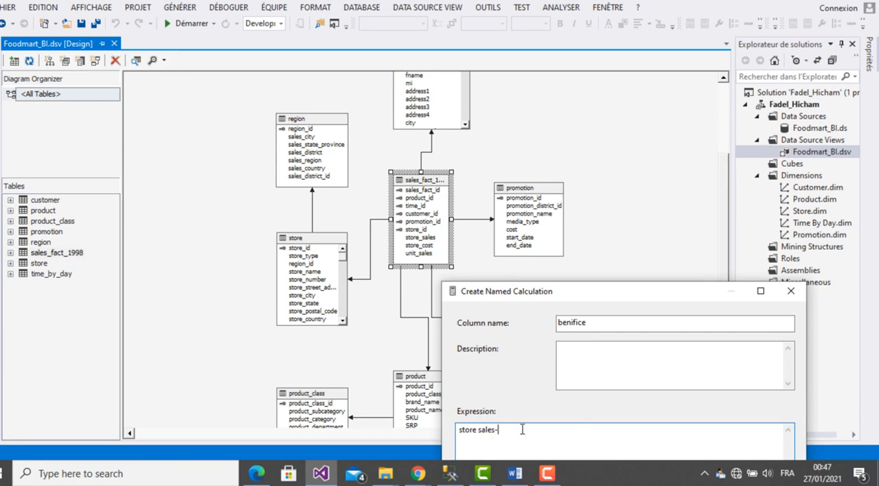
key("Left")
key("Left")
key("BackSpace")
type("_")
left_click_drag(617, 294, 604, 171)
left_click(608, 402)
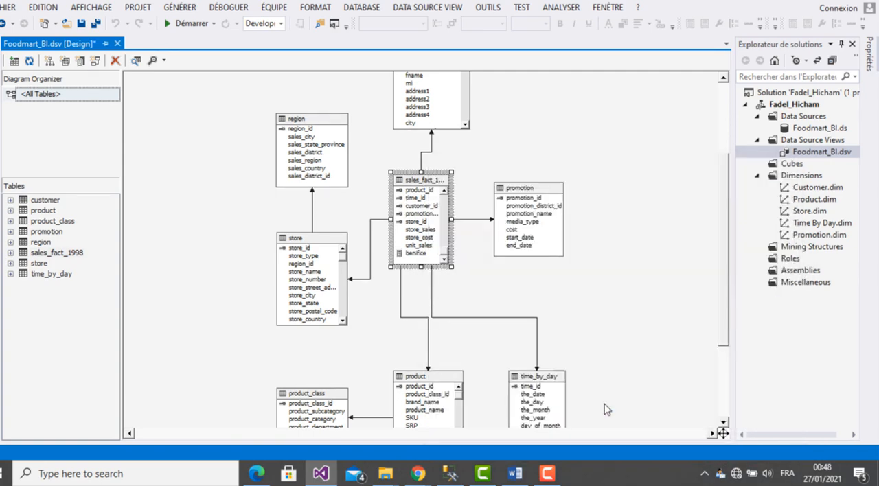
- Check the VenteMoyenne formula in the PDF in Edge, and add a VenteMoyenne named calculation to sales_fact_1998 with expression store_sales/unit_sales
left_click(259, 477)
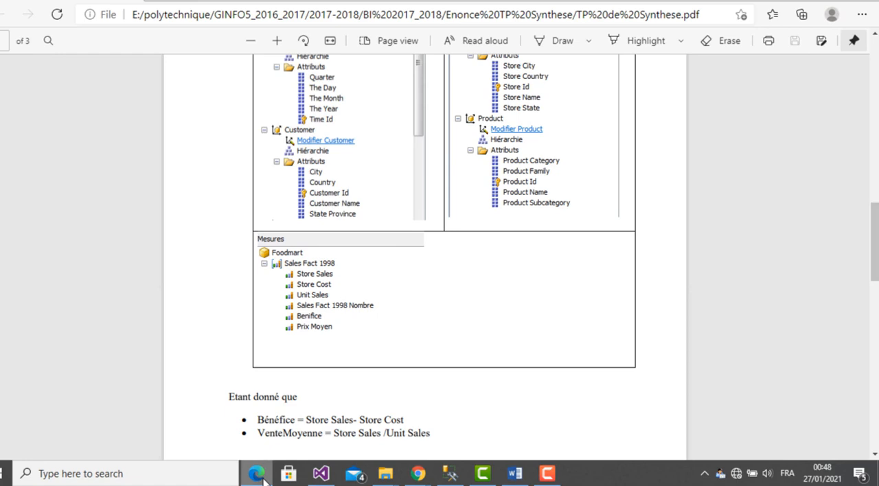
left_click(264, 480)
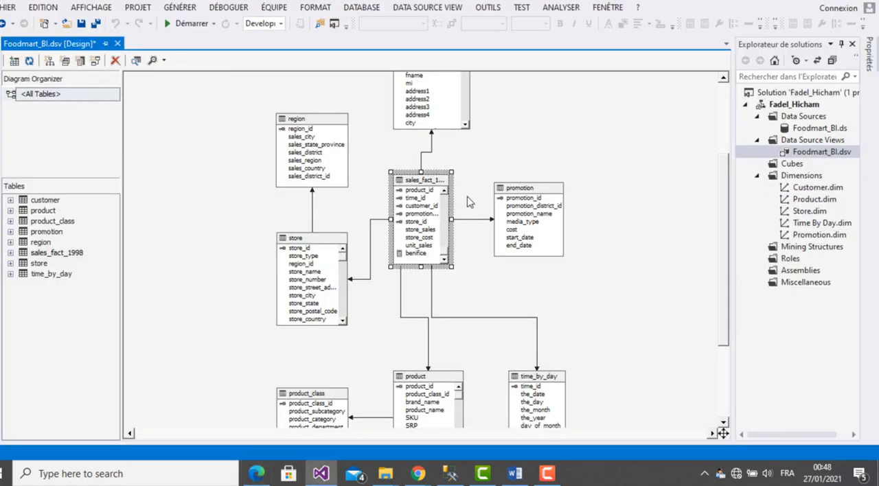
right_click(437, 180)
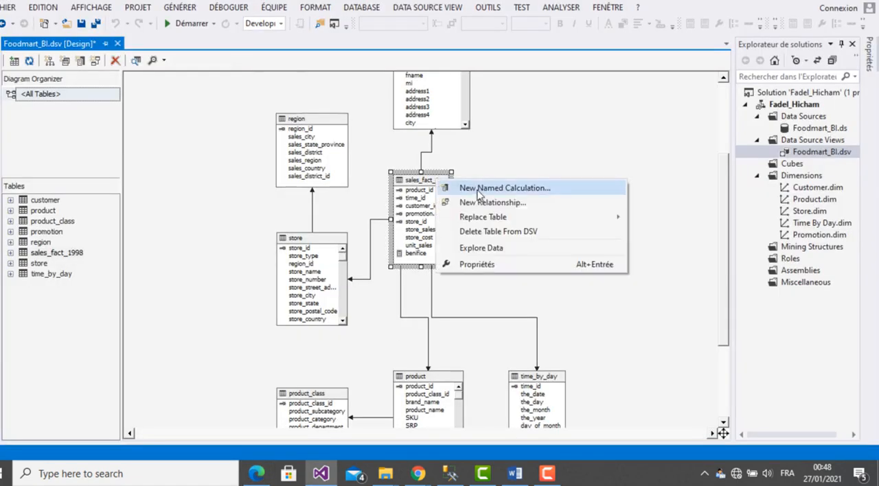
left_click(478, 189)
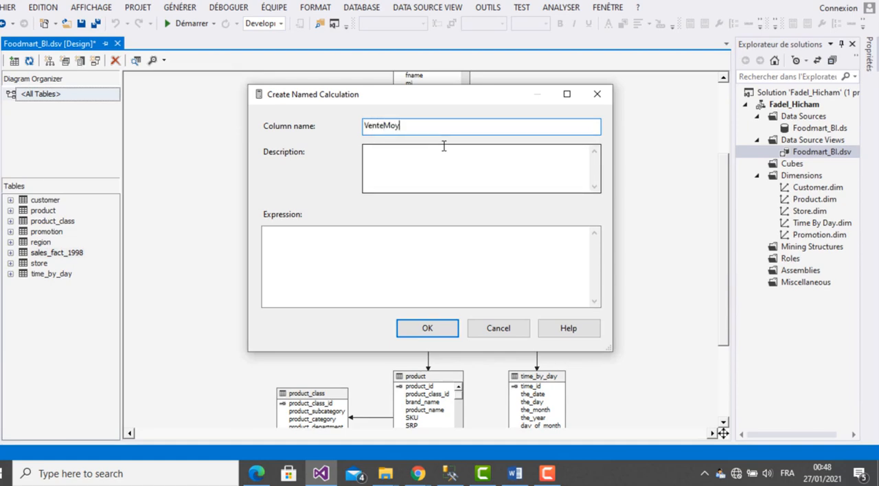
left_click(406, 241)
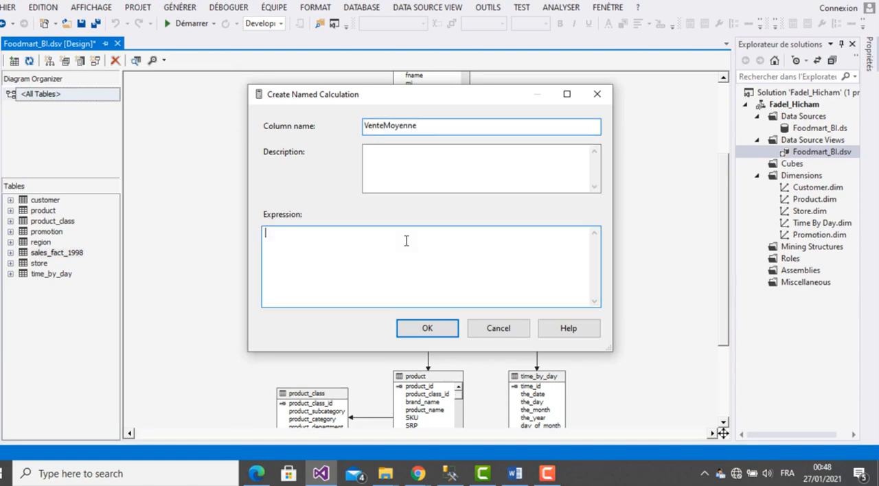
left_click_drag(427, 95, 204, 94)
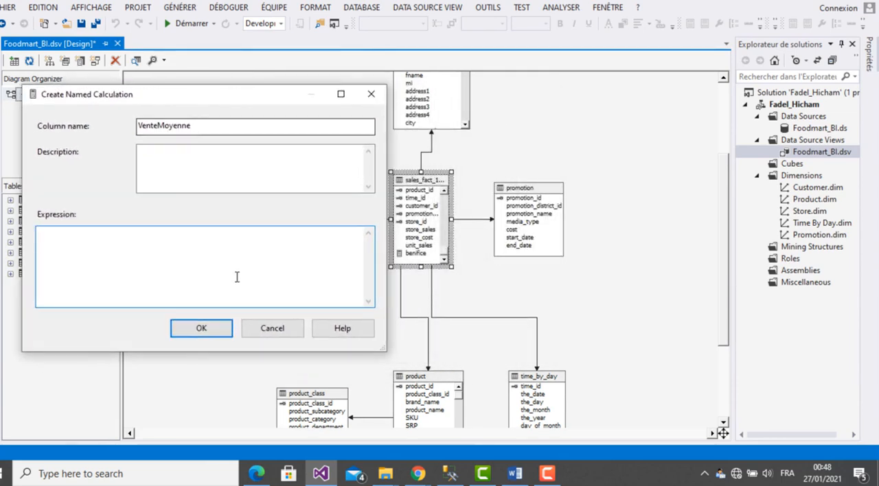
type("store_sales/unit_sales")
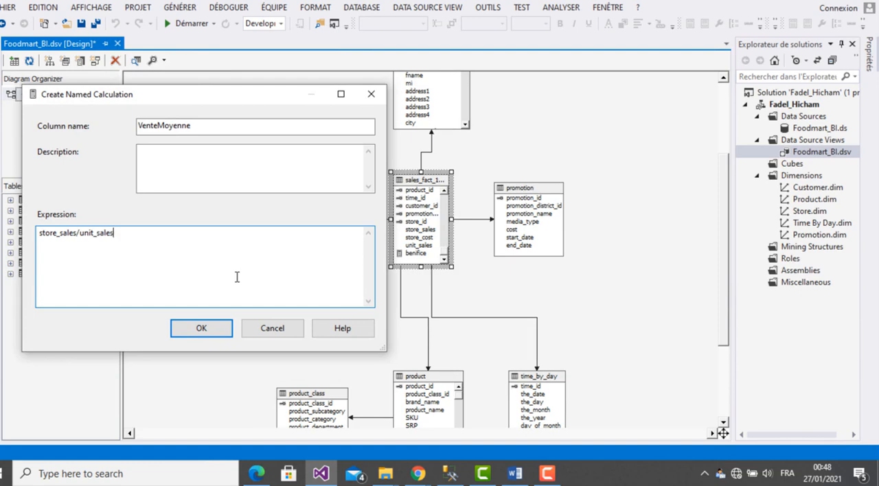
left_click(184, 329)
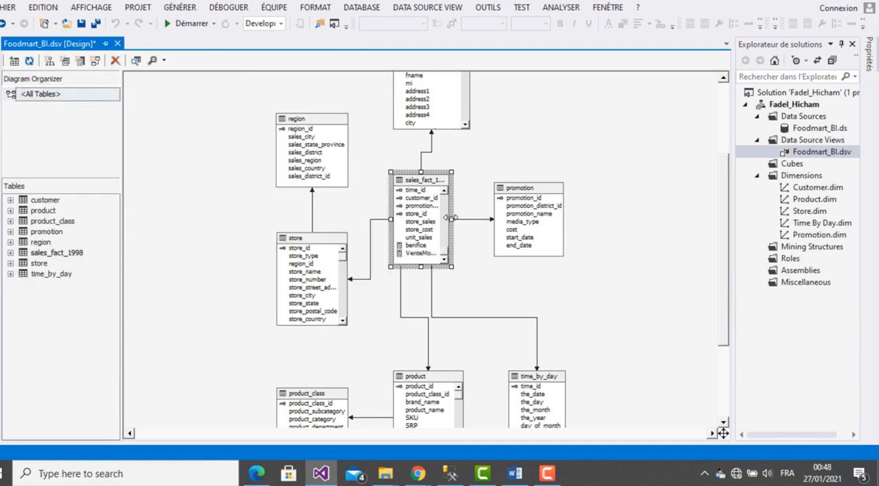
- Widen the sales_fact_1998 table in the diagram to fit its full column names, and save the data source view
left_click_drag(451, 219, 464, 220)
left_click(515, 300)
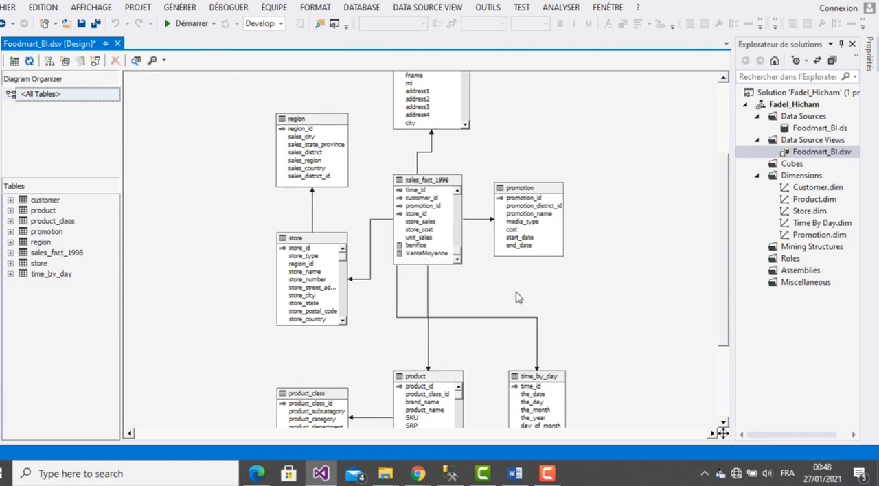
left_click(82, 25)
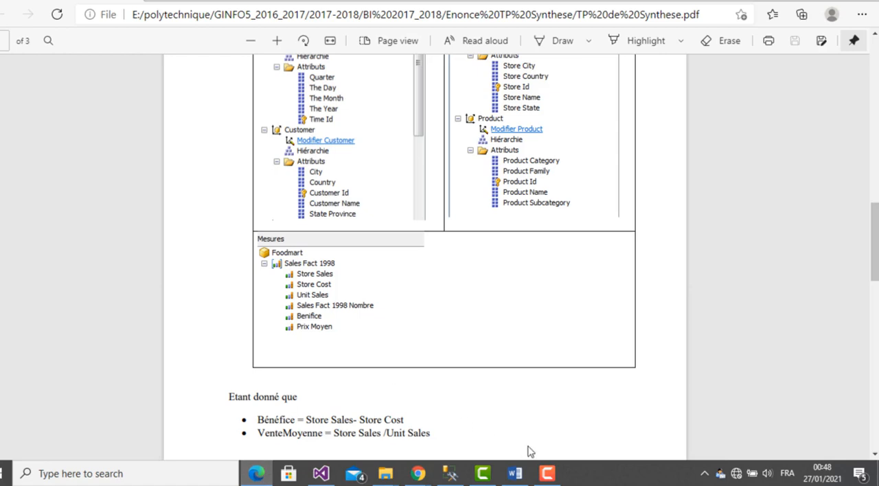
- Check the remaining cube tasks in the TP de Synthese PDF in Edge, and in Visual Studio rebuild the Analysis Services project
scroll(871, 461, "down", 6)
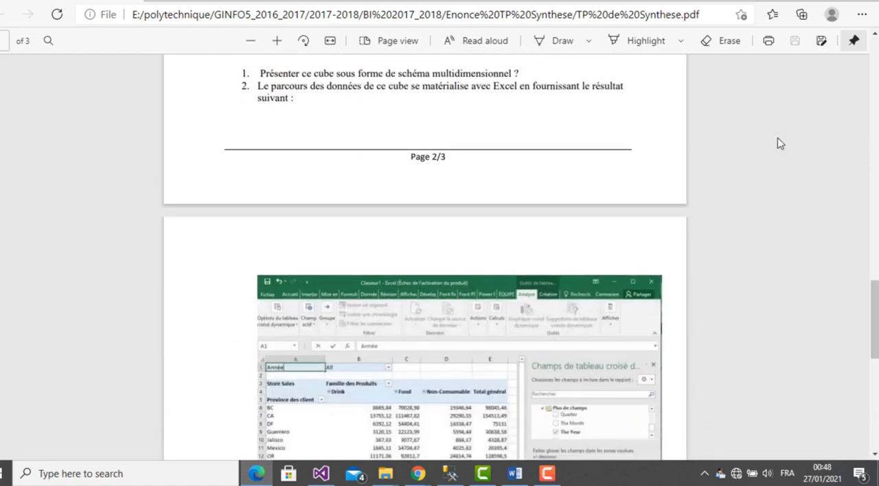
scroll(520, 216, "up", 3)
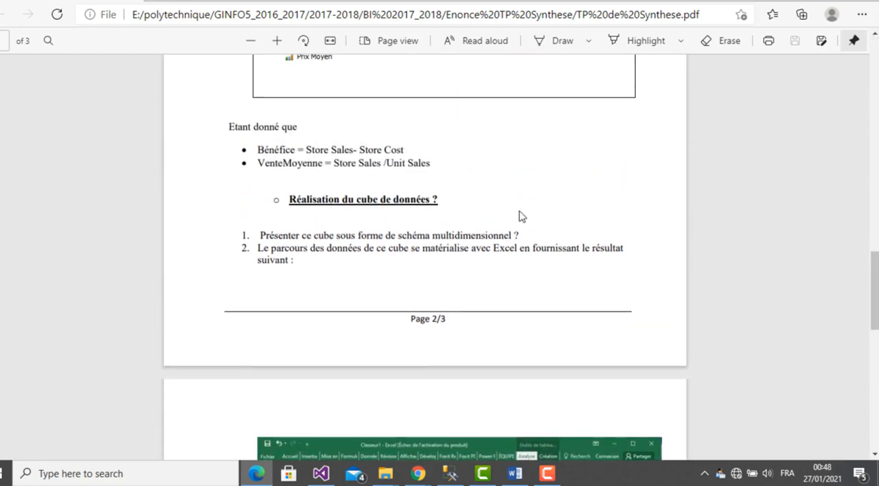
left_click(321, 474)
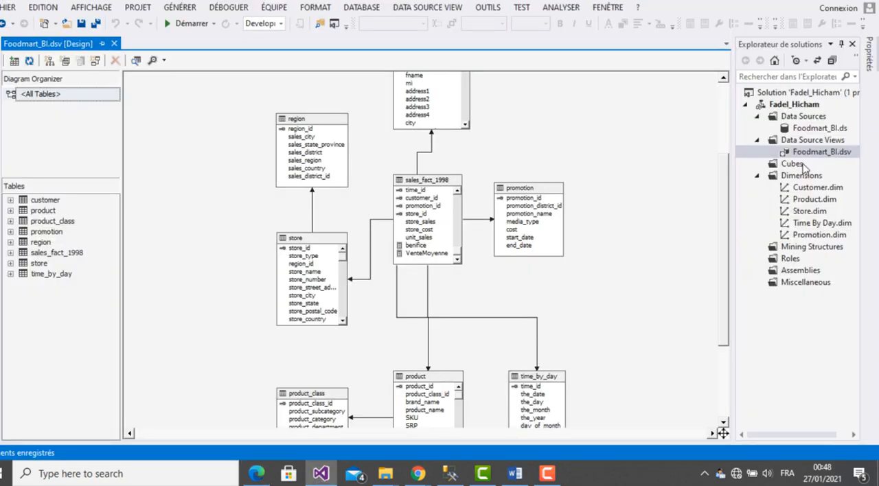
left_click(796, 104)
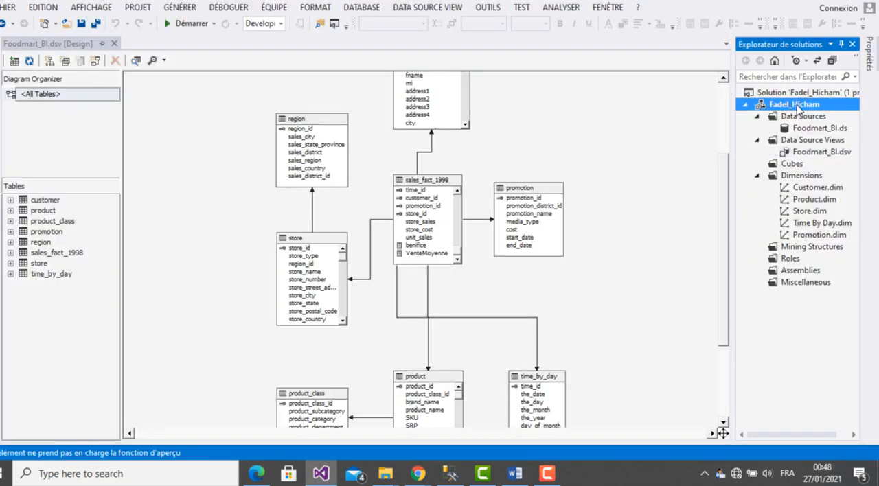
right_click(798, 109)
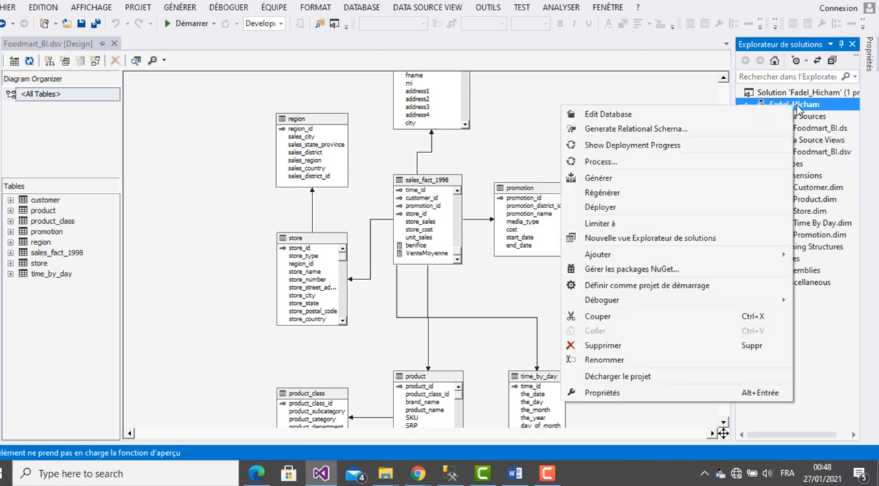
left_click(600, 193)
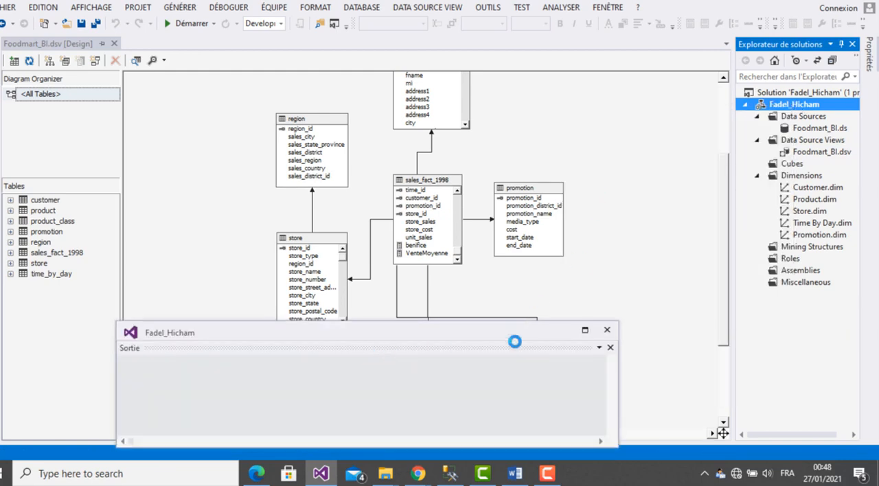
left_click(611, 329)
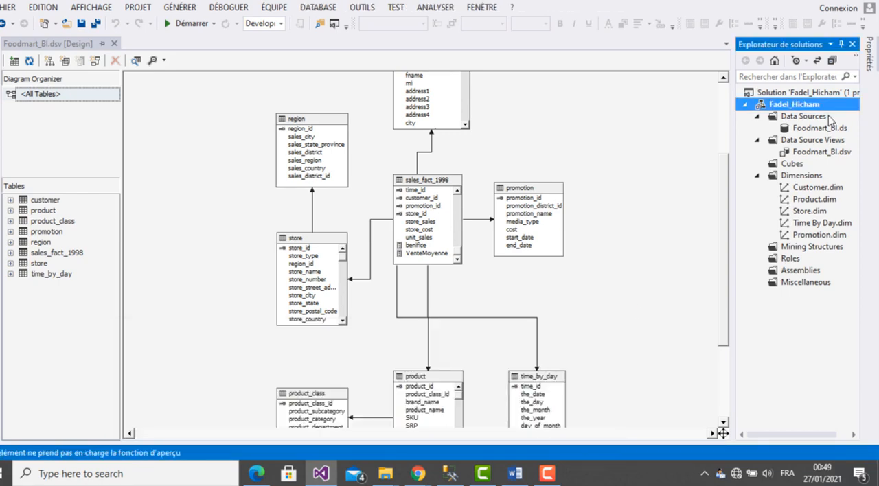
- Deploy the rebuilt Analysis Services project to the server
right_click(809, 106)
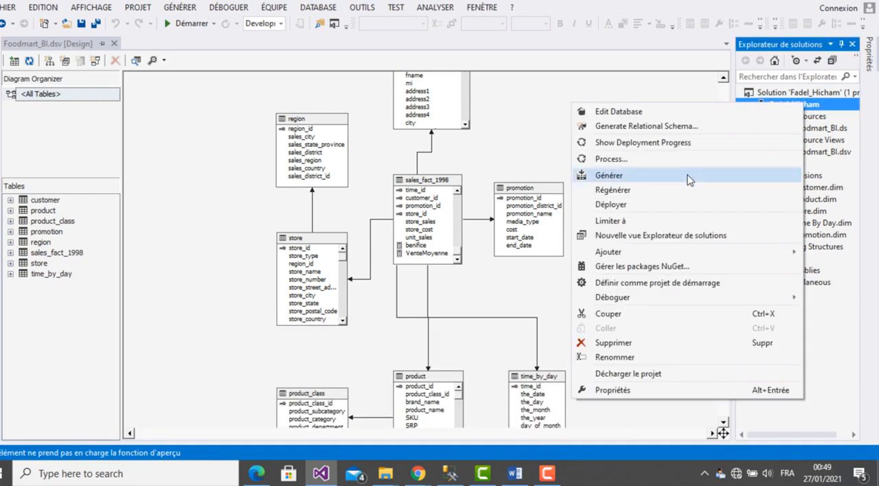
left_click(611, 205)
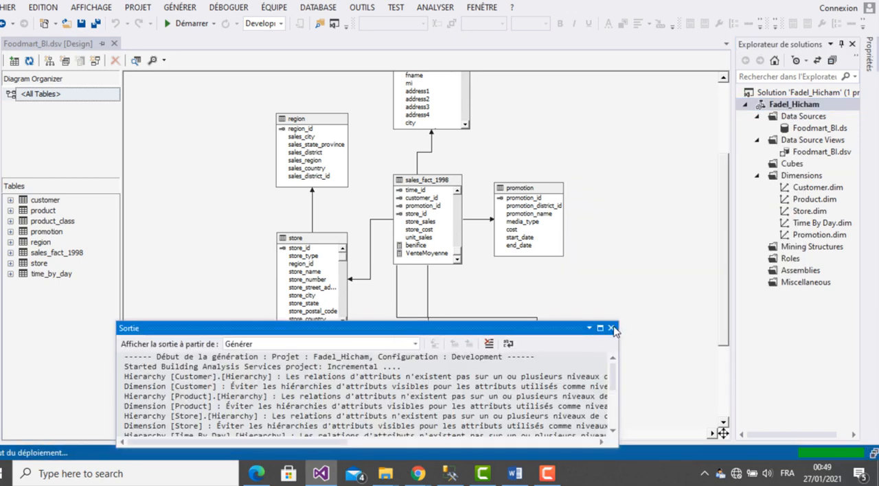
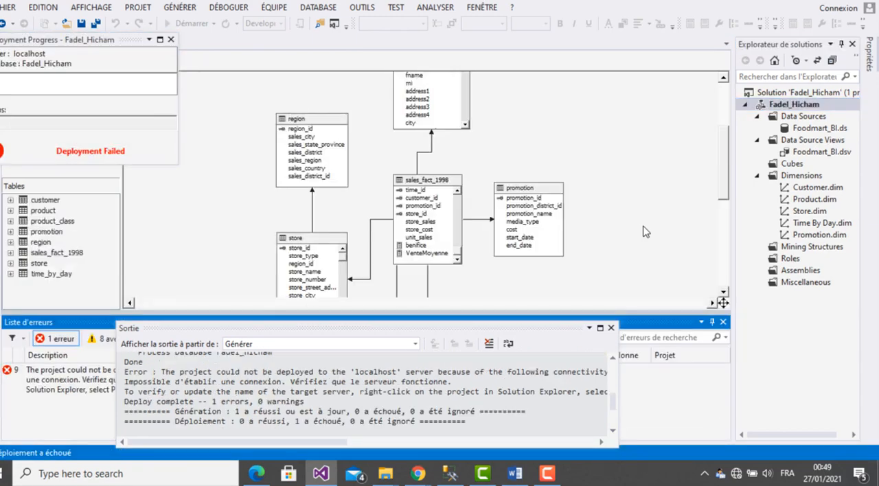
- Close the deployment progress report and set the project's deployment target server to localhost\BI2019
left_click(171, 39)
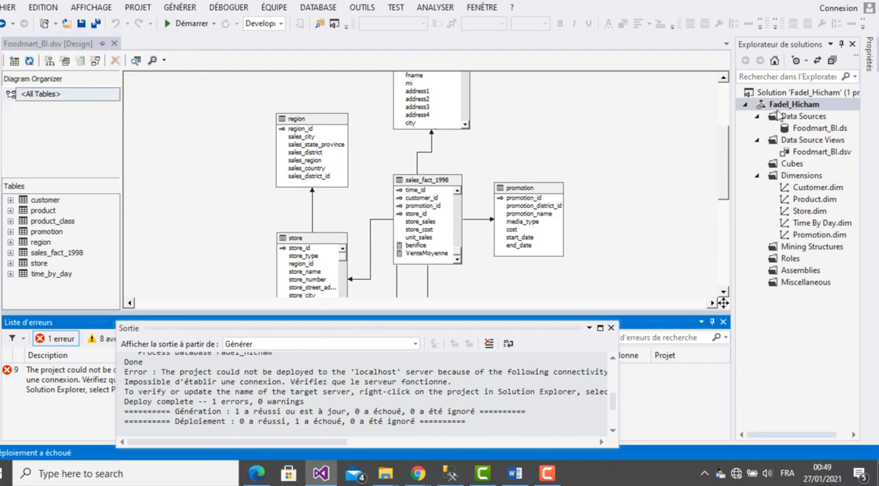
right_click(778, 110)
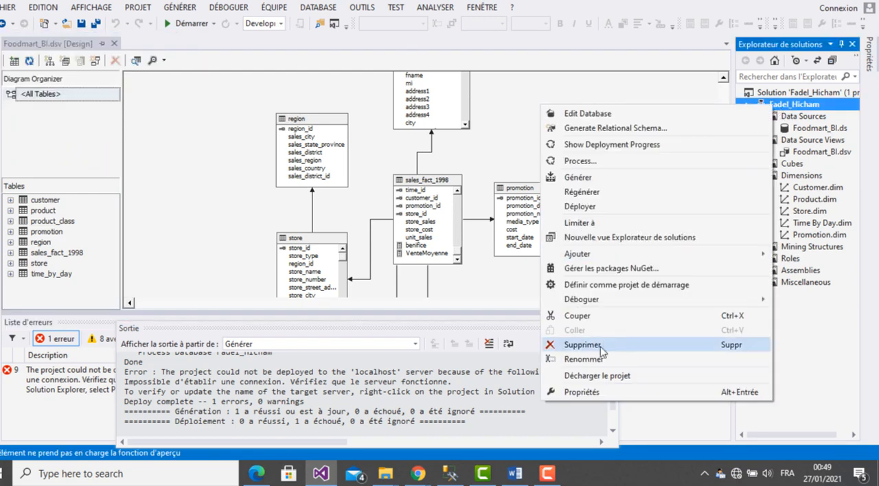
left_click(602, 399)
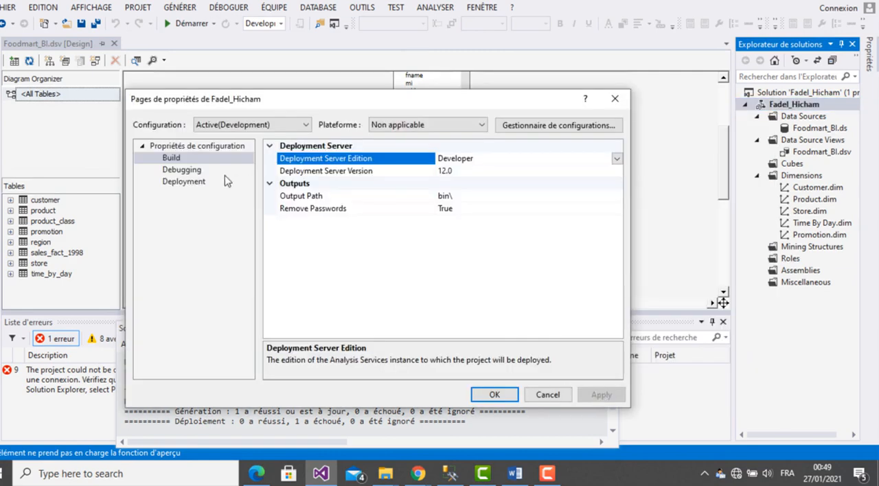
left_click(202, 181)
left_click(511, 208)
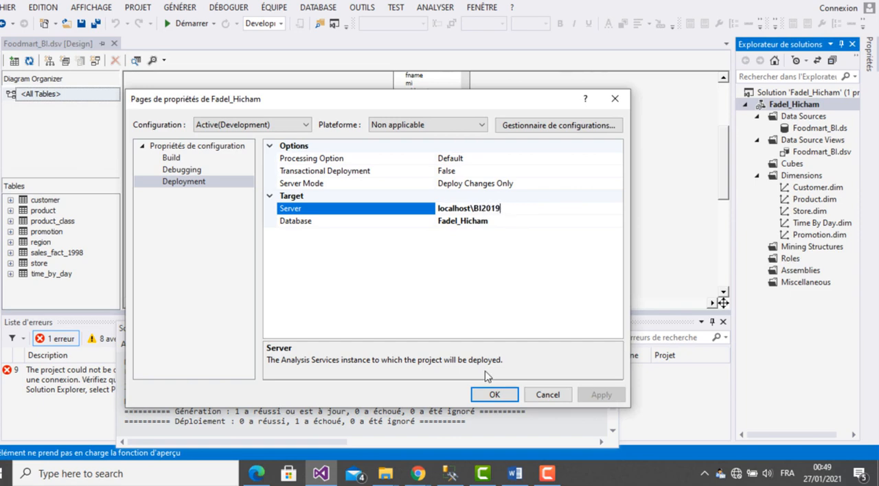
left_click(493, 398)
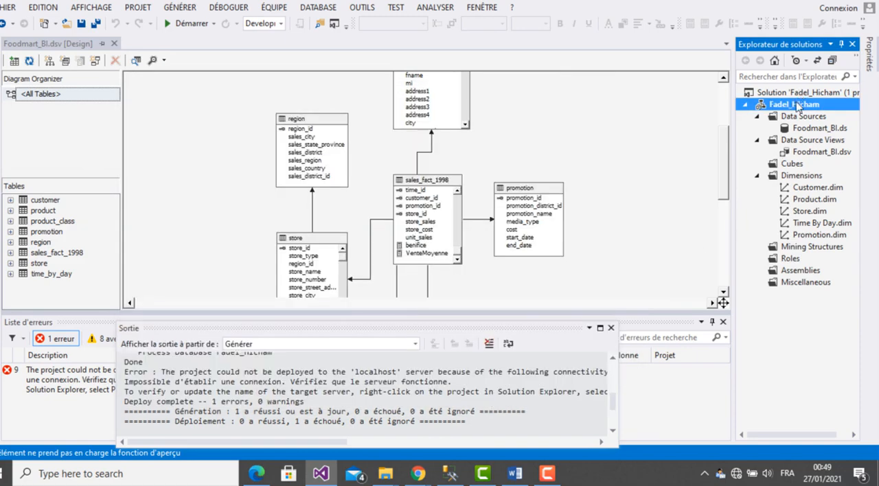
- Rebuild the Analysis Services project and deploy it to the new target server
right_click(797, 104)
left_click(629, 190)
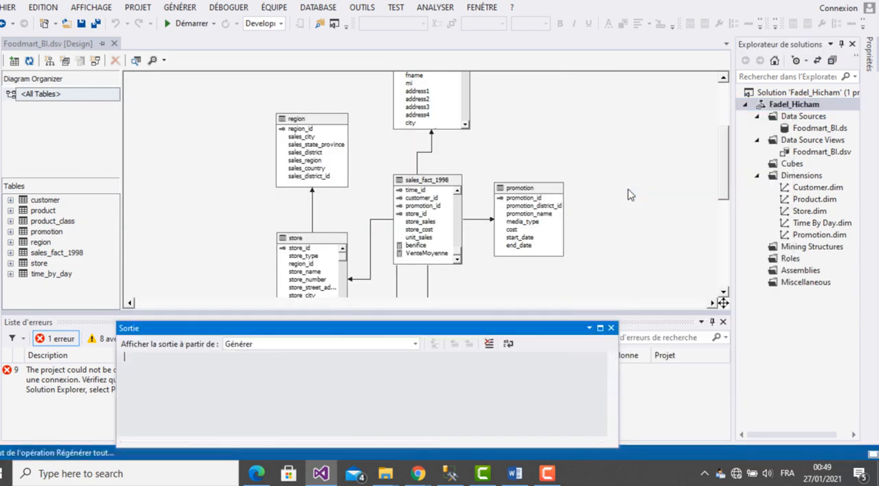
left_click(611, 328)
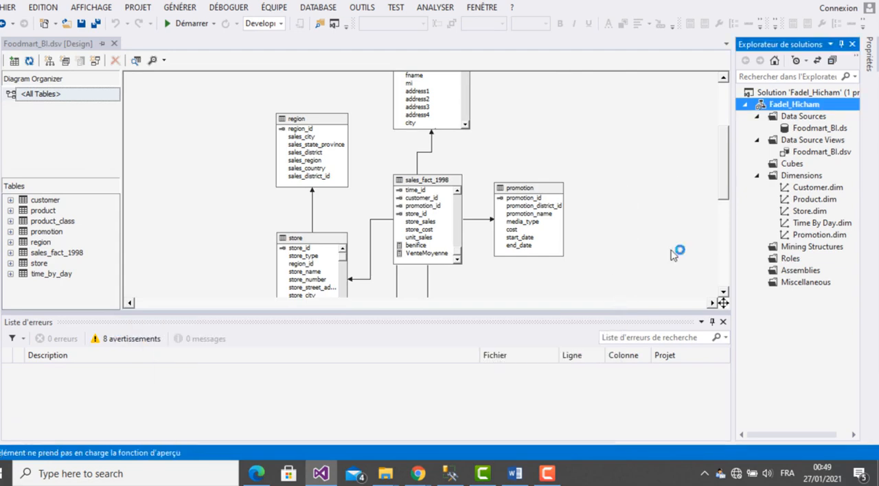
right_click(771, 107)
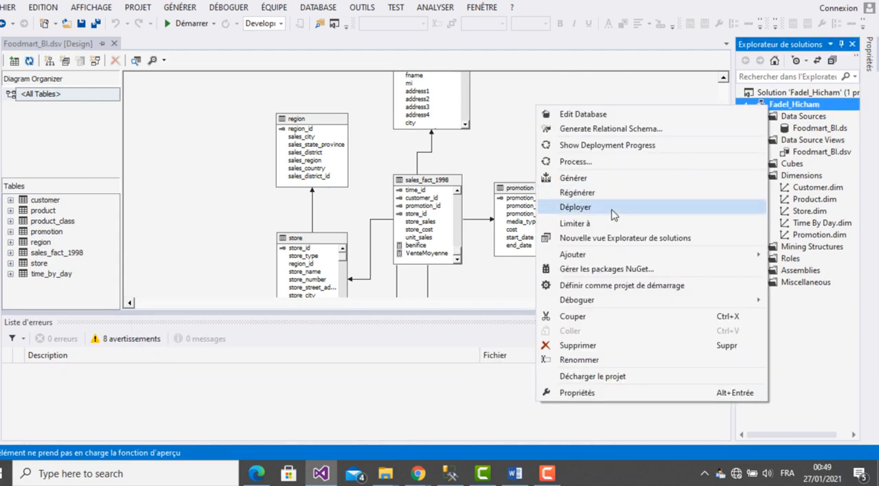
left_click(576, 207)
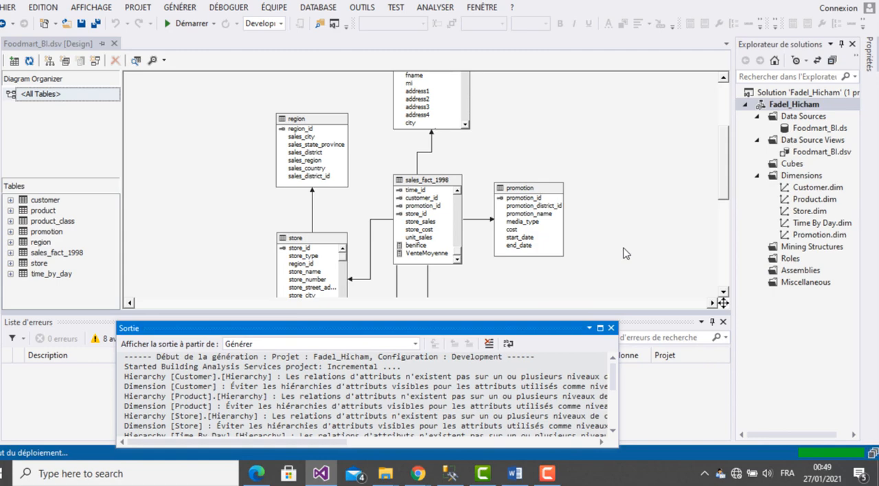
- Switch to SQL Server Management Studio, collapse the database engine server tree, and close the foodmart diagram without saving its changes
left_click(450, 473)
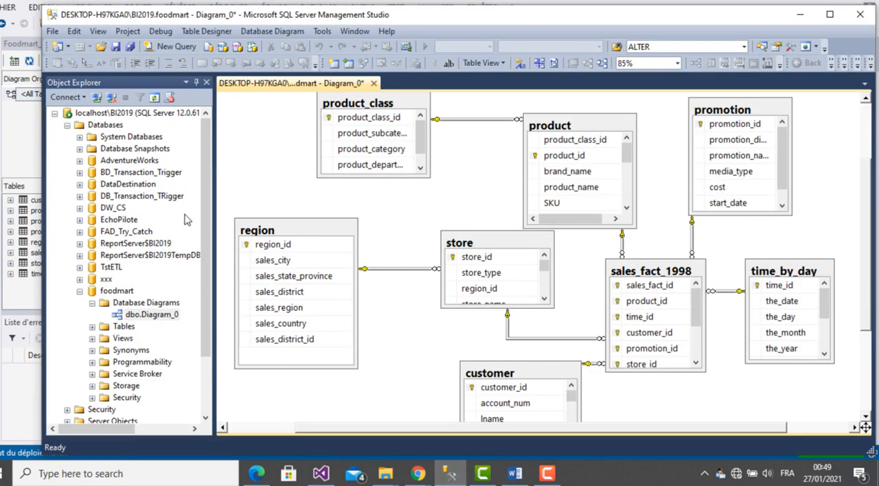
left_click(55, 113)
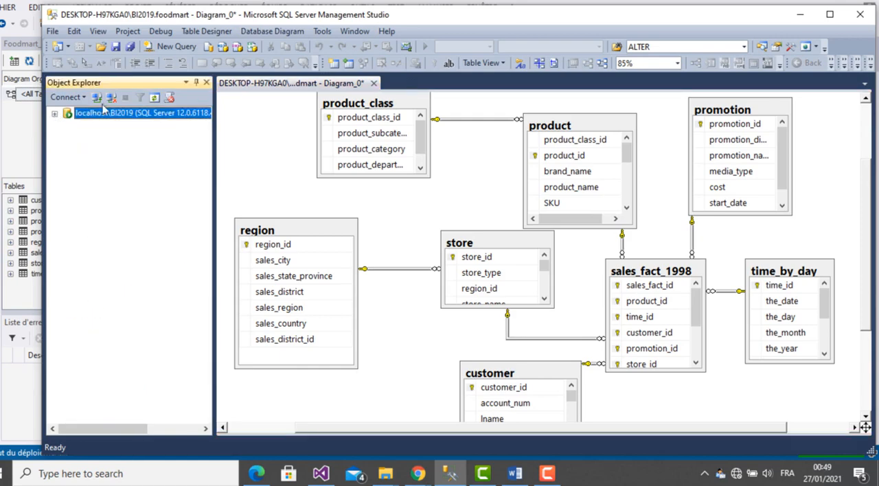
left_click(374, 83)
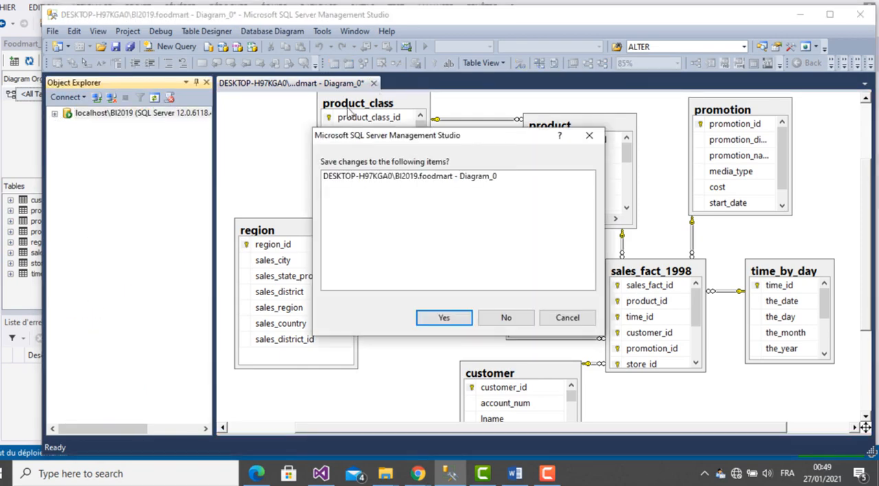
left_click(501, 318)
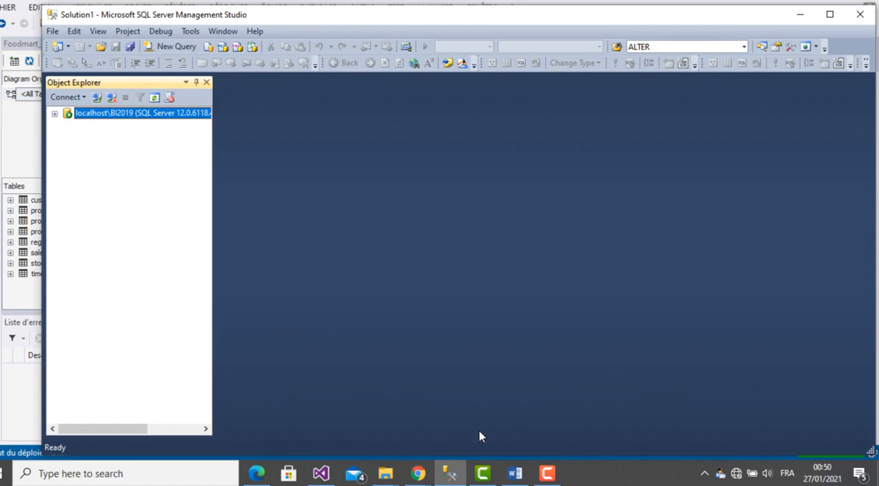
- Return to Visual Studio, enlarge the deployment progress report to review the processed dimensions, and close it
left_click(321, 473)
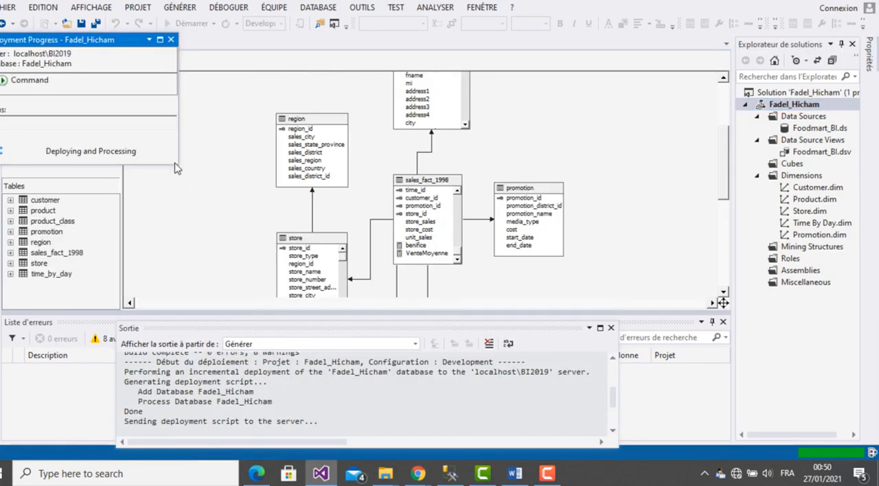
left_click_drag(178, 169, 444, 322)
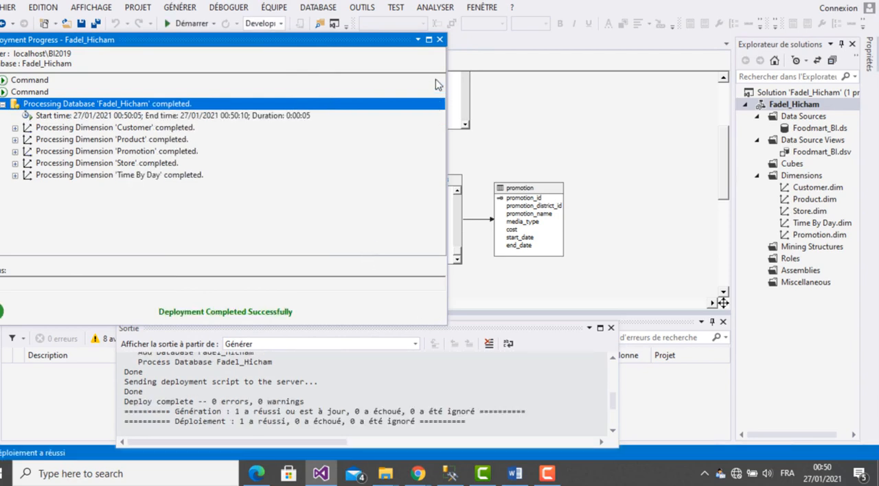
left_click(439, 40)
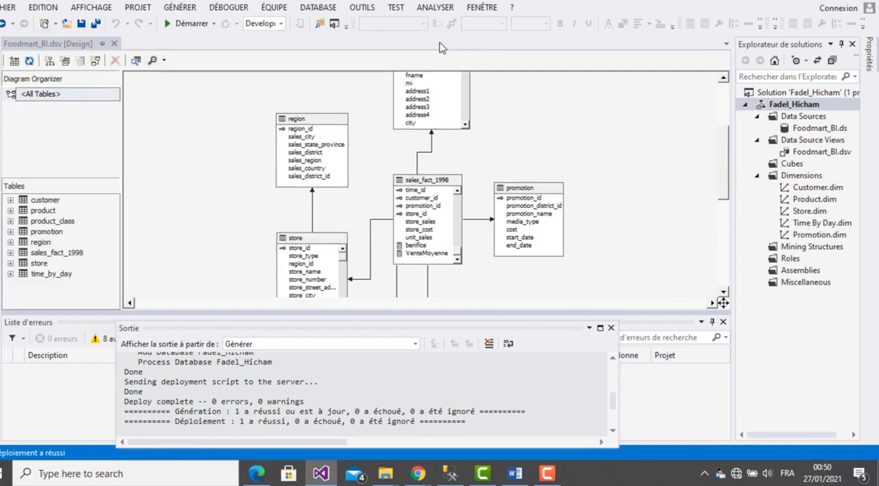
- In SQL Server Management Studio, connect to the Analysis Services server localhost\BI2019
left_click(450, 474)
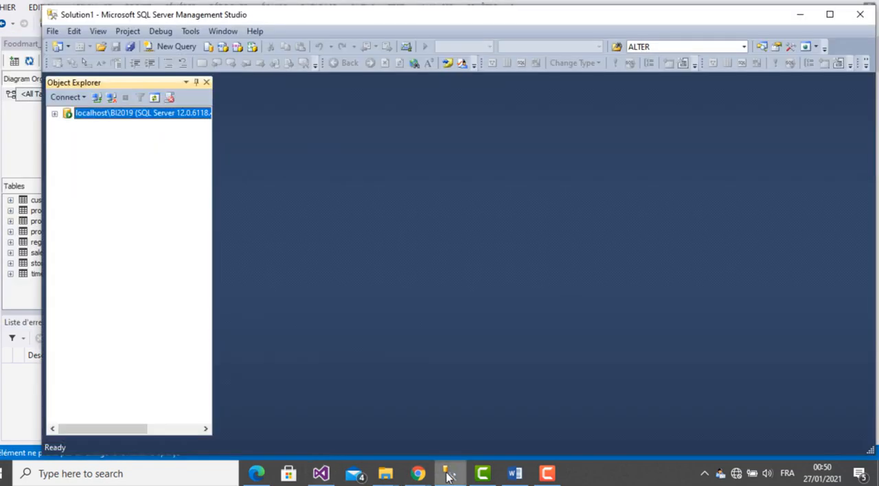
left_click(97, 97)
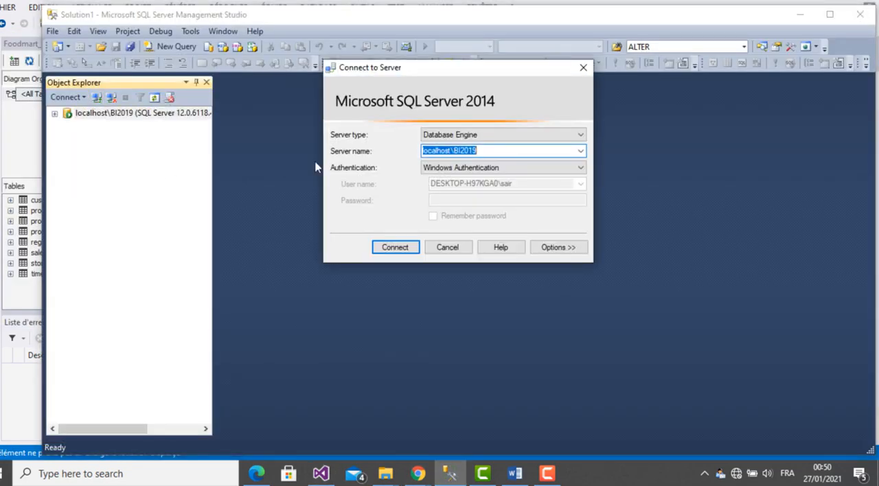
left_click(484, 136)
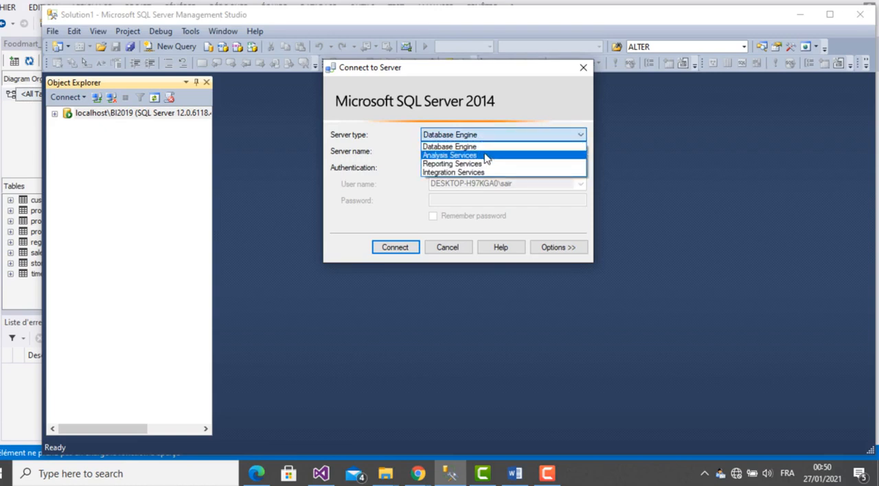
left_click(485, 157)
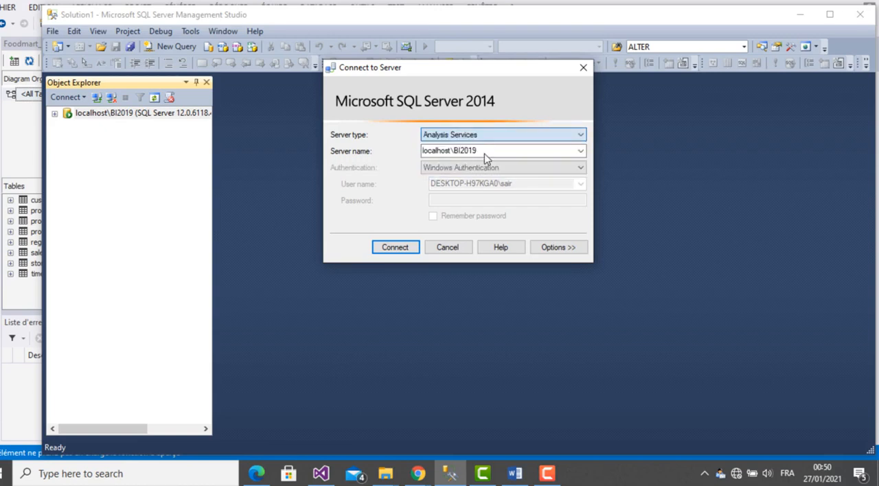
left_click(406, 248)
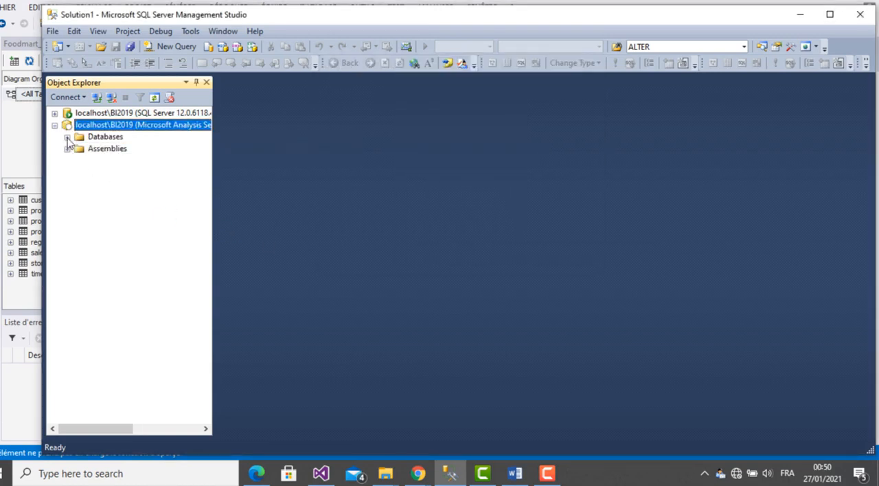
- Expand the project's deployed database under the Analysis Services server and inspect its Cubes folder
left_click(67, 137)
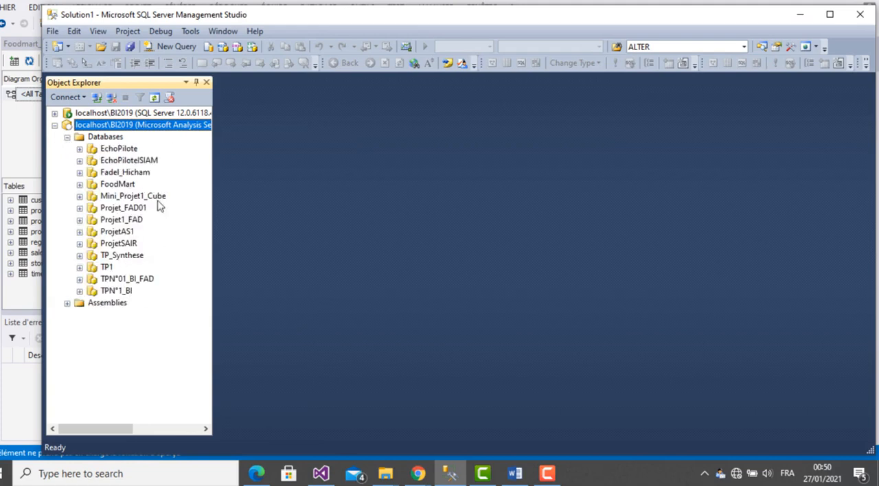
left_click(124, 176)
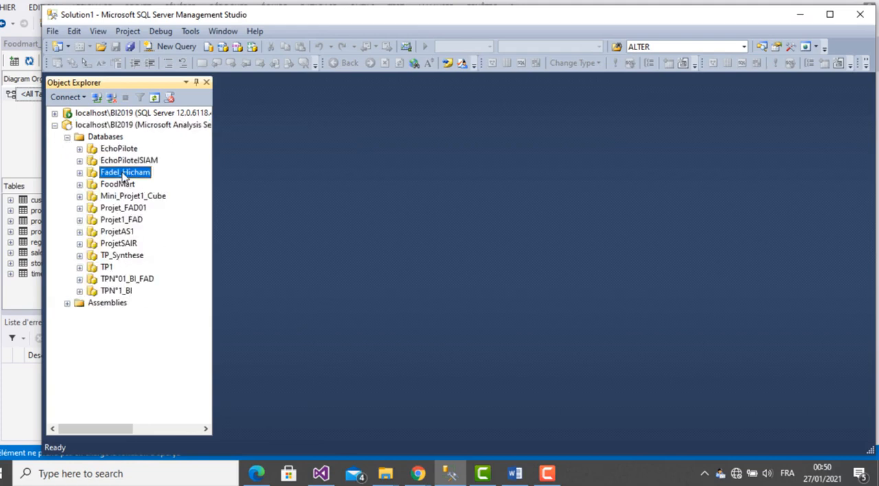
left_click(81, 173)
left_click(93, 209)
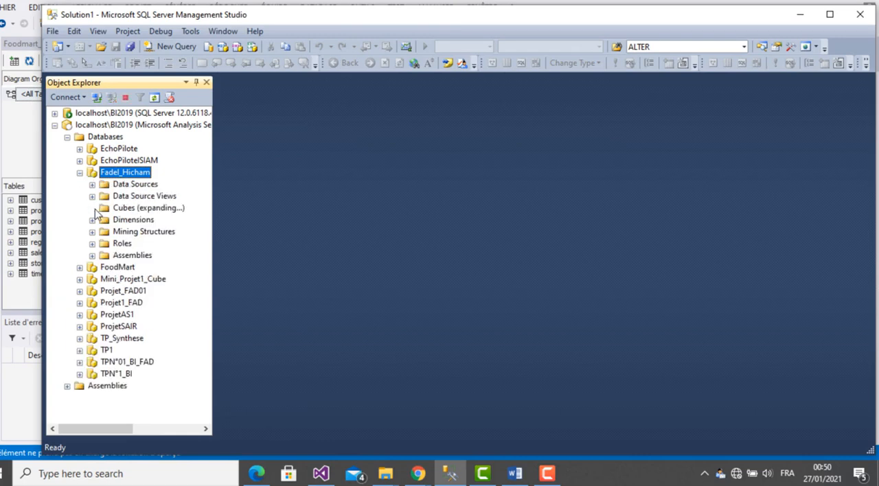
left_click(130, 210)
right_click(129, 209)
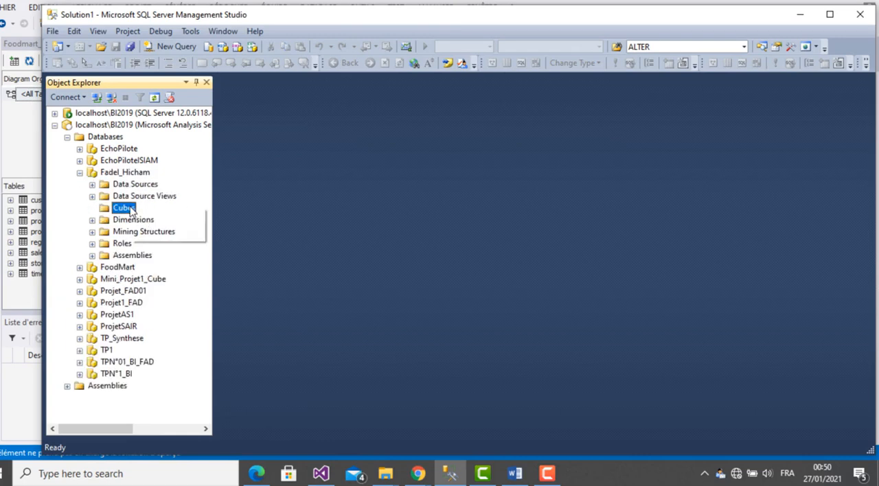
left_click(421, 272)
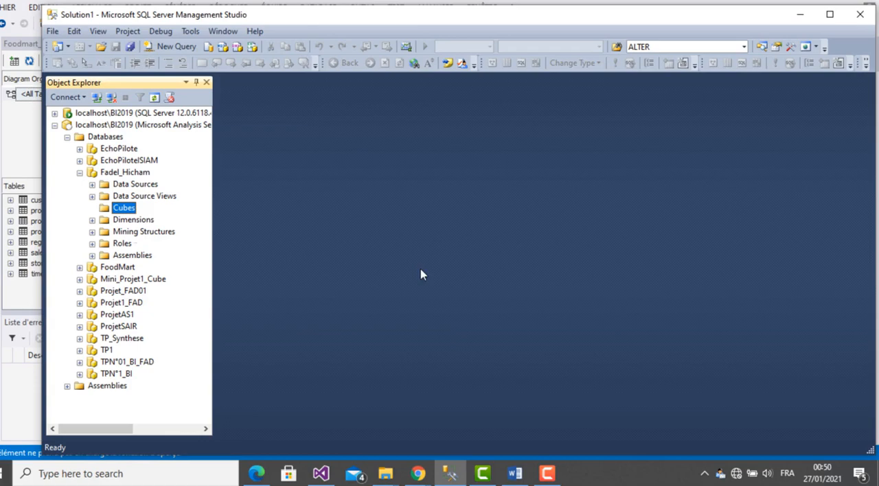
- Back in Visual Studio, start a new cube from existing tables with sales_fact_1998 from Foodmart_BI as the measure group table
left_click(321, 474)
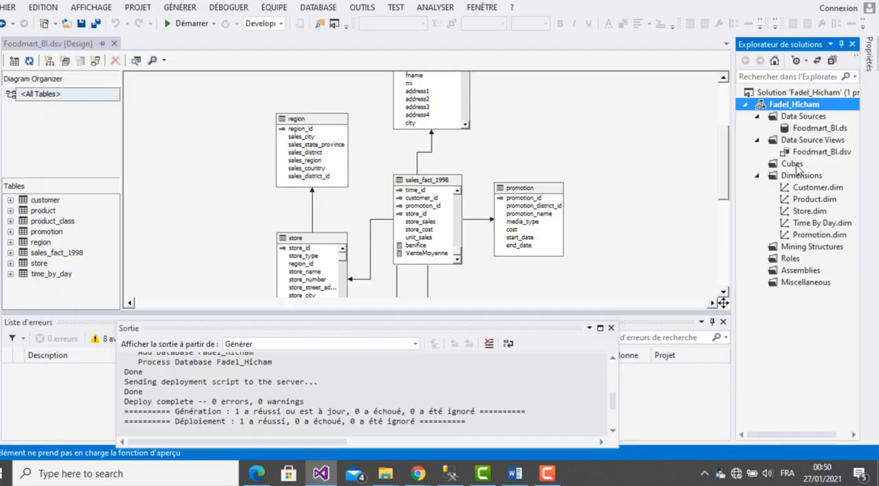
left_click(794, 165)
right_click(793, 164)
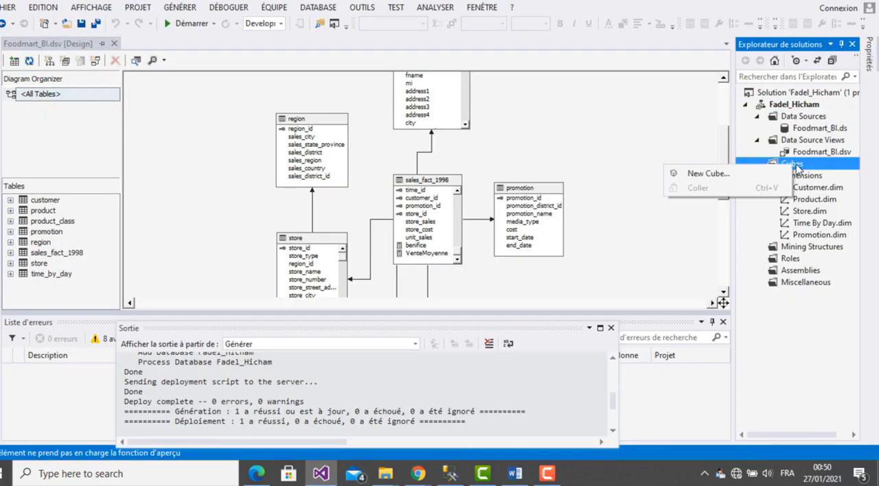
left_click(707, 173)
left_click(452, 351)
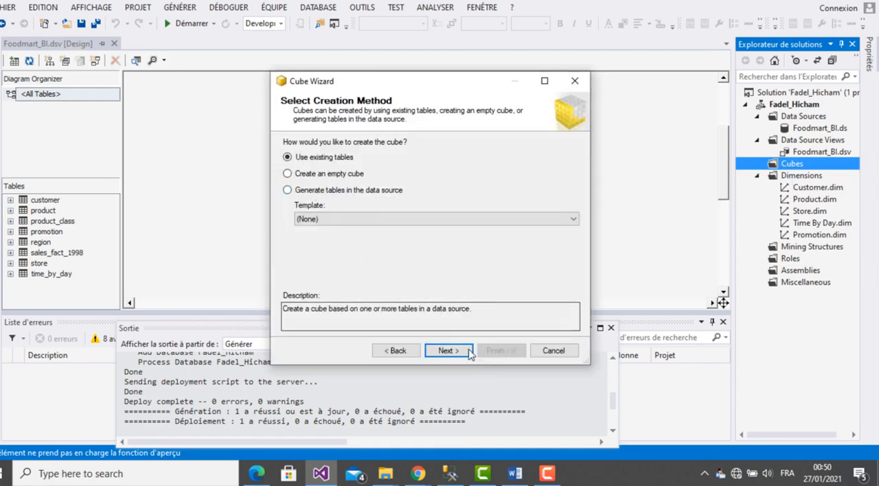
left_click(448, 351)
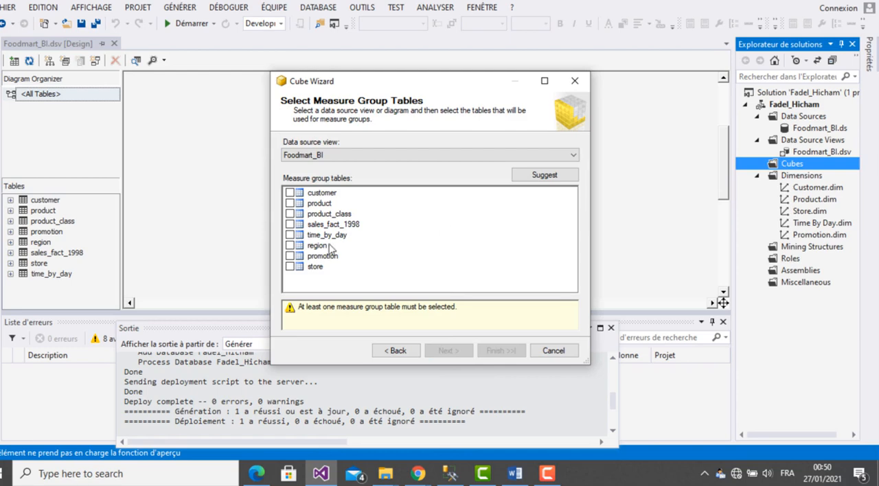
left_click(290, 224)
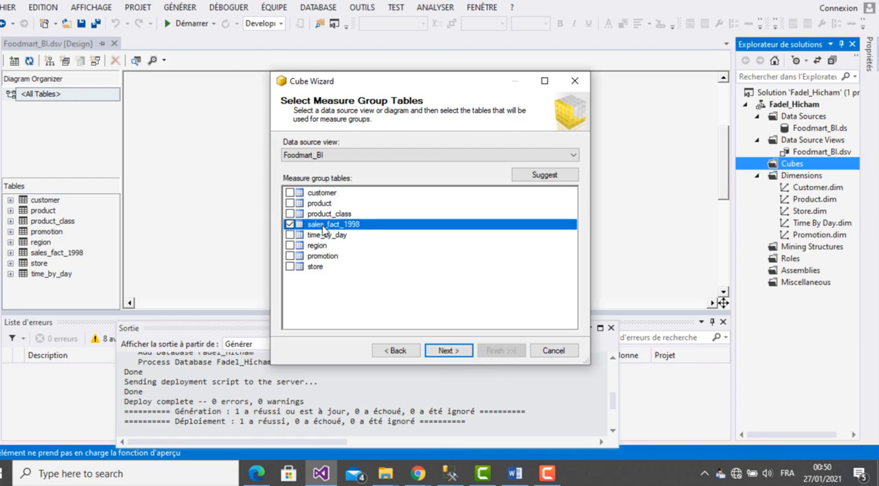
left_click(449, 351)
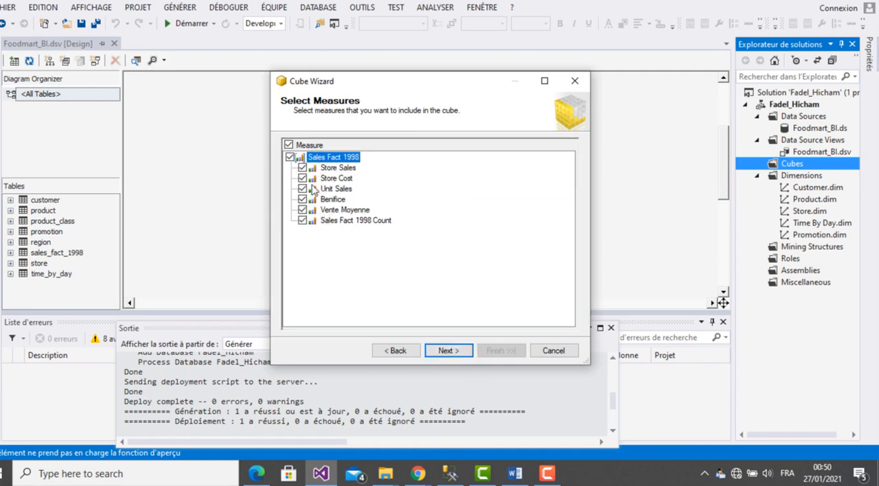
- Include all sales_fact_1998 measures and all five existing dimensions, and finish creating the cube under the name Foodmart_BI
left_click(453, 355)
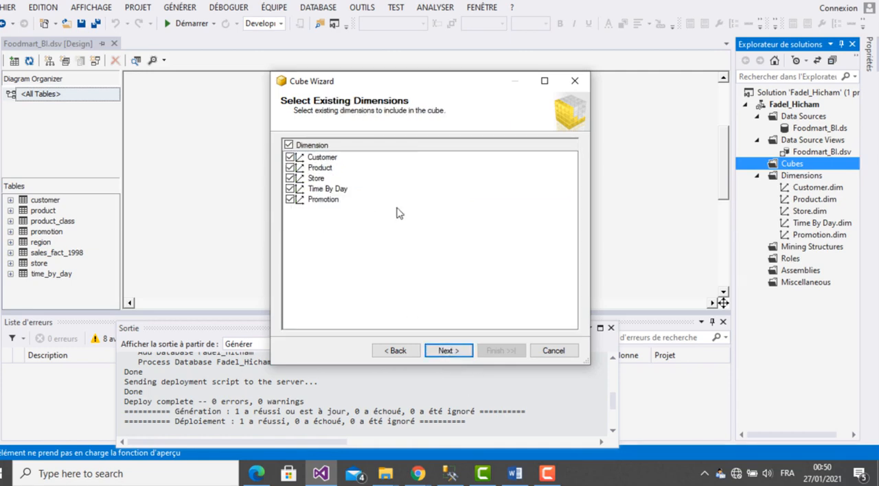
left_click(447, 349)
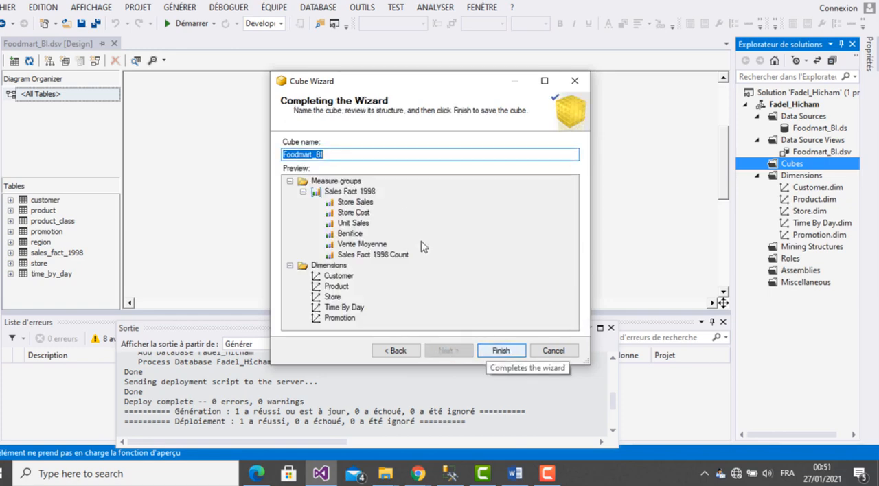
left_click(342, 154)
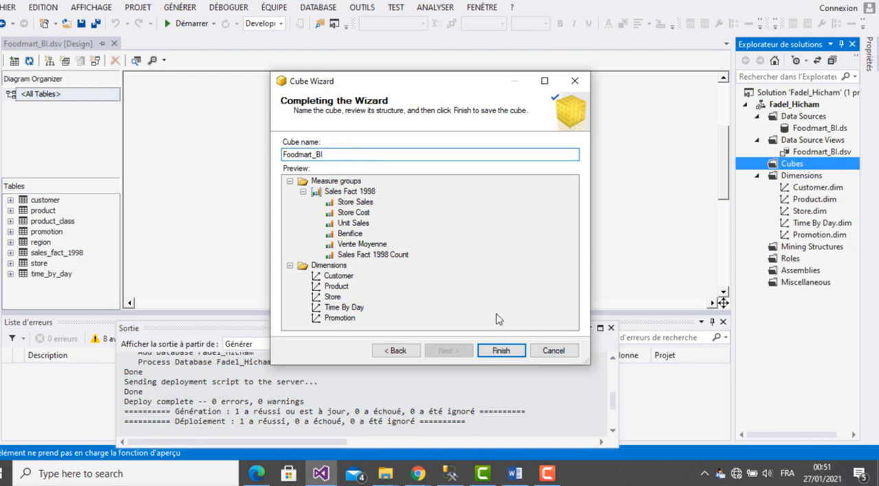
left_click(501, 352)
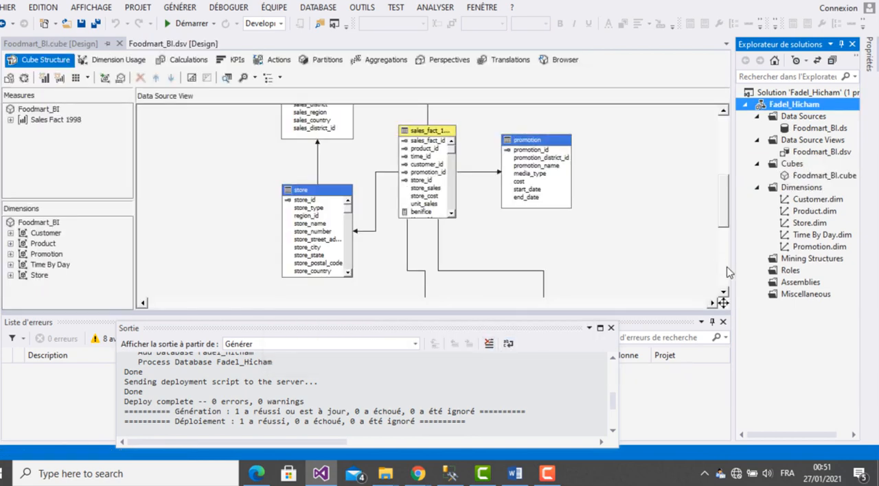
- Deploy the Analysis Services project with the new cube and close the deployment progress report
right_click(802, 112)
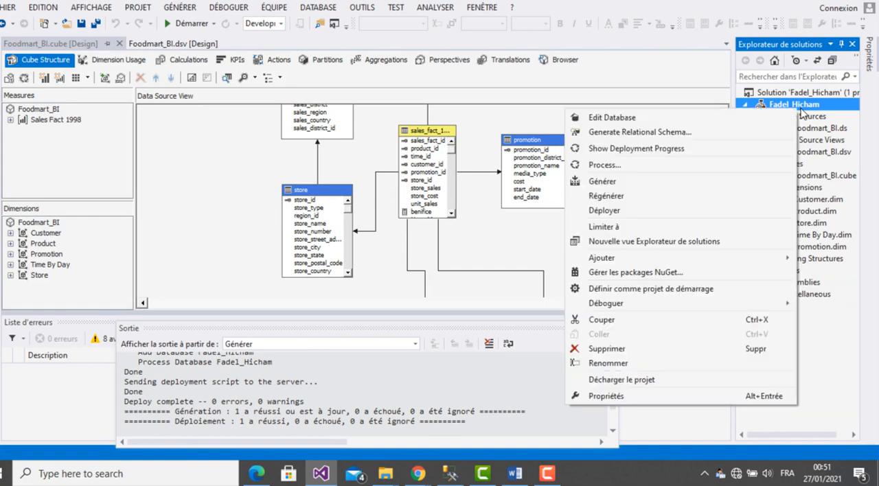
left_click(605, 212)
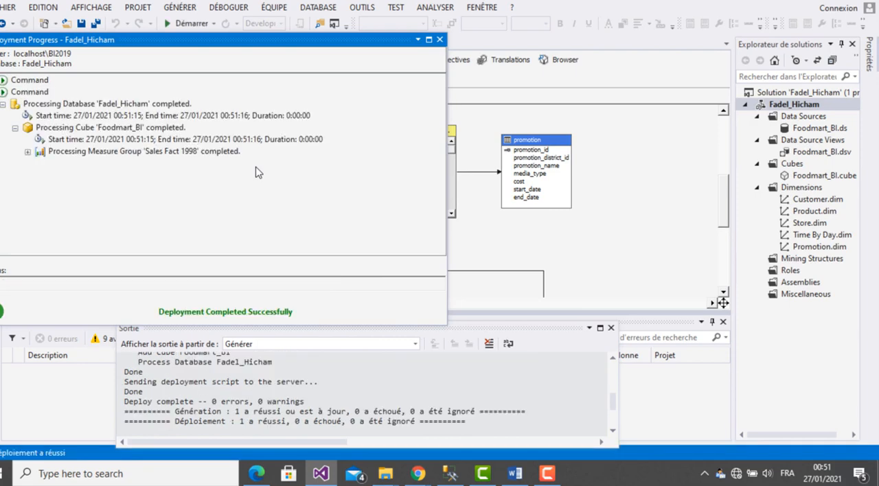
left_click(440, 39)
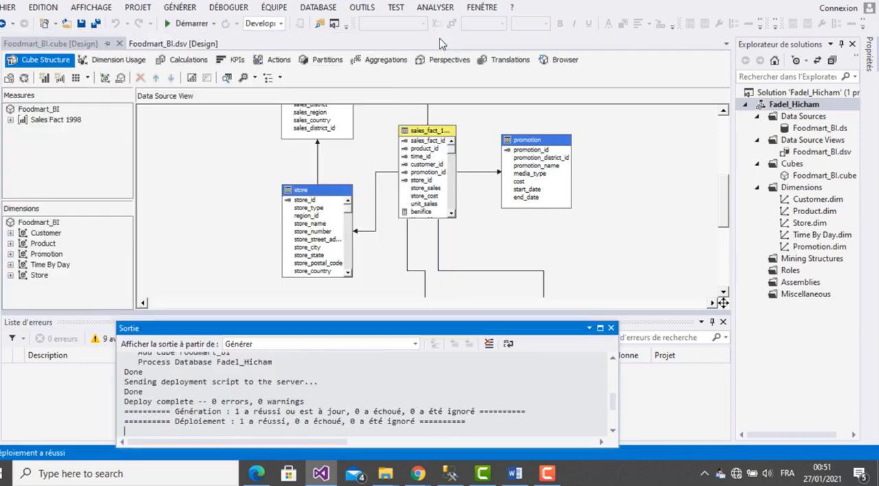
- Switch to SQL Server Management Studio and refresh the project's deployed Analysis Services database
left_click(450, 474)
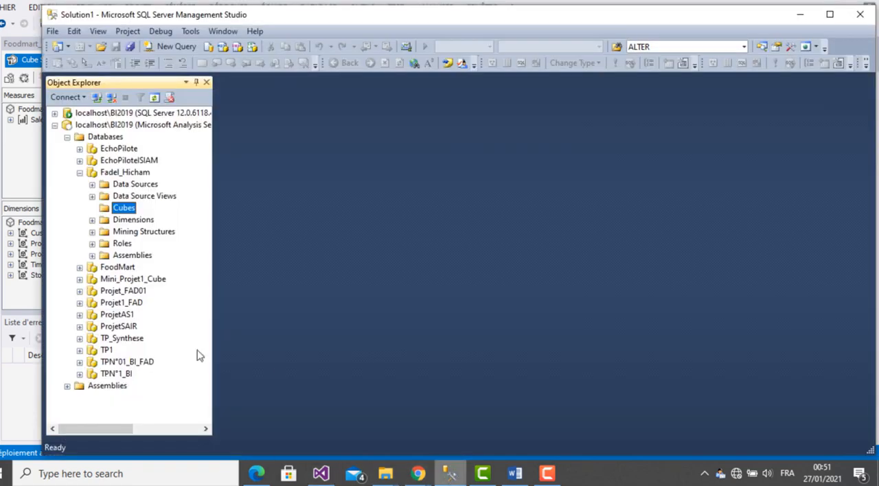
left_click(121, 174)
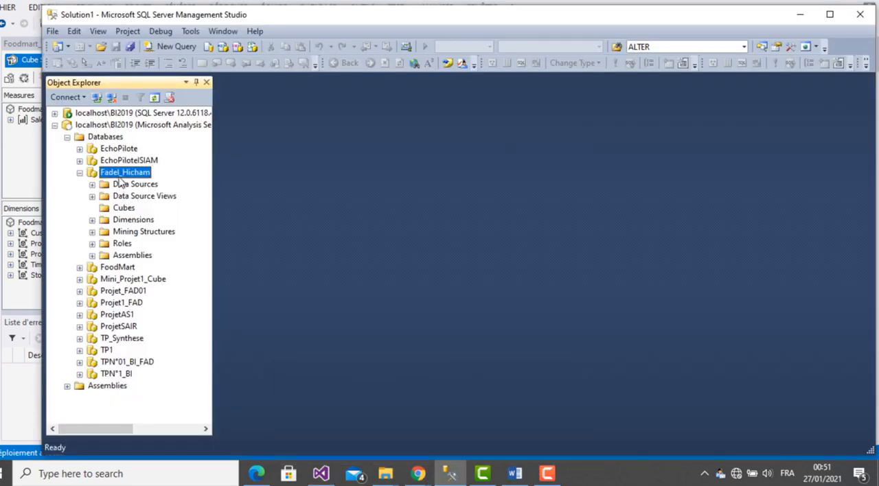
right_click(121, 180)
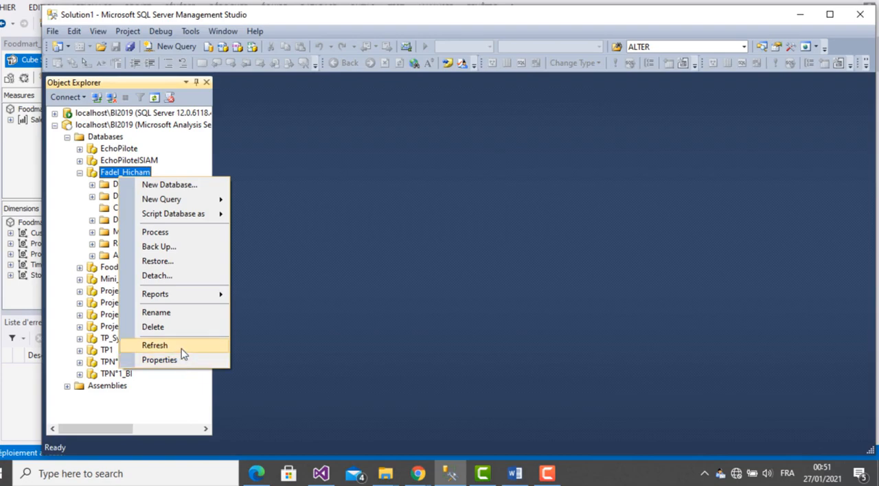
left_click(155, 345)
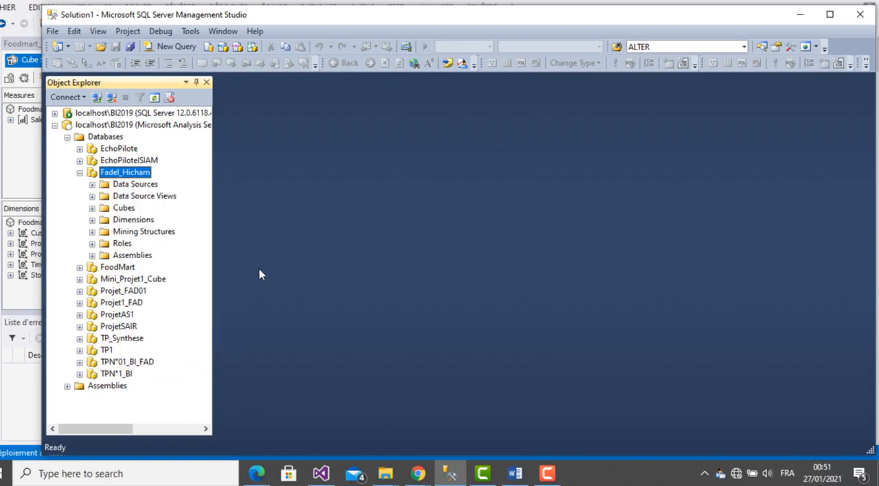
- Expand the deployed database's Cubes folder and open the Foodmart_BI cube for browsing
left_click(92, 208)
left_click(131, 221)
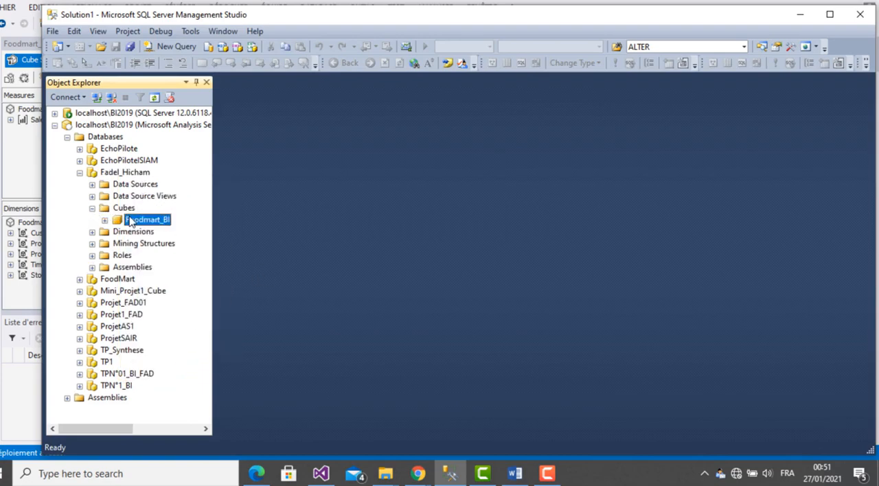
right_click(131, 221)
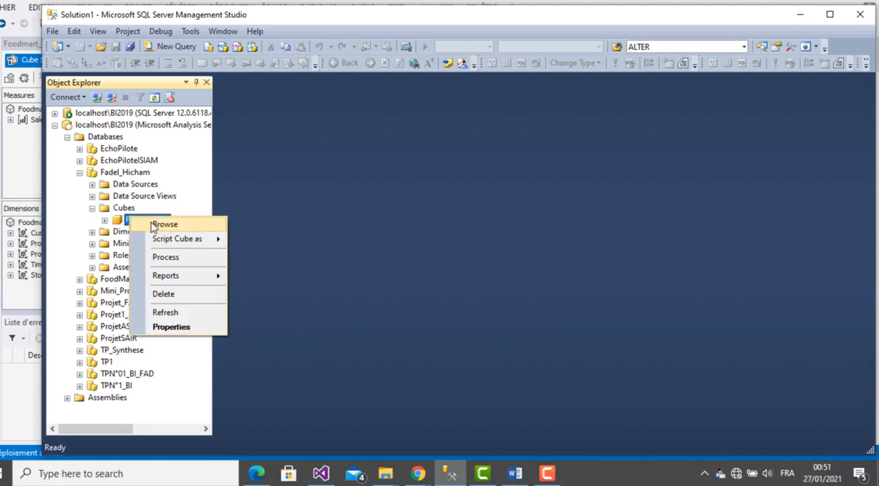
left_click(154, 226)
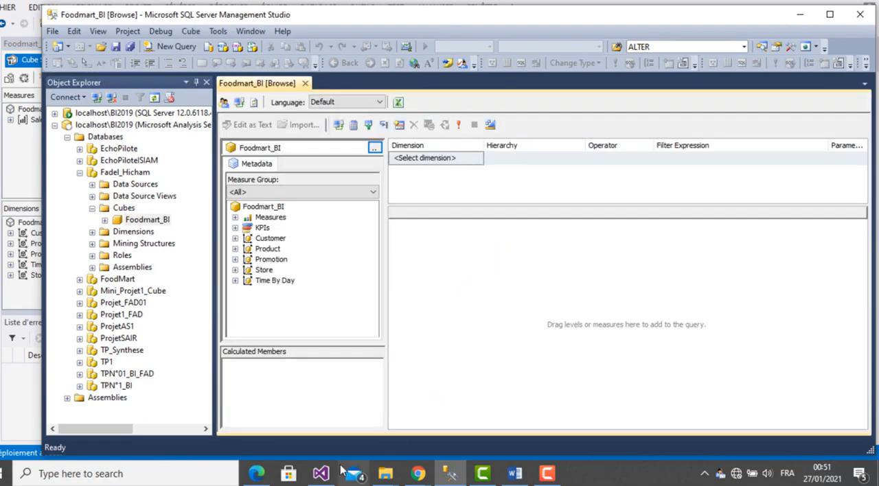
- Look at the assignment PDF in Edge, and inspect the project's solution folder inside the desktop work folder in File Explorer
left_click(257, 474)
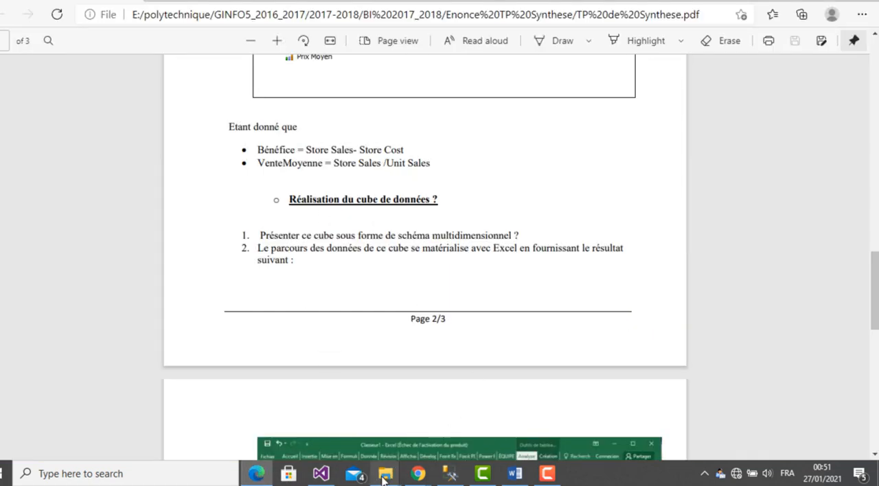
mouse_move(383, 481)
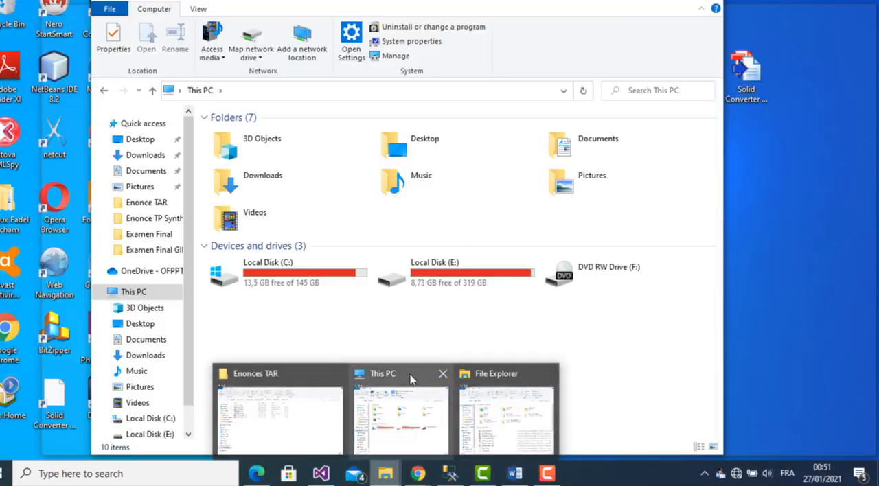
left_click(411, 379)
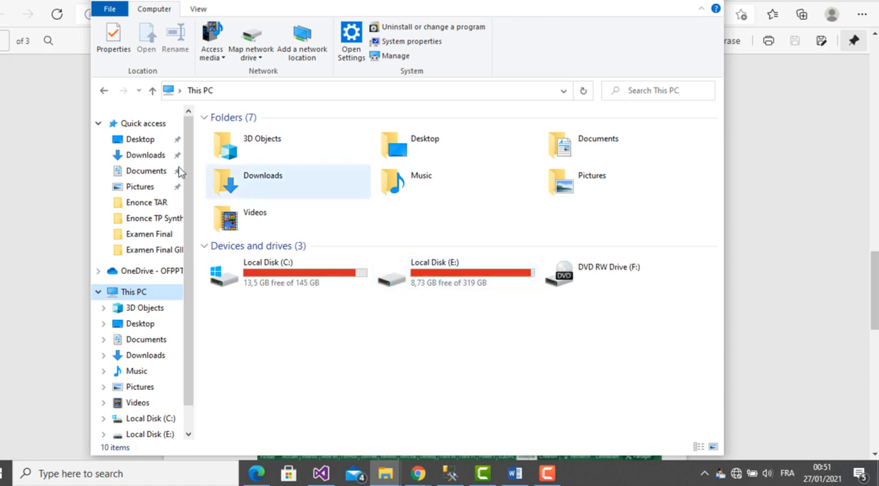
left_click(147, 141)
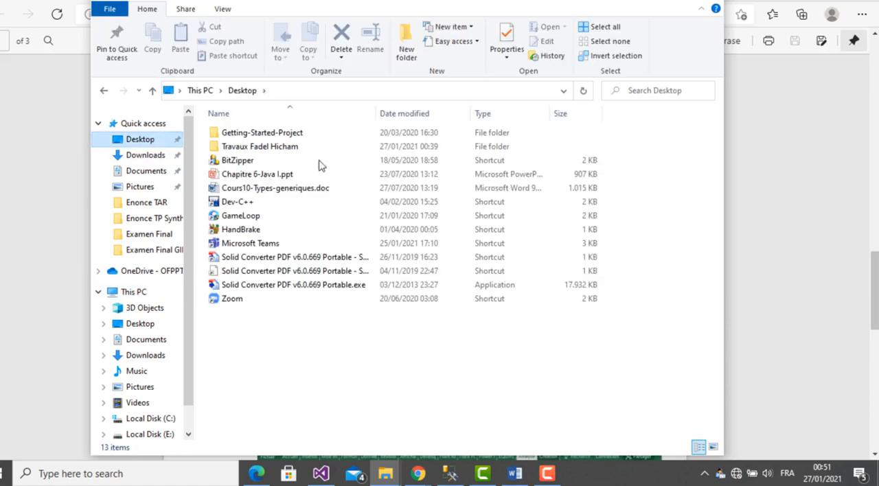
double_click(277, 147)
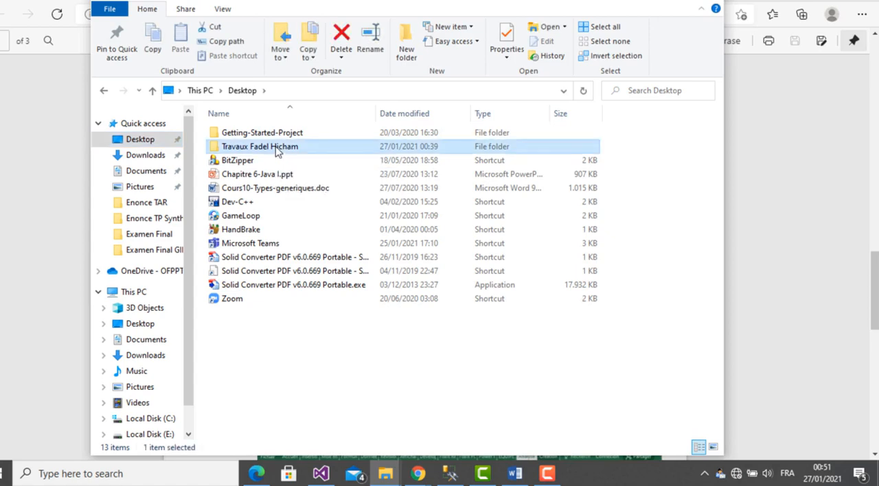
double_click(241, 135)
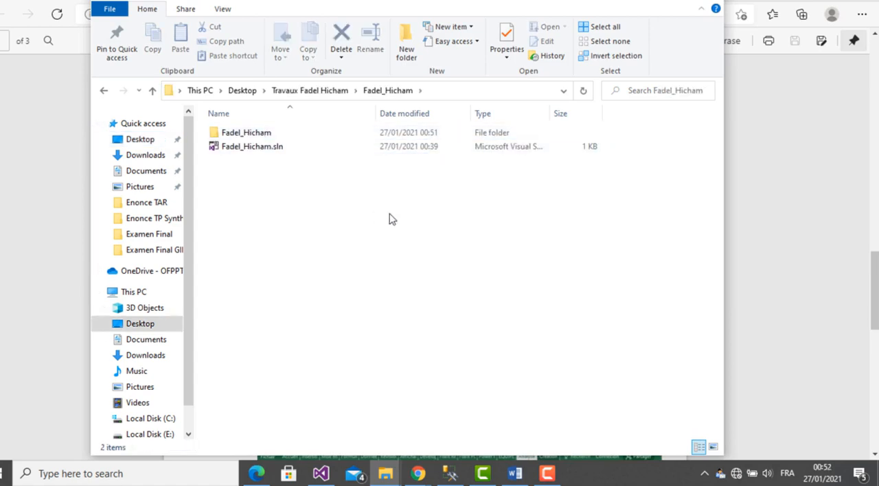
left_click(333, 90)
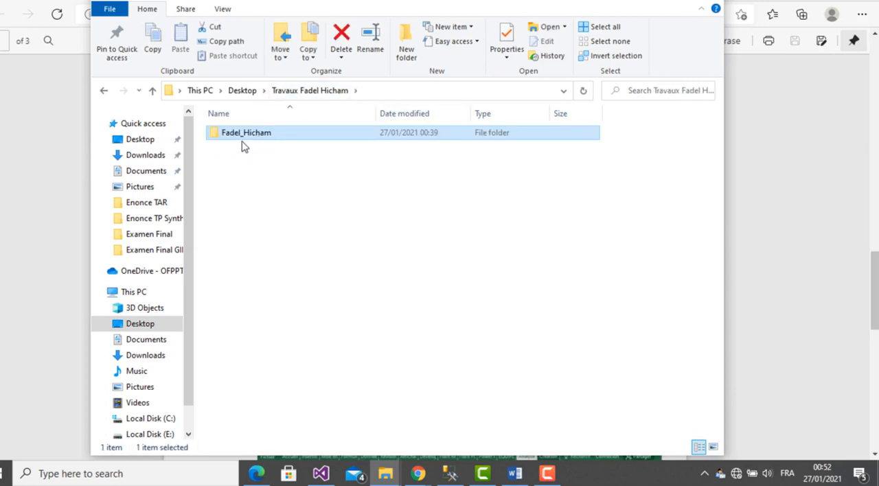
left_click(286, 186)
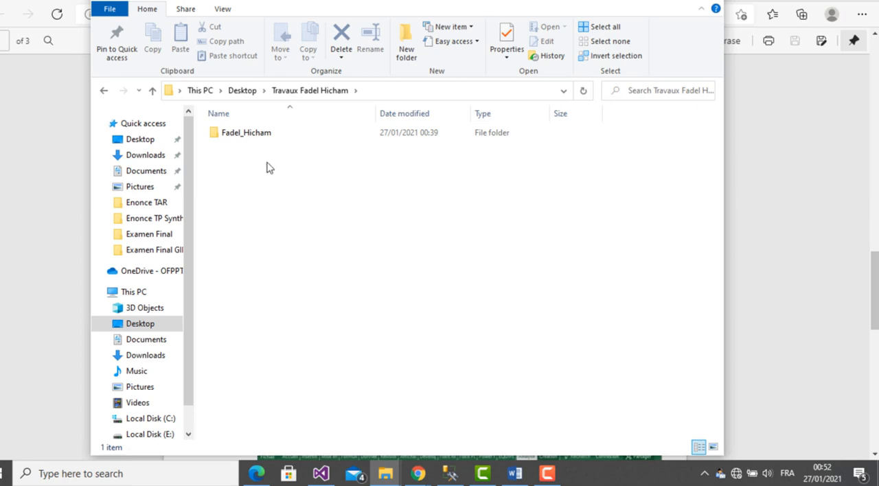
double_click(240, 137)
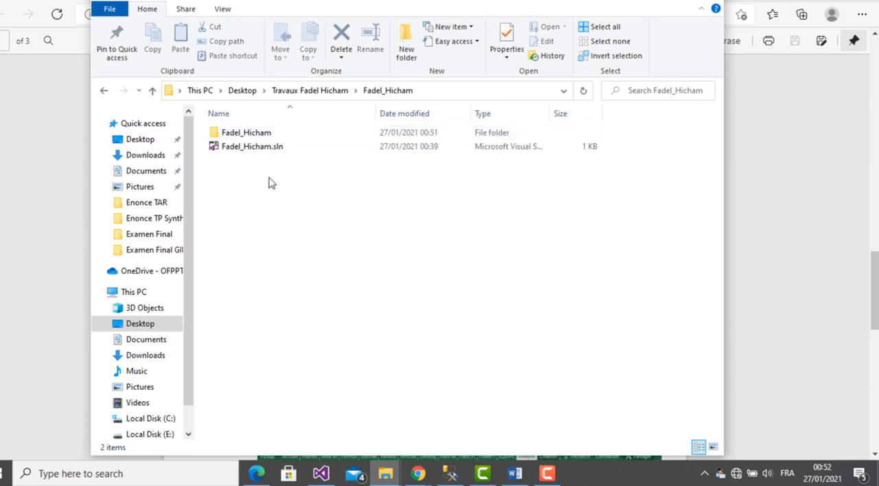
left_click(306, 94)
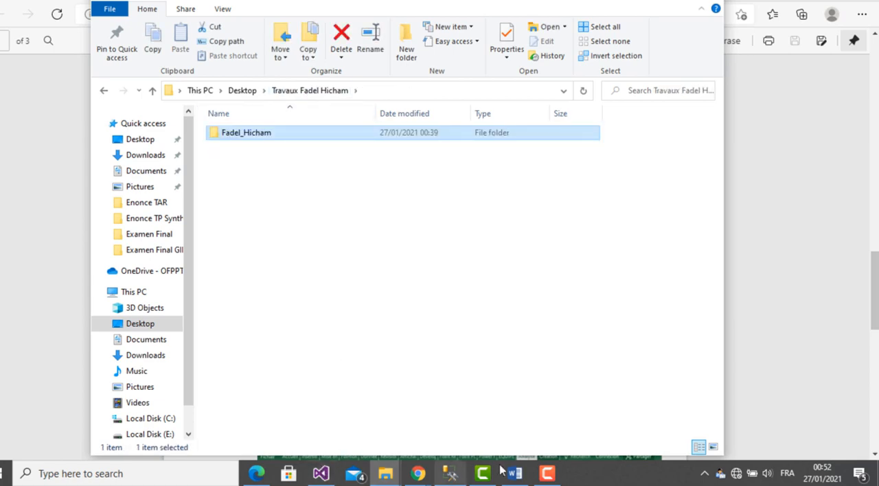
- Return to the assignment PDF and copy the question "Présenter ce cube sous forme de schéma multidimensionnel ?"
left_click(260, 472)
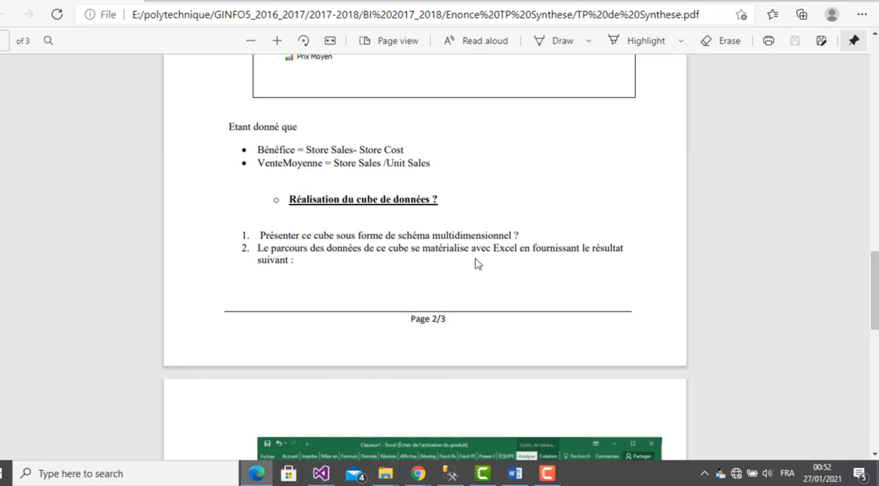
left_click_drag(534, 248, 248, 229)
left_click(235, 236)
left_click_drag(528, 234, 258, 235)
key("ctrl+c")
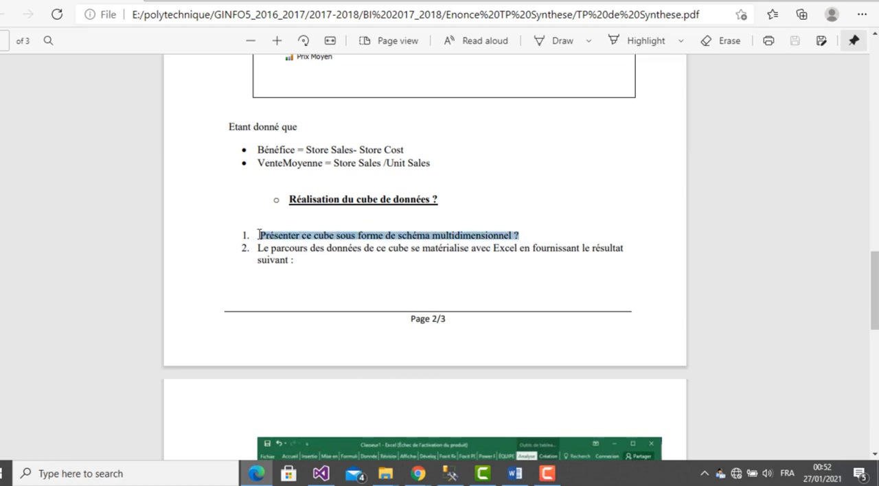
- Switch to the Word report and paste the copied question at the start of the second page
left_click(517, 474)
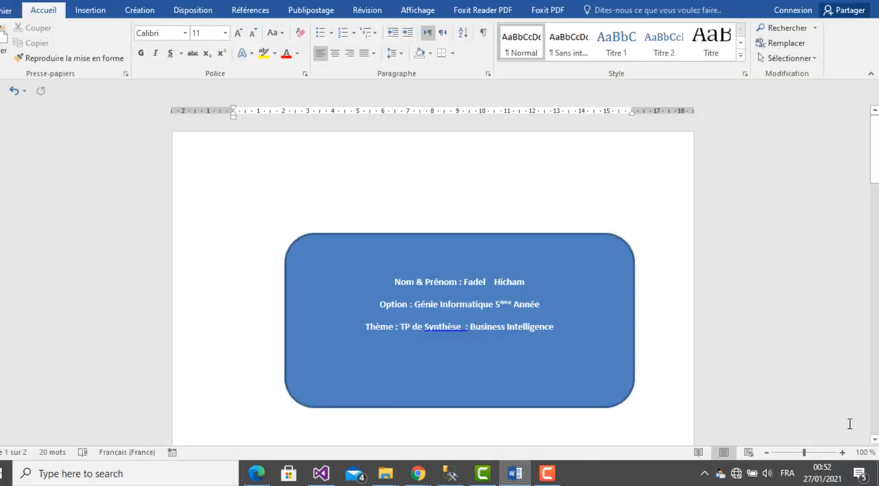
left_click(874, 440)
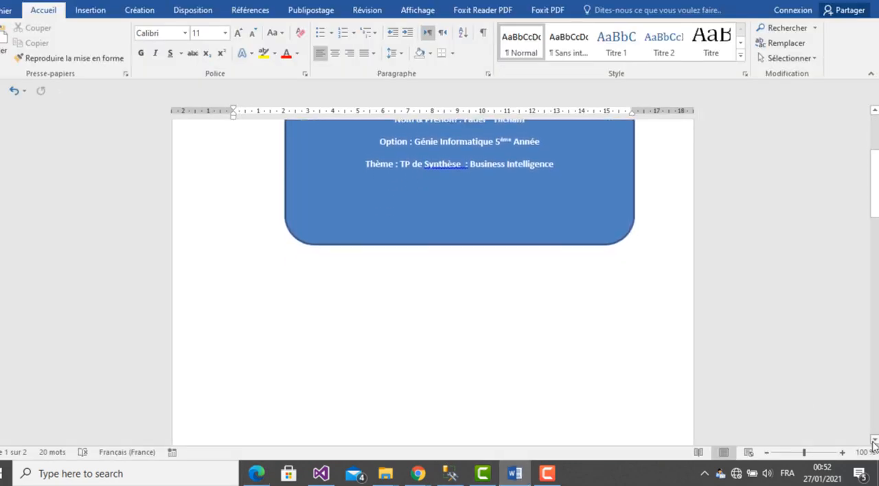
left_click(875, 441)
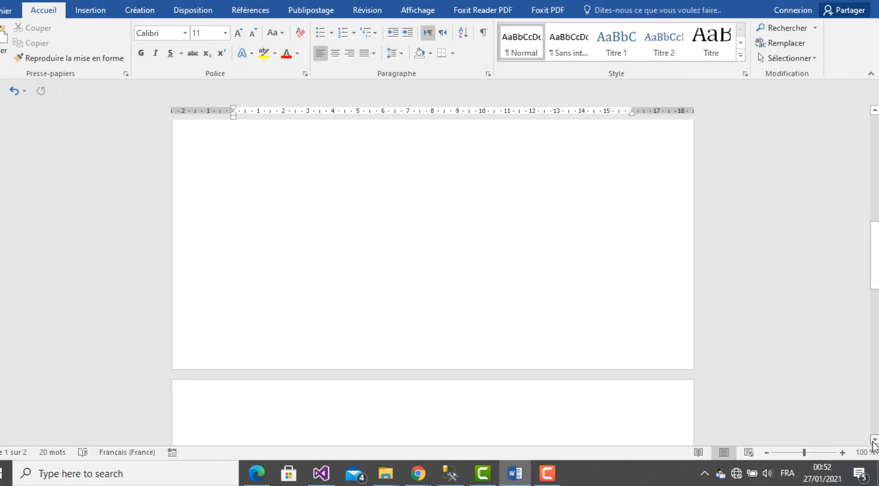
left_click(874, 443)
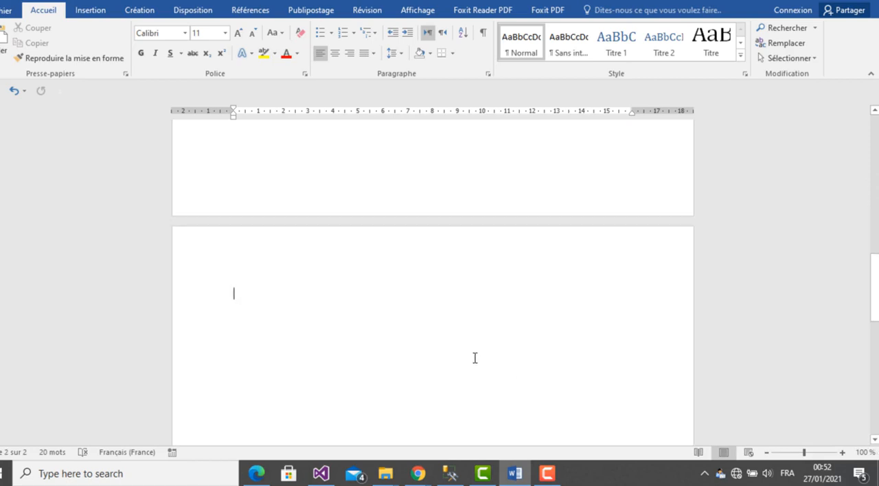
type("1.")
key("ctrl+v")
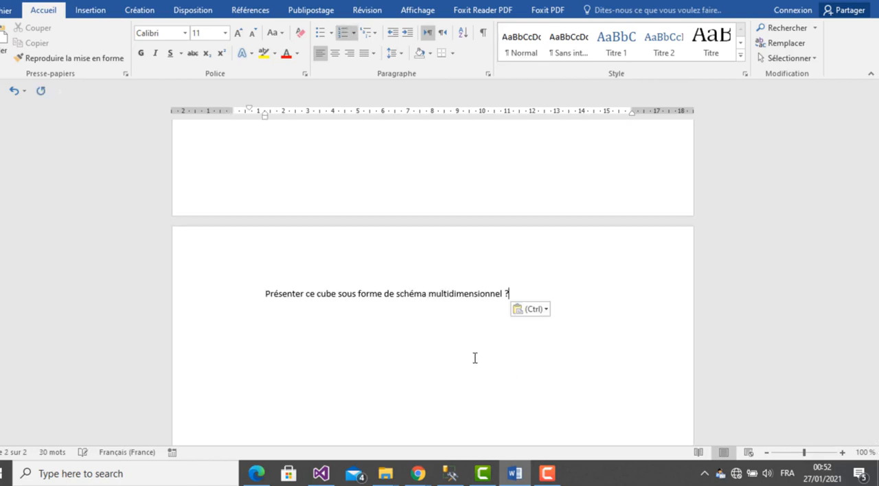
- Try to number the pasted question by adding "1." in front of its text
key("Home")
type("1;")
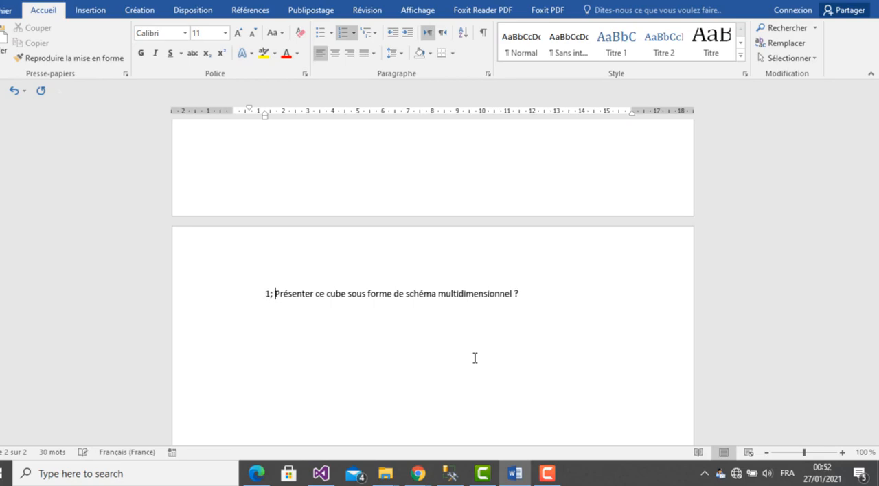
key("BackSpace")
key("BackSpace")
key("BackSpace")
type("1.")
- Try to clear the extra automatic numbering around the pasted question on the second page
left_click(344, 33)
left_click(539, 293)
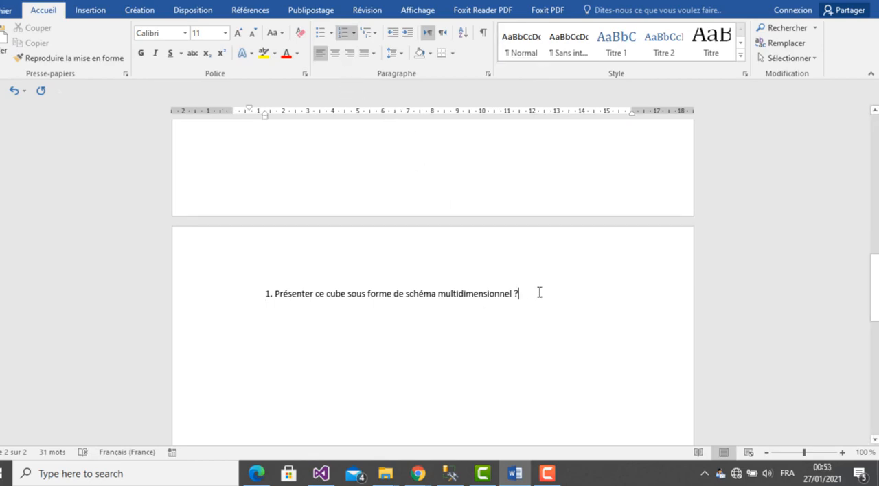
key("Return")
key("BackSpace")
key("BackSpace")
key("BackSpace")
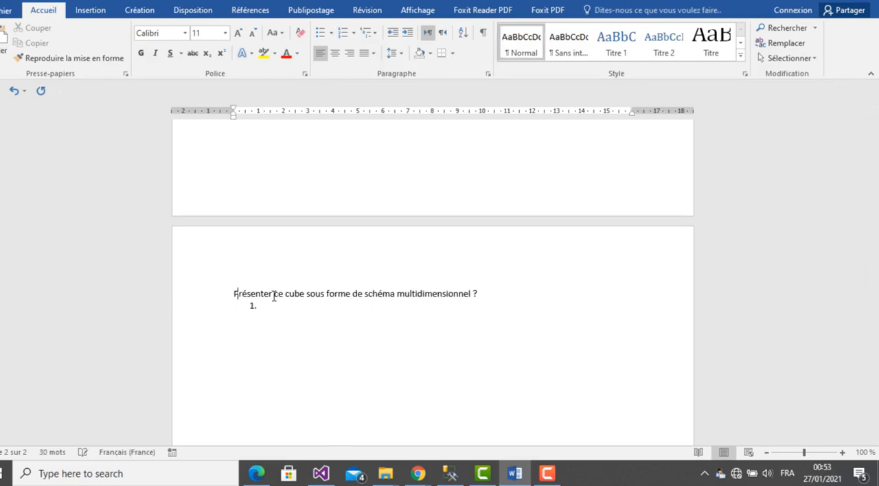
key("ctrl+z")
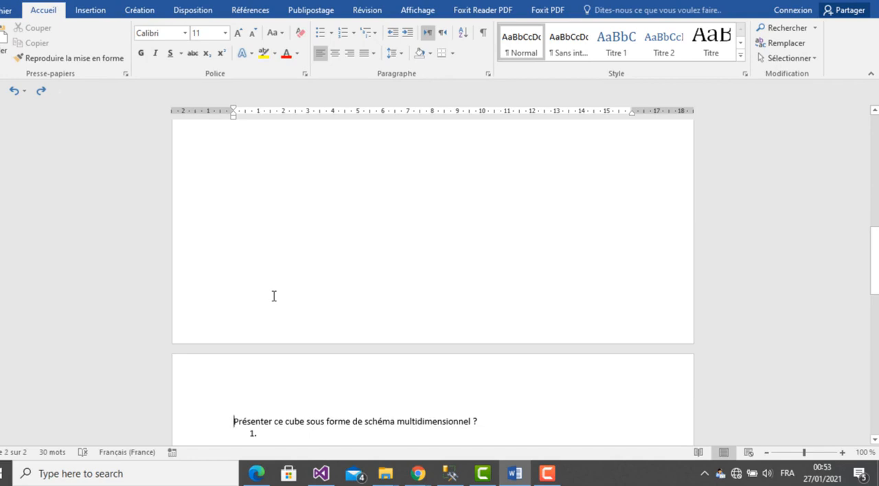
- Replace the misnumbered question with a fresh paste, number it as list item 1, and add blank lines below it for the answer
key("shift+Down")
key("ctrl+c")
key("Delete")
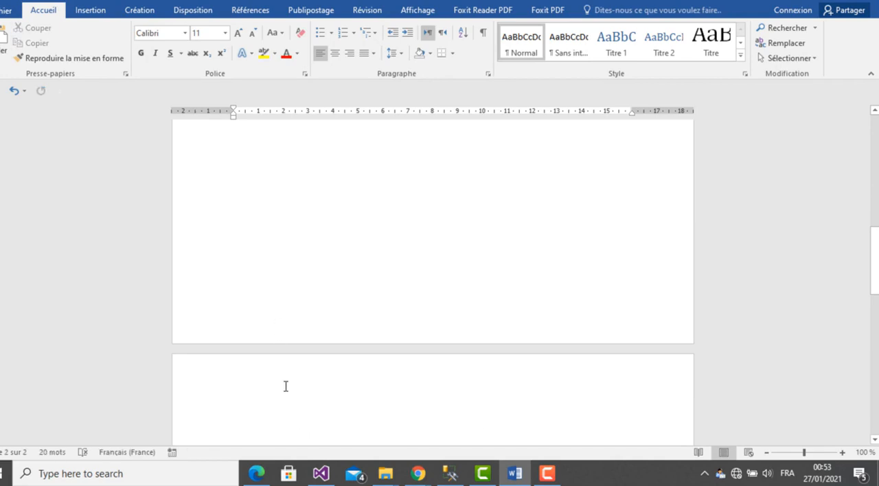
key("ctrl+v")
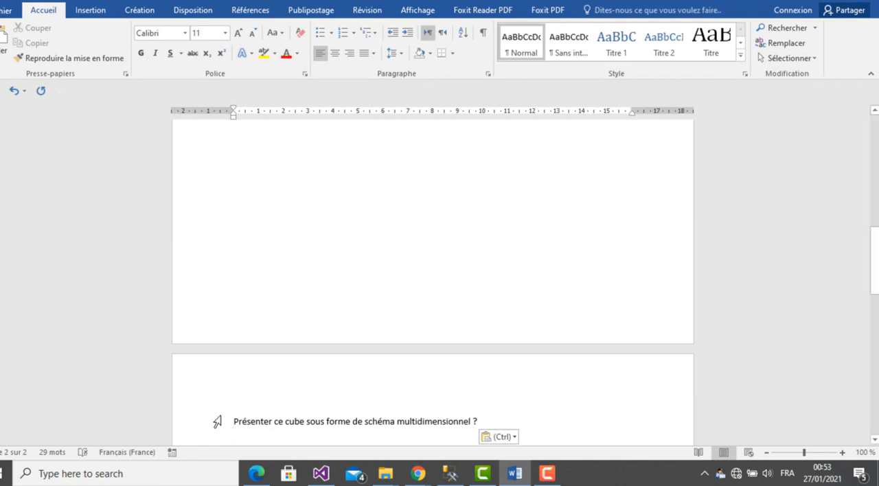
type("1.")
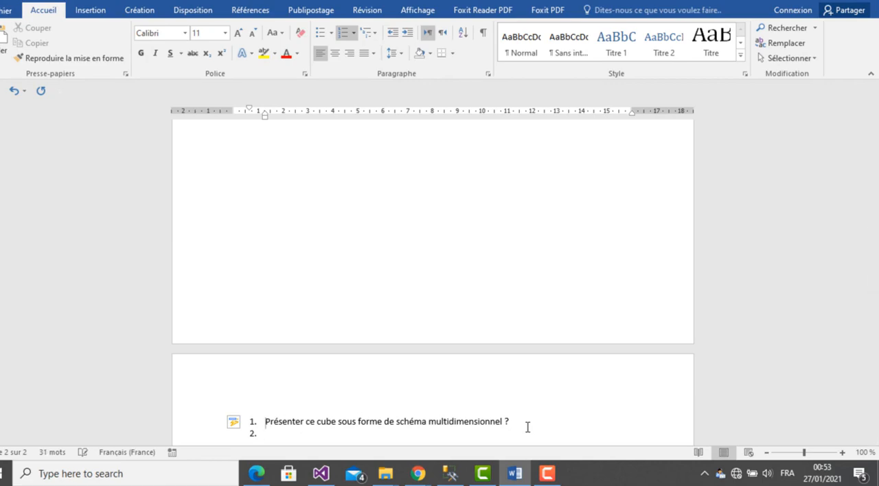
key("Return")
key("Return")
key("Return")
key("Return")
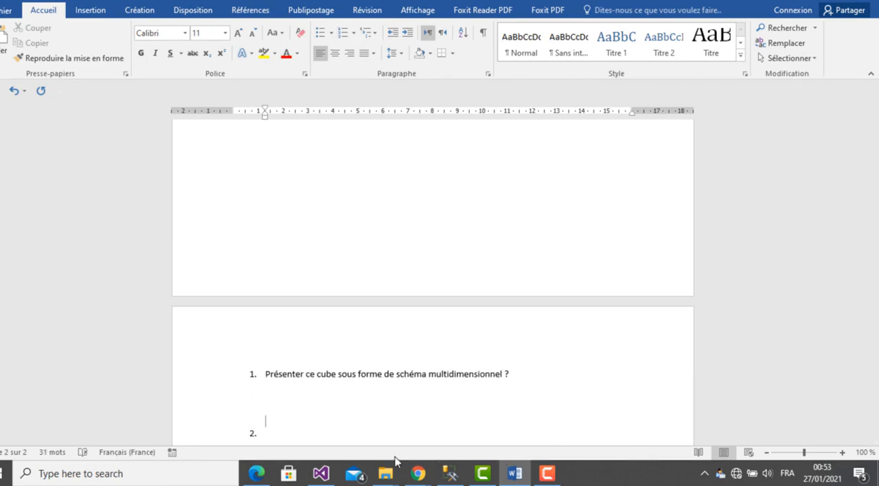
- Switch to the Foodmart_BI cube design in Visual Studio and close the build output and error list panes
left_click(335, 473)
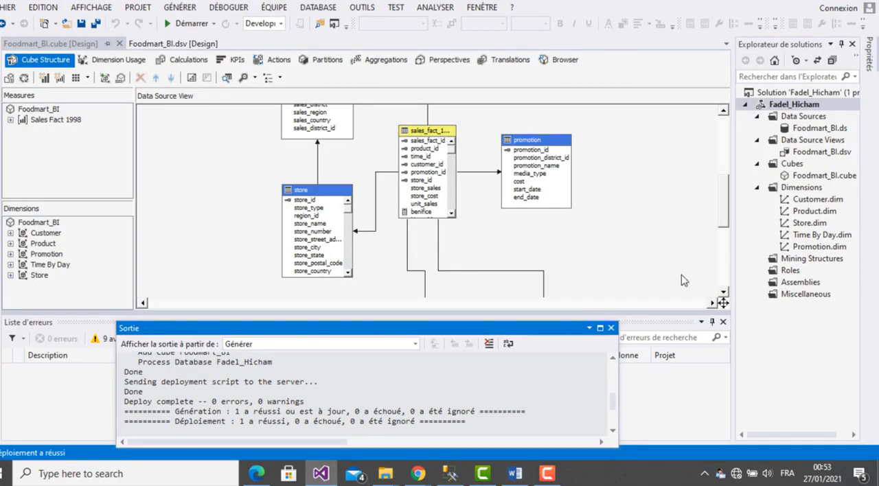
left_click(611, 328)
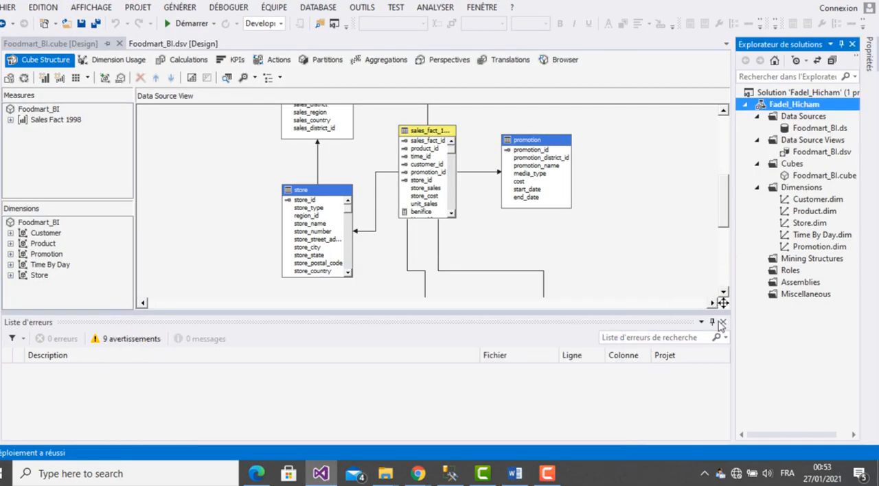
left_click(723, 322)
- Rearrange the region, store, product_class, product and customer tables into a more compact layout in the cube diagram
left_click_drag(728, 269, 724, 239)
left_click_drag(352, 130, 350, 136)
left_click(325, 247)
left_click_drag(325, 247, 321, 235)
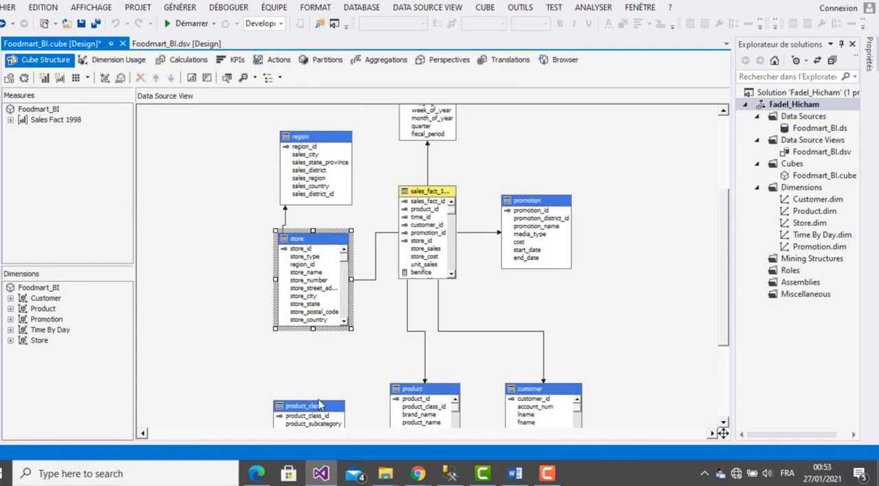
left_click_drag(314, 412, 303, 367)
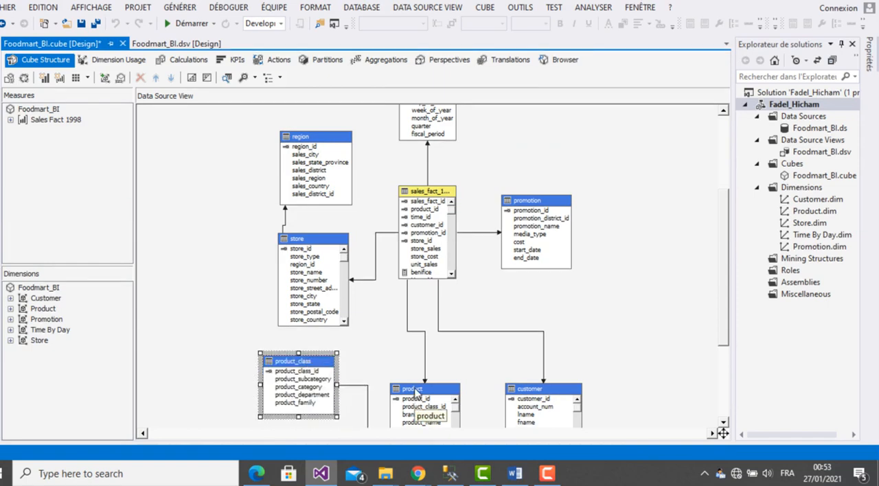
left_click_drag(414, 396, 411, 363)
left_click_drag(546, 395, 537, 367)
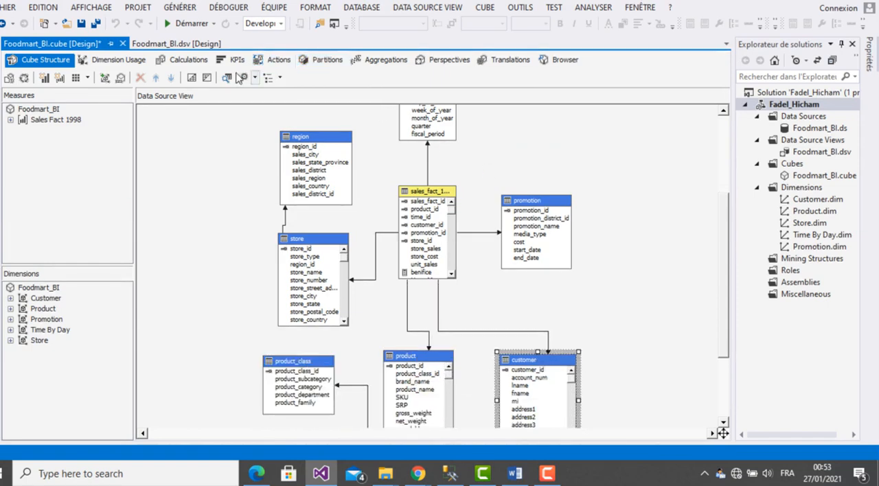
- View the whole cube diagram at 50% zoom, and return to 75%, where the column names are readable
left_click(255, 79)
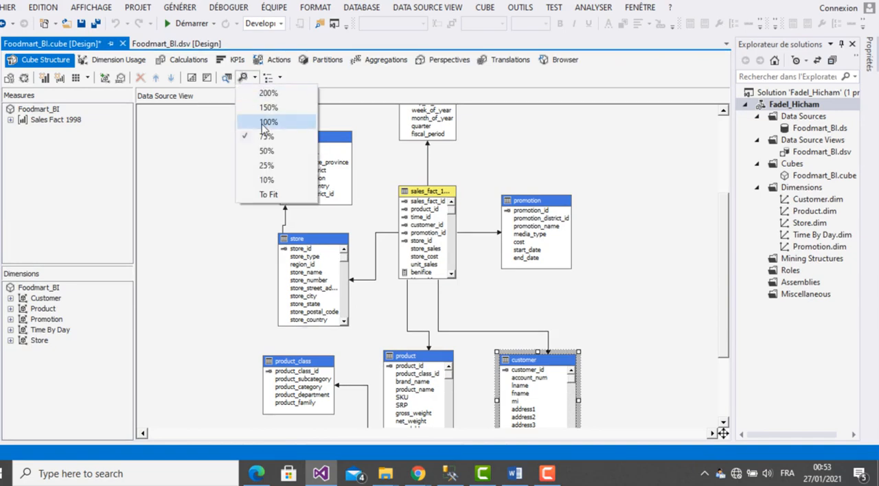
left_click(265, 152)
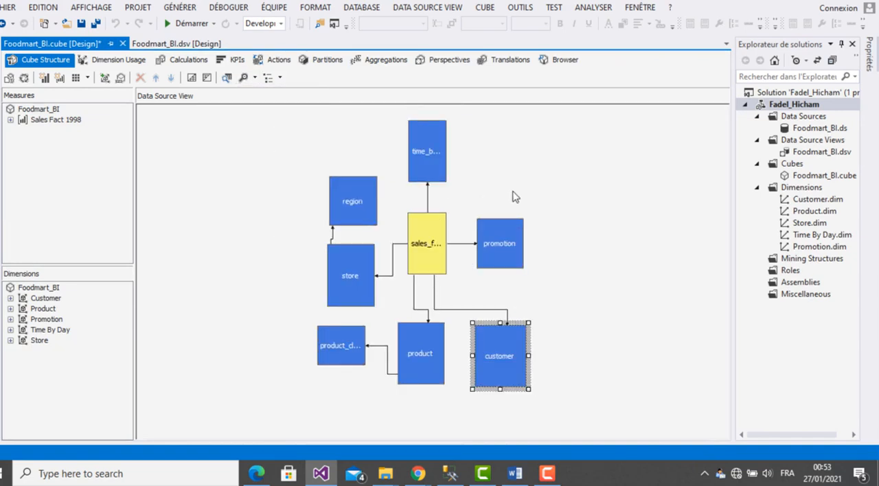
left_click(255, 77)
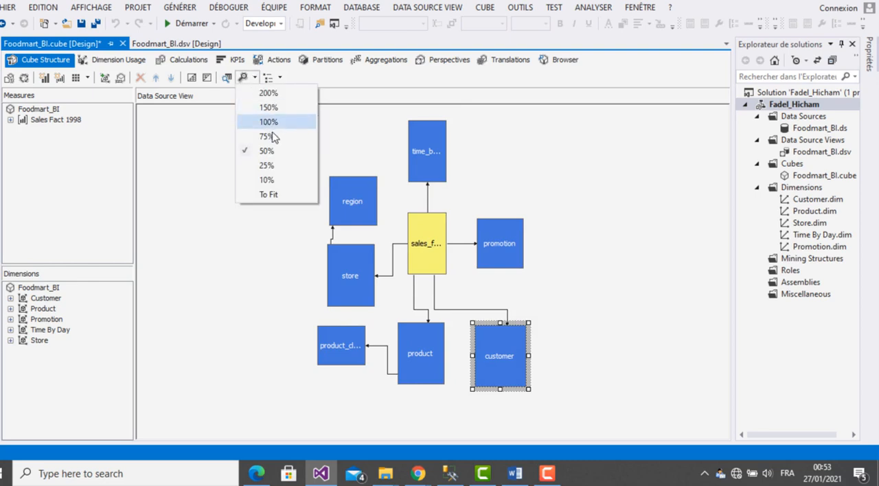
left_click(266, 122)
- Move the time_by_day table down toward the sales fact table and the promotion table slightly up
mouse_move(723, 287)
left_mouse_down()
mouse_move(726, 315)
mouse_move(724, 290)
left_mouse_up()
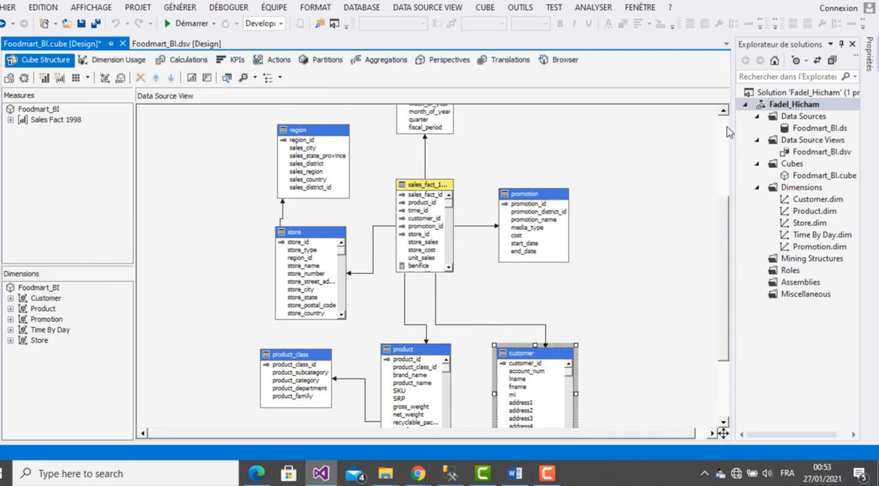
left_click(723, 111)
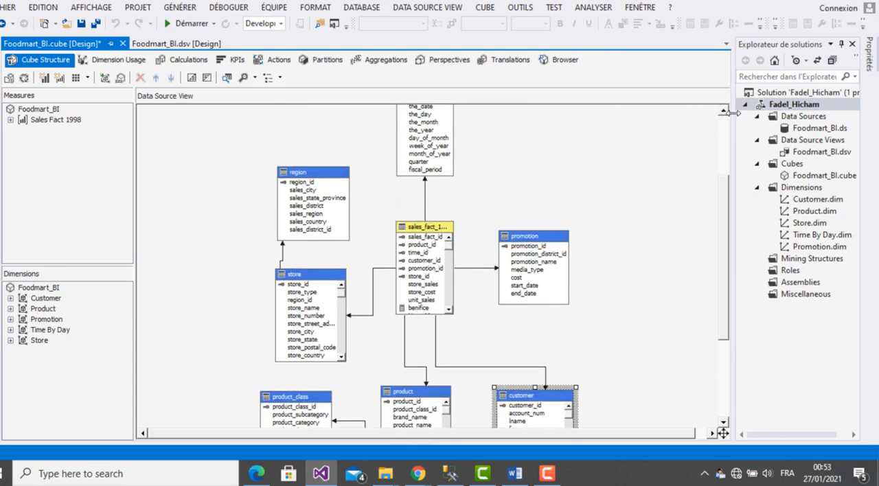
left_click(723, 111)
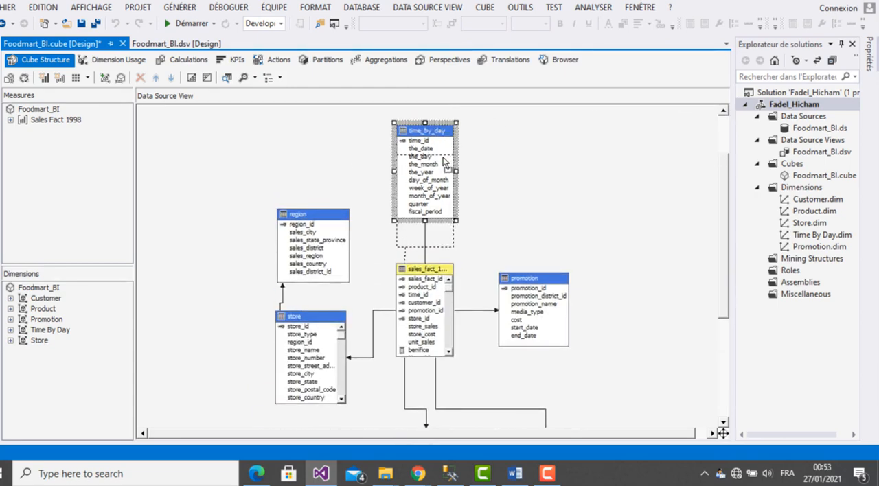
left_click_drag(443, 133, 444, 162)
left_click(538, 272)
left_click_drag(538, 271, 538, 271)
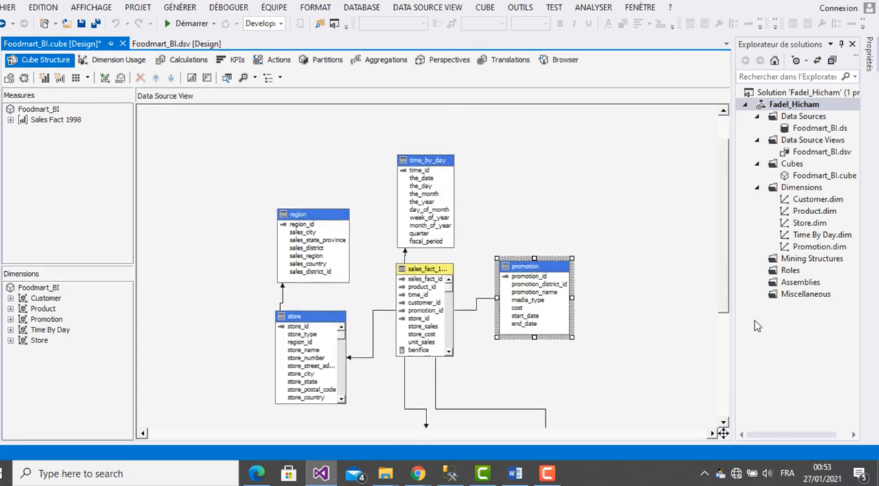
- Move the customer and product tables closer to the fact table, product_class to the lower left of store, and store slightly up
left_click_drag(727, 259, 726, 275)
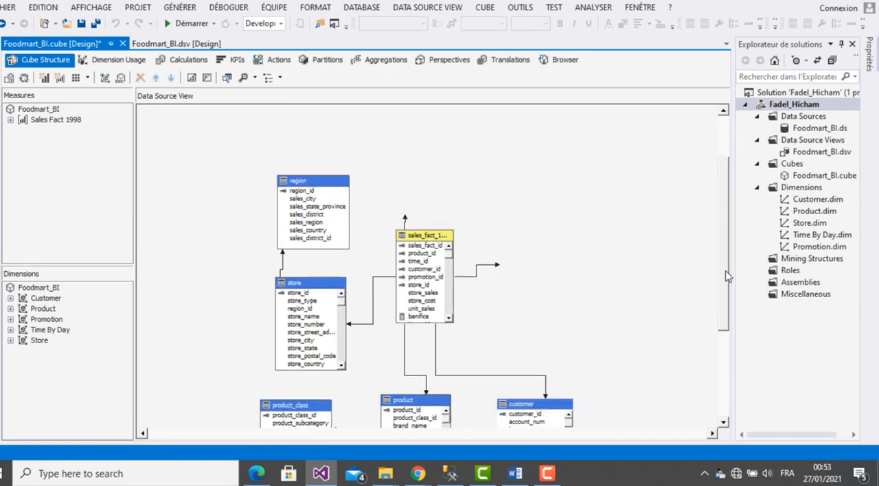
left_click_drag(552, 407, 575, 358)
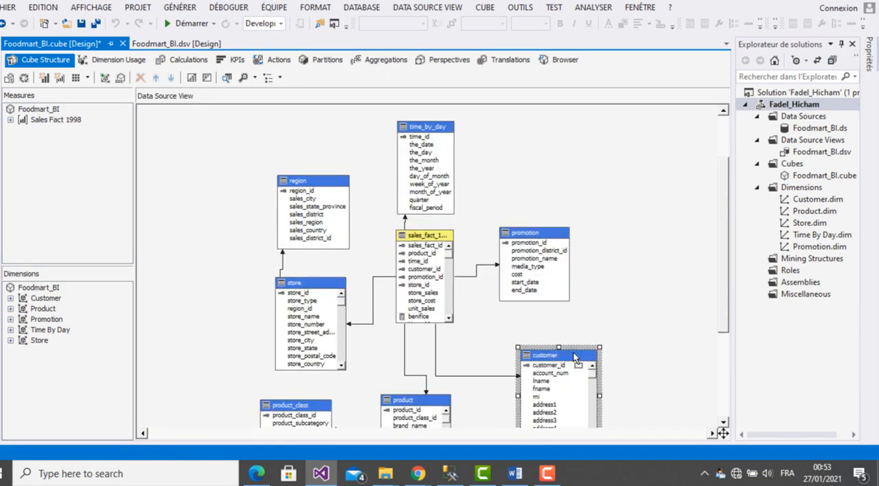
left_click_drag(431, 403, 430, 375)
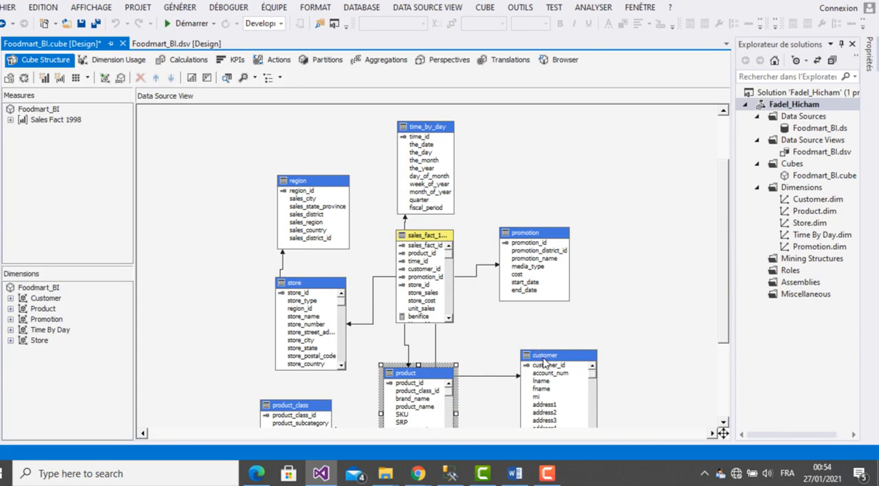
left_click_drag(545, 362, 548, 337)
left_click_drag(412, 375, 427, 360)
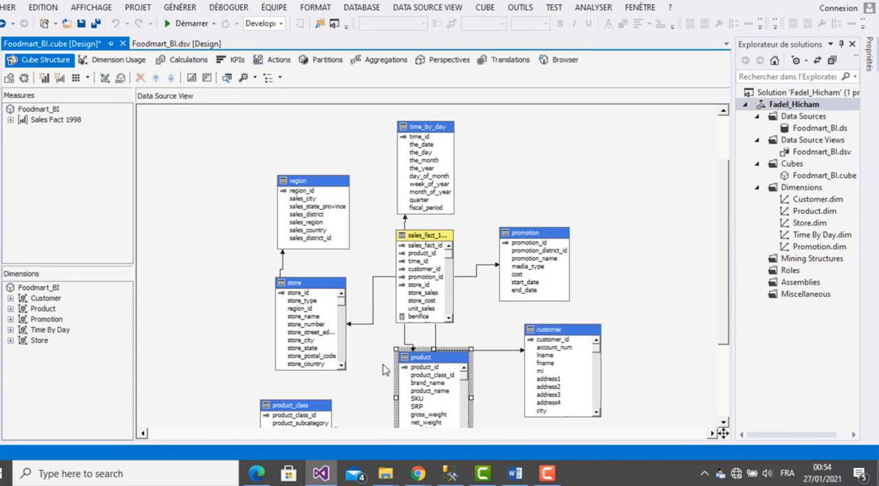
left_click_drag(320, 408, 257, 343)
left_click_drag(312, 290, 312, 278)
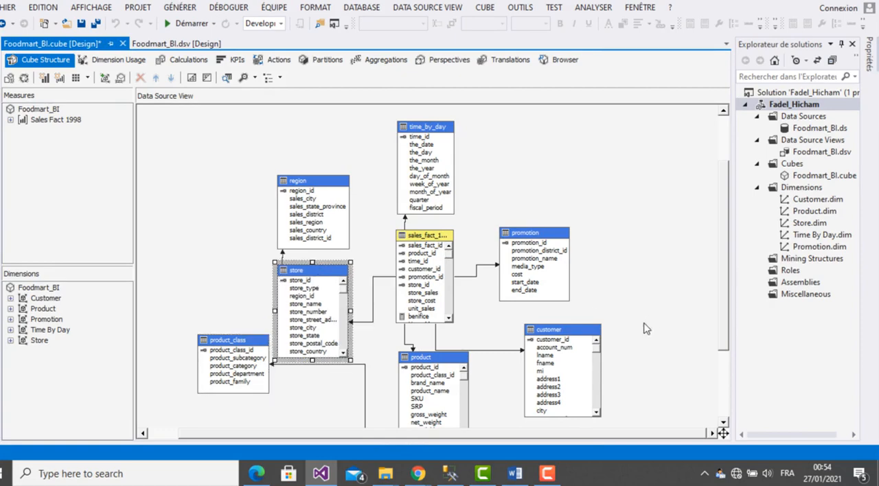
mouse_move(727, 313)
left_mouse_down()
mouse_move(727, 329)
mouse_move(727, 319)
left_mouse_up()
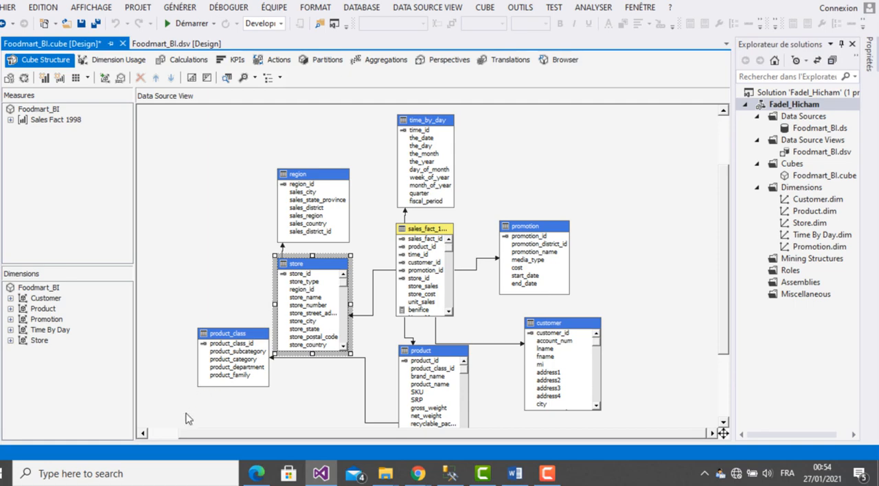
- Try to capture the cube diagram with the Capture d'écran et croquis app, and close the app
left_click(179, 473)
type("d")
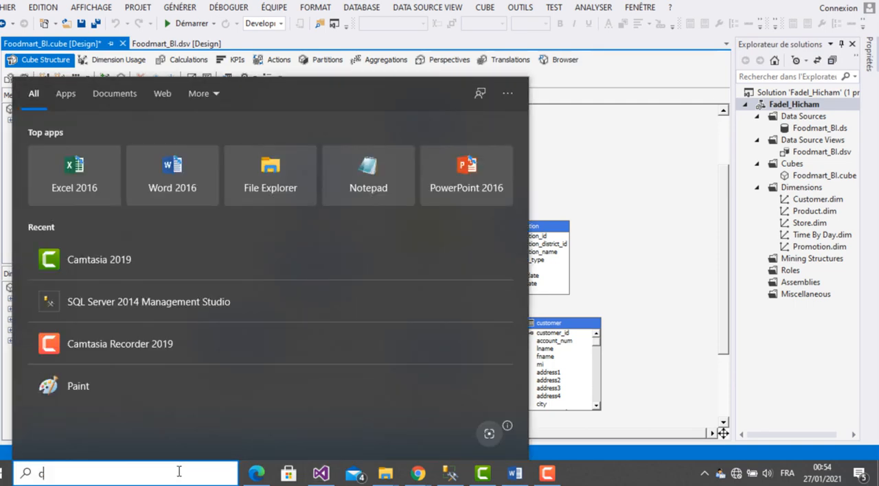
type("ap")
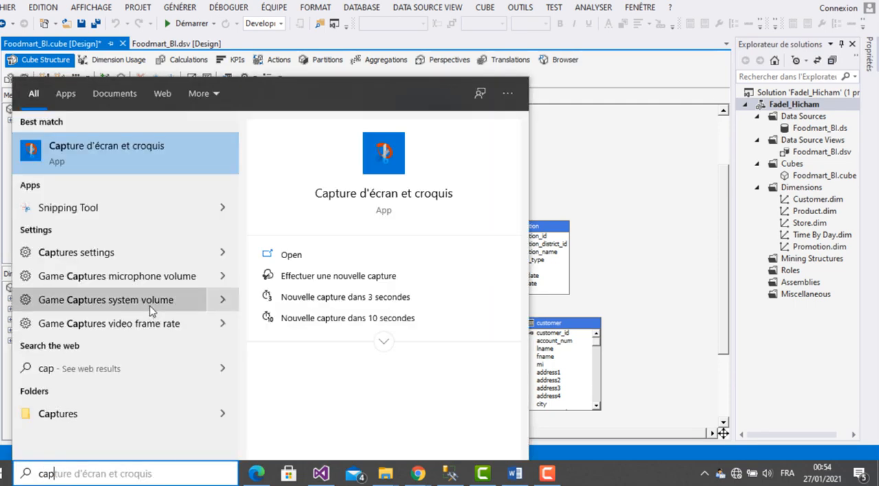
left_click(153, 153)
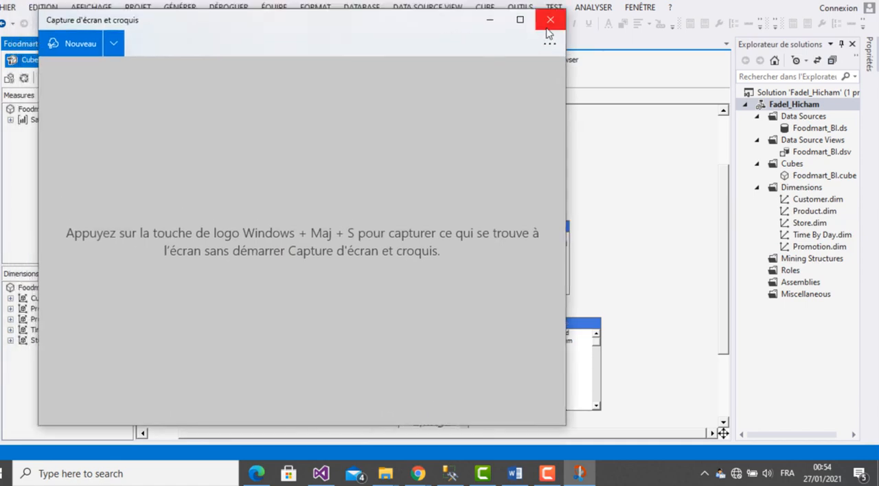
left_click(553, 22)
left_click(230, 133)
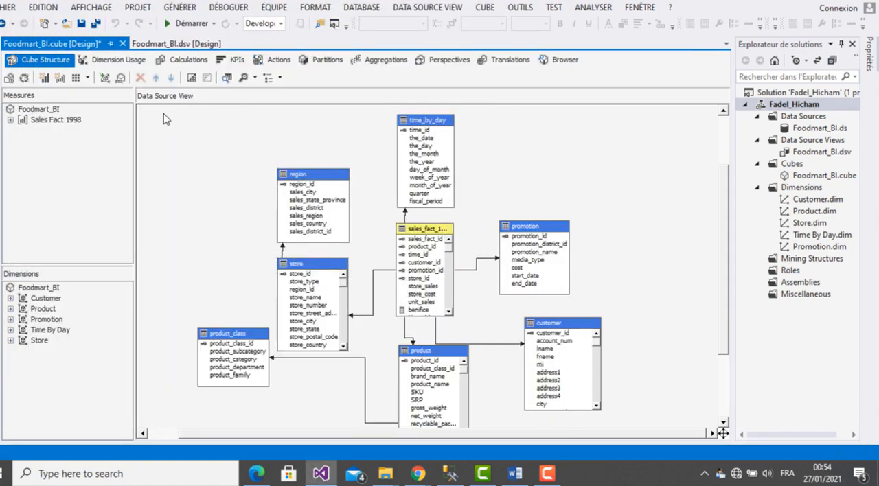
left_click_drag(163, 114, 670, 362)
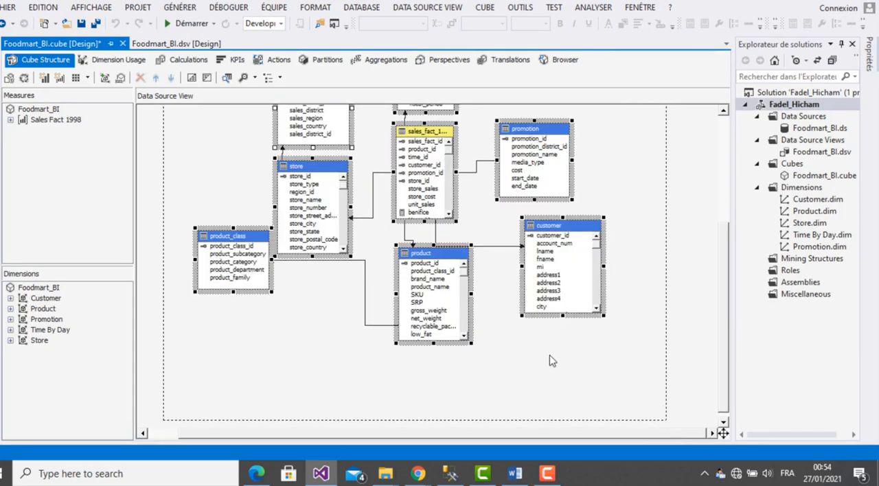
right_click(460, 377)
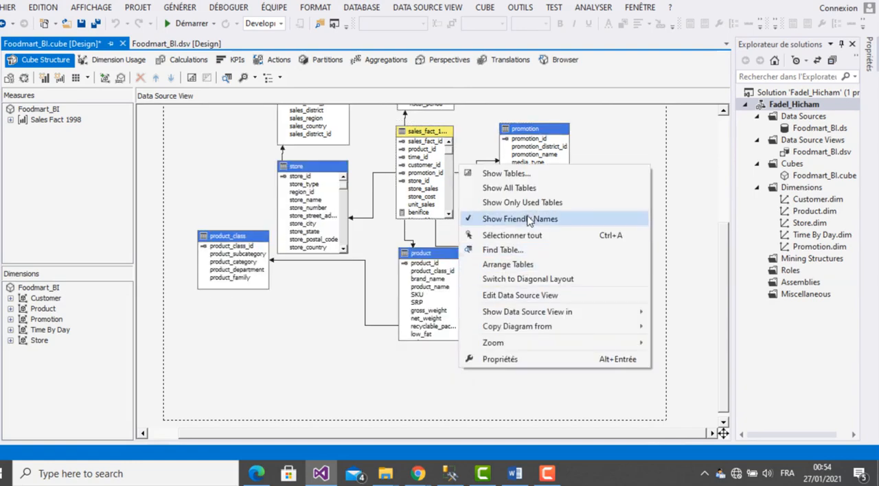
left_click(701, 351)
- Search Windows for PAINT and launch the Paint application
left_click_drag(725, 249, 725, 202)
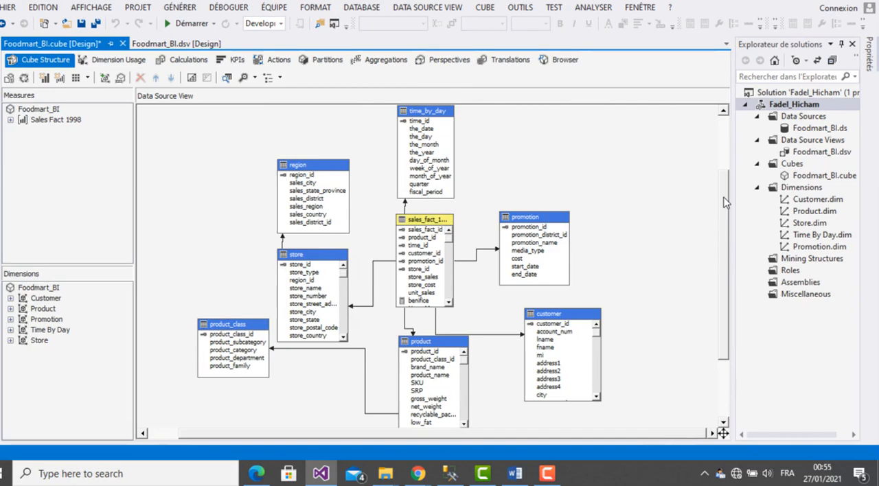
left_click(208, 473)
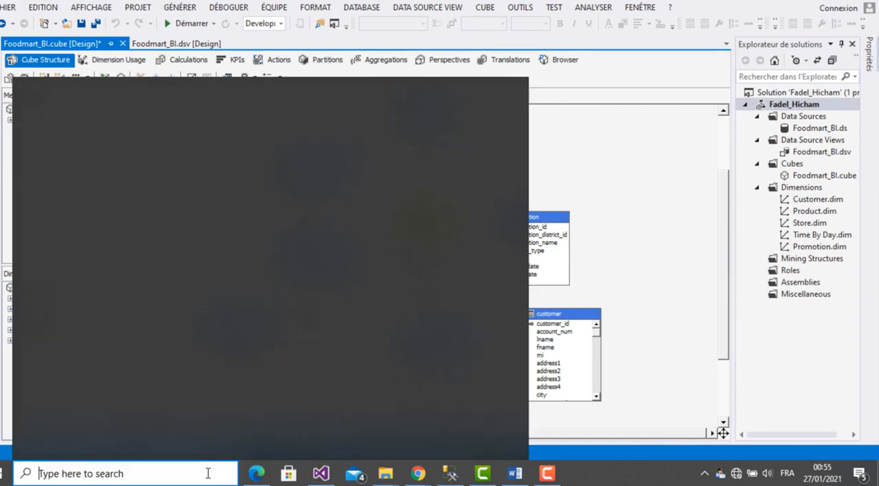
type("PAINT")
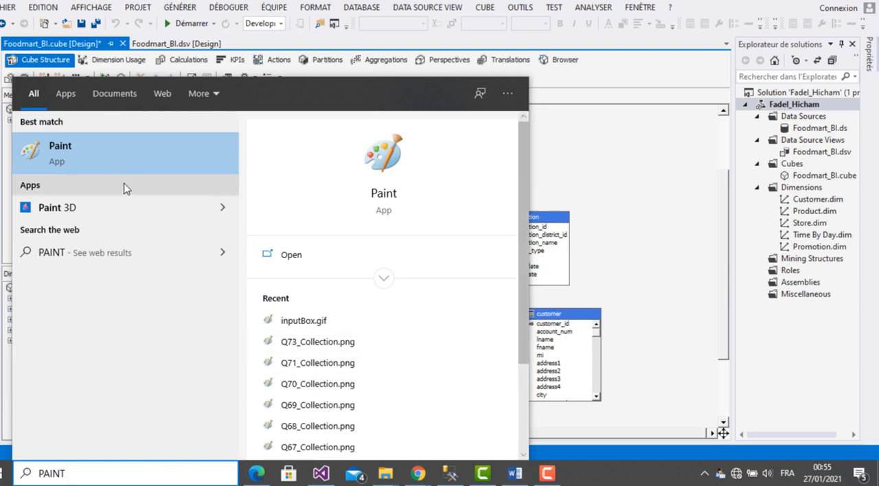
left_click(117, 146)
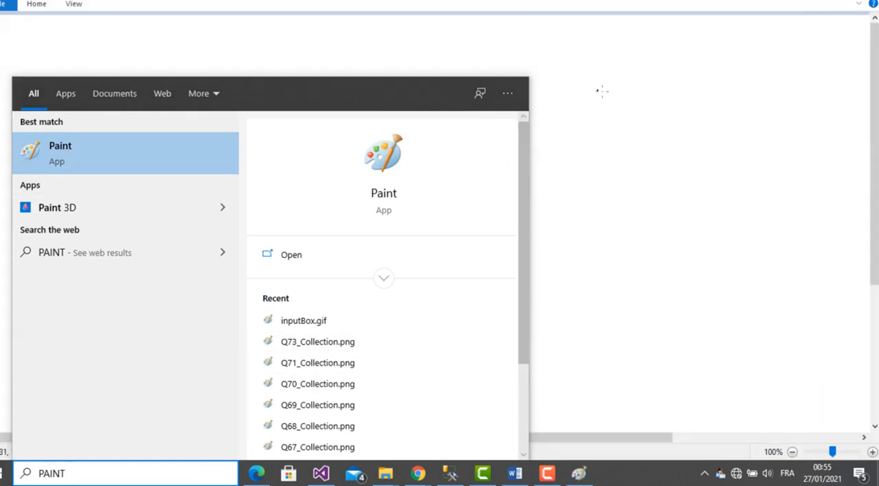
- Paste the screen capture into Paint and select the area of about 786 × 500 px around the cube diagram
key("ctrl+v")
left_click_drag(358, 180, 348, 127)
left_click(34, 6)
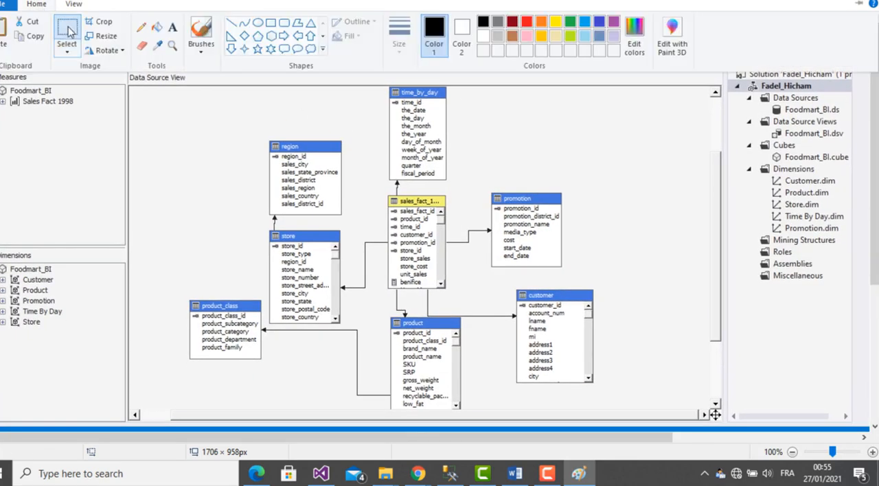
left_click(70, 31)
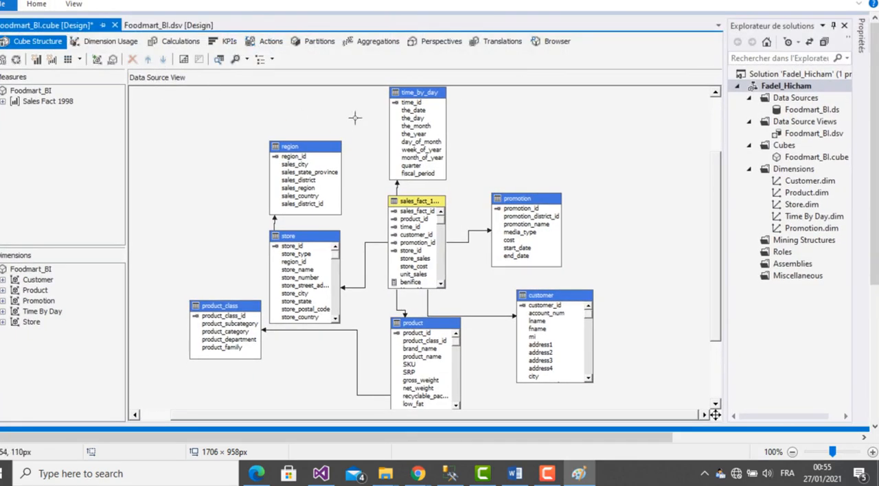
left_click_drag(151, 87, 670, 416)
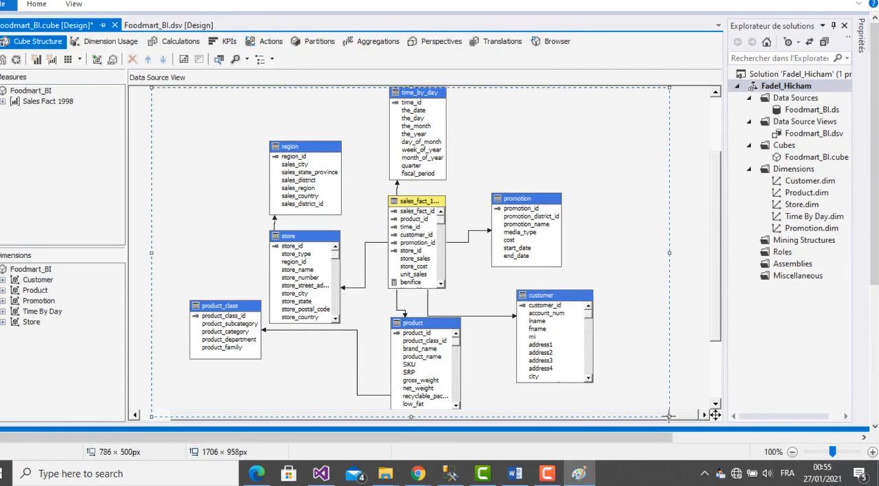
- Switch to the Word report and insert the selected cube diagram under question 1
left_click(514, 474)
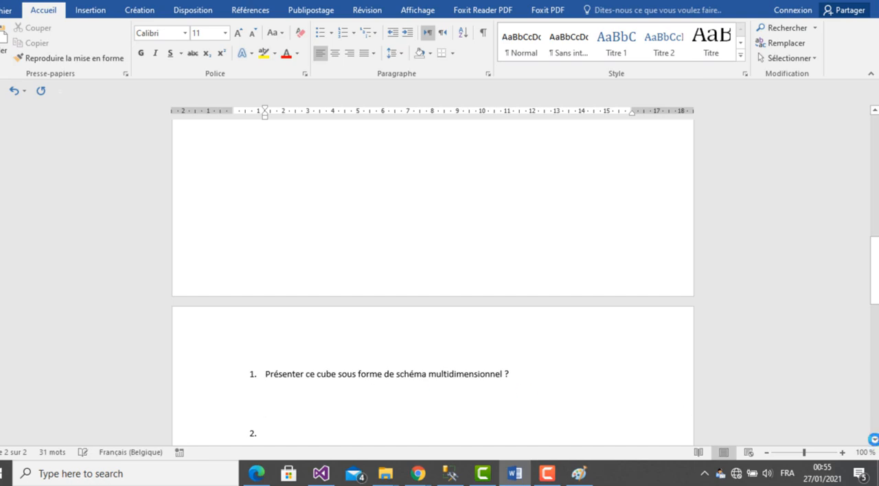
left_click(875, 441)
left_click(876, 441)
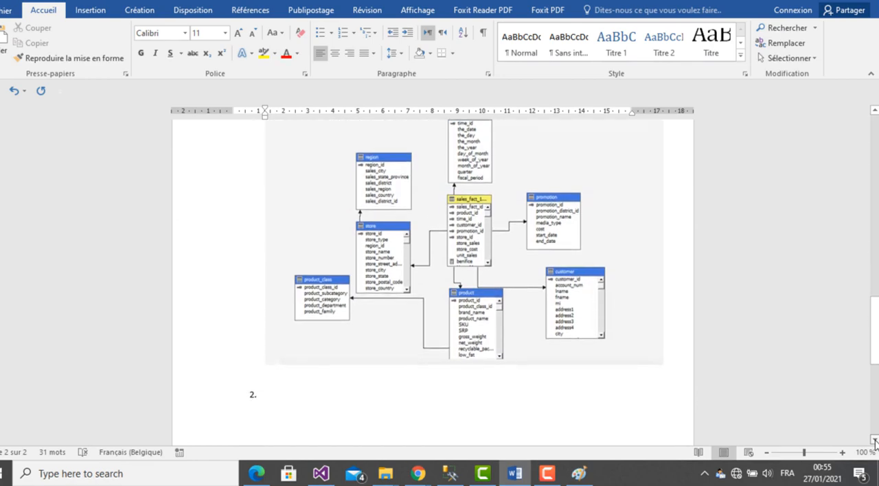
- Copy question 2, on browsing the cube with Excel, from the assignment PDF into item 2 of the Word report
left_click(257, 474)
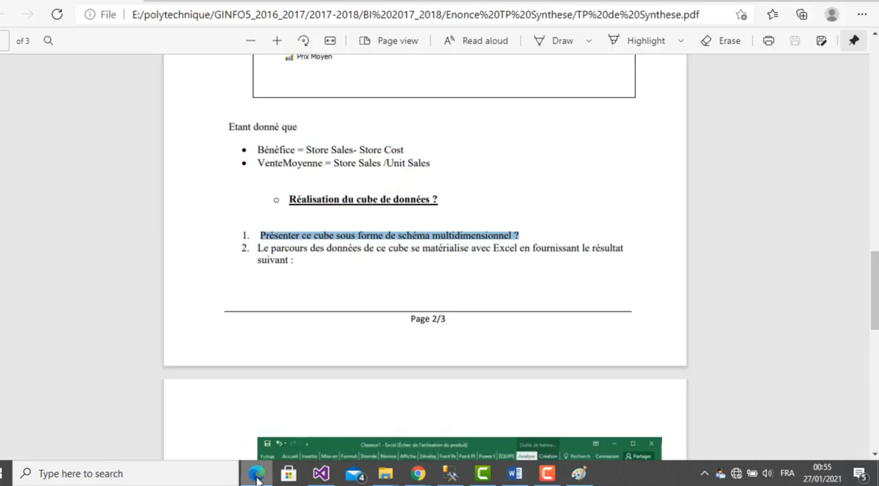
left_click_drag(260, 253, 292, 259)
key("ctrl+c")
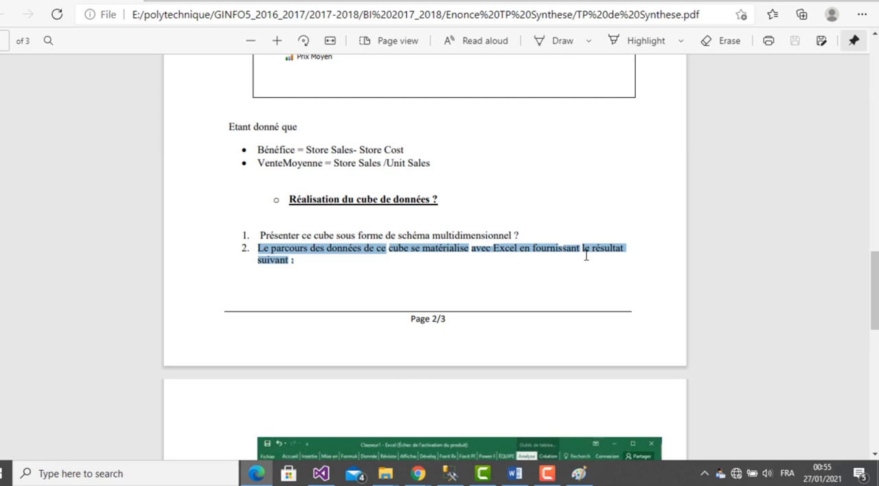
left_click(514, 474)
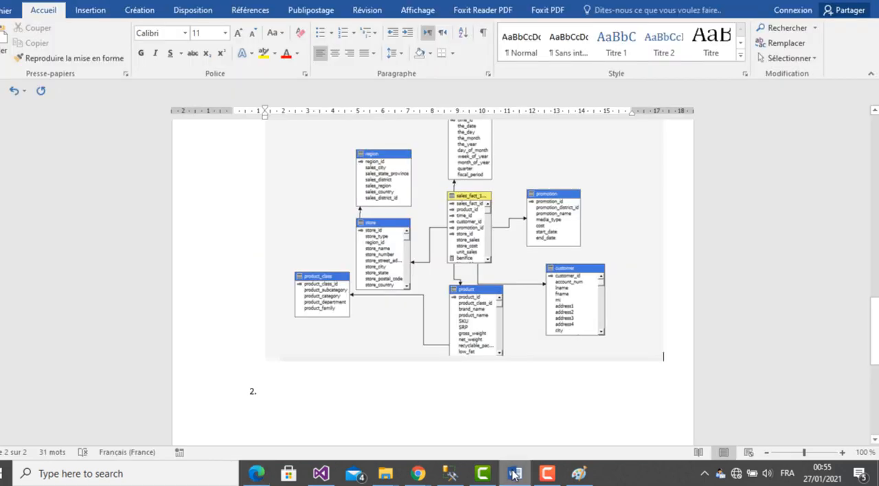
left_click(358, 391)
key("ctrl+v")
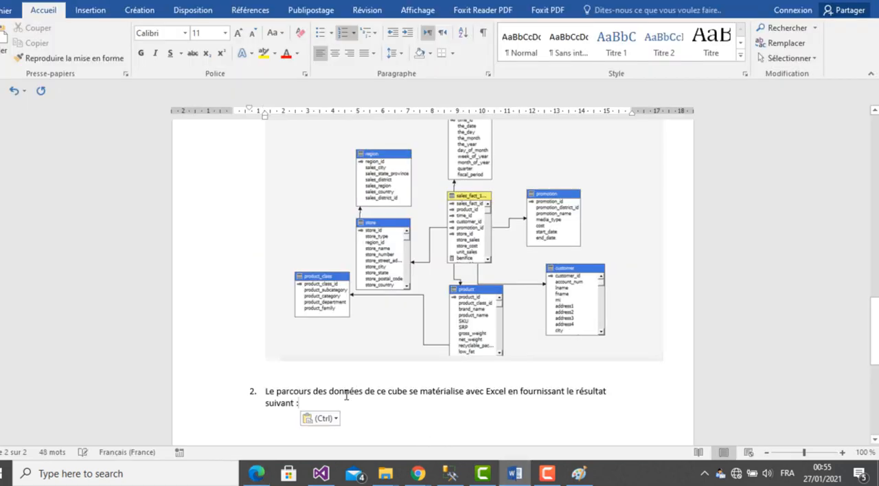
- Add blank unnumbered lines below question 2 for its answer
key("Return")
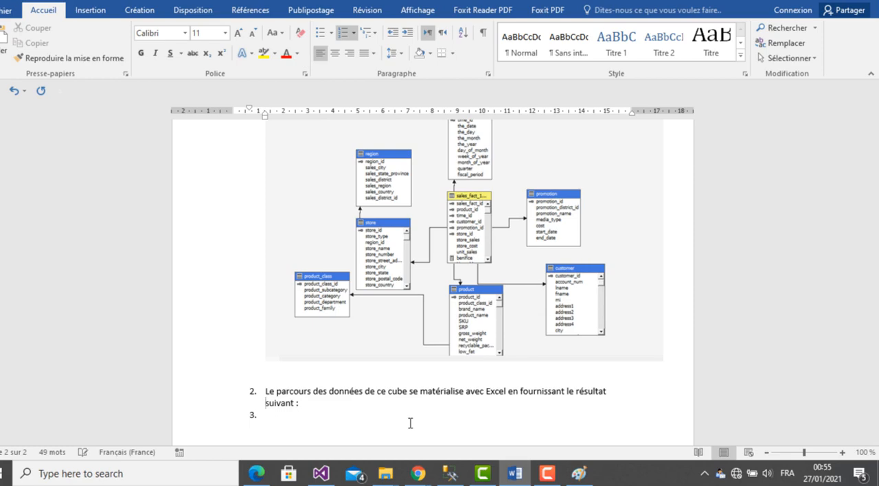
key("BackSpace")
key("Return")
key("Return")
key("Return")
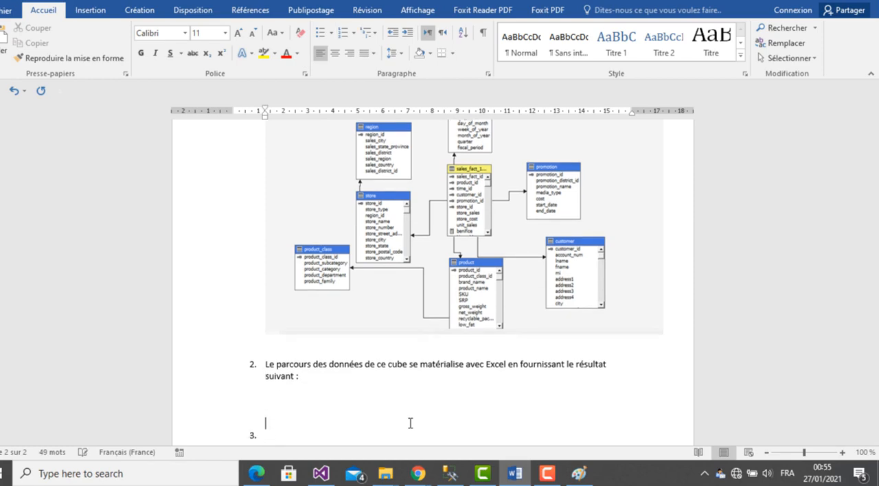
- Switch to Visual Studio and browse the Foodmart_BI cube from the Fadel_Hicham solution
left_click(450, 474)
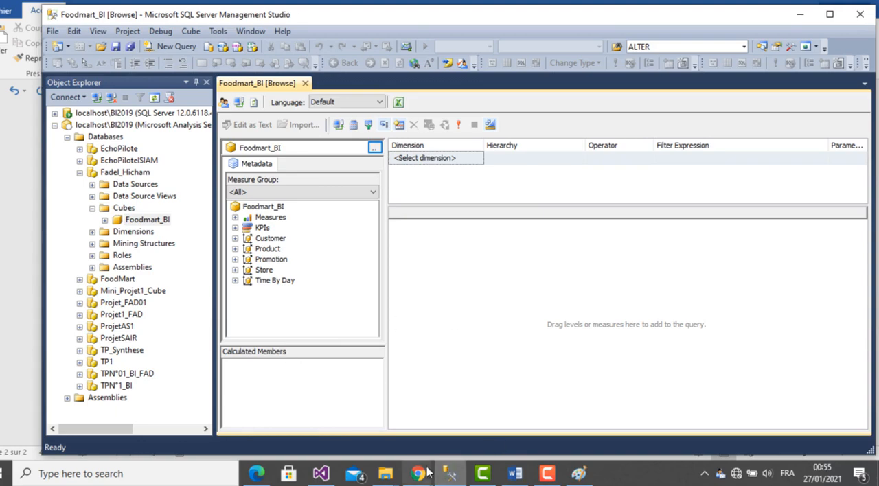
left_click(321, 474)
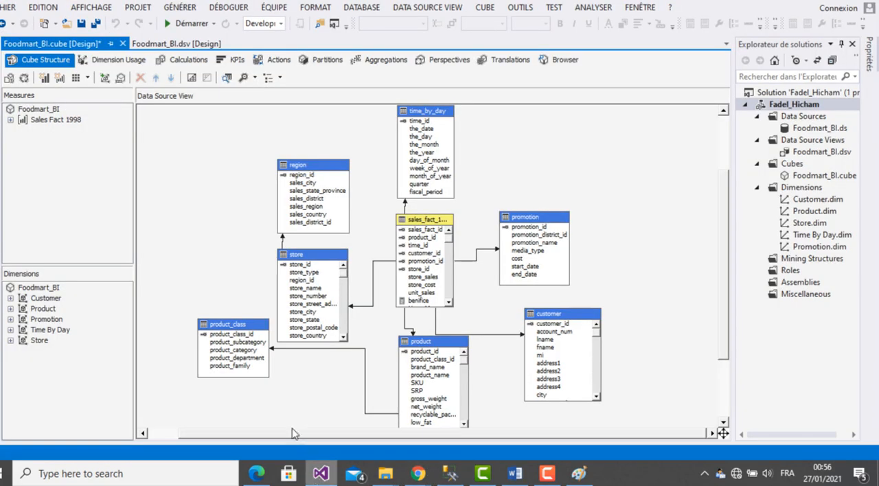
right_click(794, 177)
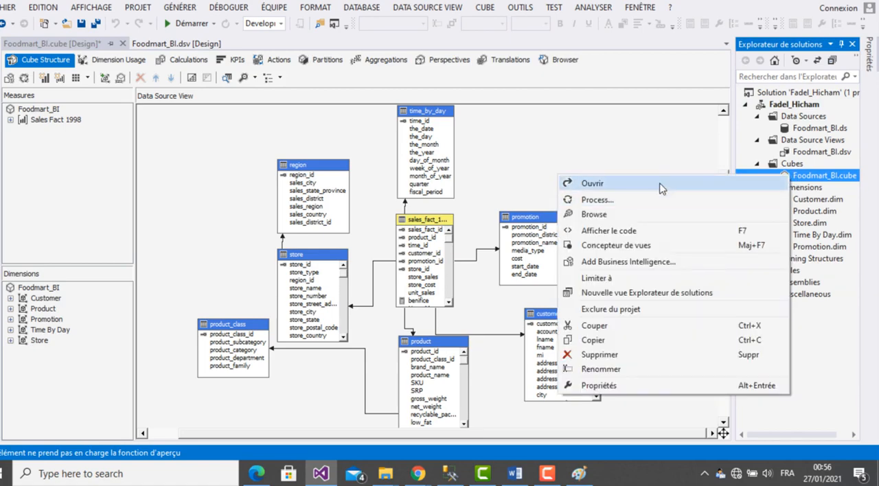
left_click(640, 218)
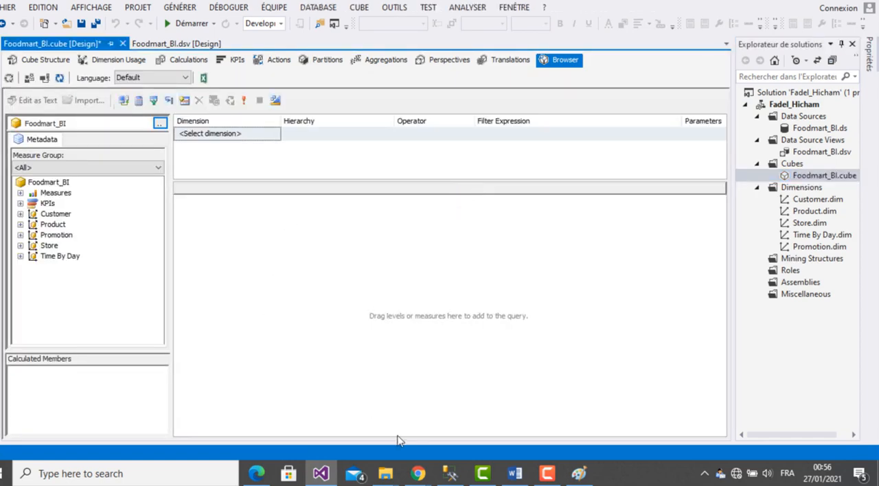
left_click(450, 474)
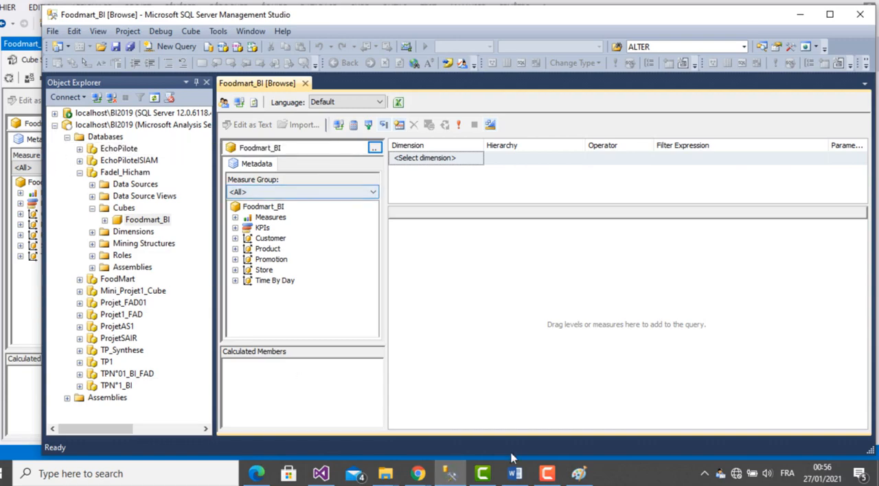
left_click(321, 474)
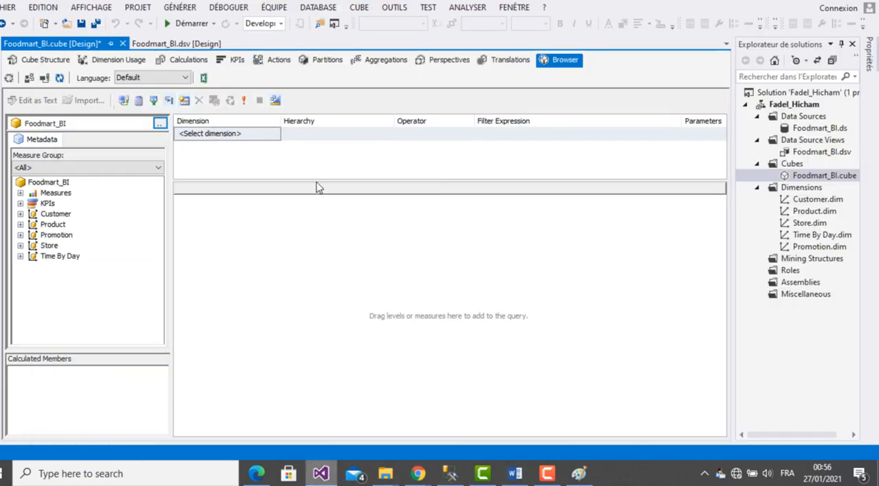
- Analyze the cube in Excel, enabling data connections, dismissing the Office activation wizard and widening the Excel window
left_click(203, 78)
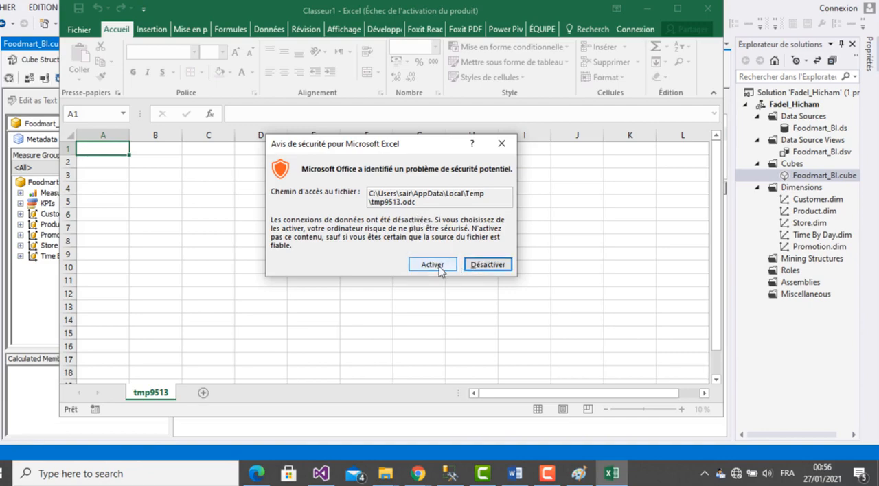
left_click(440, 266)
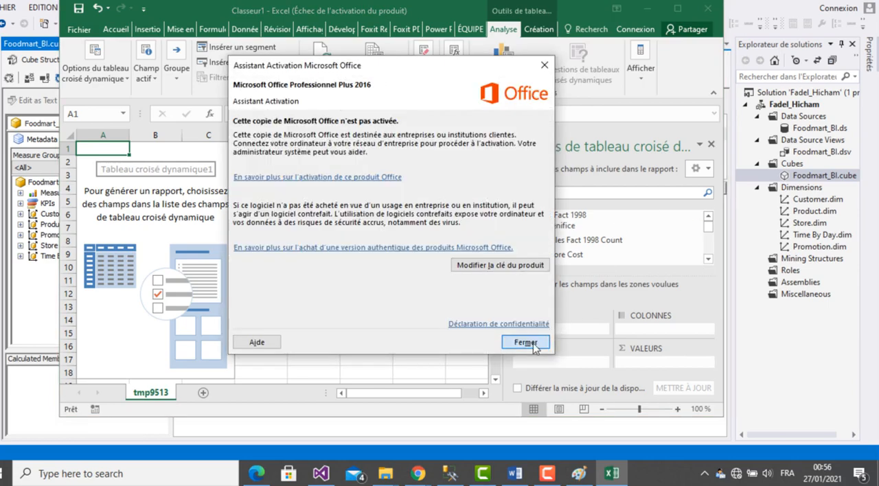
left_click(529, 343)
left_click_drag(725, 262, 785, 261)
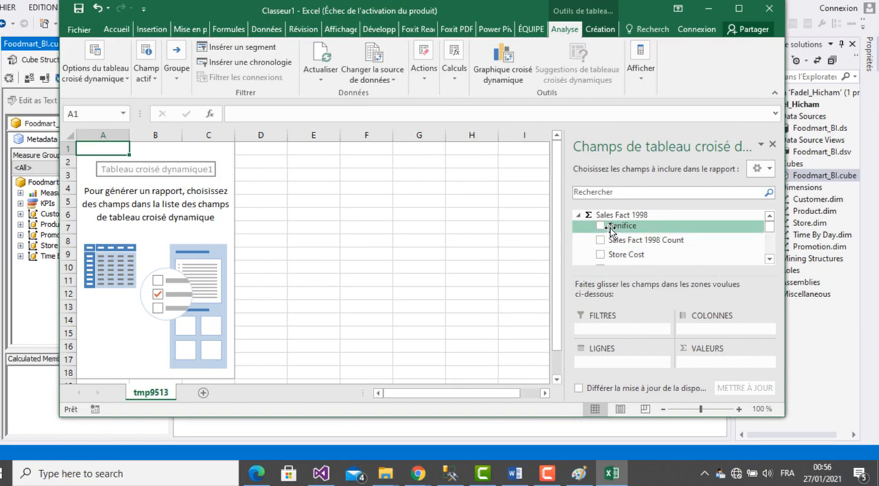
- Set up the pivot table with Benifice as the value and the customer Country field as rows
left_click_drag(613, 226, 705, 362)
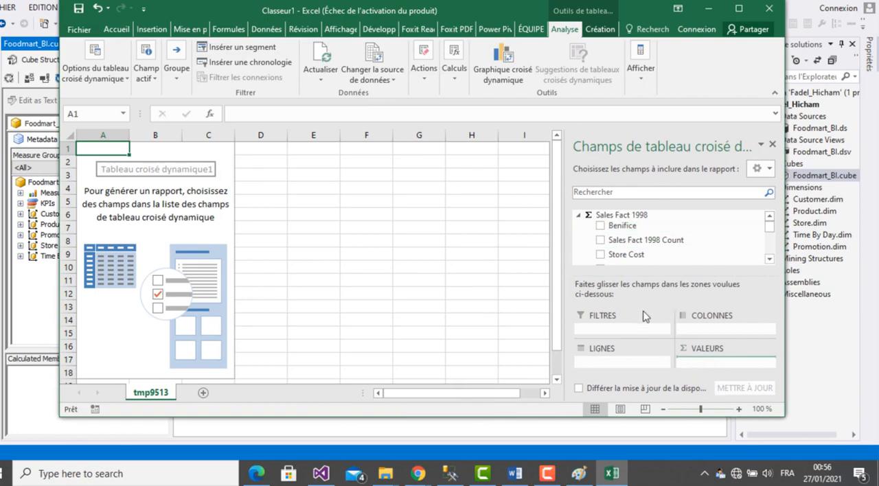
left_click(578, 216)
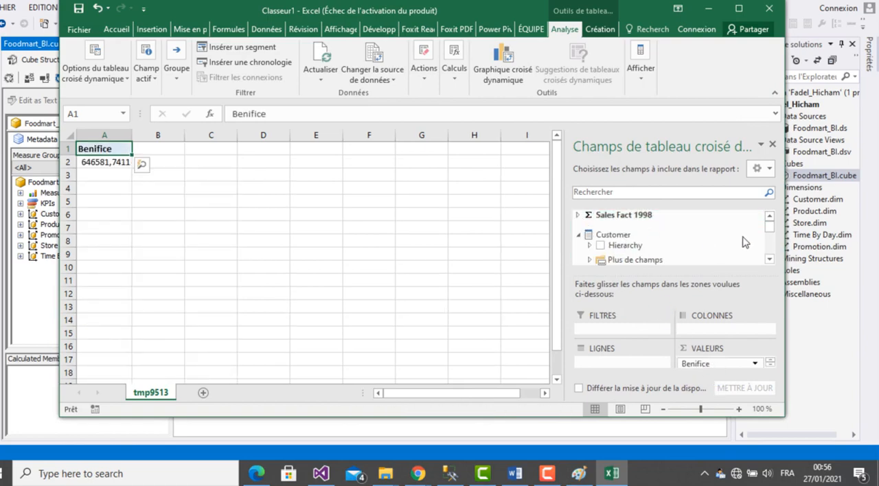
left_click(770, 260)
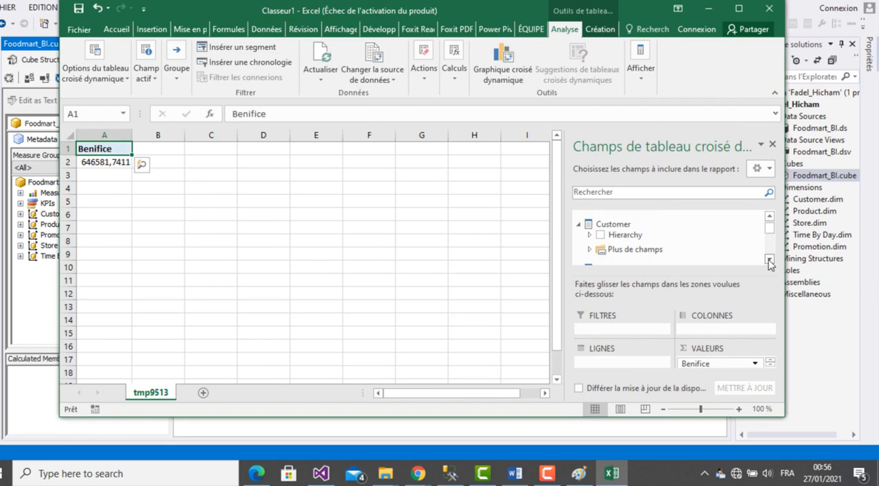
left_click(590, 249)
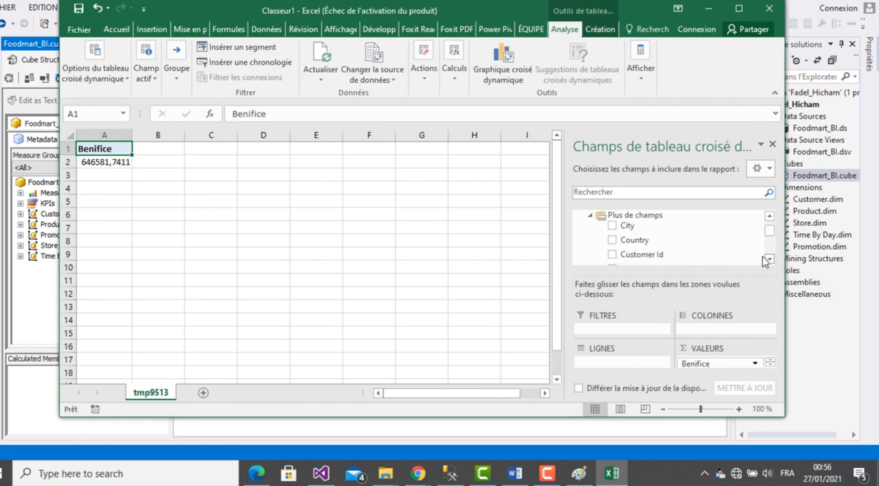
left_click_drag(653, 241, 634, 364)
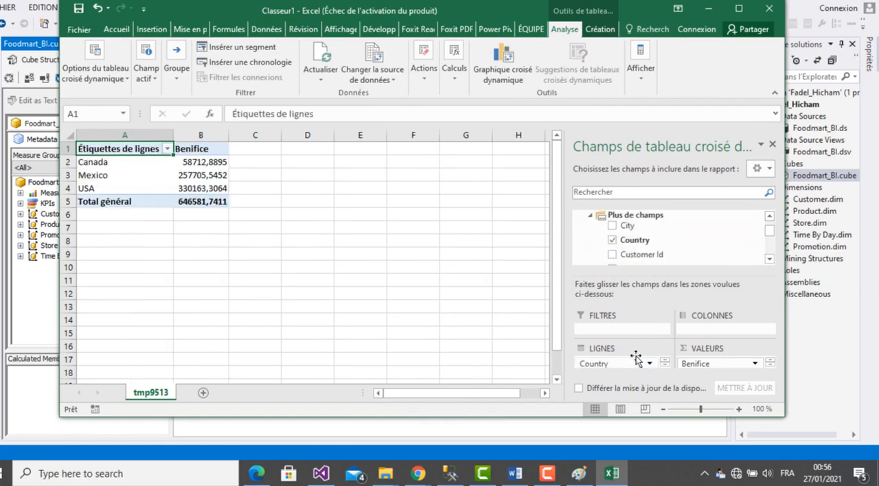
- Add the Product Family field from the Product dimension as the pivot table's columns
left_click(769, 216)
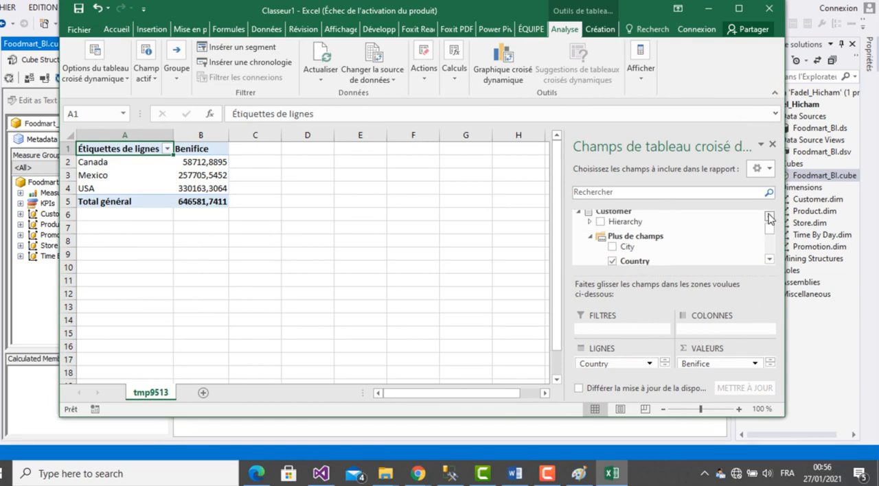
left_click(579, 212)
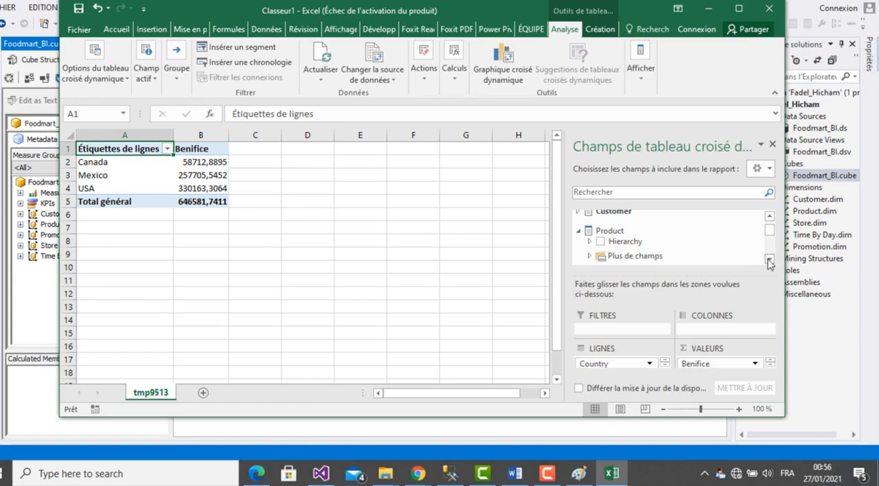
left_click(770, 259)
left_click(769, 259)
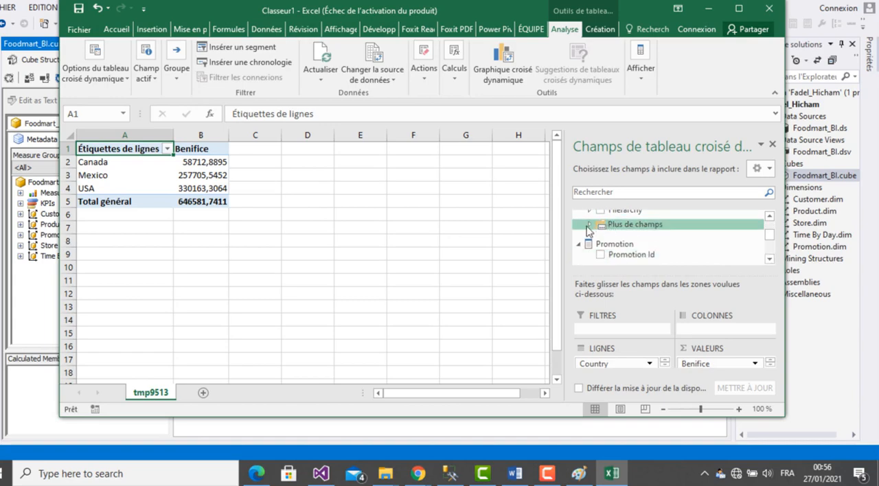
left_click(589, 226)
left_click_drag(659, 257, 721, 333)
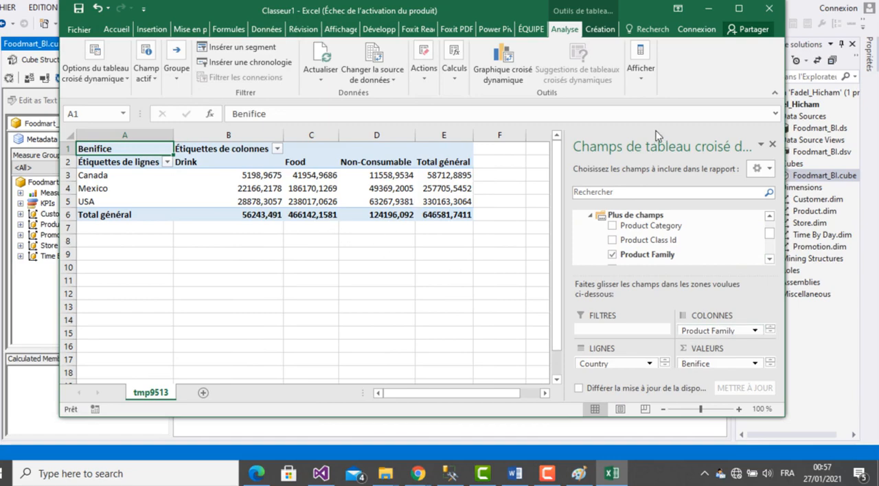
- Close the pivot table field list and shrink the Excel window in height and width around the pivot table
left_click(773, 144)
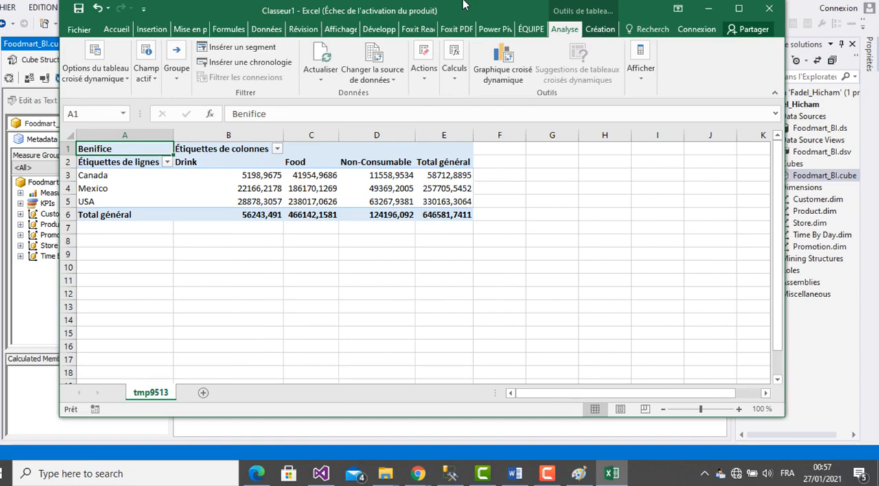
left_click_drag(462, 4, 470, 69)
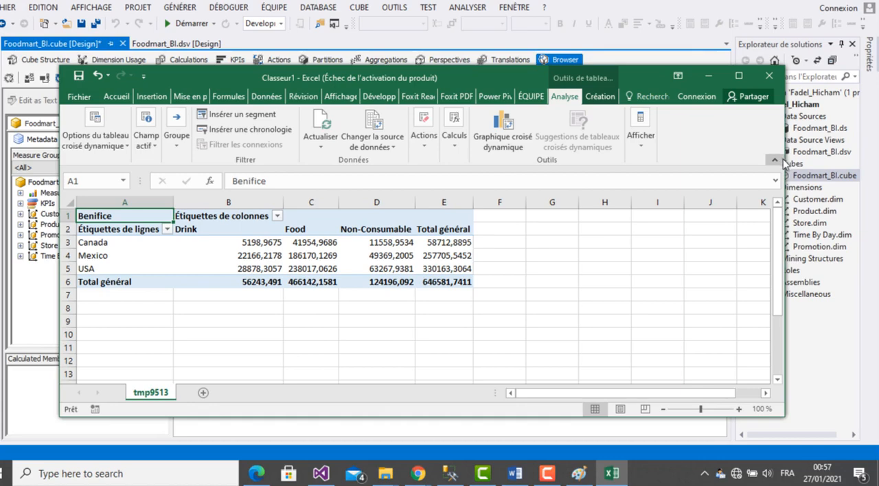
left_click_drag(786, 164, 549, 184)
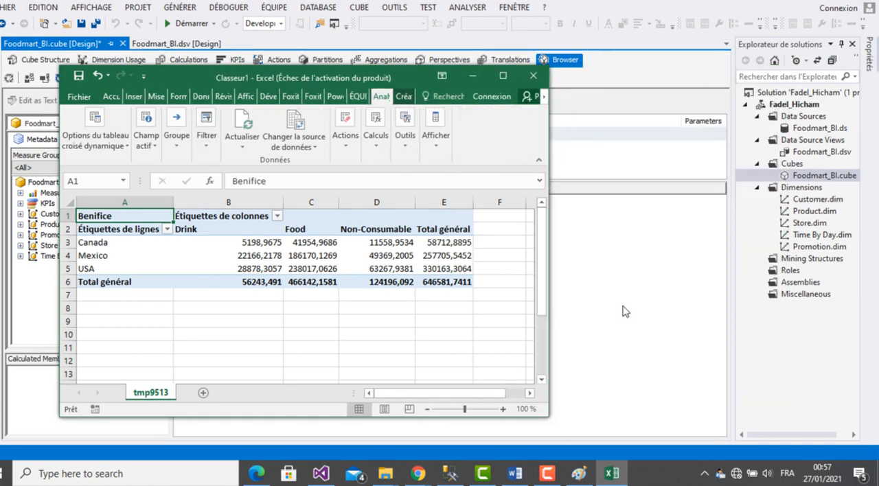
- Paste the screenshot into Paint and copy only the Excel window area with the pivot table, about 738 × 535 px
left_click(579, 474)
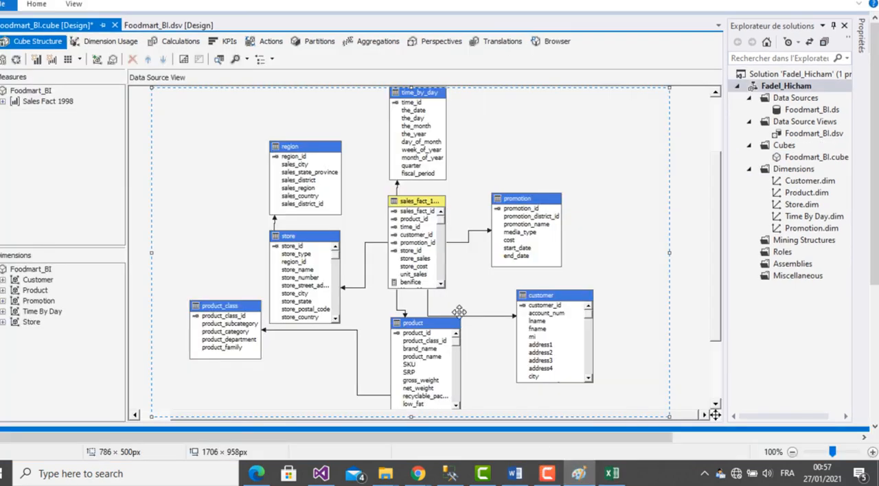
key("ctrl+v")
left_click_drag(420, 279, 460, 234)
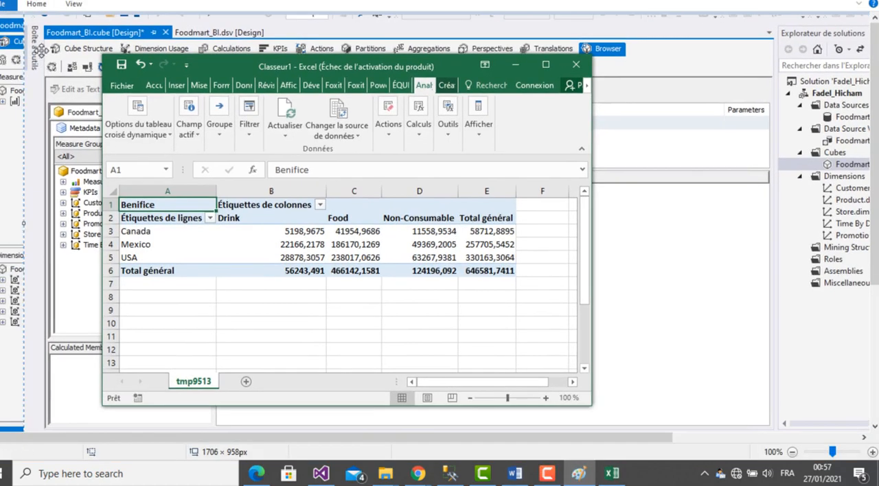
left_click(37, 4)
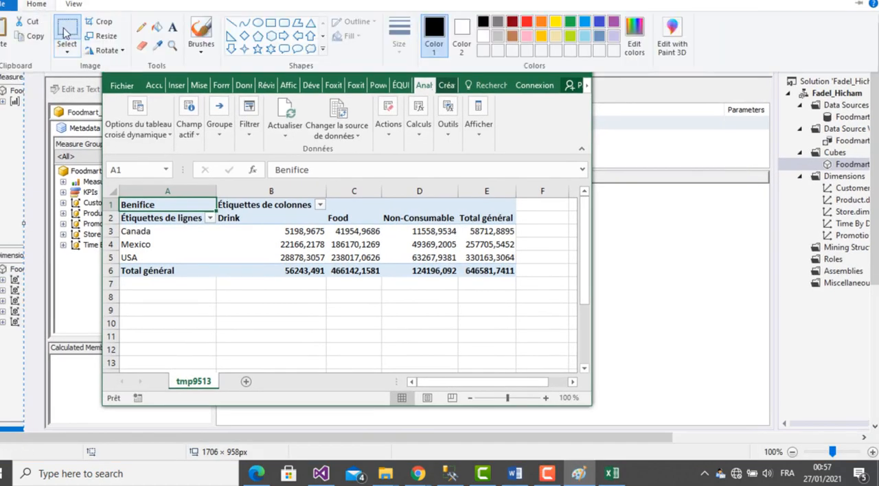
left_click(66, 31)
mouse_move(103, 54)
left_mouse_down()
mouse_move(296, 69)
mouse_move(550, 132)
mouse_move(557, 256)
mouse_move(590, 407)
left_mouse_up()
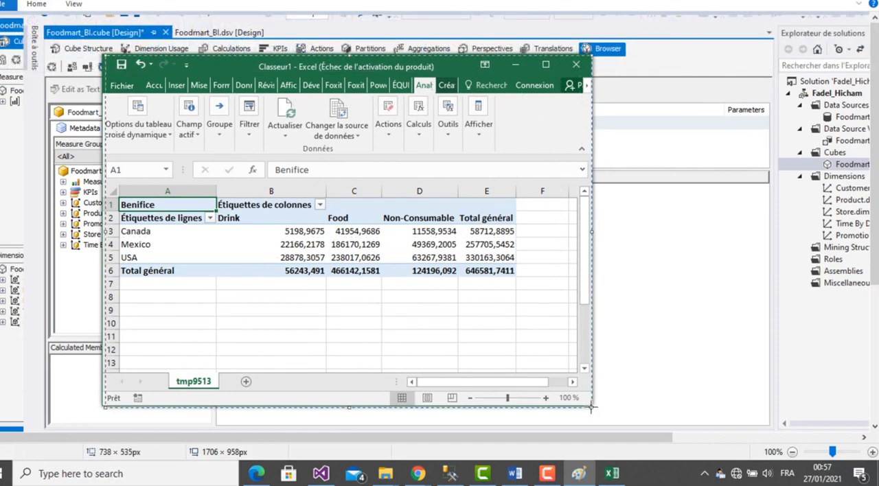
- Insert the copied pivot table image into the Word report under question 2 and add a line after it
left_click(514, 474)
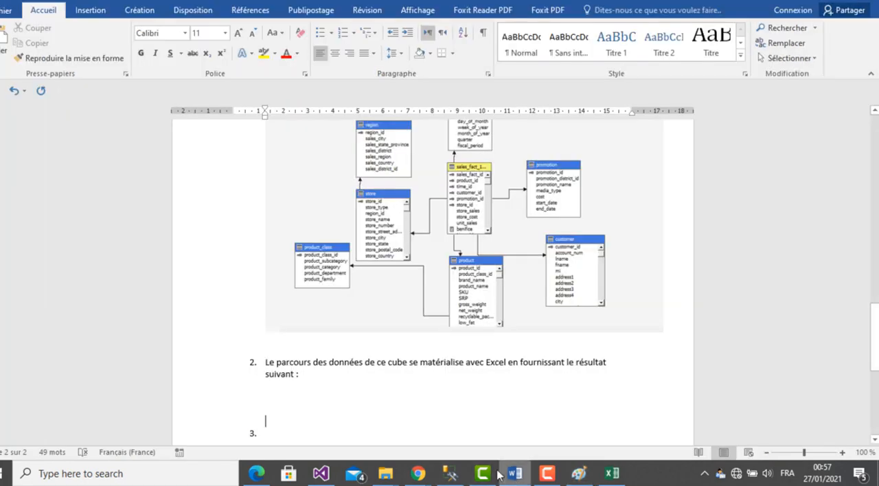
left_click(356, 401)
key("ctrl+v")
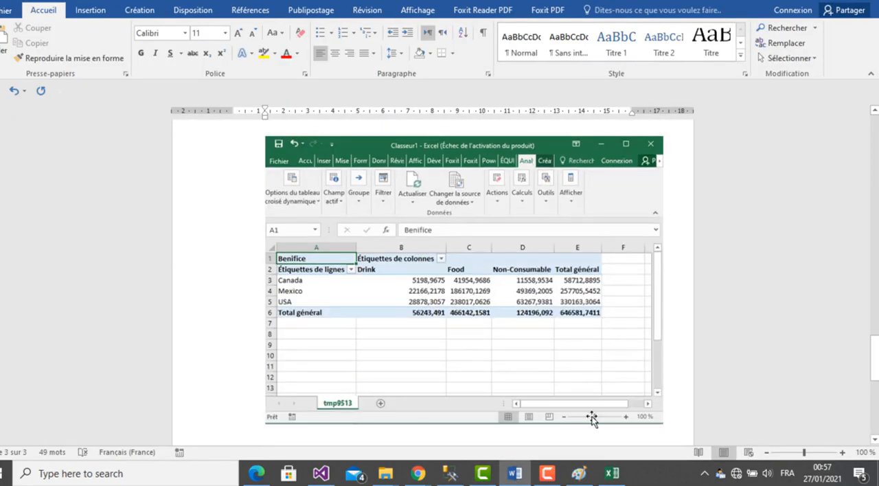
key("Return")
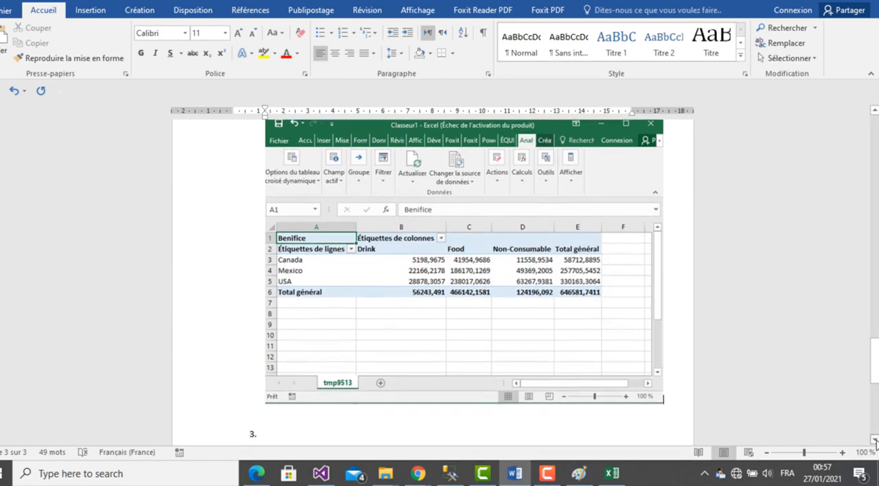
- Copy the heading "A. Répondre aux requêtes suivantes :" from the assignment PDF into the Word report in place of the empty item 3
left_click(256, 474)
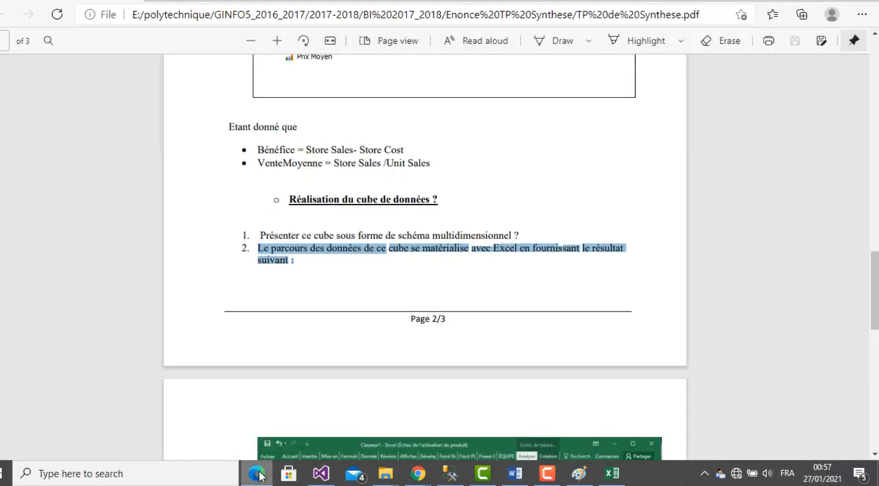
left_click(299, 405)
scroll(300, 405, "down", 8)
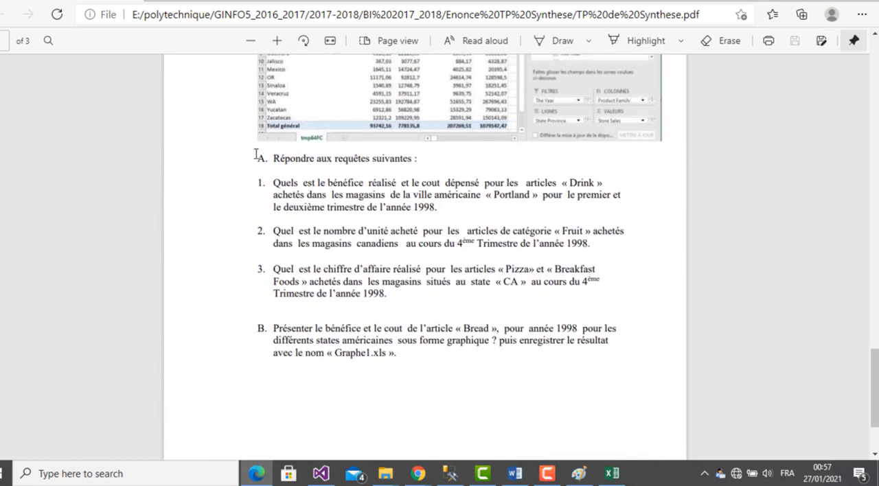
left_click_drag(253, 163, 426, 161)
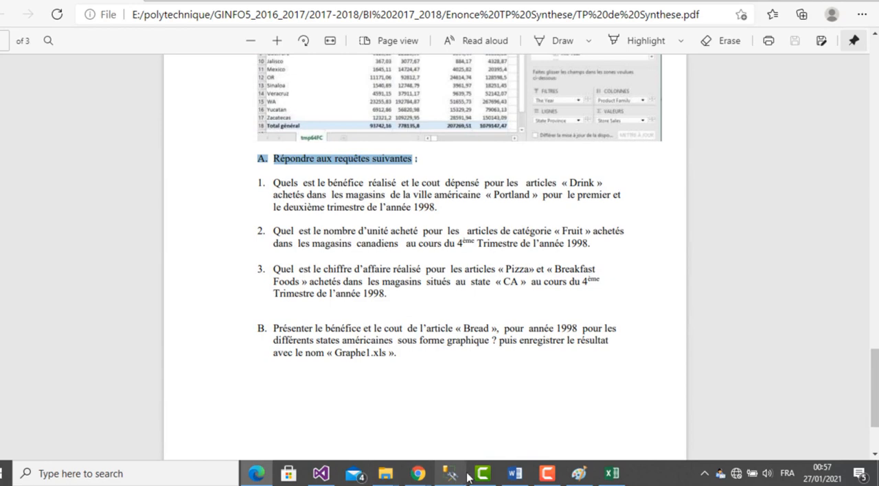
left_click(515, 474)
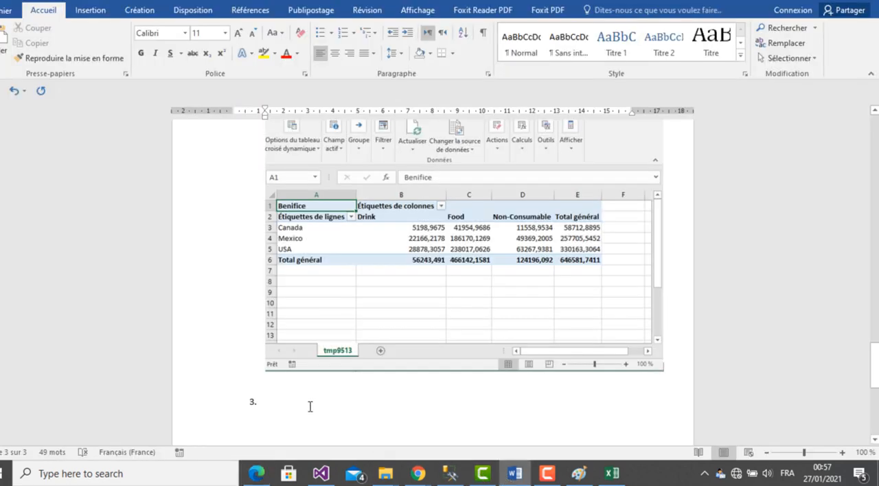
key("BackSpace")
type("A. Répondre aux requêtes suivantes :")
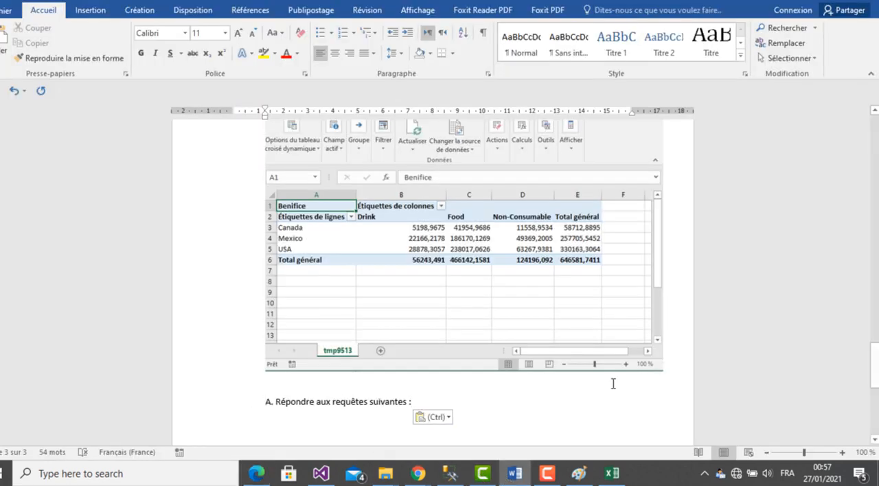
- Start a numbered list under heading A and paste the PDF's question 1 about "Drink" articles in "Portland" as its first item
key("Return")
key("BackSpace")
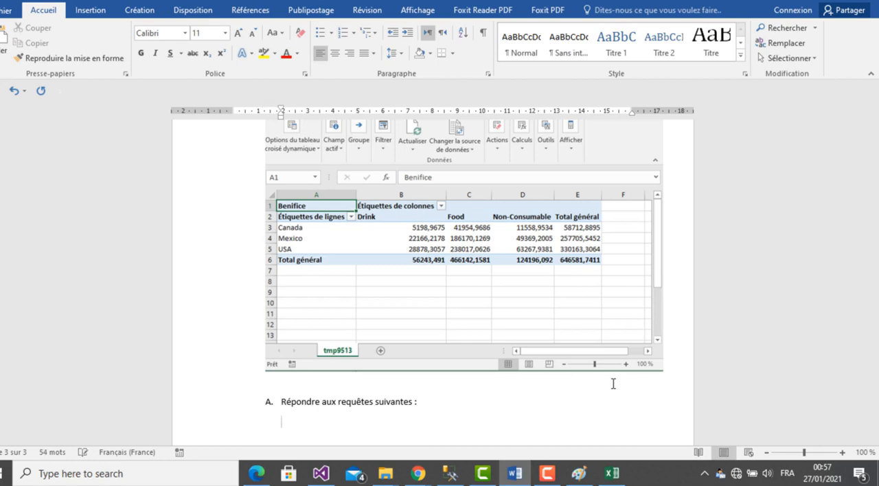
type("1.")
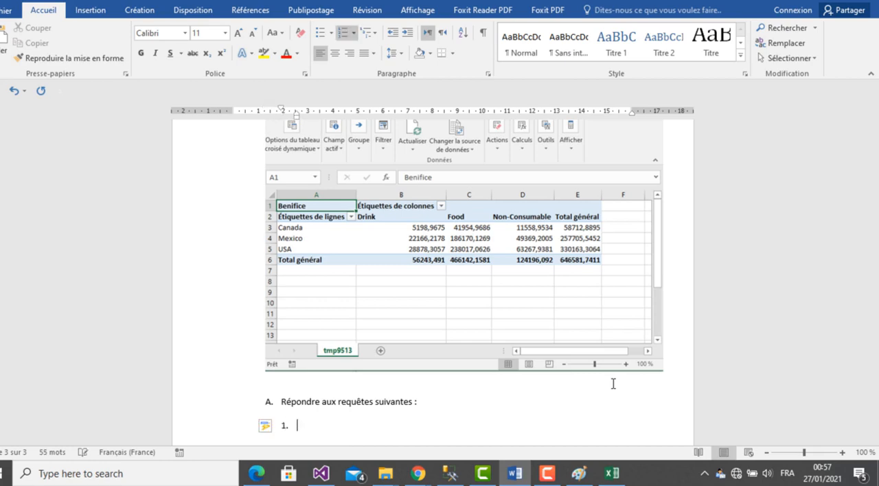
left_click(269, 476)
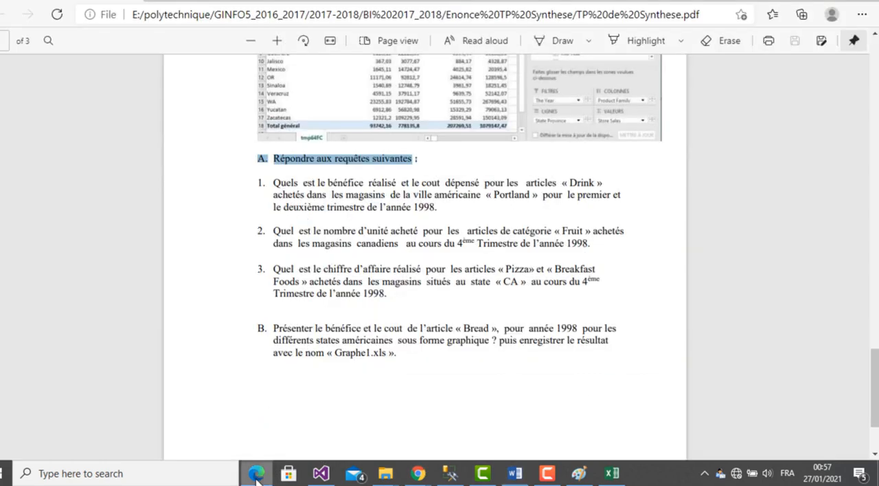
left_click_drag(273, 178, 440, 207)
key("ctrl+c")
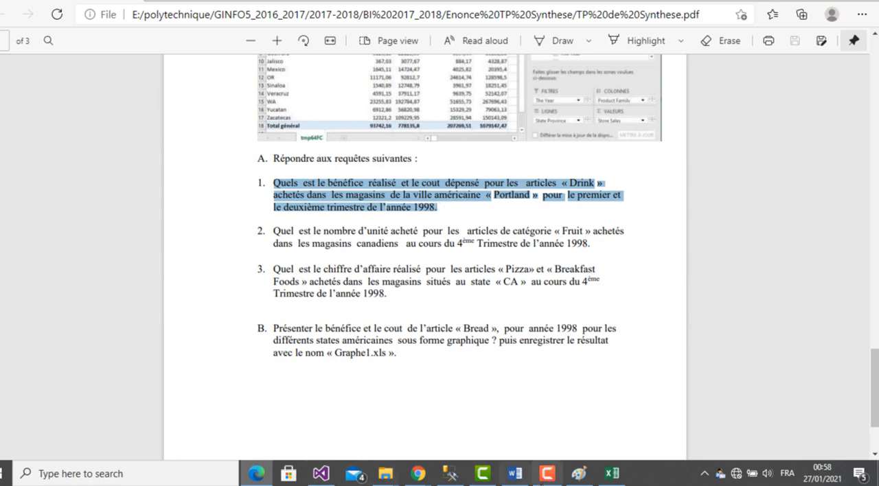
left_click(516, 474)
key("ctrl+v")
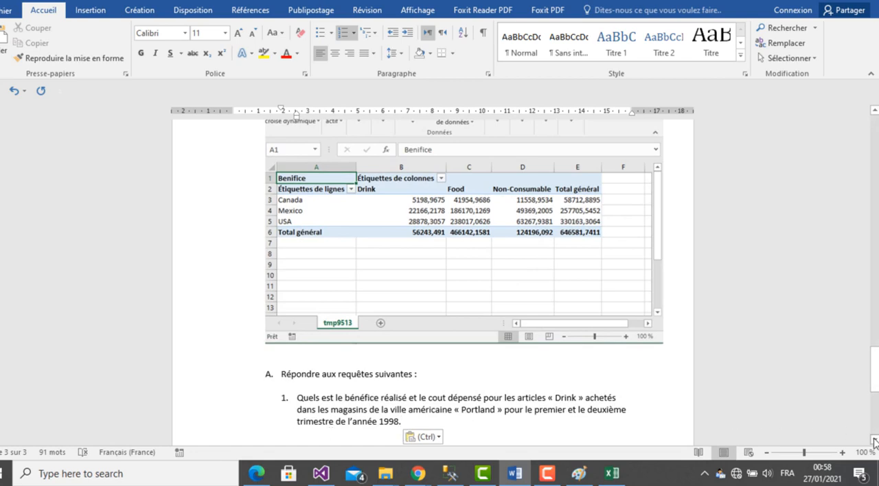
scroll(875, 441, "down", 1)
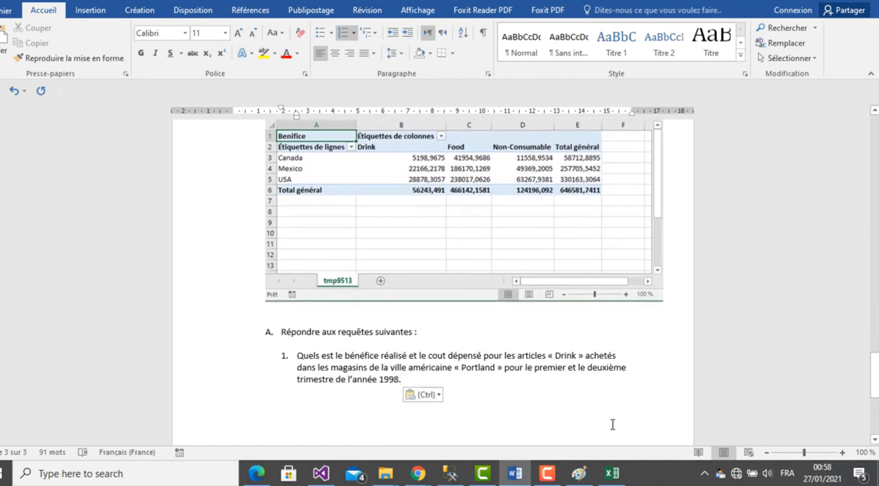
- Maximize the Excel workbook, show the pivot table field list and remove all fields from the pivot table
left_click(611, 474)
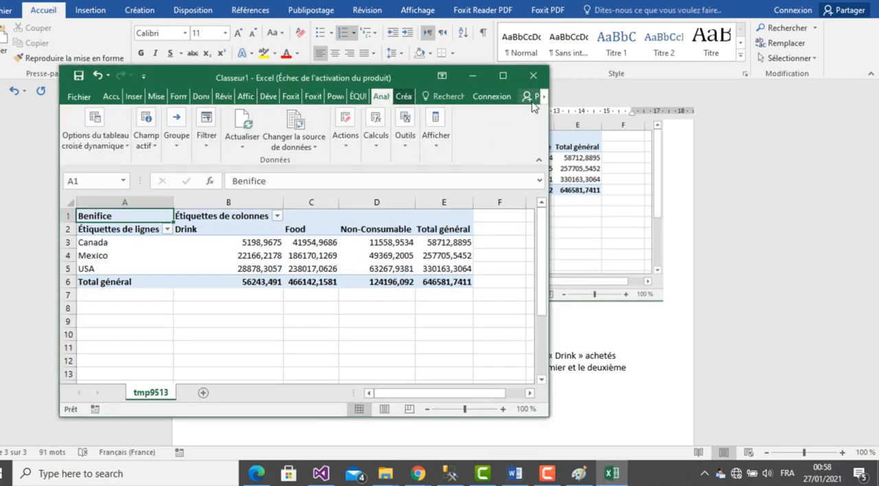
left_click(504, 75)
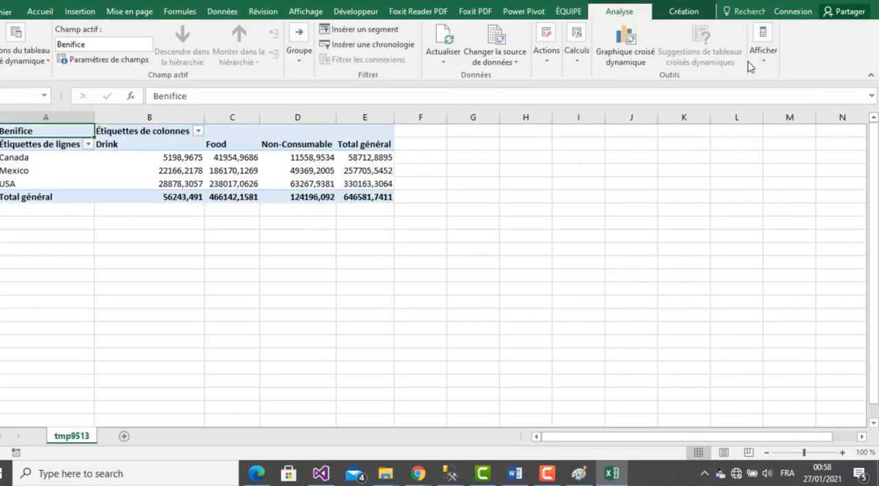
left_click(755, 61)
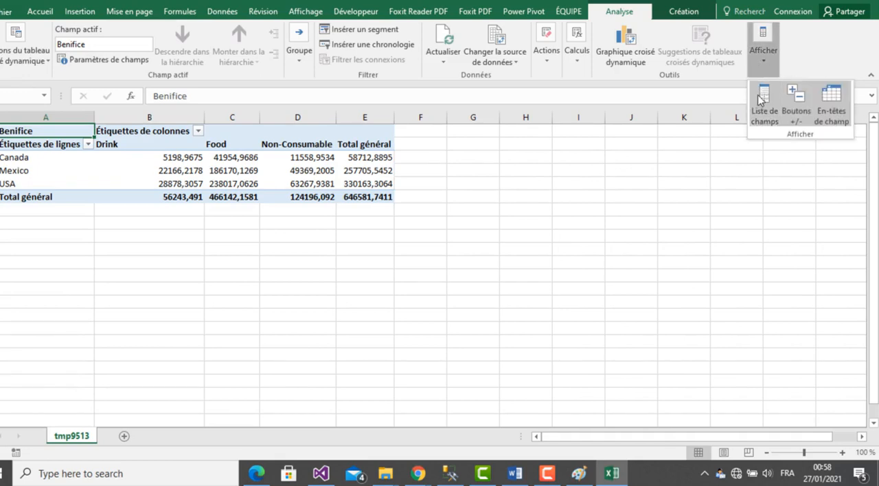
left_click(763, 103)
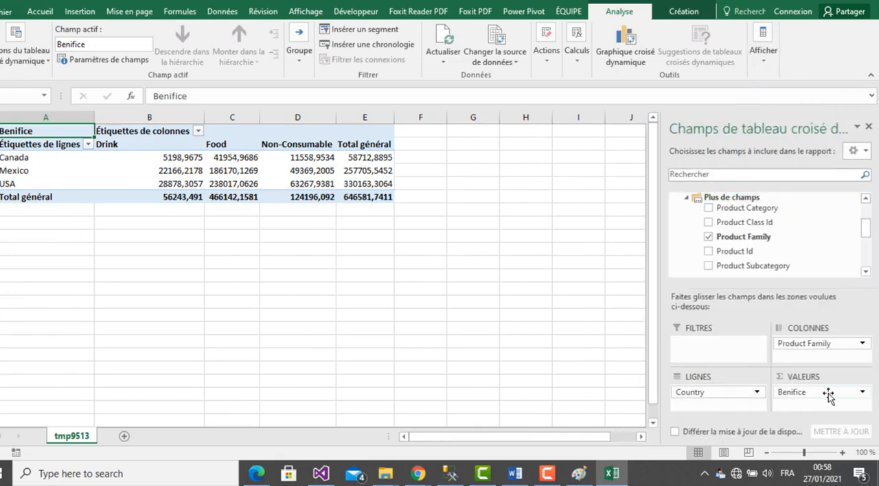
left_click_drag(828, 393, 756, 269)
left_click_drag(709, 392, 773, 260)
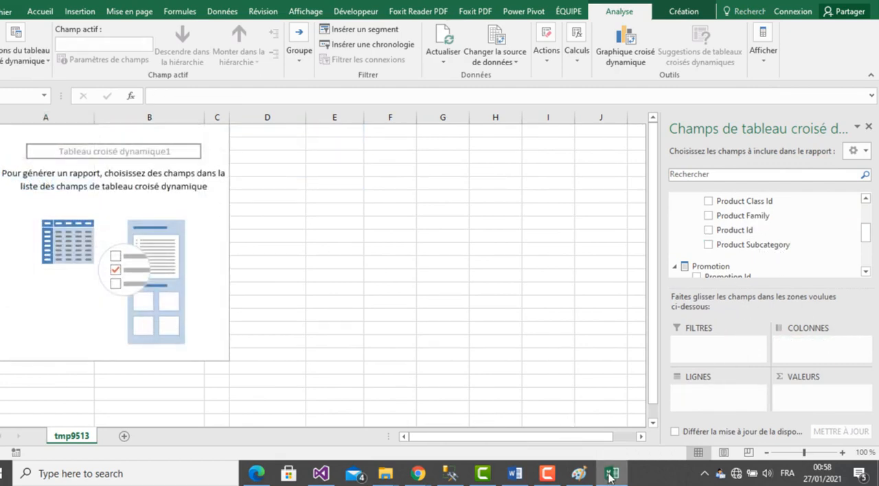
- Add the Benifice and Store Cost measures from Sales Fact 1998 as the pivot table's values
left_click(611, 476)
left_click_drag(868, 229, 869, 205)
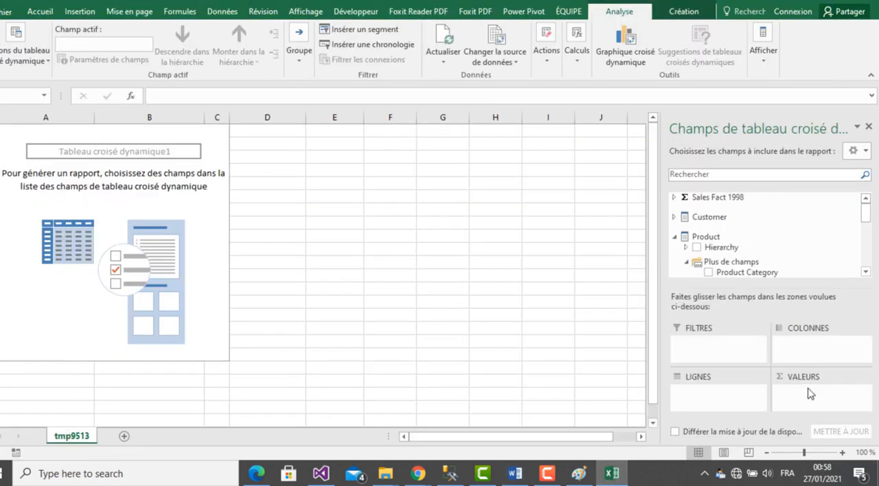
left_click(674, 198)
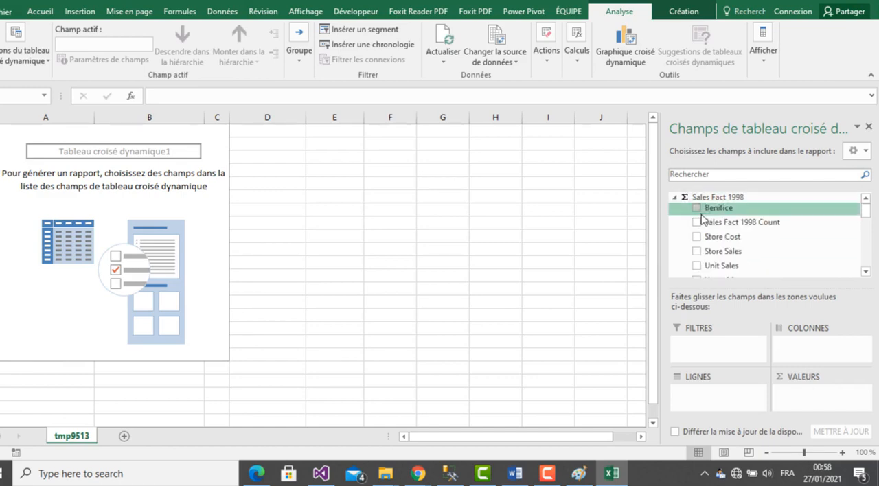
left_click_drag(703, 210, 802, 396)
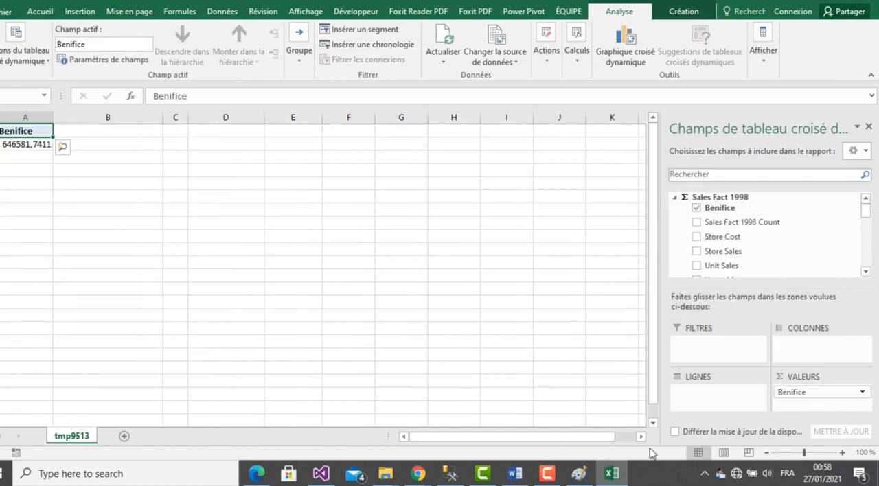
left_click(609, 474)
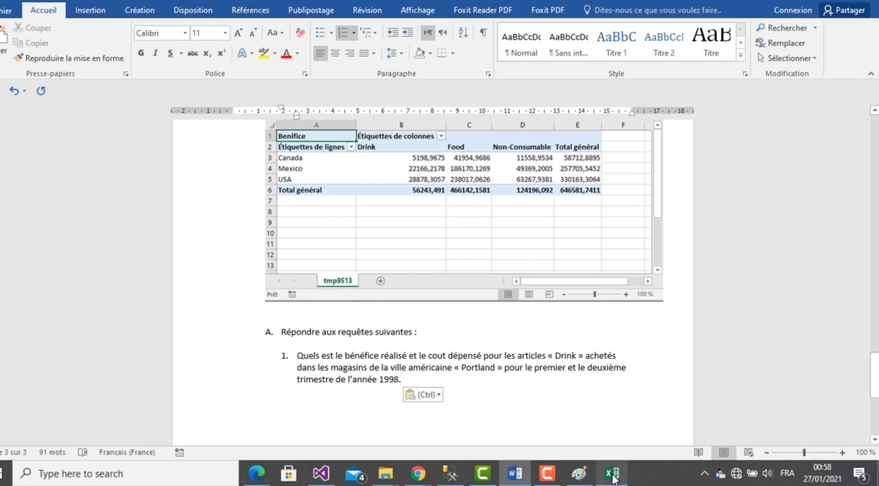
left_click(612, 474)
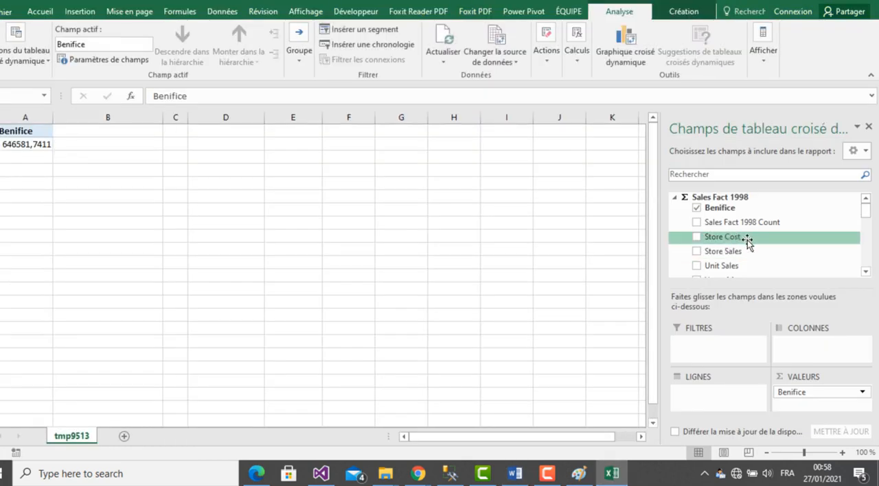
left_click_drag(744, 242, 800, 406)
- Recheck question 1 in Word, then add the Product Family field to the pivot table's rows and move it to the report filter
left_click(615, 475)
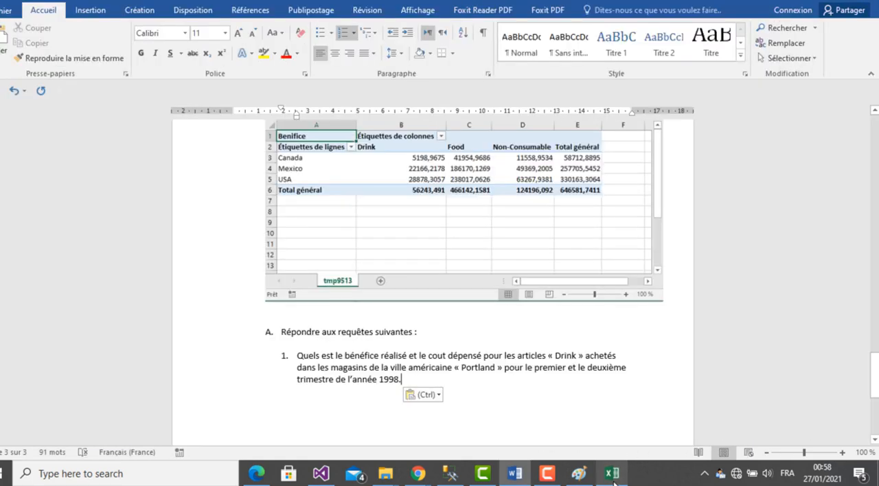
left_click(614, 481)
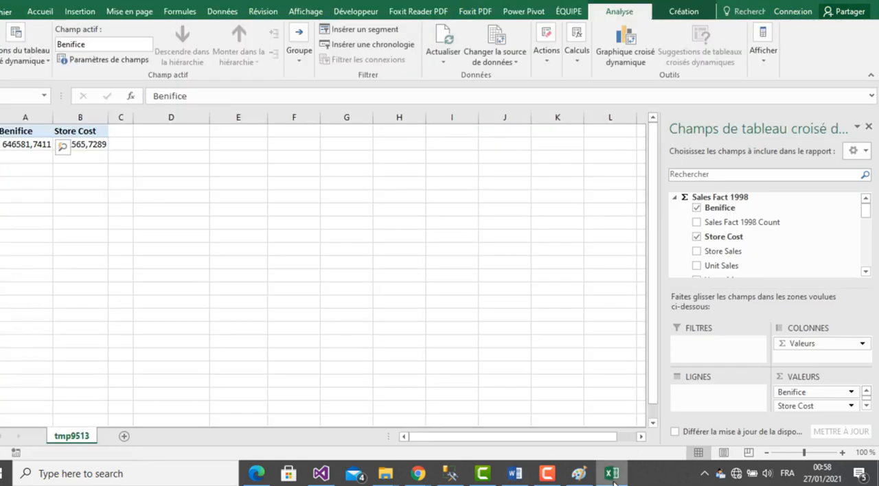
left_click(676, 198)
left_click(866, 271)
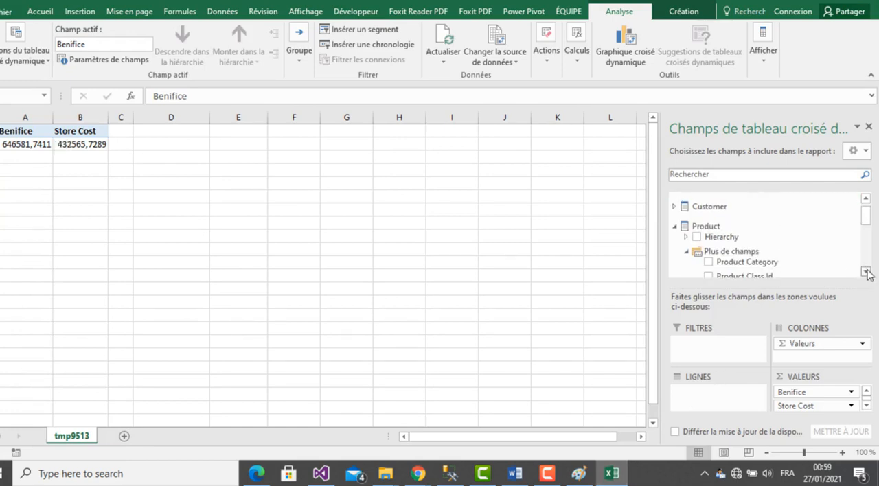
left_click(867, 271)
left_click(866, 271)
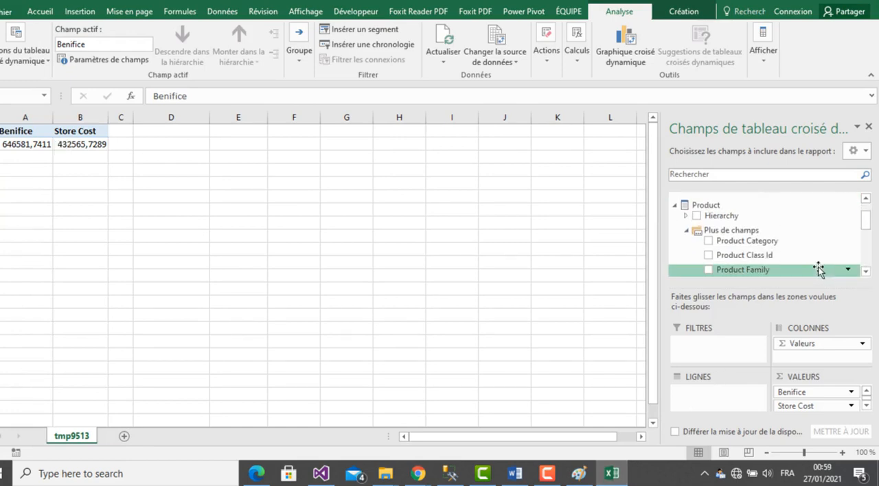
left_click(866, 271)
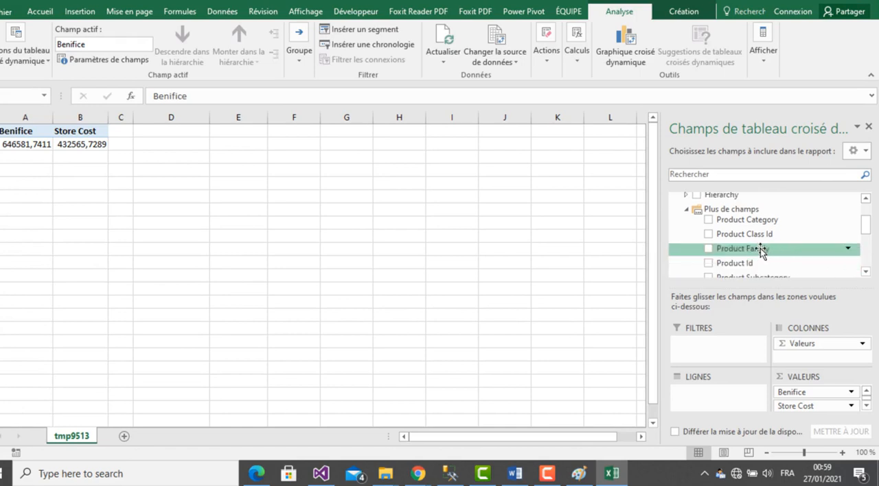
left_click_drag(761, 252, 708, 398)
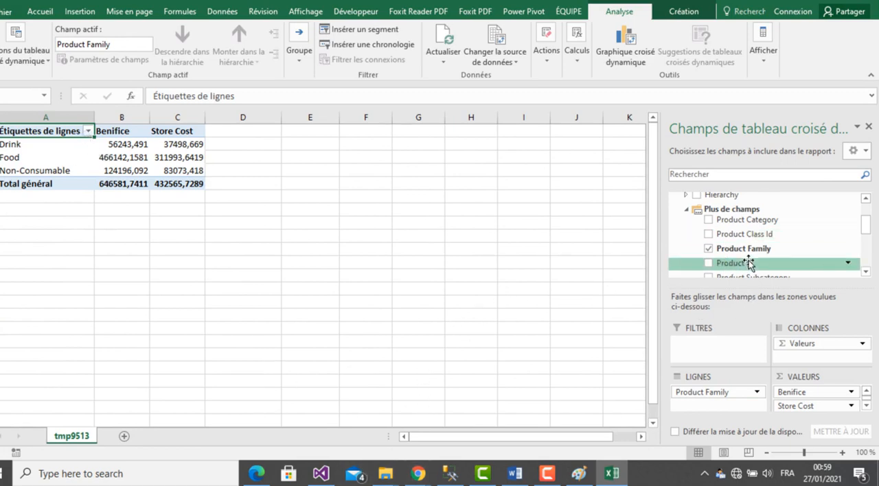
left_click_drag(722, 250, 741, 349)
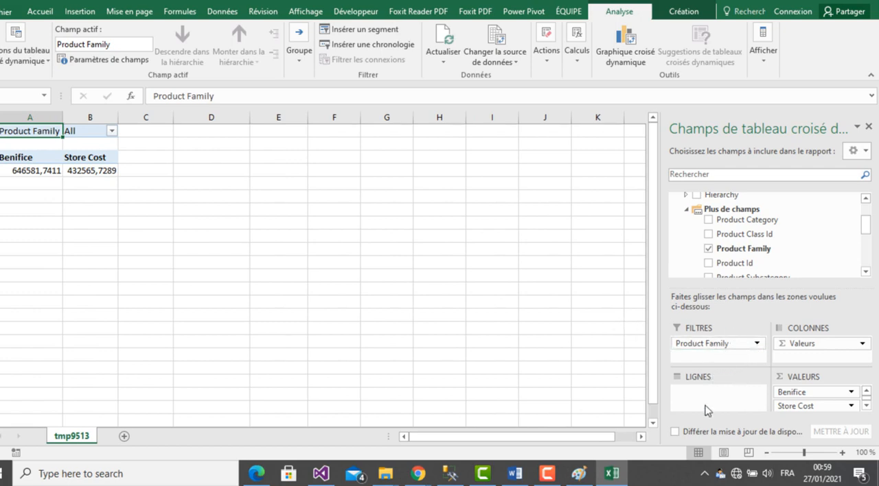
- Recheck question 1 in the Word report and add the Store Country field of the Store dimension to the Excel pivot table's rows
mouse_move(326, 479)
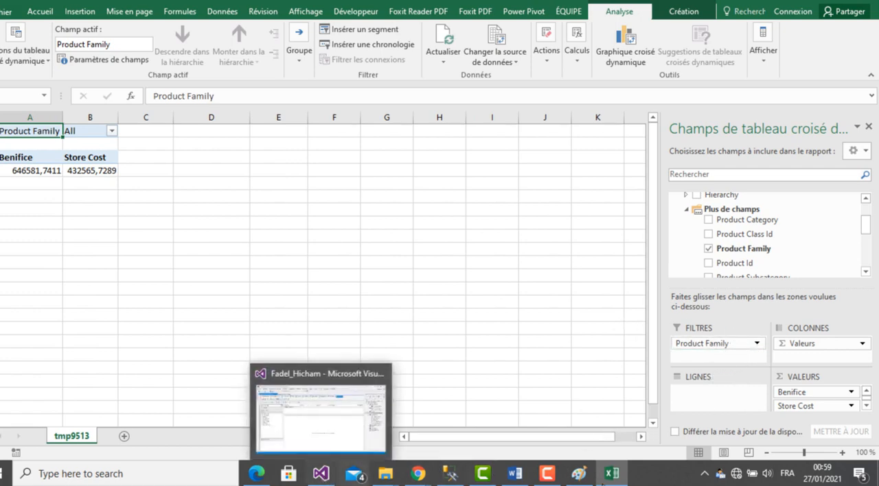
left_click(611, 474)
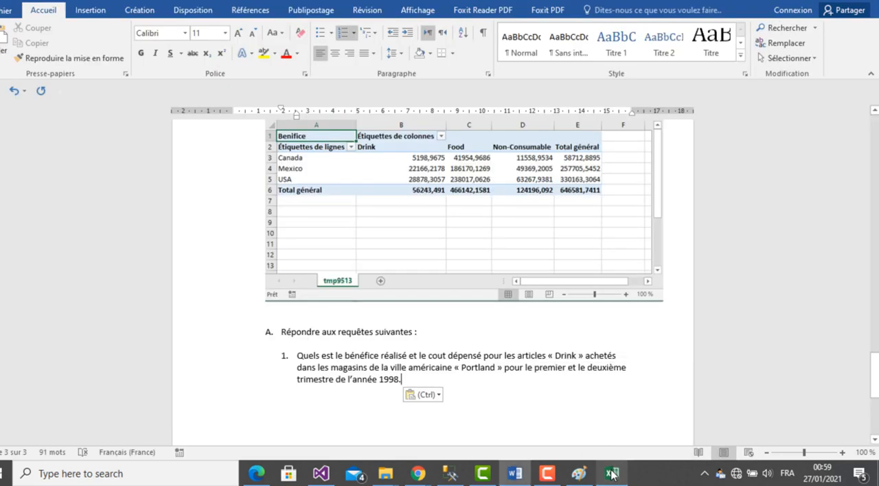
left_click(612, 474)
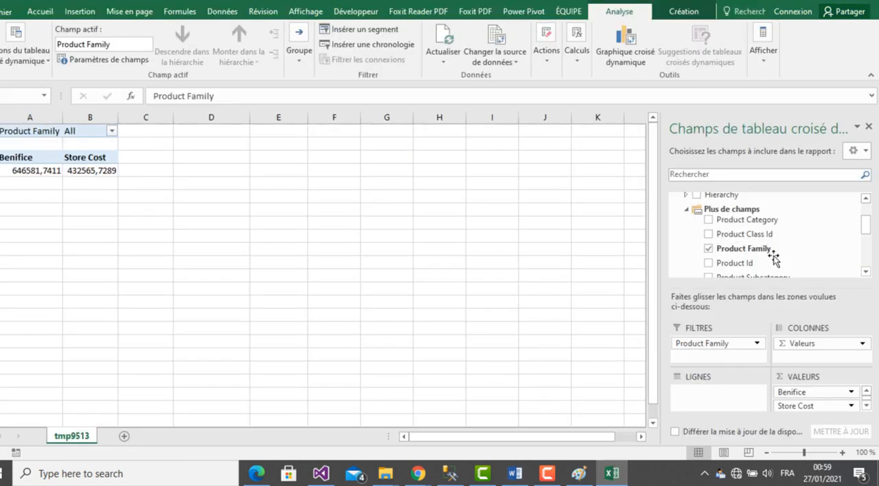
left_click(685, 211)
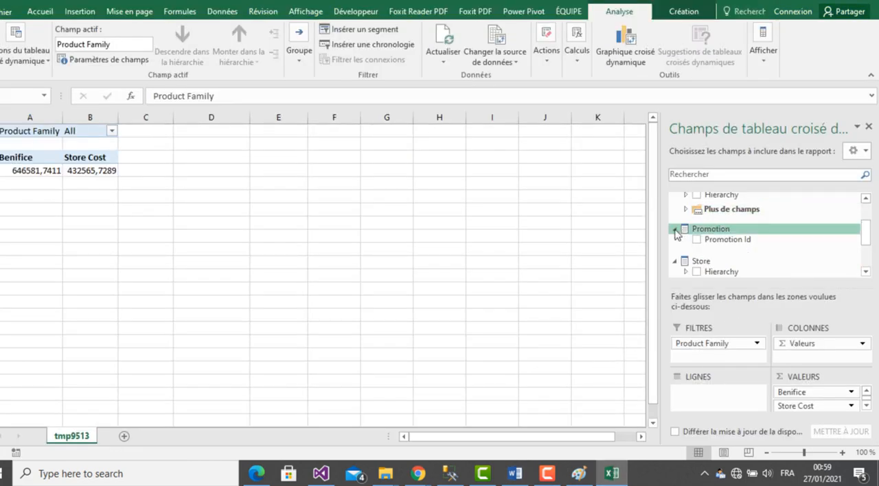
left_click(866, 271)
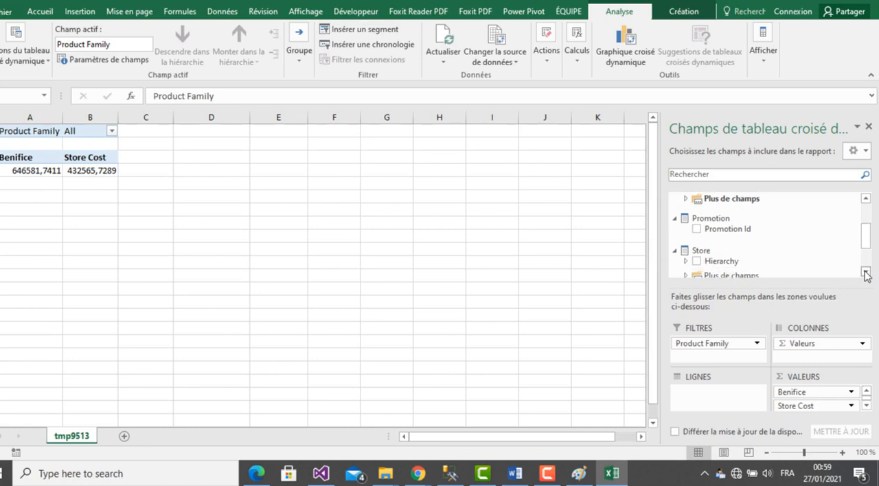
left_click(866, 271)
left_click(865, 271)
left_click(865, 272)
left_click(686, 234)
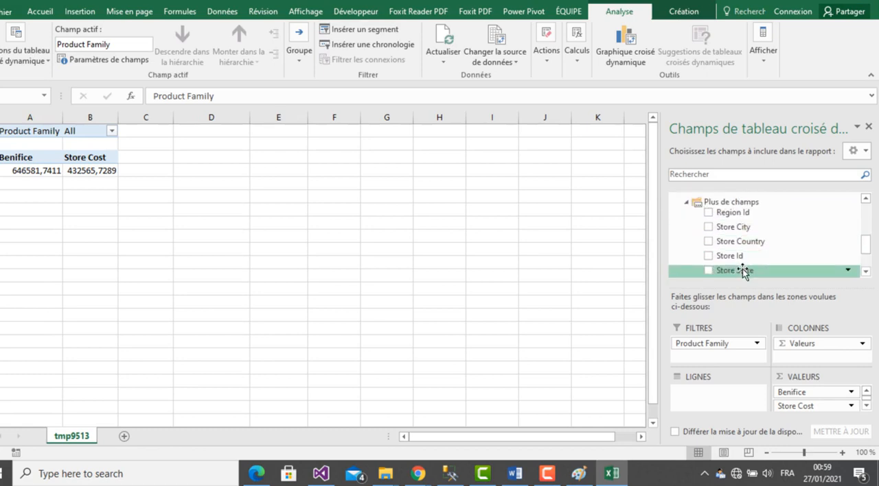
left_click_drag(745, 271, 691, 404)
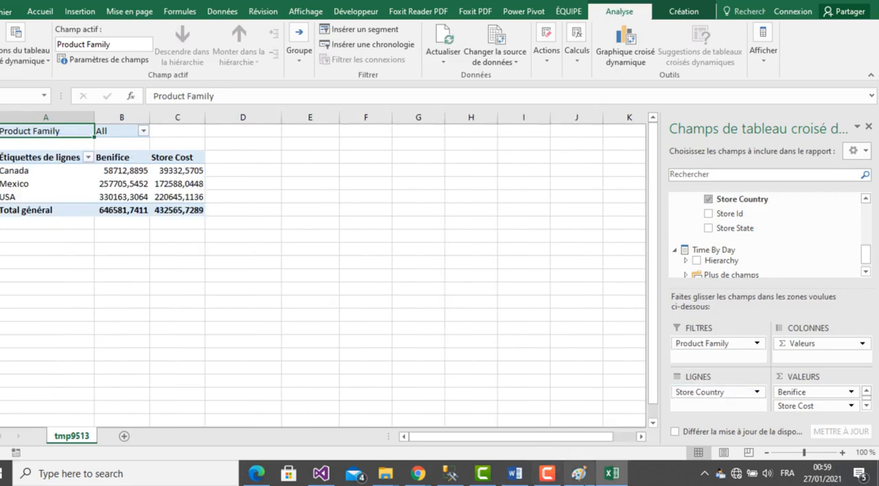
- Reread question 1 in Word and move the Store Country field from the pivot table's rows to the report filter
left_click(613, 476)
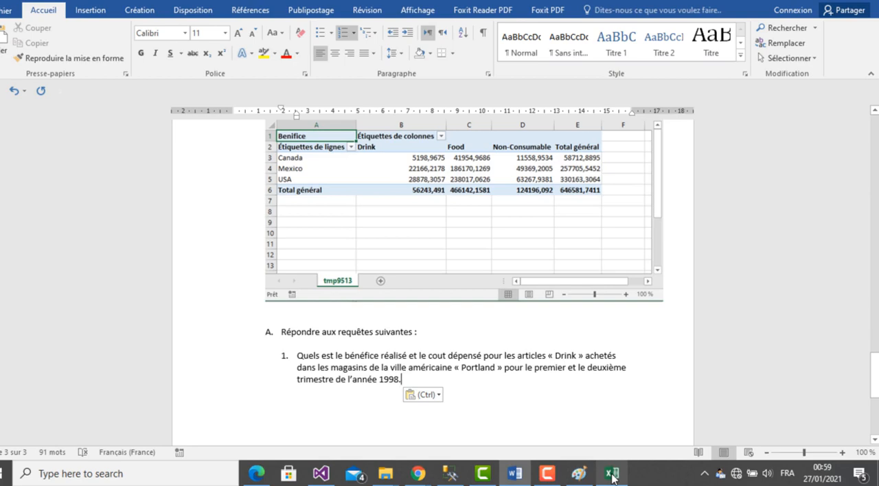
left_click(613, 476)
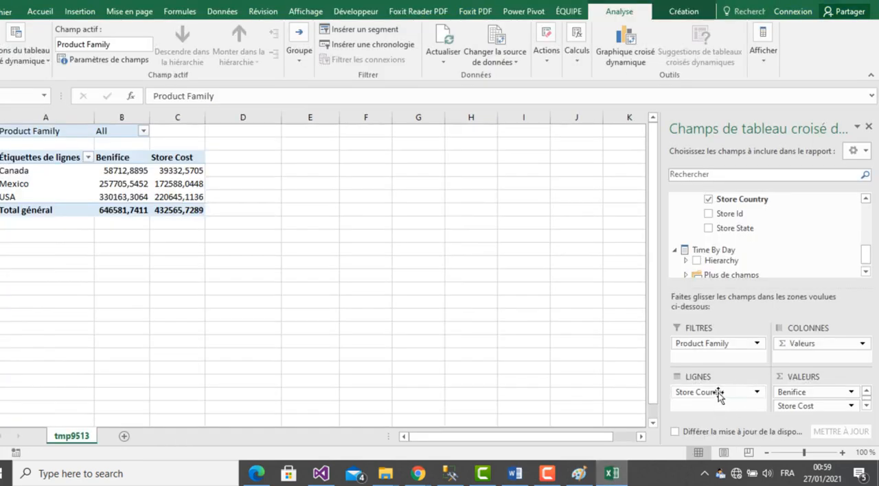
left_click_drag(720, 393, 718, 363)
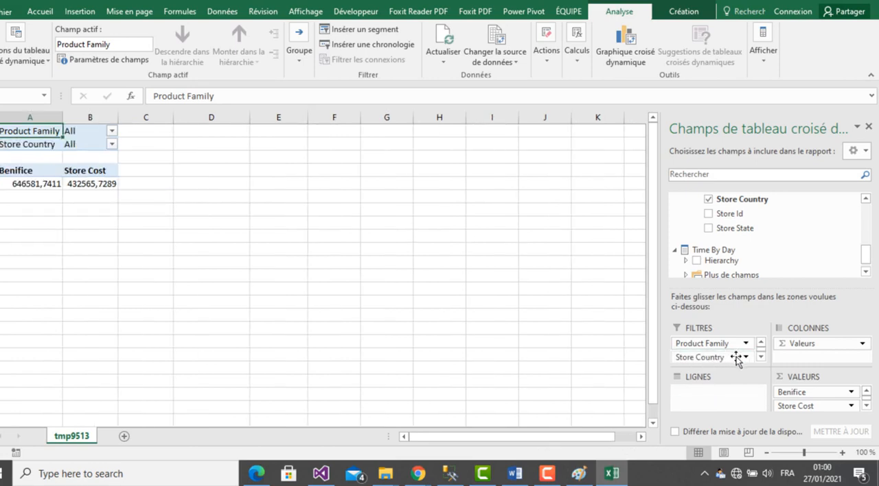
- Add the Store City field of the Store dimension to the pivot table's rows
left_click(866, 272)
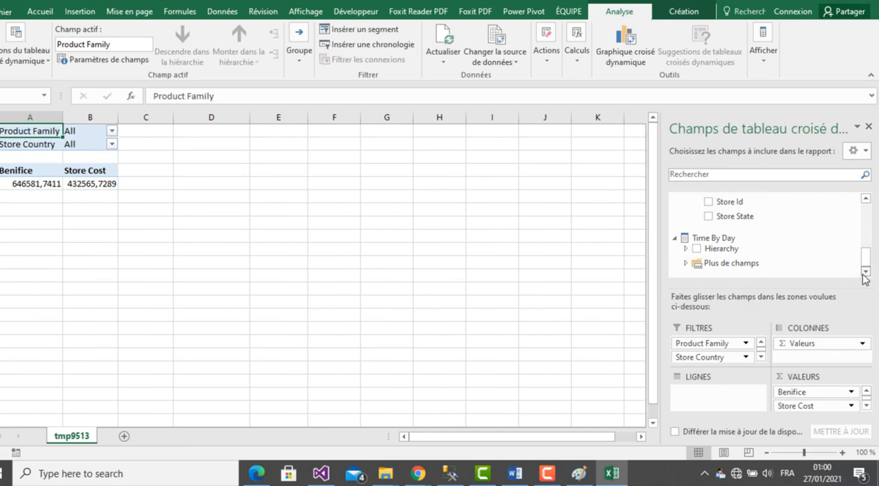
left_click(864, 200)
left_click(863, 202)
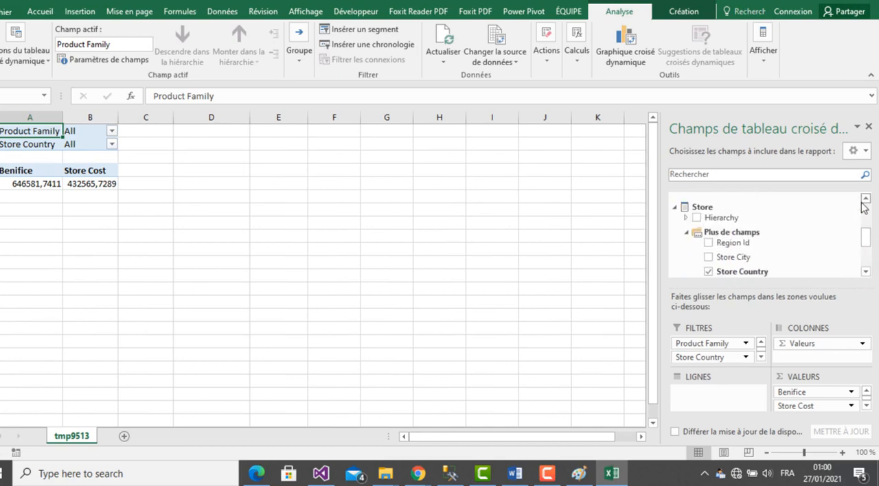
left_click(865, 272)
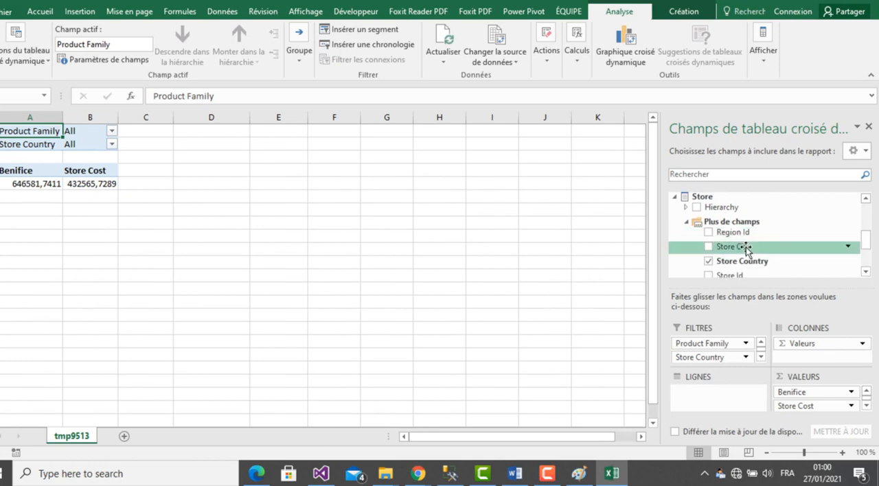
left_click_drag(746, 249, 709, 406)
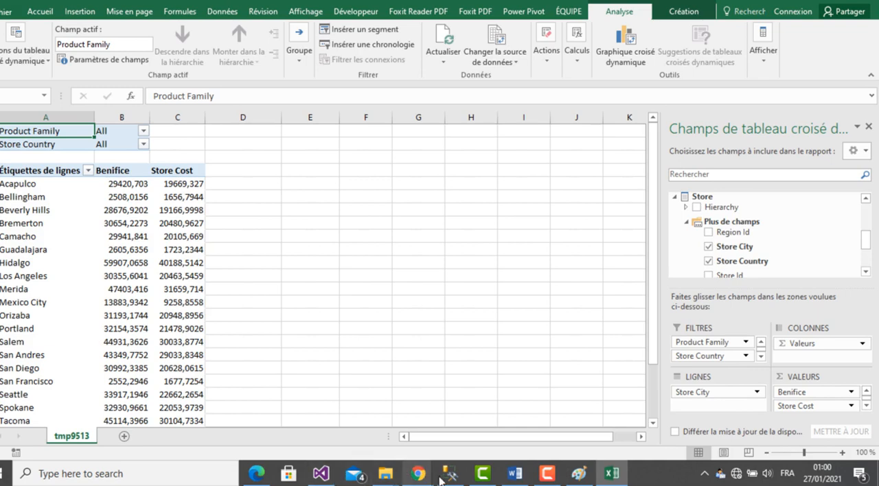
- Check the period asked for in question 1 in Word and add Time By Day's Quarter field to the pivot table's report filter
left_click(611, 474)
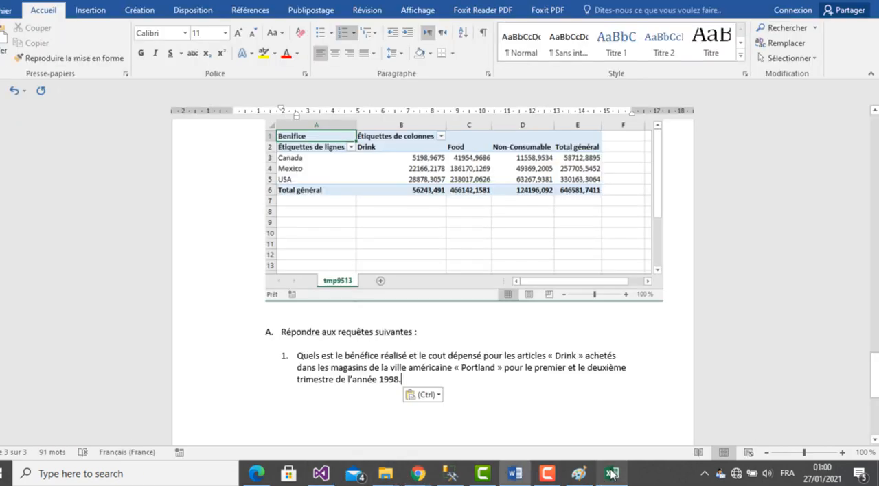
left_click(611, 474)
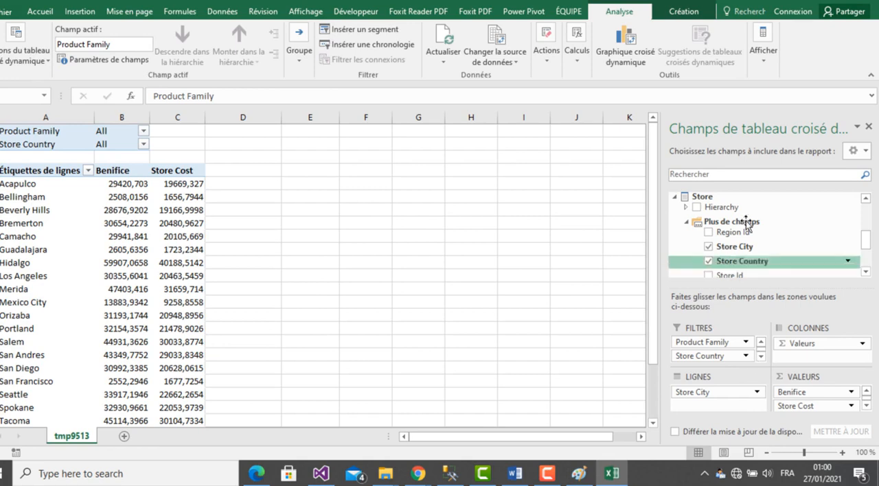
left_click(866, 221)
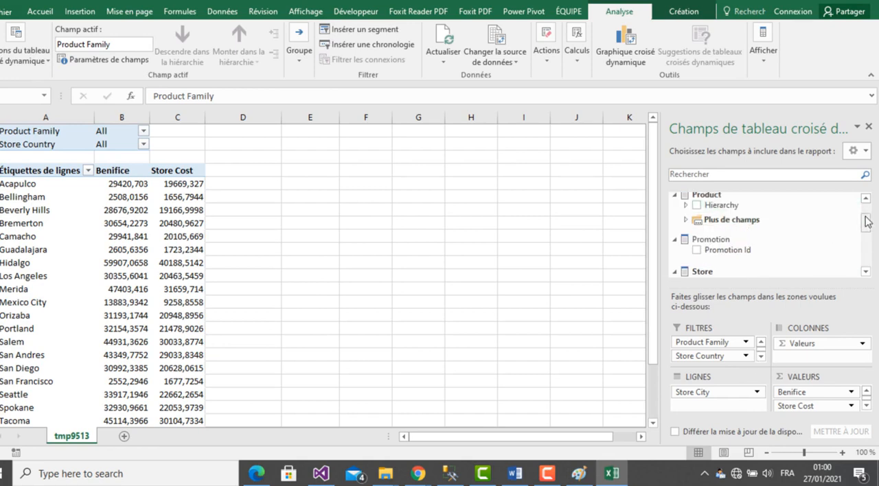
left_click(720, 219)
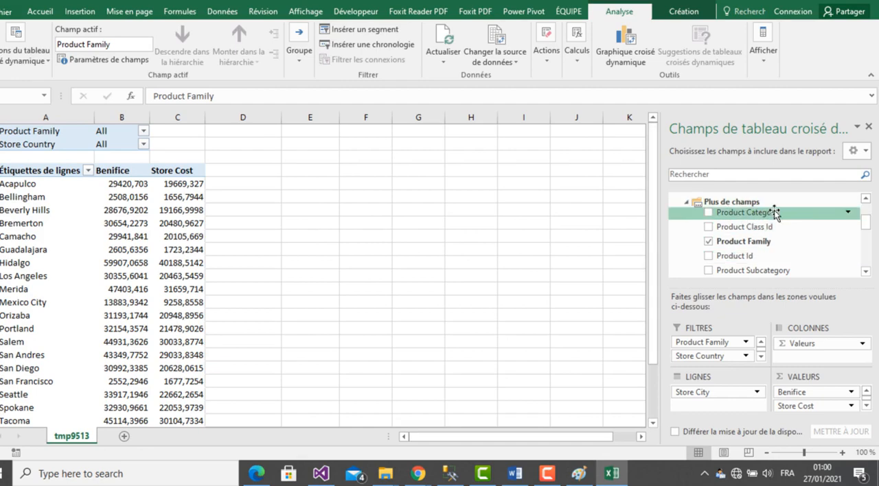
left_click_drag(867, 222, 864, 261)
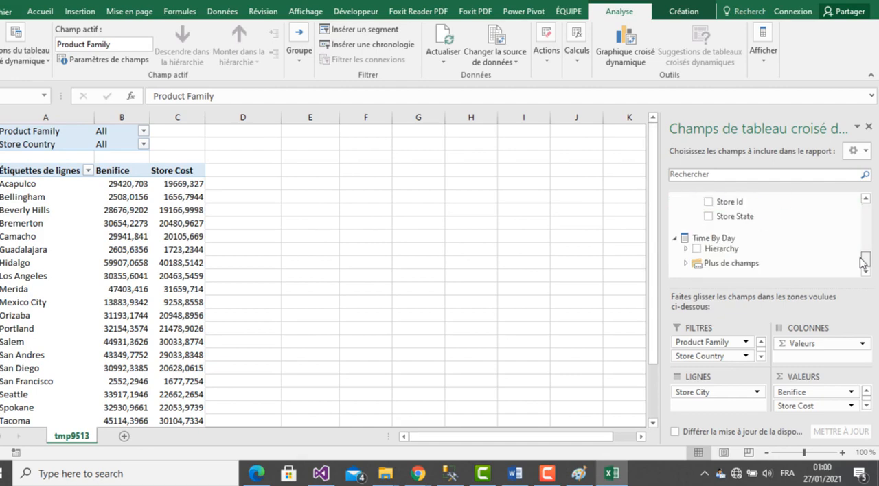
left_click(697, 264)
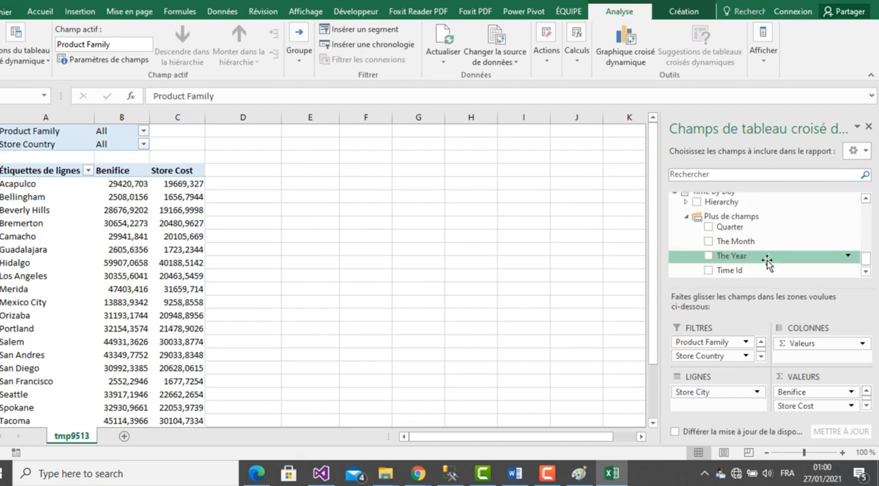
left_click(866, 272)
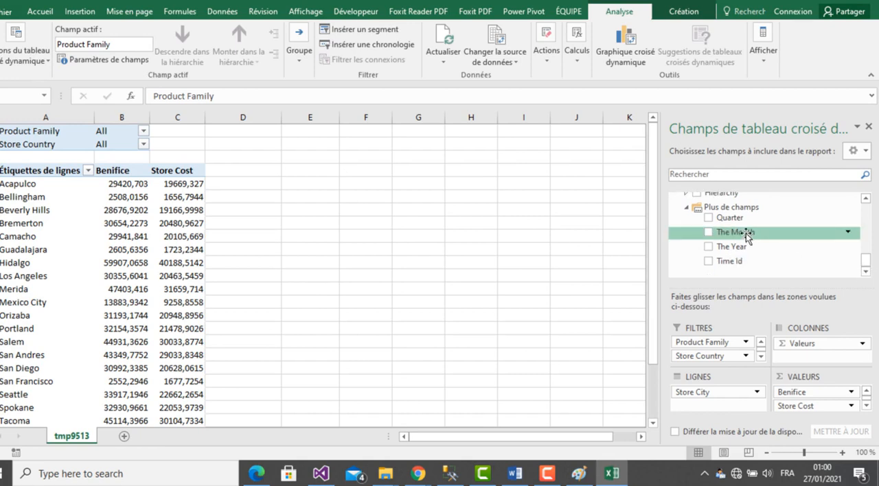
left_click_drag(724, 218, 722, 358)
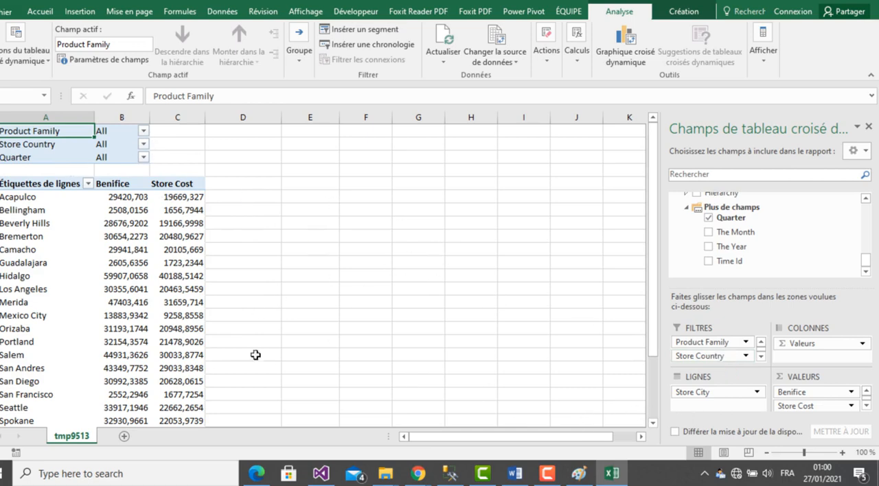
- Filter the pivot table's Product Family to Drink only, with multiple item selection enabled
left_click(144, 132)
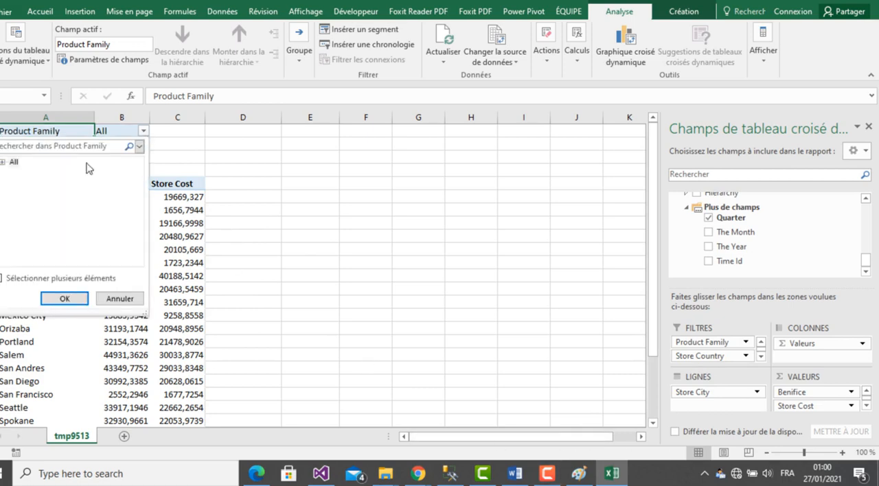
left_click(3, 162)
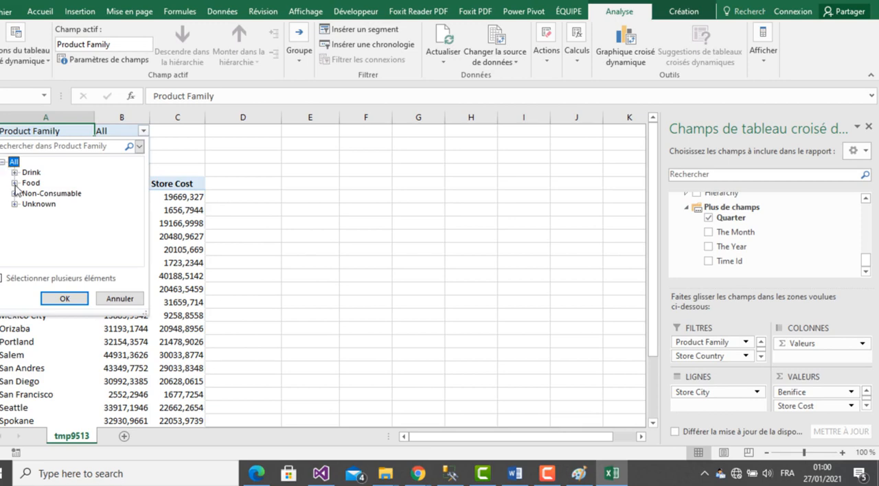
left_click(2, 279)
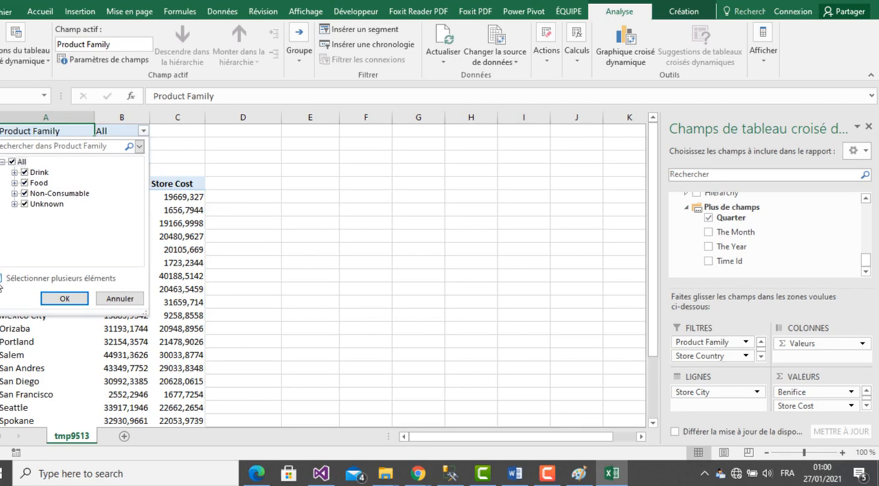
left_click(11, 163)
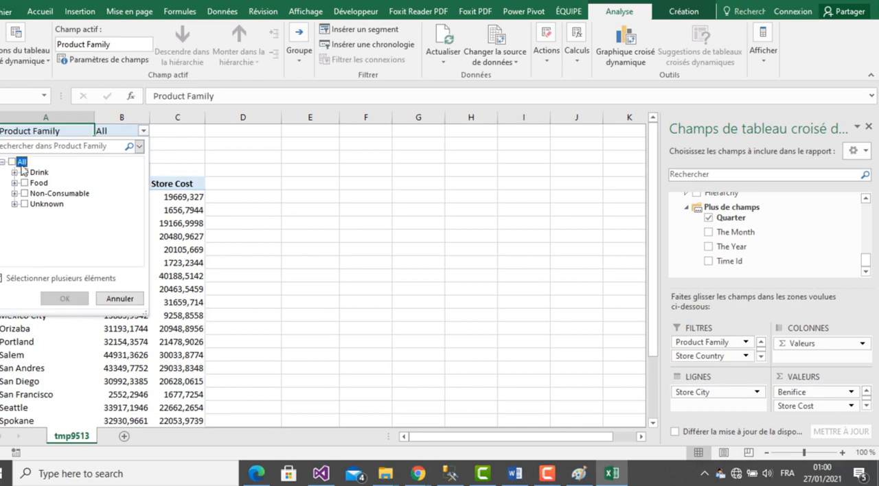
left_click(24, 172)
left_click(65, 299)
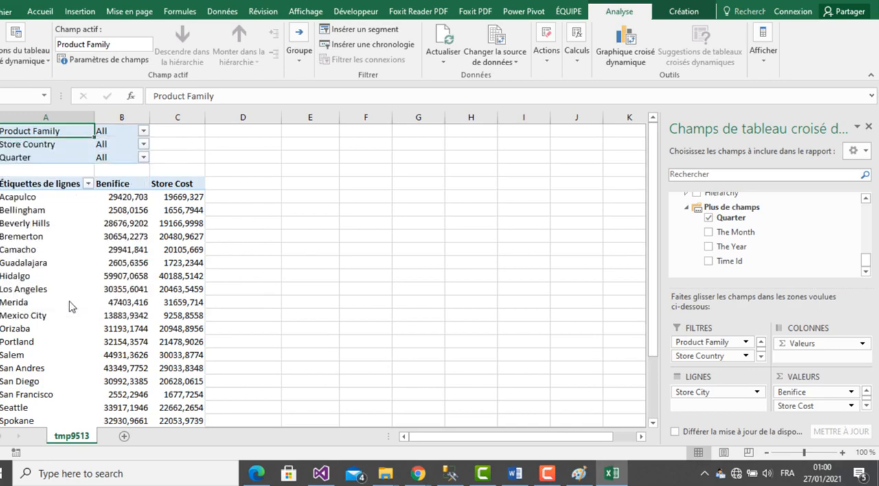
- Filter the pivot table's Store Country to USA only, checking the conditions against question 1 in the Word report
left_click(614, 476)
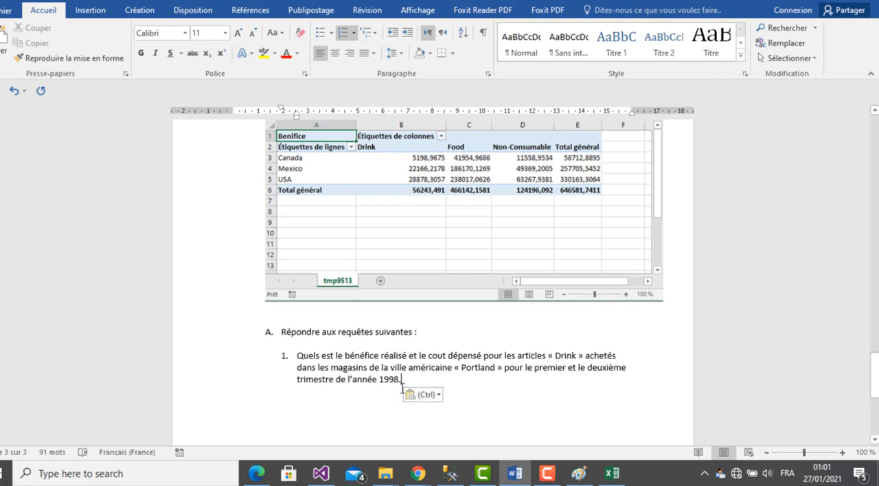
left_click(612, 475)
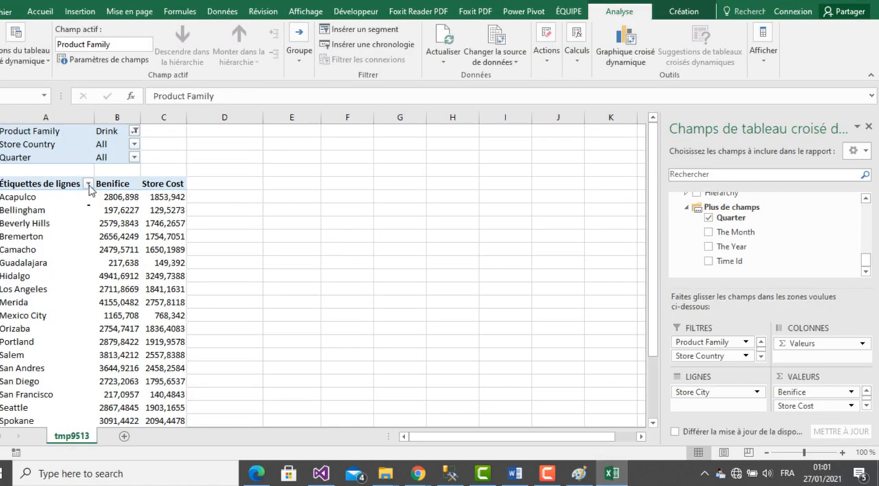
left_click(135, 145)
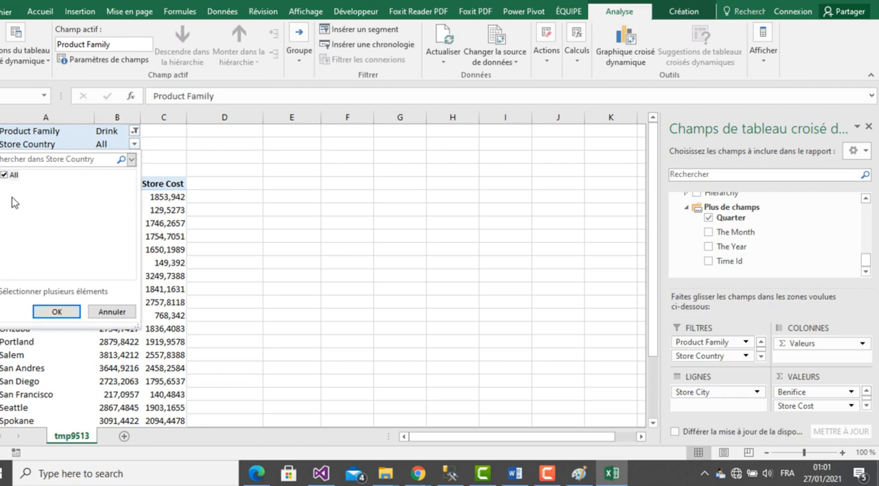
left_click(1, 175)
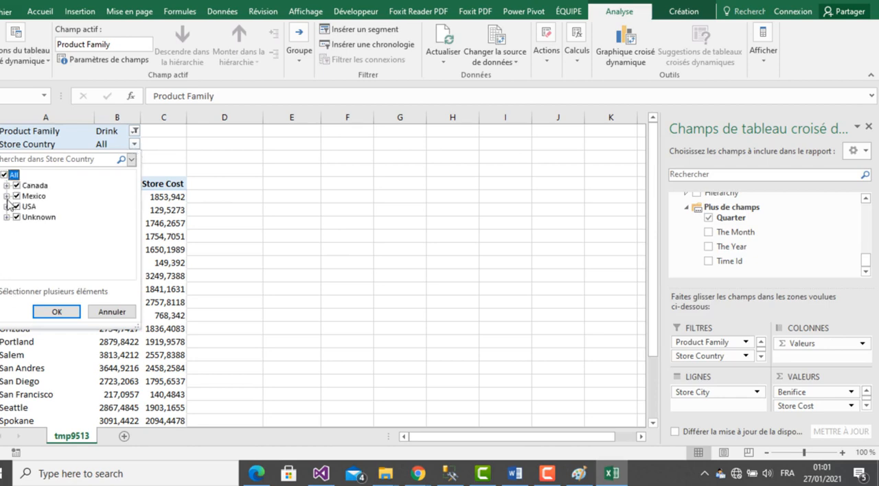
left_click(4, 175)
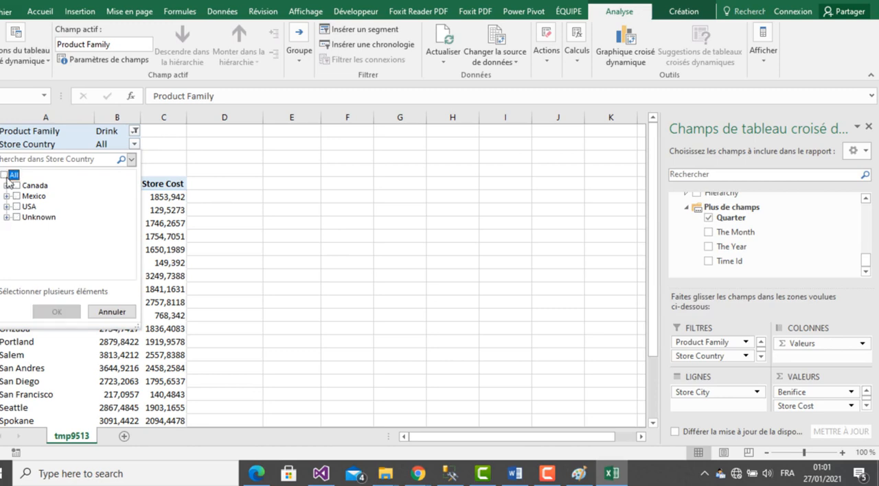
left_click(16, 207)
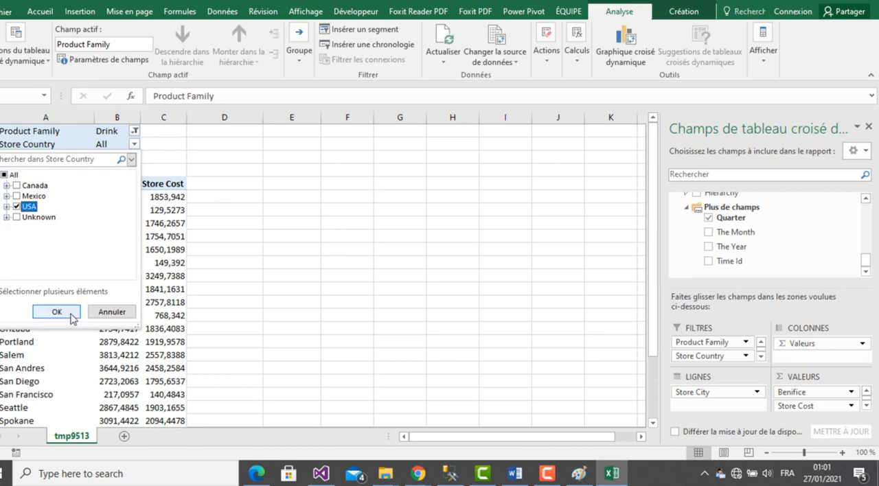
left_click(57, 311)
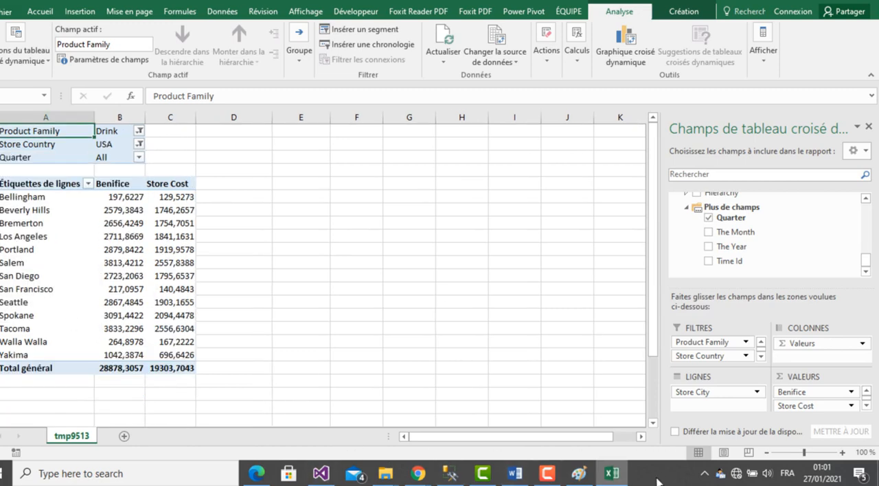
left_click(614, 475)
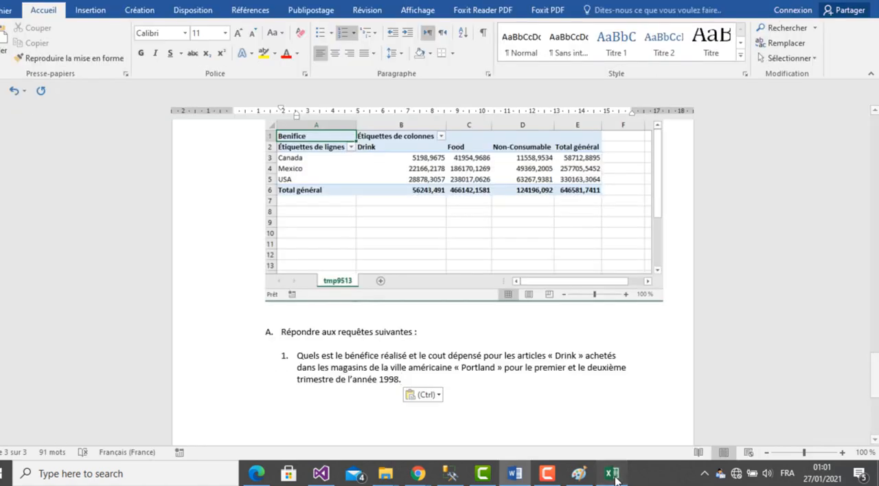
- Switch to Excel and filter the pivot table's Store City row labels to Portland only
left_click(613, 476)
left_click(88, 184)
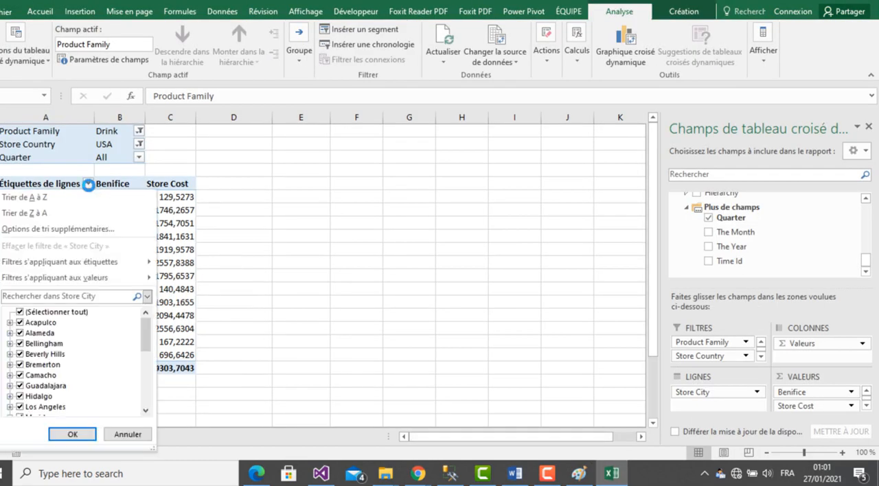
left_click(20, 313)
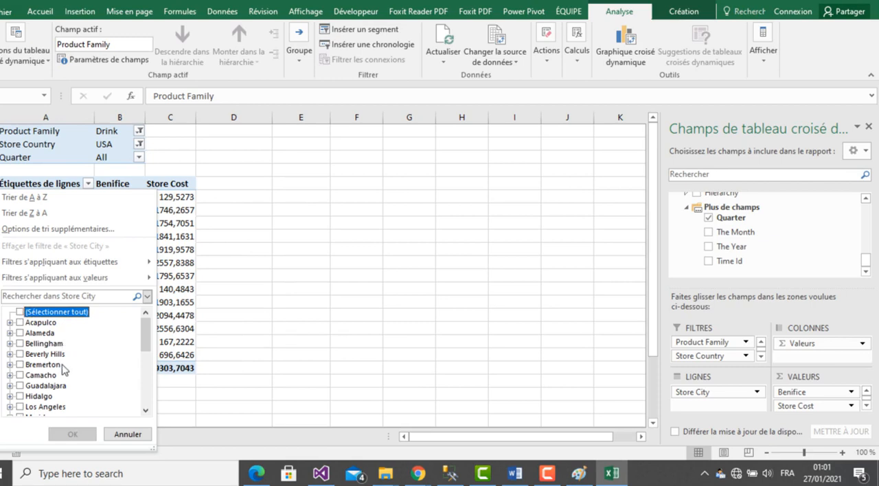
left_click(145, 411)
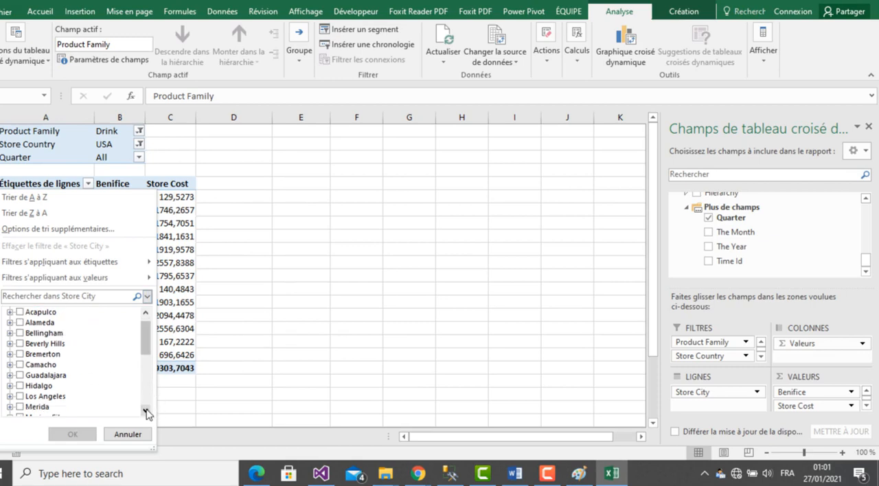
left_click(145, 411)
left_click(145, 411)
left_click(146, 411)
left_click(146, 411)
left_click(146, 411)
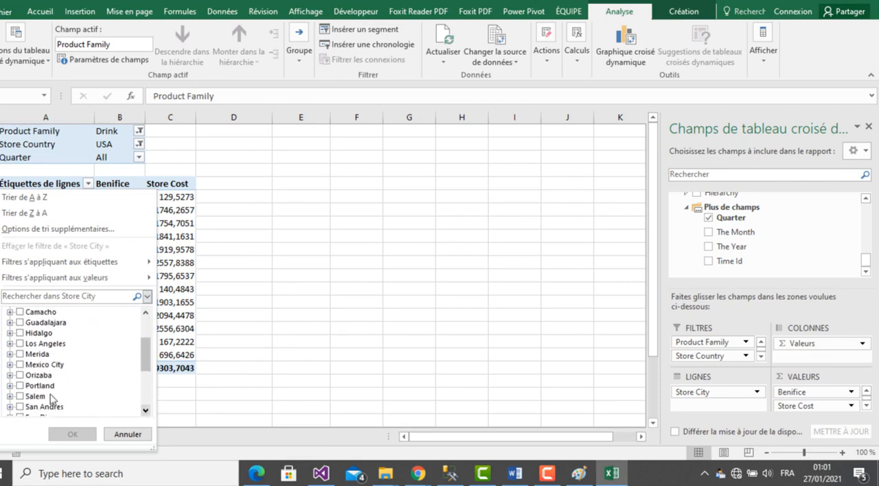
left_click(20, 386)
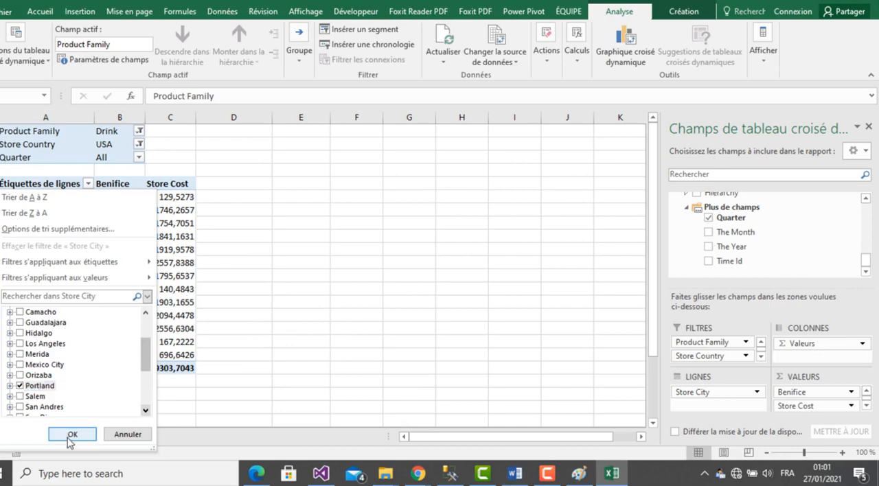
left_click(72, 434)
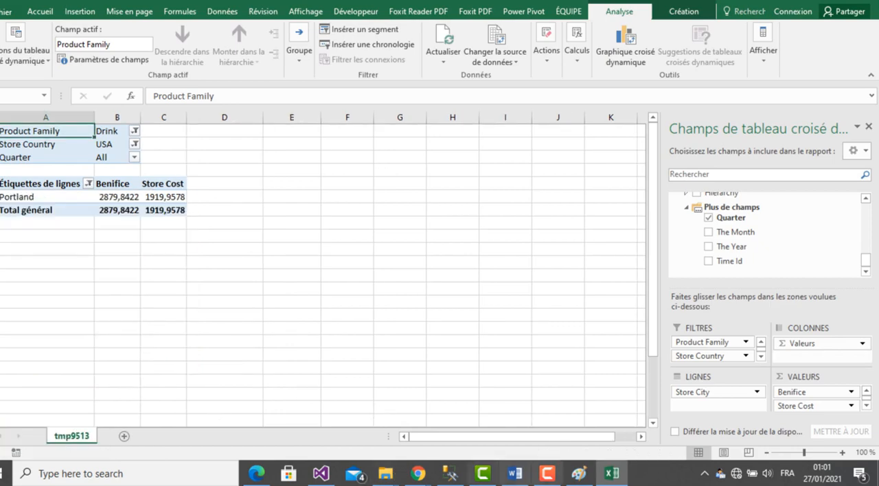
left_click(610, 478)
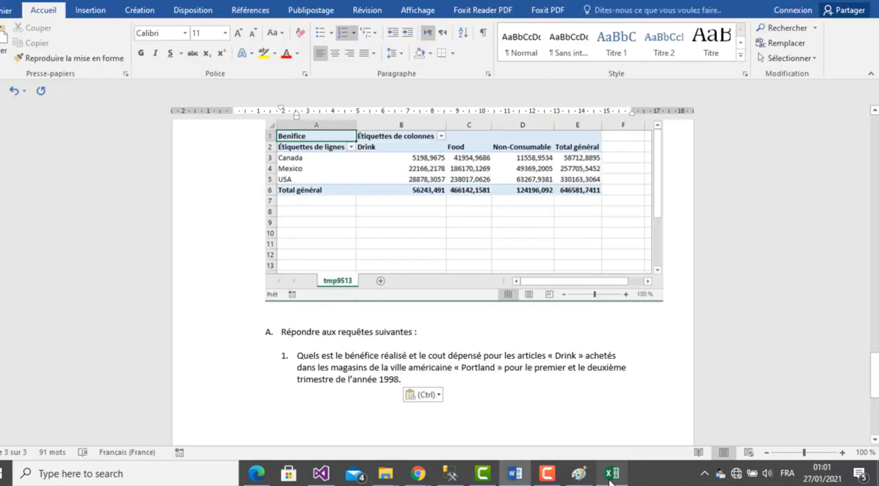
left_click(610, 477)
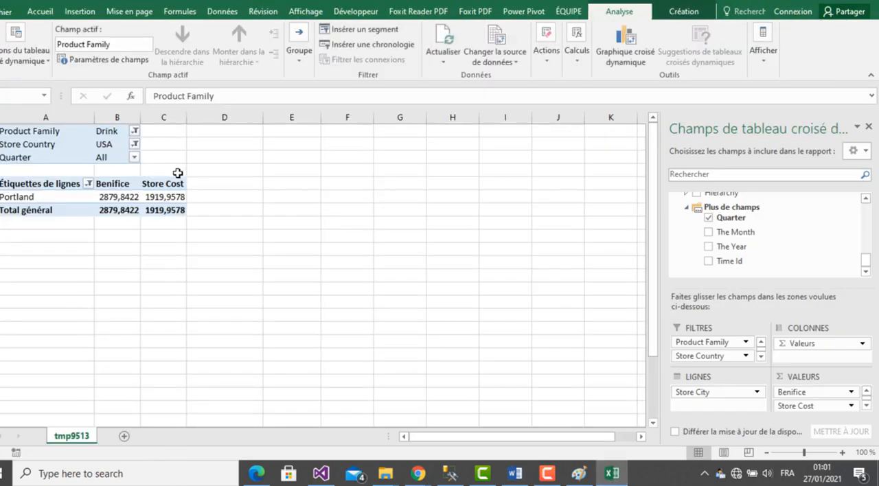
left_click(134, 159)
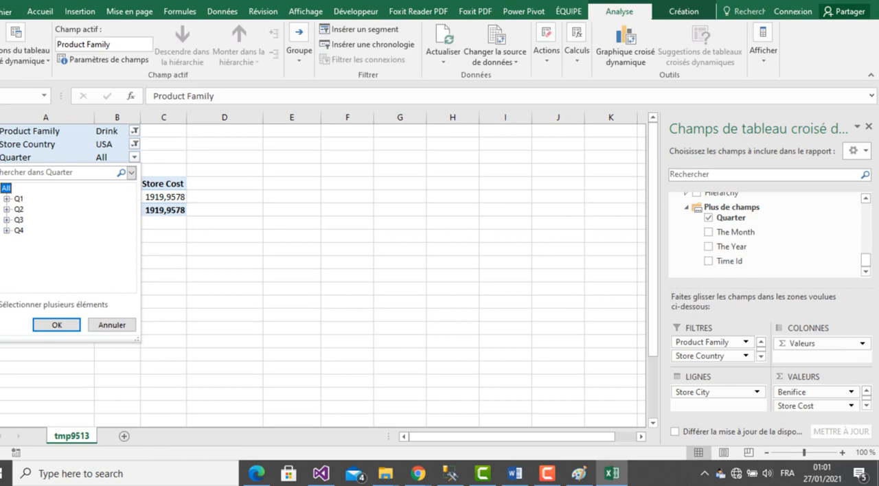
left_click(5, 188)
left_click(17, 199)
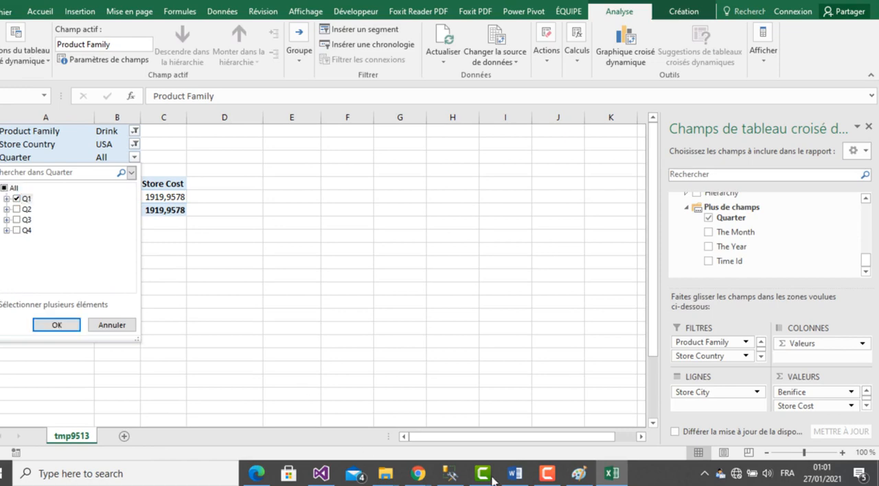
left_click(612, 479)
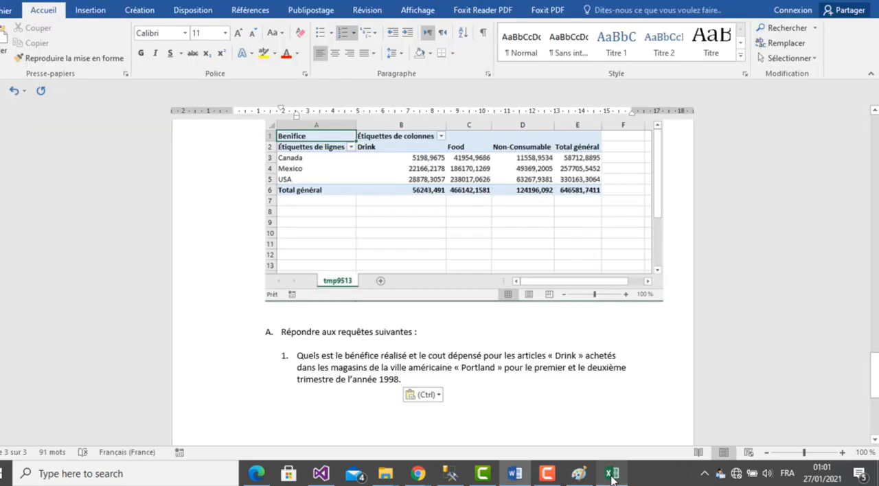
left_click(612, 479)
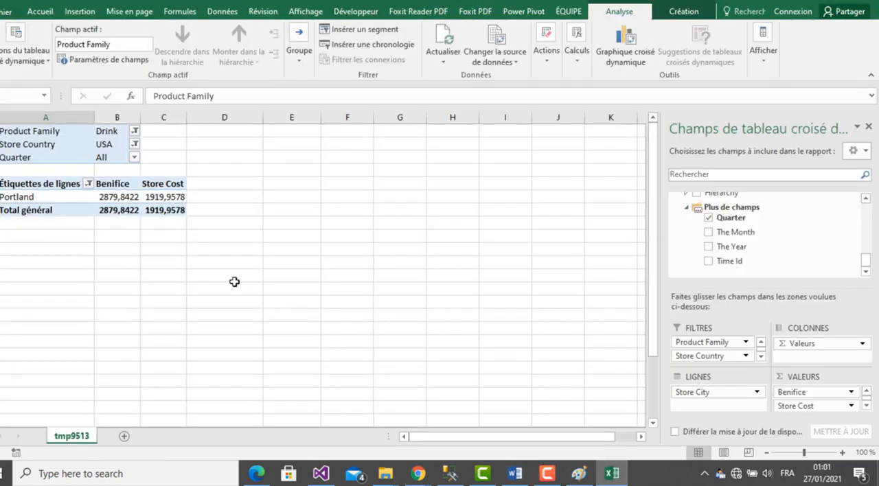
- Filter the pivot table's Quarter to Q1 and Q2 only, with multiple item selection enabled
left_click(135, 158)
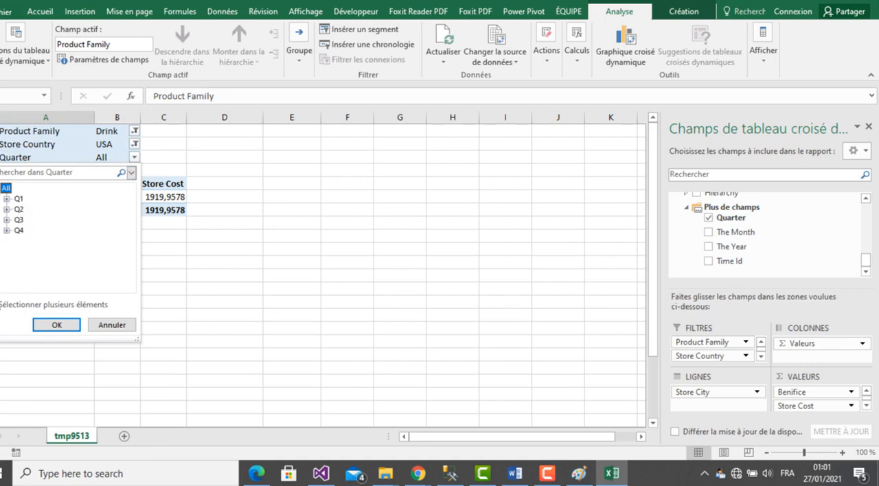
left_click(0, 305)
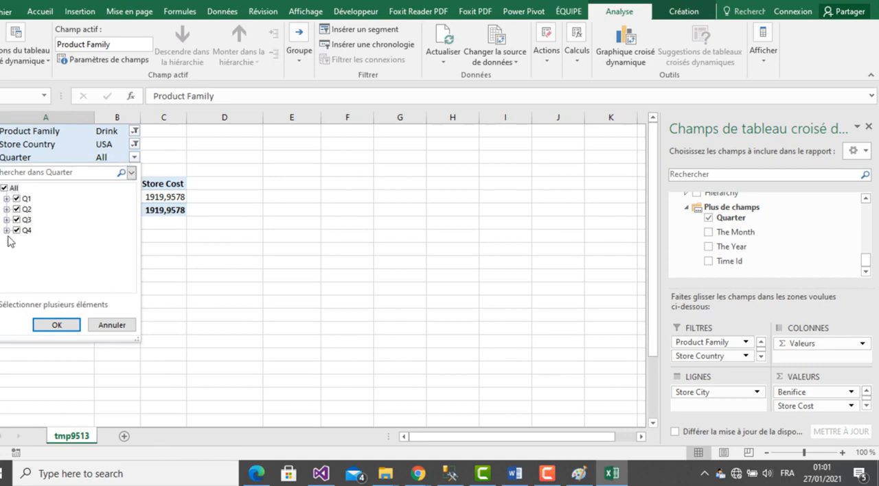
left_click(5, 188)
left_click(16, 198)
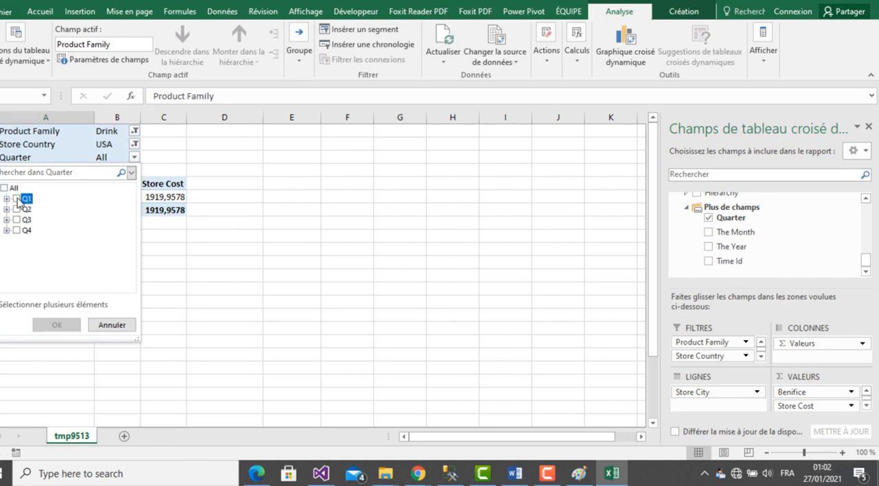
left_click(16, 209)
left_click(62, 324)
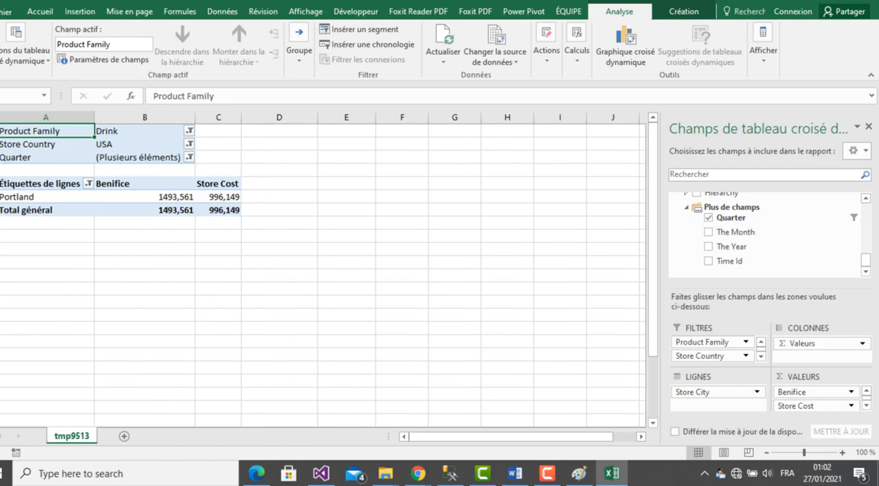
- Add the The Year field of the Time By Day dimension to the pivot table's report filter
left_click(868, 210)
left_click(867, 213)
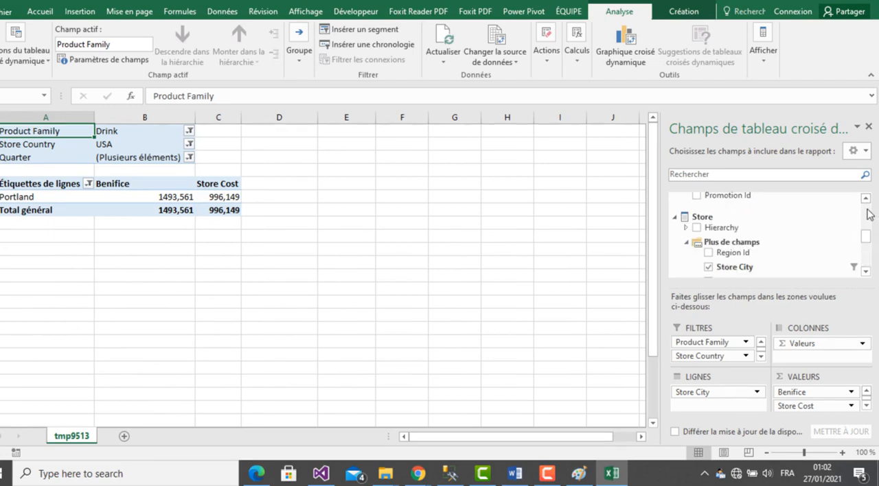
left_click(867, 272)
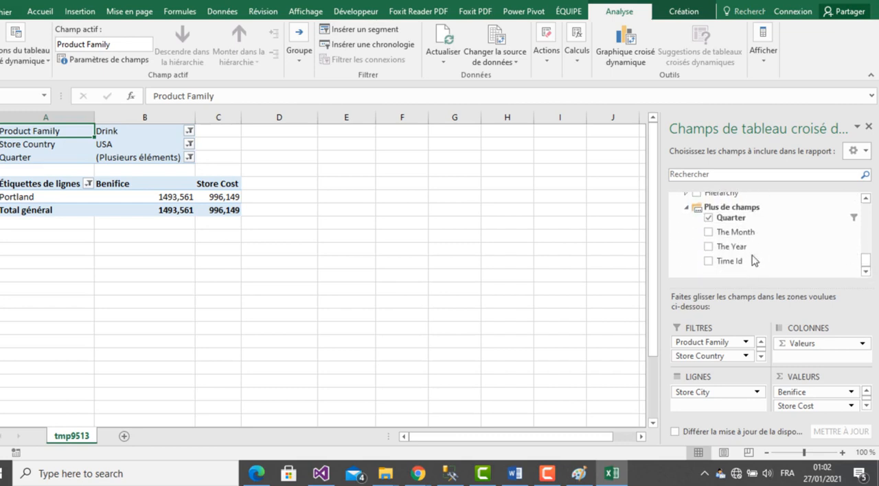
left_click_drag(731, 248, 730, 368)
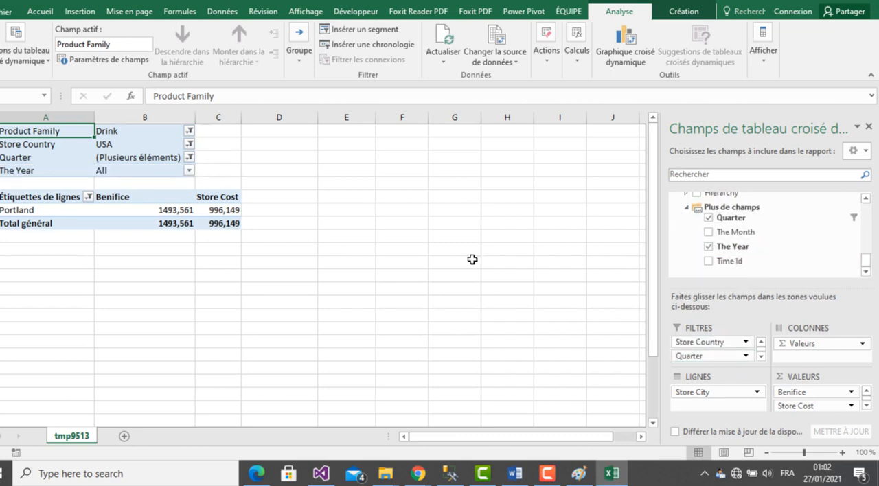
- Filter The Year to 1998 only, with multiple item selection enabled, and check the pivot table against question 1 in Word
left_click(189, 172)
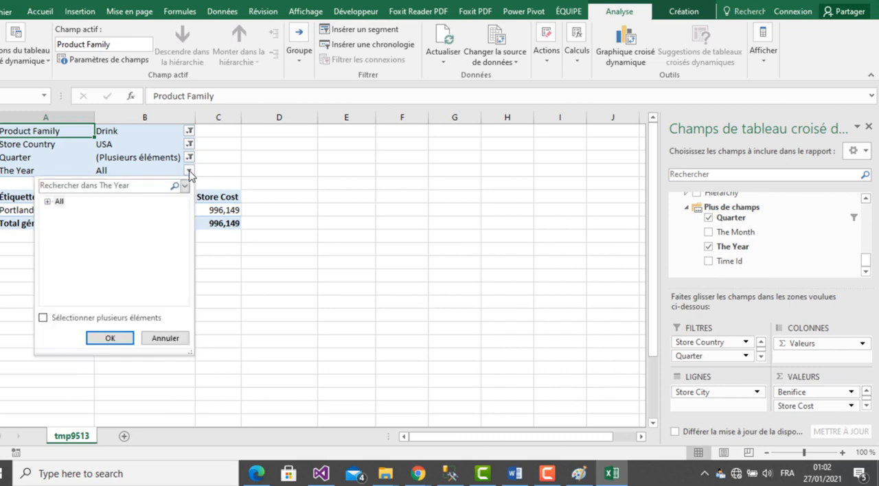
left_click(43, 318)
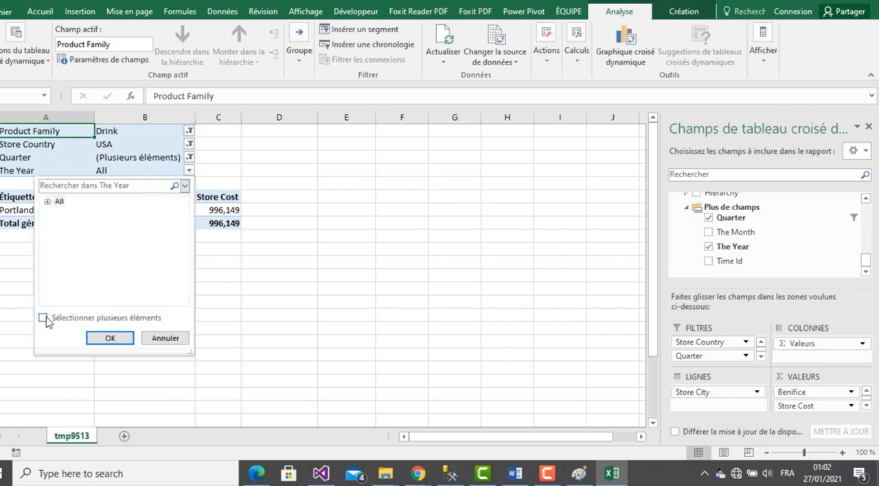
left_click(47, 202)
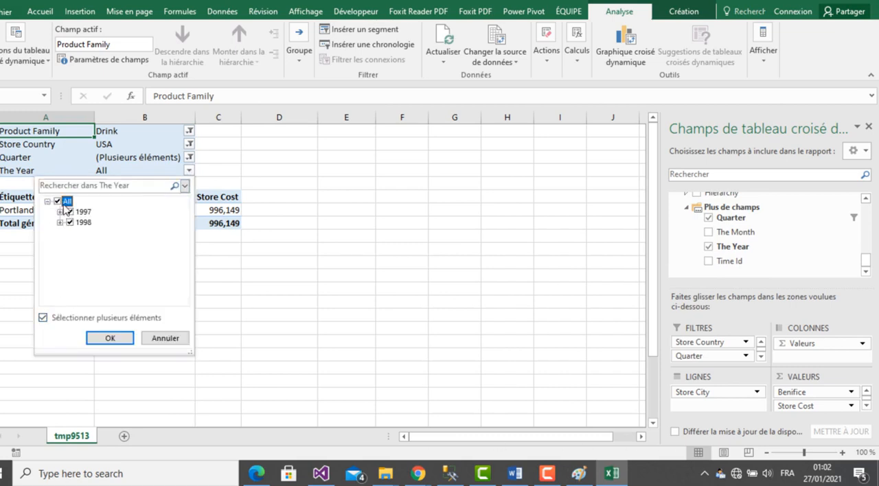
left_click(69, 213)
left_click(57, 202)
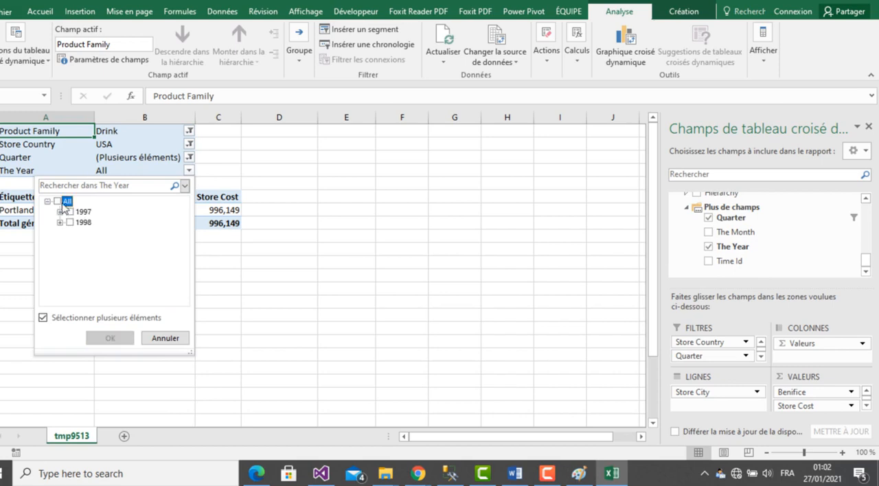
left_click(81, 222)
left_click(110, 338)
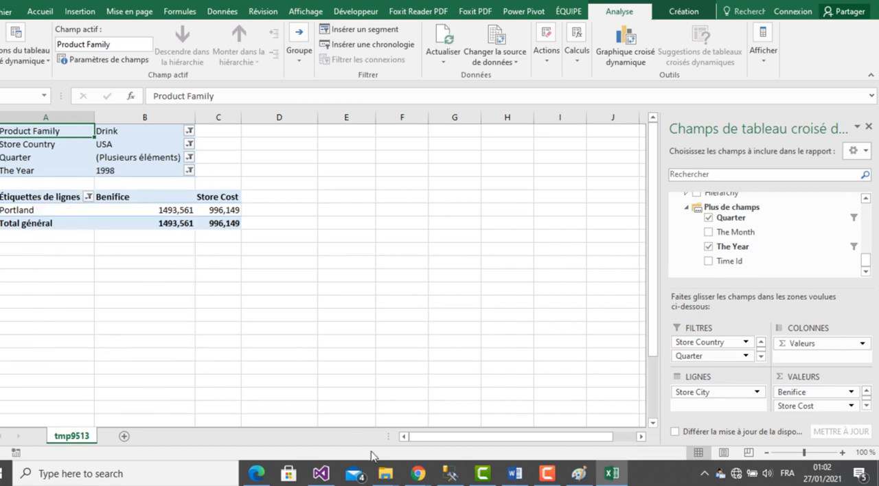
left_click(515, 474)
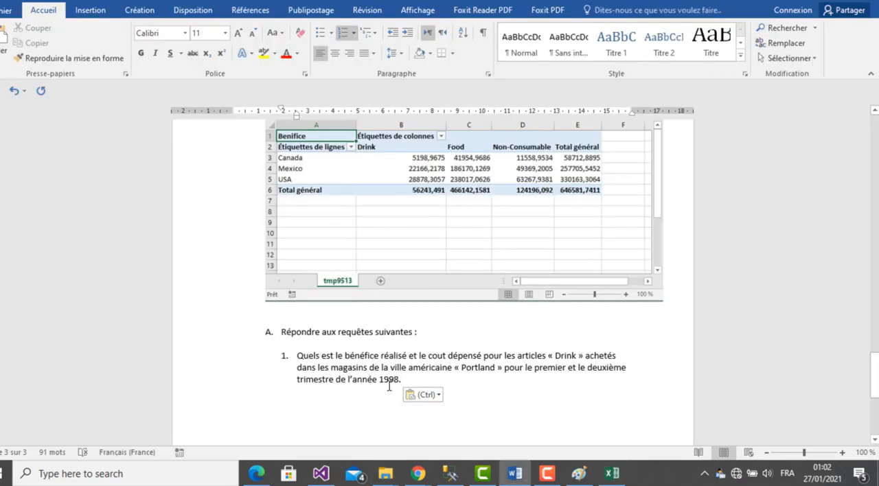
left_click(611, 474)
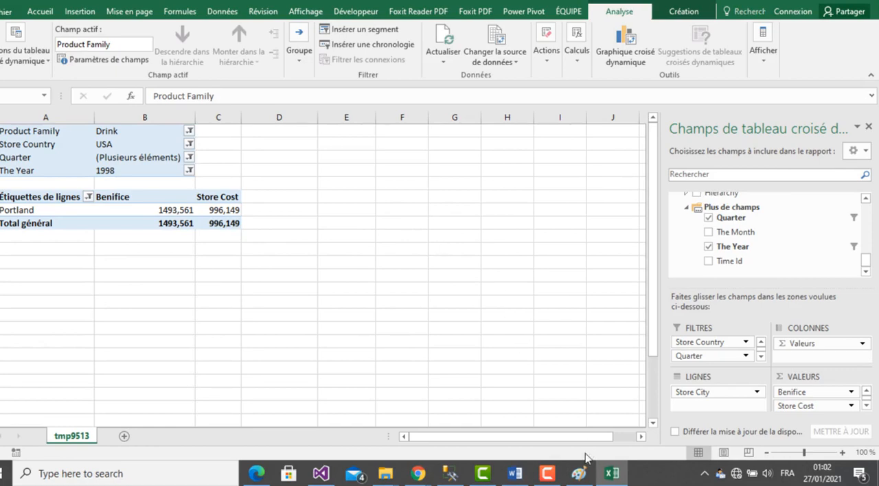
- Put the Excel screenshot into Paint and copy the pivot table area with its filters, about 417 × 174 px
left_click(578, 474)
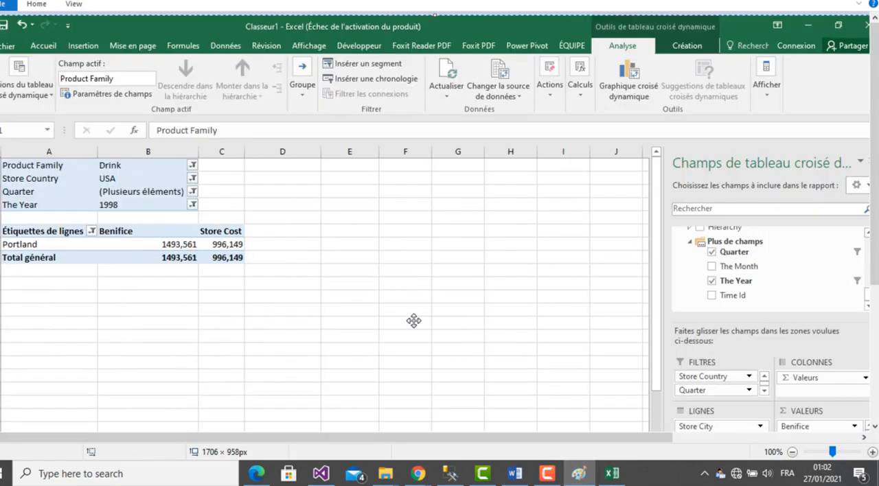
left_click(34, 6)
left_click(67, 35)
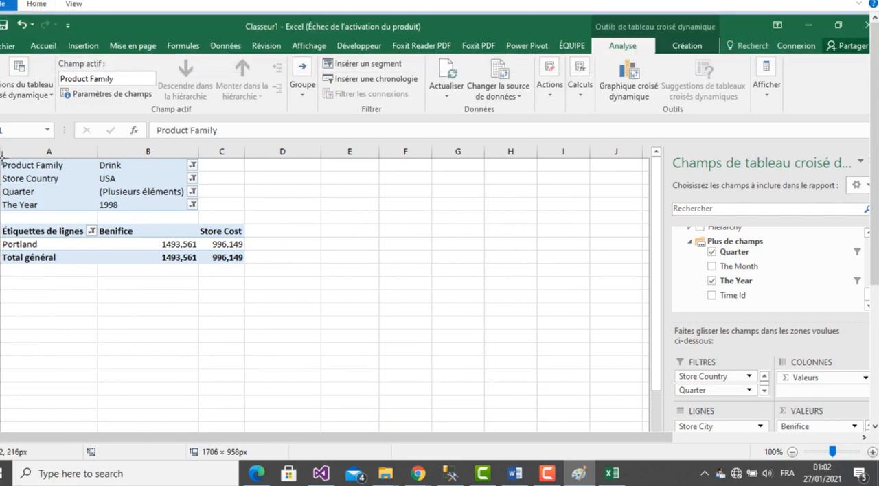
mouse_move(1, 157)
left_mouse_down()
mouse_move(290, 206)
mouse_move(276, 272)
left_mouse_up()
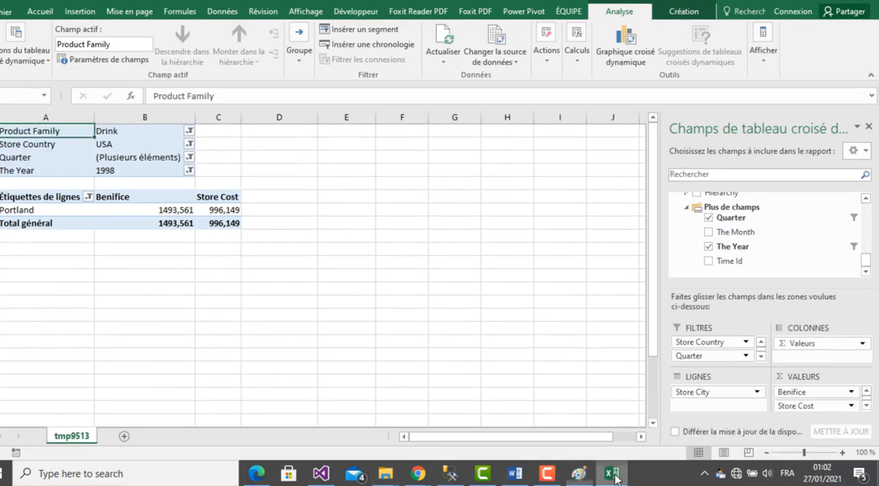
- Switch to the Word report and paste the copied pivot table image below question 1
left_click(612, 474)
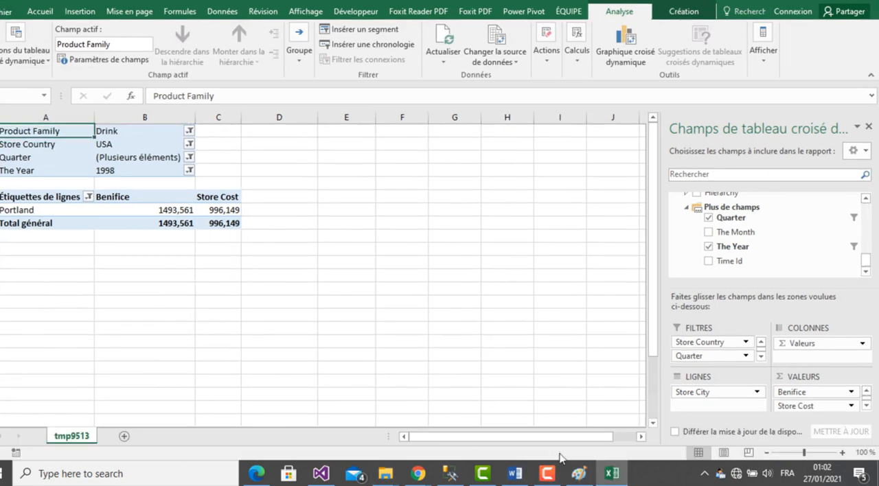
left_click(515, 475)
left_click(455, 431)
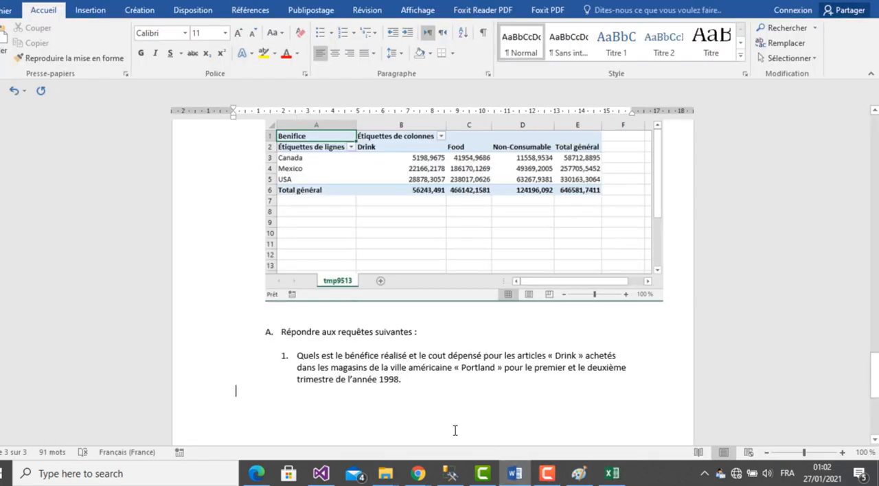
key("ctrl+v")
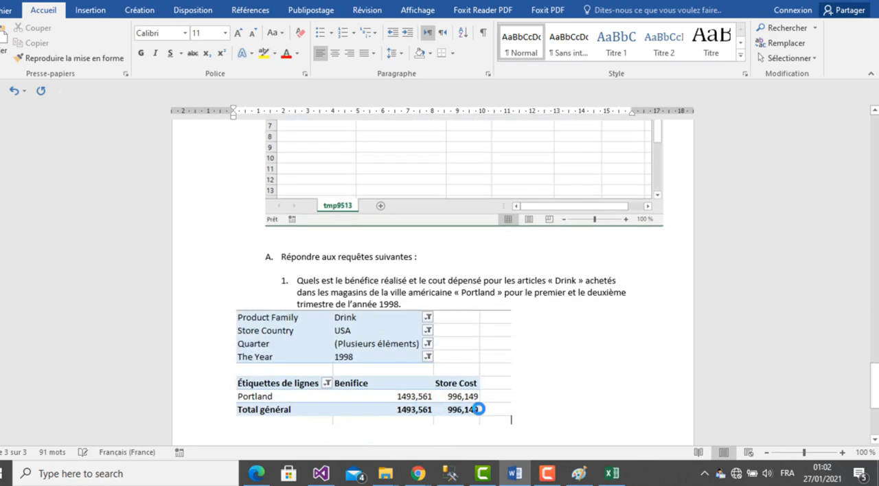
- Insert space between question 1 and the pasted pivot table image, and centre the image on the page
left_click(422, 302)
key("Return")
key("Return")
key("Down")
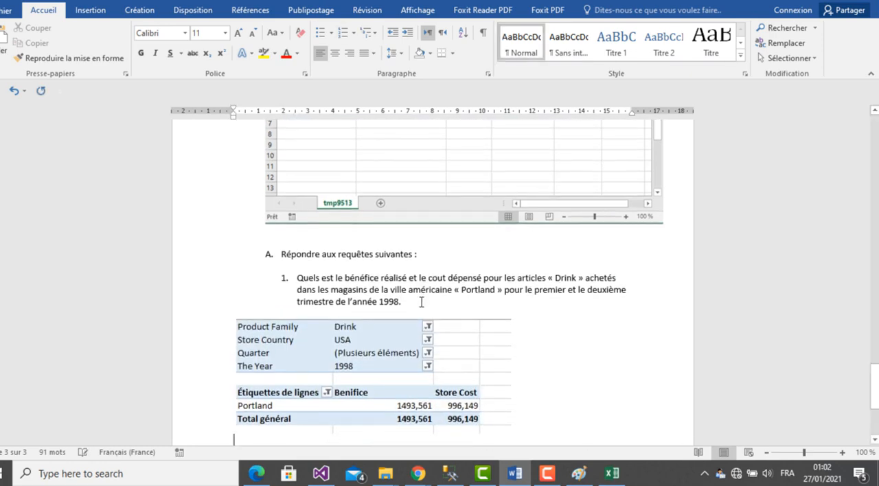
left_click(426, 344)
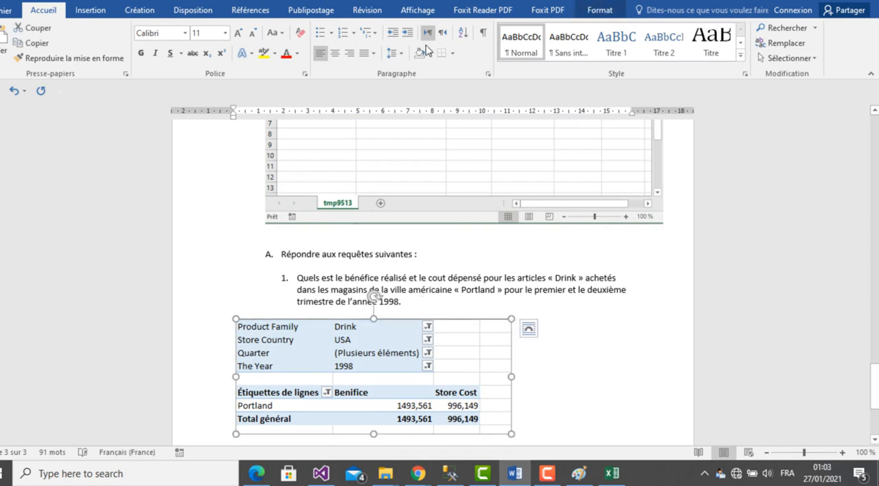
left_click(336, 55)
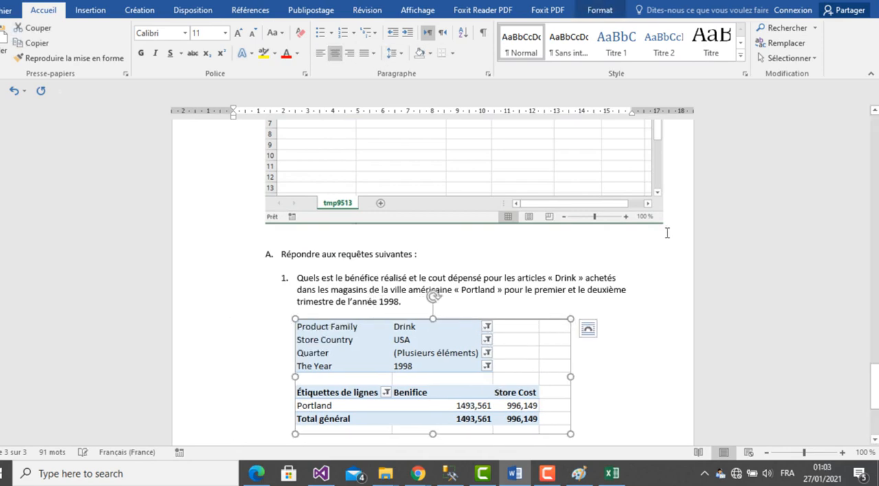
- Place the cursor below the pivot table image in the report and switch back to the pivot table in Excel
left_click(874, 441)
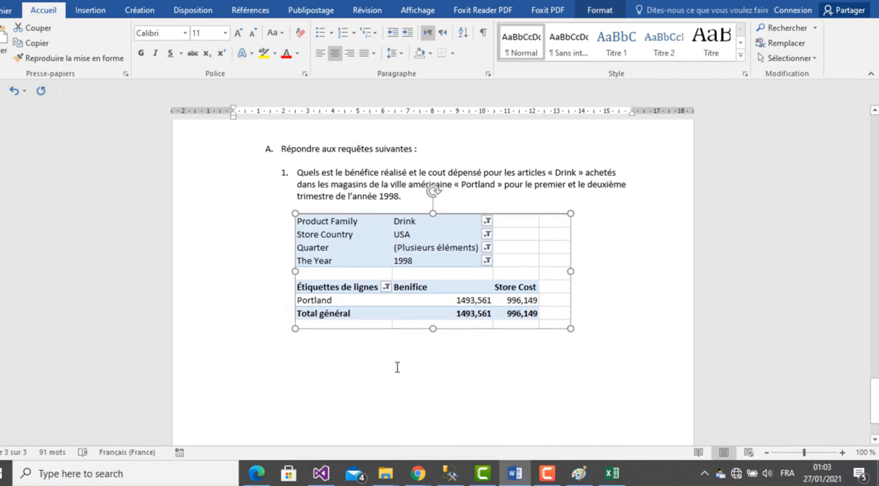
left_click(397, 367)
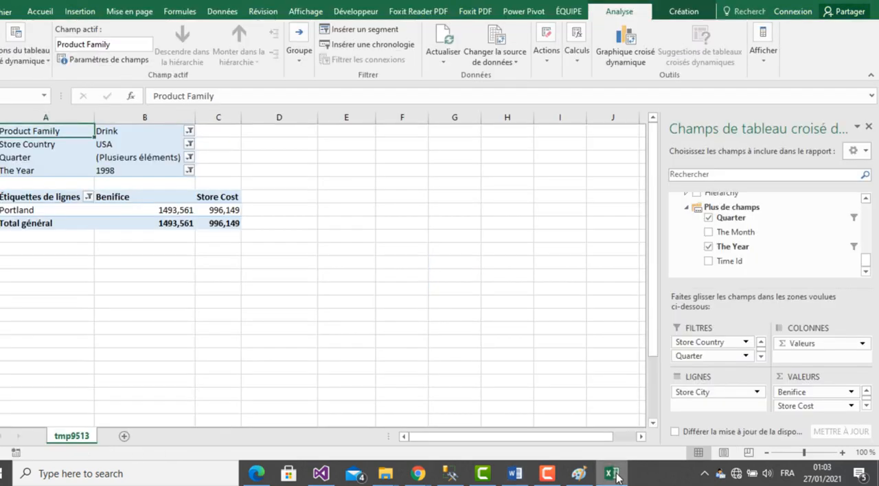
left_click(613, 474)
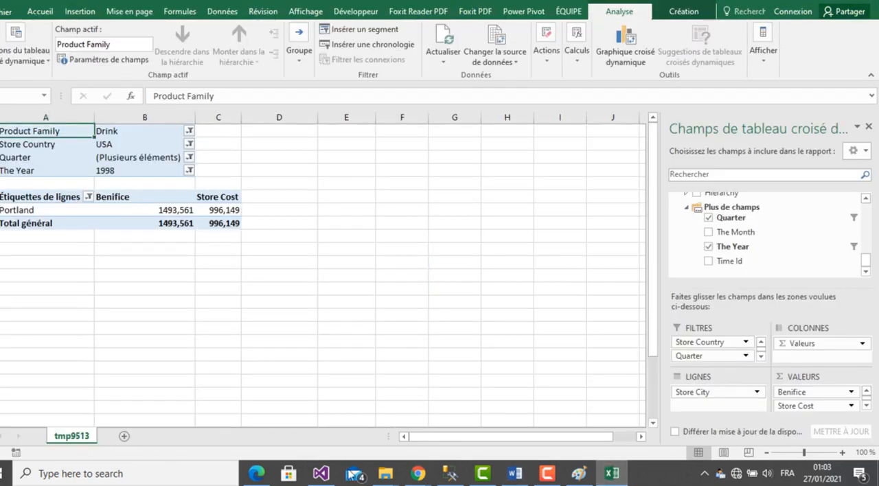
- Copy question 2 about « Fruit » articles from the assignment PDF in Edge and paste it into the Word report as numbered item 2
left_click(256, 475)
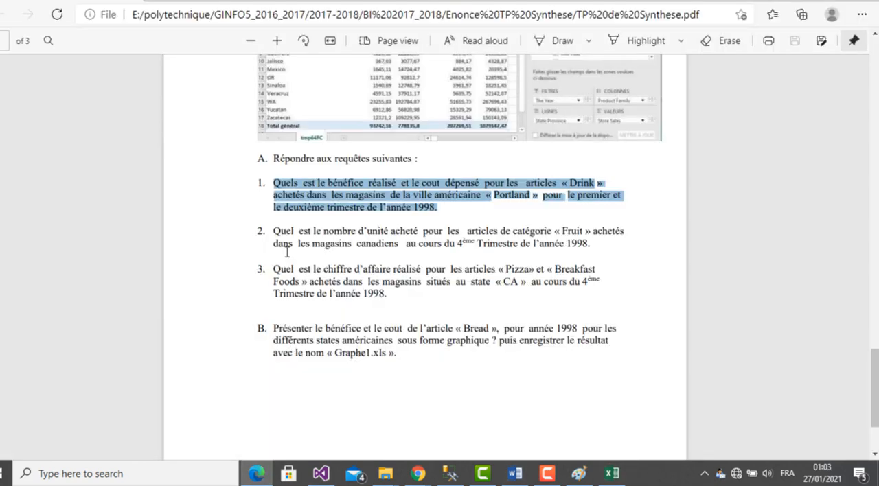
left_click_drag(273, 233, 579, 242)
key("ctrl+c")
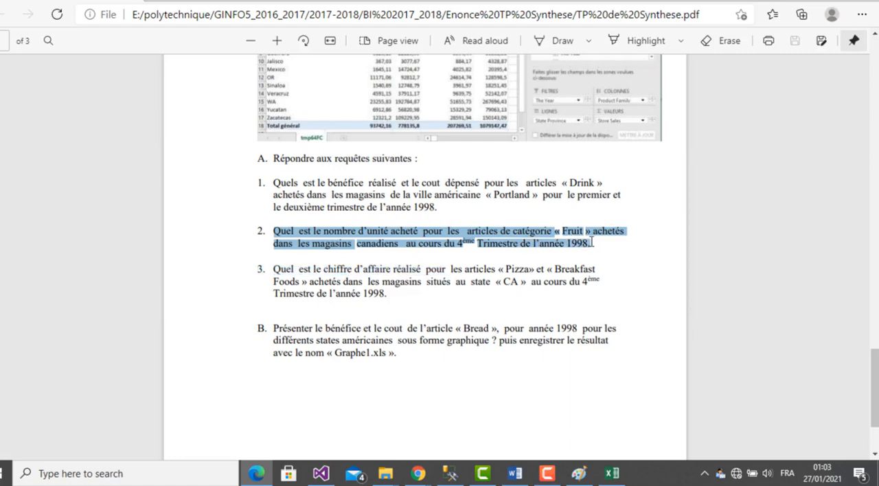
left_click(515, 474)
key("ctrl+v")
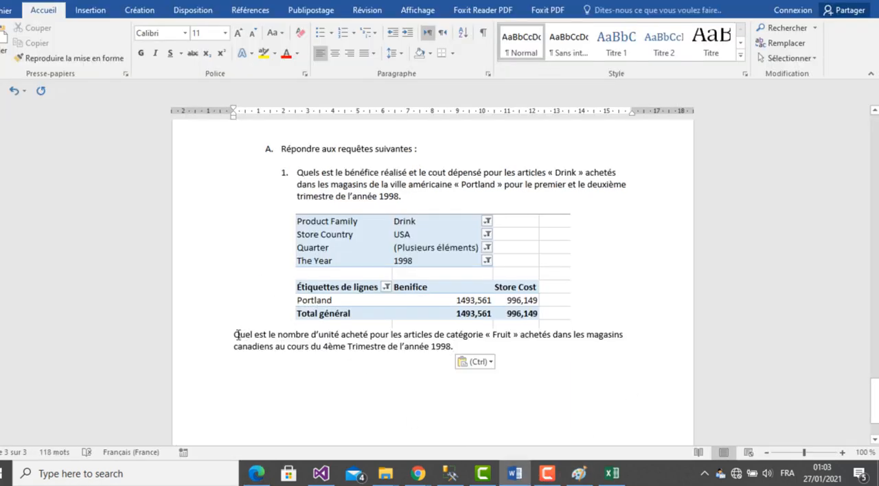
type("2.")
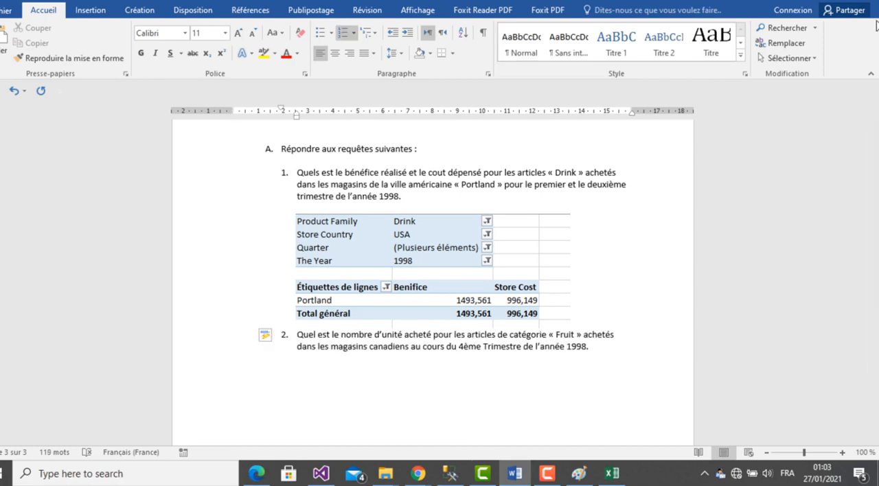
- Switch to Excel and empty the pivot table by removing all its value, filter and row fields
left_click(613, 474)
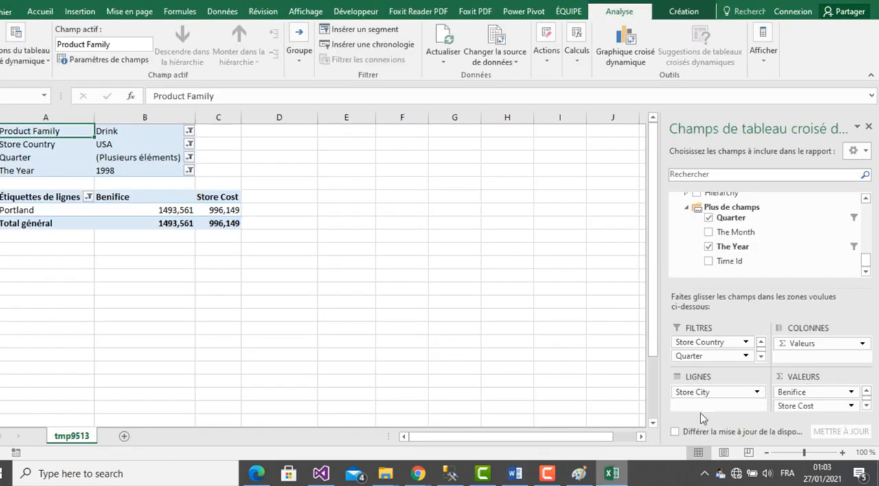
left_click_drag(790, 393, 781, 266)
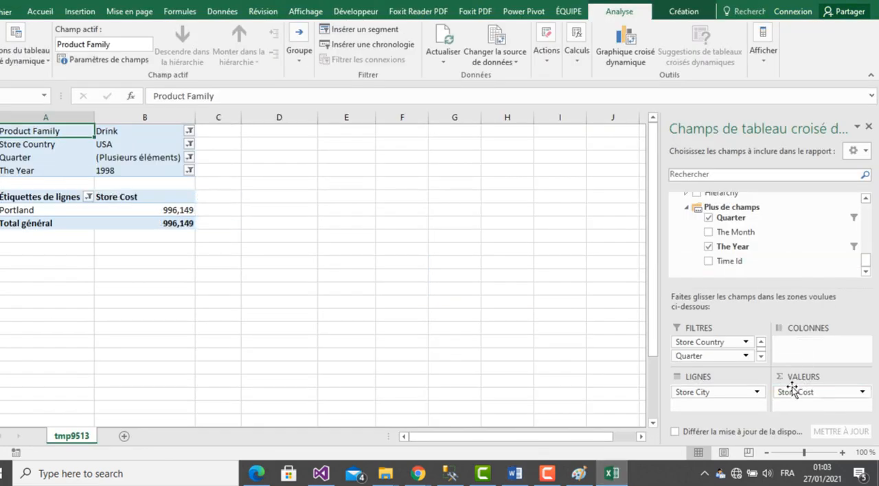
left_click_drag(793, 390, 756, 255)
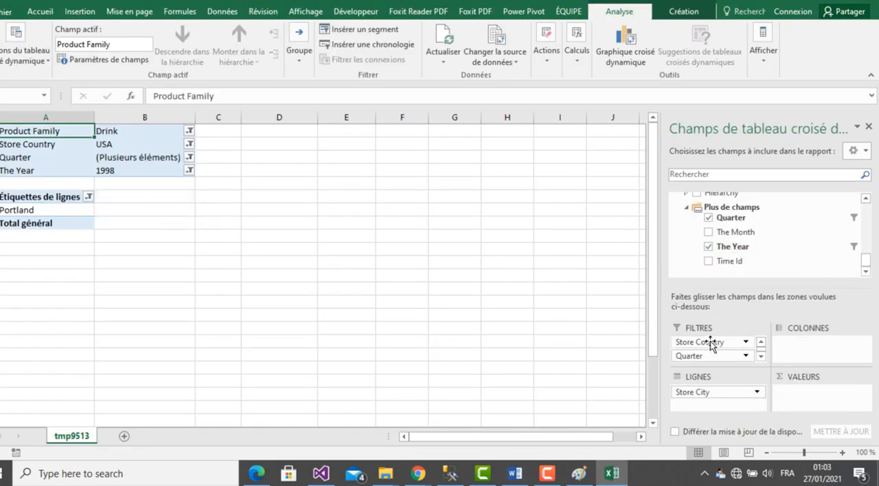
left_click_drag(710, 342, 736, 252)
left_click_drag(715, 344, 730, 251)
left_click_drag(703, 347, 742, 237)
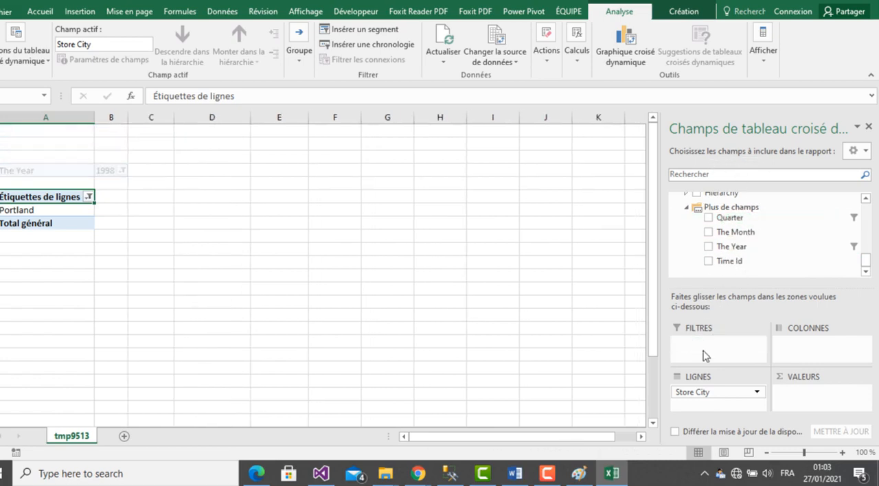
left_click_drag(697, 393, 766, 251)
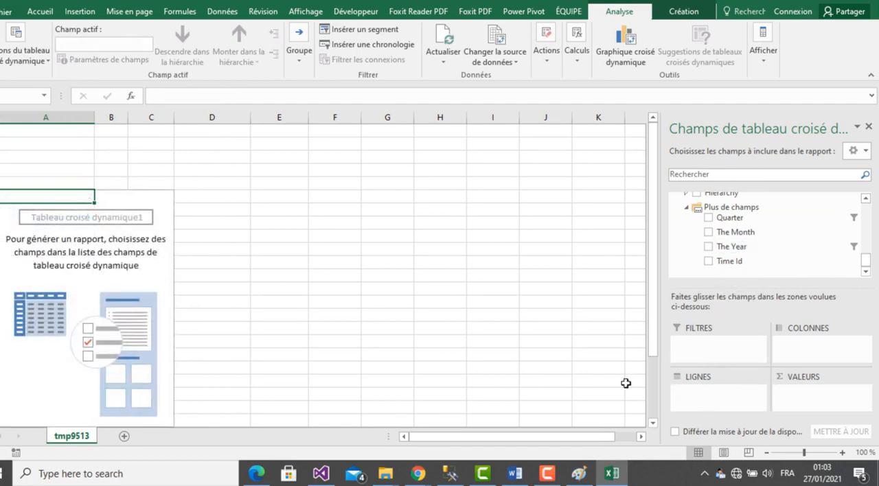
- Check question 2 in the Word report and add the Unit Sales measure from Sales Fact 1998 to the Excel pivot table's values
left_click(613, 477)
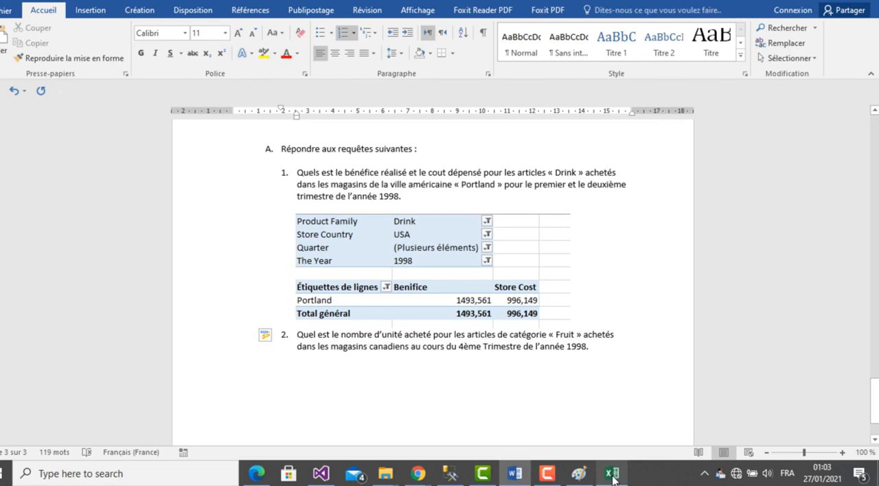
left_click(613, 477)
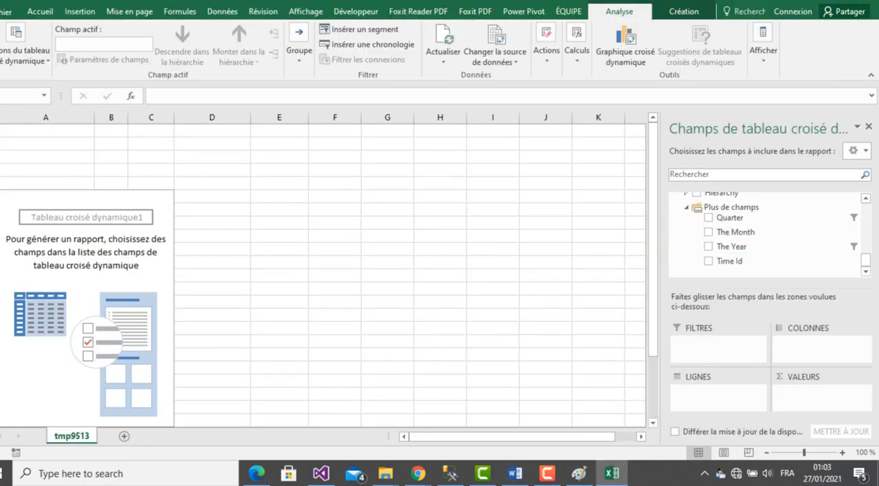
left_click_drag(865, 268, 866, 215)
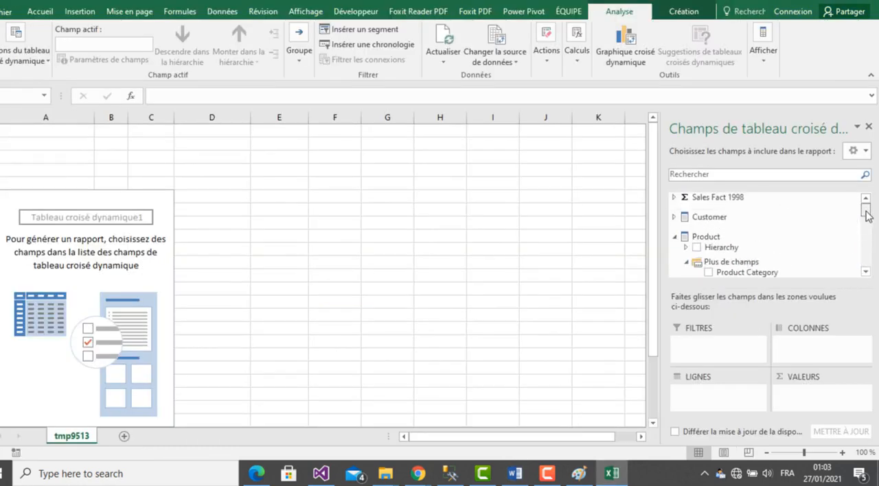
left_click(674, 198)
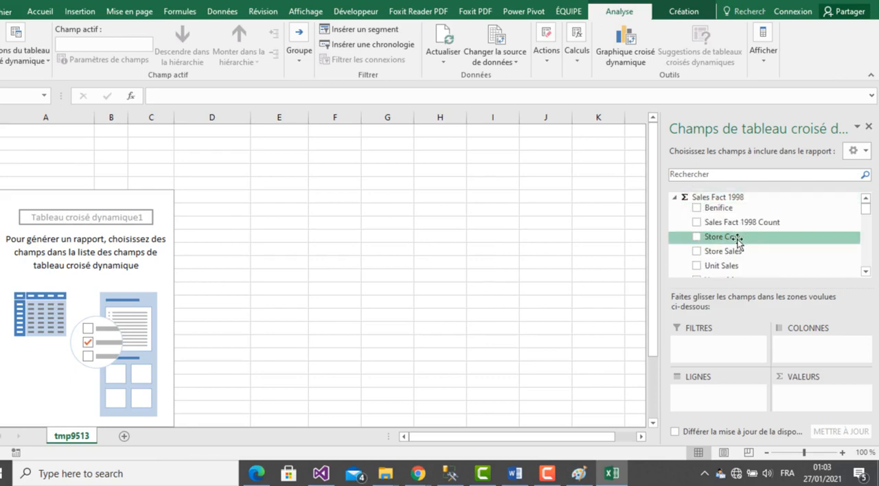
left_click_drag(729, 266, 790, 402)
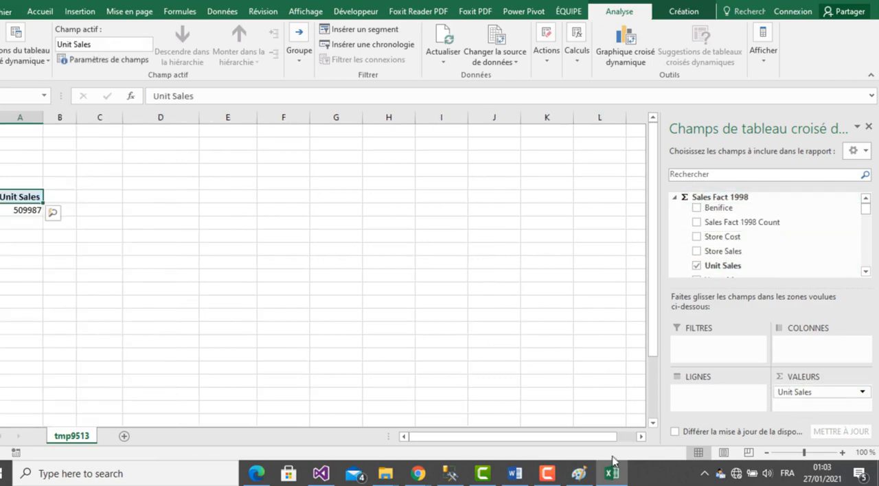
- Reread question 2 in Word and add Product Category from the Product dimension as a report filter in the Excel pivot table
left_click(614, 474)
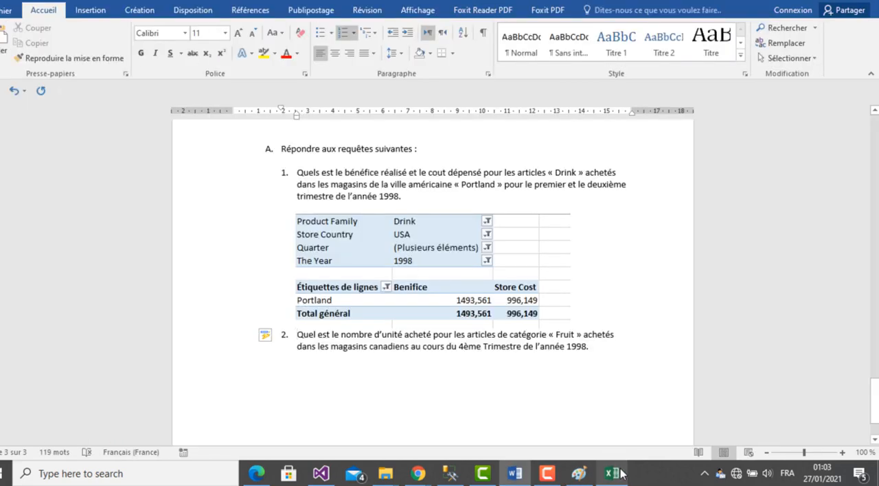
left_click(620, 473)
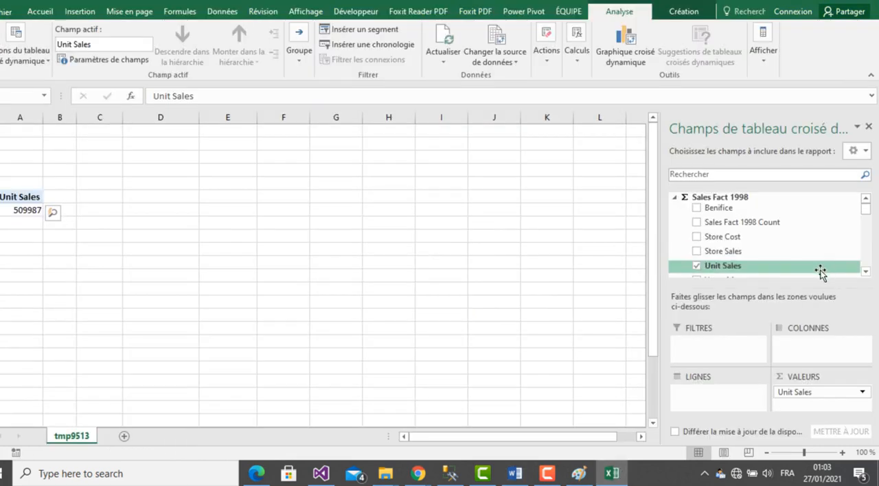
left_click(867, 273)
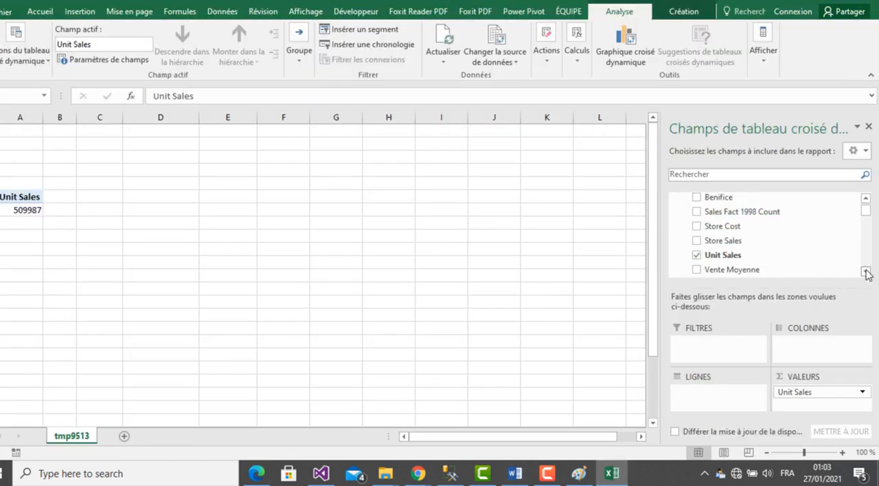
left_click(867, 273)
left_click(867, 274)
left_click(867, 273)
left_click(867, 274)
left_click(867, 273)
left_click(867, 274)
left_click(867, 274)
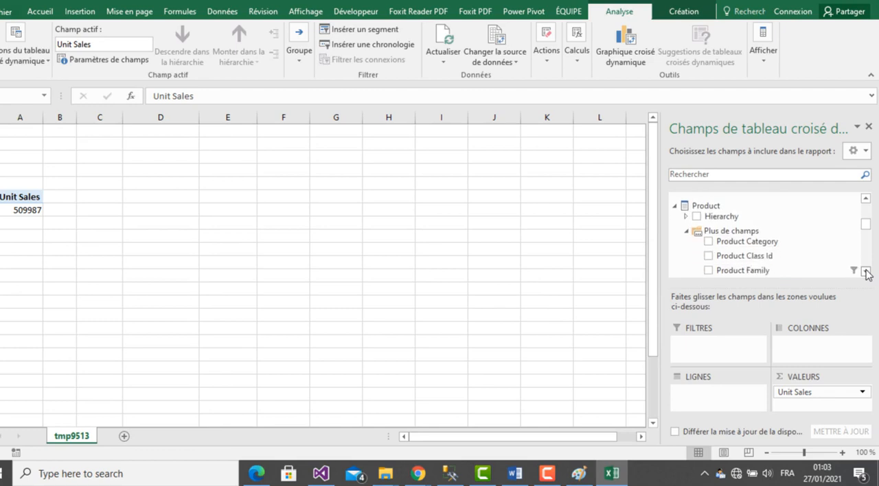
left_click(867, 274)
left_click(867, 274)
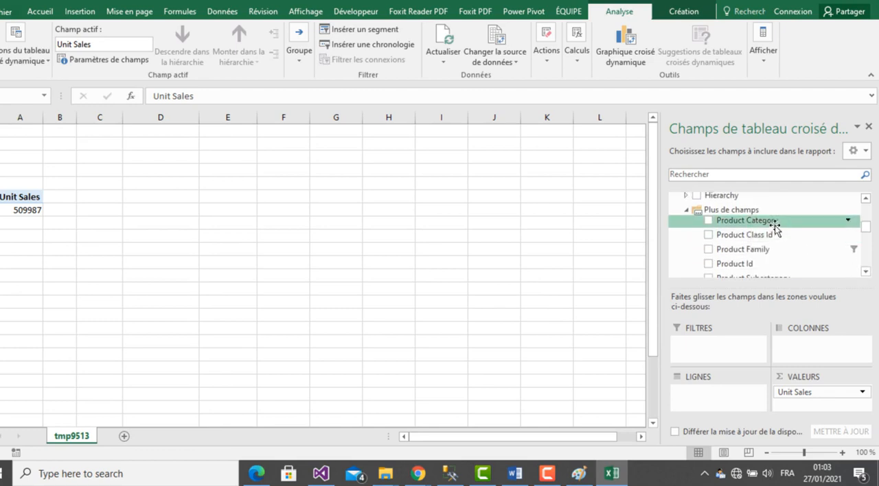
left_click_drag(776, 221, 732, 350)
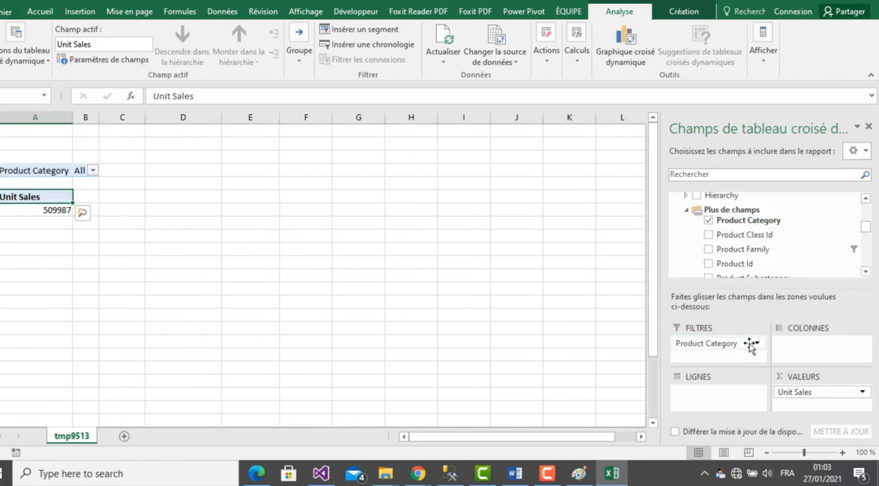
- Filter the pivot table's Product Category to Fruit only, using multiple-item selection
left_click(93, 171)
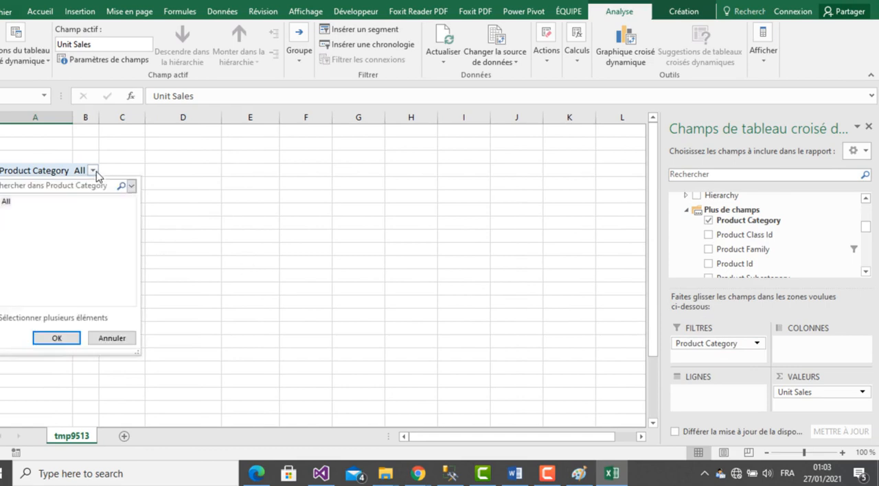
left_click(2, 318)
left_click(4, 202)
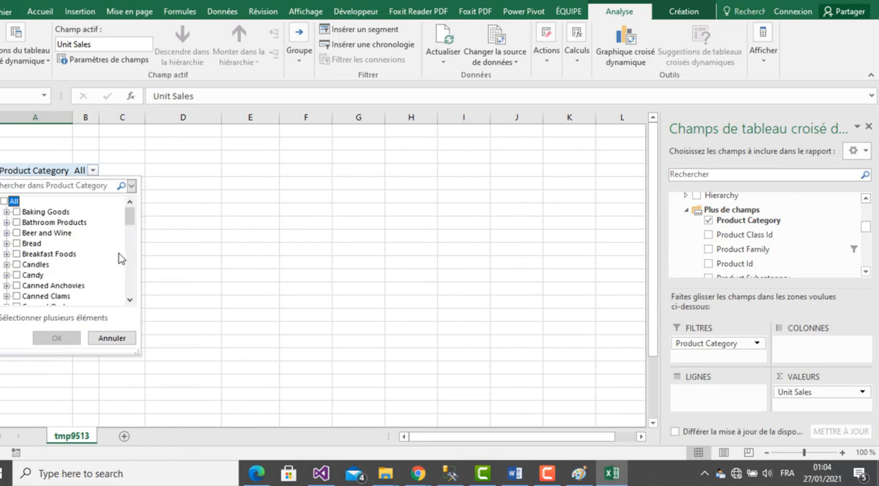
left_click_drag(134, 220, 134, 253)
left_click(18, 276)
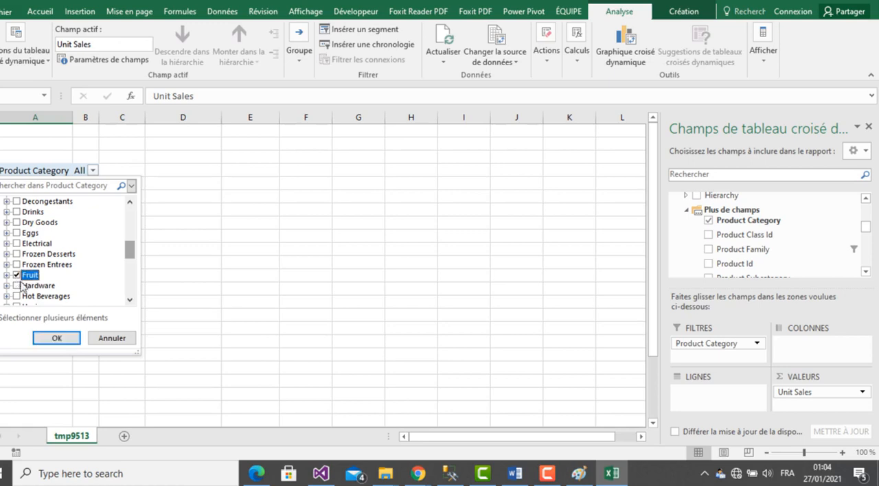
left_click(56, 337)
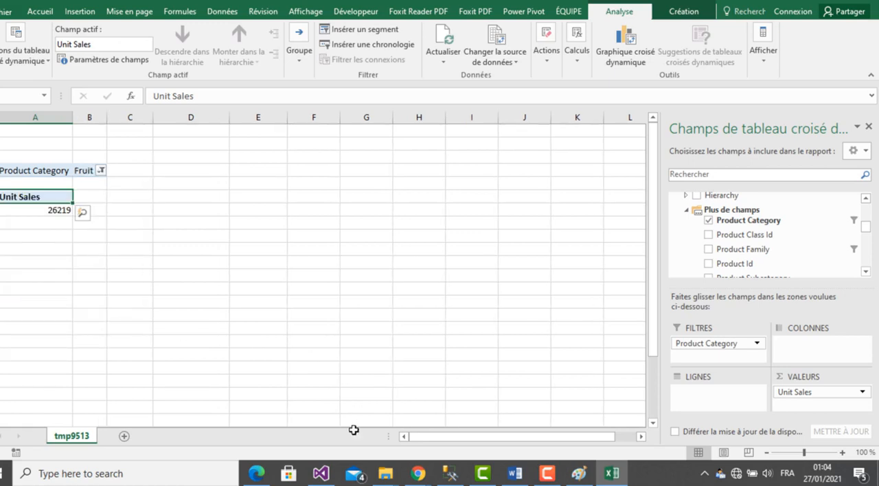
- Check question 2 in Word again and collapse the Sales Fact 1998, Product and Promotion groups in Excel's pivot field list
left_click(609, 477)
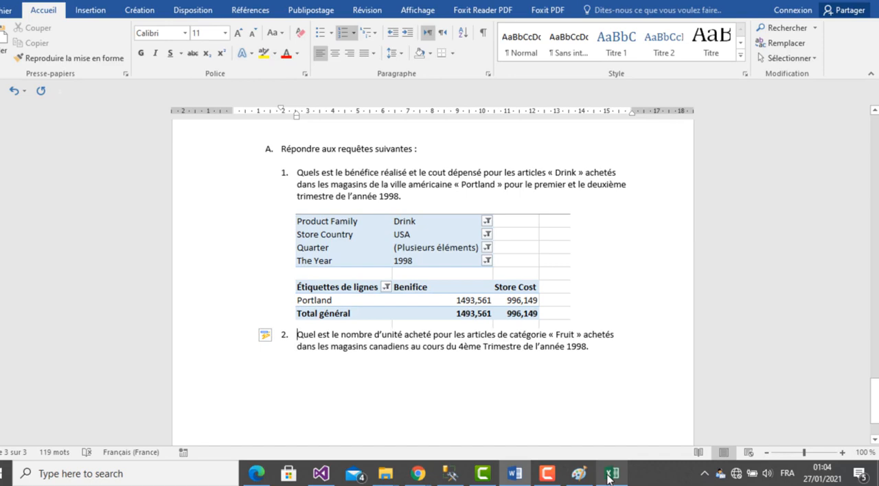
left_click(609, 477)
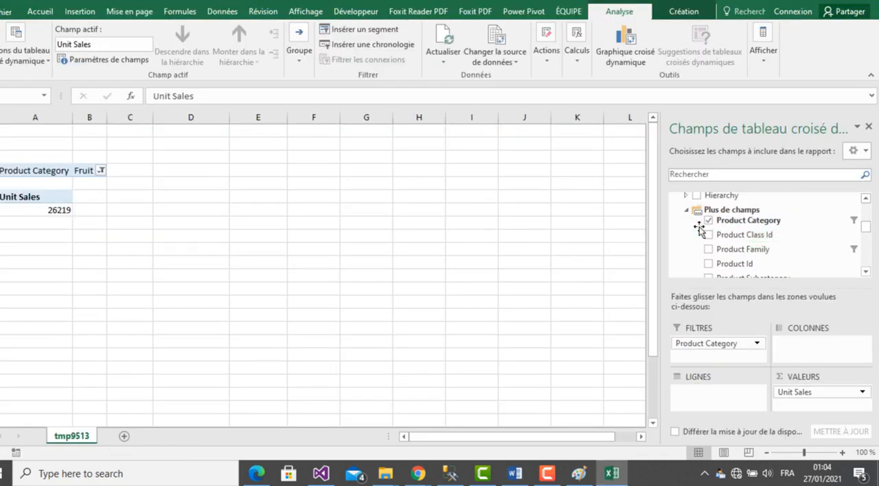
left_click_drag(866, 228, 865, 215)
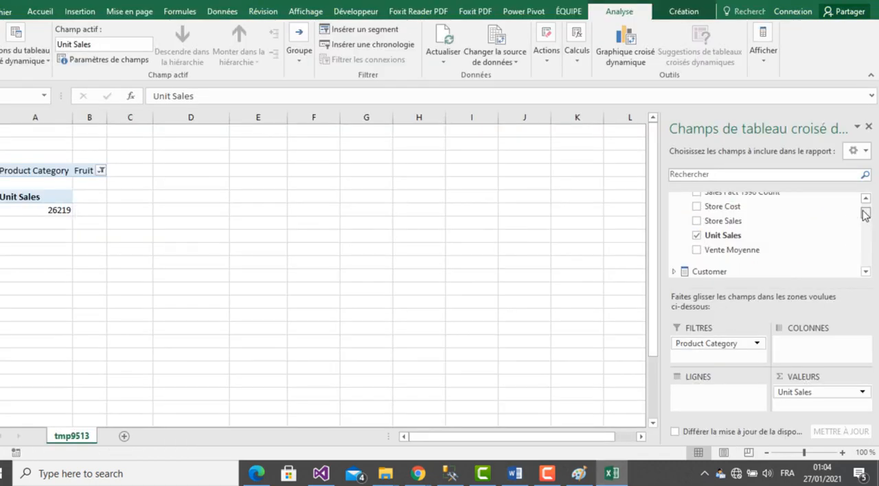
left_click(867, 199)
left_click(867, 198)
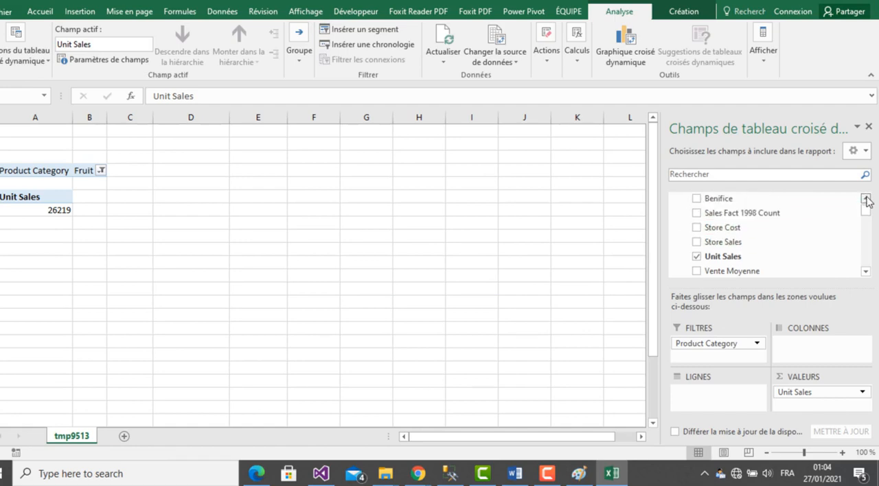
left_click(866, 198)
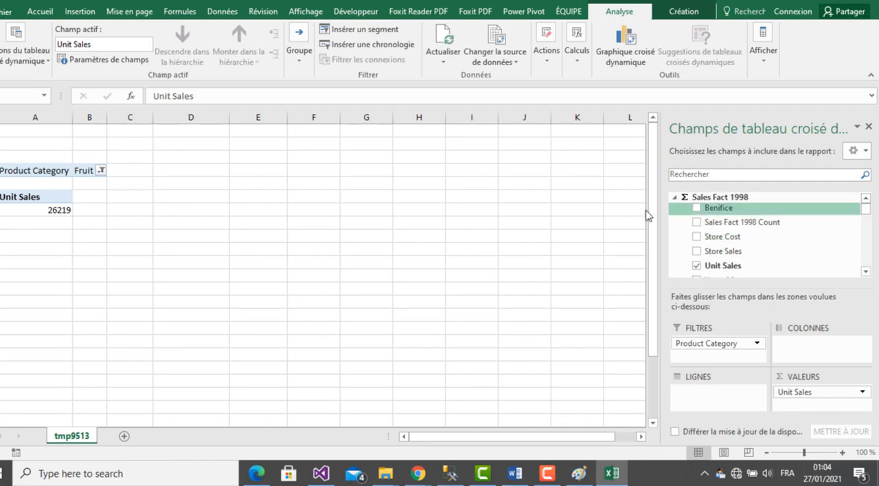
left_click(674, 197)
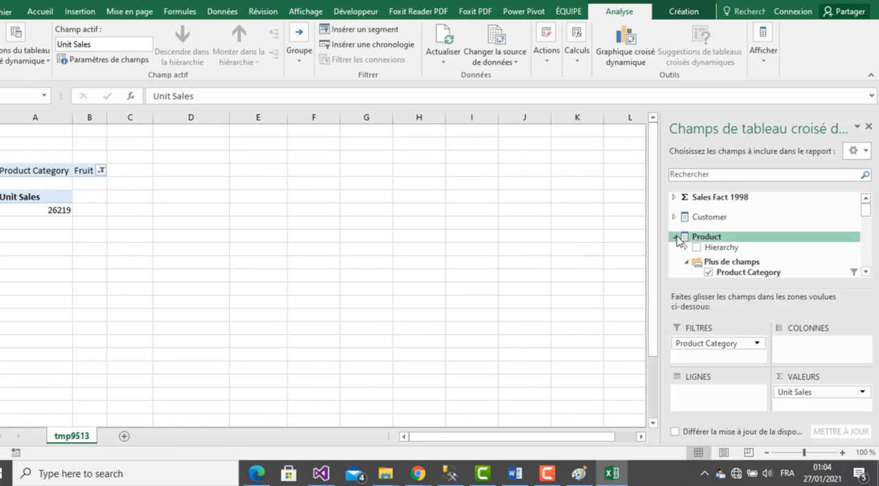
left_click(676, 237)
left_click(675, 257)
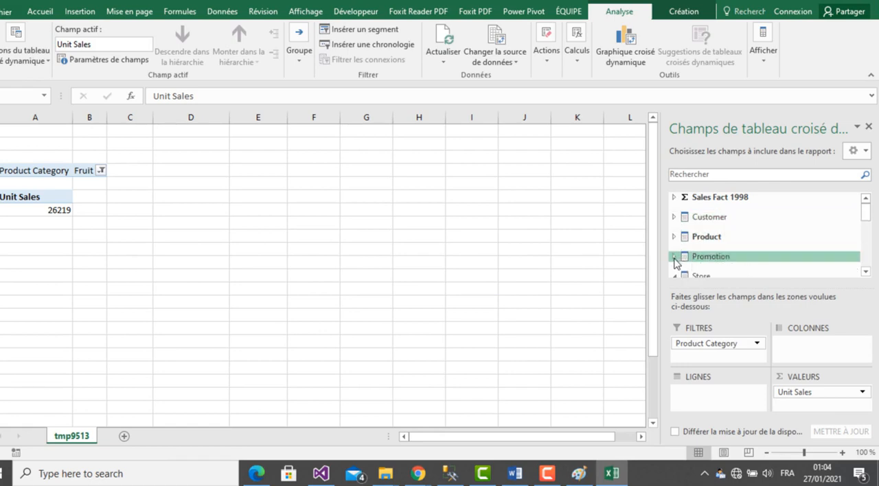
- Check question 2 in Word again and add Store Country from the Store dimension as a report filter in the Excel pivot table
left_click(866, 271)
left_click(866, 271)
left_click(866, 272)
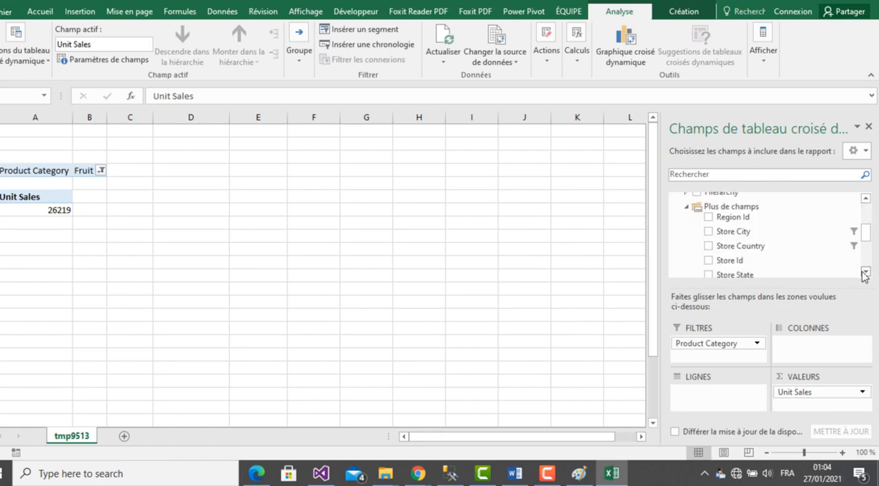
left_click(865, 271)
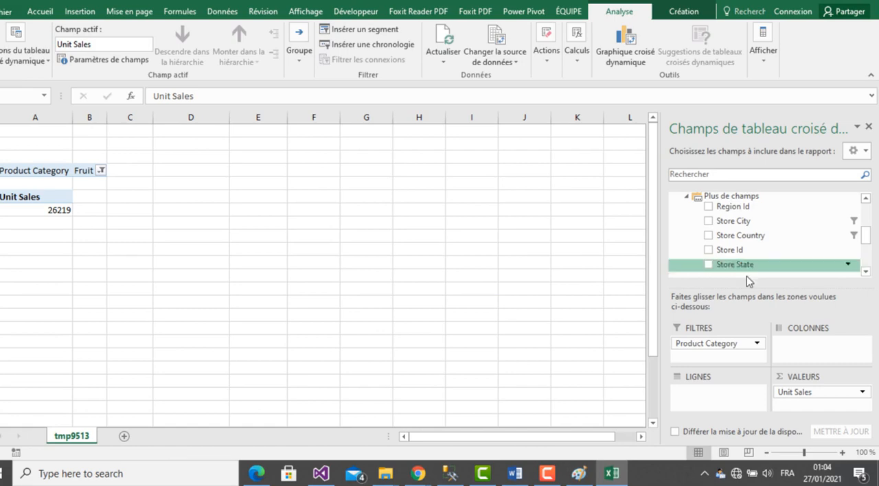
left_click(619, 479)
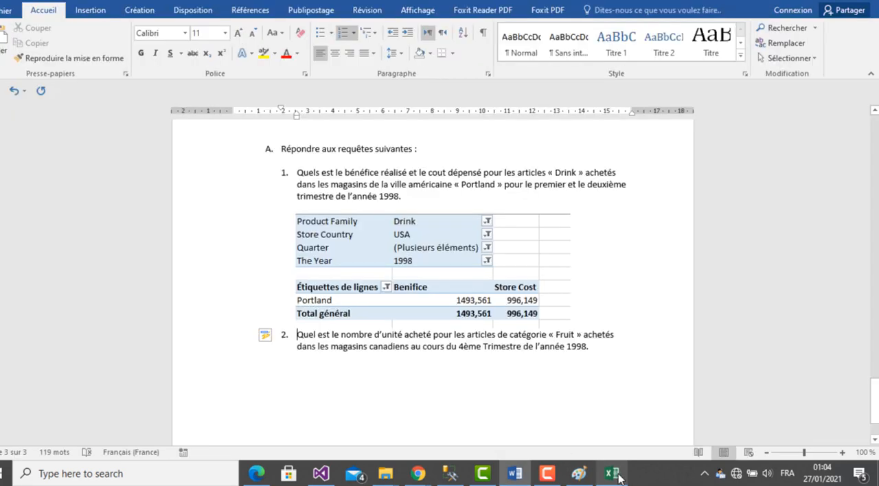
left_click(613, 474)
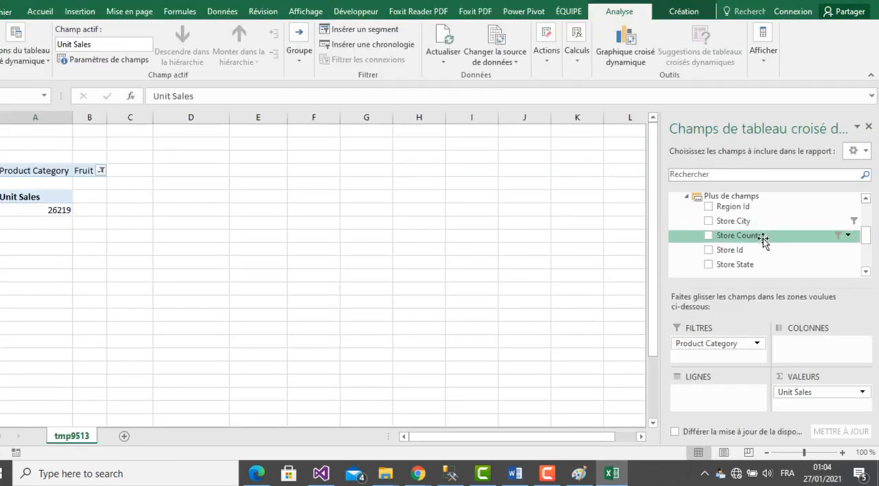
left_click_drag(761, 237, 718, 356)
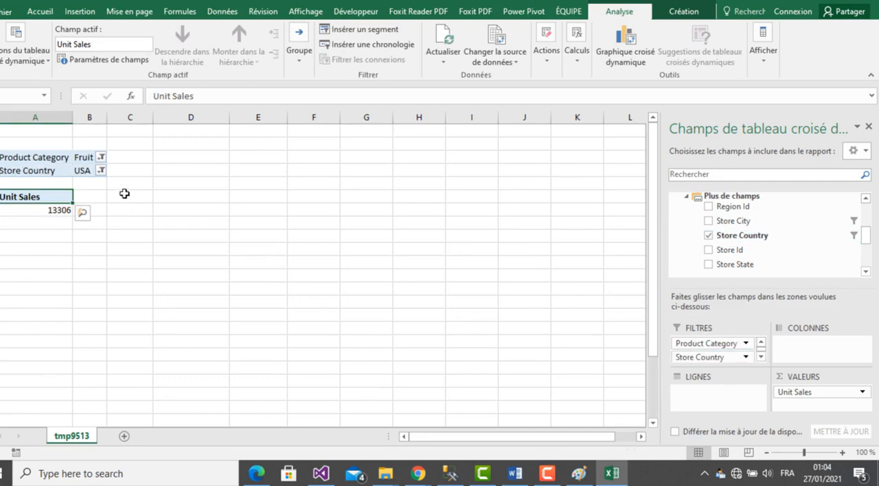
- Filter the pivot table's Store Country to Canada only
left_click(101, 171)
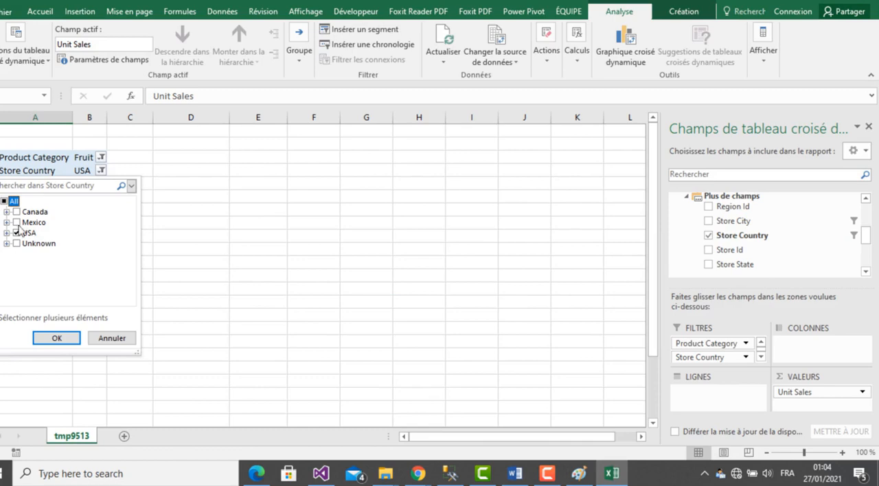
left_click(17, 233)
left_click(17, 212)
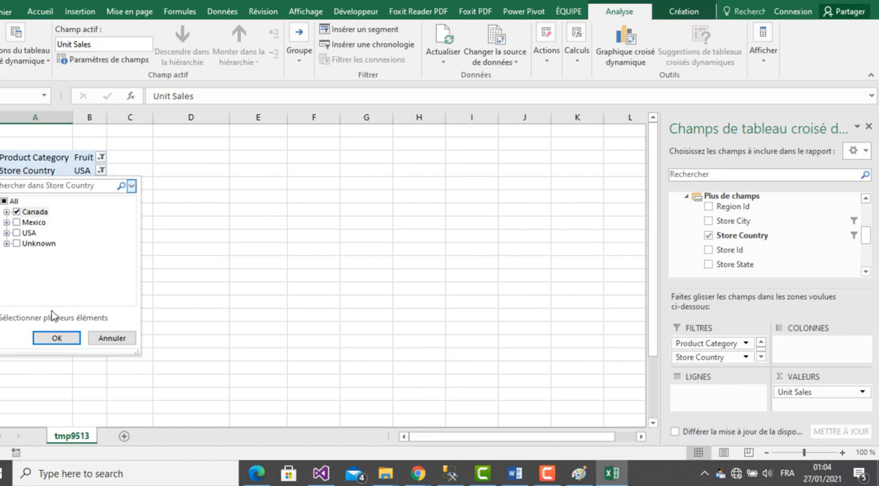
left_click(56, 338)
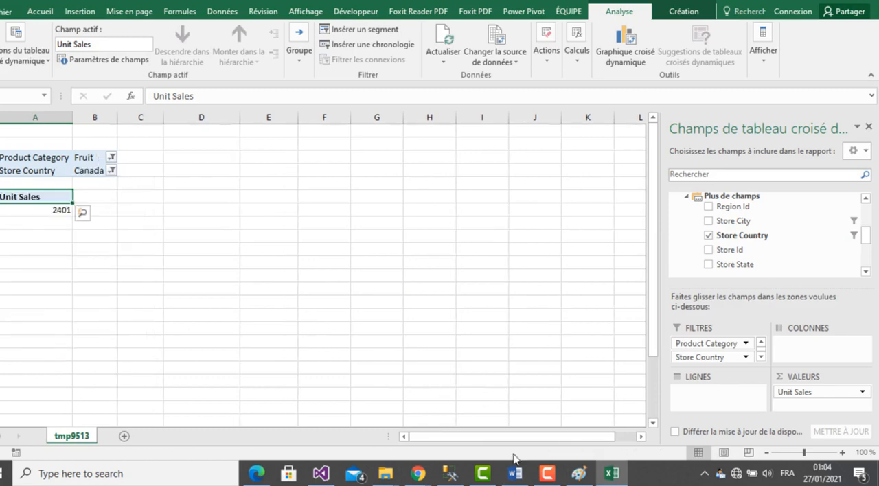
- Reread question 2 in Word and add The Year from the time dimension as a report filter in the Excel pivot table
left_click(611, 475)
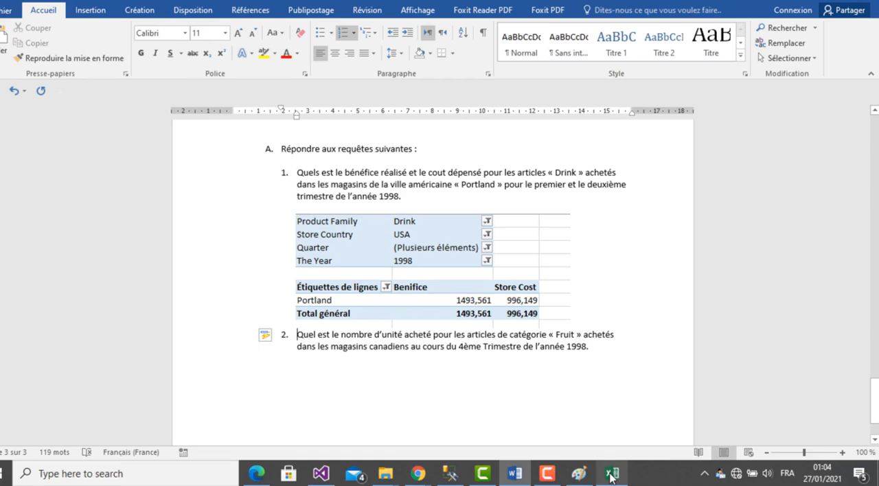
left_click(610, 476)
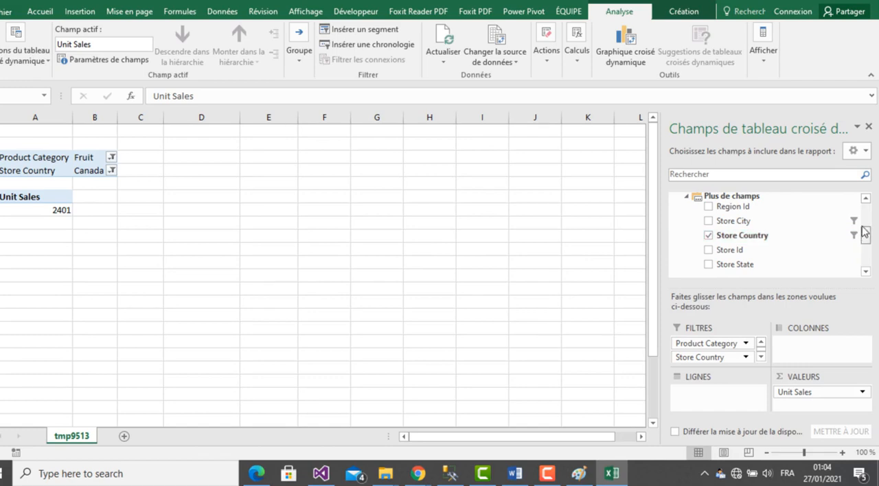
left_click_drag(865, 234, 866, 228)
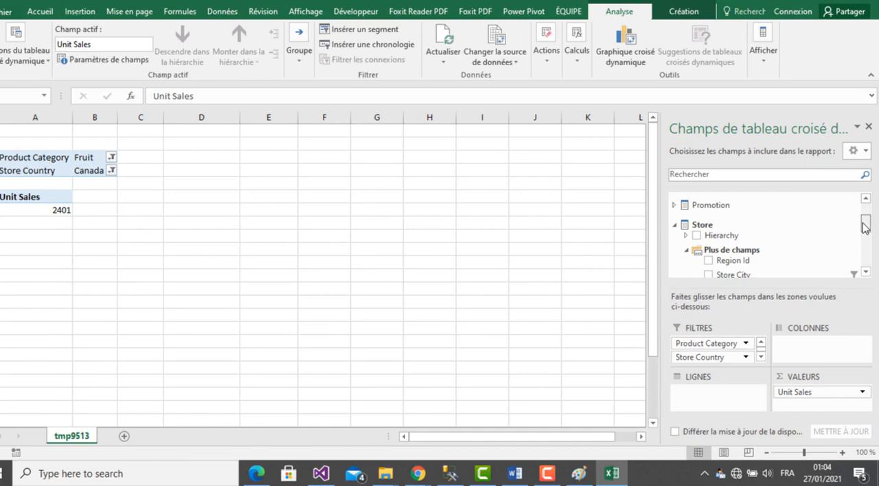
left_click_drag(865, 228, 864, 259)
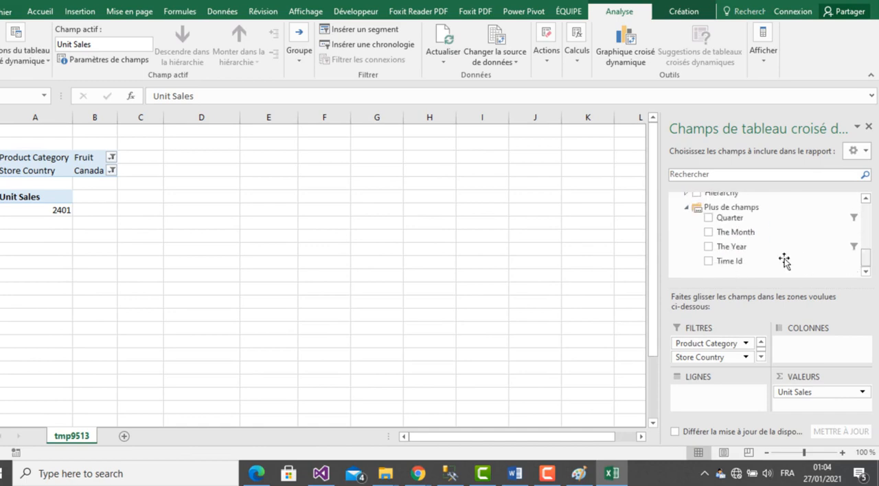
left_click_drag(749, 247, 711, 359)
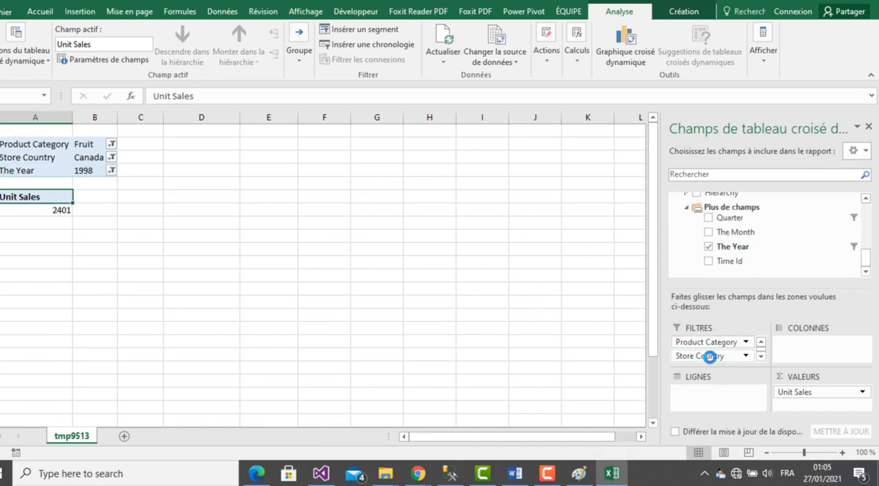
- Restrict the pivot table's The Year filter to 1998 only
left_click(112, 171)
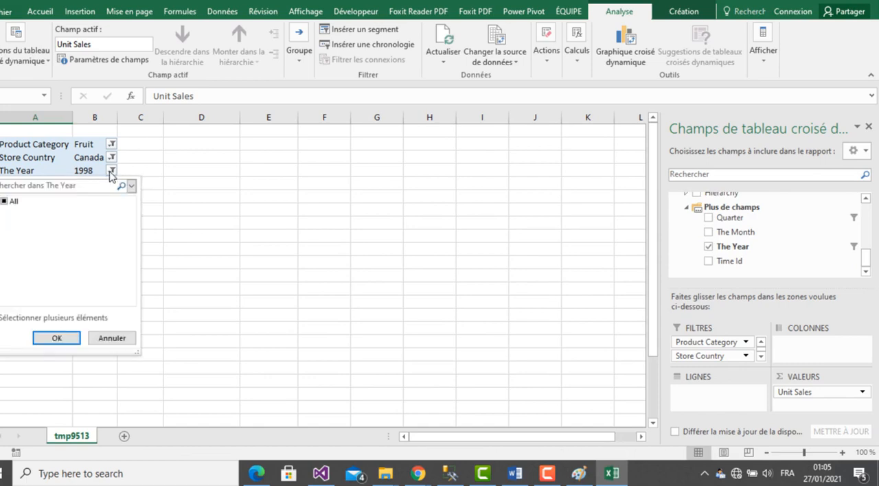
left_click(3, 202)
left_click(3, 202)
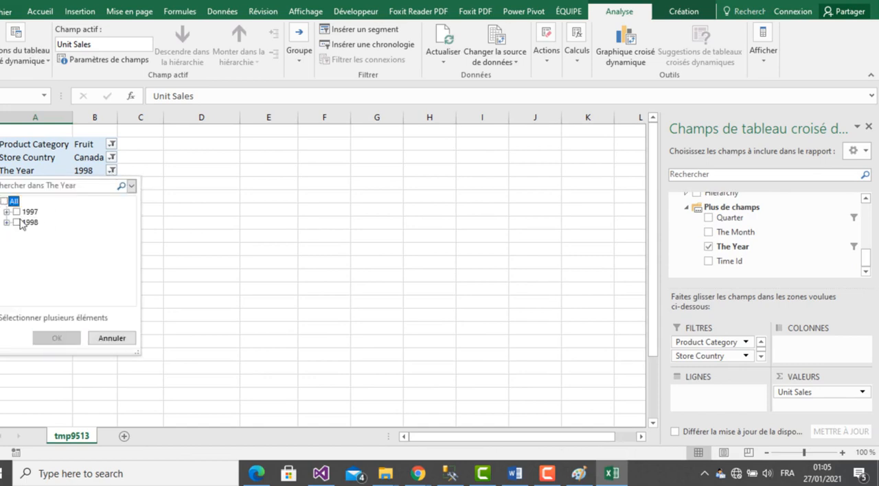
left_click(16, 223)
left_click(63, 337)
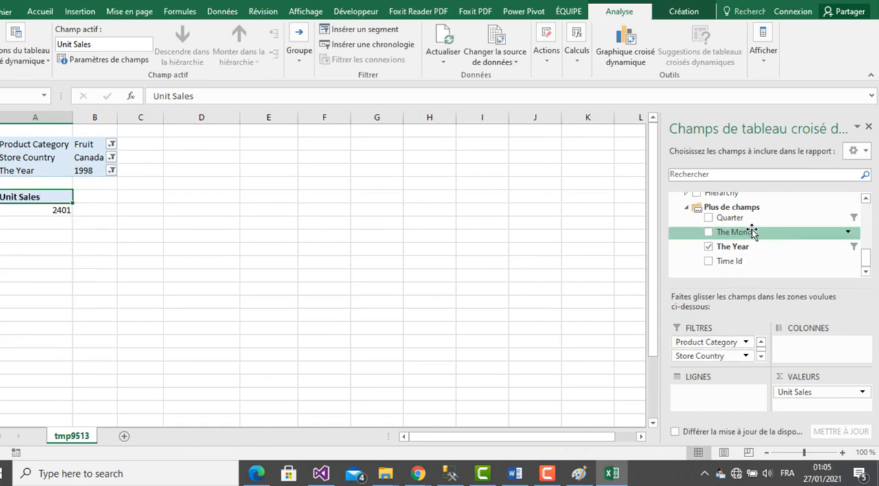
- Add Quarter as a report filter in the pivot table and check in Word which quarter question 2 asks for
left_click_drag(741, 219, 710, 362)
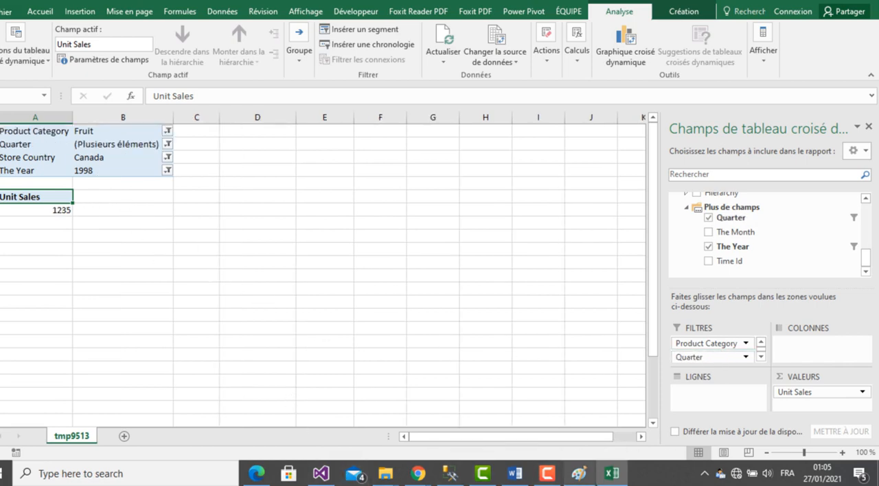
left_click(617, 483)
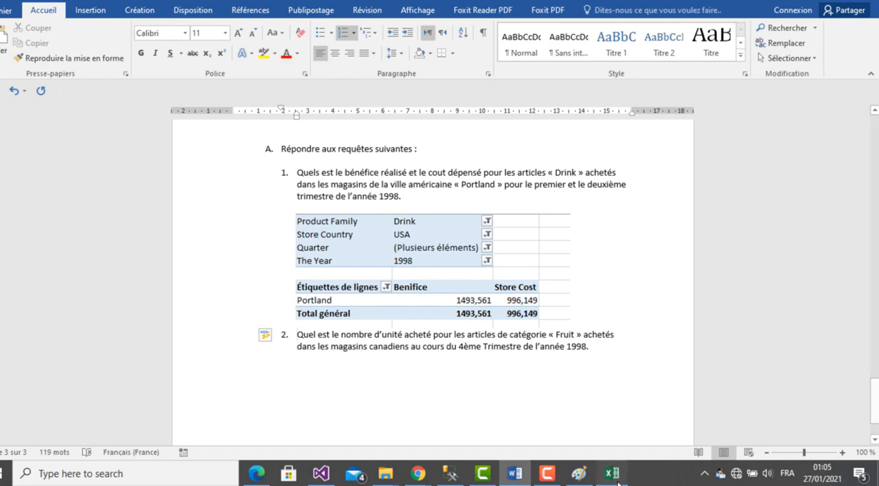
left_click(618, 483)
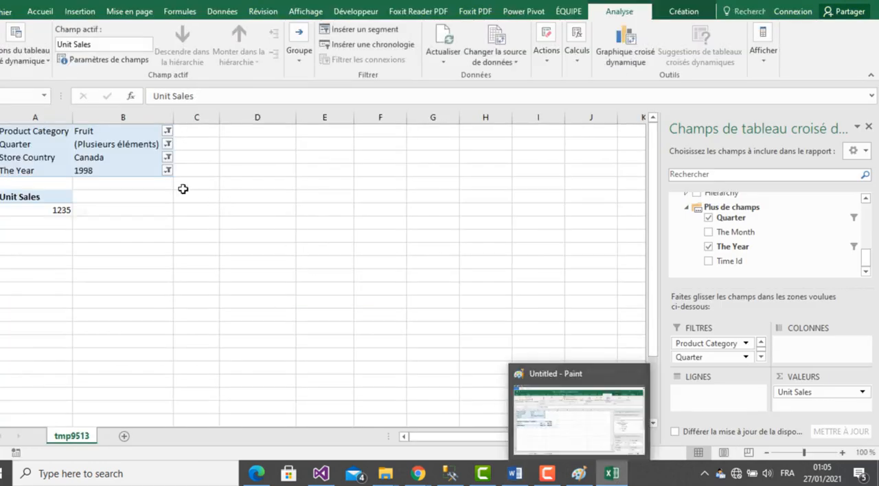
- Filter the pivot table's Quarter to Q4 only and compare the filters with question 2 in Word
left_click(168, 146)
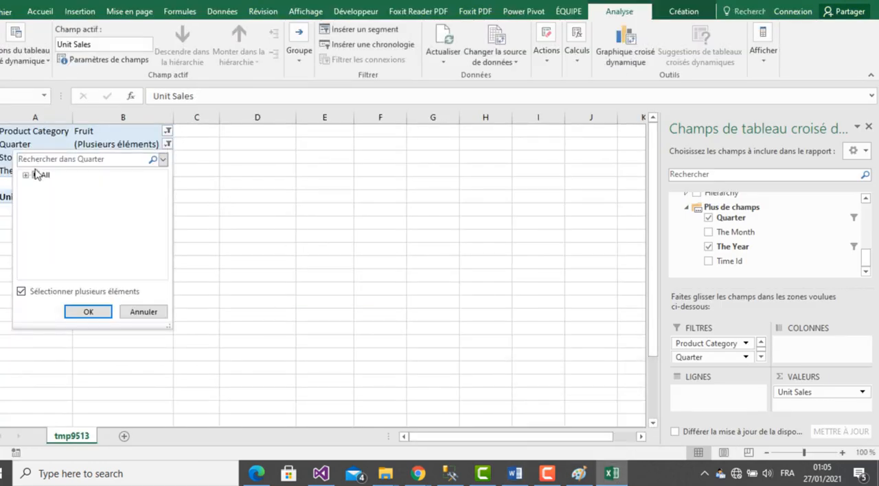
left_click(26, 176)
left_click(35, 175)
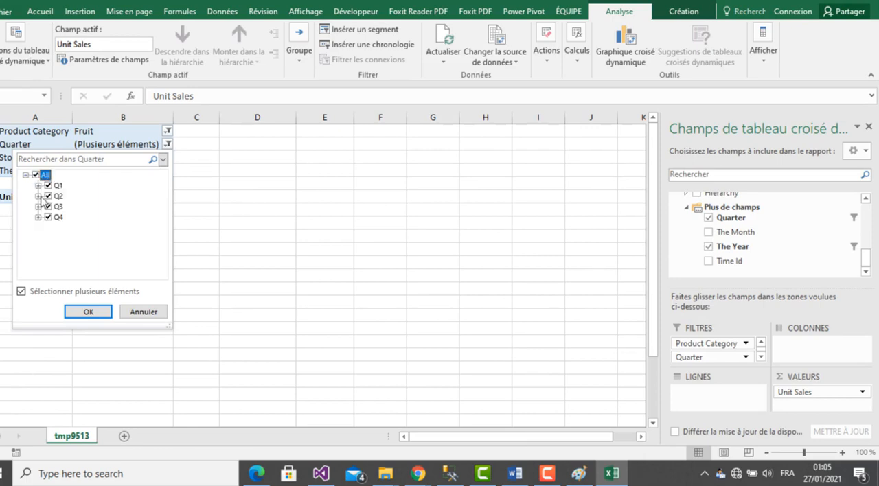
left_click(36, 175)
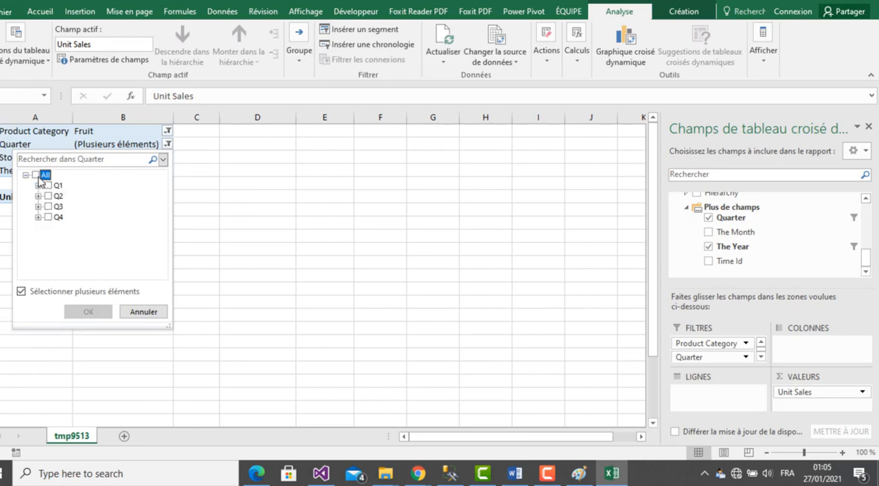
left_click(48, 217)
left_click(86, 312)
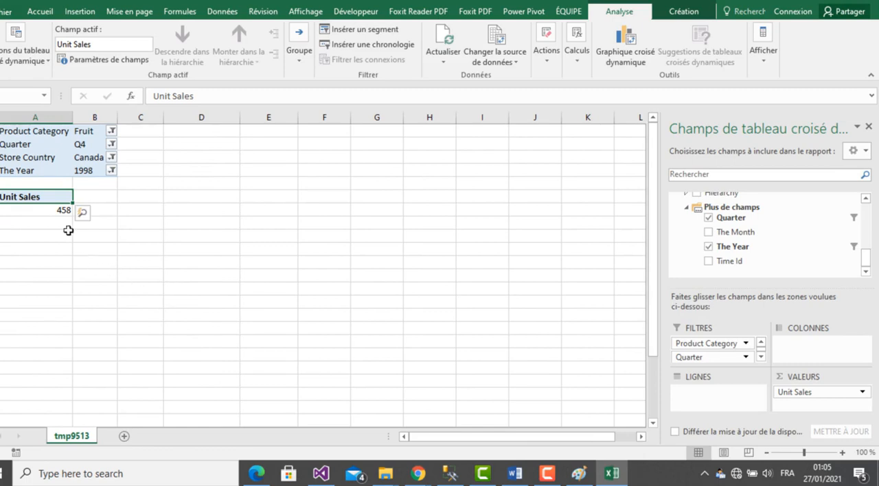
left_click(607, 477)
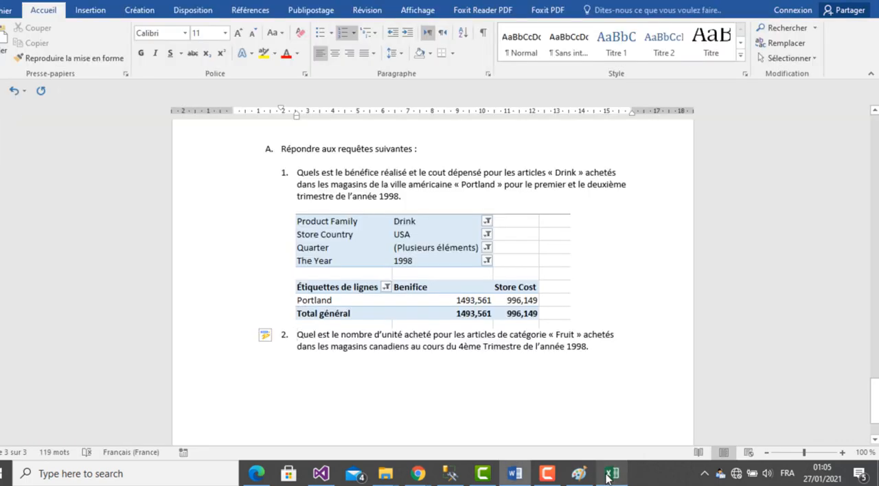
left_click(607, 478)
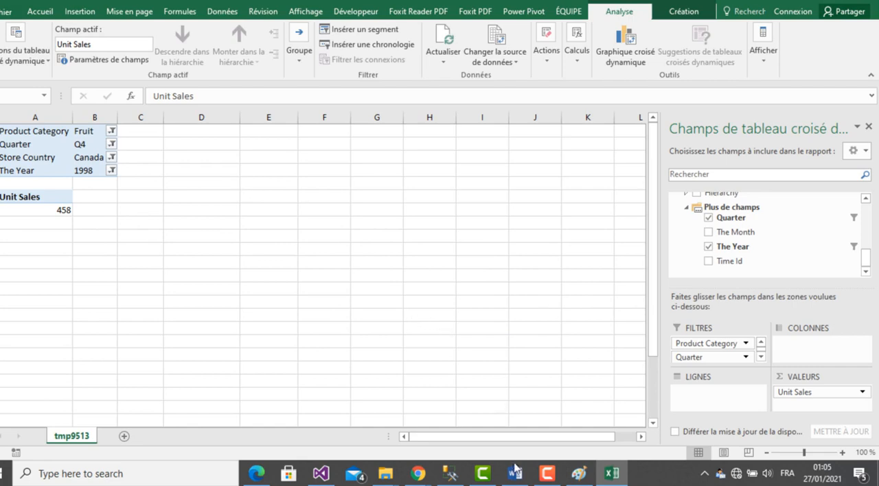
- Paste the Excel screenshot into Paint and select only the pivot table area, about 206 × 159 px
left_click(579, 474)
key("ctrl+v")
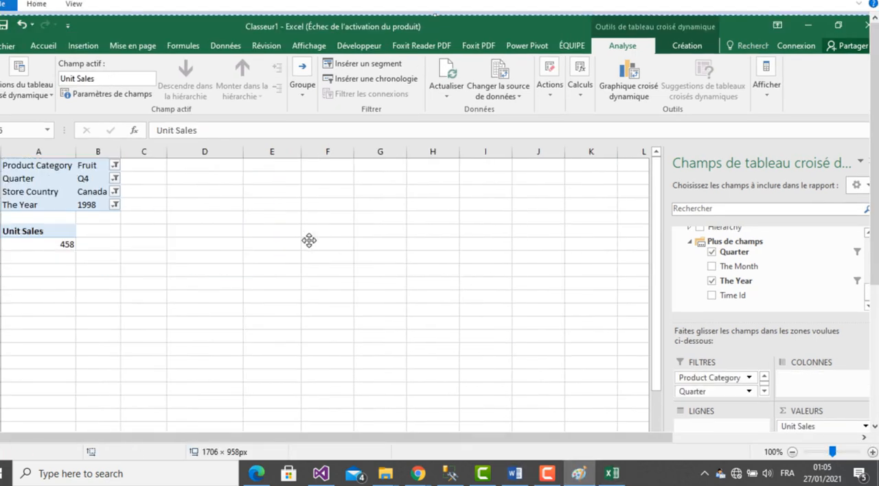
left_click(37, 6)
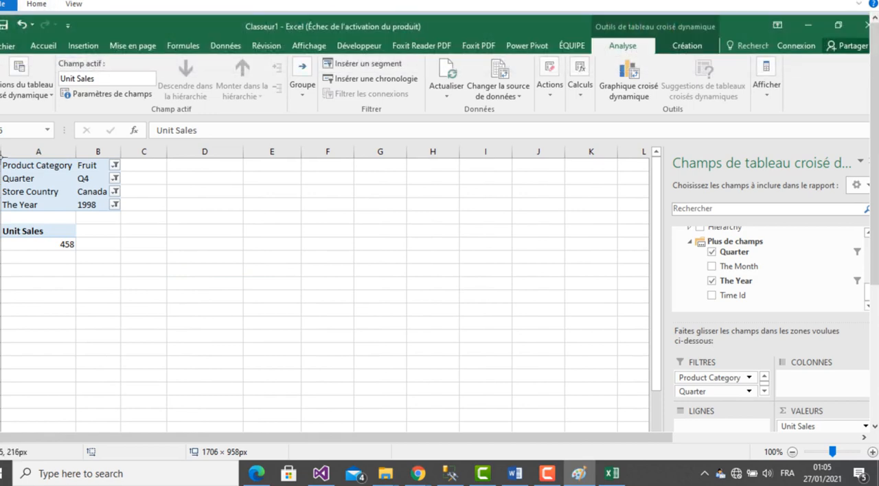
mouse_move(1, 155)
left_mouse_down()
mouse_move(147, 216)
mouse_move(136, 262)
left_mouse_up()
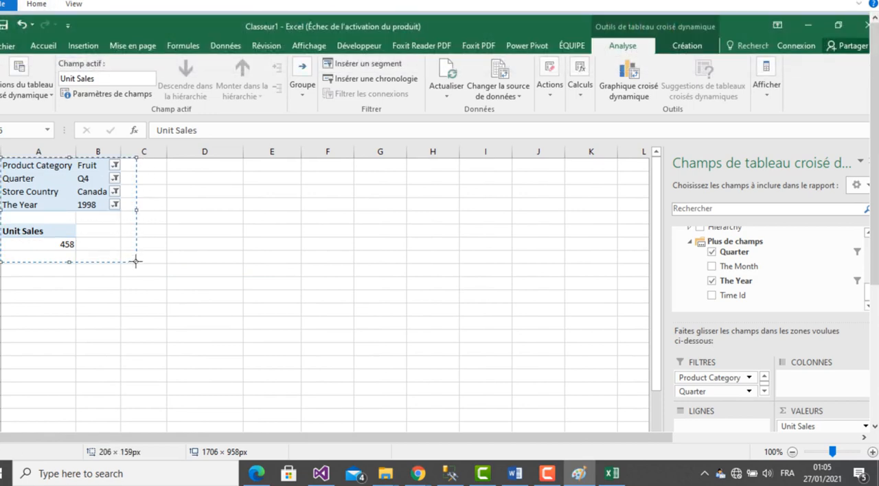
- Insert the cropped pivot table image on an unnumbered line below question 2 in the Word report
left_click(611, 473)
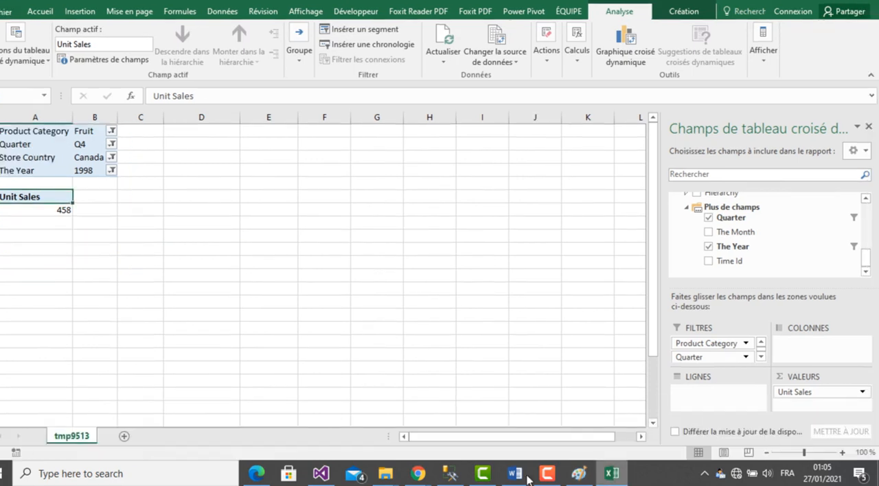
left_click(526, 477)
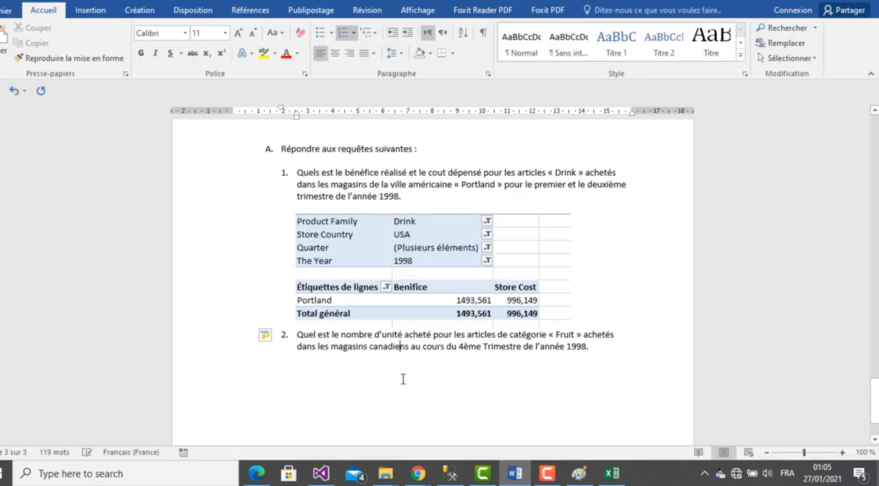
left_click(588, 352)
key("Return")
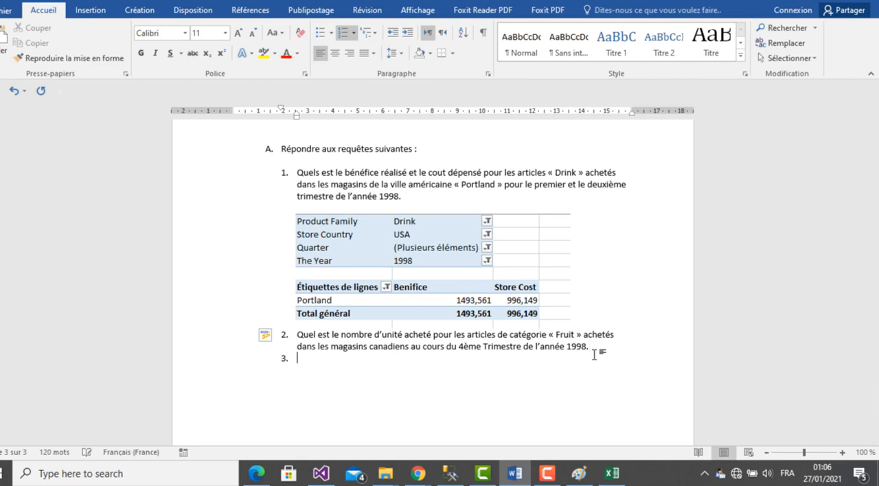
key("BackSpace")
key("Return")
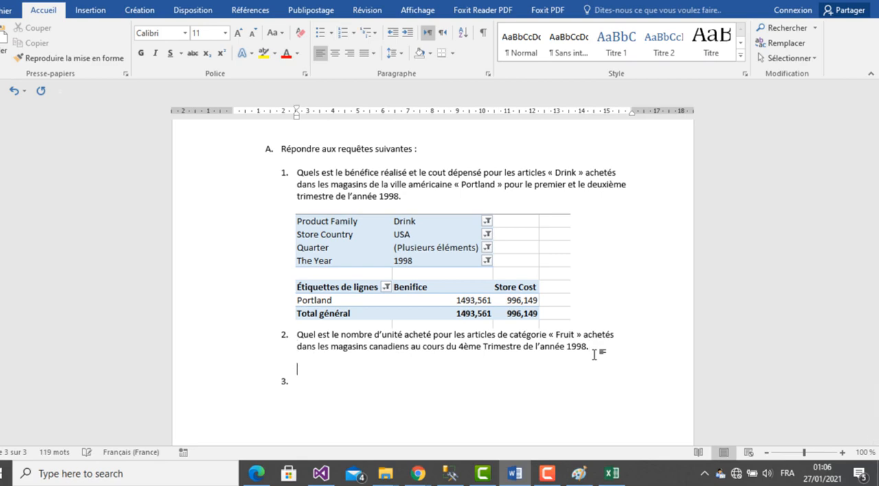
type("Product Category\tFruit Quarter\tQ4 Store Country\tCanada The Year\t1998  Unit Sales 458")
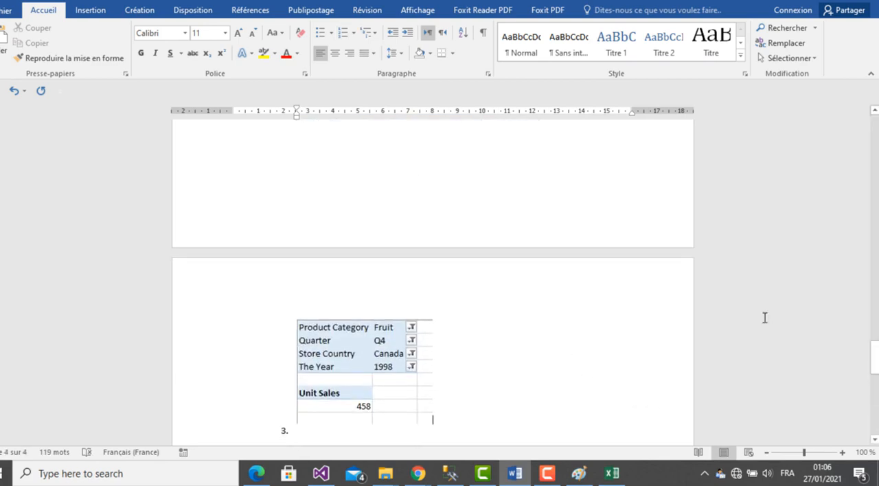
scroll(875, 440, "down", 3)
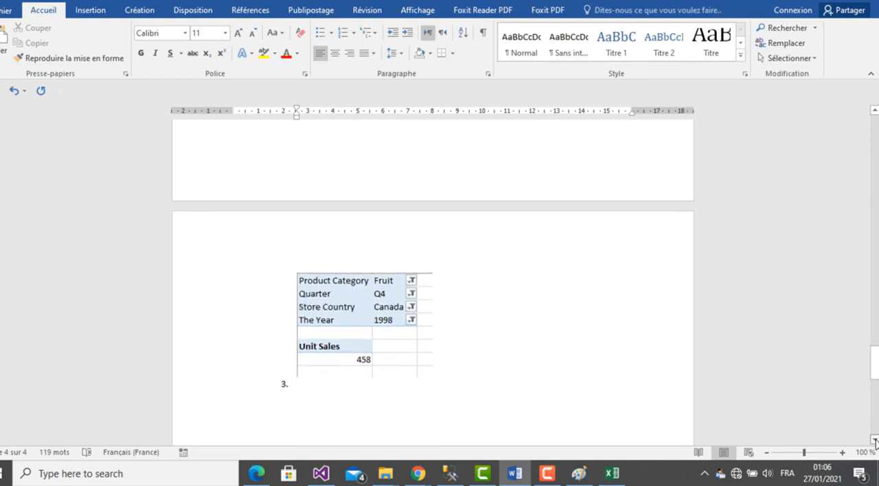
- Copy the text of question 3 from the assignment PDF in Edge and paste it as item 3 in Word
left_click(256, 474)
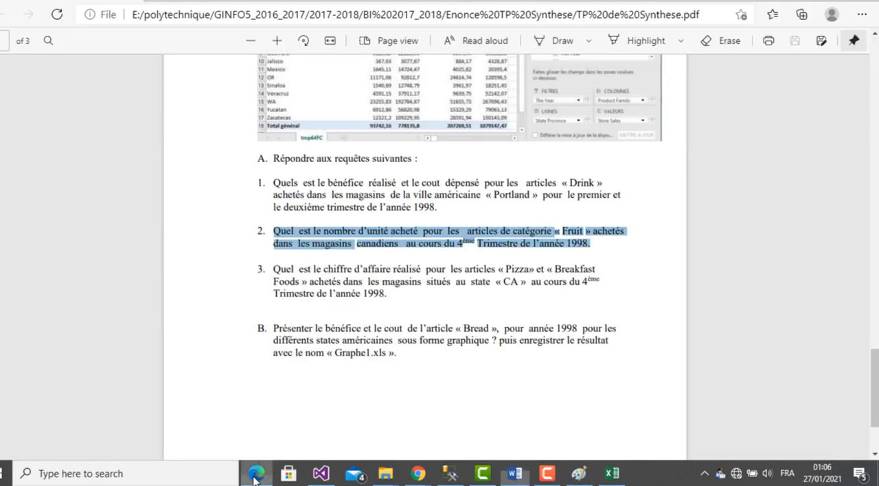
left_click_drag(274, 272, 390, 294)
key("ctrl+c")
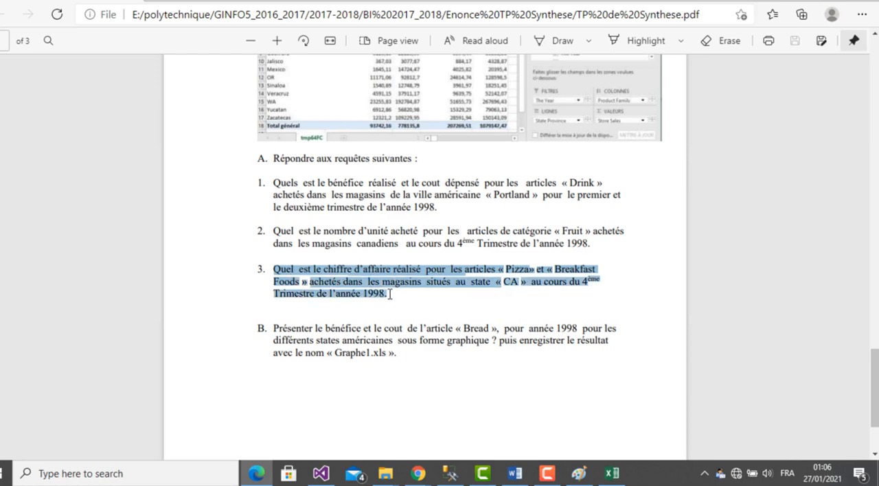
left_click(514, 475)
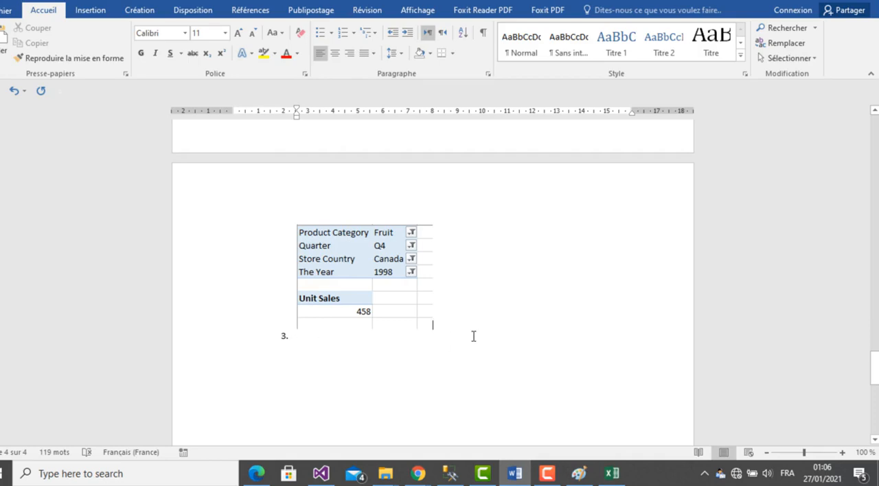
key("Down")
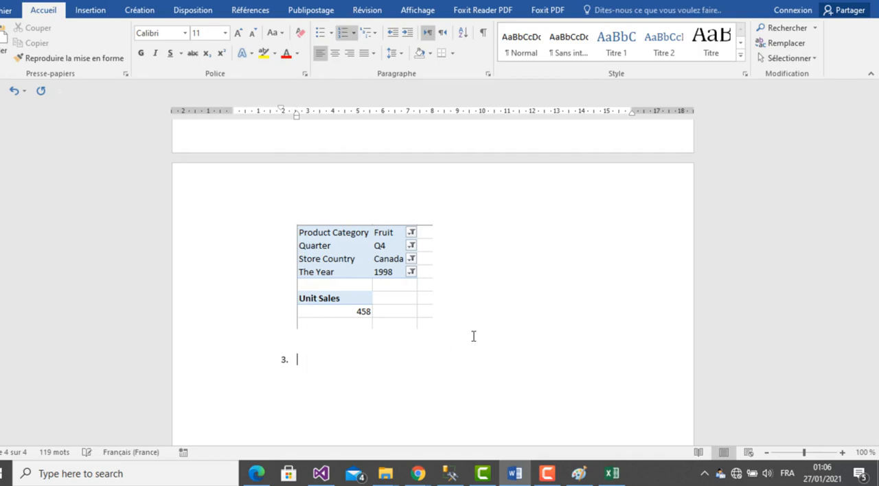
key("ctrl+v")
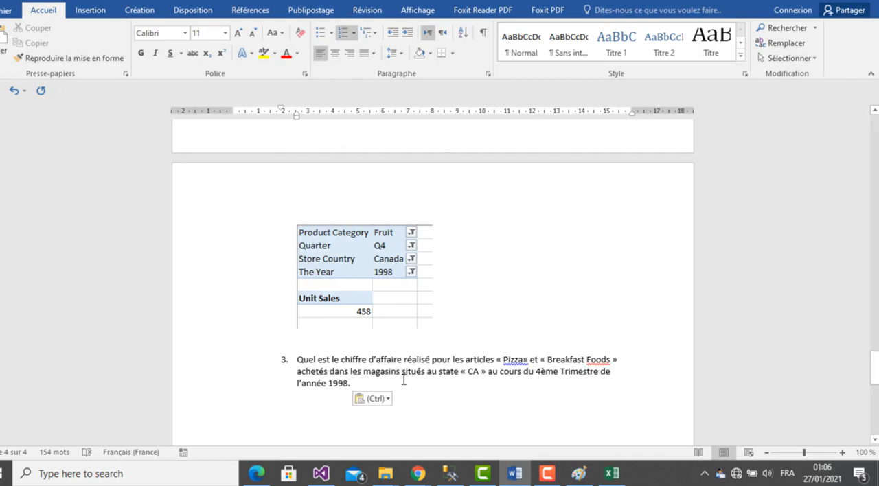
- Replace Unit Sales with Store Sales as the Excel pivot table's value and check question 3 in Word
left_click(612, 474)
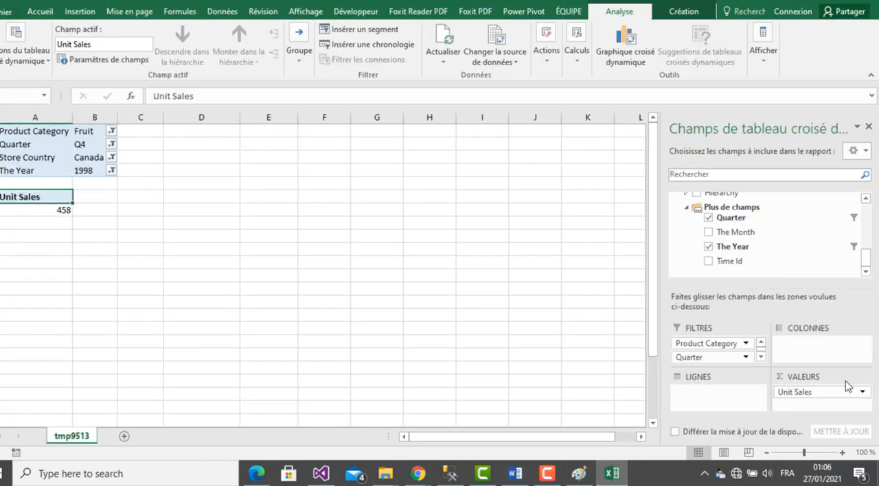
left_click_drag(815, 390, 807, 271)
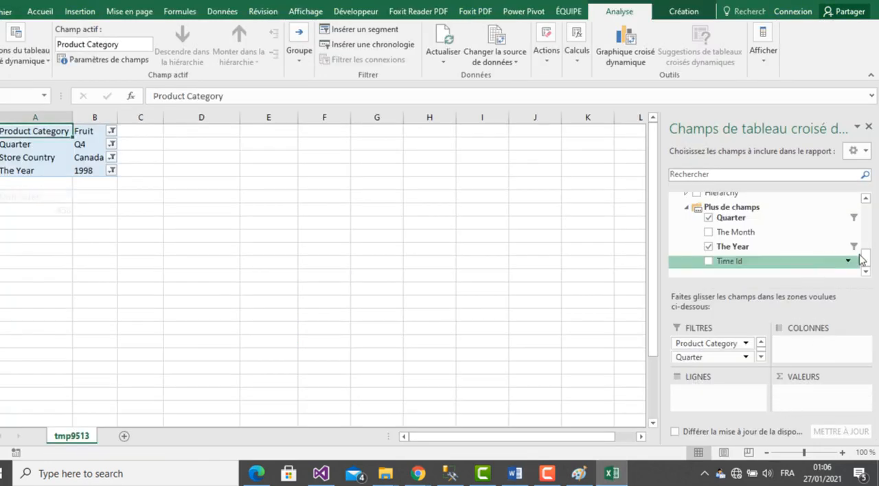
left_click_drag(865, 255, 852, 210)
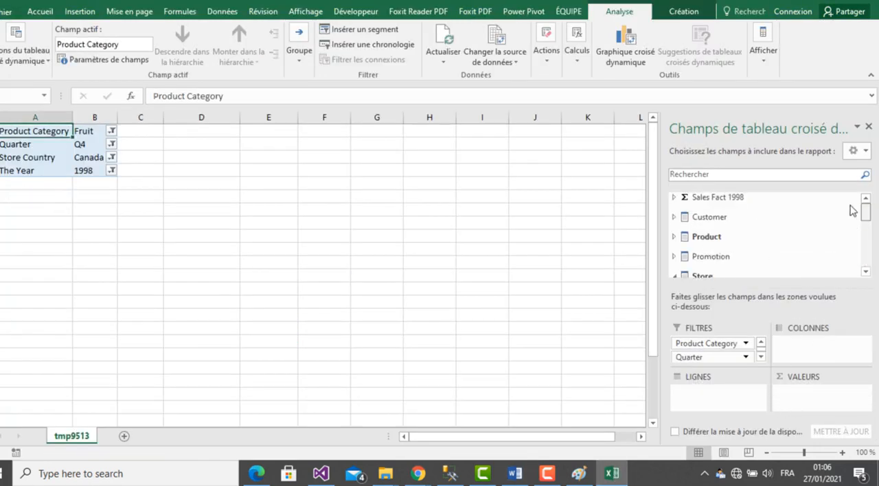
left_click(674, 197)
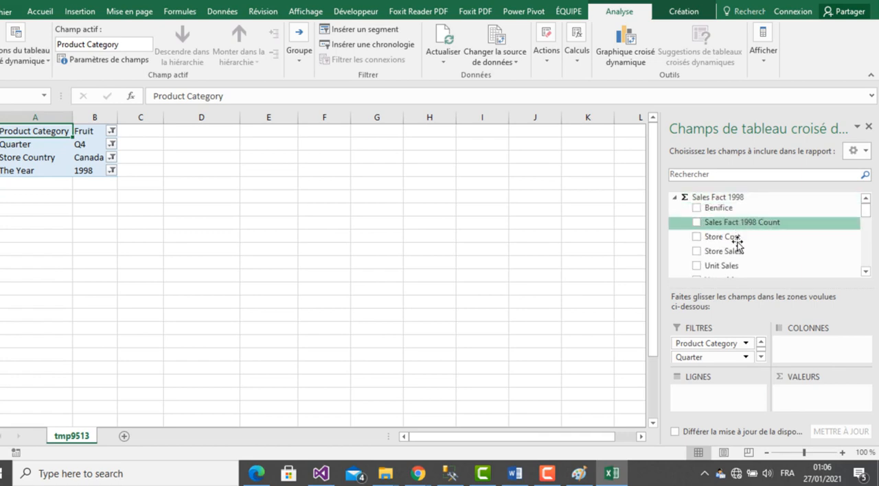
left_click_drag(739, 253, 804, 395)
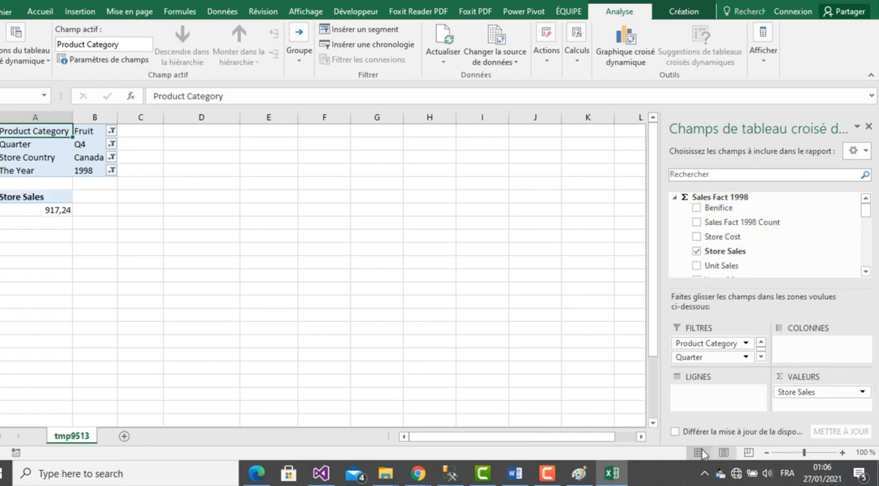
left_click(613, 474)
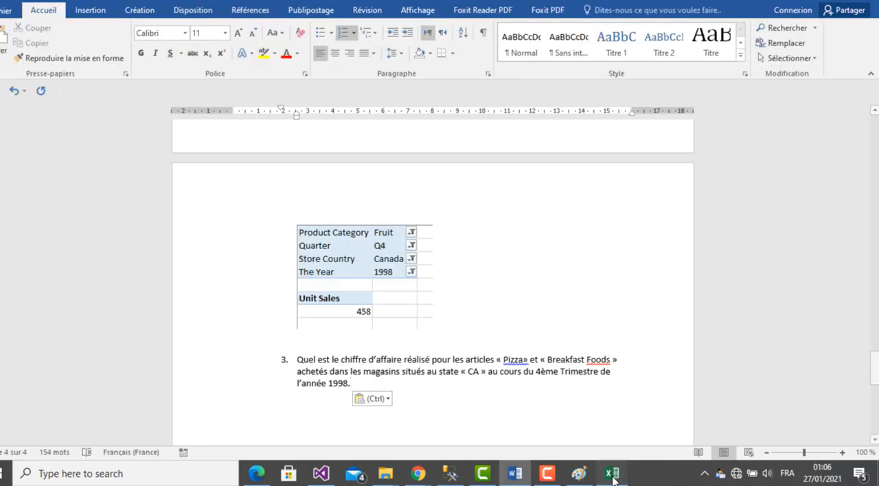
left_click(614, 477)
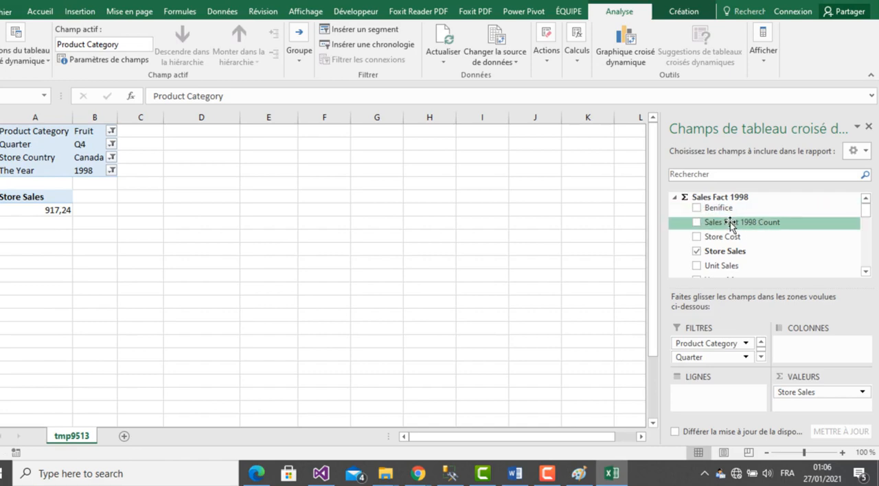
- Add Product Subcategory to the pivot table's rows and remove Product Category, Quarter, Store Country and The Year from its report filters
left_click(676, 198)
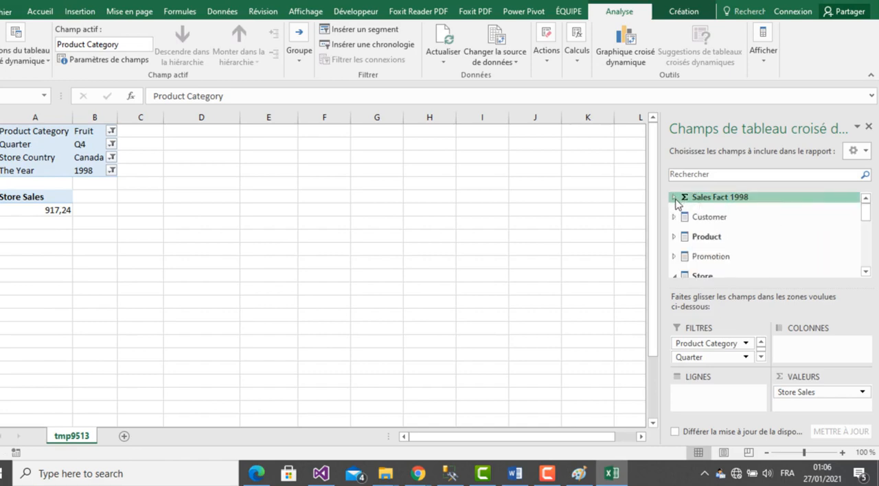
left_click(866, 272)
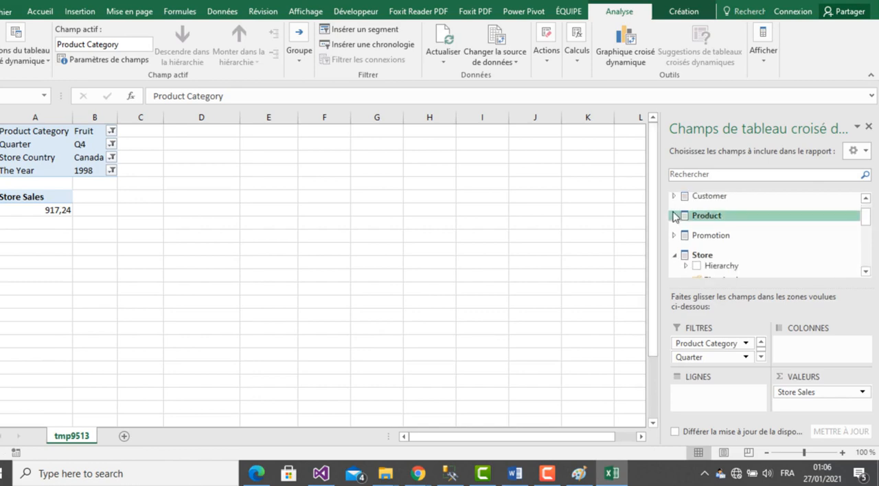
left_click(674, 217)
left_click(866, 272)
left_click(866, 272)
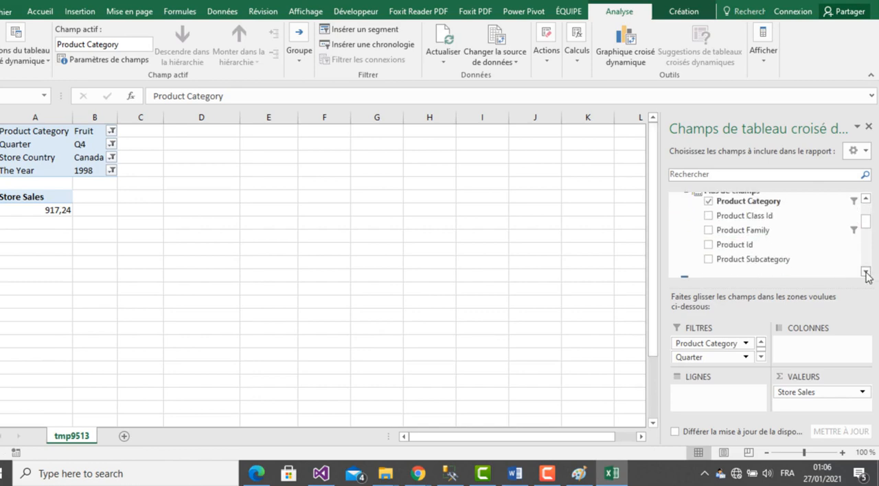
left_click(866, 272)
left_click_drag(788, 256, 737, 403)
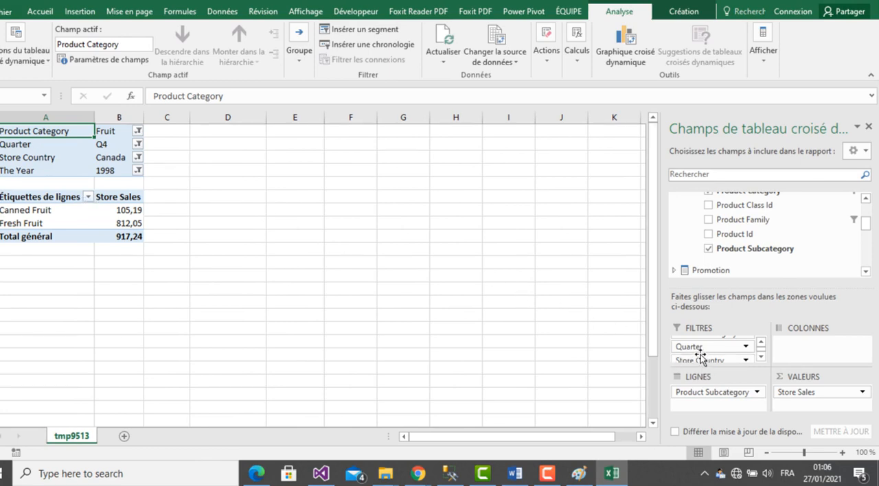
left_click_drag(701, 352, 712, 310)
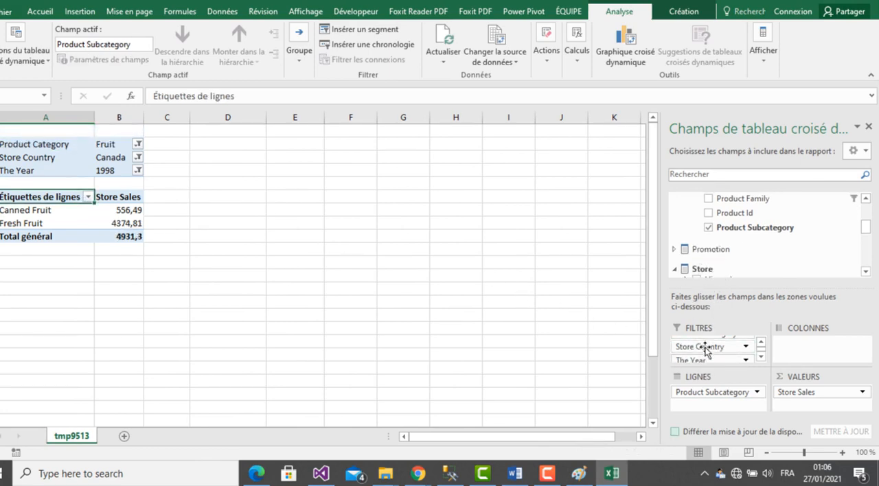
left_click_drag(706, 349, 730, 237)
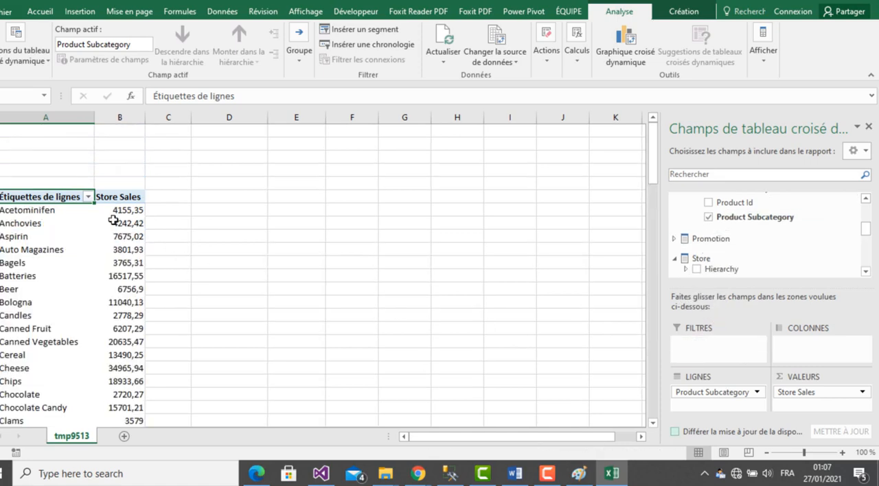
- Filter the pivot table's Product Subcategory rows to Pizza only and compare with question 3 in Word
left_click(87, 198)
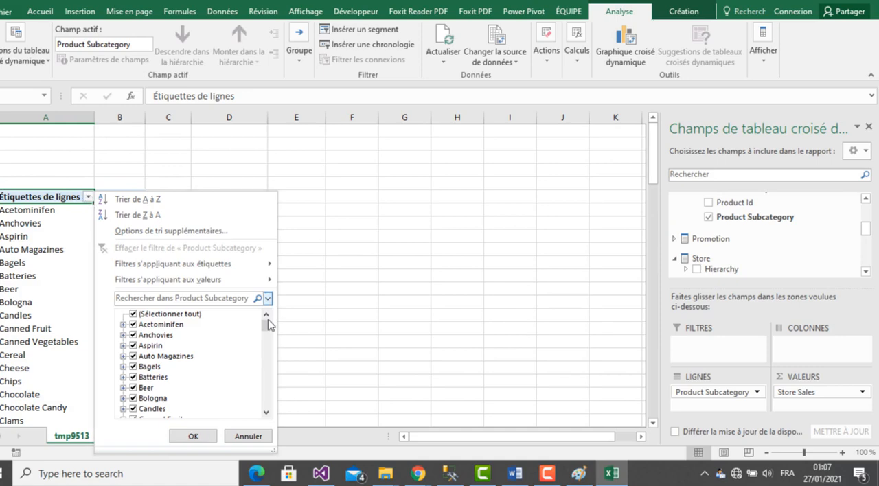
mouse_move(267, 328)
left_mouse_down()
mouse_move(269, 403)
mouse_move(268, 356)
mouse_move(267, 379)
left_mouse_up()
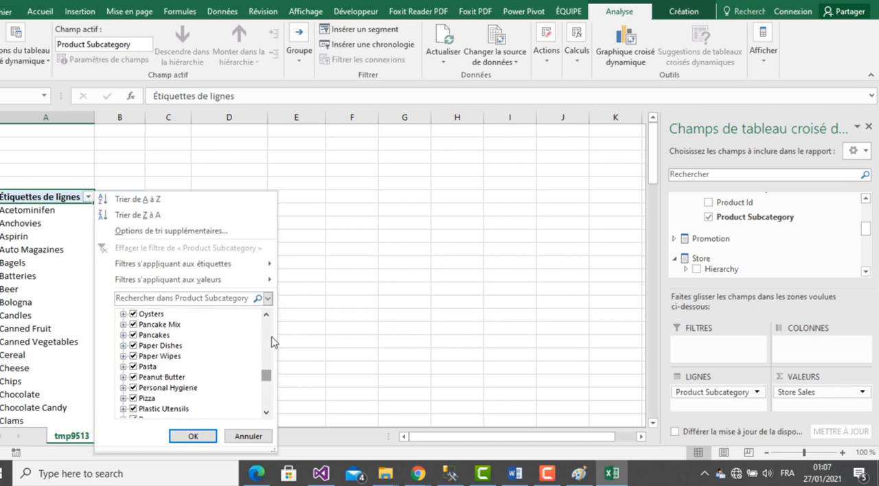
left_click_drag(267, 373, 261, 302)
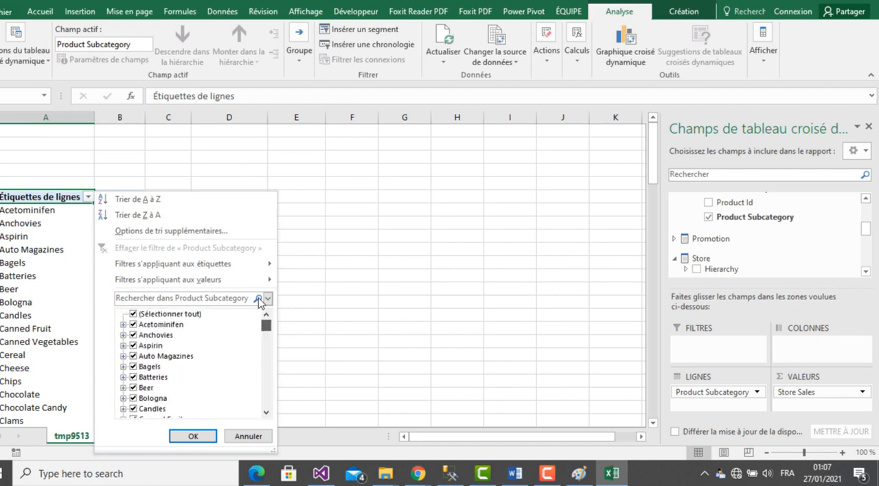
left_click(134, 316)
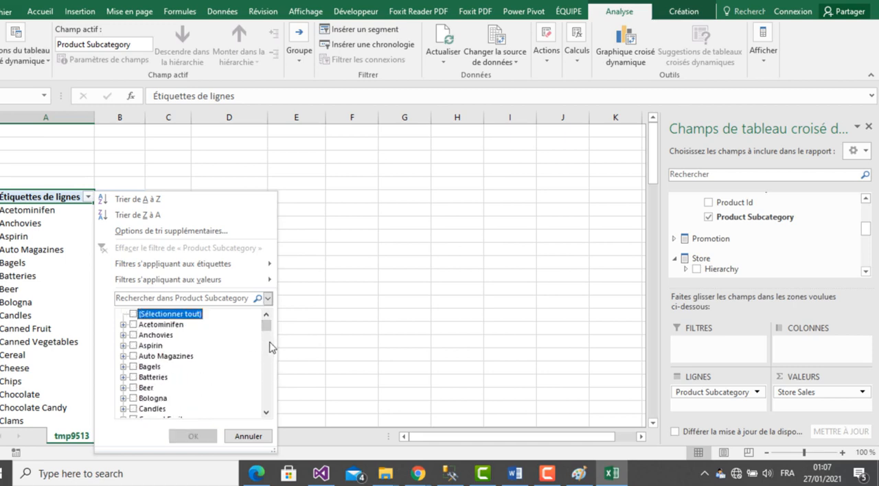
left_click_drag(269, 333, 267, 386)
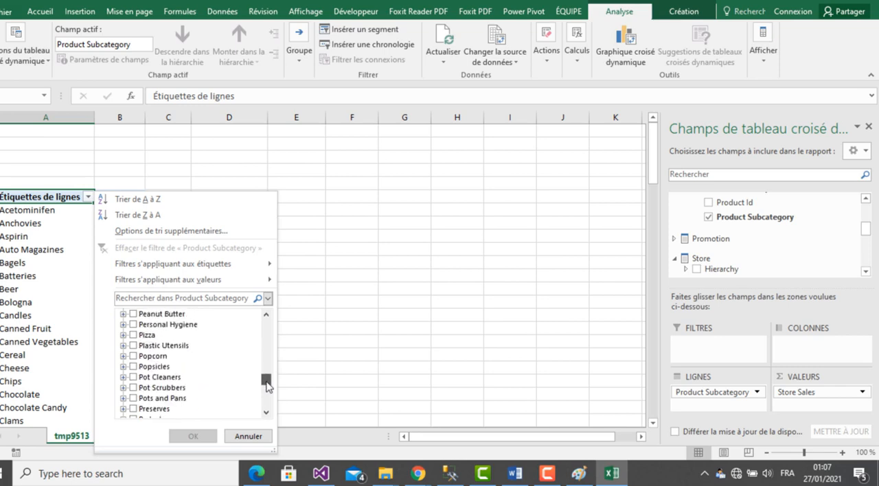
left_click(133, 335)
left_click(193, 437)
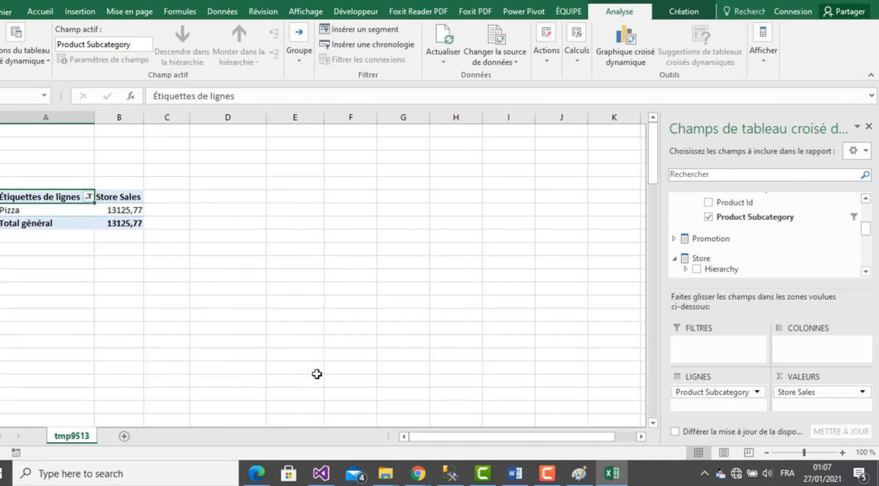
left_click(611, 474)
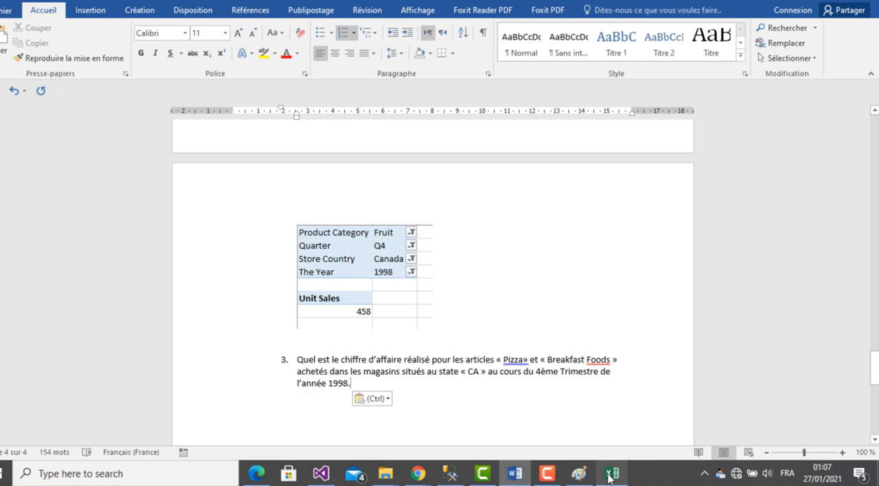
left_click(610, 474)
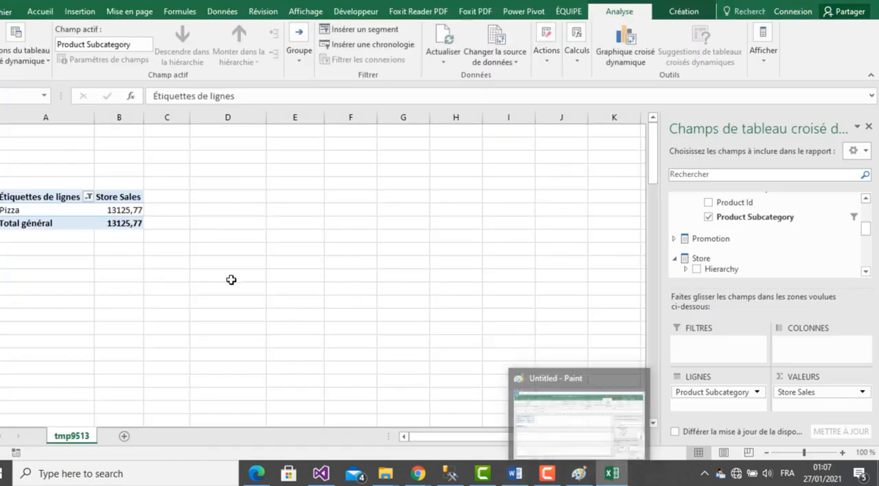
- Look through the pivot table's Product Subcategory filter list for Breakfast Foods and check the article names in question 3 in Word
left_click(88, 197)
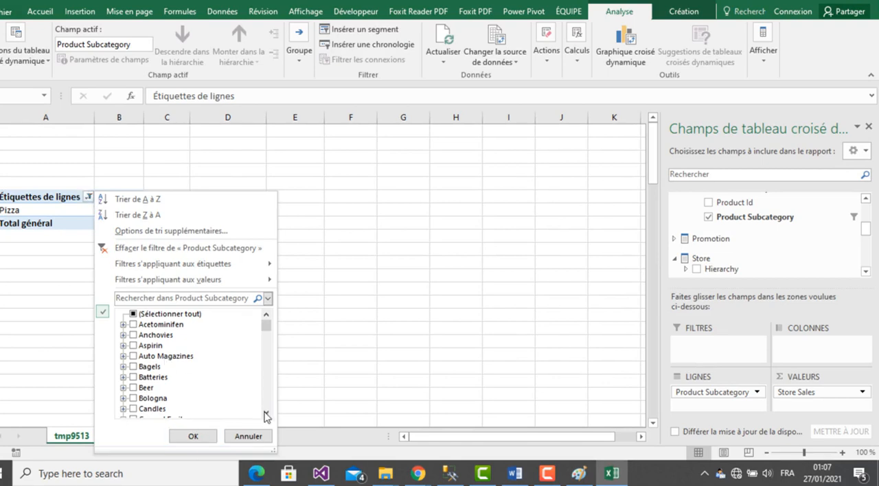
left_click(266, 415)
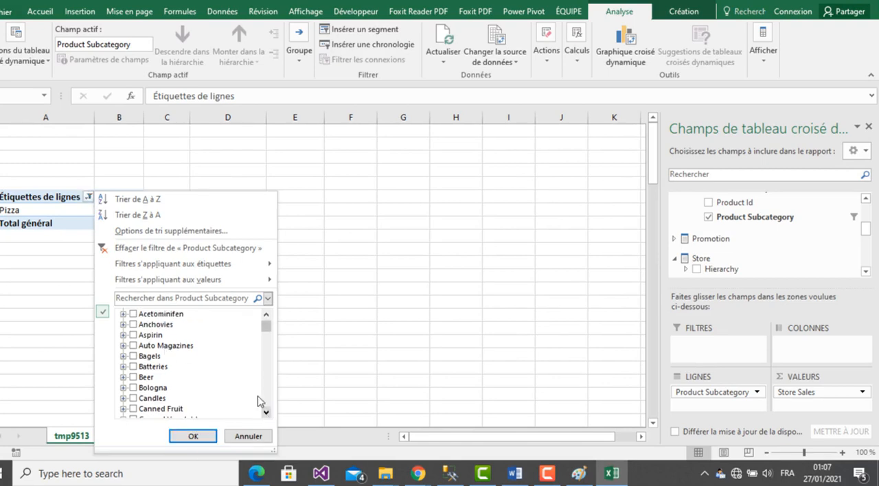
scroll(269, 328, "up", 1)
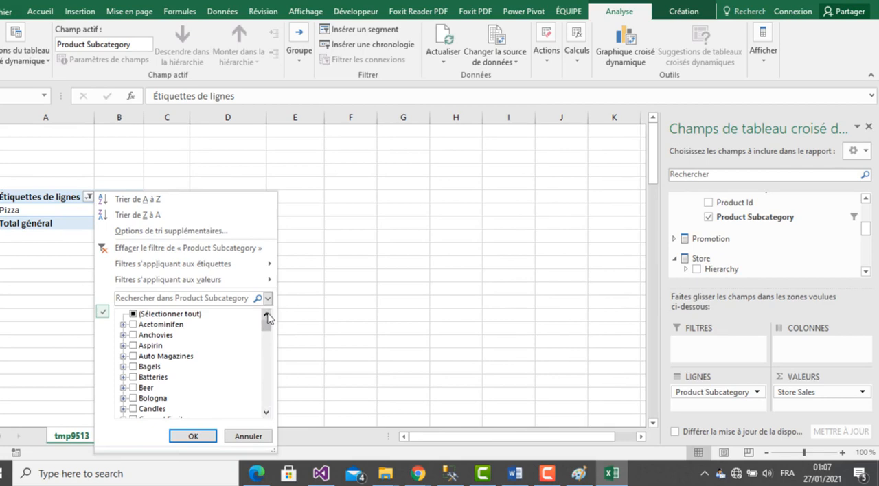
left_click(266, 414)
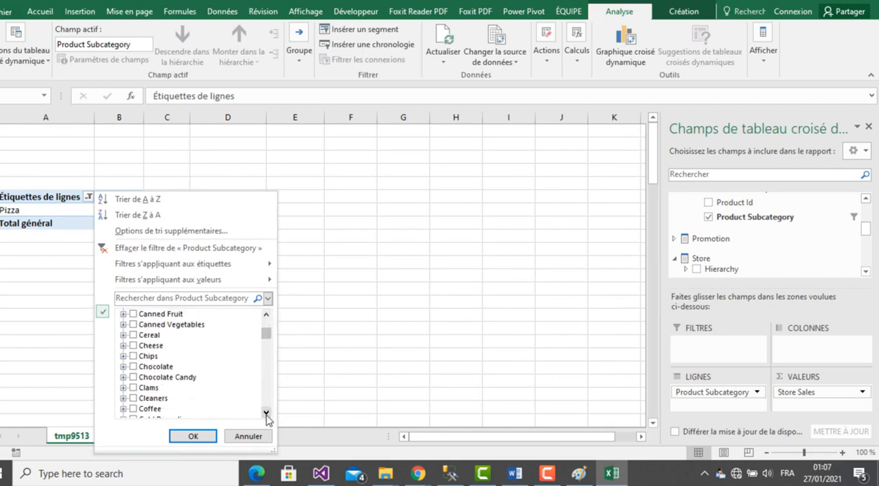
left_click(266, 414)
left_click(267, 415)
left_click(267, 414)
left_click(267, 414)
left_click(267, 415)
left_click(266, 414)
left_click(267, 415)
left_click(267, 414)
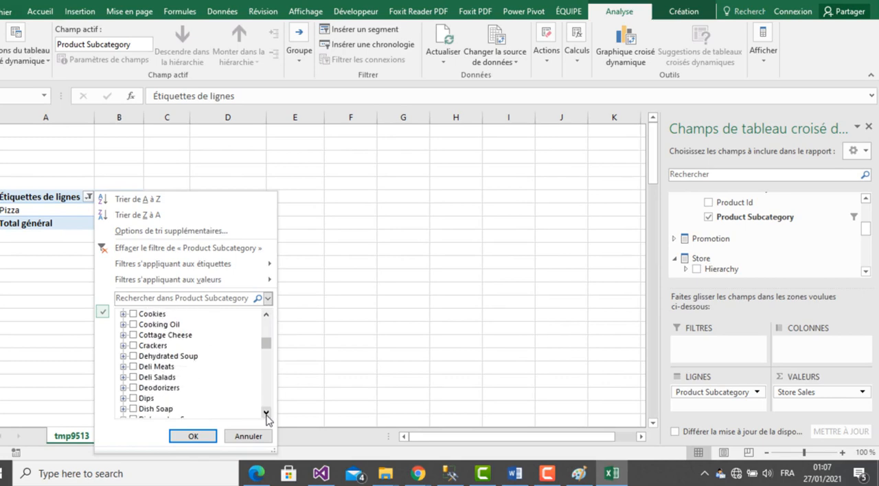
left_click(267, 414)
left_click(266, 414)
left_click(267, 414)
left_click(266, 414)
left_click(267, 415)
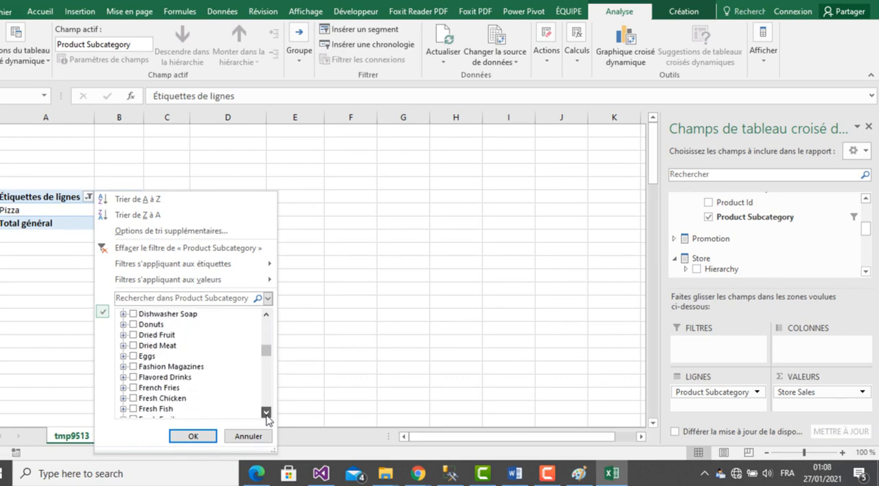
left_click(266, 415)
left_click(267, 414)
left_click(267, 414)
left_click(266, 414)
left_click(266, 414)
left_click(266, 414)
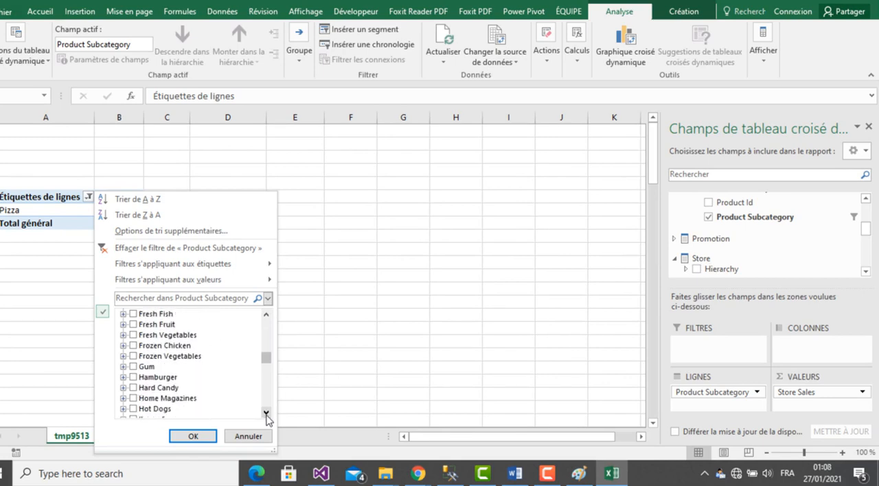
left_click(267, 415)
left_click(266, 414)
left_click(267, 414)
left_click(266, 415)
left_click(266, 414)
left_click(267, 415)
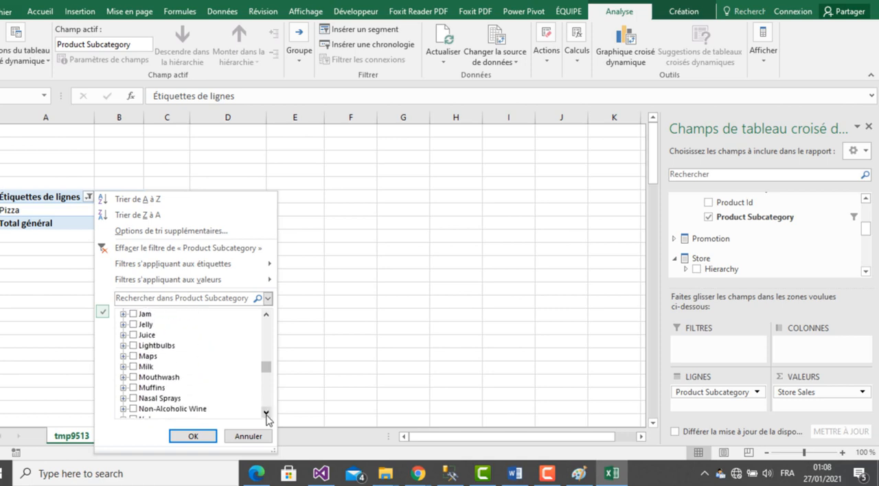
left_click(266, 414)
left_click(266, 414)
left_click(266, 414)
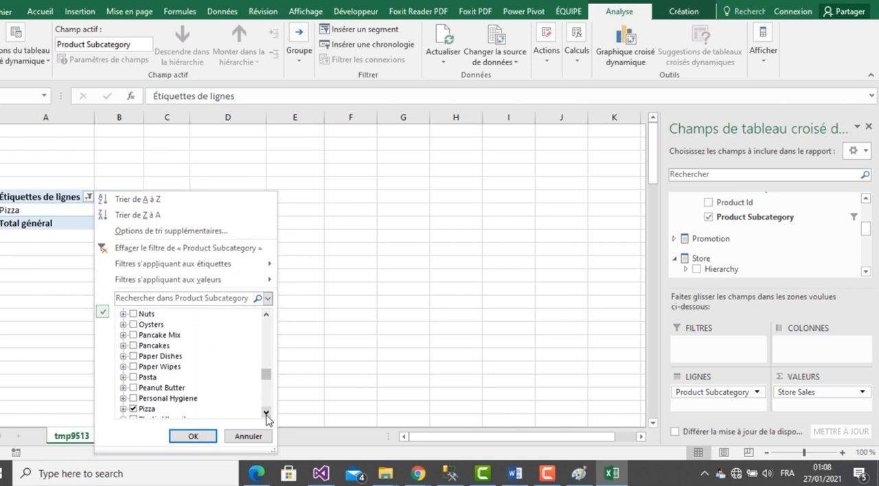
left_click(267, 414)
left_click(266, 414)
left_click(266, 415)
left_click(266, 414)
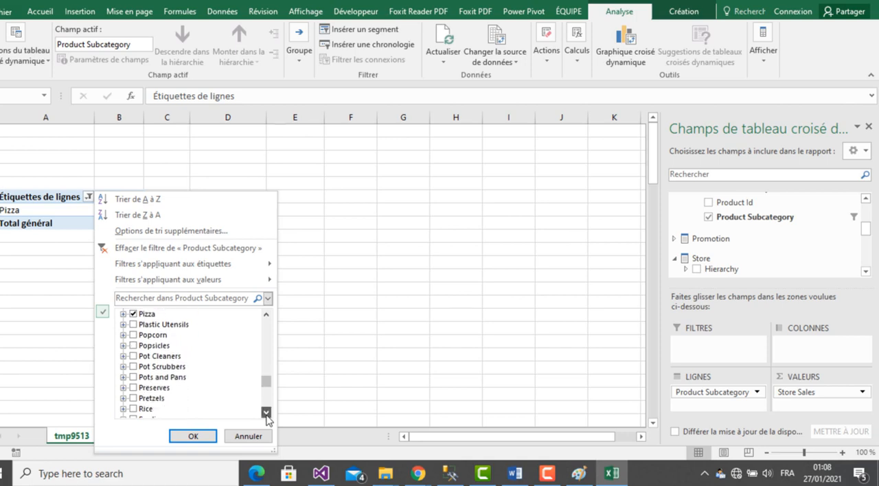
left_click(267, 415)
left_click(267, 414)
left_click(266, 414)
left_click(266, 413)
left_click(267, 413)
left_click(267, 413)
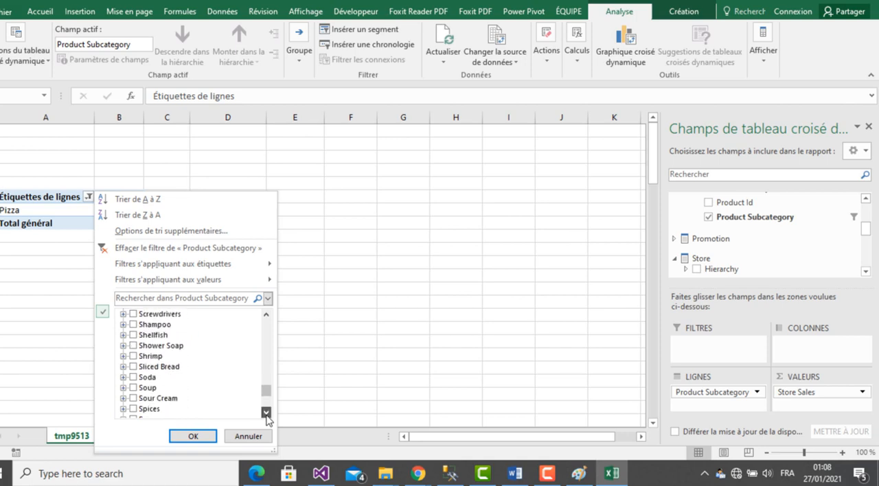
left_click(267, 413)
left_click(266, 413)
left_click(267, 413)
left_click(267, 413)
left_click(267, 413)
left_click(266, 412)
left_click(267, 413)
left_click(266, 413)
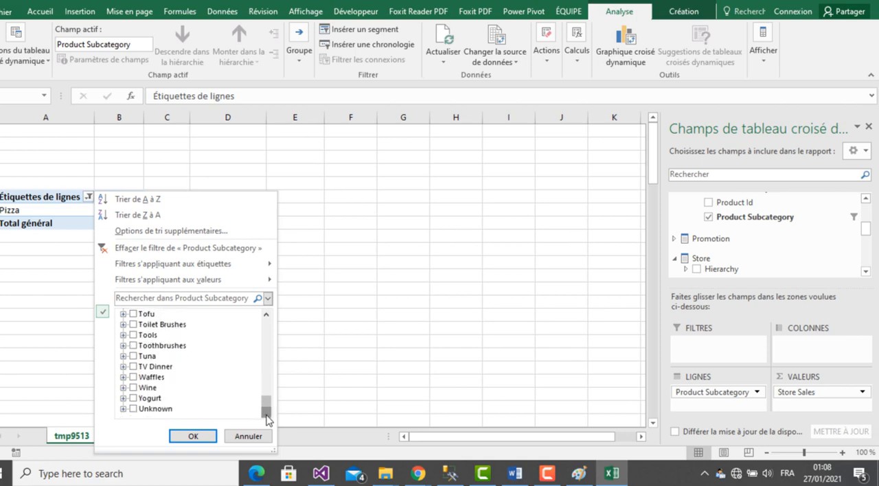
left_click(612, 478)
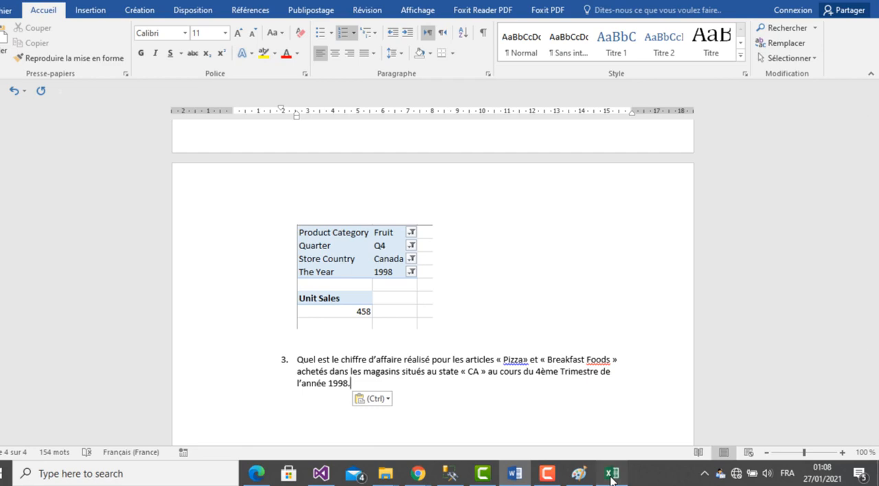
left_click(612, 477)
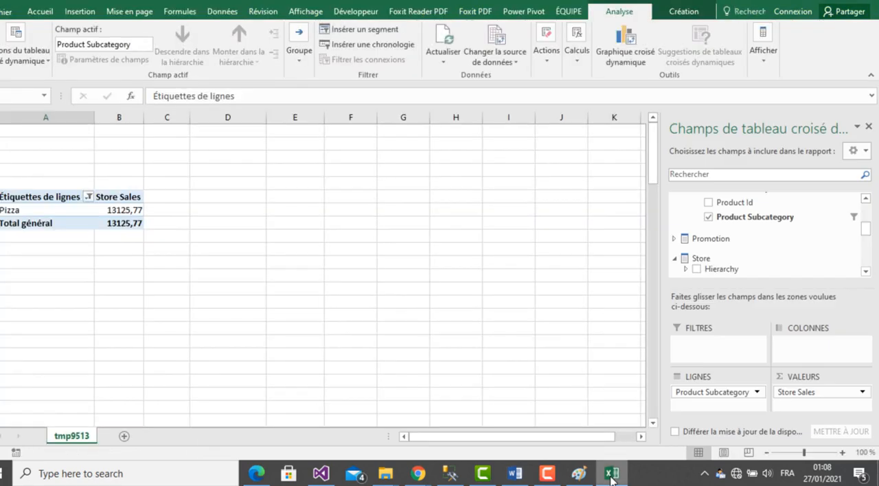
- Search the full Product Subcategory filter list in Excel once more for a Breakfast Foods entry
left_click(87, 198)
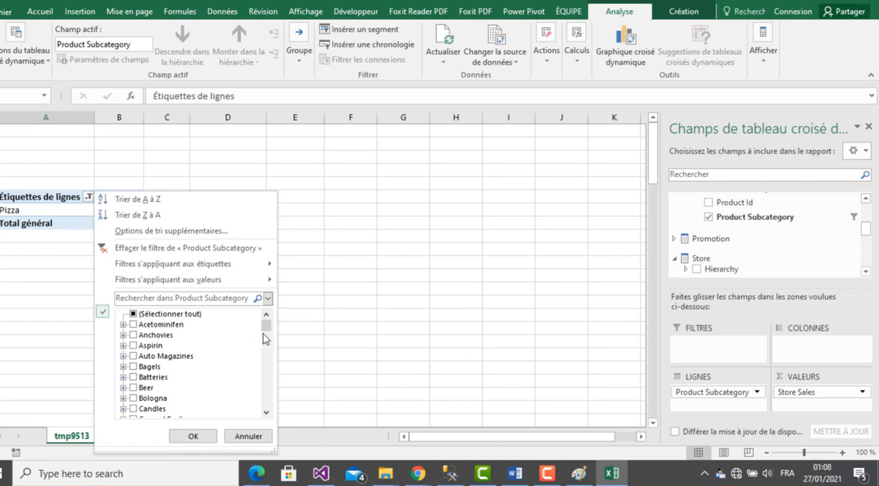
left_click(267, 414)
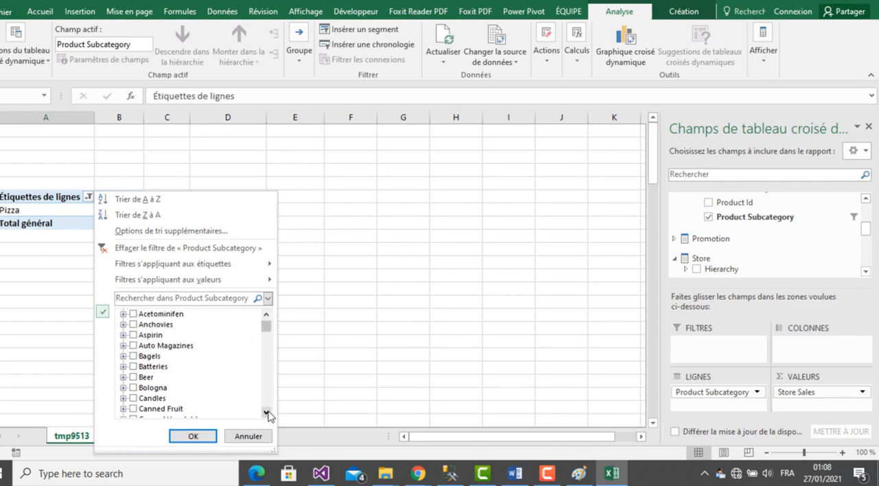
left_click(268, 414)
left_click(268, 415)
left_click(268, 414)
left_click(267, 414)
left_click(267, 414)
left_click(267, 414)
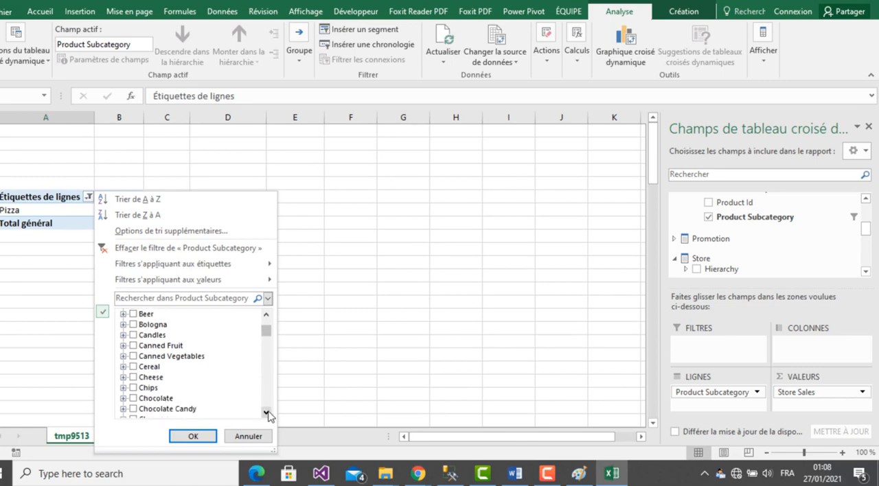
left_click(267, 415)
left_click(267, 415)
left_click(267, 414)
left_click(267, 414)
left_click(268, 415)
left_click(267, 414)
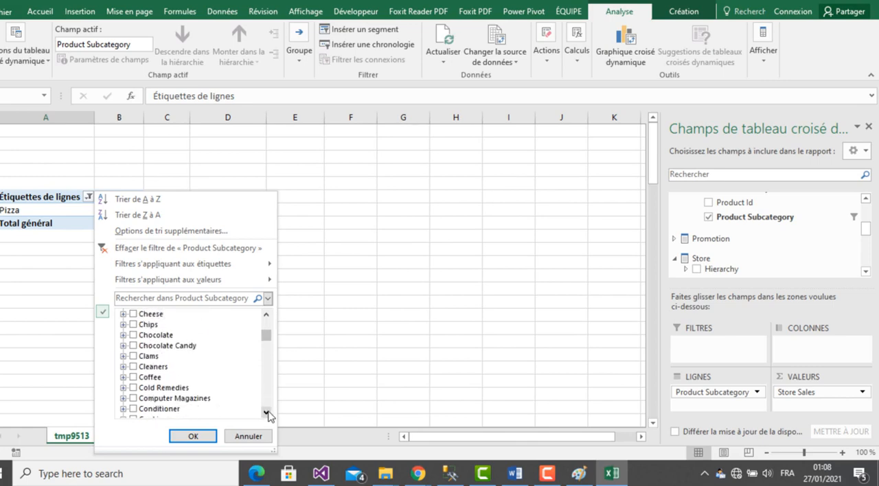
left_click(267, 414)
left_click(267, 415)
left_click(268, 415)
left_click(267, 414)
left_click(267, 414)
left_click(267, 414)
left_click(267, 415)
left_click(267, 414)
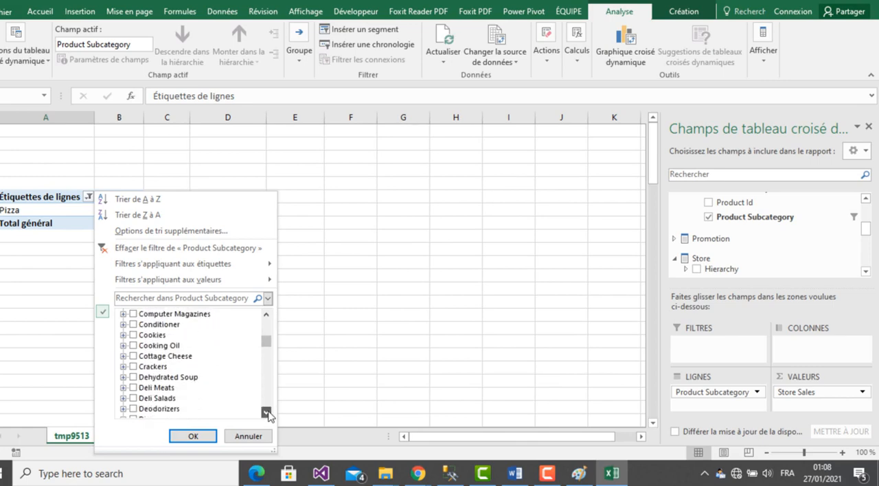
left_click(267, 414)
left_click(267, 414)
left_click(267, 414)
left_click(267, 414)
left_click(267, 415)
left_click(268, 415)
left_click(267, 414)
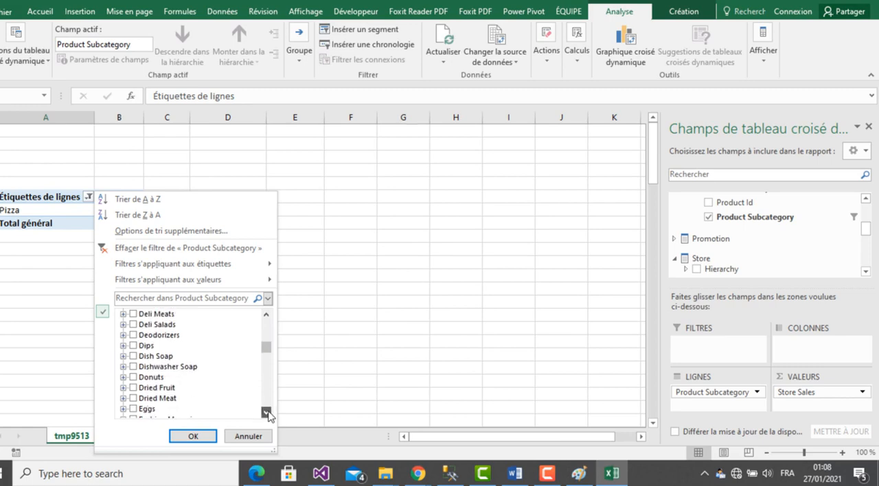
left_click(267, 414)
left_click(267, 415)
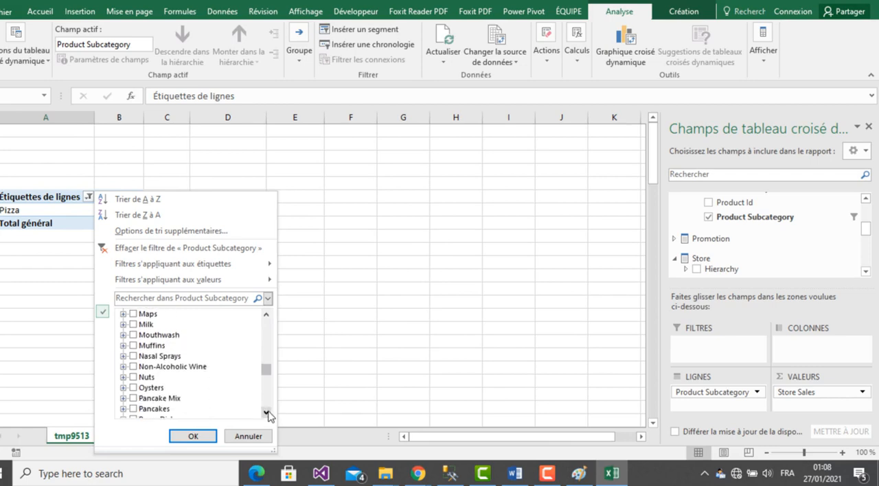
scroll(268, 414, "down", 2)
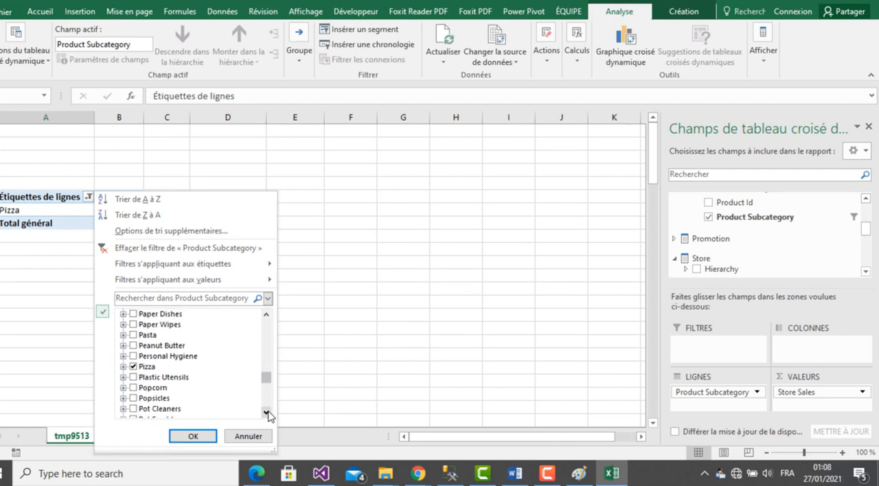
left_click(268, 414)
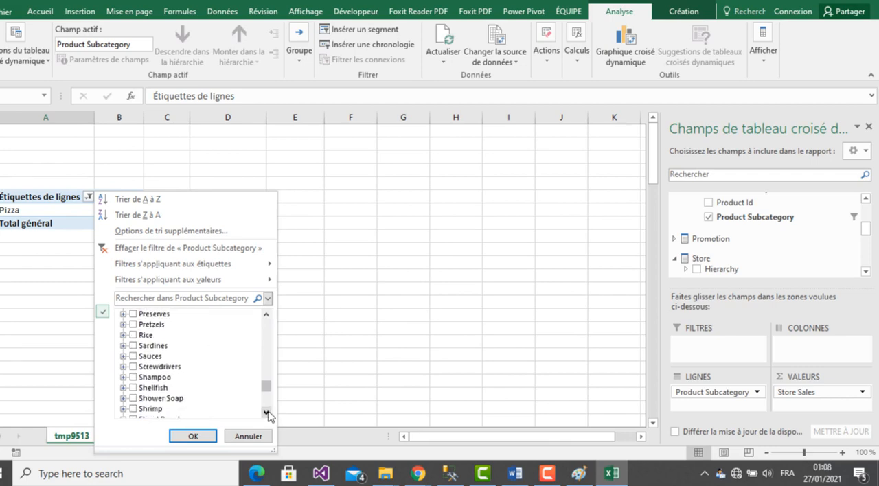
left_click(268, 414)
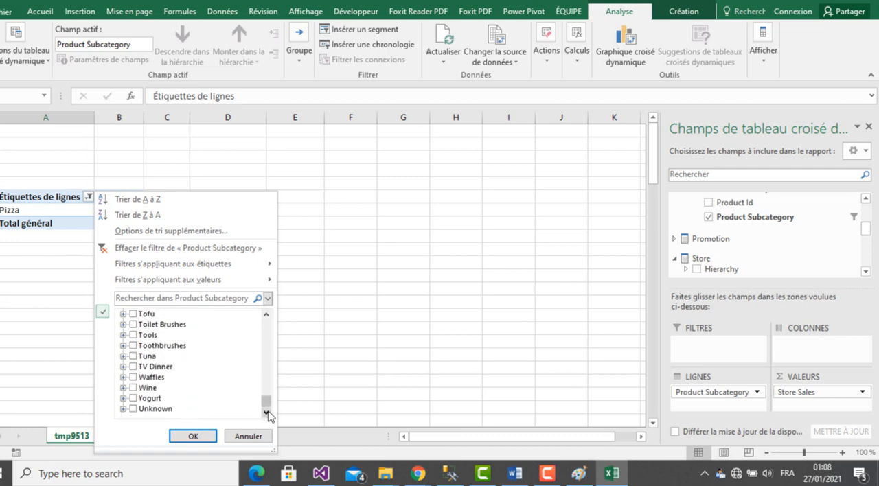
left_click_drag(268, 407, 274, 316)
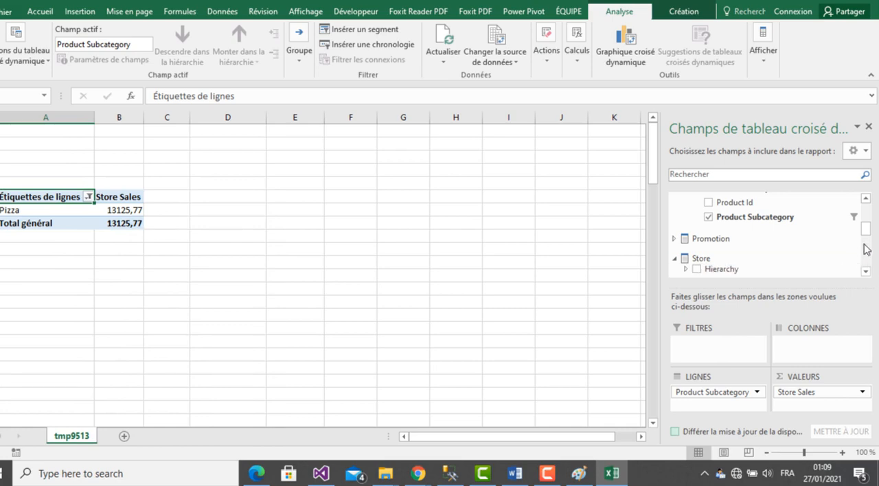
- Add Product Category to the pivot table's report filters and restrict it to Breakfast Foods only
left_click(866, 199)
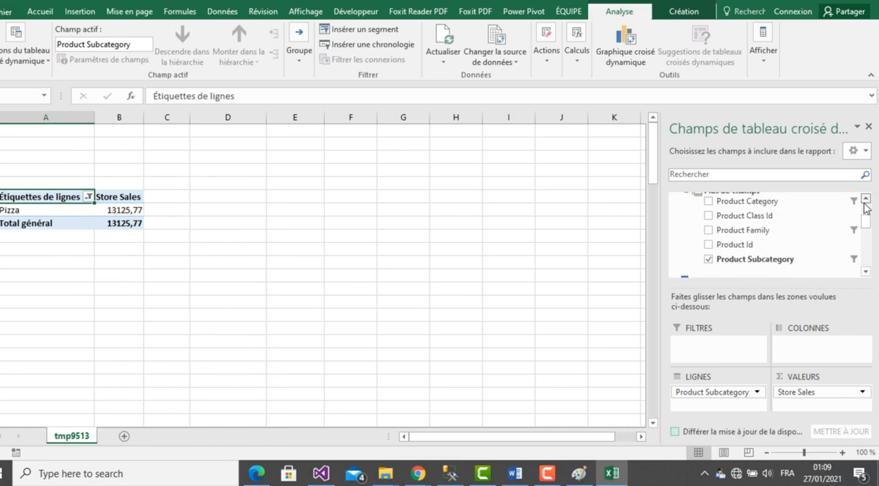
left_click(865, 202)
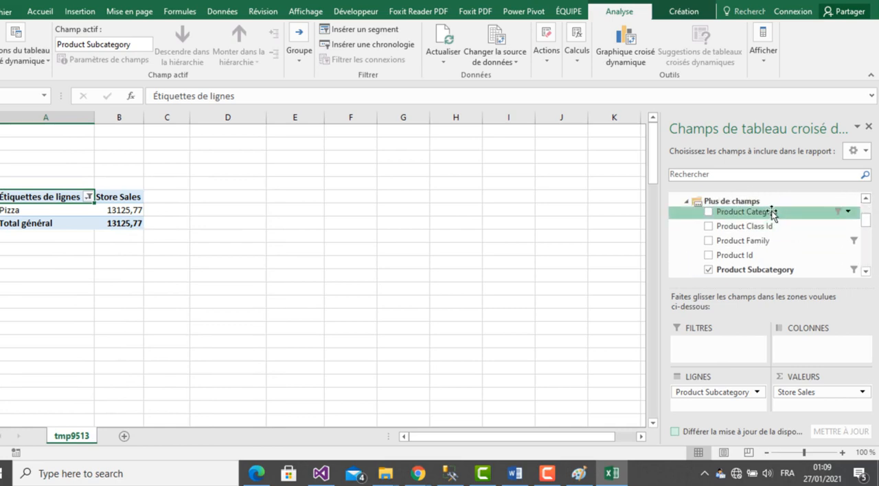
left_click_drag(773, 213, 732, 345)
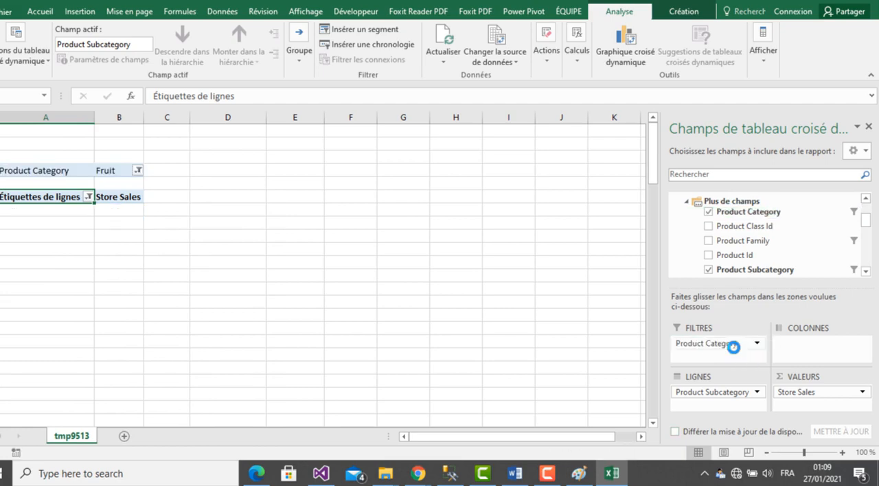
left_click(138, 171)
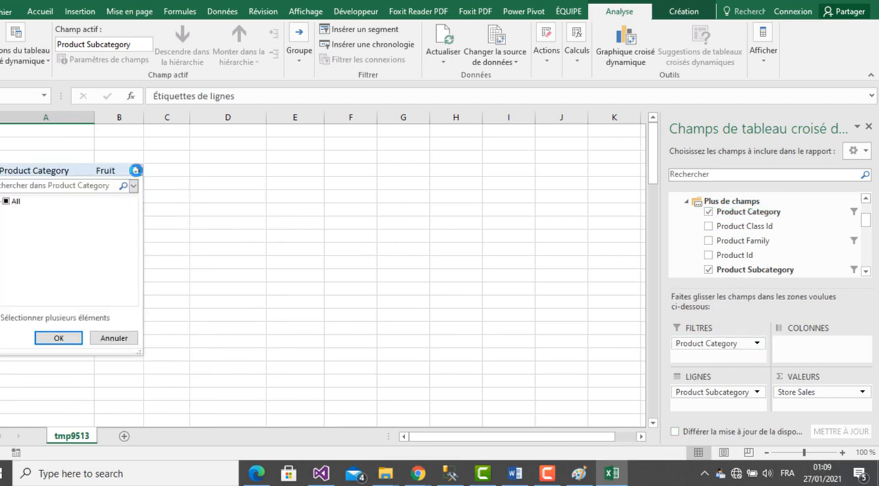
left_click(6, 201)
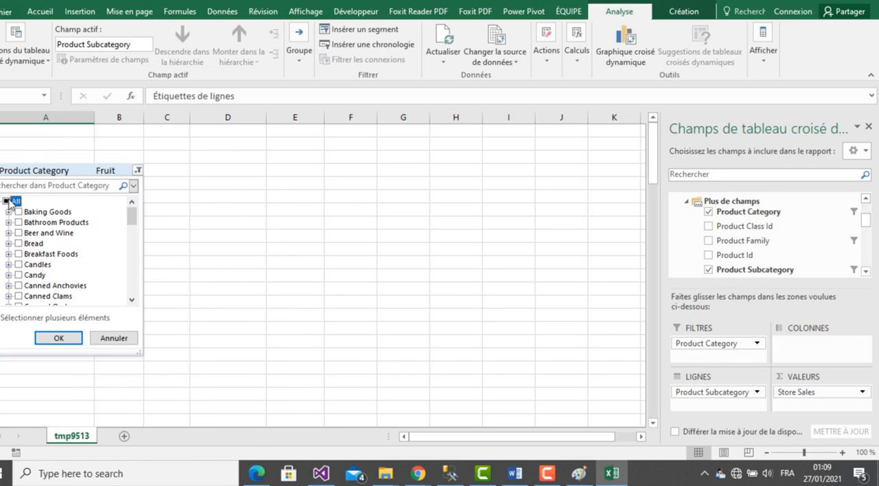
left_click(6, 202)
left_click(6, 202)
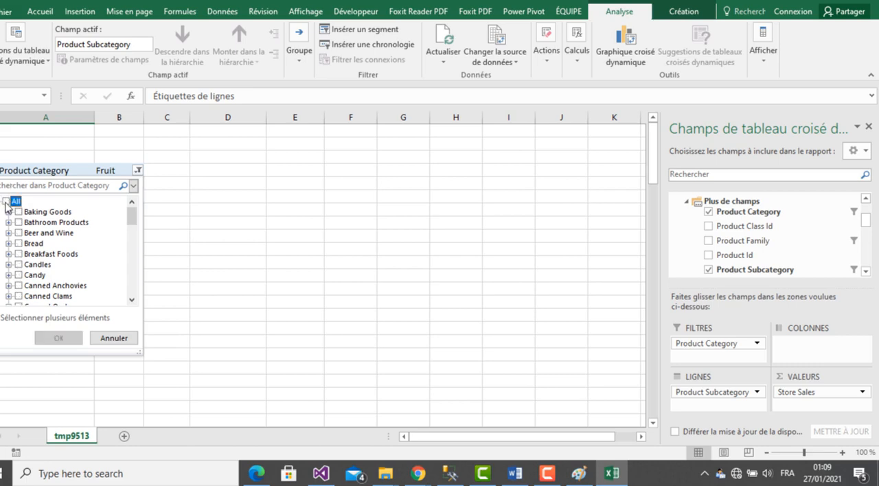
left_click(17, 254)
left_click(58, 338)
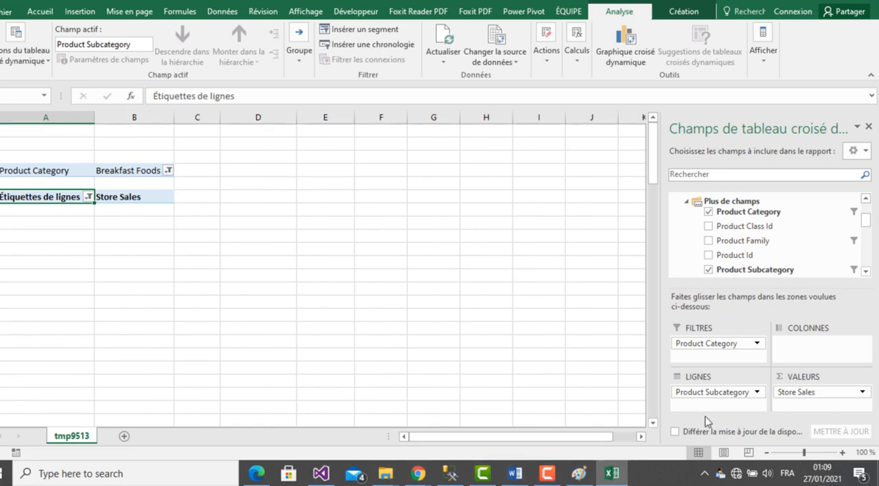
- Compare the pivot table with question 3 in Word, checking its article, state, quarter and year conditions
left_click(515, 474)
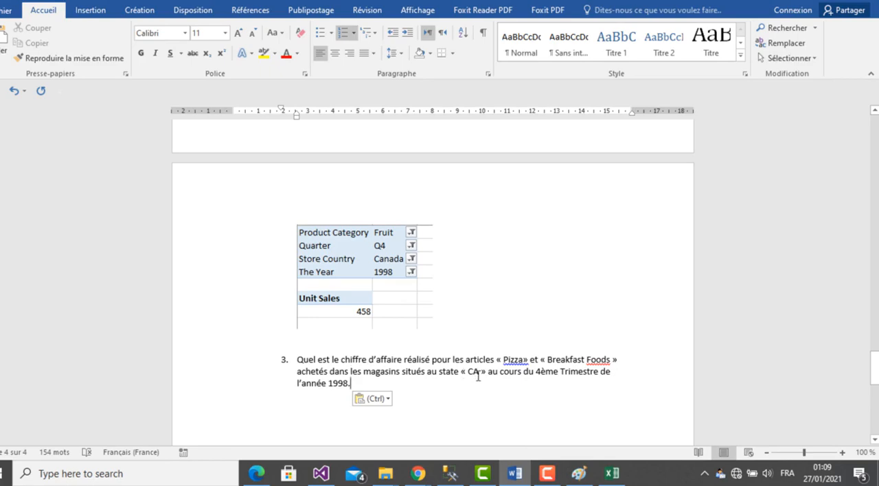
left_click(613, 475)
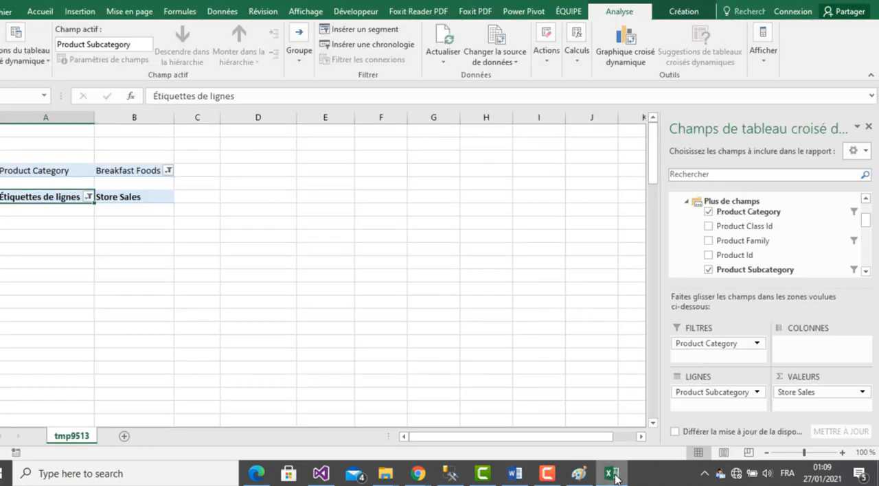
left_click(615, 477)
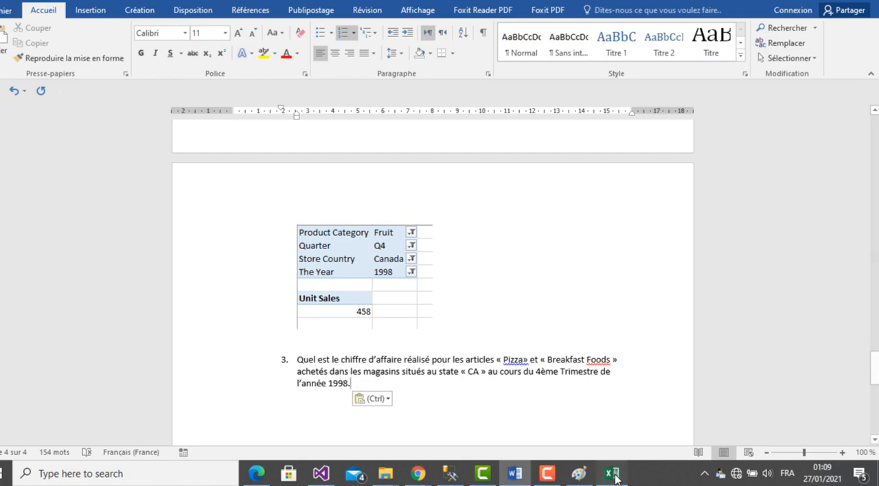
- Check the state condition of question 3 in Word and add Store State to the Excel pivot table's report filters
left_click(613, 476)
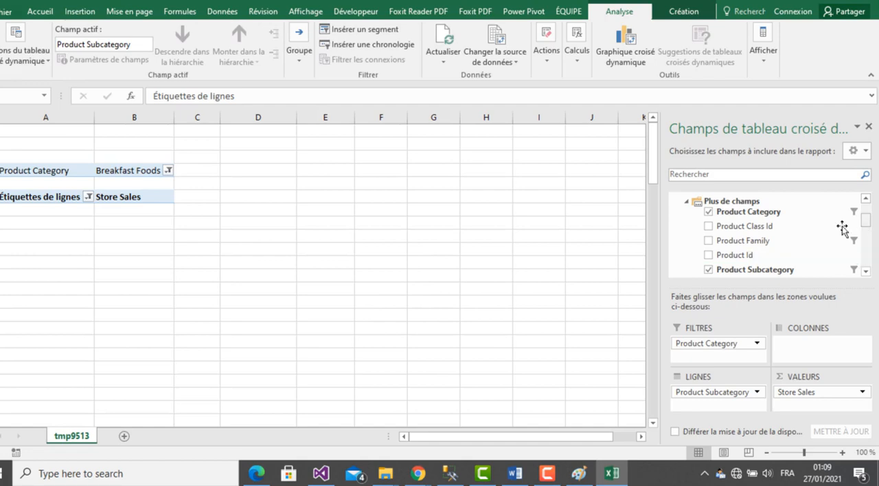
left_click(687, 201)
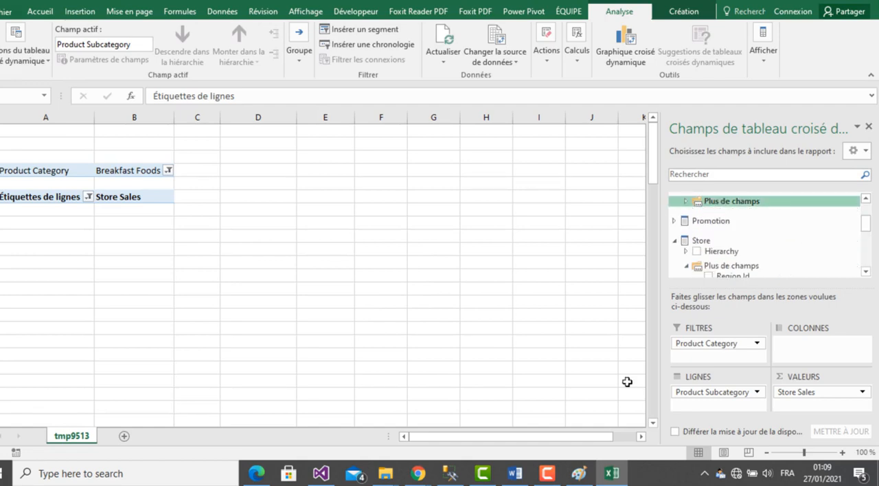
left_click(612, 476)
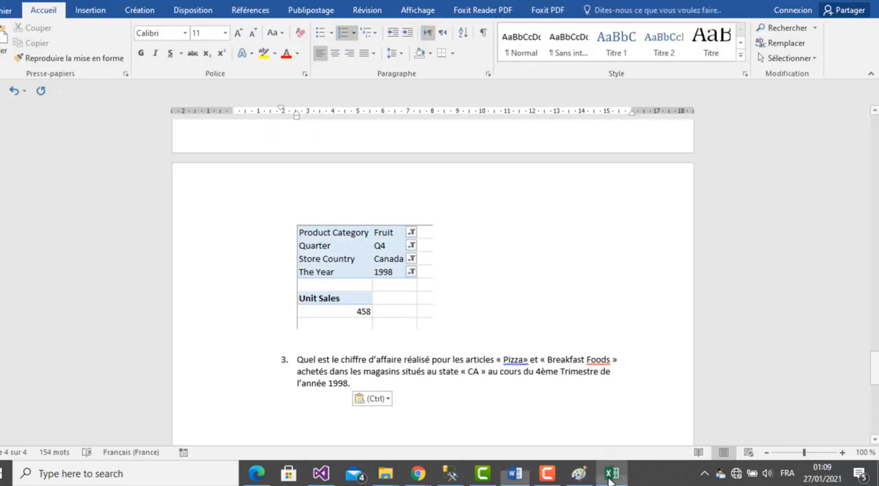
left_click(612, 476)
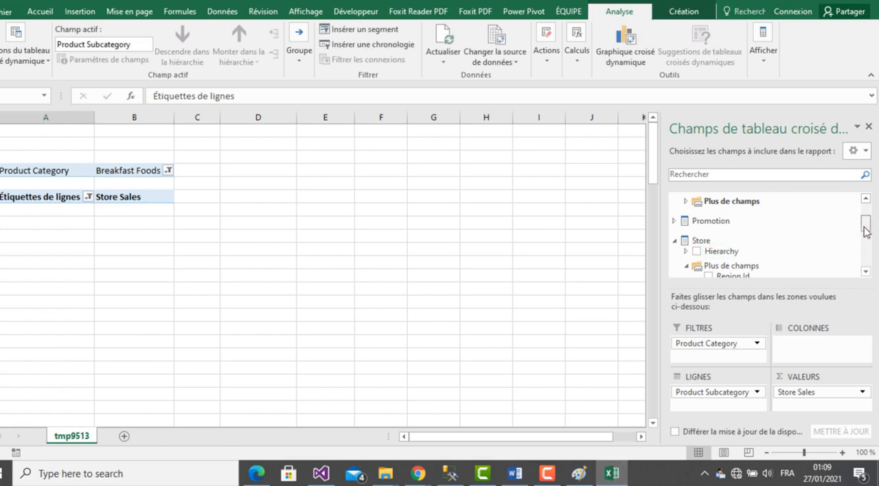
left_click_drag(866, 230, 860, 247)
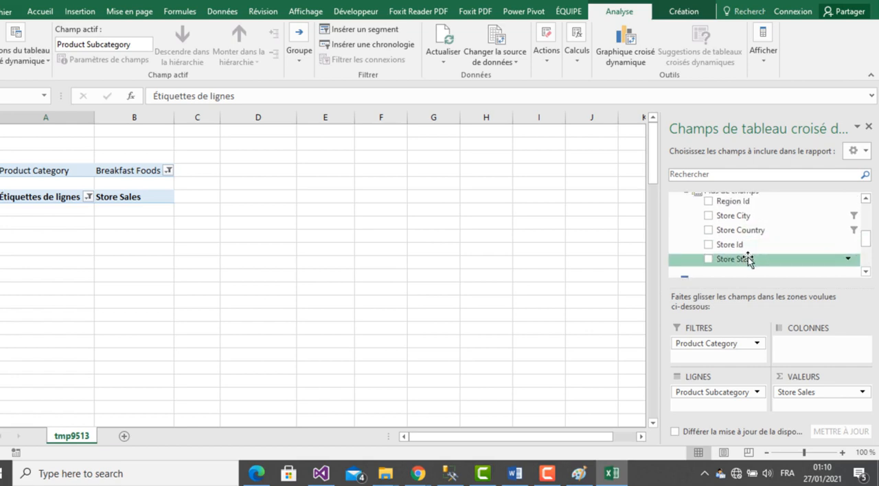
left_click_drag(748, 260, 716, 360)
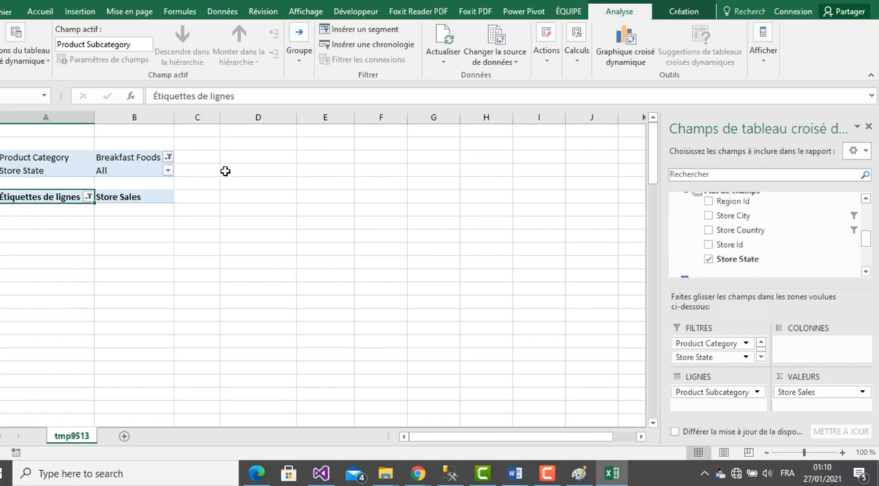
- Restrict the pivot table's Store State filter to CA only, using multiple-item selection
left_click(166, 171)
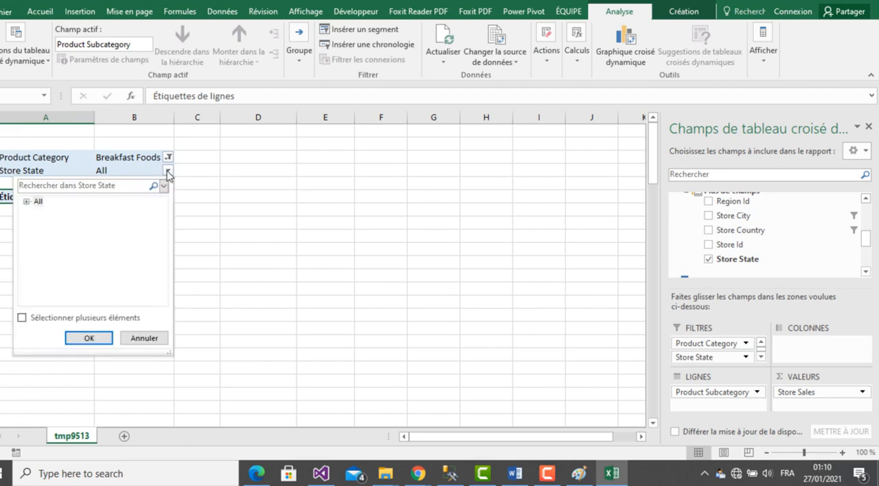
left_click(23, 320)
left_click(28, 202)
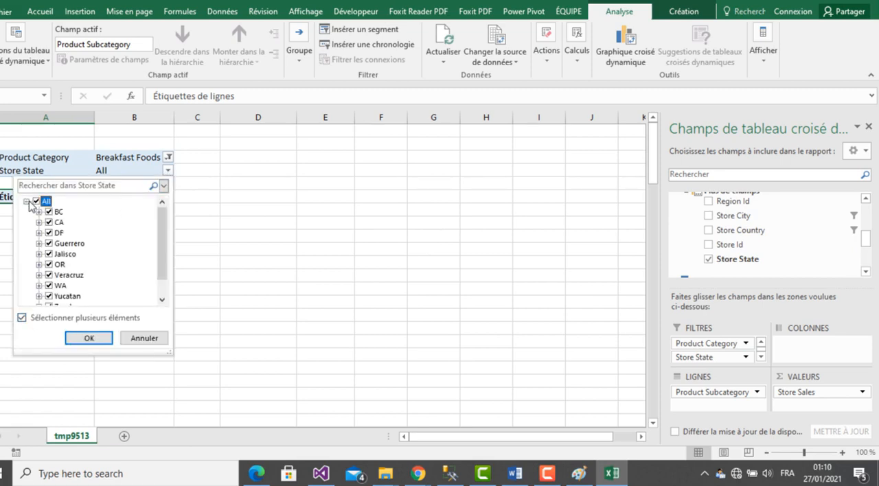
left_click(36, 201)
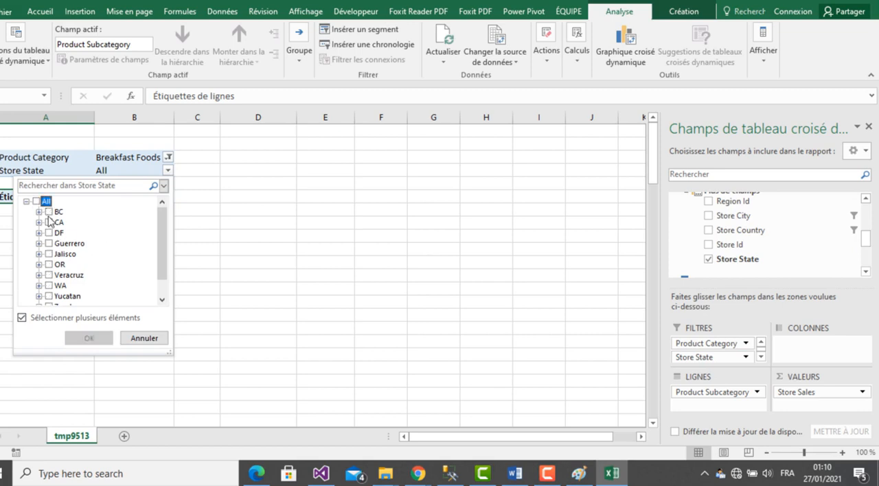
left_click(49, 222)
left_click(92, 340)
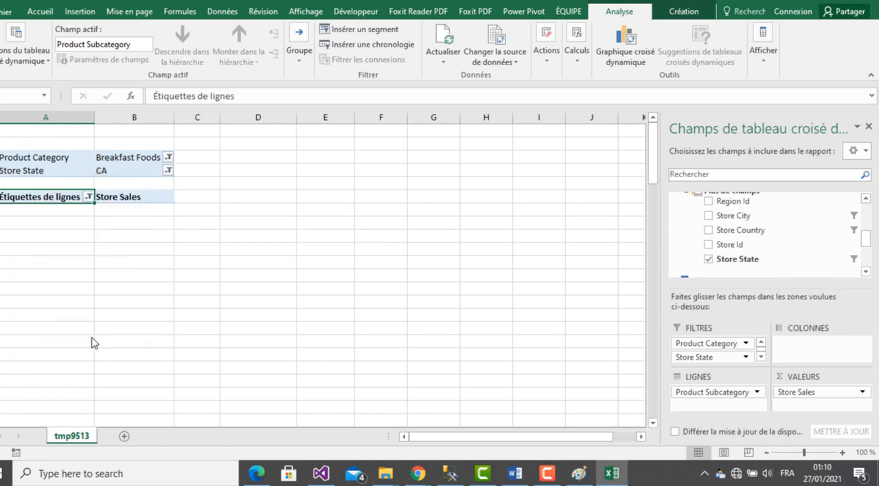
- Check the period condition of question 3 in Word and add Quarter to the Excel pivot table's report filters
left_click(614, 474)
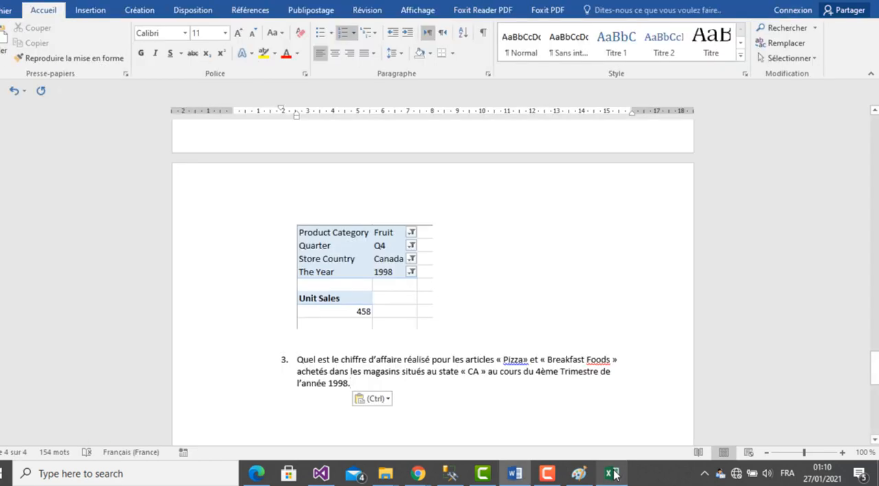
left_click(614, 474)
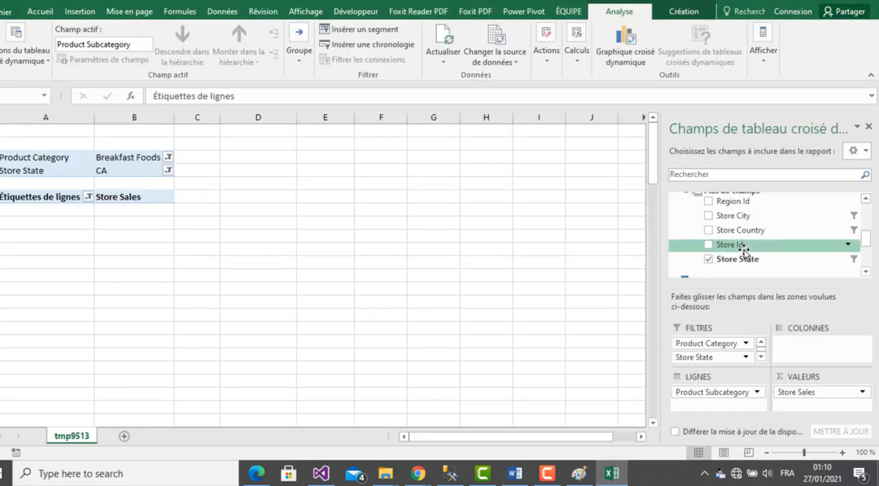
left_click_drag(866, 238, 864, 278)
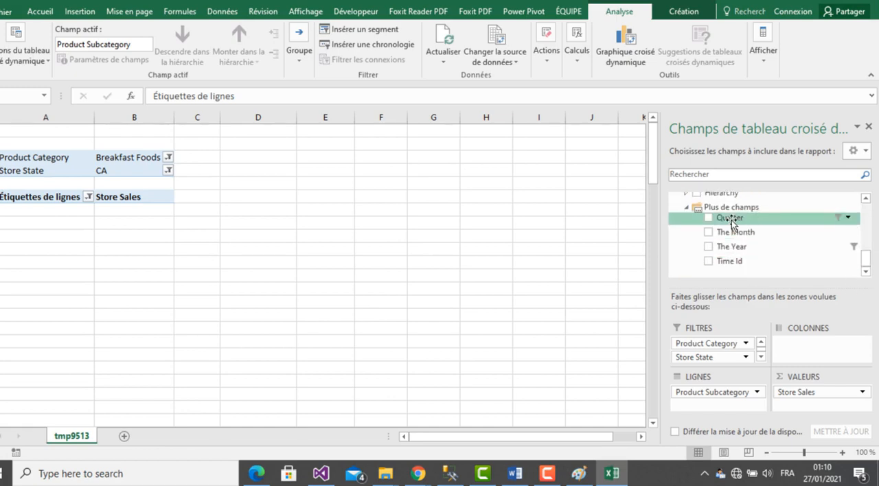
left_click_drag(714, 218, 716, 360)
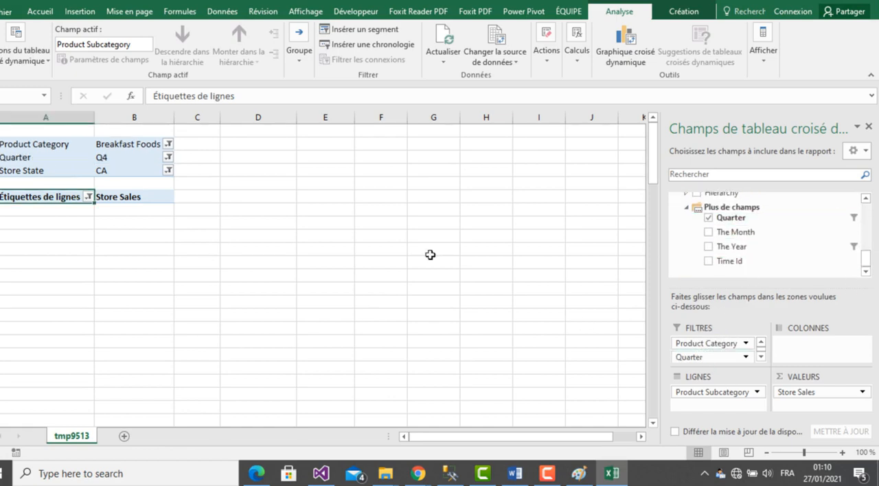
- Clear all quarters in the pivot table's Quarter filter and keep only Q4 selected
left_click(169, 157)
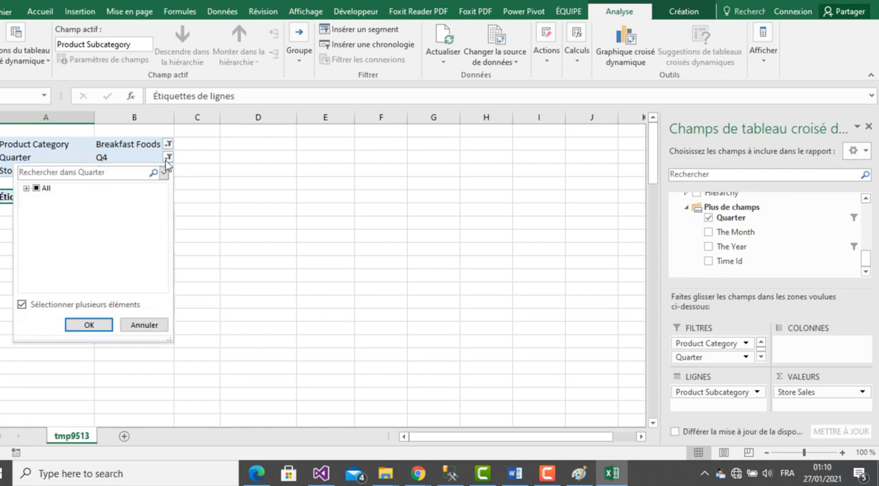
left_click(33, 188)
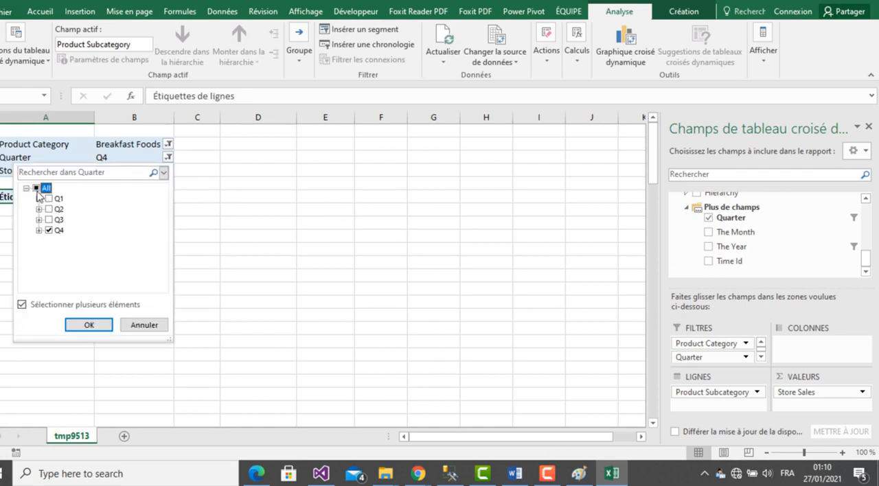
left_click(38, 191)
left_click(37, 192)
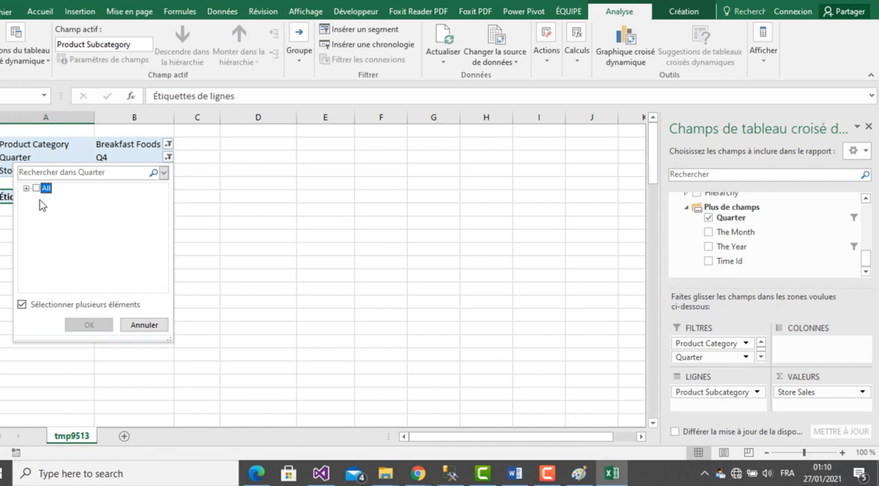
left_click(26, 189)
left_click(48, 230)
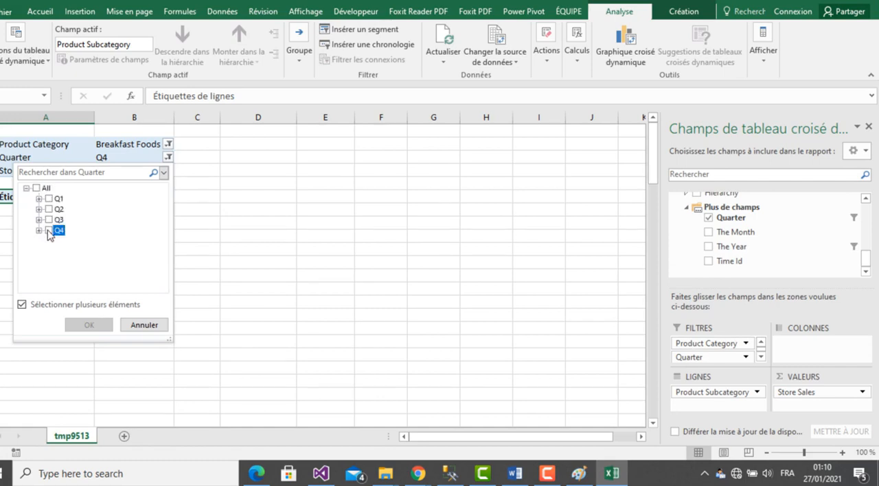
left_click(88, 324)
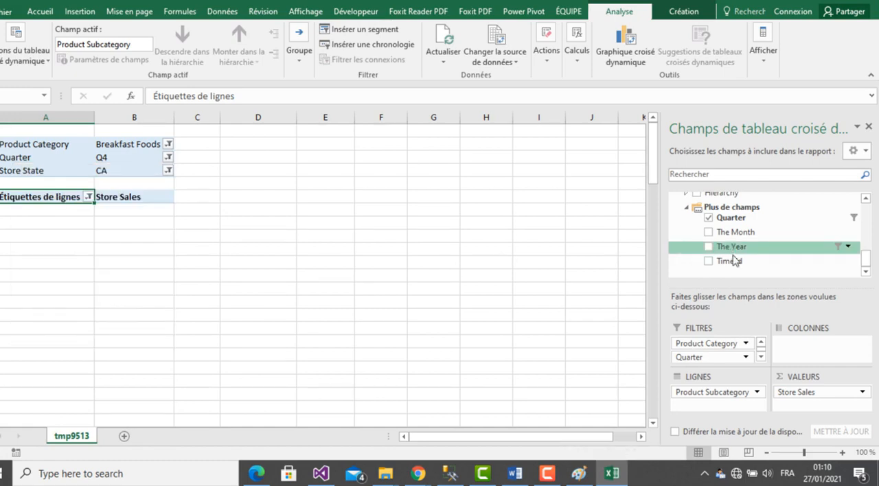
- Add The Year to the pivot table's report filters and apply it with only 1998 selected
left_click_drag(727, 247, 709, 362)
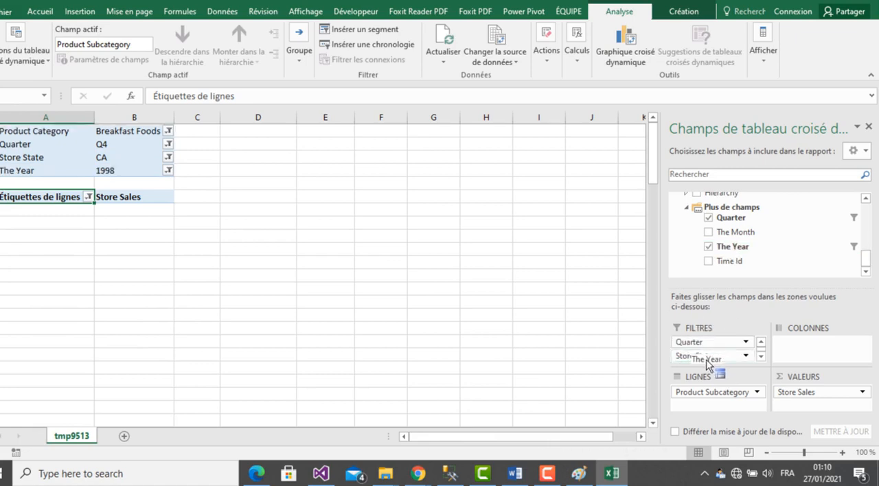
left_click(168, 171)
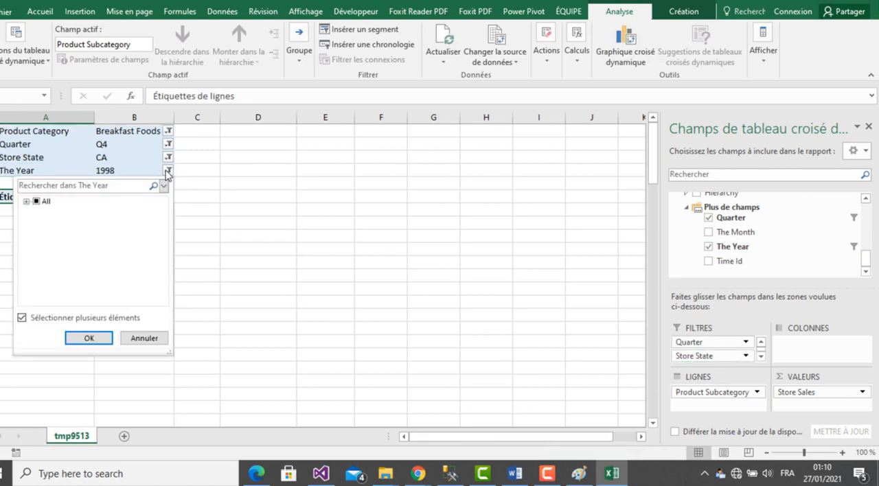
left_click(26, 202)
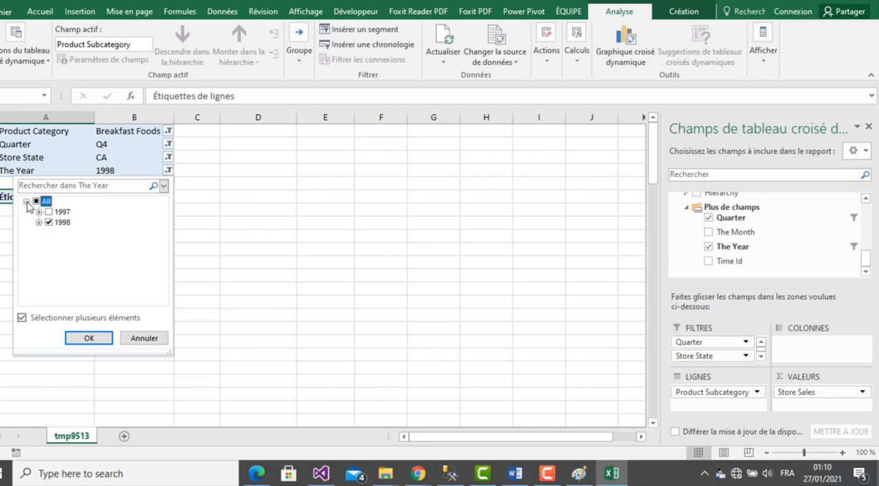
left_click(89, 338)
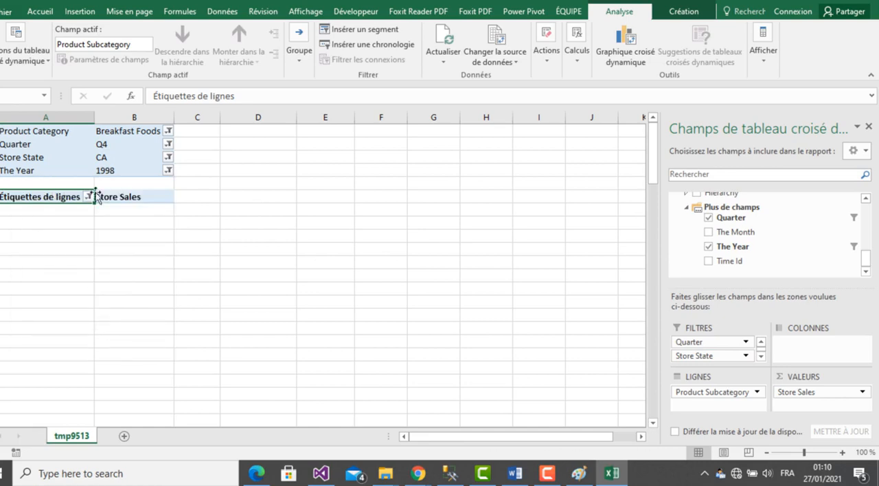
- Reorder the pivot table's report filters so that Quarter comes after The Year
left_click(28, 146)
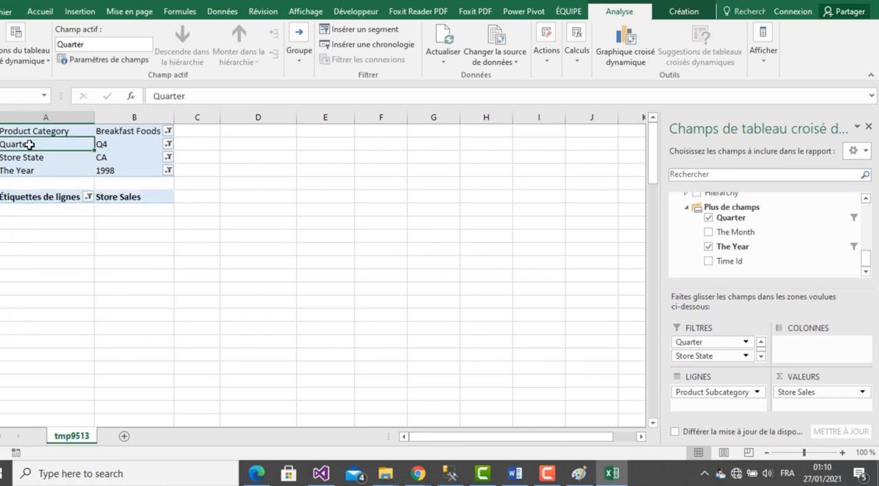
left_click(761, 356)
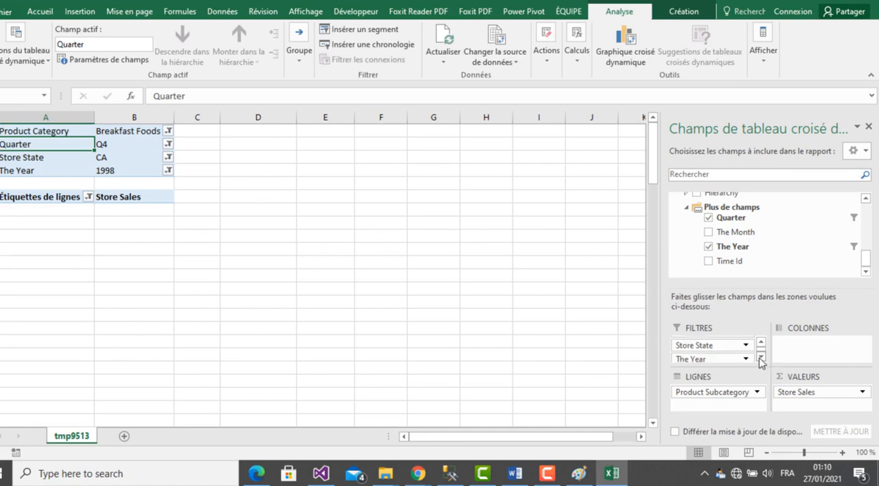
left_click(761, 342)
left_click_drag(732, 342, 732, 359)
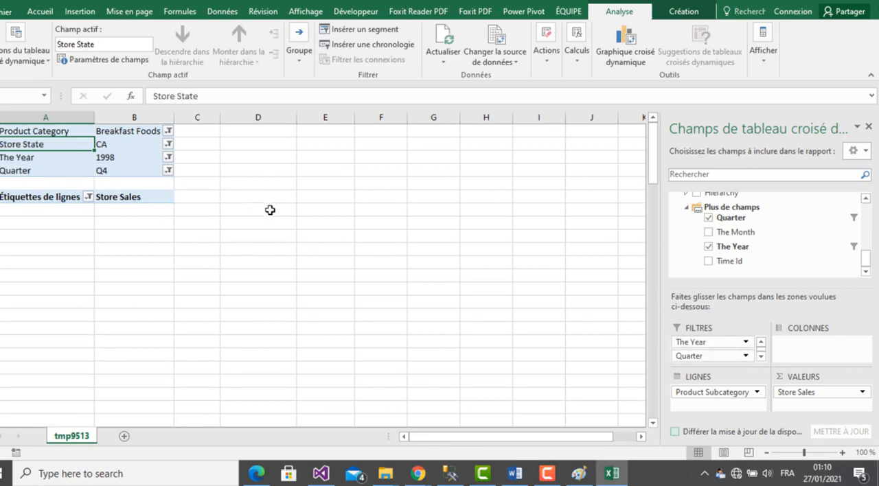
left_click(271, 261)
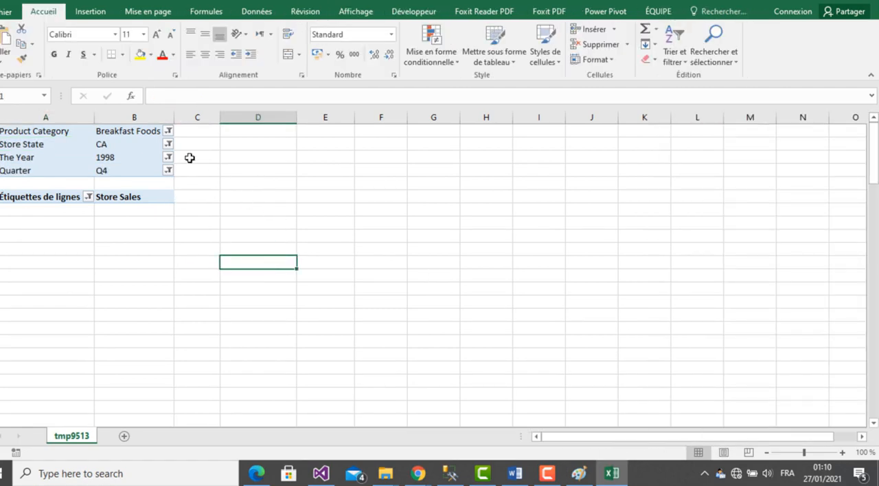
- Try deleting "articles « Pizza» et" from question 3 in Word, compare with the Excel pivot table, and undo the deletion
left_click(514, 474)
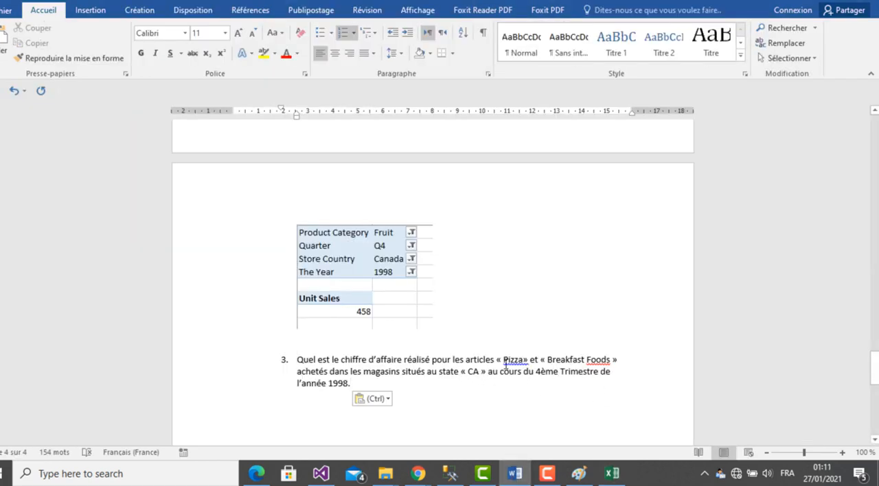
left_click_drag(493, 361, 531, 363)
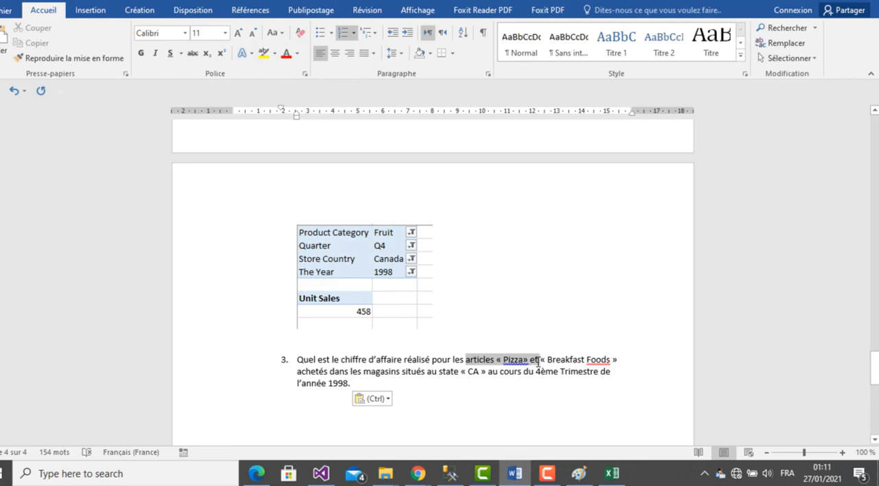
key("Delete")
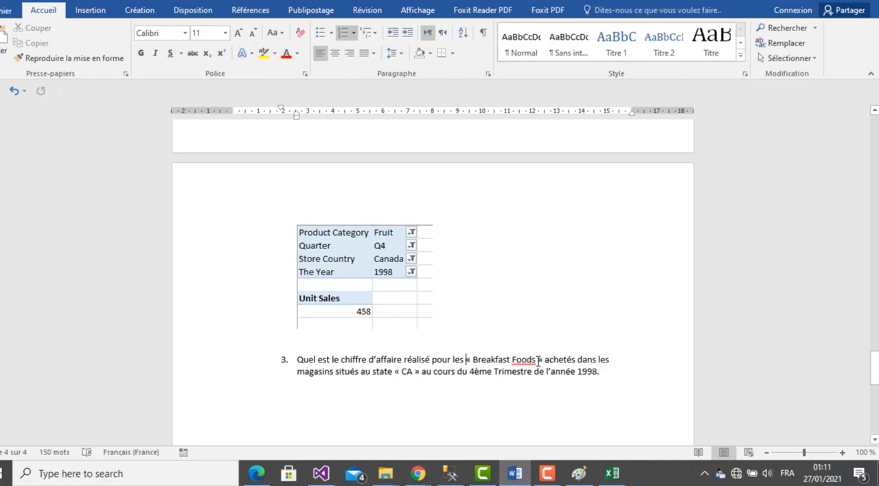
left_click(610, 478)
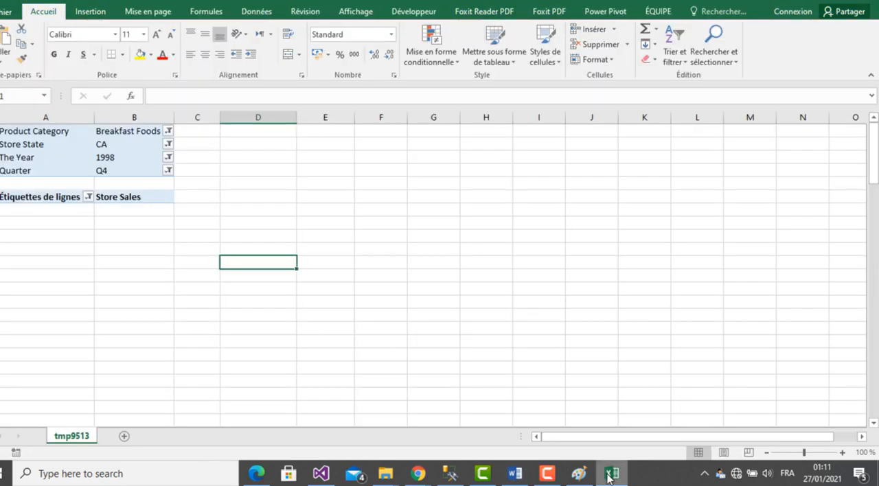
left_click(610, 476)
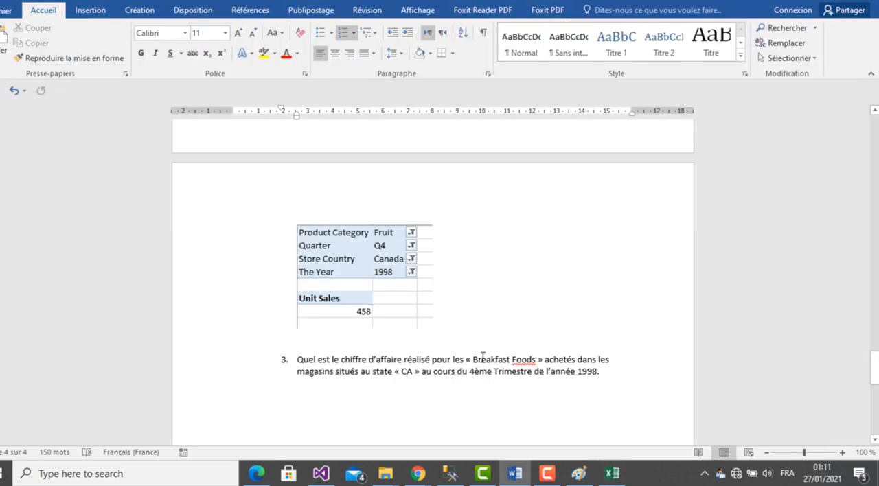
key("ctrl+z")
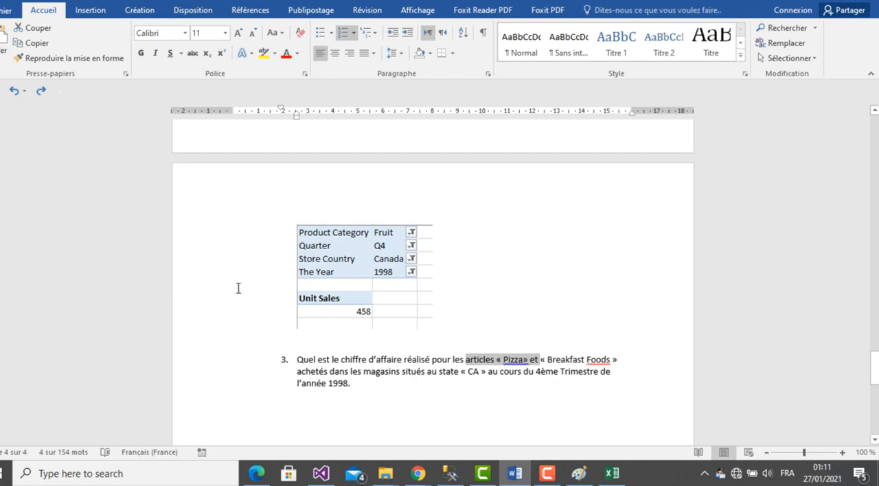
- Compare the Excel pivot table's filters with question 3 and return to the end of that question in Word
left_click(611, 474)
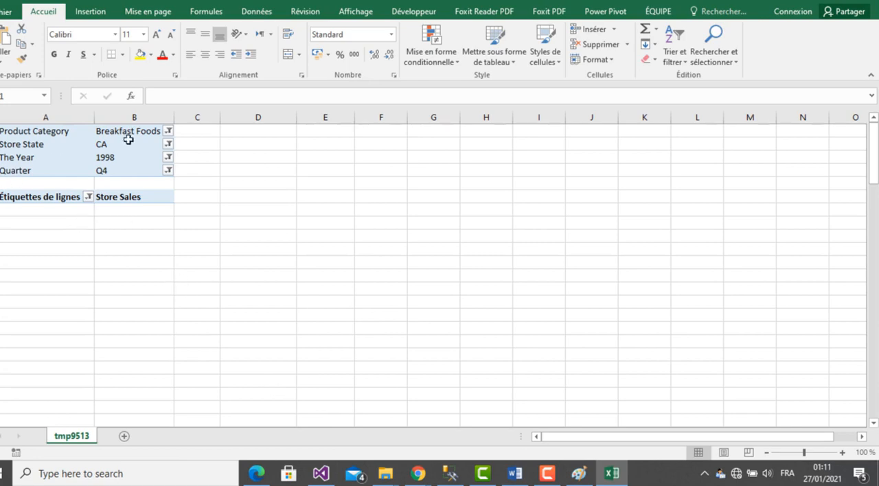
left_click(611, 478)
left_click(531, 410)
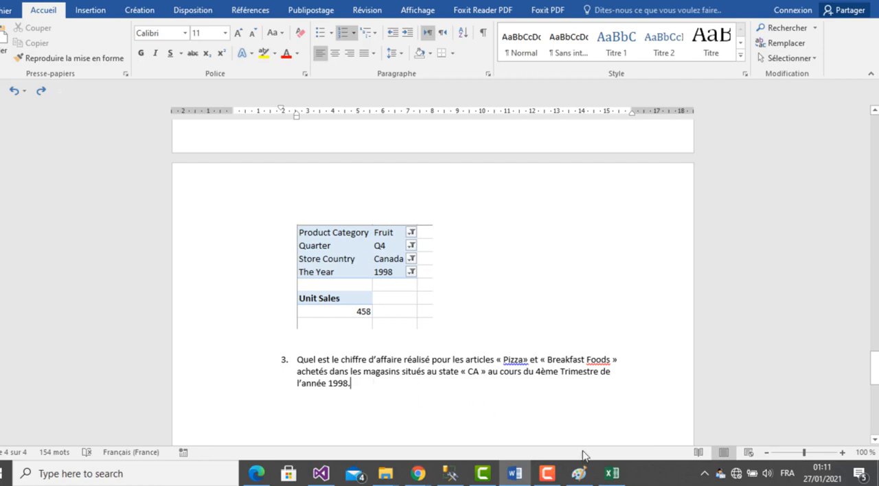
- Check question 3's wording in Word against the filters of the Excel pivot table, ending in Excel
left_click(612, 474)
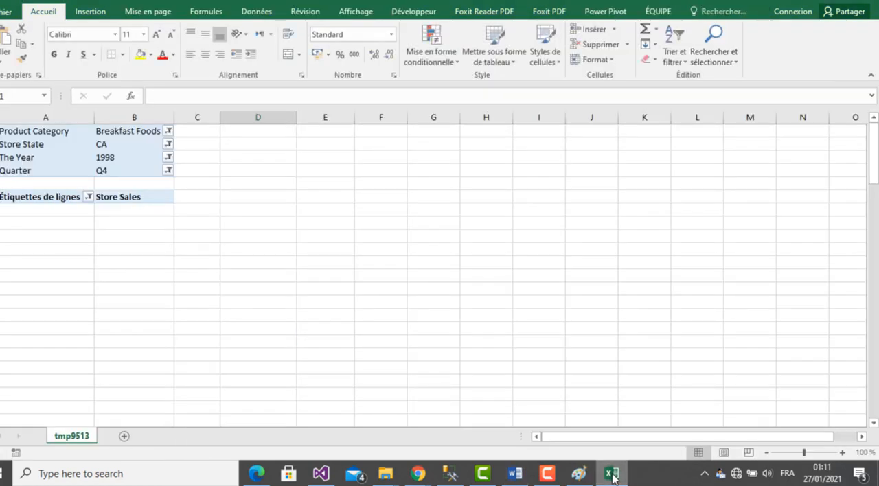
left_click(612, 474)
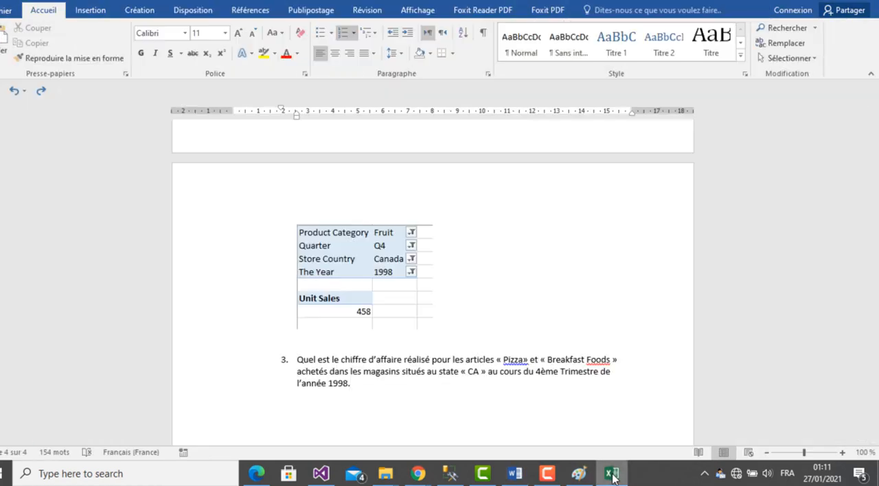
left_click(507, 327)
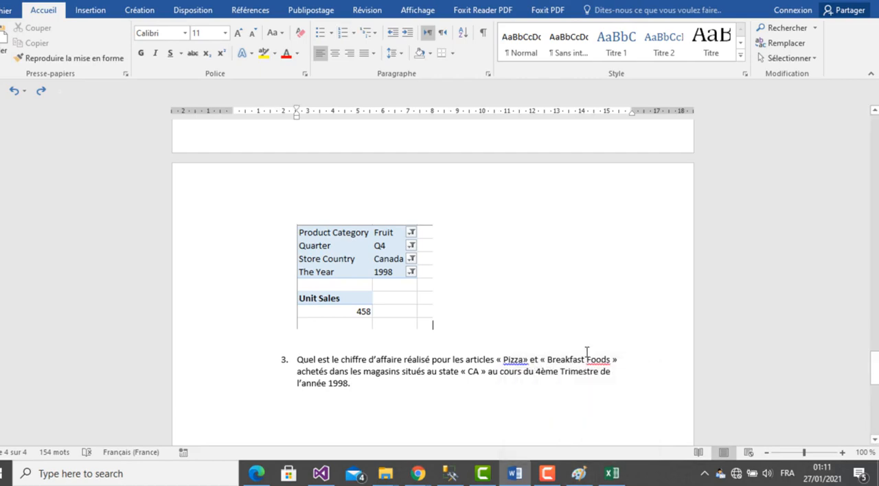
left_click(609, 474)
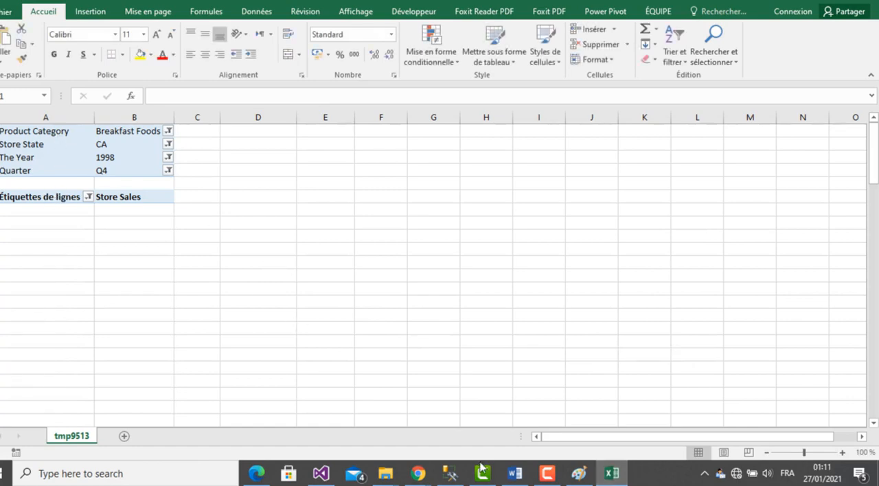
left_click(610, 475)
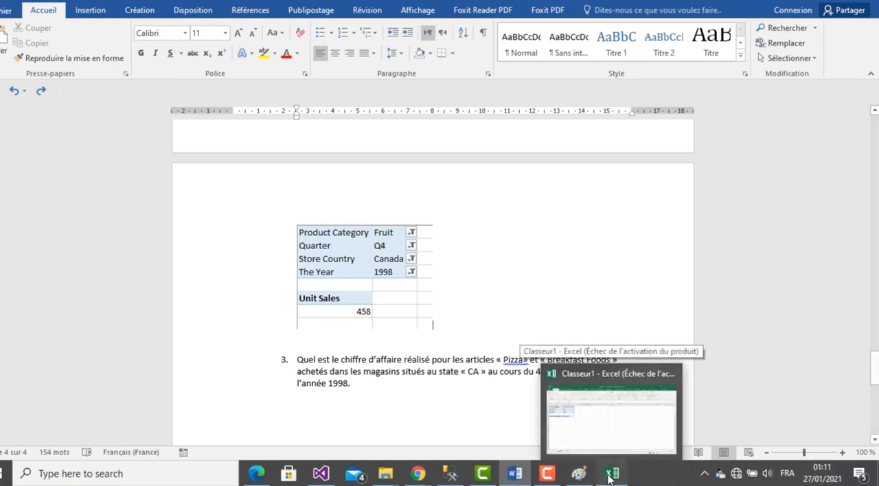
left_click(610, 475)
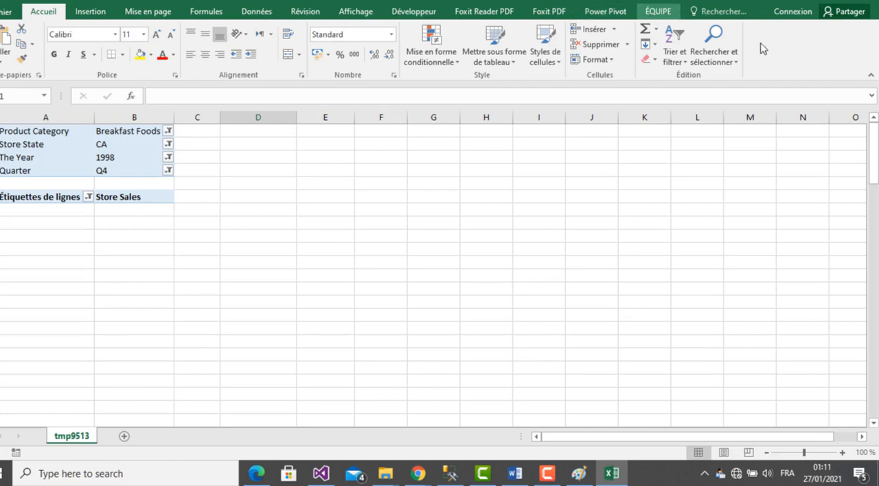
- Move Product Subcategory from the pivot table's rows to its report filters
left_click(255, 12)
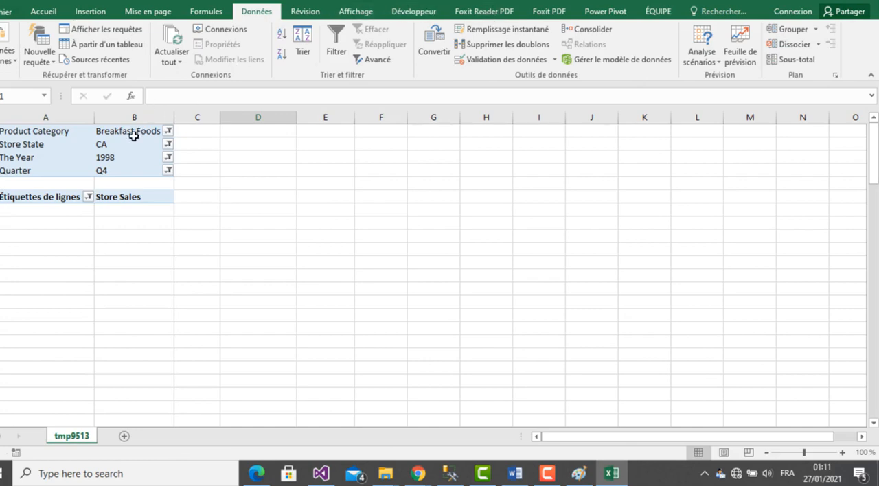
left_click(125, 155)
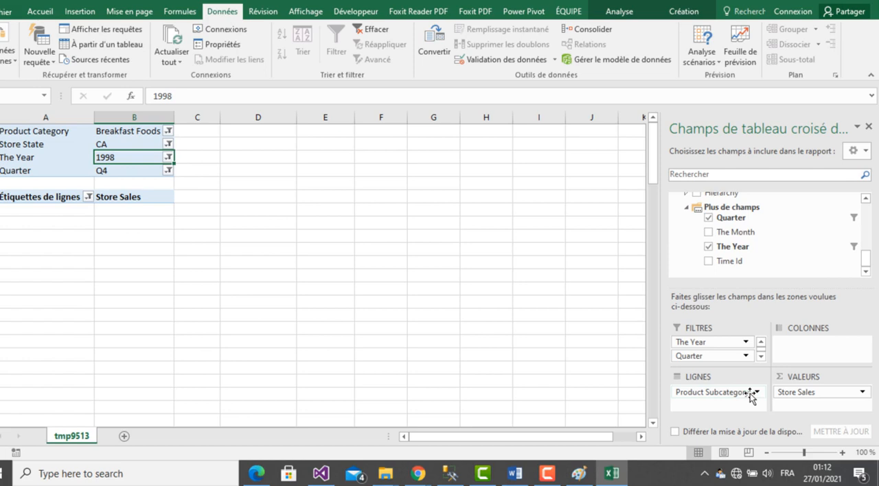
left_click_drag(750, 397, 735, 361)
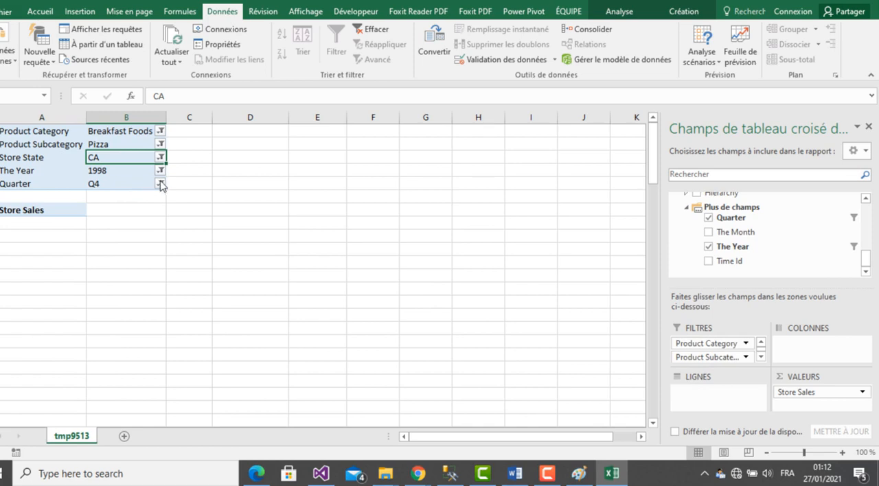
- Reset the pivot table's Product Subcategory report filter to All
left_click(159, 144)
left_click(18, 176)
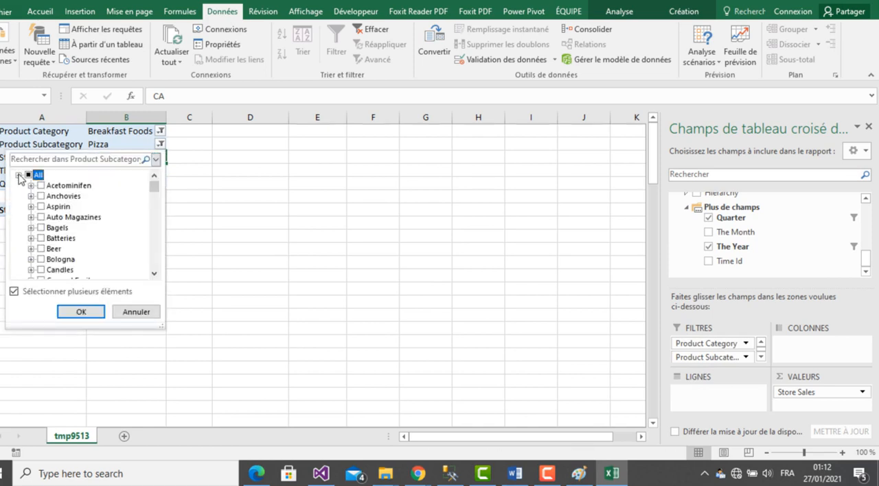
left_click(154, 273)
left_click(154, 273)
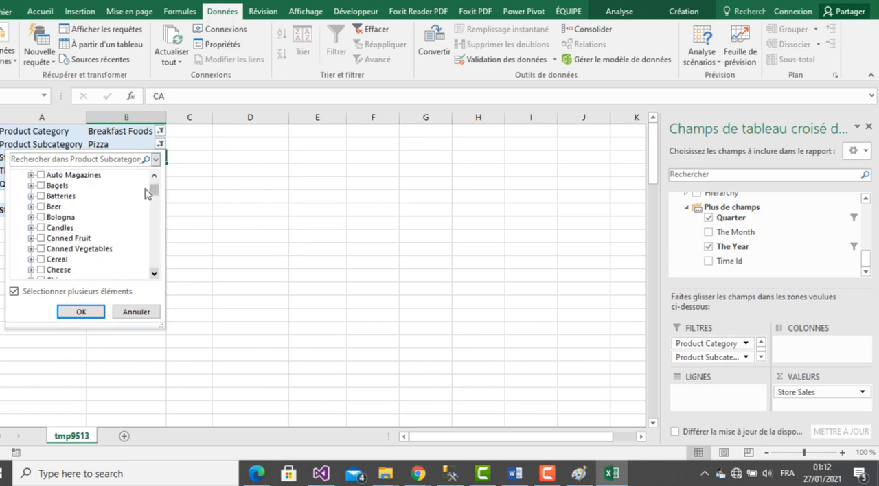
left_click_drag(156, 189, 156, 180)
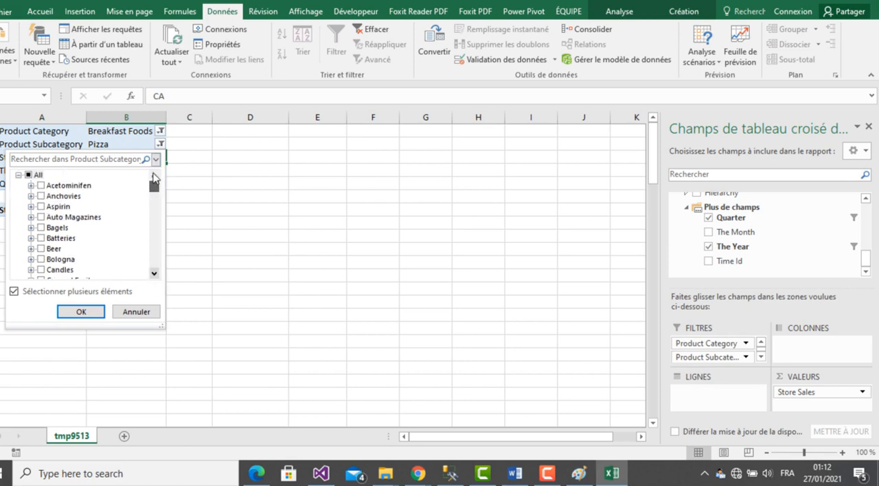
left_click(28, 176)
left_click(29, 176)
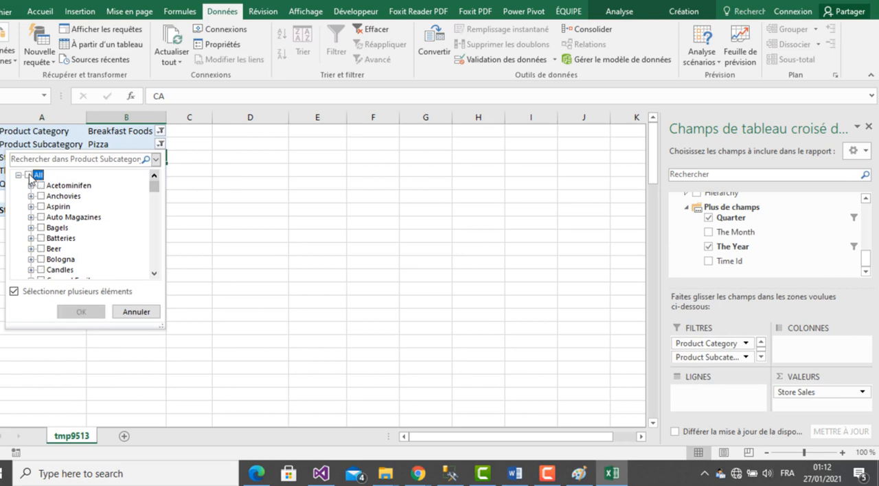
left_click(29, 176)
left_click(81, 312)
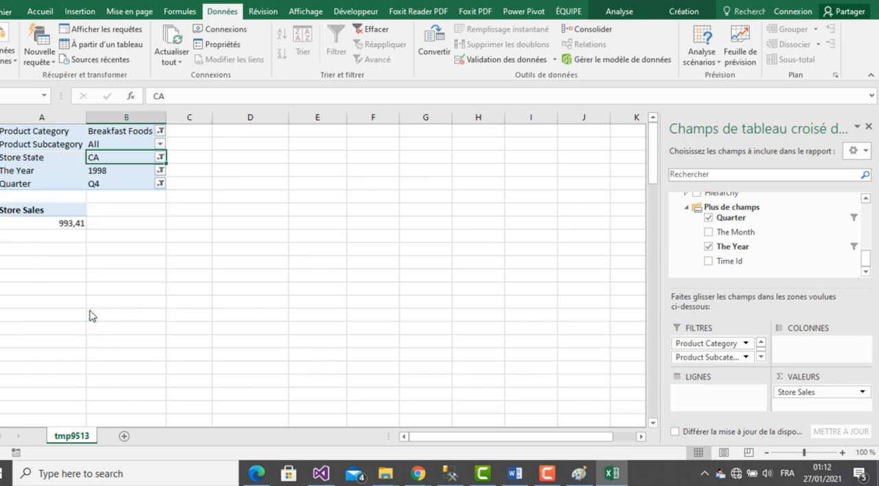
- Try filtering the pivot table on the Cheese product subcategory only
left_click(160, 144)
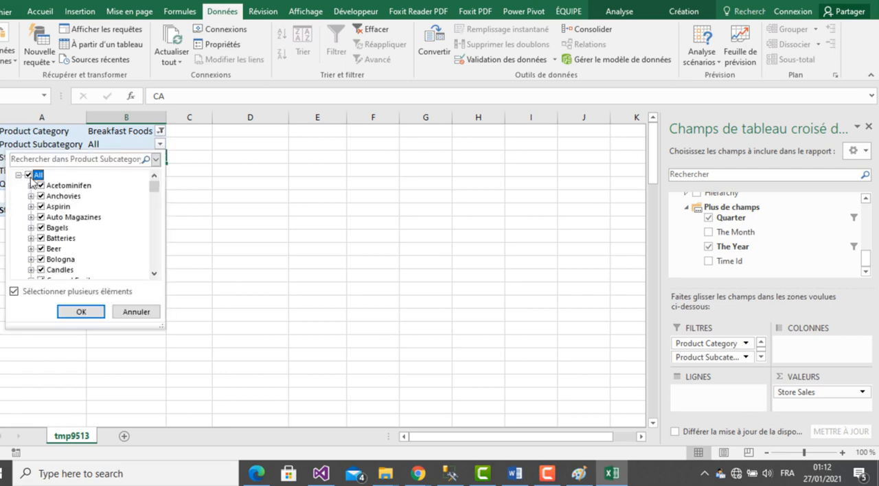
left_click(28, 175)
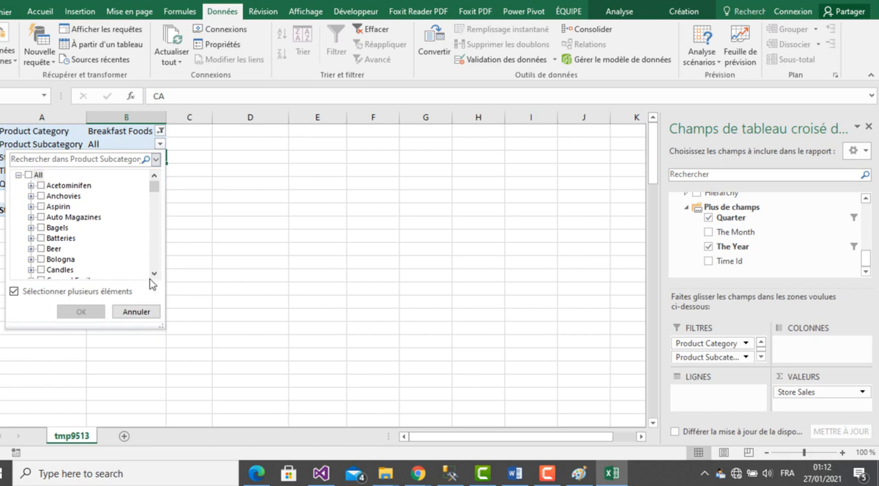
left_click_drag(153, 275, 153, 276)
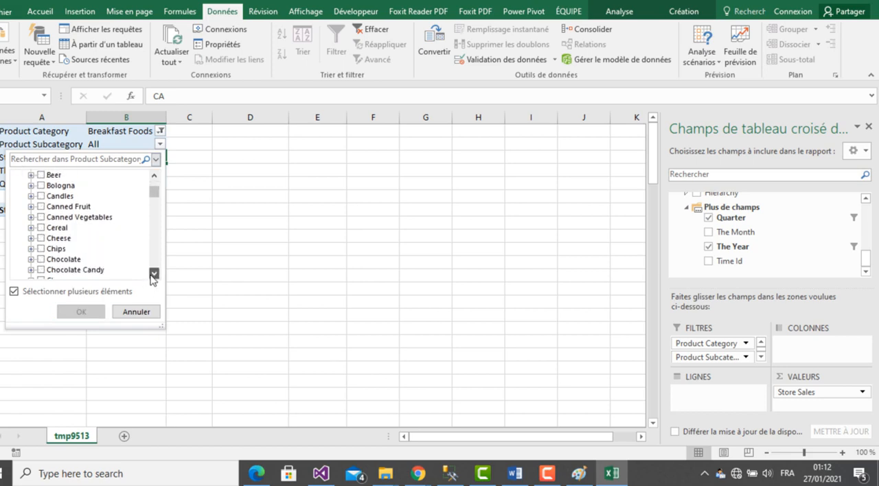
left_click(154, 275)
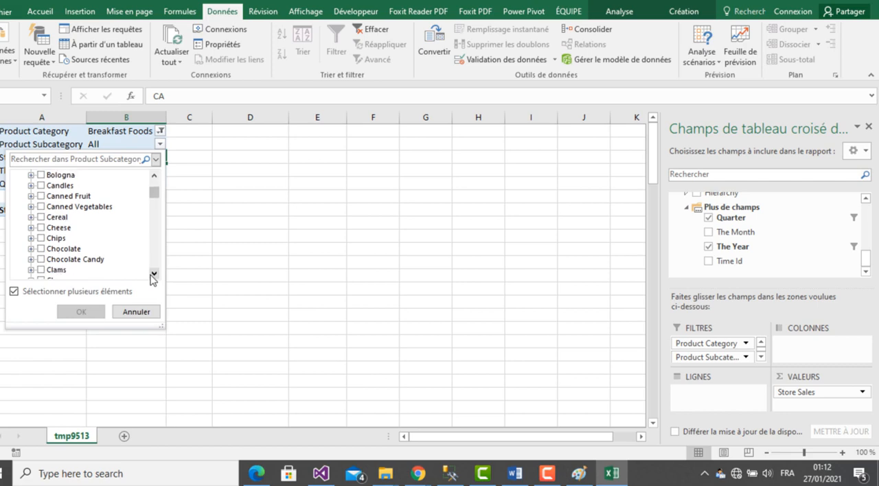
left_click(153, 275)
left_click(153, 276)
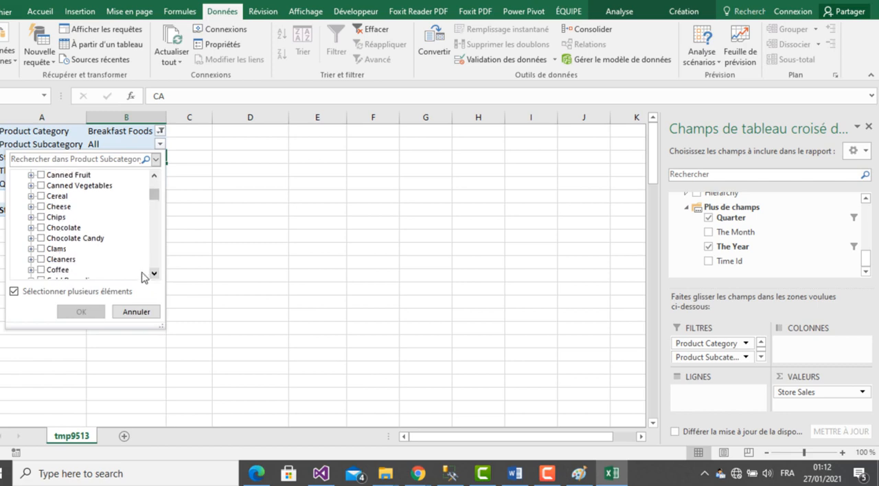
left_click(41, 207)
left_click(75, 311)
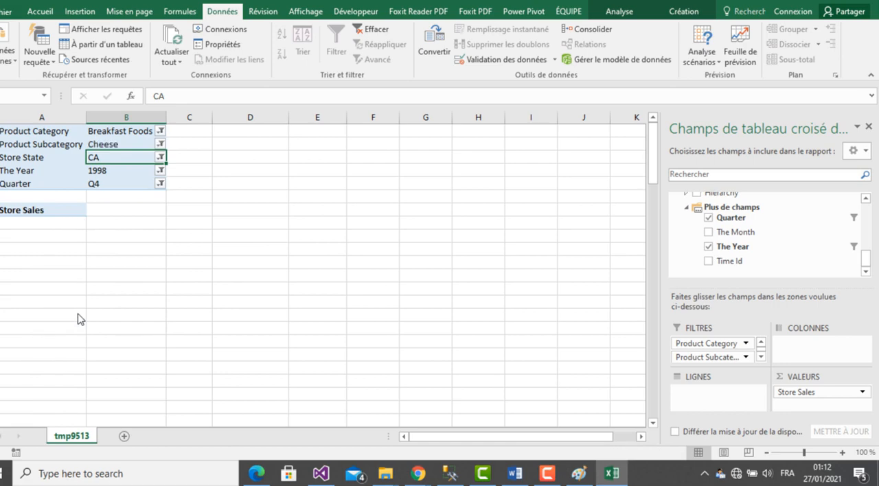
- Try including every product subcategory except Acetominifen in the pivot table's filter
left_click(161, 145)
left_click(18, 175)
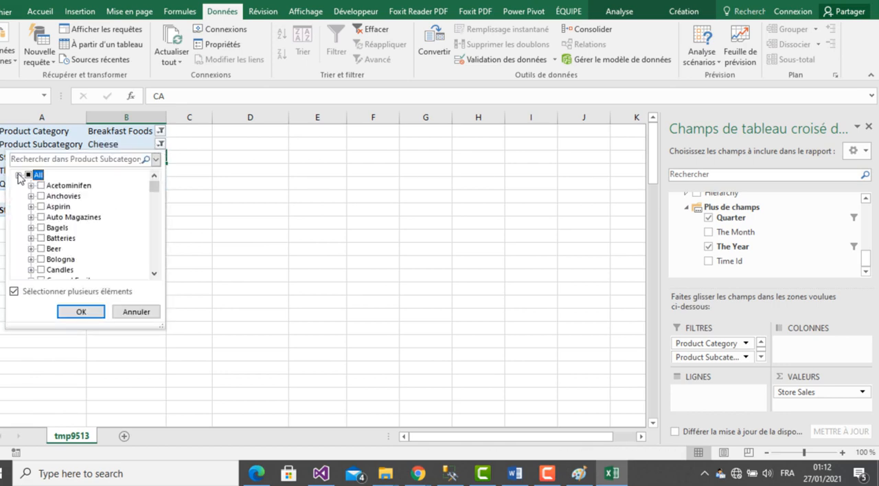
left_click(28, 176)
left_click(41, 187)
left_click(84, 313)
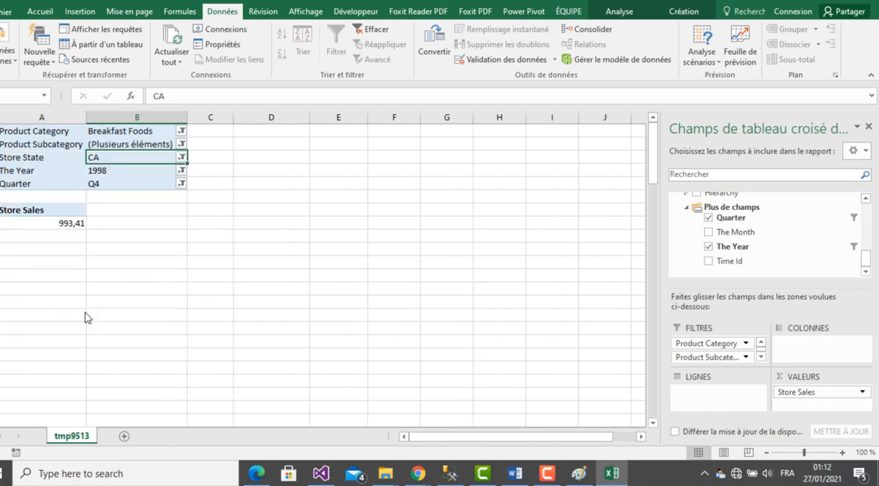
- Clear the Product Subcategory filter's selection and apply it with only Hamburger selected
left_click(181, 145)
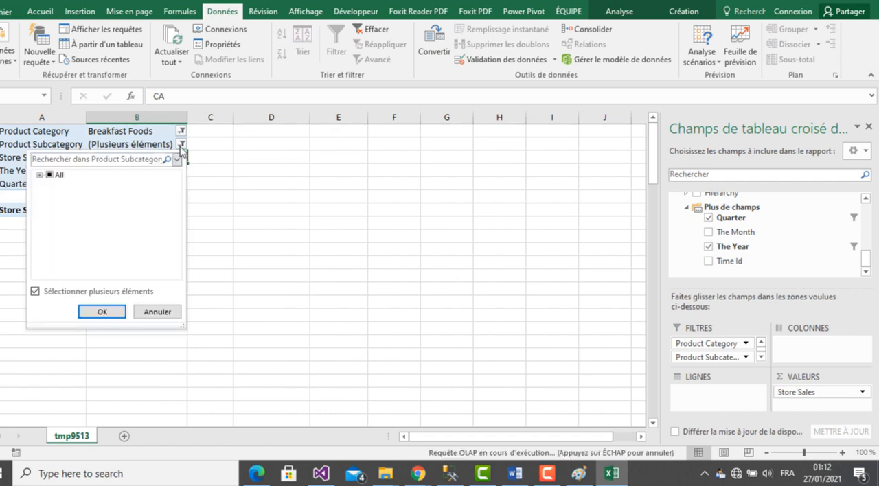
left_click(40, 176)
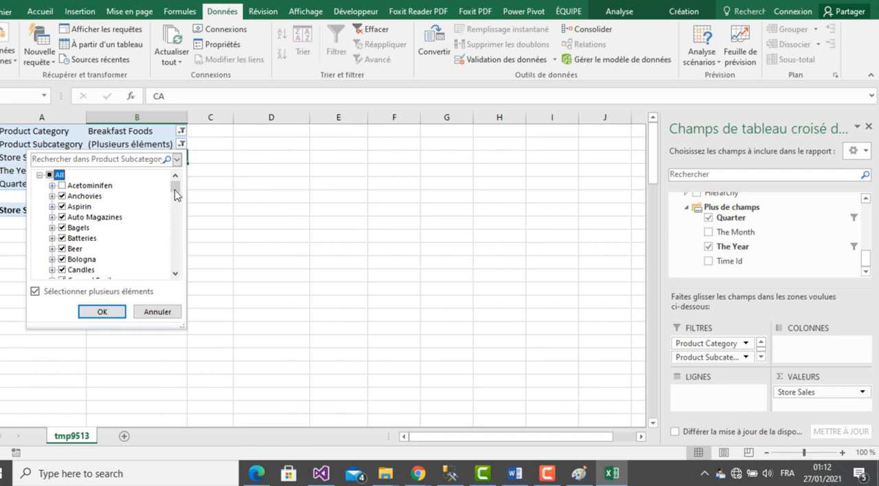
left_click_drag(175, 184, 177, 227)
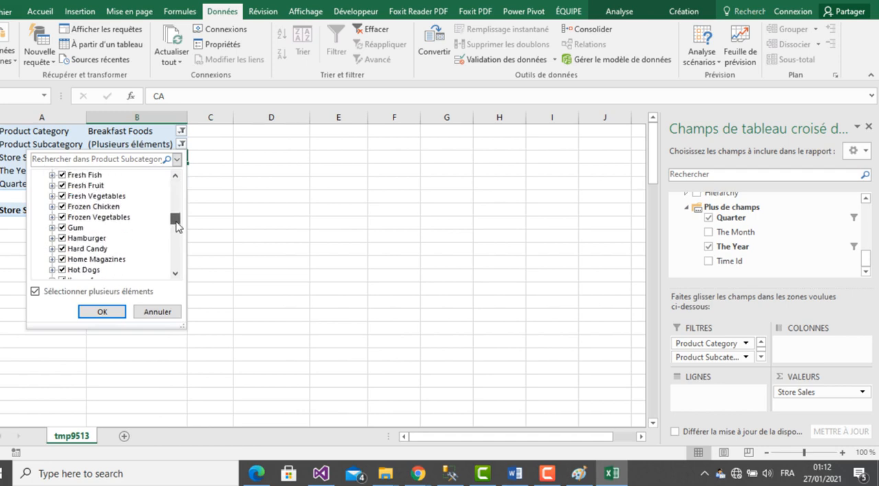
left_click(66, 240)
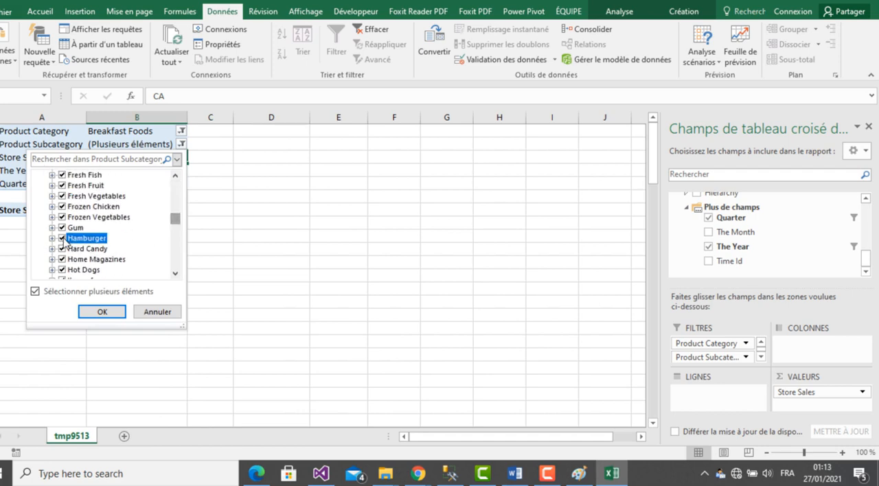
left_click_drag(174, 224, 171, 170)
left_click(49, 176)
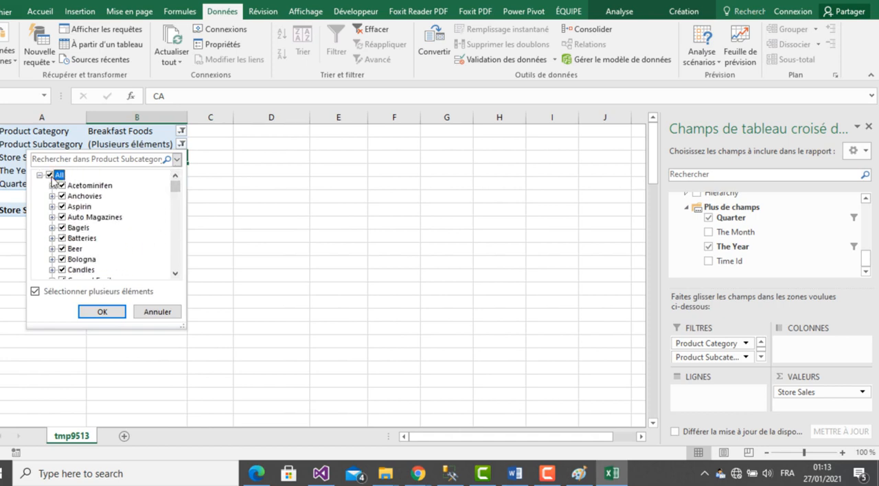
left_click_drag(177, 192, 177, 226)
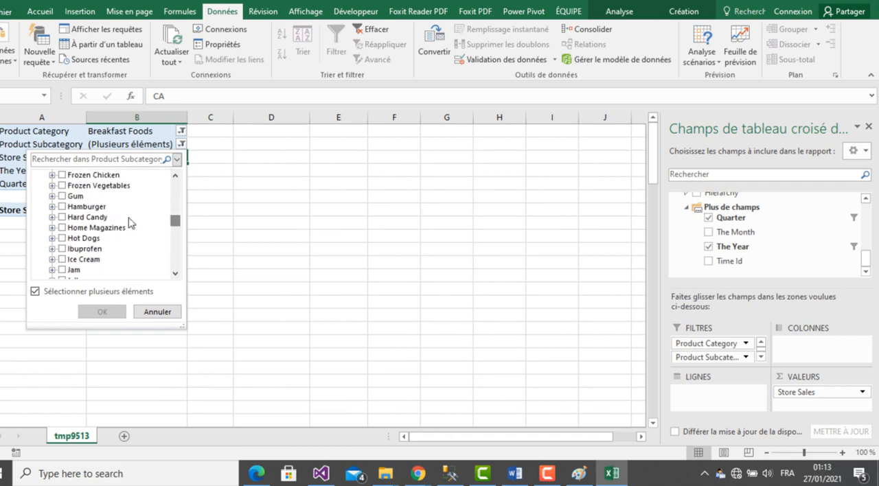
left_click(61, 207)
left_click(105, 307)
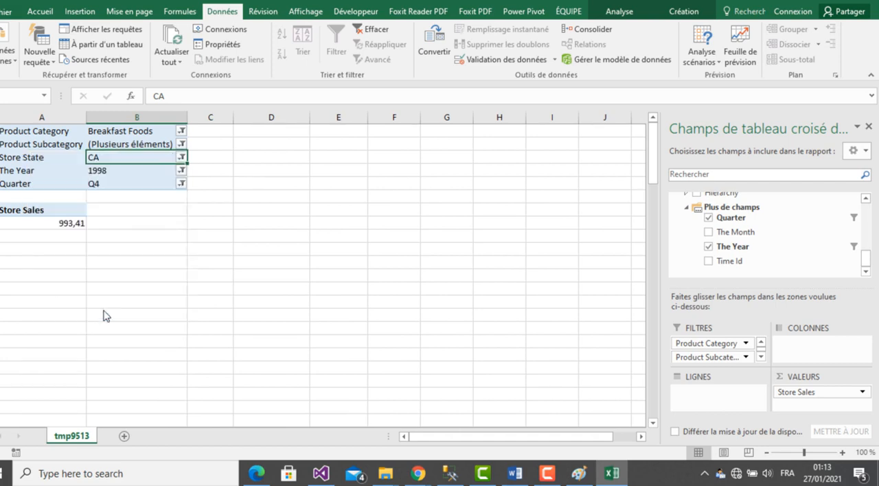
- Add Chocolate to the Product Subcategory filter alongside Hamburger
left_click(160, 144)
left_click(18, 176)
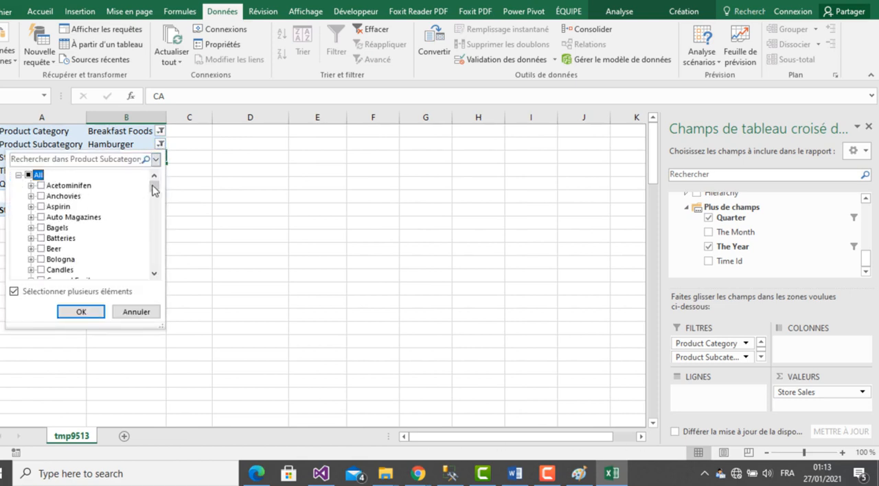
scroll(155, 191, "down", 3)
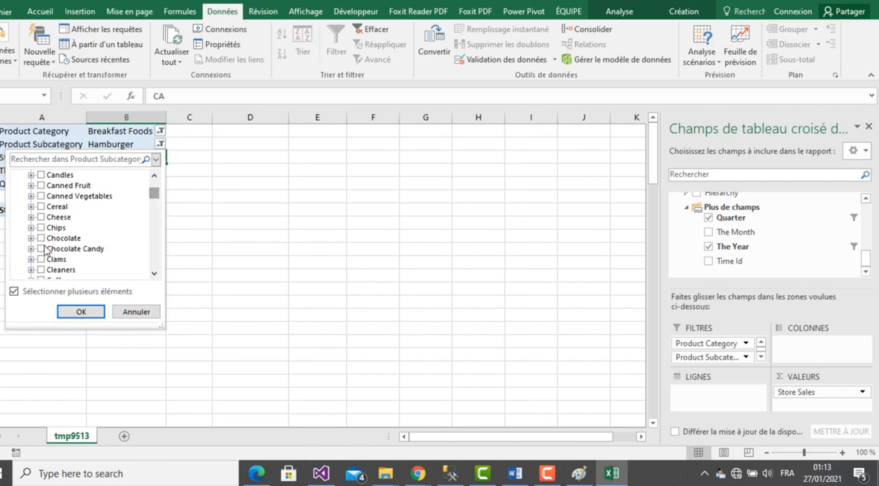
left_click(41, 239)
left_click(84, 311)
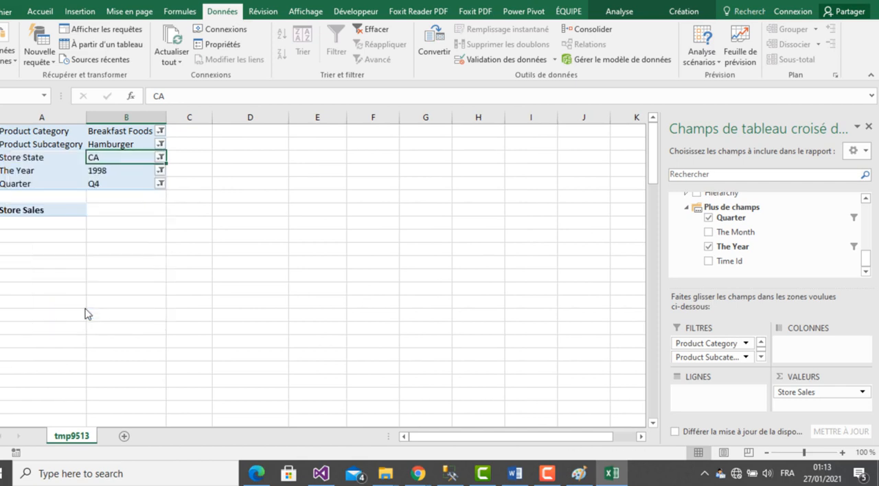
- Try adding Coffee to the Product Subcategory filter alongside the subcategories already selected
left_click(181, 145)
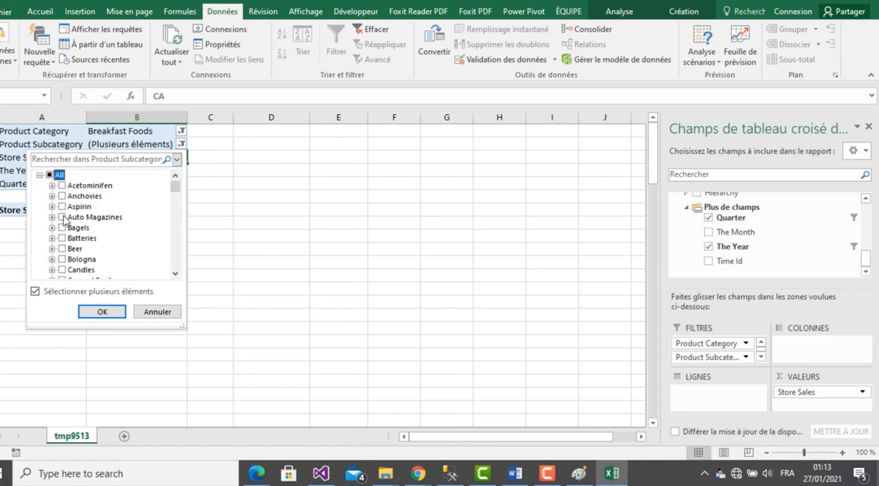
left_click(176, 275)
left_click(176, 275)
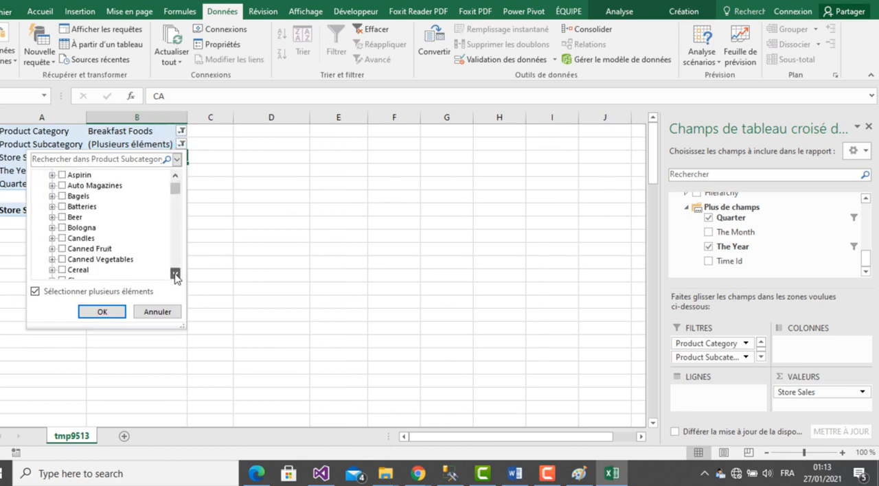
left_click(176, 275)
left_click(176, 275)
left_click(176, 275)
left_click(176, 275)
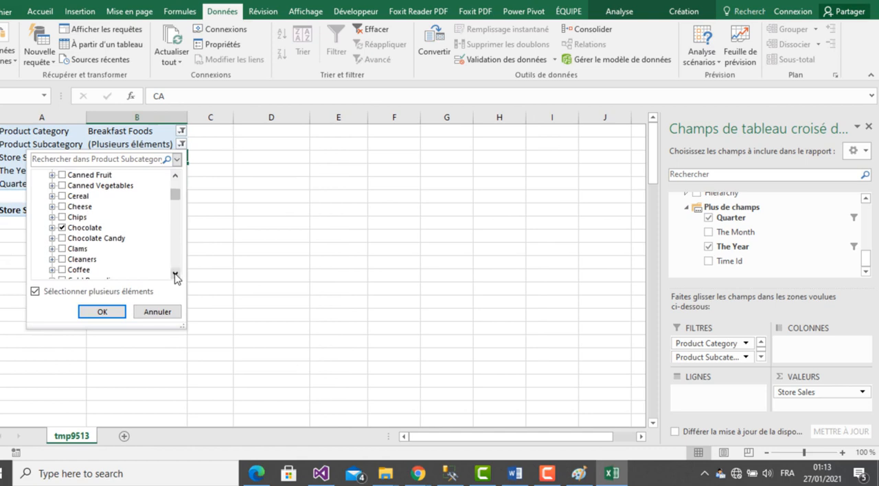
left_click(176, 275)
left_click(176, 275)
left_click(175, 275)
left_click(176, 275)
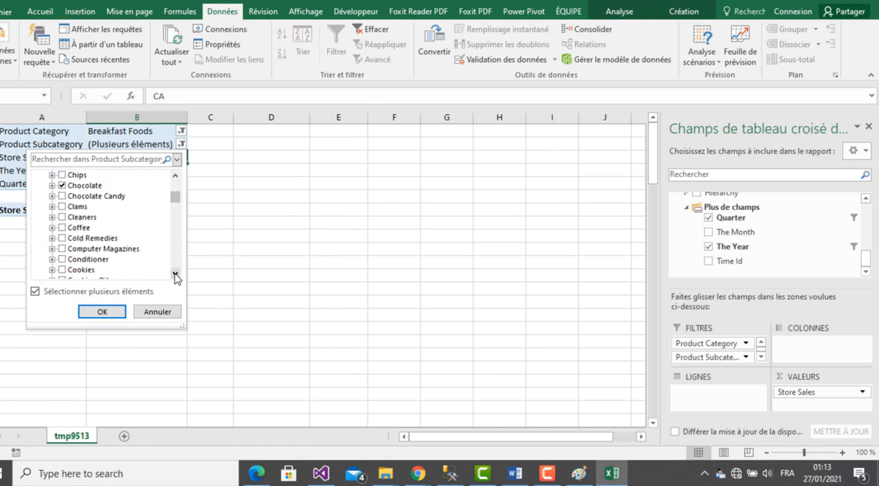
left_click(63, 228)
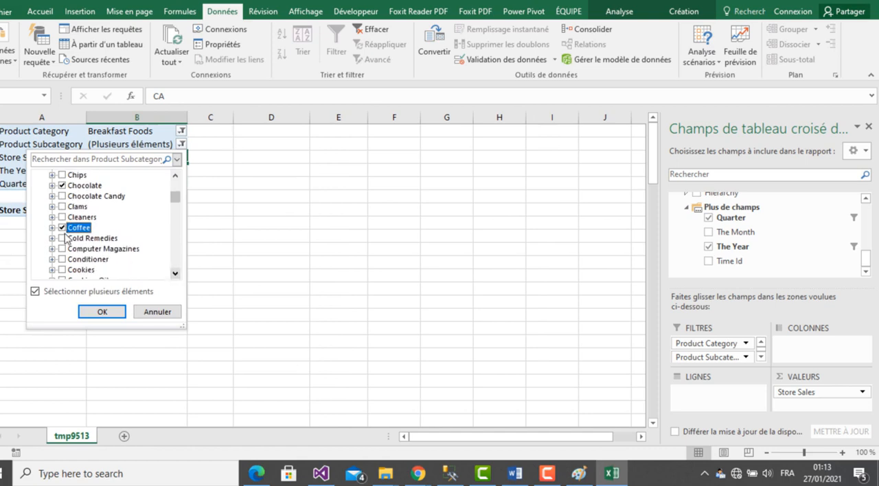
left_click(107, 312)
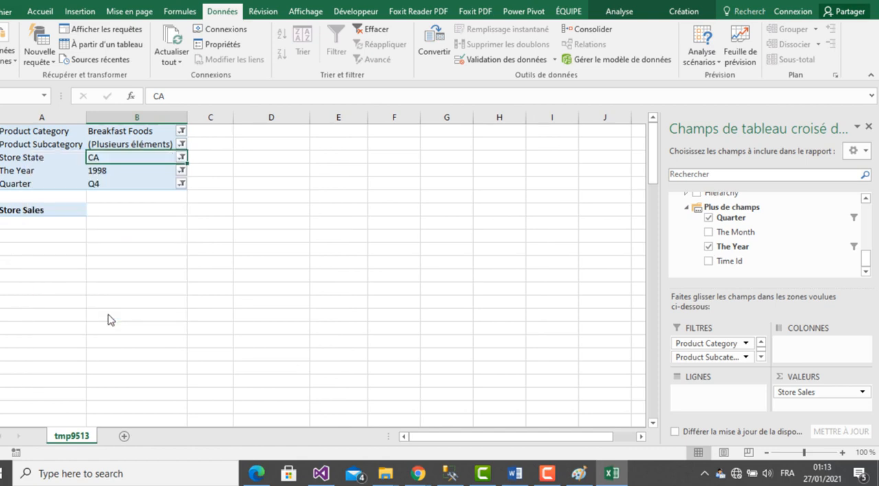
- Try filtering Product Category on Bread instead of Breakfast Foods
left_click(181, 145)
left_click(179, 145)
left_click(181, 131)
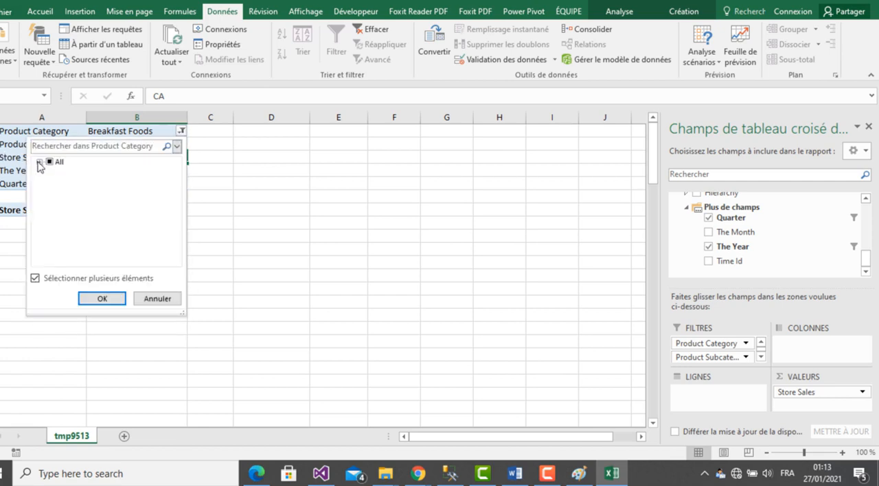
left_click(39, 162)
left_click(63, 204)
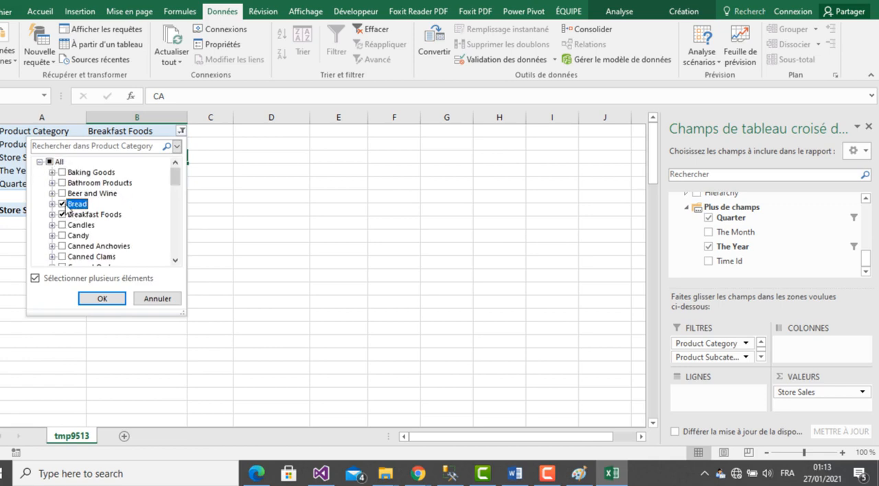
left_click(62, 215)
left_click(101, 298)
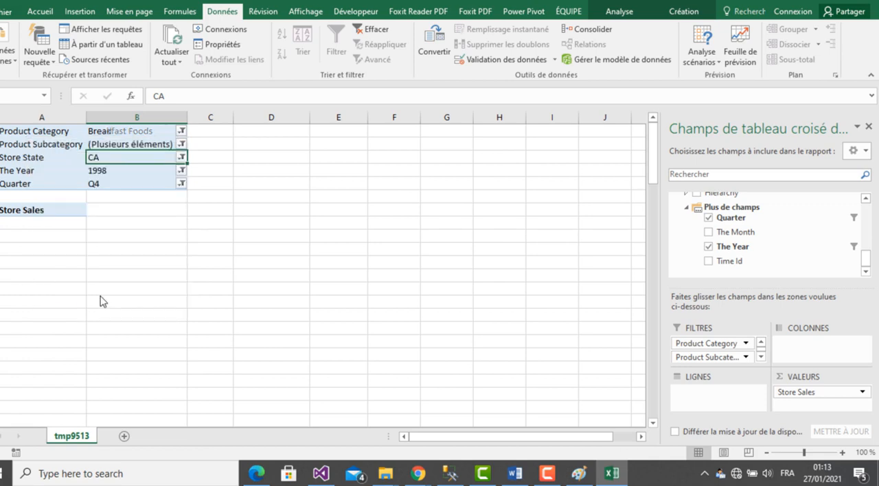
- Reset the Product Category filter to include all categories
left_click(181, 130)
left_click(39, 162)
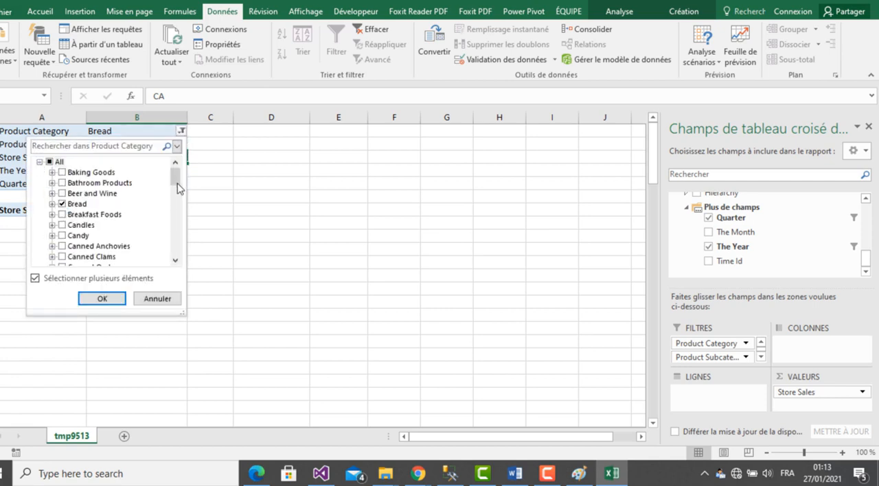
mouse_move(177, 182)
left_mouse_down()
mouse_move(177, 254)
mouse_move(176, 180)
left_mouse_up()
left_click(176, 260)
left_click(176, 261)
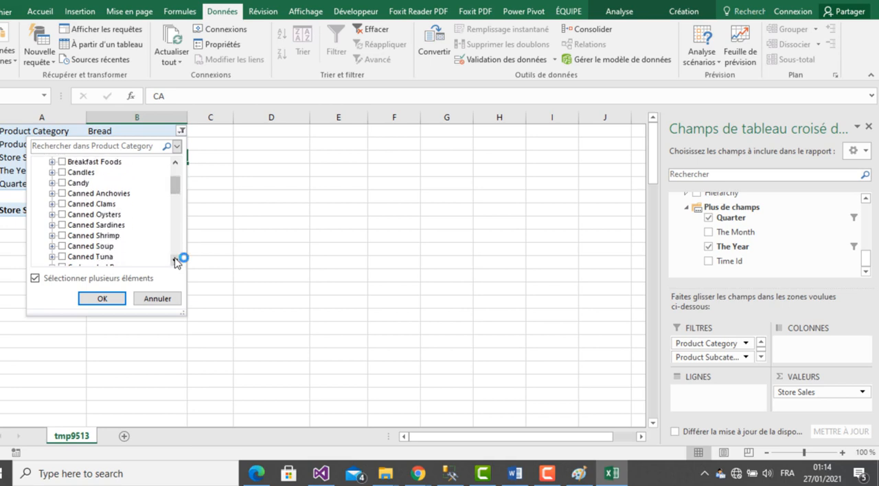
left_click(176, 260)
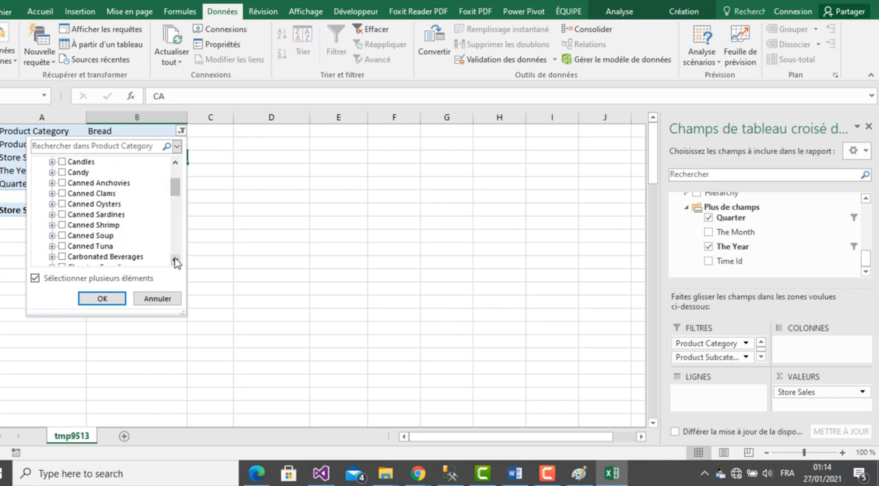
left_click(176, 163)
left_click(176, 163)
left_click(176, 165)
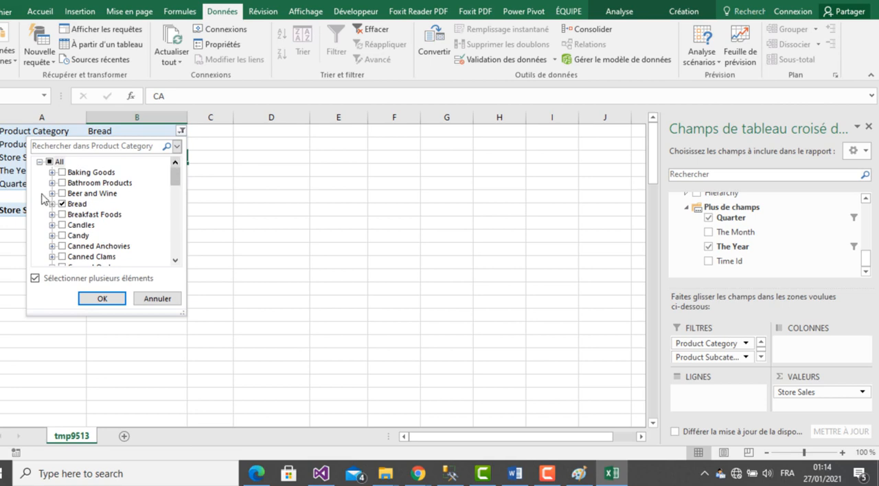
left_click(49, 162)
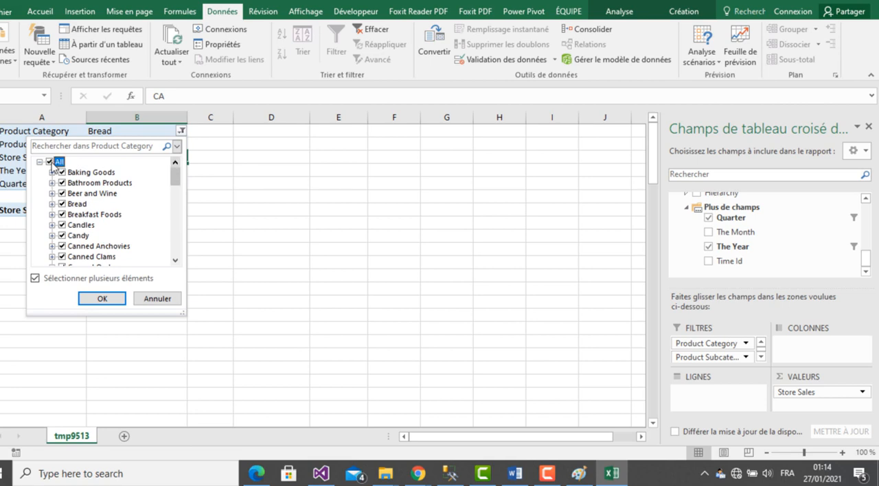
left_click(101, 299)
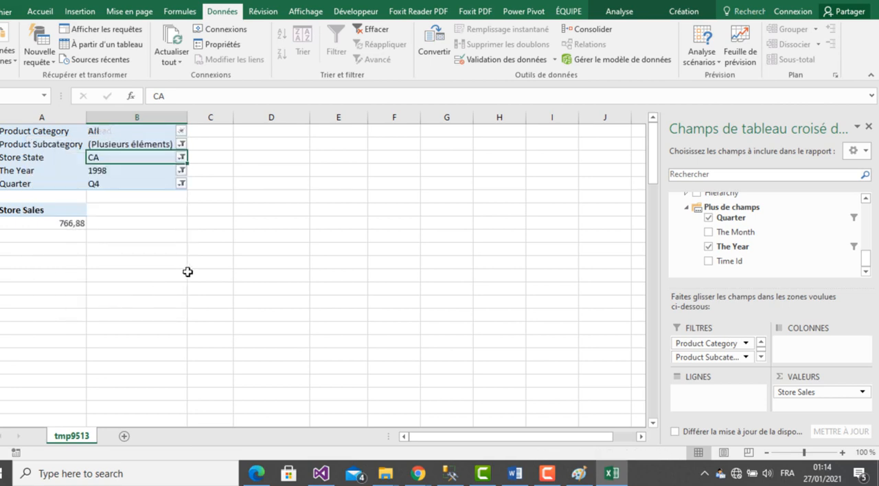
- Clear the Product Subcategory filter's selection and apply it with only Pizza selected
left_click(182, 147)
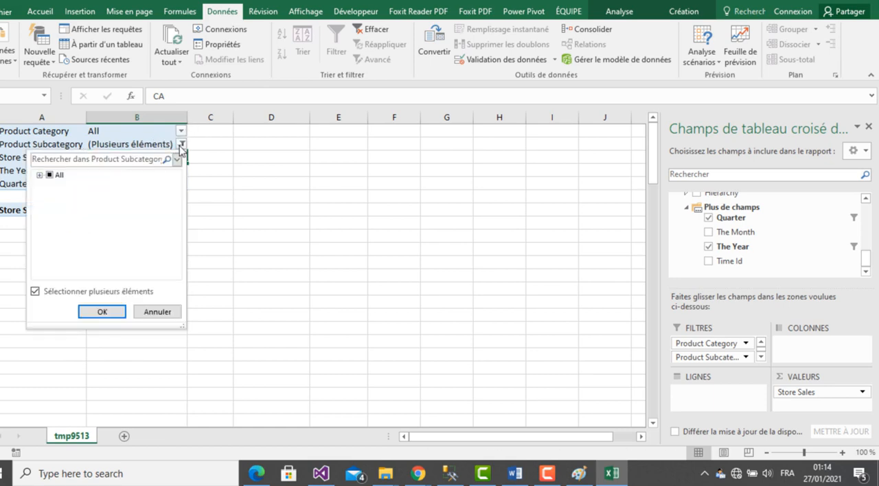
left_click(40, 175)
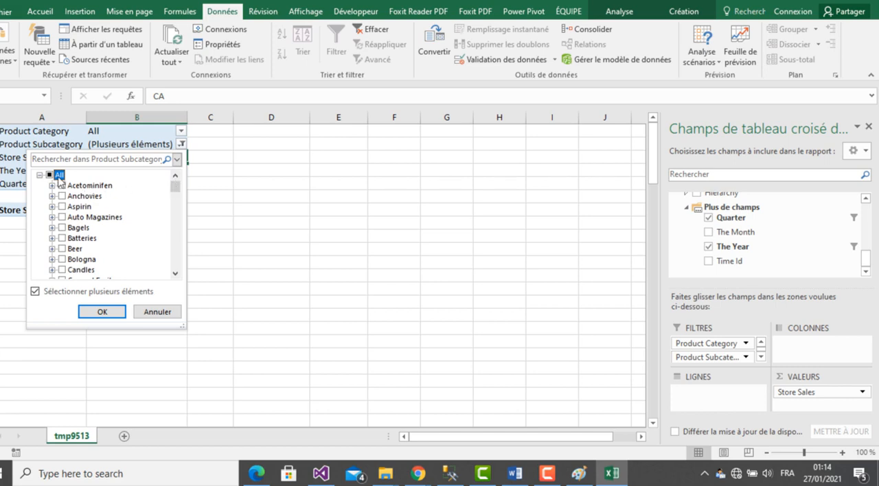
left_click(50, 176)
left_click(51, 176)
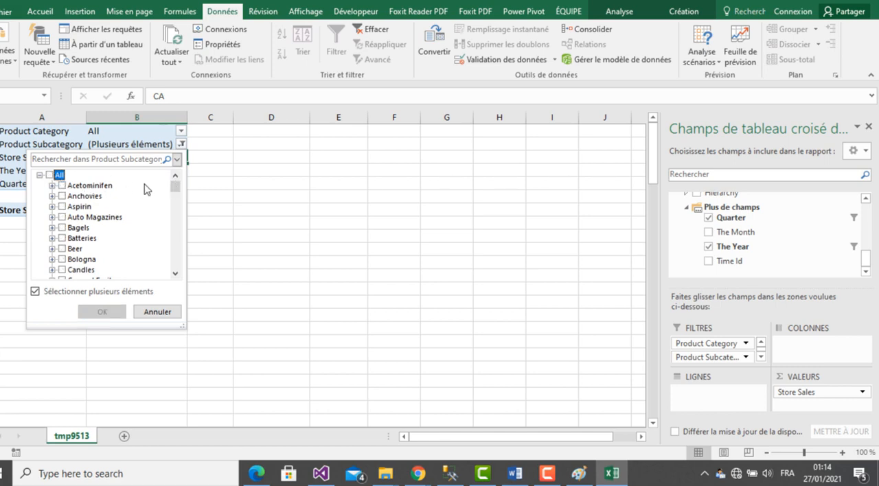
left_click_drag(171, 190, 183, 243)
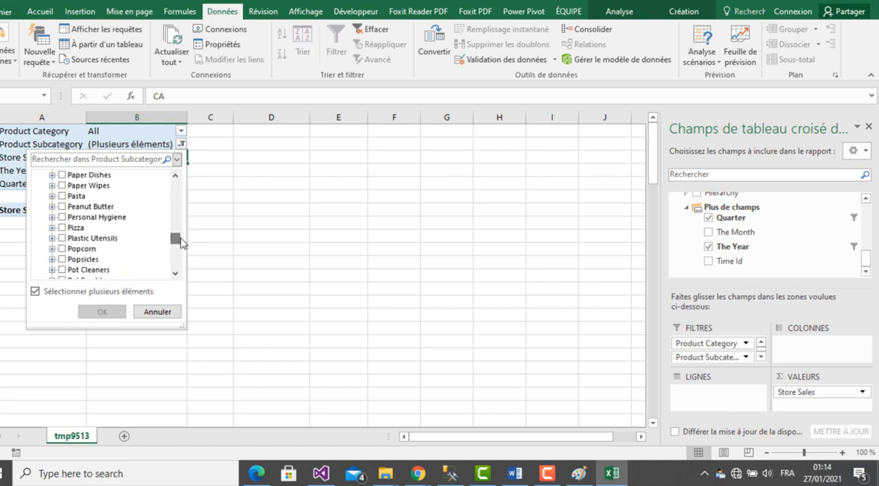
left_click(74, 228)
left_click(103, 312)
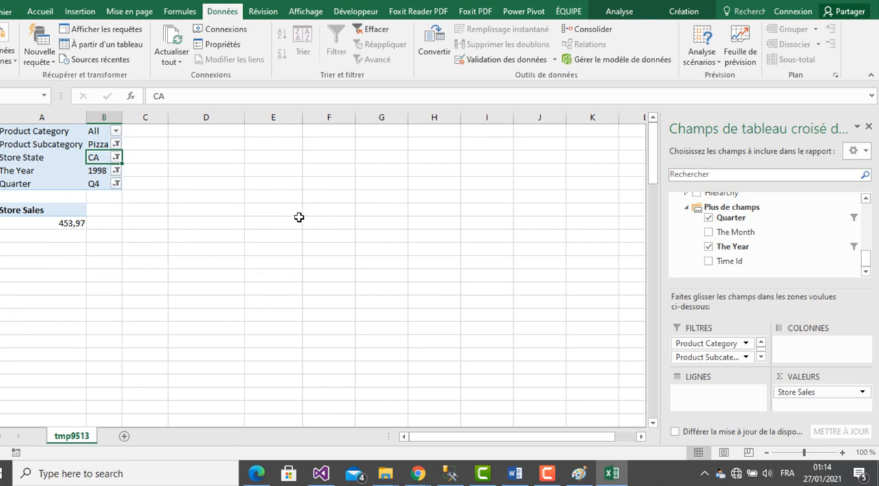
- In the Word report, remove the space before Pizza and delete « et « Breakfast Foods » » from question 3
left_click(515, 474)
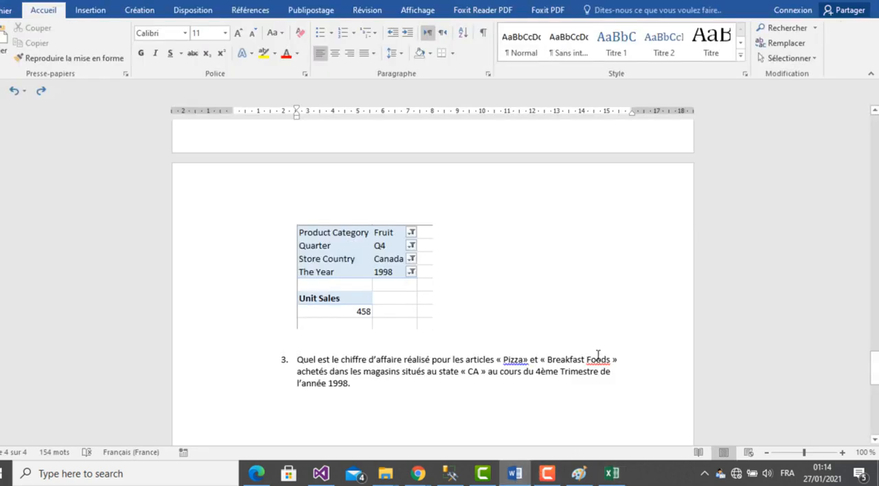
left_click(504, 361)
key("BackSpace")
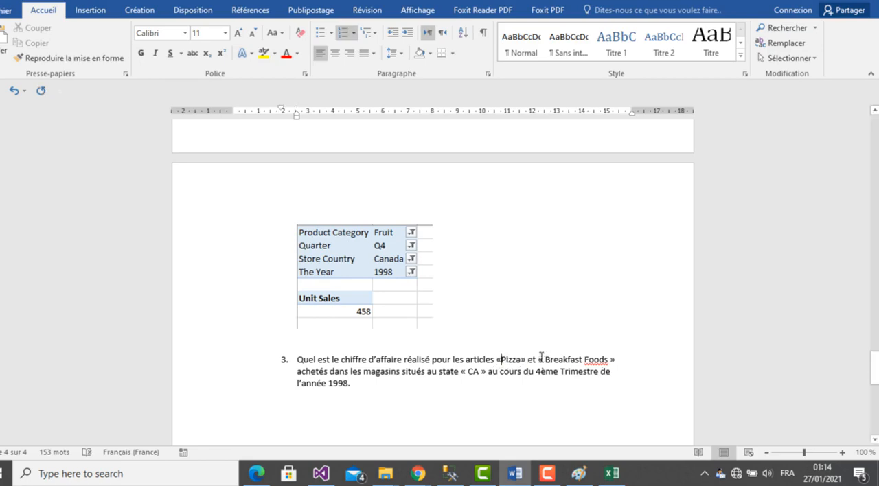
left_click_drag(528, 360, 617, 360)
key("BackSpace")
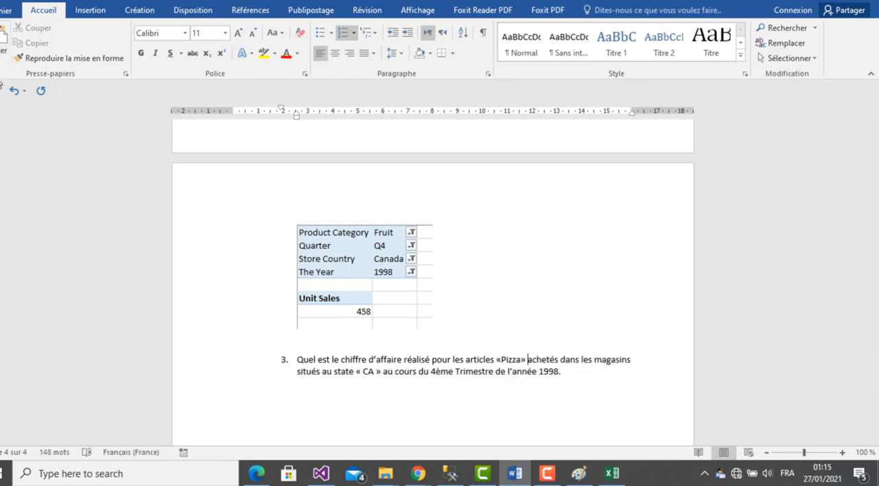
- In the Excel pivot table, move Product Subcategory from the filters to the rows and remove Product Category from the filters
left_click(615, 481)
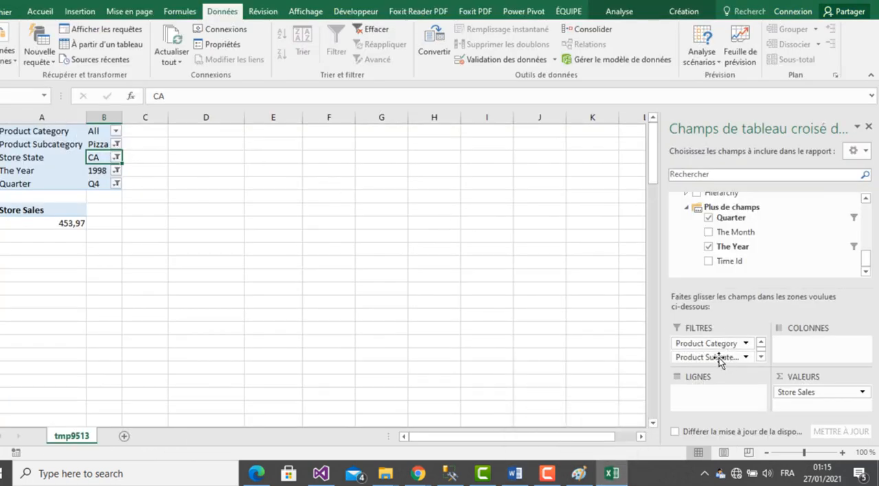
left_click_drag(721, 357, 715, 401)
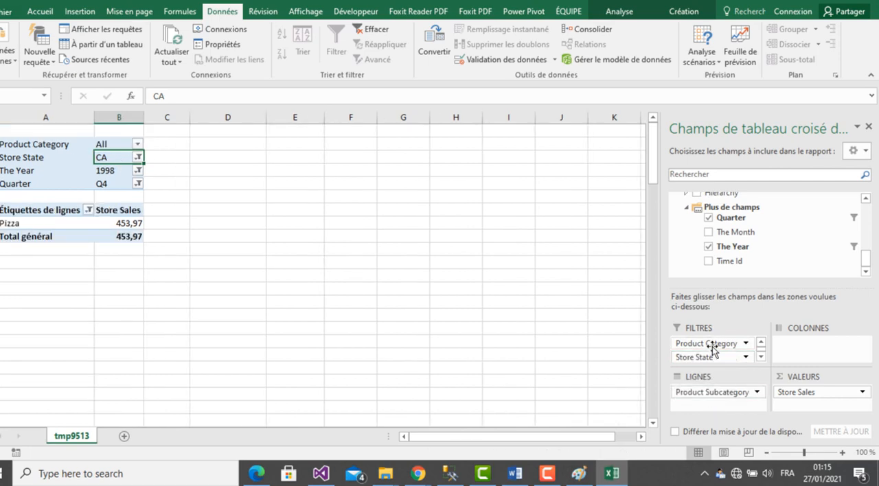
left_click_drag(717, 346, 755, 268)
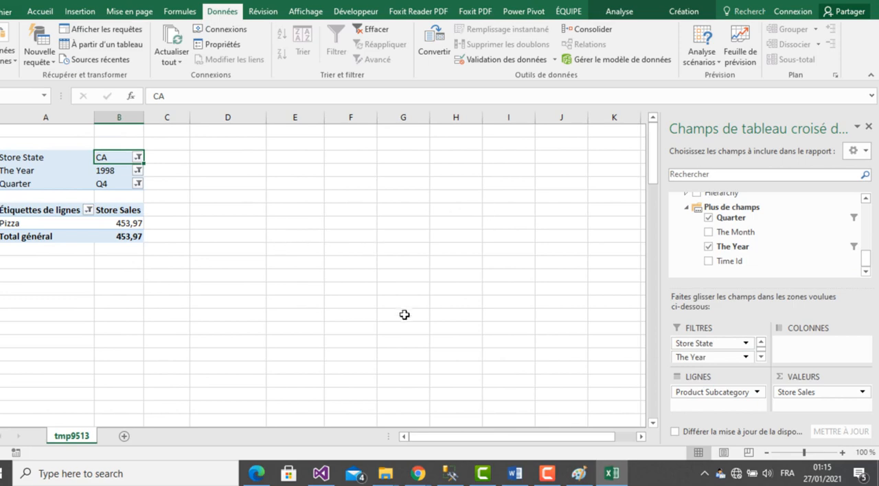
- Paste the Excel screenshot into Paint and select the pivot table area, about 266 × 151 px, from Store State to Total général
left_click(580, 478)
key("ctrl+v")
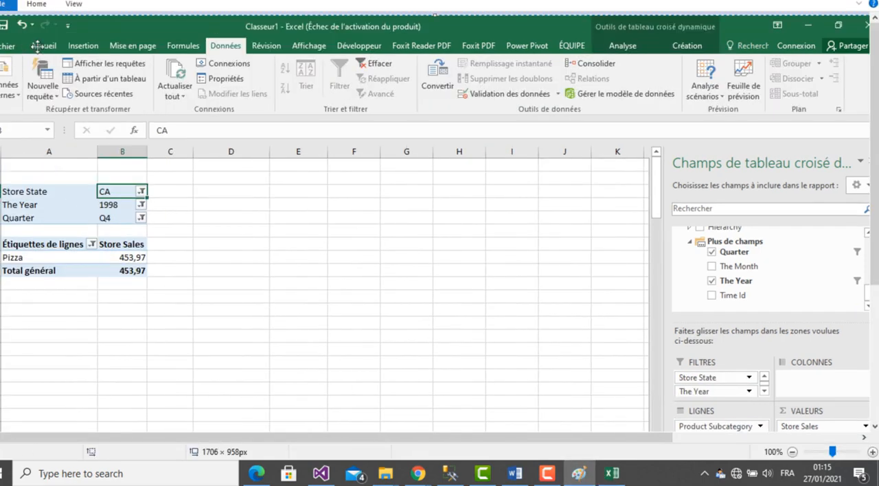
left_click(36, 4)
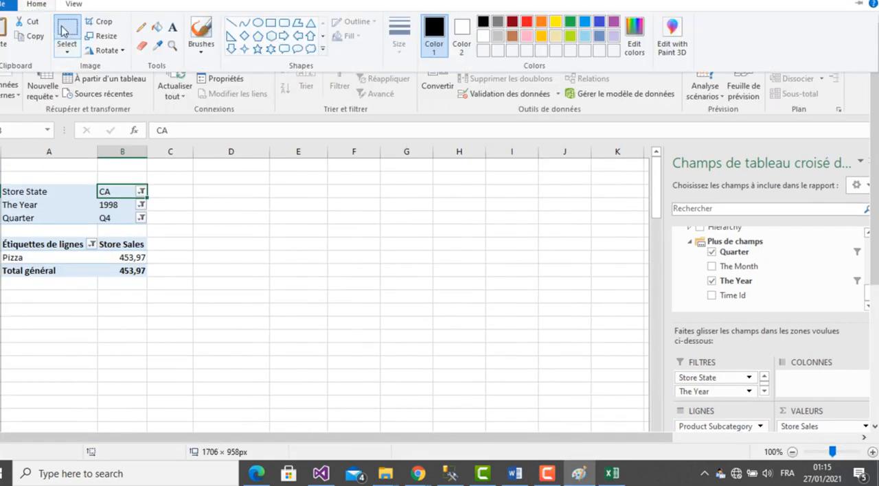
mouse_move(1, 186)
left_mouse_down()
mouse_move(120, 192)
mouse_move(172, 284)
left_mouse_up()
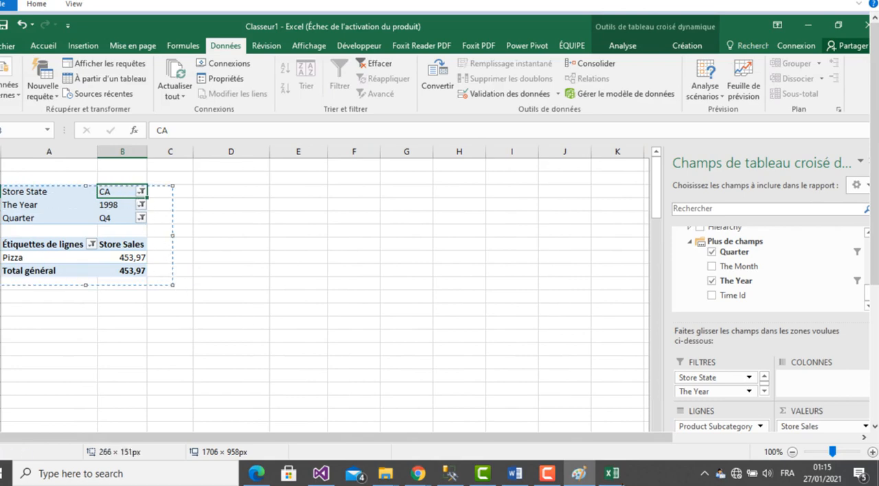
- Add an unnumbered line below question 3 in the Word report and paste the pivot table image there
left_click(515, 473)
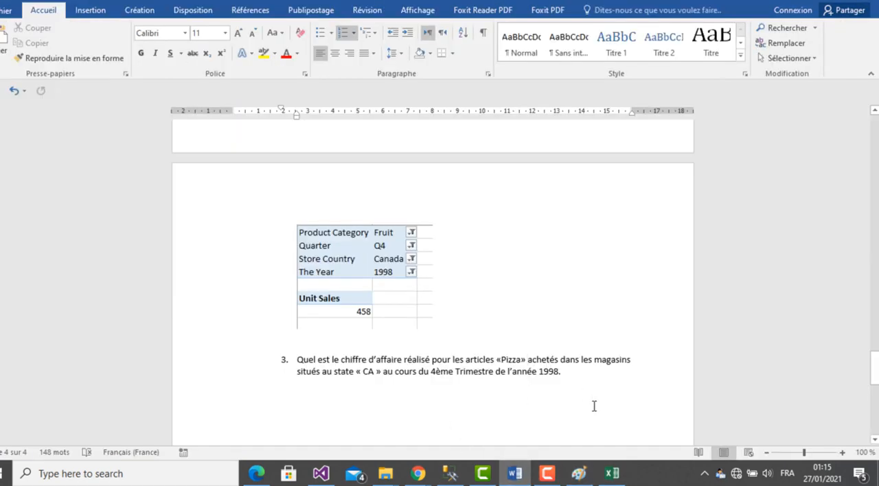
key("Return")
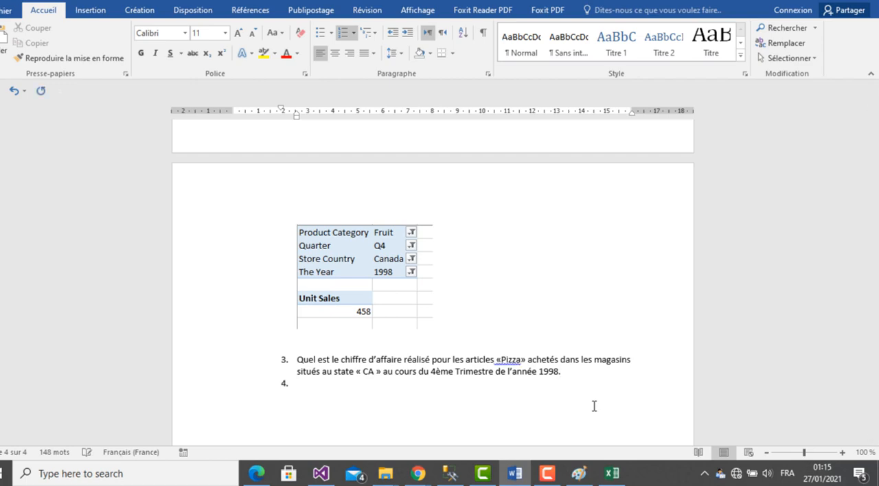
key("Return")
key("BackSpace")
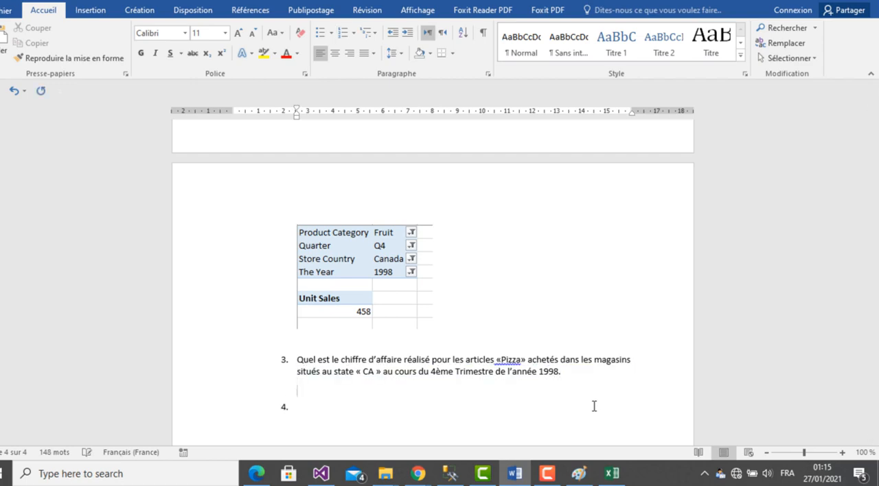
key("ctrl+v")
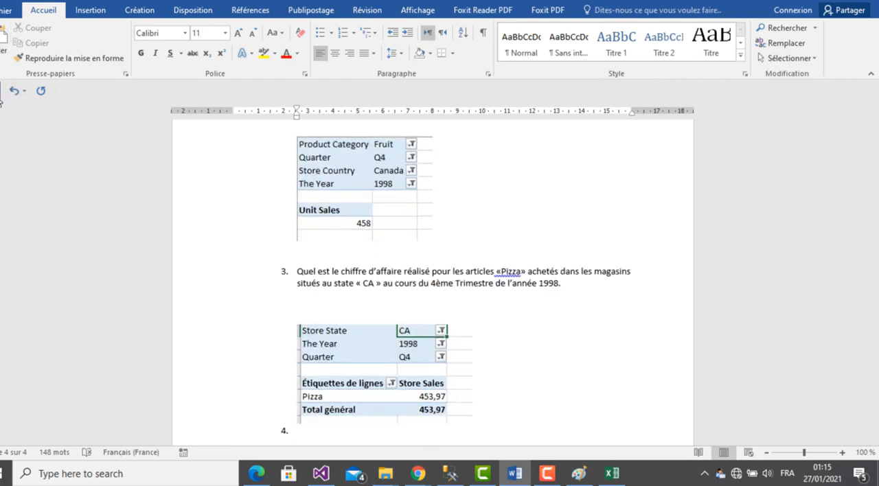
- In the assignment PDF open in Edge, select and copy the whole text of question B about the « Bread » article
left_click(611, 474)
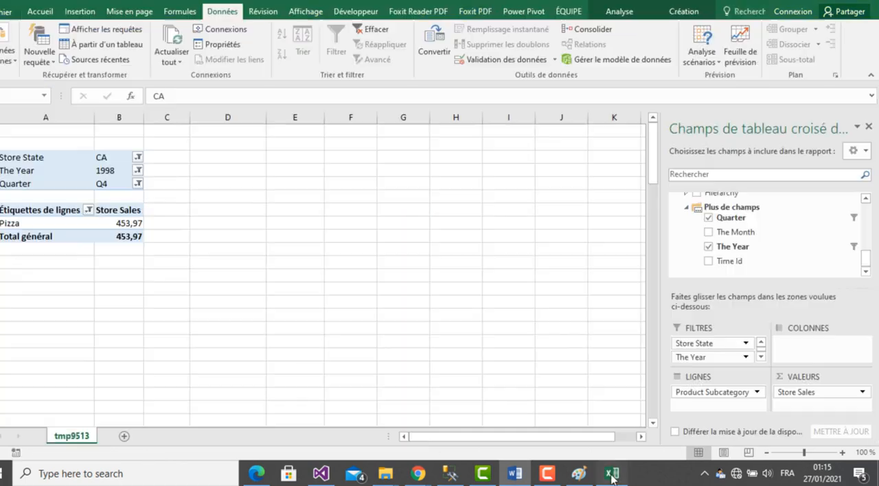
left_click(256, 474)
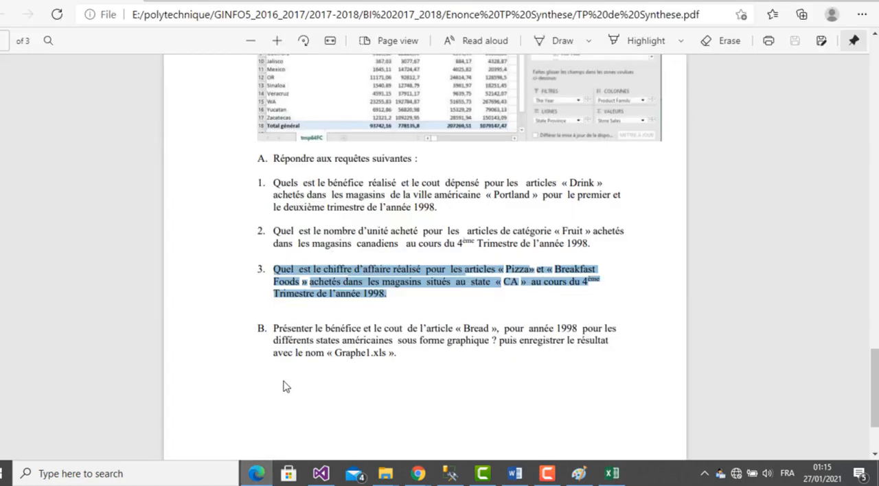
left_click(285, 352)
left_click_drag(276, 328, 400, 357)
key("ctrl+c")
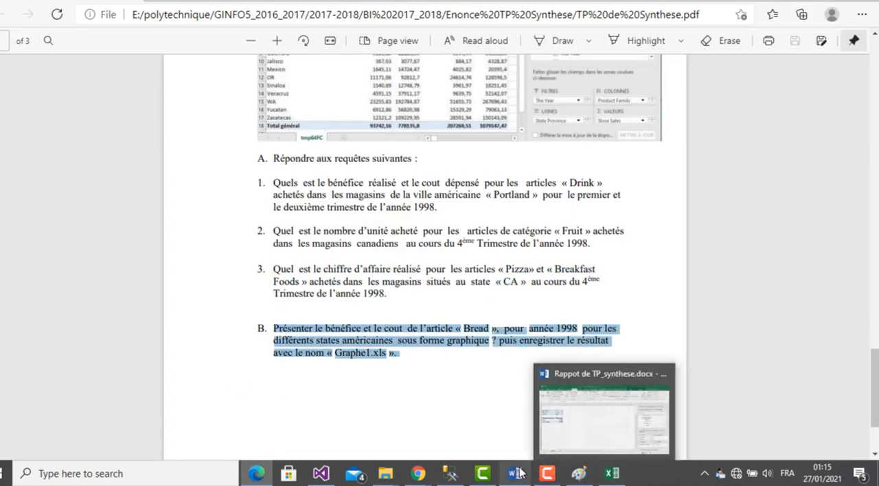
- In the Word report, replace the empty item 4 below the Pizza pivot image with a "B." item and paste the copied question there
left_click(487, 417)
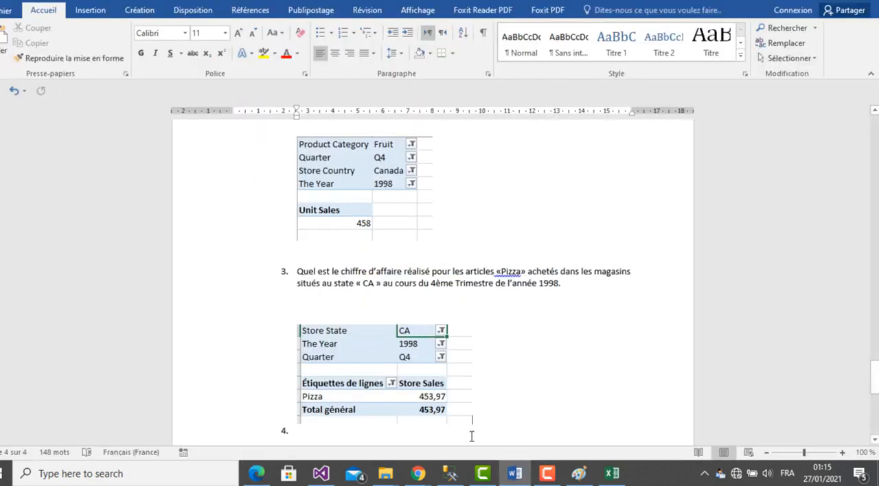
key("shift+Left")
key("Right")
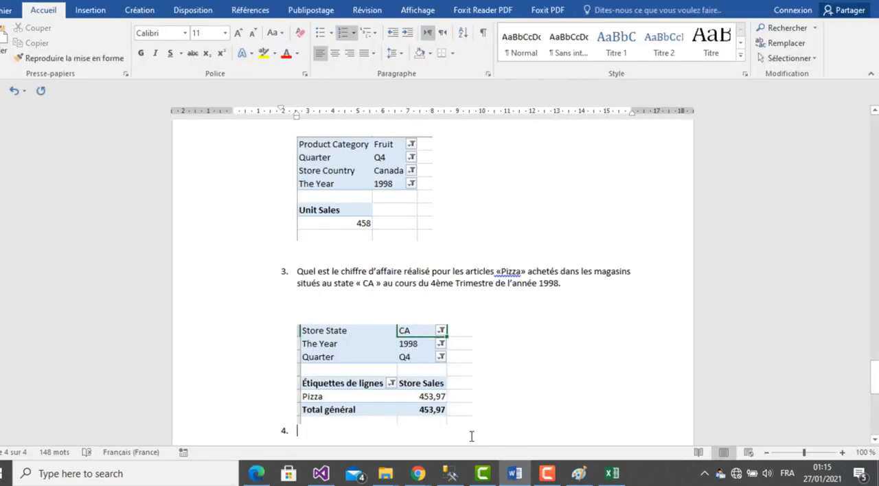
key("BackSpace")
key("Return")
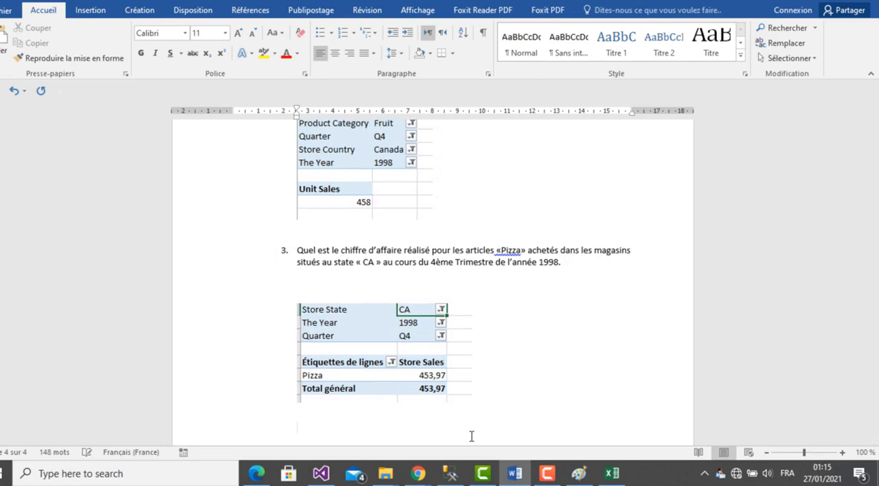
type("B.")
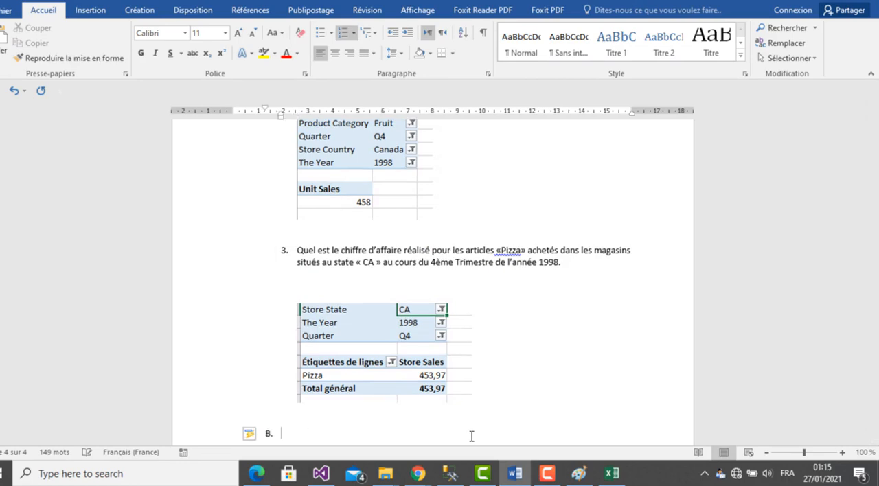
key("ctrl+v")
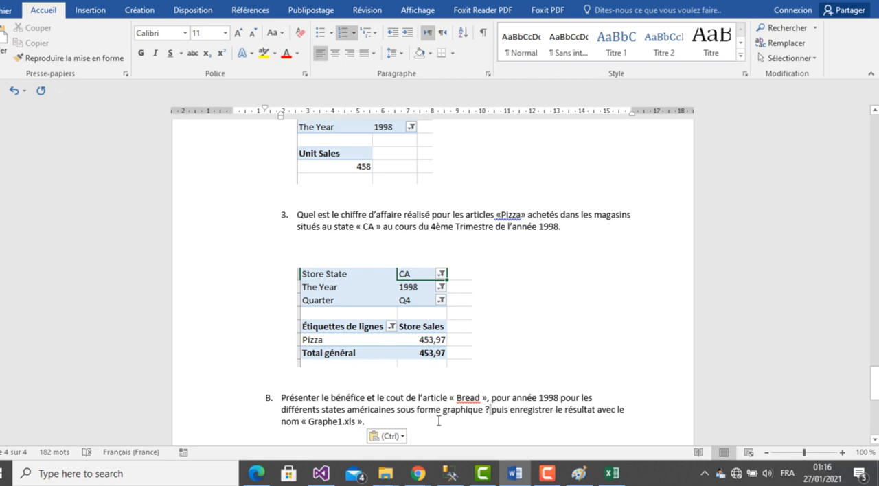
left_click(366, 422, "shift")
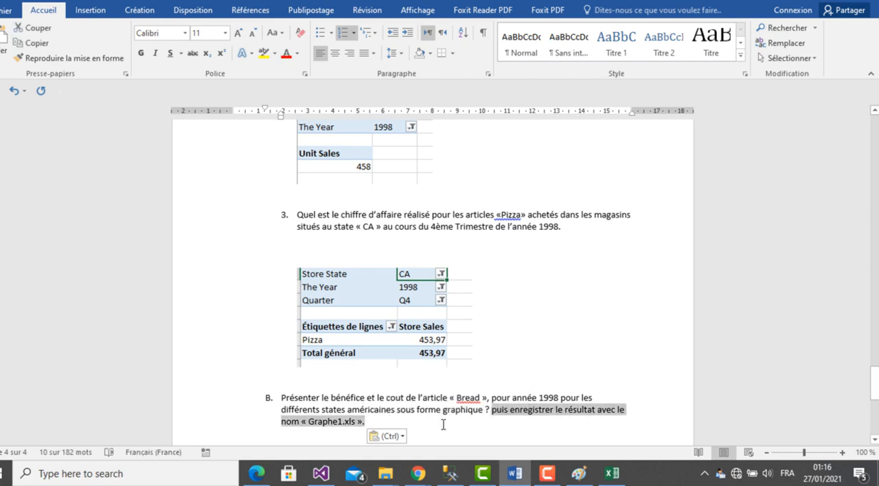
left_click(443, 424)
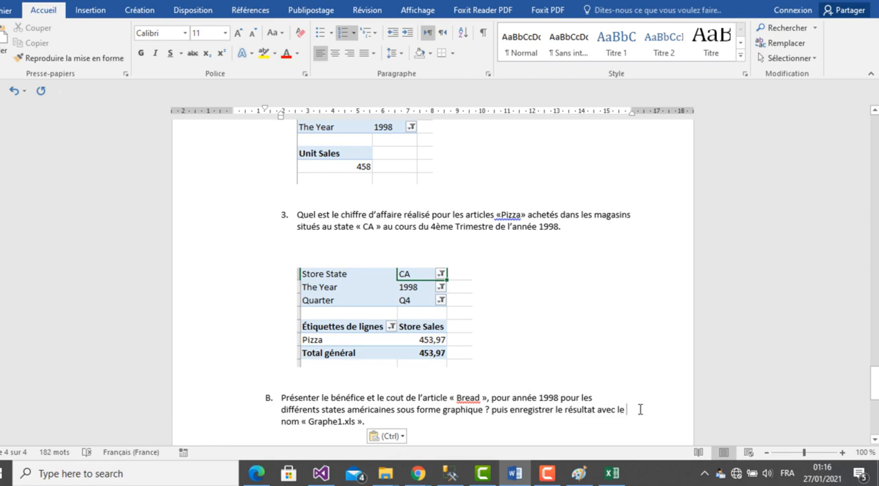
- In the Excel pivot table, remove Store State, The Year, Quarter, Store Sales and Product Subcategory so that the layout is empty
left_click(612, 474)
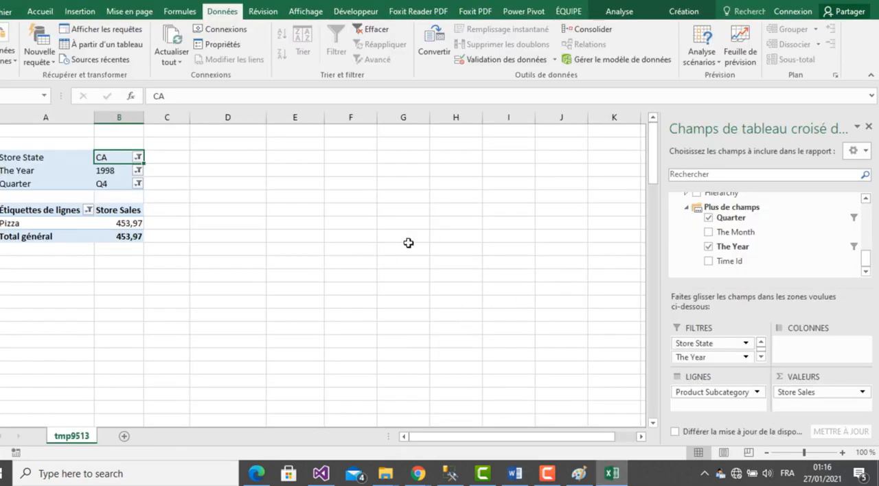
left_click_drag(702, 343, 730, 255)
left_click_drag(704, 344, 722, 308)
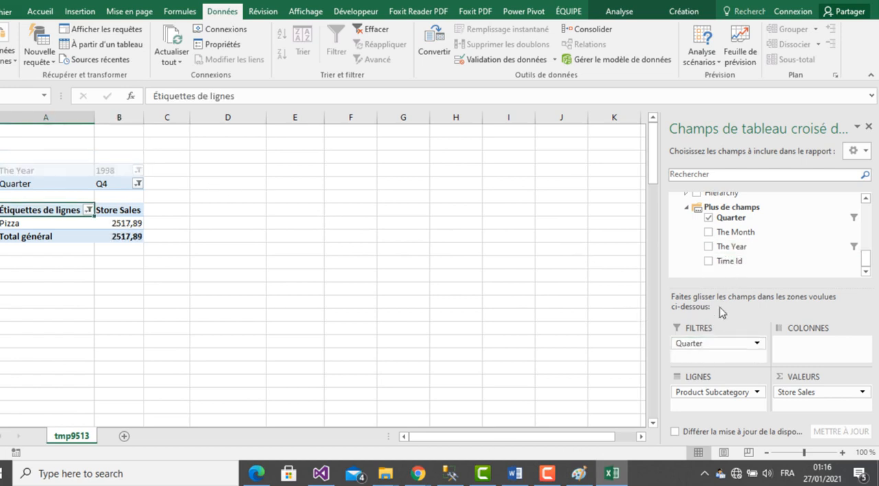
left_click_drag(722, 343, 725, 267)
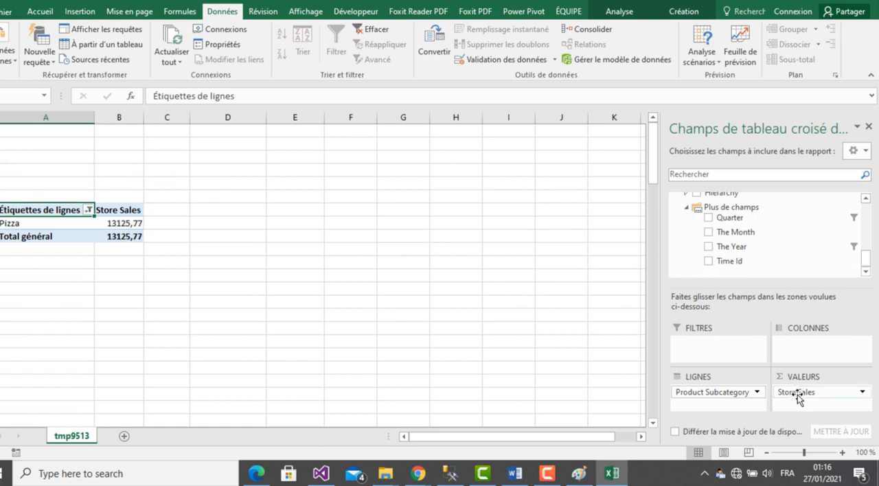
left_click_drag(790, 395, 797, 222)
left_click_drag(729, 403, 710, 261)
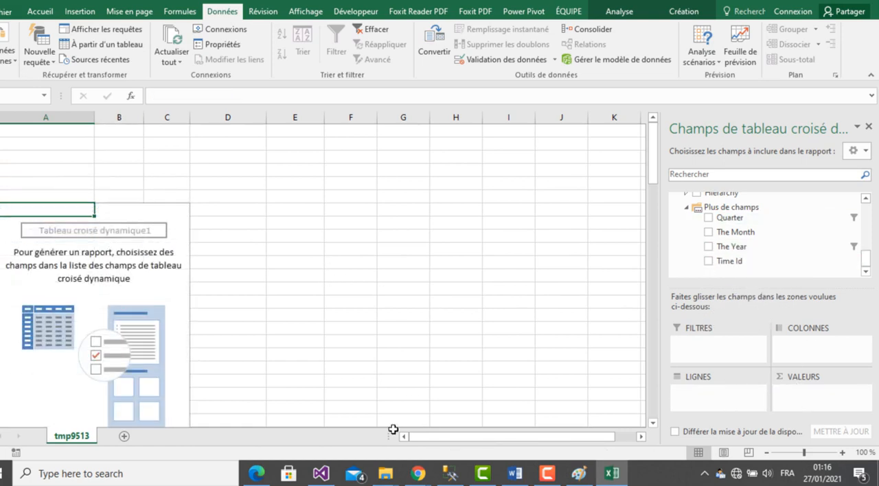
- Check question B in the Word report and add Benifice and Store Cost from Sales Fact 1998 to the Excel pivot table's values
left_click(614, 474)
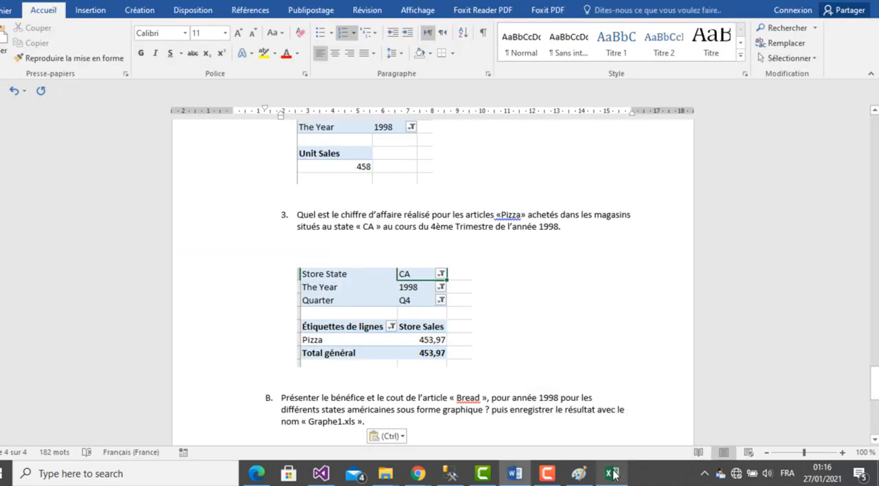
left_click(614, 474)
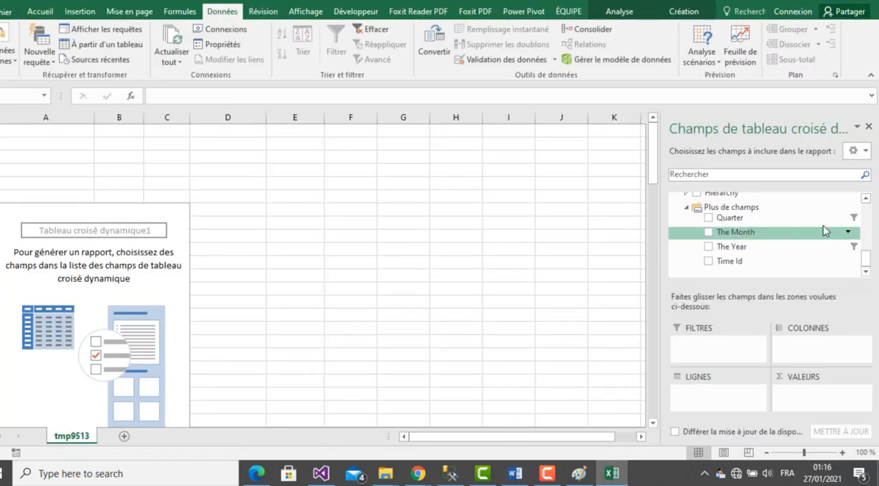
left_click_drag(868, 255, 860, 173)
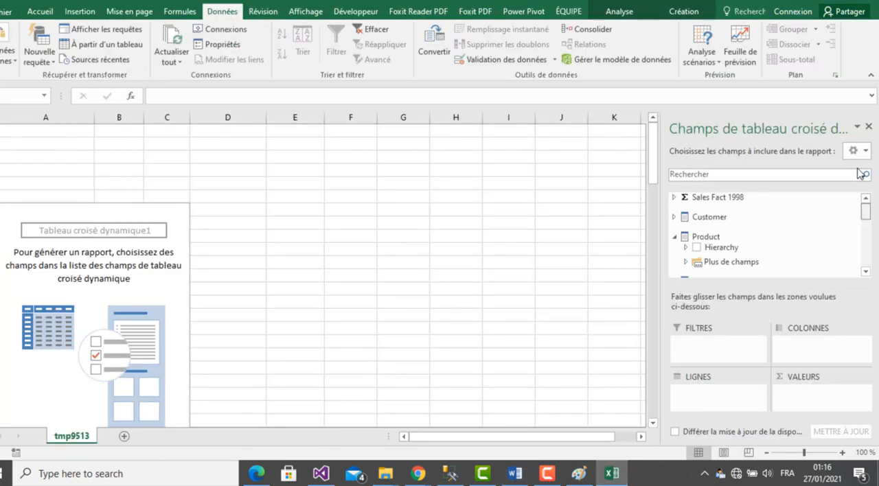
left_click(674, 197)
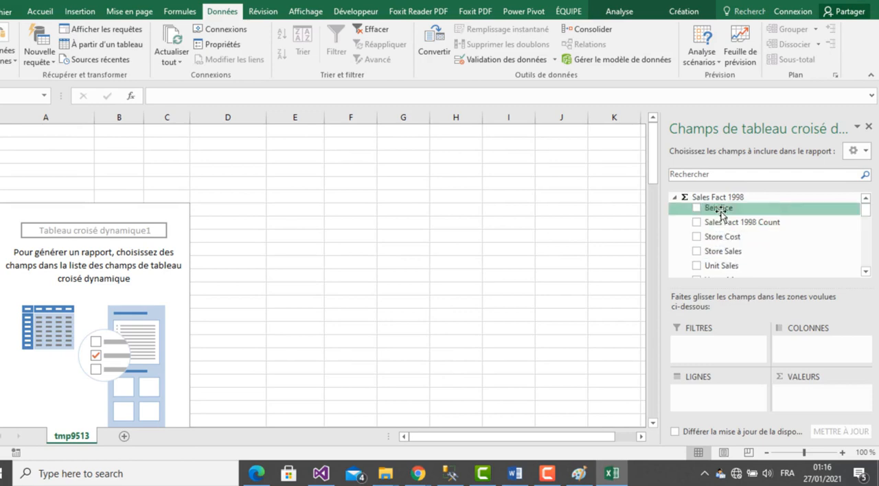
left_click_drag(722, 215, 797, 393)
left_click_drag(726, 236, 783, 405)
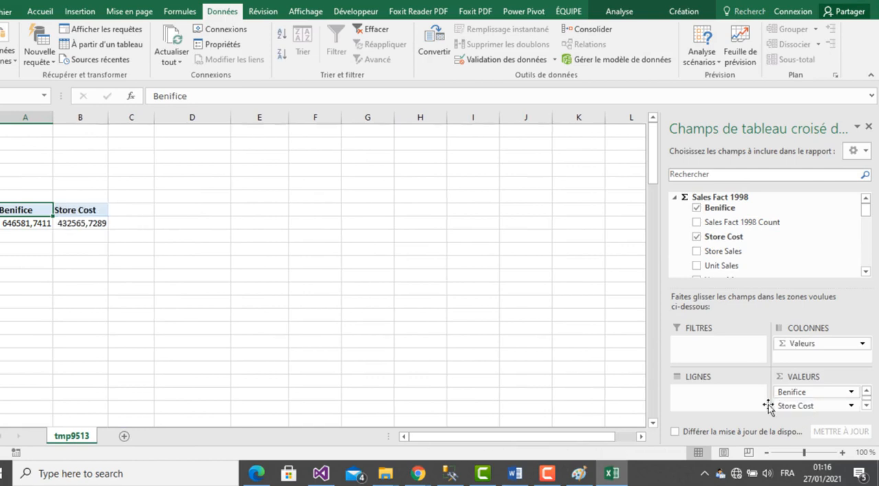
- Add The Year from Time By Day to the pivot table's filters, keeping its 1998 selection
left_click(619, 474)
left_click(613, 474)
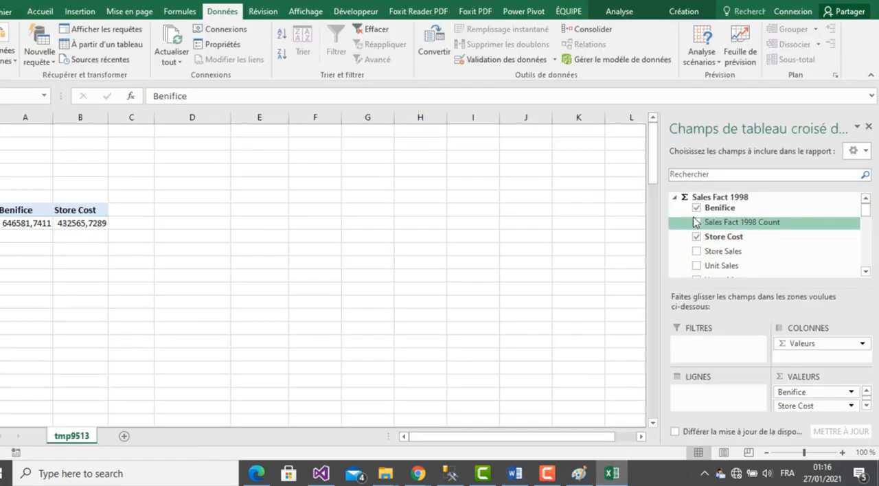
left_click(675, 198)
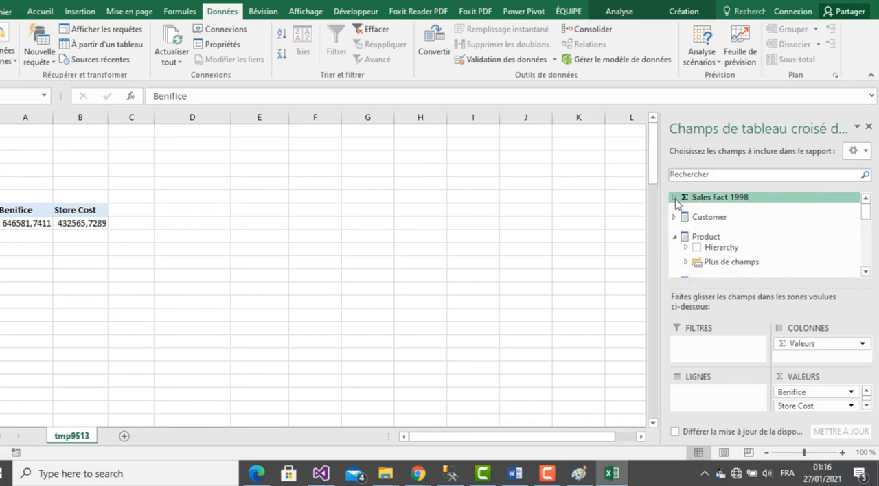
left_click(866, 272)
left_click(867, 272)
left_click(867, 272)
left_click(866, 271)
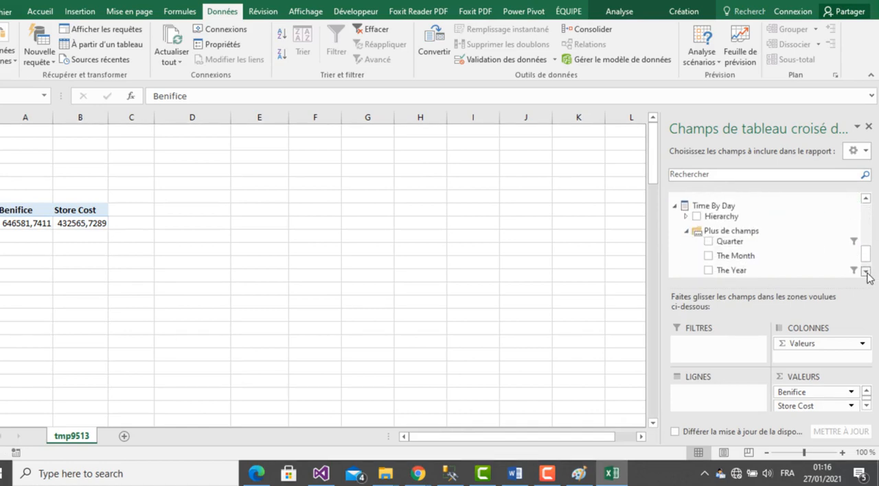
left_click(866, 271)
left_click_drag(739, 247, 718, 347)
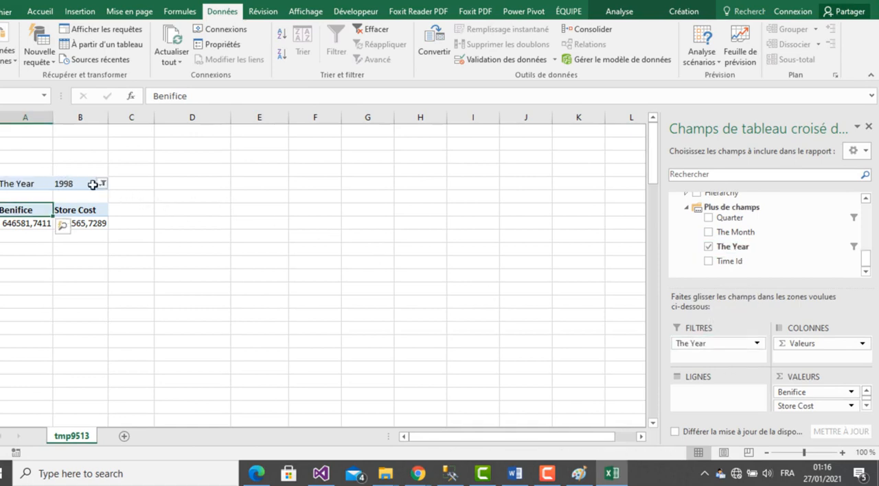
- Reread question B in Word, then try Product Family as the Excel pivot table's row field and check its filter items
left_click(615, 483)
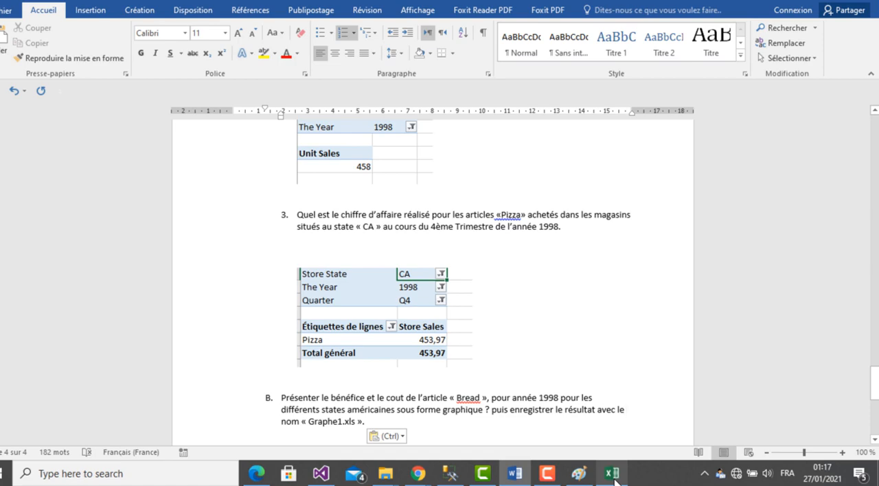
left_click(613, 476)
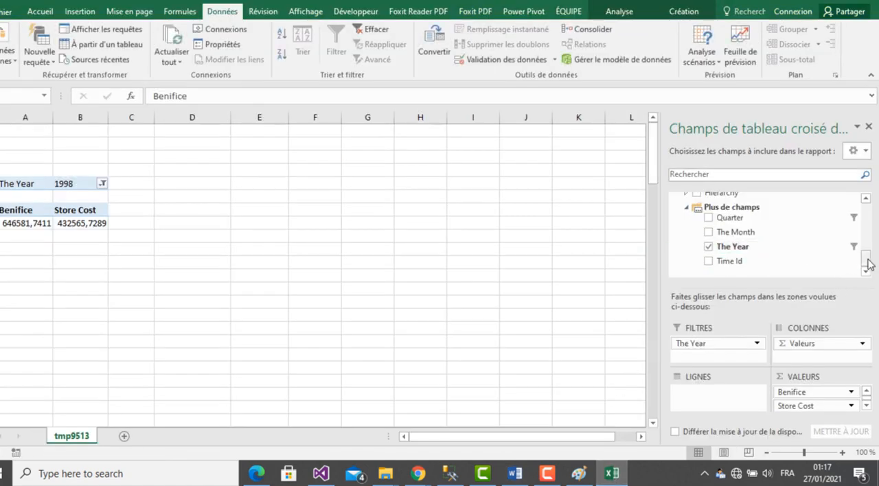
left_click_drag(866, 260, 867, 237)
left_click(624, 481)
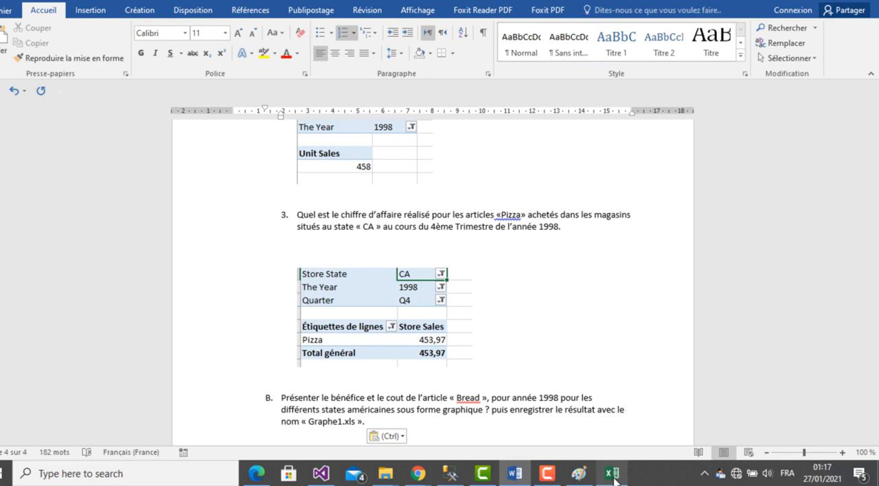
left_click(613, 474)
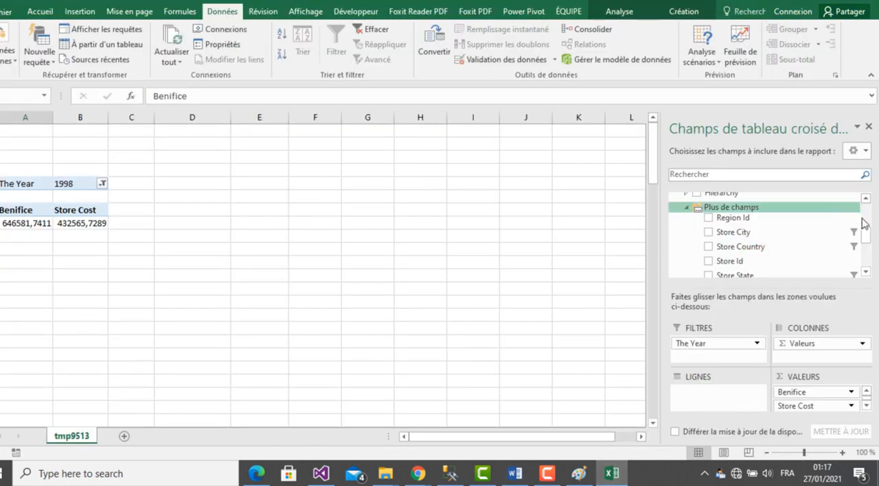
left_click_drag(867, 237, 867, 212)
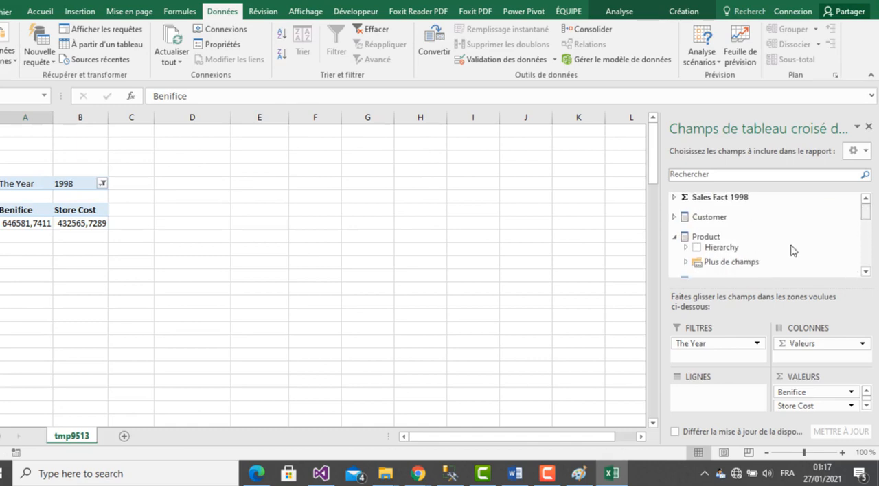
left_click(686, 262)
left_click(867, 272)
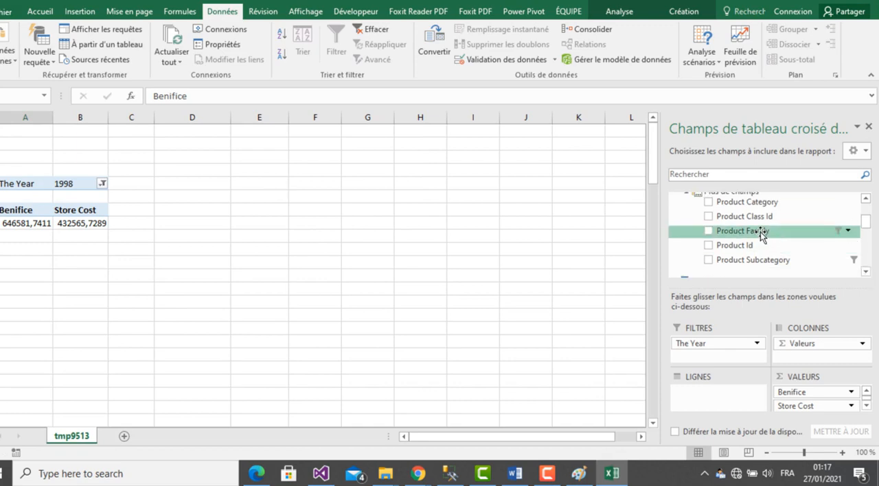
left_click_drag(761, 236, 725, 399)
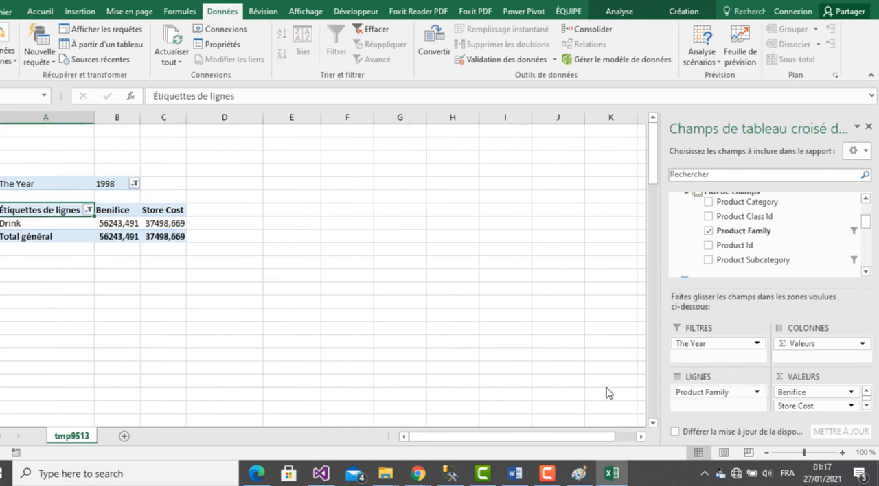
left_click(89, 210)
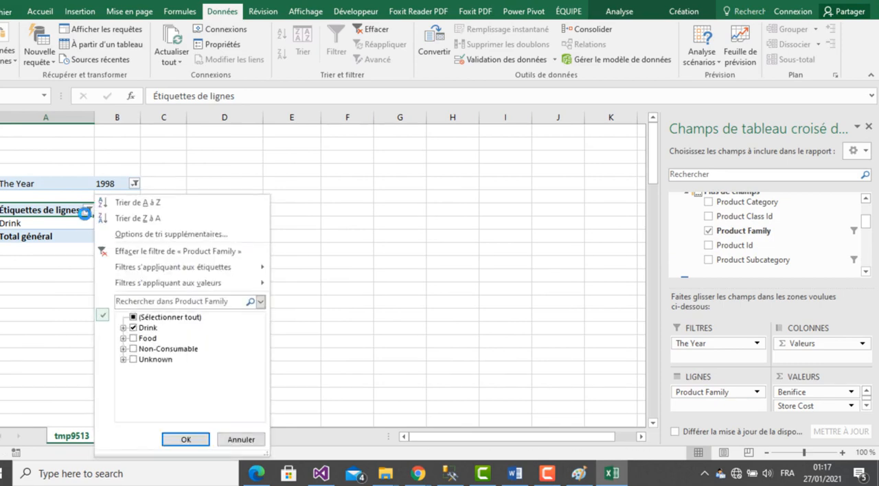
left_click(238, 439)
- Replace Product Family with Product Subcategory in the pivot table's rows and look through its filter items without changing the selection
left_click_drag(747, 397, 718, 393)
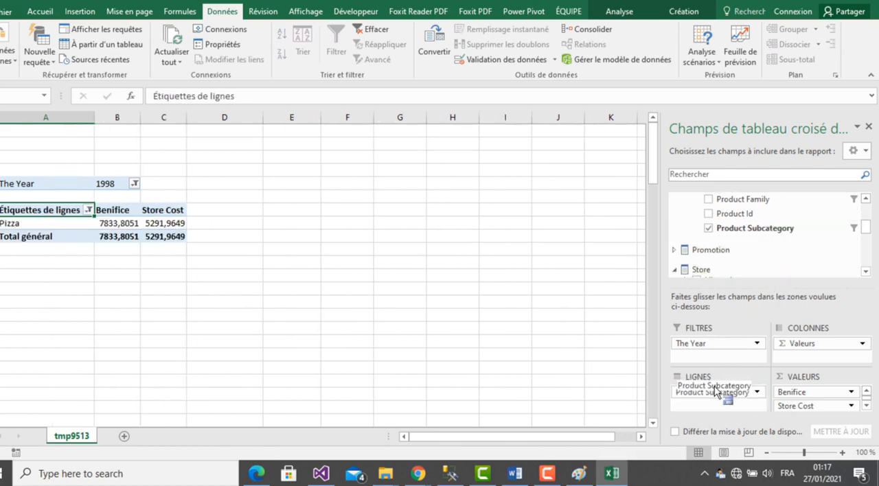
left_click(89, 210)
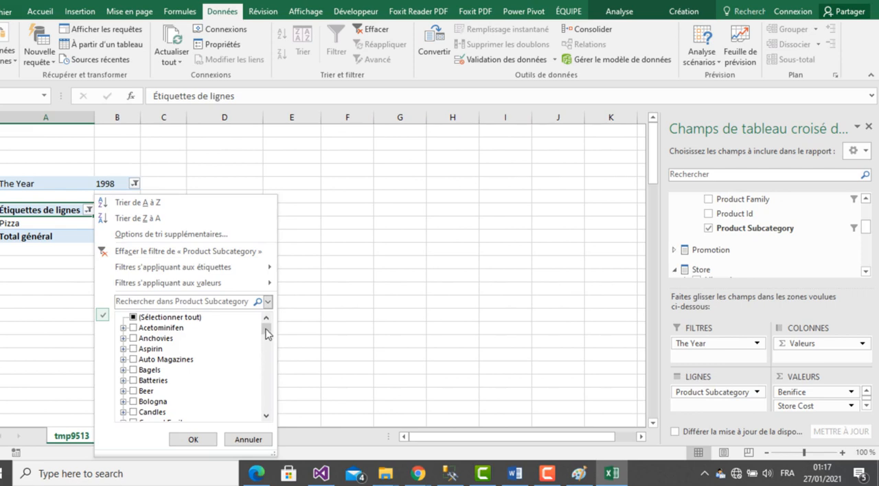
mouse_move(268, 334)
left_mouse_down()
mouse_move(267, 343)
mouse_move(266, 334)
left_mouse_up()
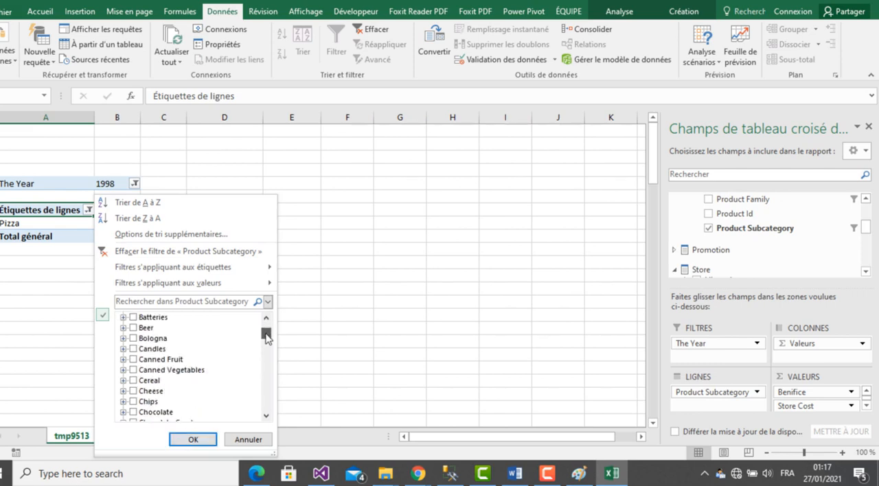
left_click(248, 440)
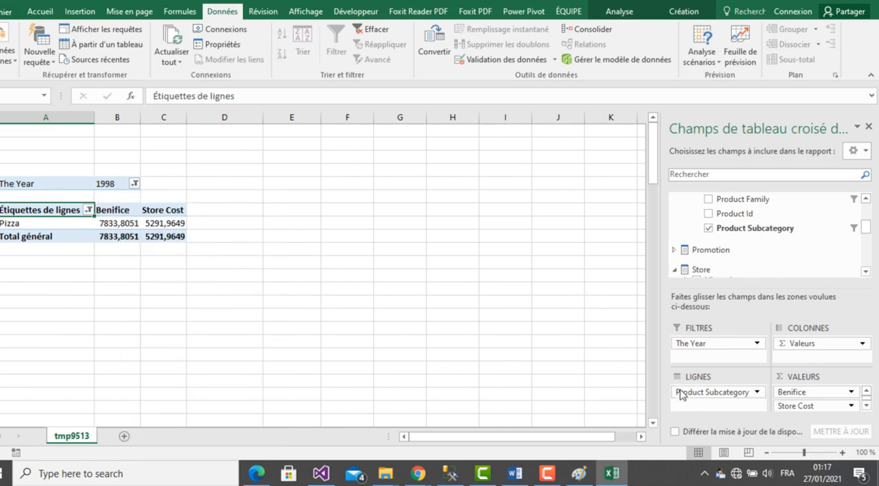
- Replace Product Subcategory with Product Category in the pivot table's rows and check its filter items against question B in Word
left_click_drag(685, 395, 735, 292)
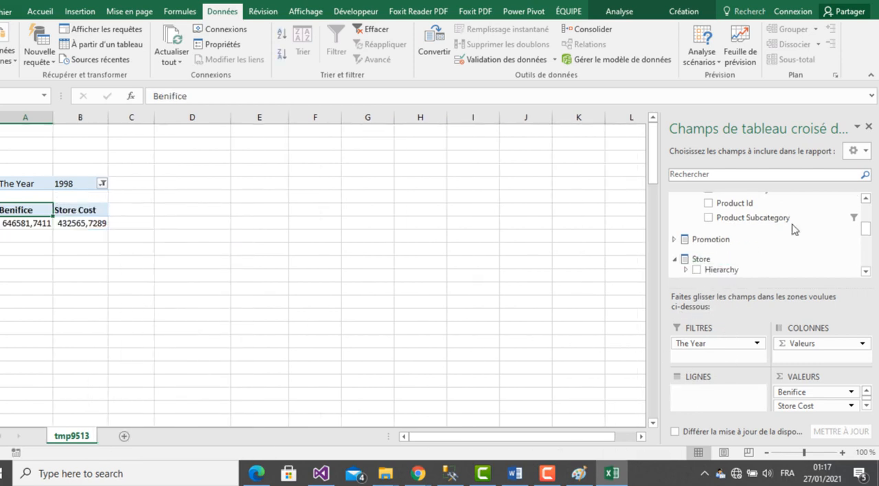
double_click(865, 200)
left_click(866, 200)
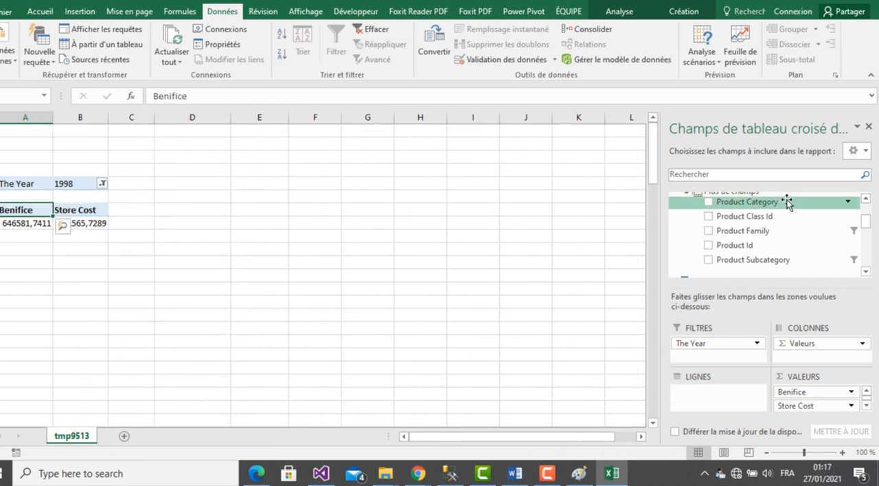
left_click_drag(784, 209, 731, 407)
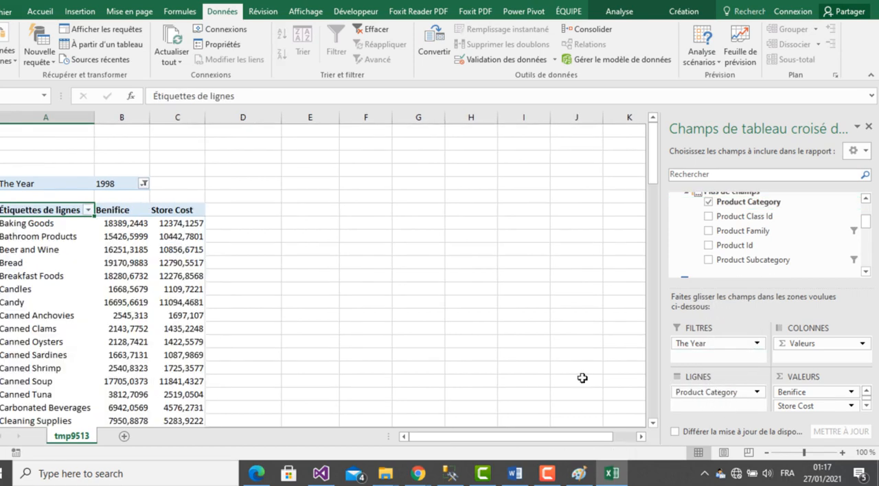
left_click(88, 210)
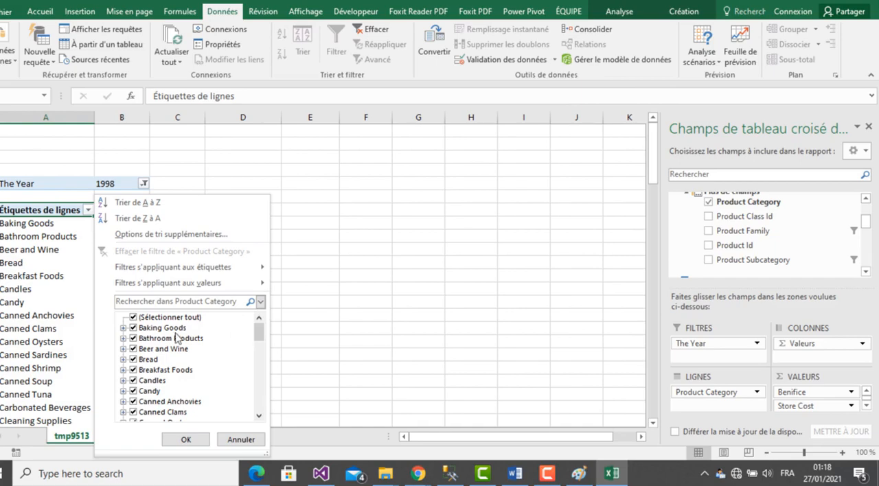
left_click(613, 477)
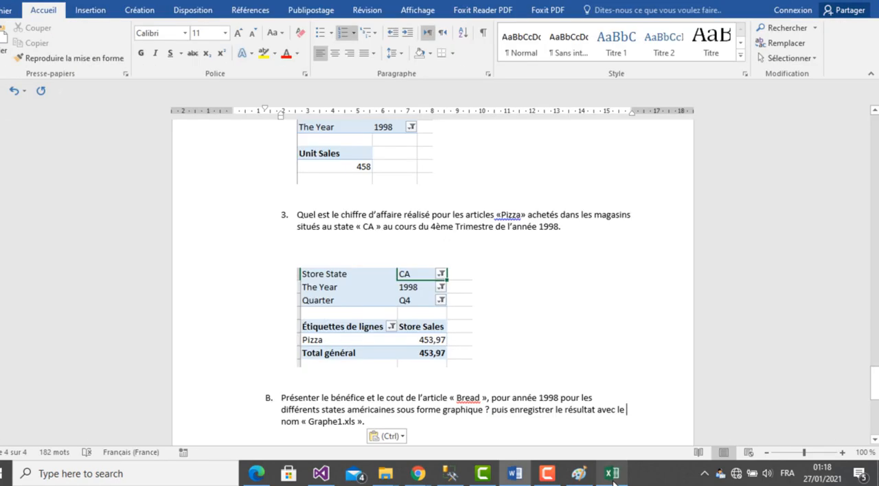
left_click(612, 480)
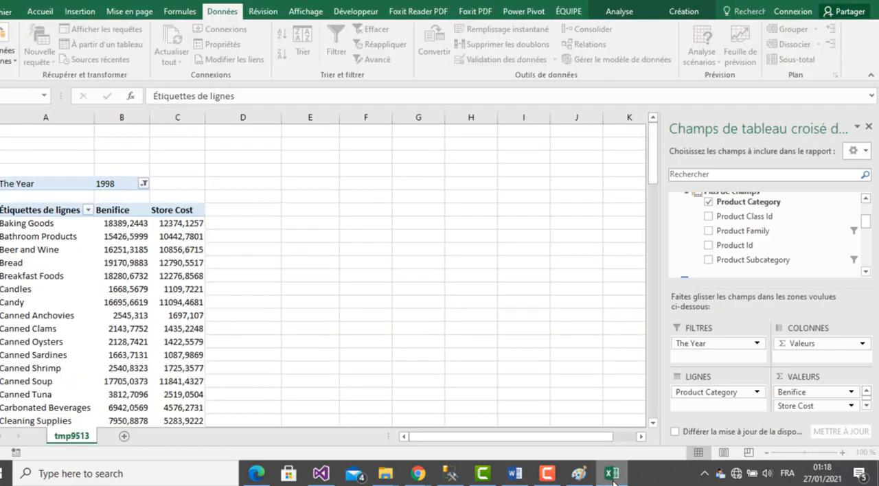
left_click(89, 211)
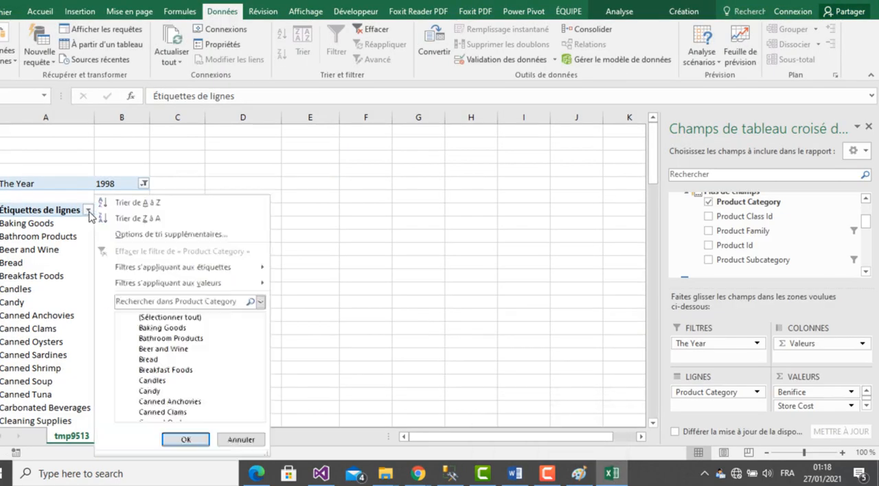
left_click(242, 441)
- Move Product Category from the pivot table's rows to its filters and select only Bread
left_click_drag(754, 392, 732, 360)
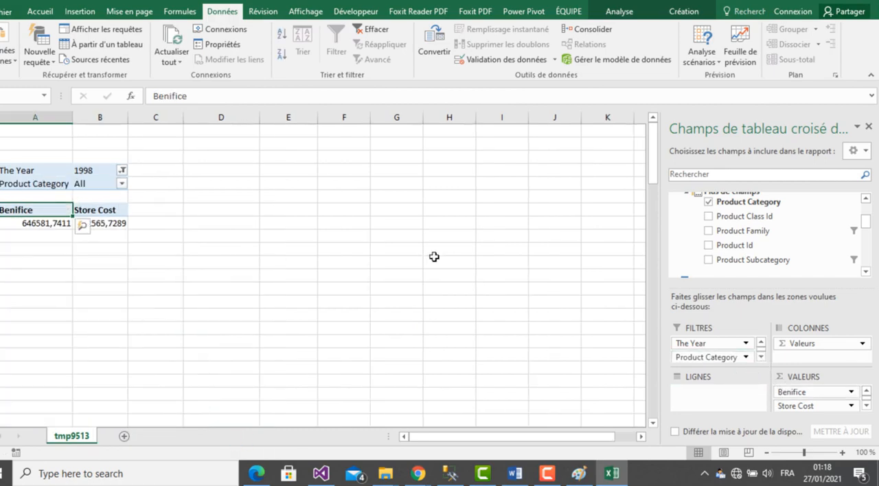
left_click(122, 184)
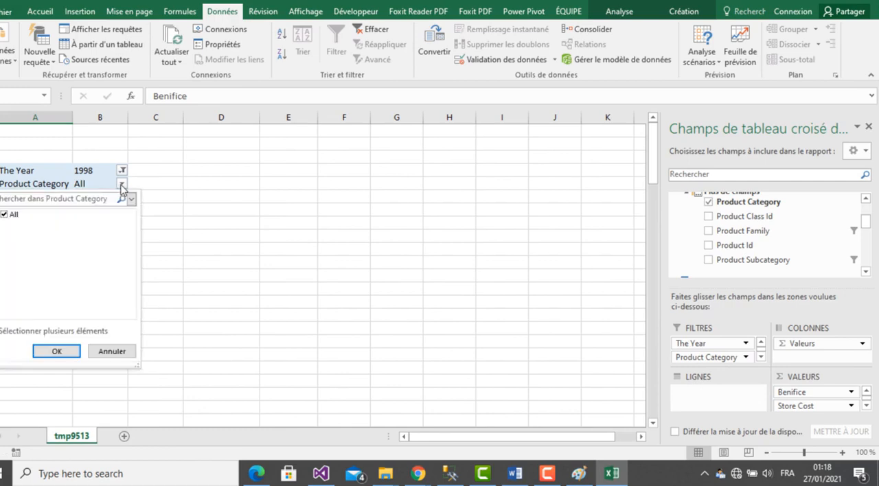
left_click(5, 216)
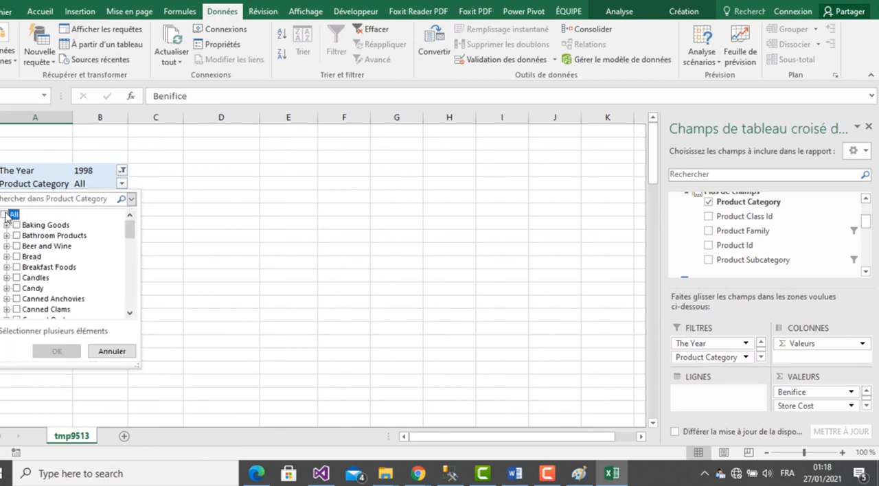
left_click(16, 257)
left_click(59, 351)
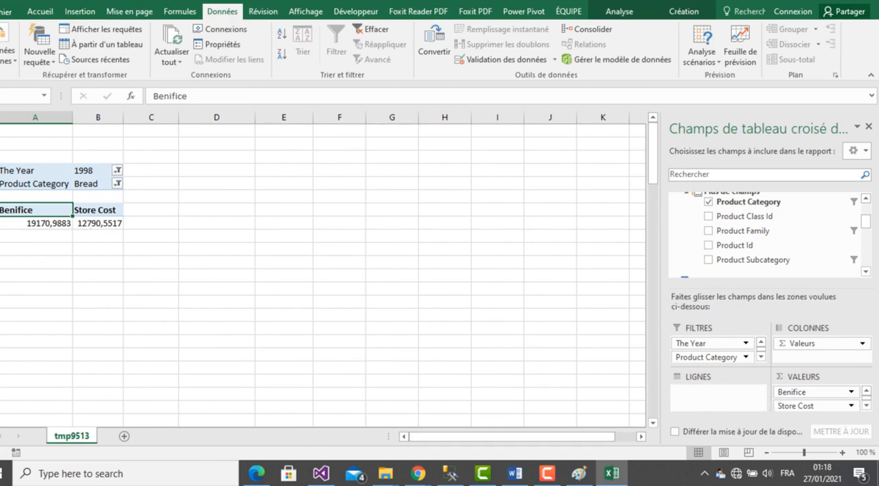
- Reread question B in Word, then look through the Customer fields in the Excel pivot field list for a state field
left_click(612, 476)
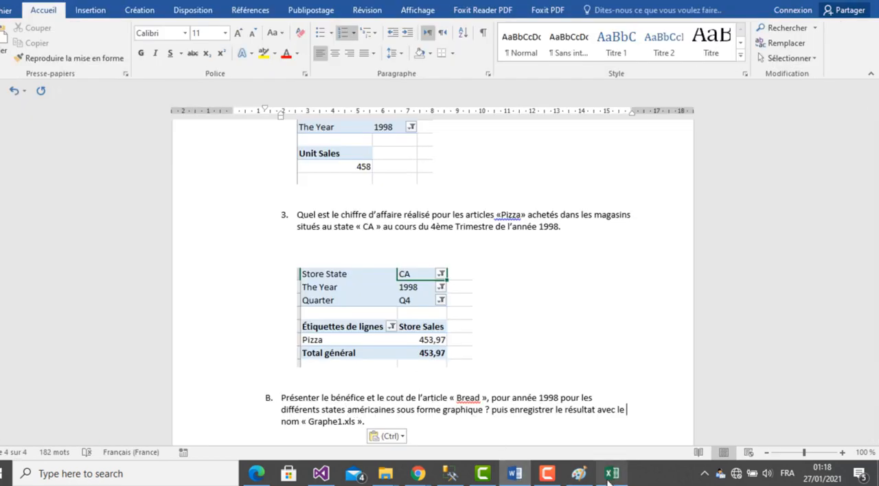
left_click(694, 393)
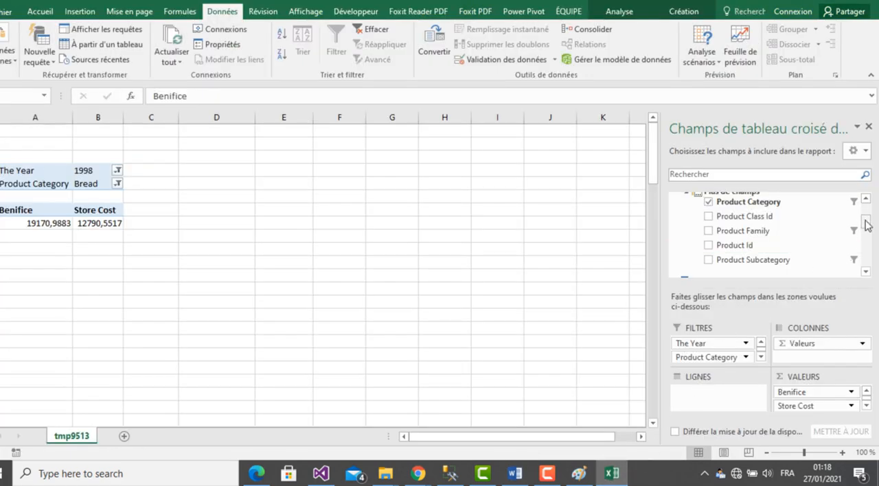
left_click_drag(866, 222, 866, 197)
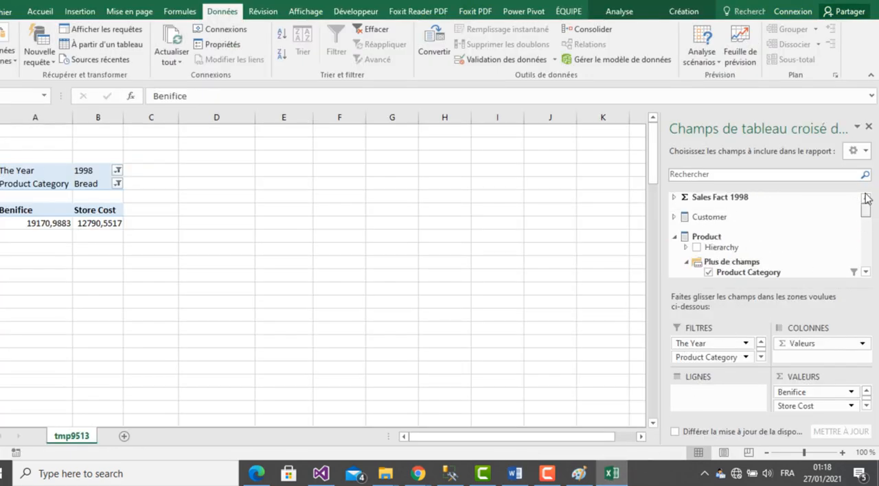
left_click(674, 236)
left_click(674, 219)
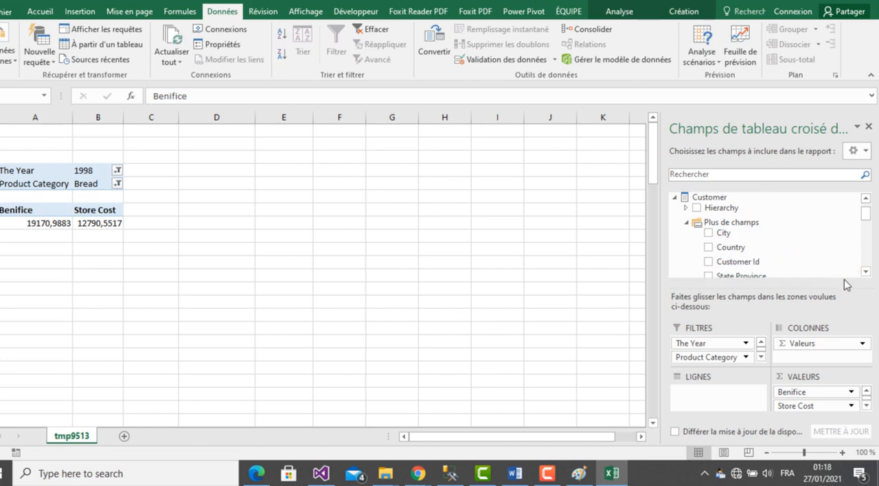
left_click(866, 272)
left_click(867, 272)
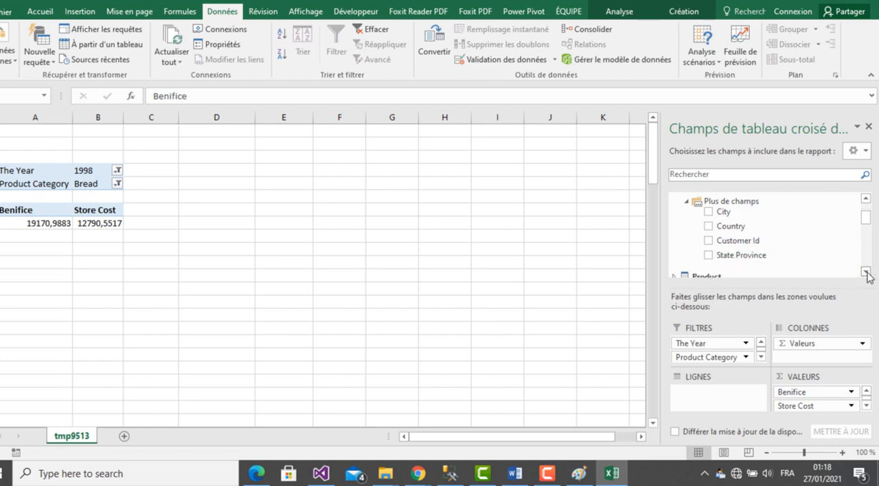
left_click(866, 199)
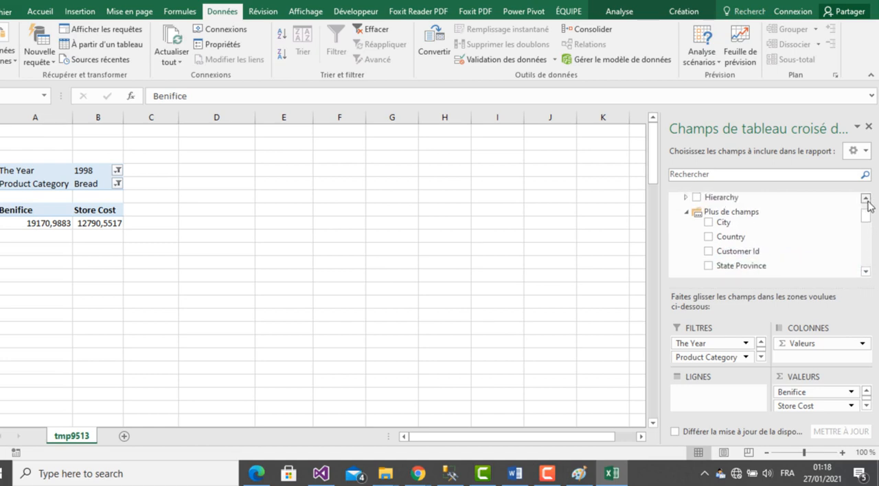
left_click(866, 199)
left_click(866, 199)
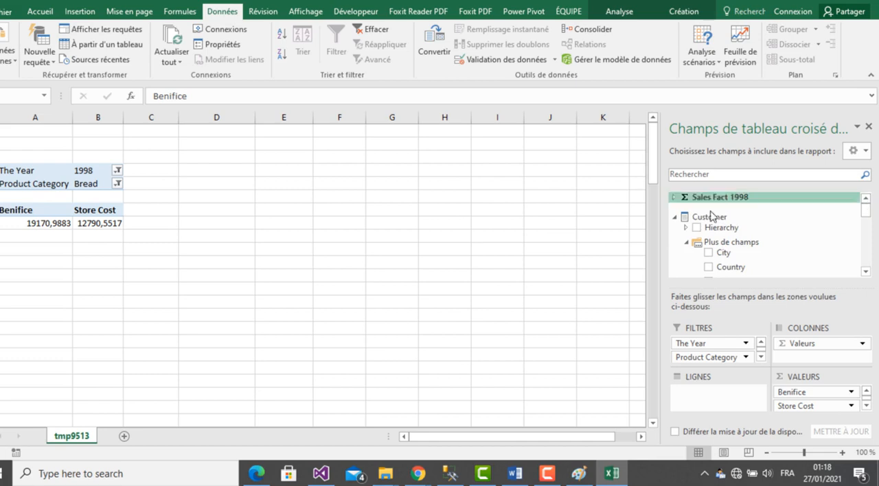
left_click(675, 219)
- Add Store State from the Store dimension to the pivot table's rows
left_click(867, 272)
left_click(866, 272)
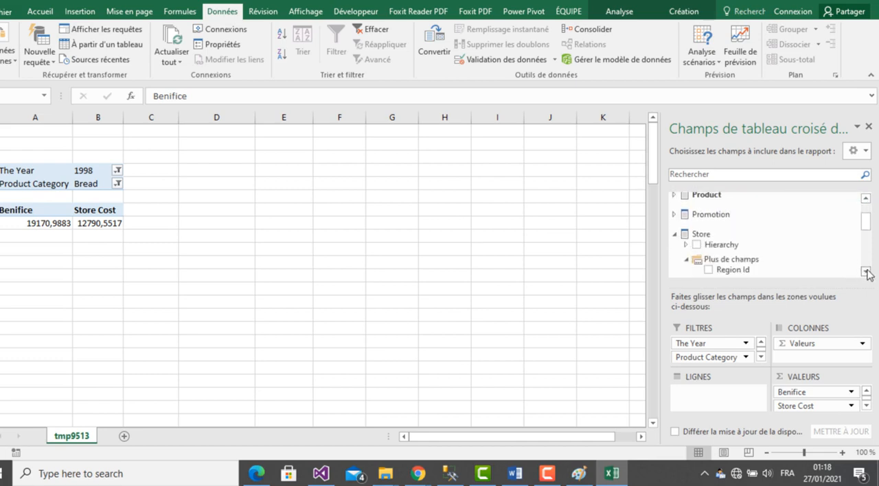
left_click(866, 272)
left_click(866, 272)
left_click(866, 272)
left_click(866, 272)
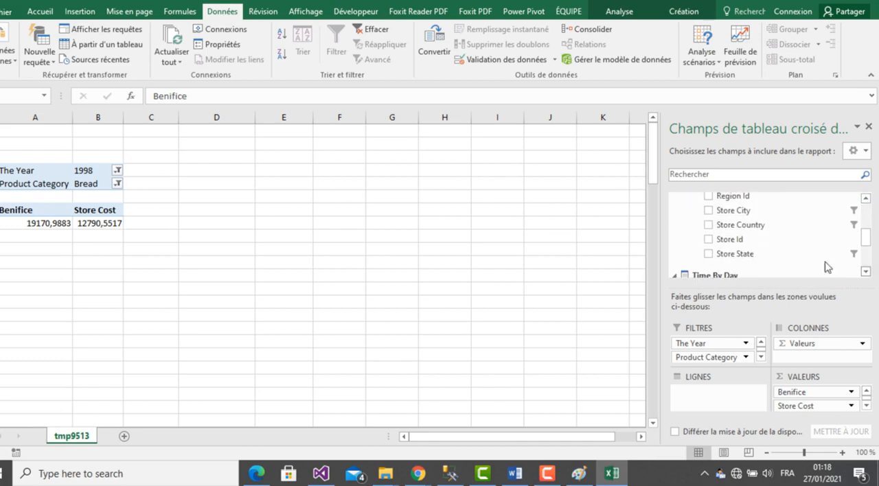
left_click_drag(761, 255, 717, 403)
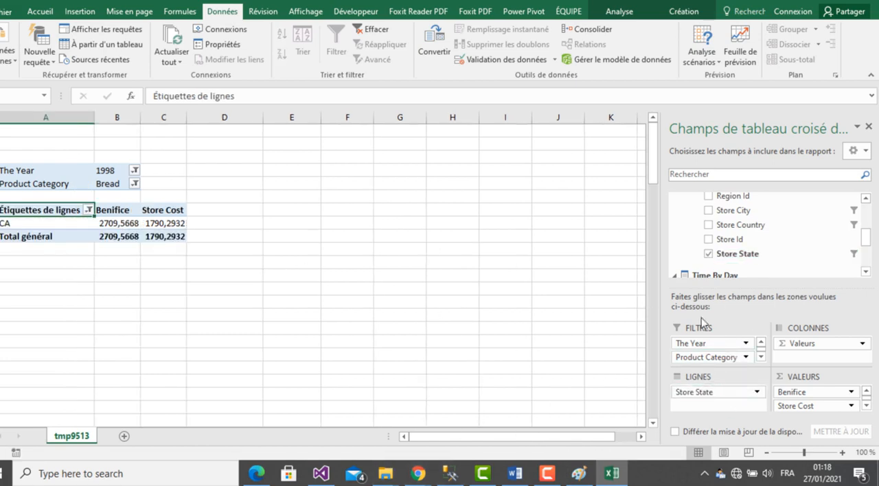
- Add Store Country to the pivot table's filters and select USA instead of Canada
left_click_drag(762, 226, 723, 358)
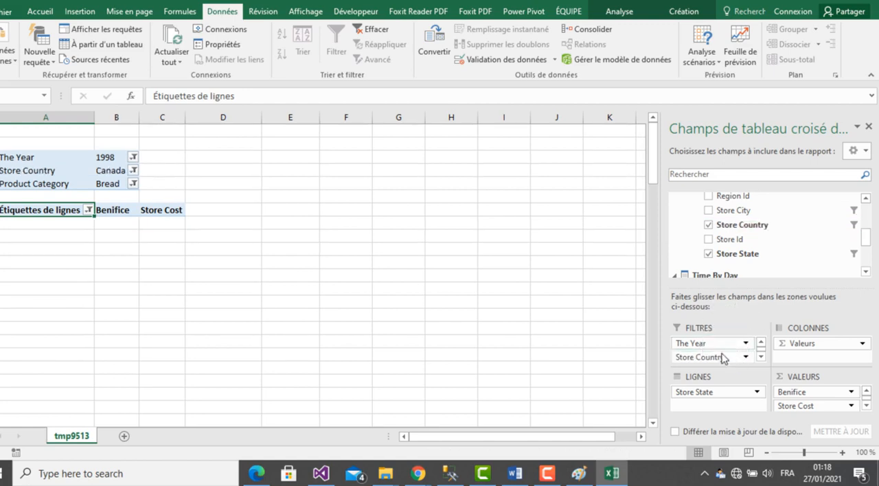
left_click(134, 171)
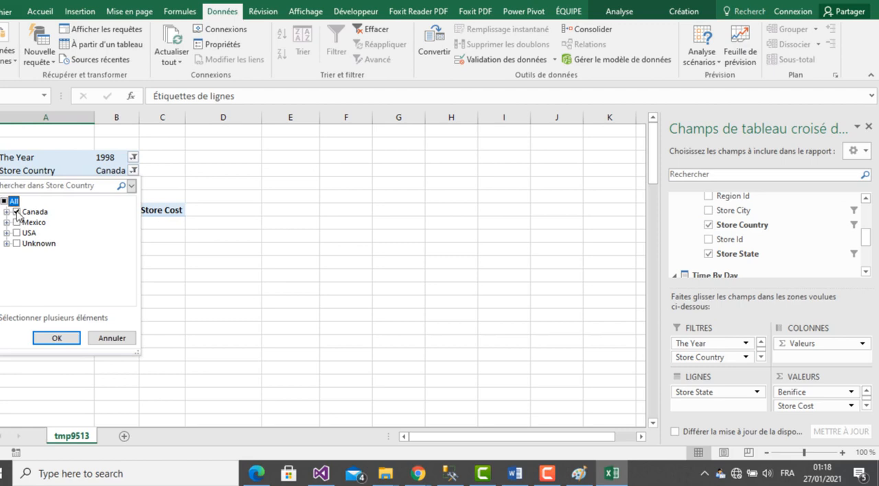
left_click(17, 212)
left_click(17, 233)
left_click(58, 338)
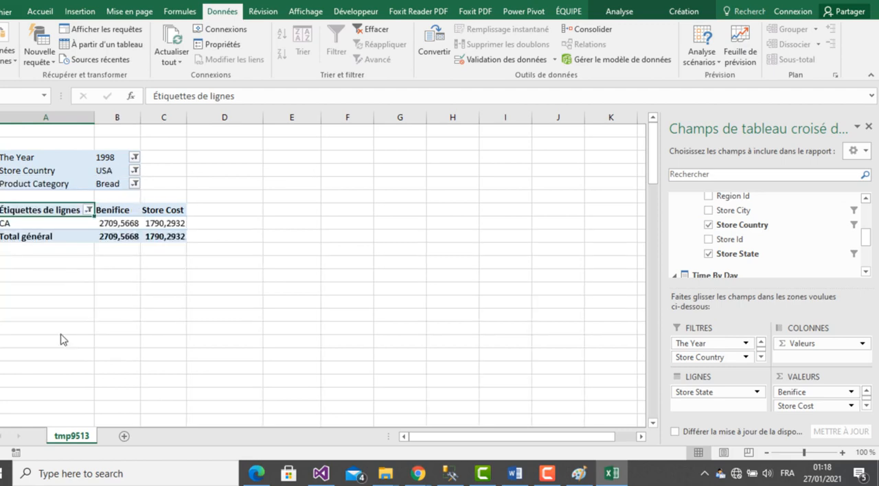
- Include all Store State items in the row filter, then recheck question B in Word and return to Excel
left_click(89, 210)
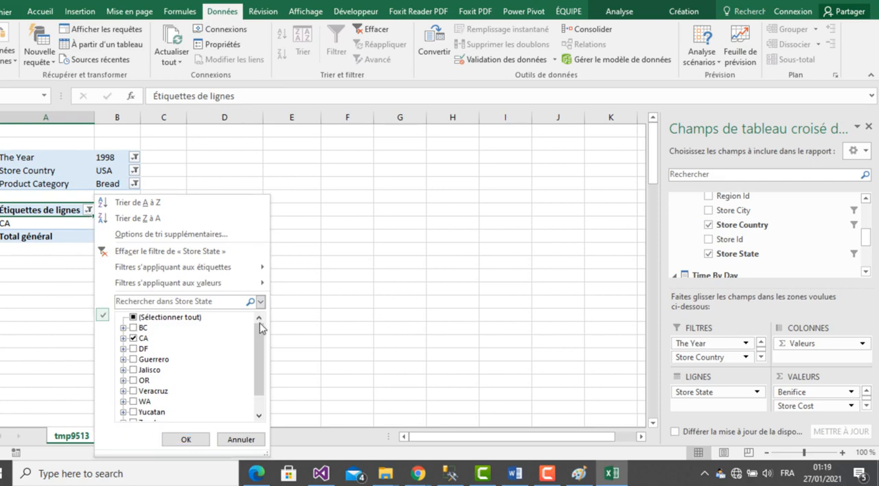
left_click_drag(260, 328, 258, 376)
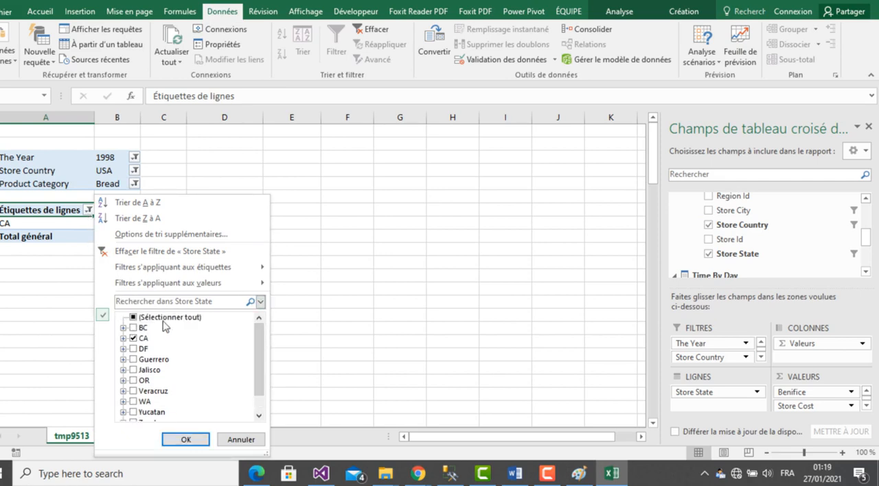
left_click(132, 319)
left_click(184, 440)
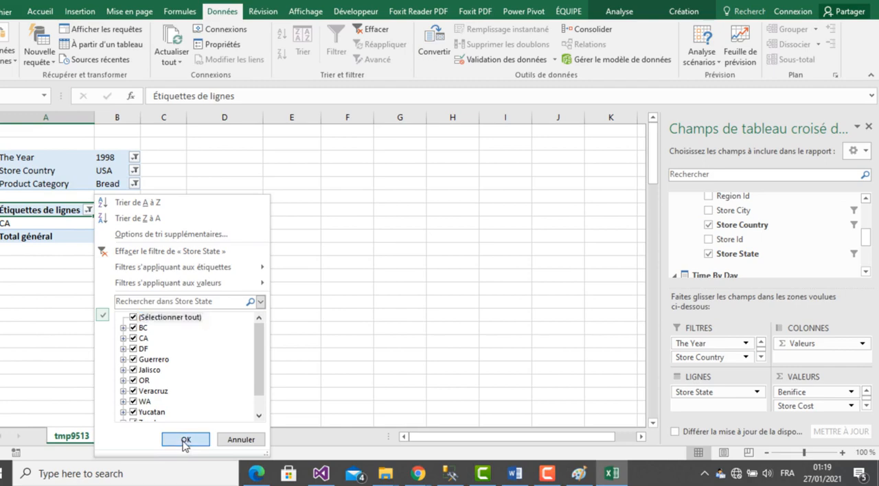
left_click(610, 474)
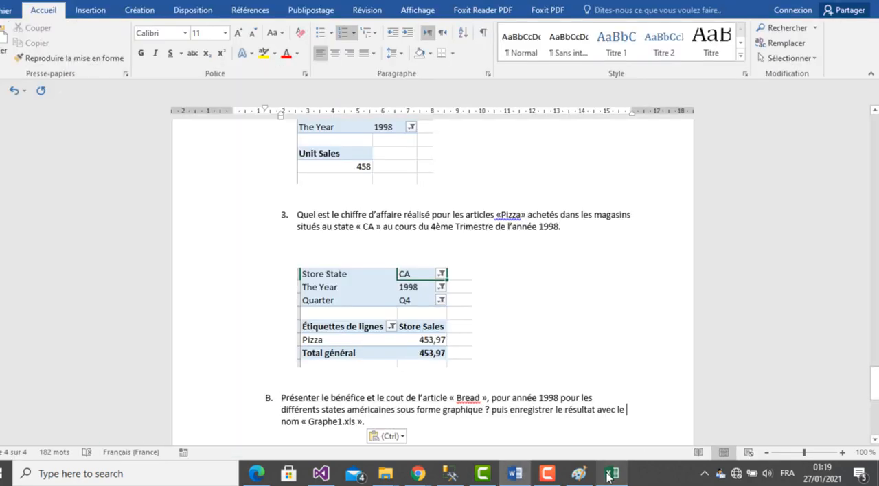
left_click(608, 474)
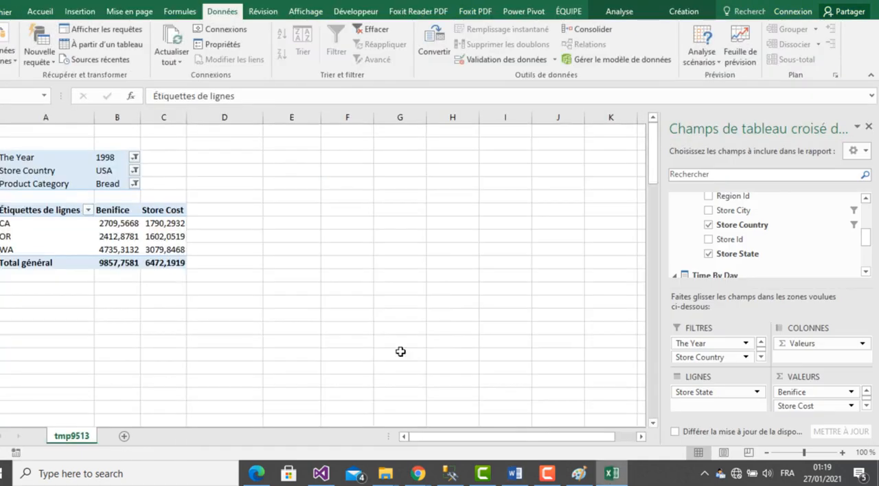
- Insert a clustered column PivotChart (Histogramme groupé) of Benifice and Store Cost by state and place it beside the pivot table
left_click(87, 238)
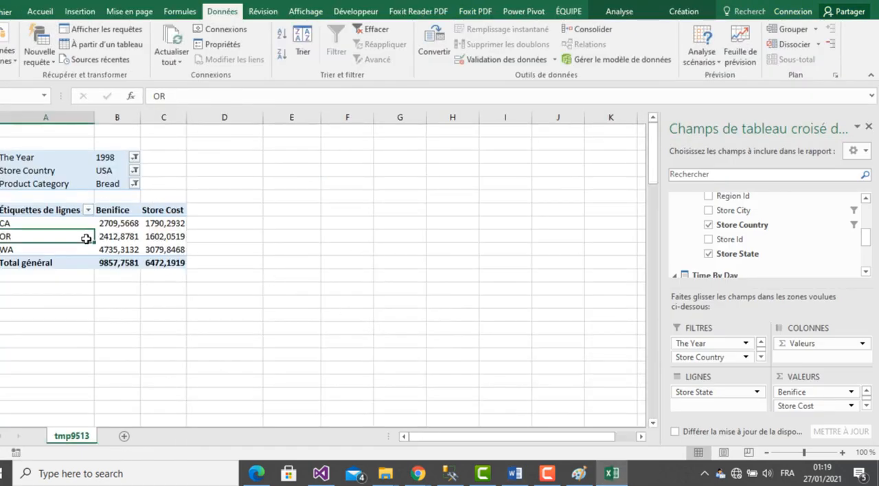
left_click(79, 12)
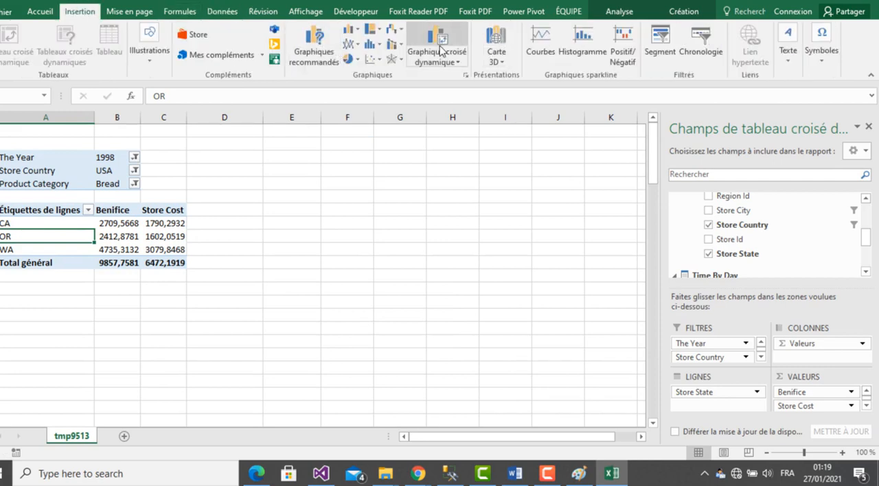
left_click(440, 52)
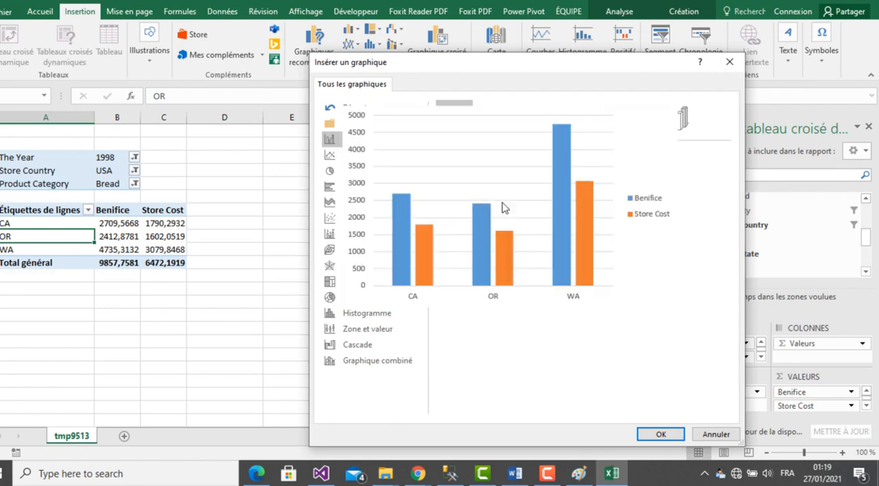
left_click(661, 434)
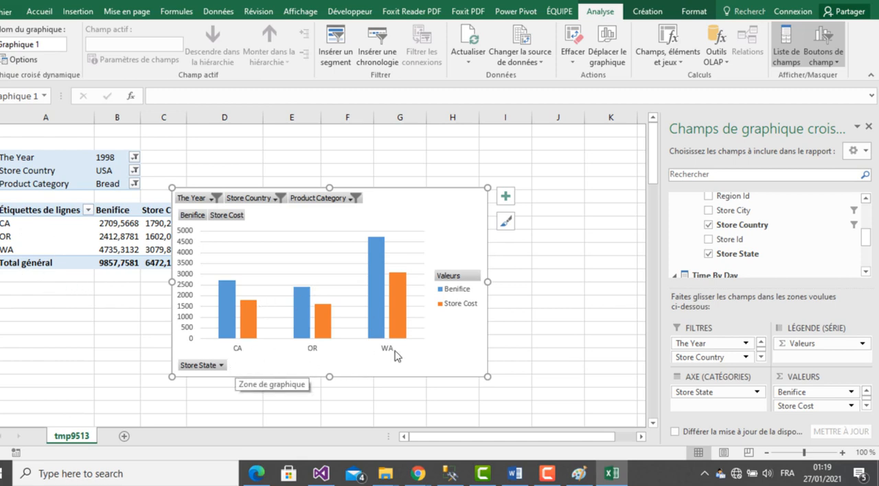
left_click_drag(356, 218, 413, 177)
left_click(599, 271)
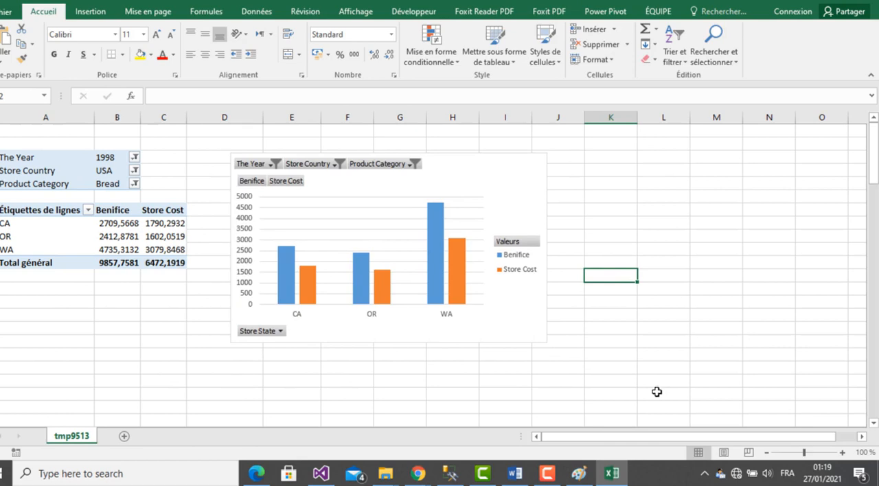
- Switch to Paint, paste the Excel screenshot, and select the area covering the pivot table and its chart for copying
left_click(581, 472)
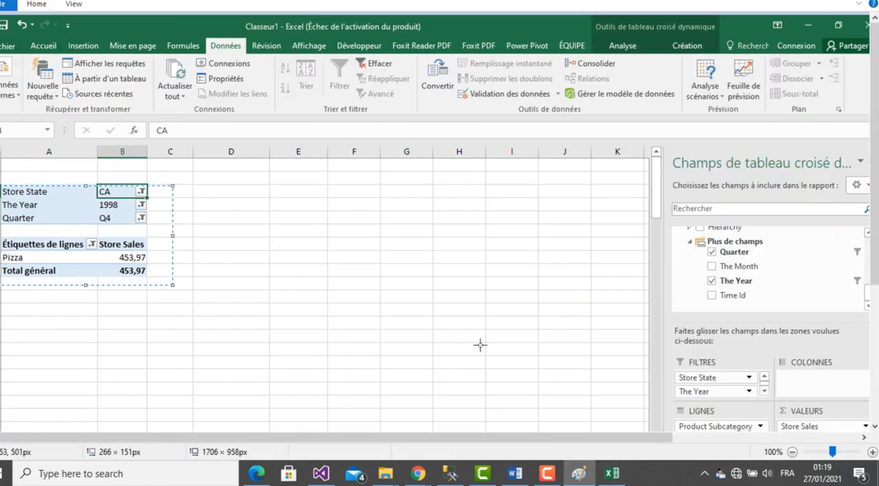
key("ctrl+v")
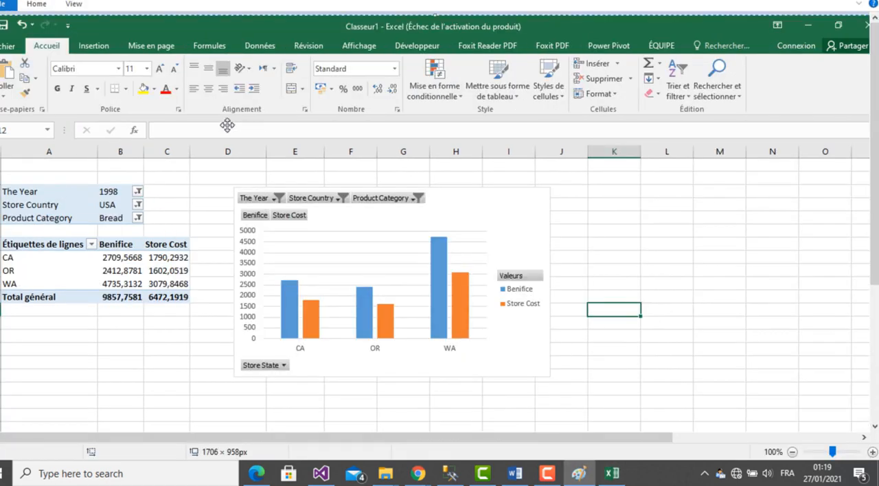
left_click(36, 4)
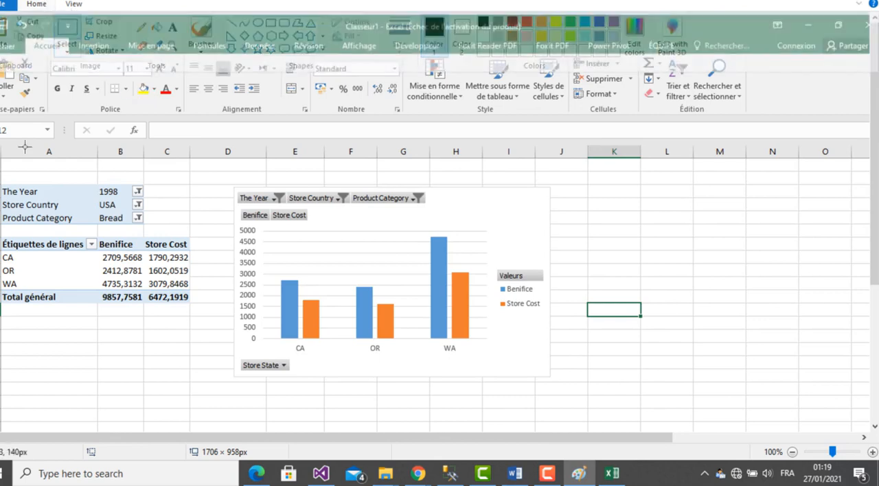
mouse_move(3, 172)
left_mouse_down()
mouse_move(416, 242)
mouse_move(577, 343)
mouse_move(569, 388)
left_mouse_up()
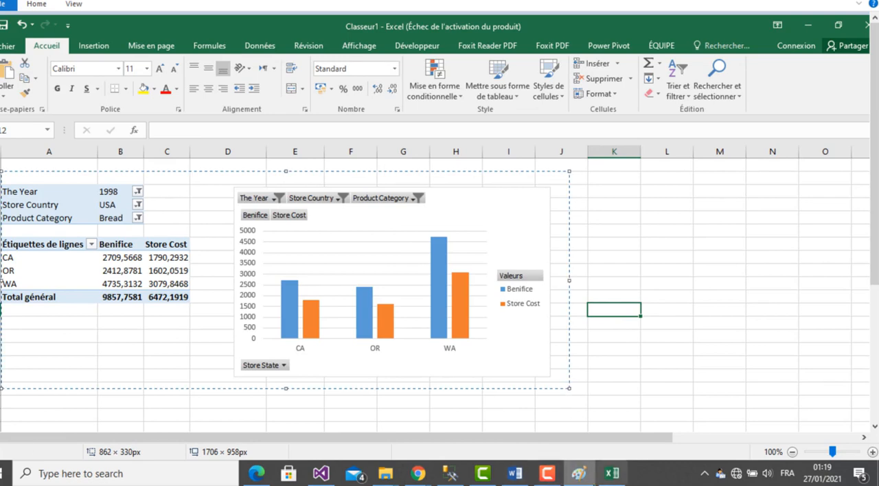
- In Word, paste the cropped pivot table and chart image below question B, with an empty unnumbered line above it
left_click(516, 474)
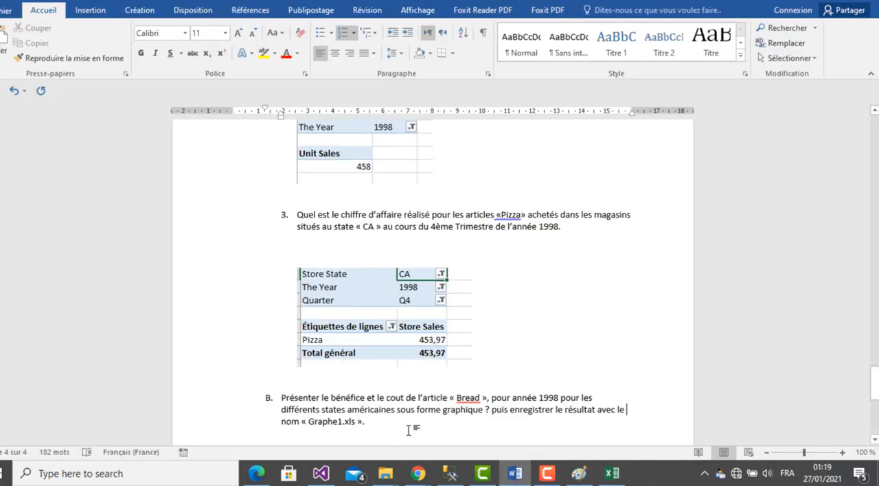
left_click(408, 431)
key("Return")
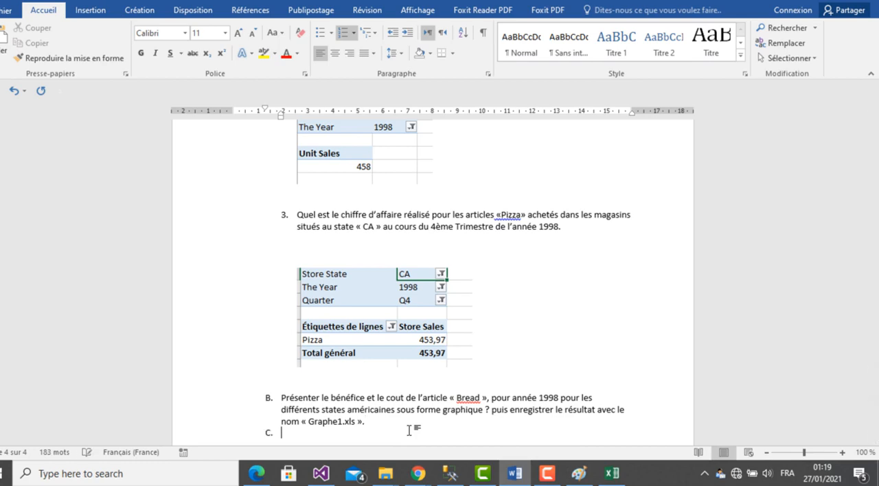
key("BackSpace")
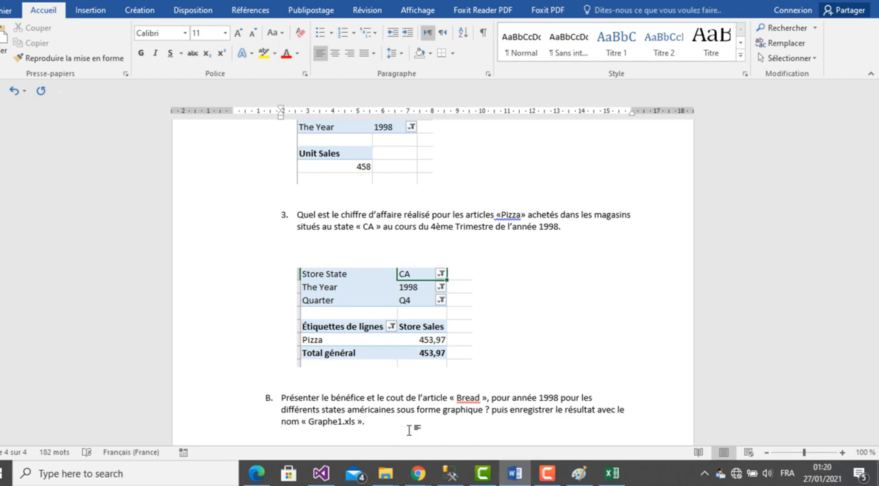
key("ctrl+v")
left_click(426, 335)
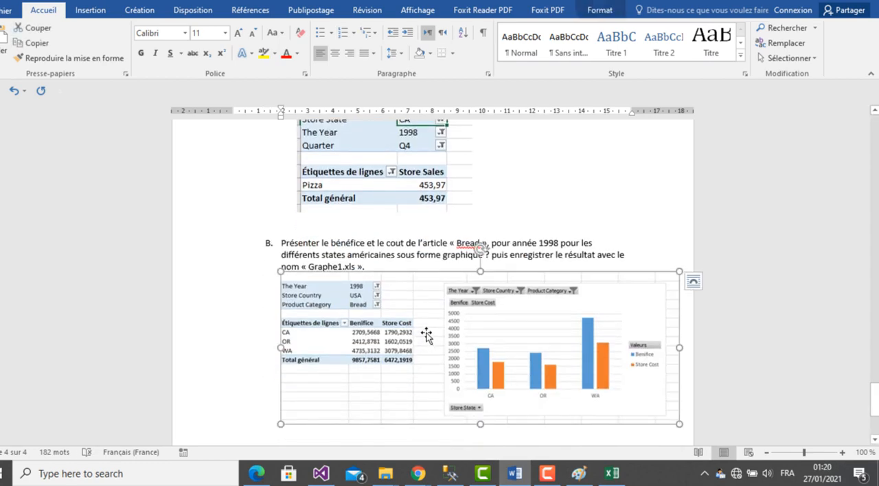
left_click(432, 265)
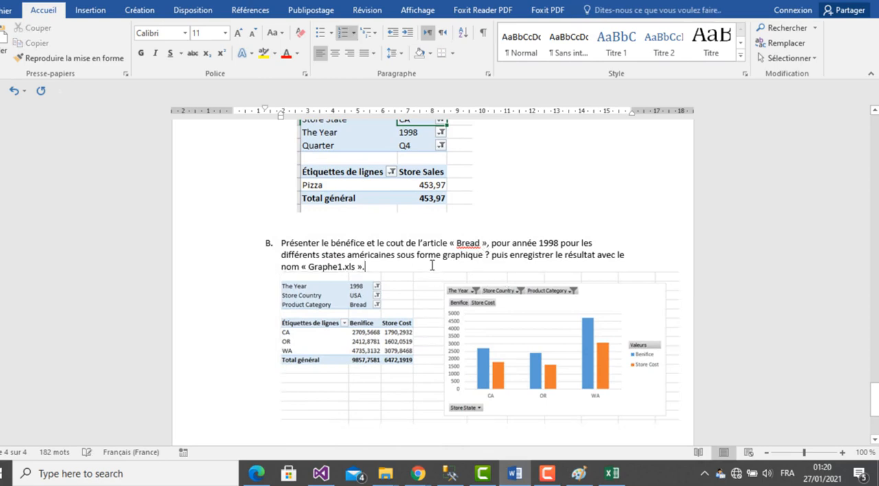
key("Return")
key("BackSpace")
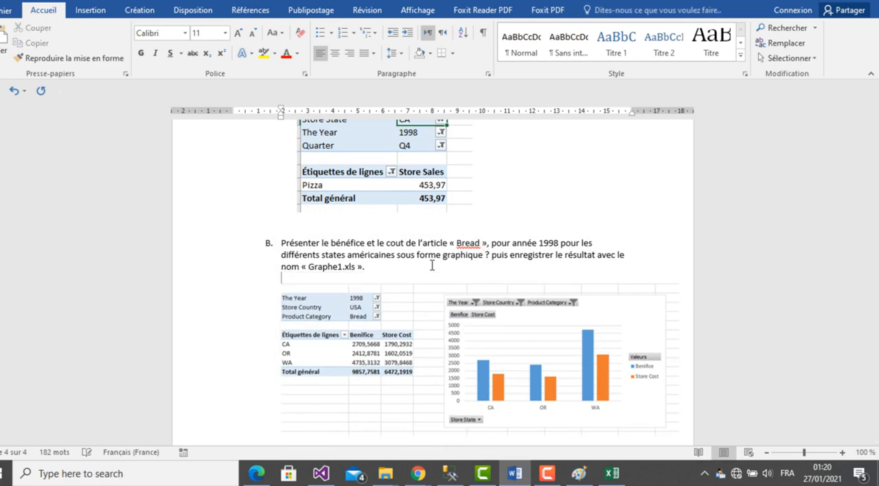
- Return to Excel and start saving the workbook as a new file in the student's work folder on the desktop
left_click(612, 474)
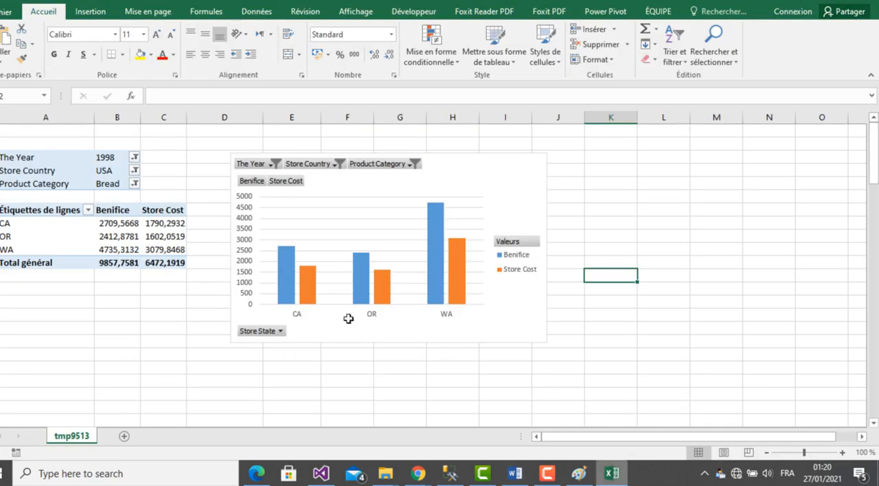
left_click(6, 12)
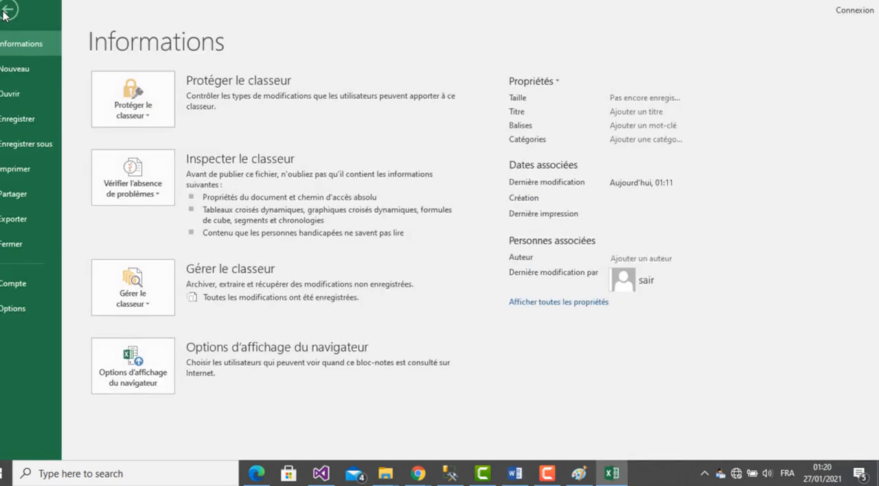
left_click(38, 145)
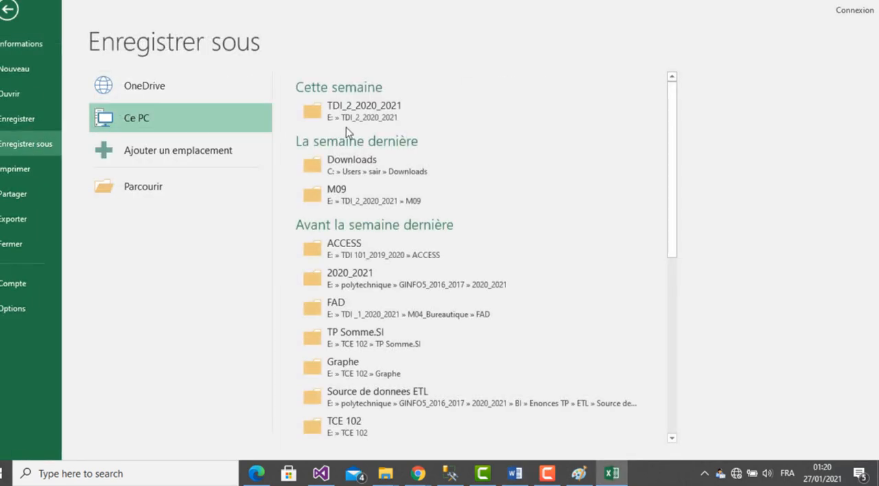
left_click(163, 187)
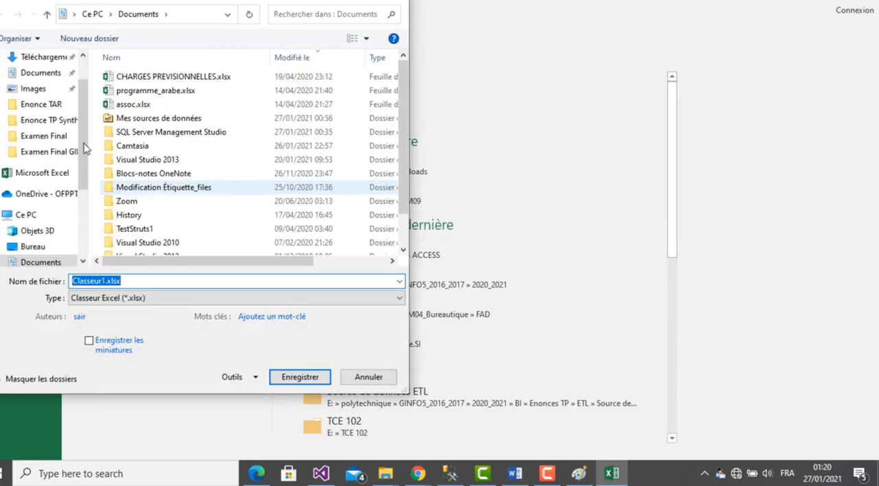
scroll(78, 88, "up", 2)
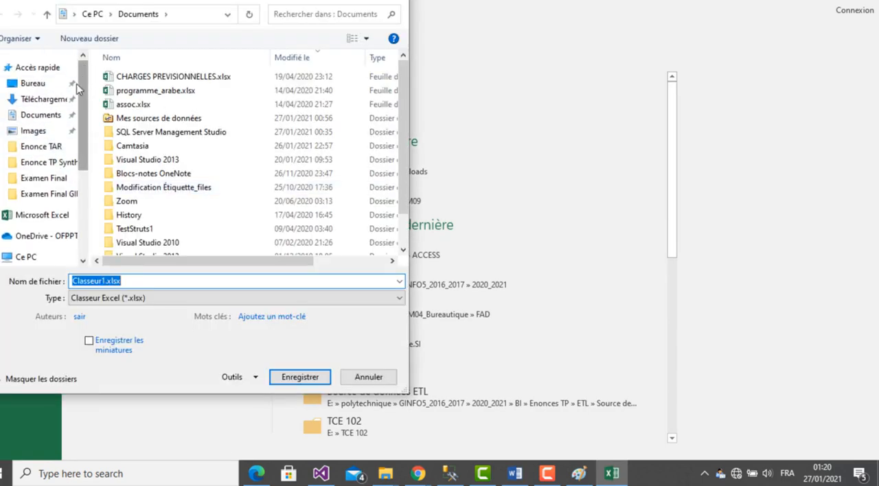
left_click(38, 86)
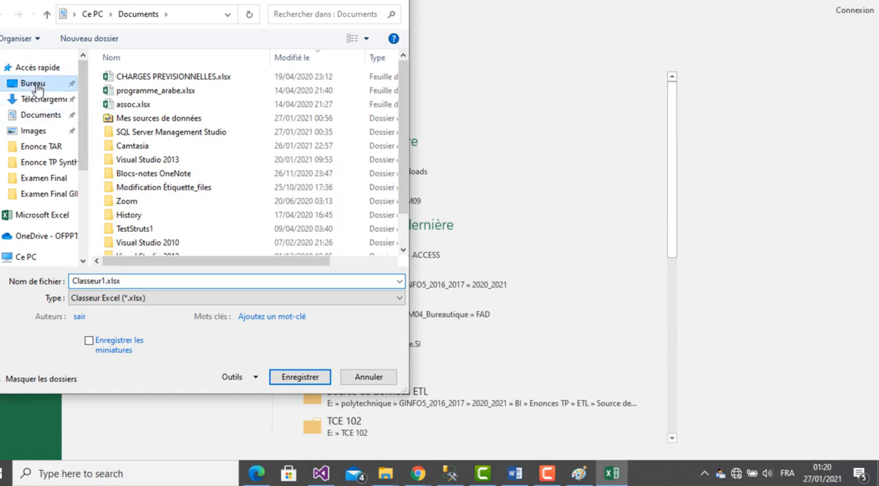
double_click(173, 96)
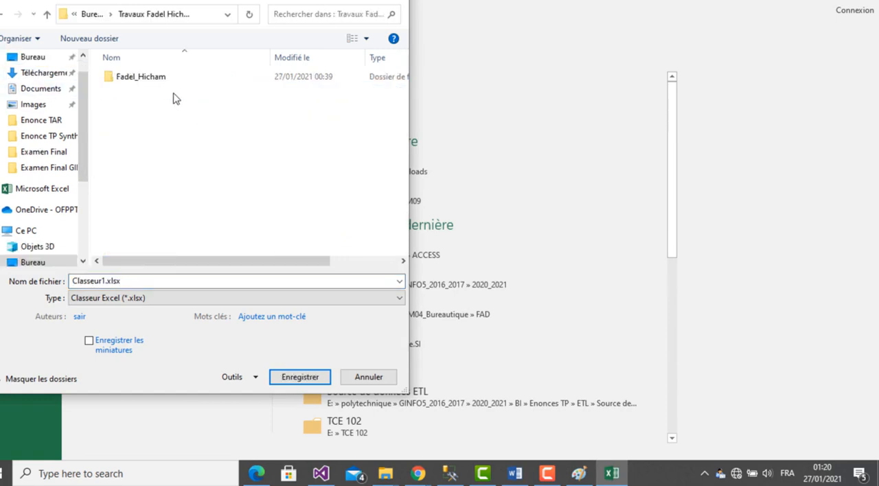
- Name the workbook Graphe1 instead of Classeur1, save it as an Excel workbook, and close it
left_click(104, 281)
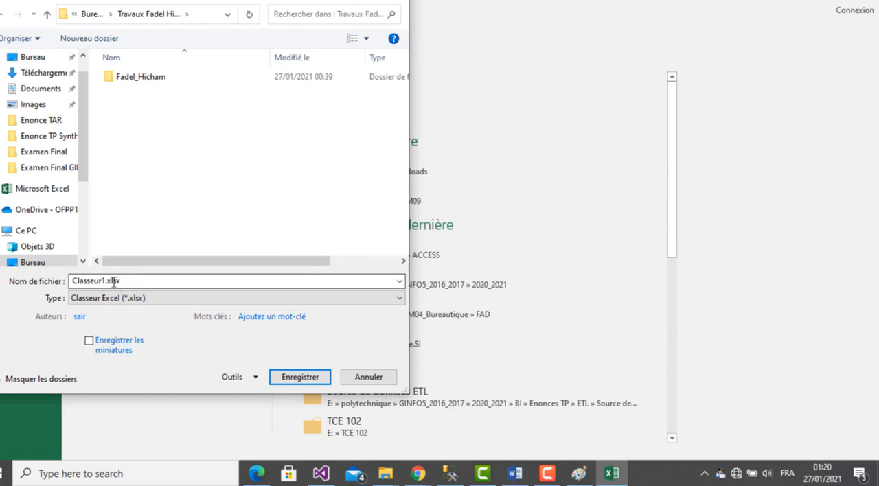
left_click(104, 281)
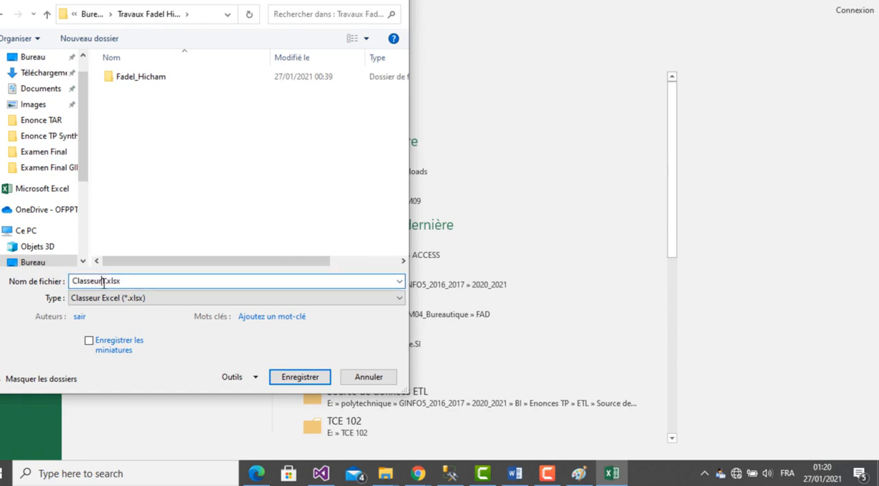
key("BackSpace")
key("BackSpace")
key("BackSpace")
key("BackSpace")
key("BackSpace")
type("Graphe")
key("Return")
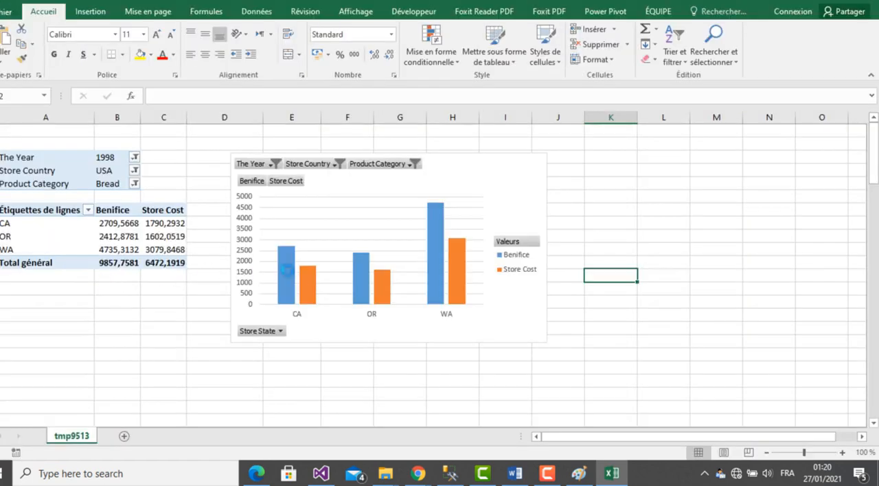
left_click(866, 1)
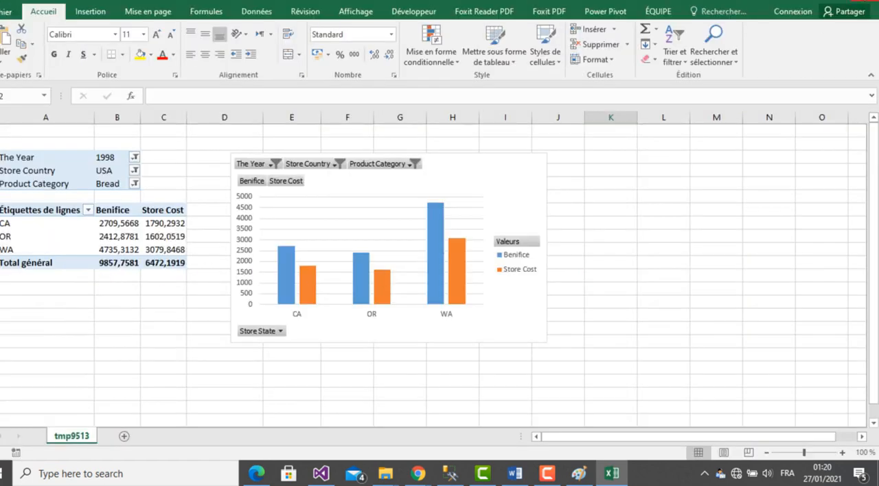
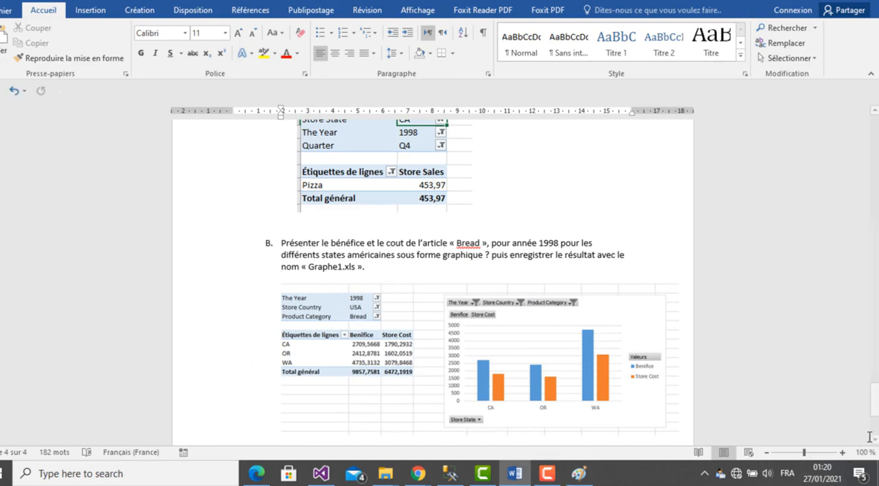
- Label the Bread table and chart picture "Avec Excel :" and add an "Avec SSRS :" label below it
scroll(870, 437, "down", 2)
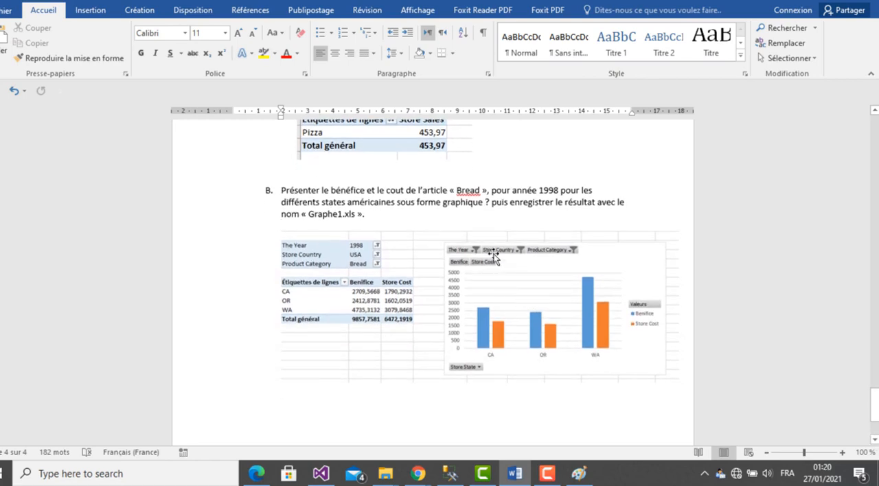
key("Return")
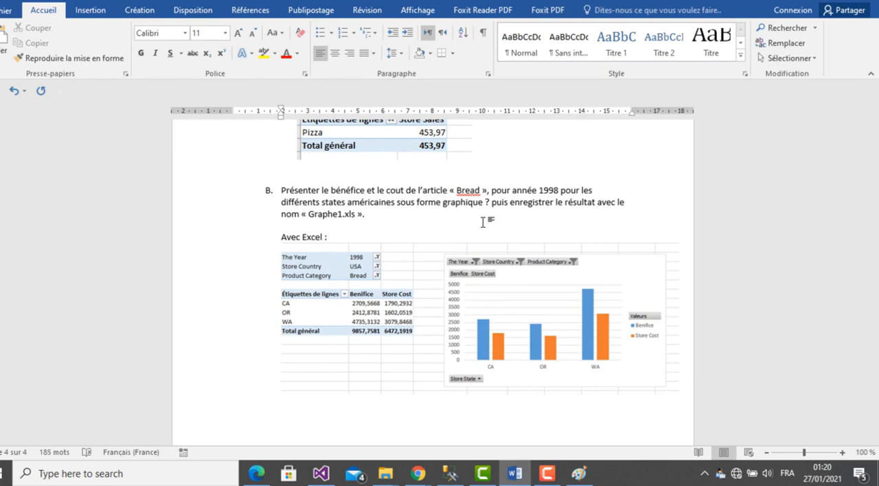
key("shift+Home")
key("ctrl+c")
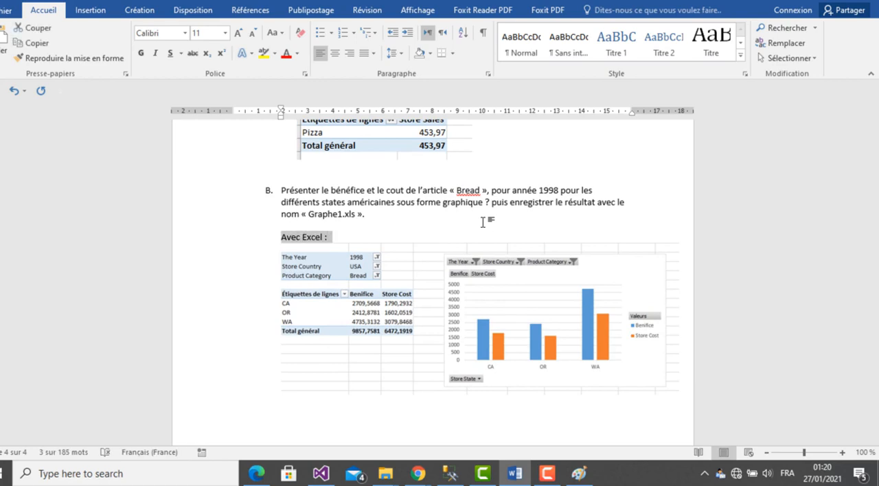
key("shift+Down")
key("Right")
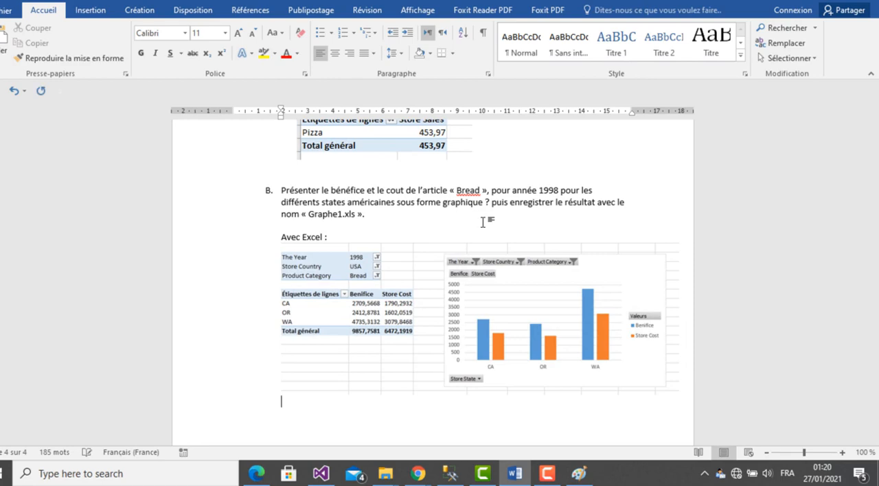
key("ctrl+v")
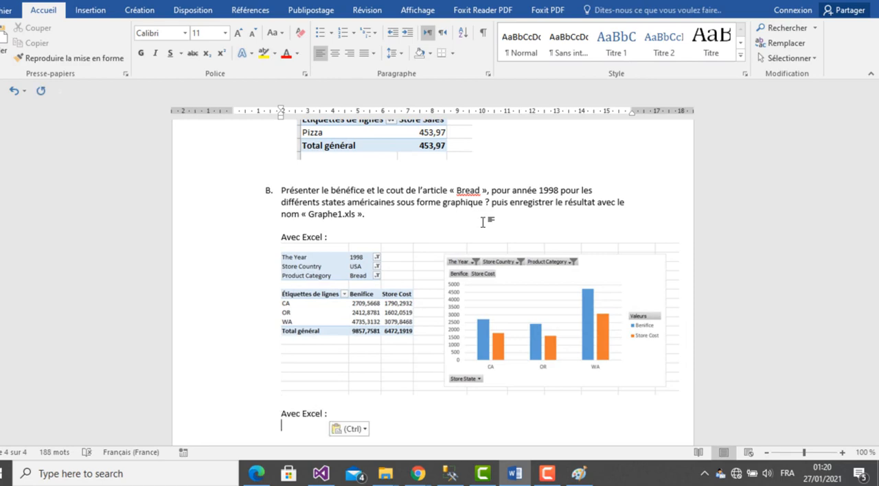
double_click(317, 415)
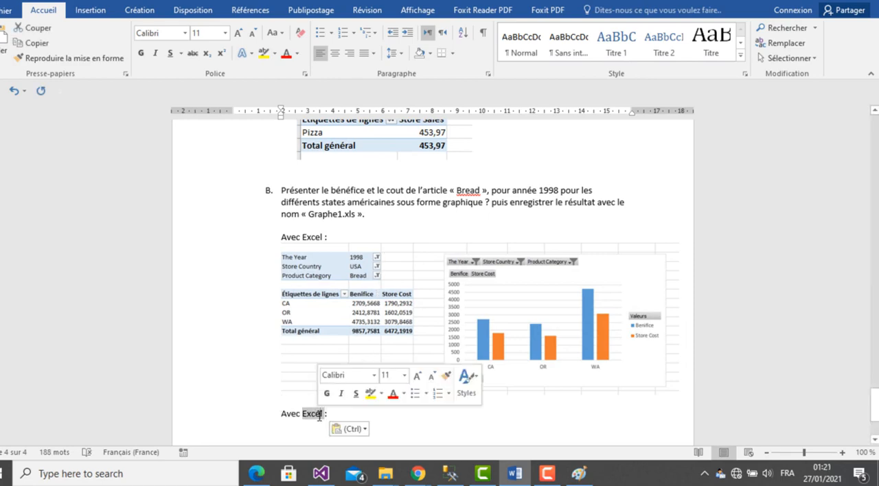
type("SSRS")
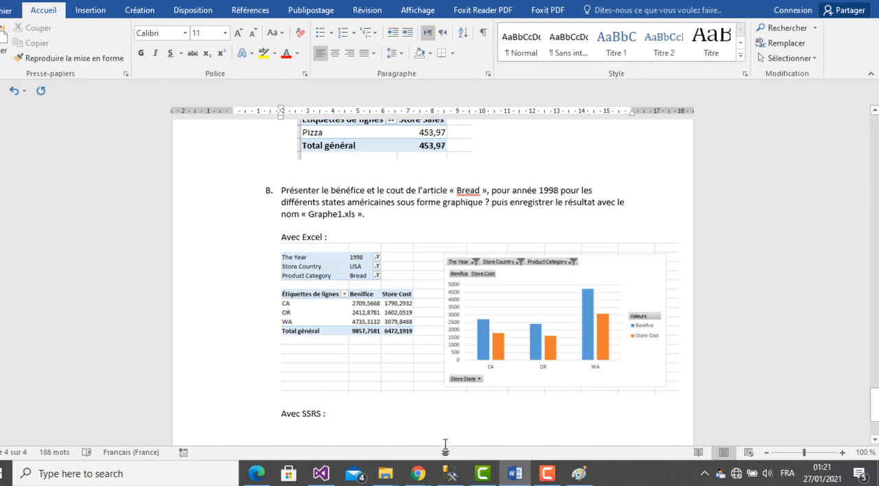
- Switch to Visual Studio, save the Foodmart_BI cube design and close the open solution
left_click(589, 480)
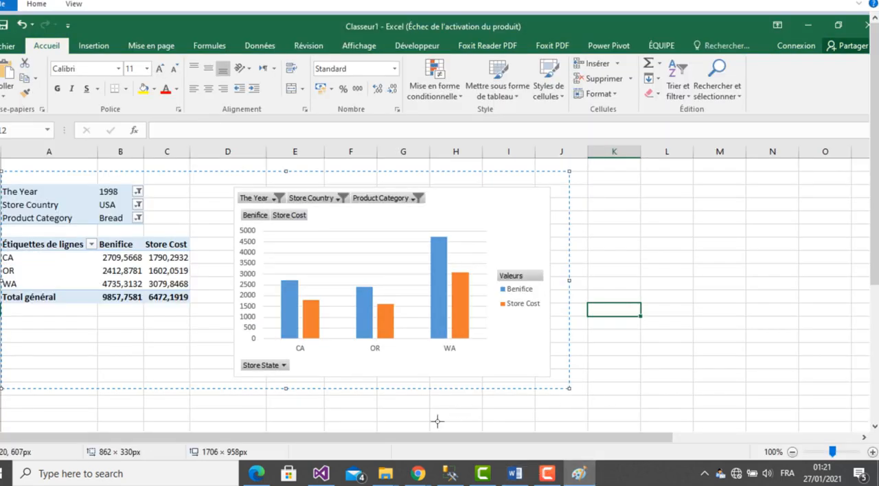
left_click(311, 481)
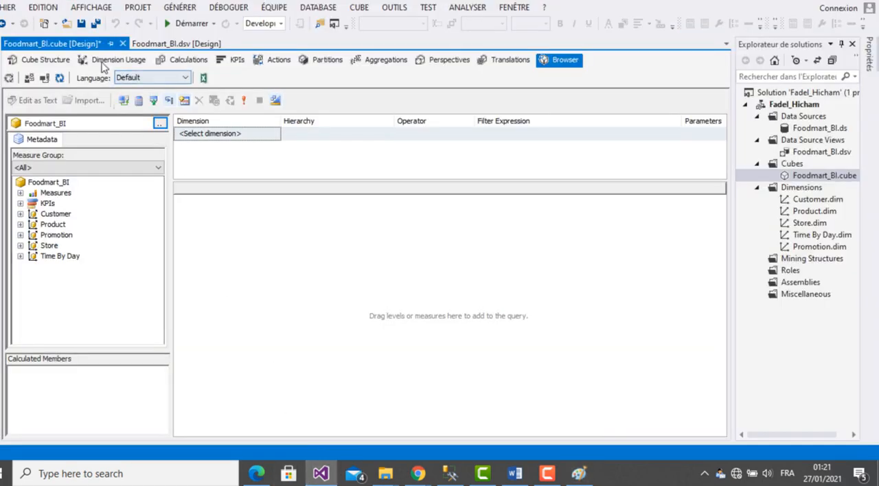
left_click(96, 24)
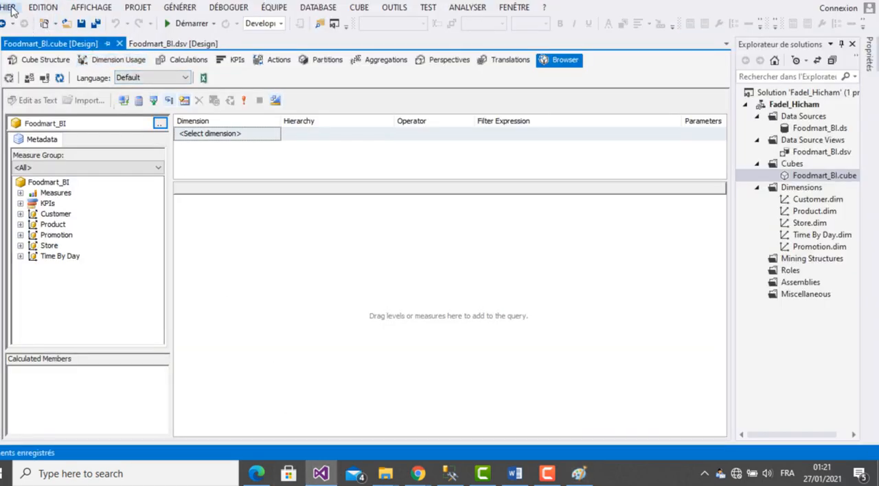
left_click(10, 7)
left_click(31, 99)
- Start a new Reporting Services project based on the Report Server Project Wizard template
left_click(9, 8)
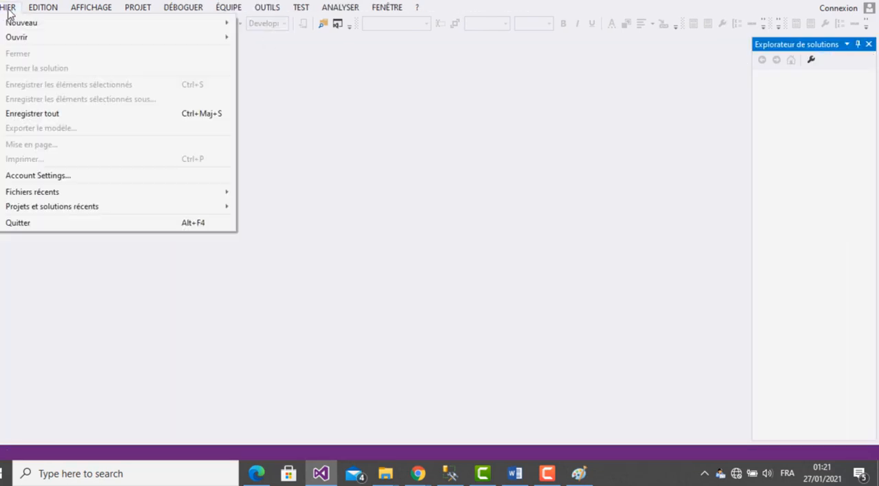
mouse_move(27, 26)
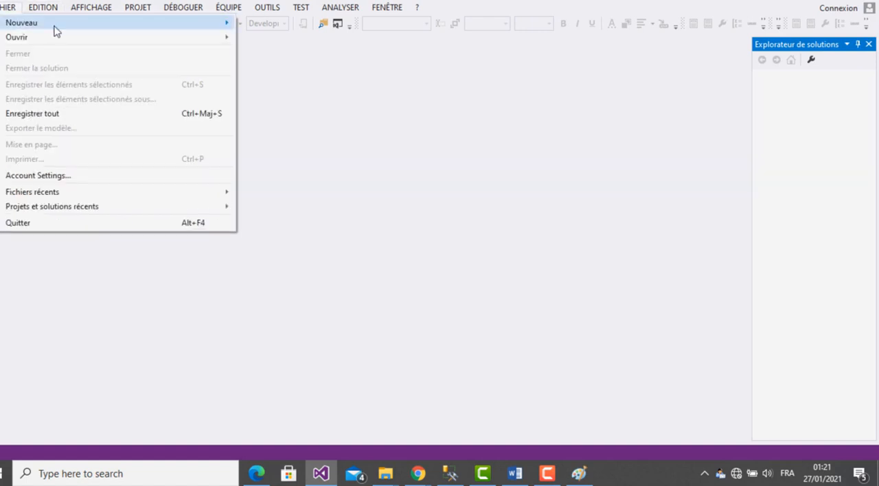
mouse_move(55, 27)
left_click(336, 30)
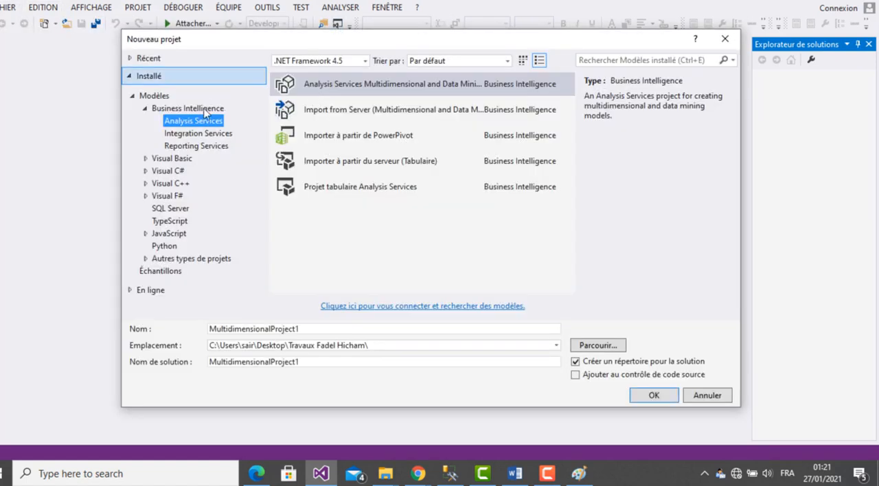
left_click(216, 146)
left_click(360, 88)
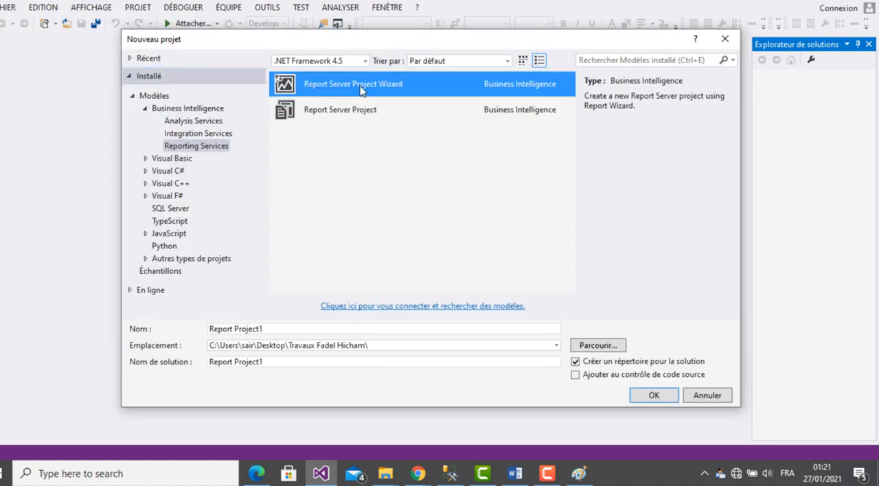
- Name the project "Report" followed by the author's full name, separated by exclamation marks, and create it
left_click_drag(274, 330, 192, 340)
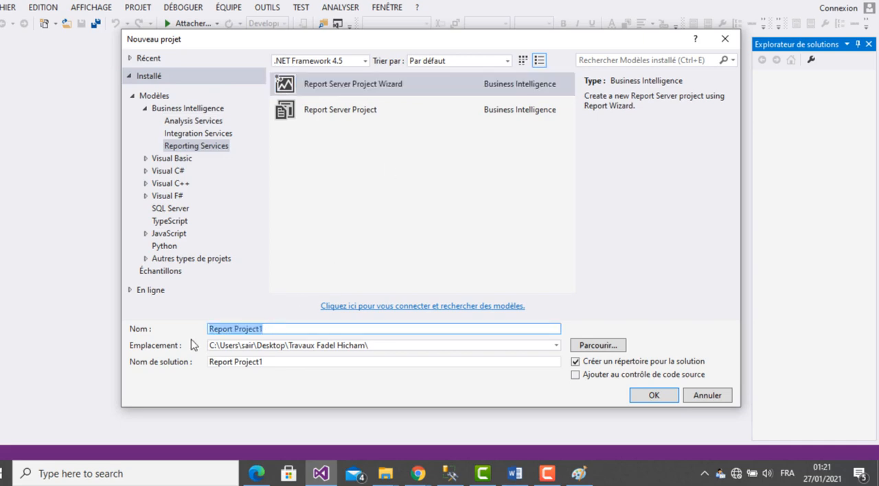
left_click(270, 331)
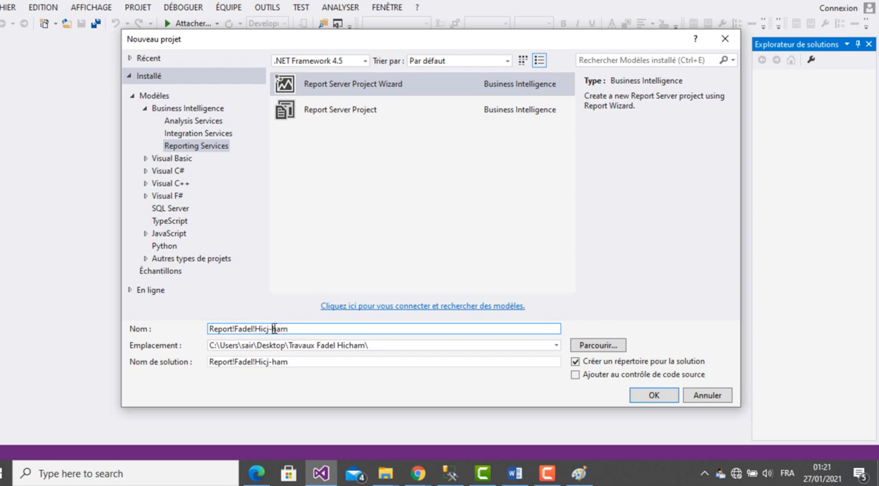
key("BackSpace")
key("BackSpace")
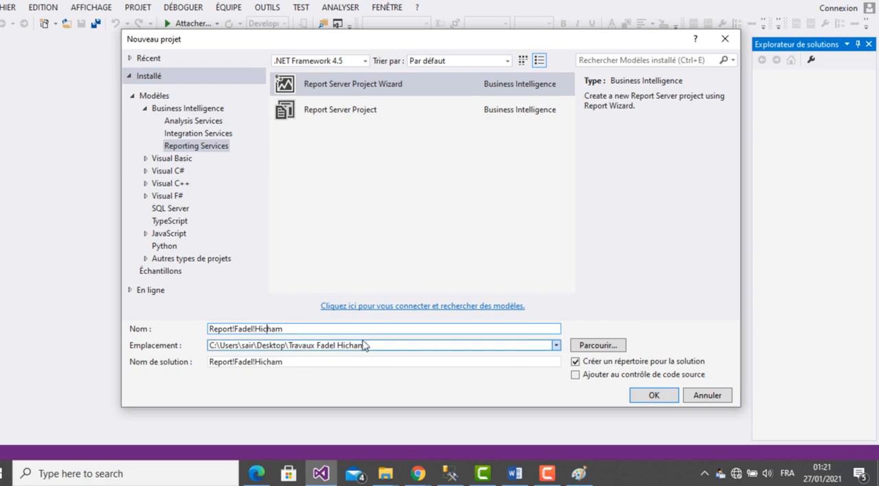
left_click(653, 397)
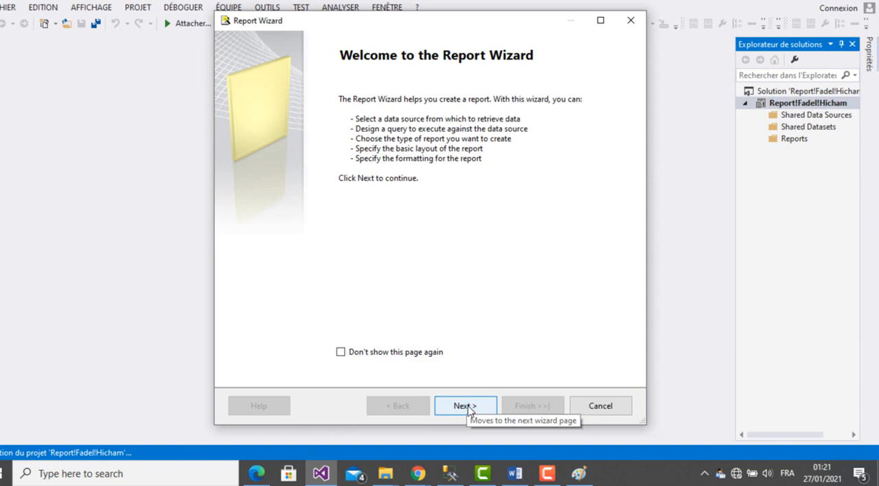
- In the Report Wizard, define a new data source named FoodMart of type Microsoft SQL Server Analysis Services
left_click(467, 407)
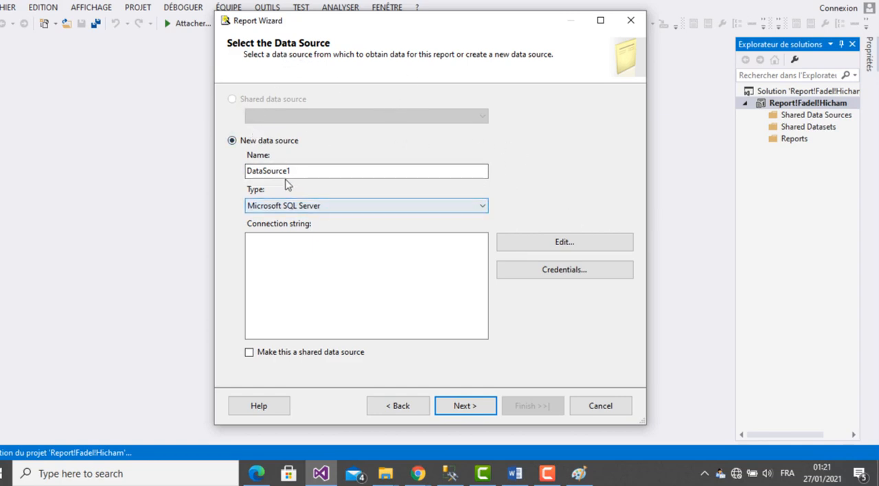
left_click_drag(291, 171, 235, 169)
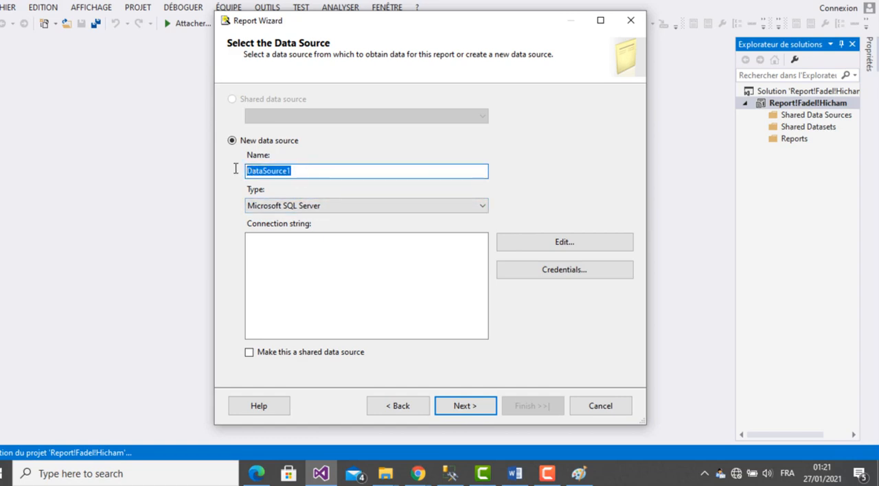
type("FoodMart")
left_click(327, 207)
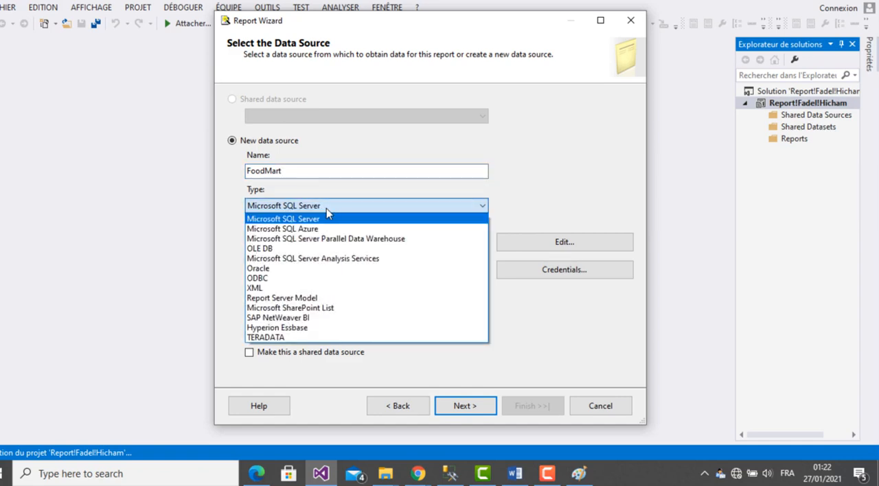
left_click(336, 259)
left_click(340, 261)
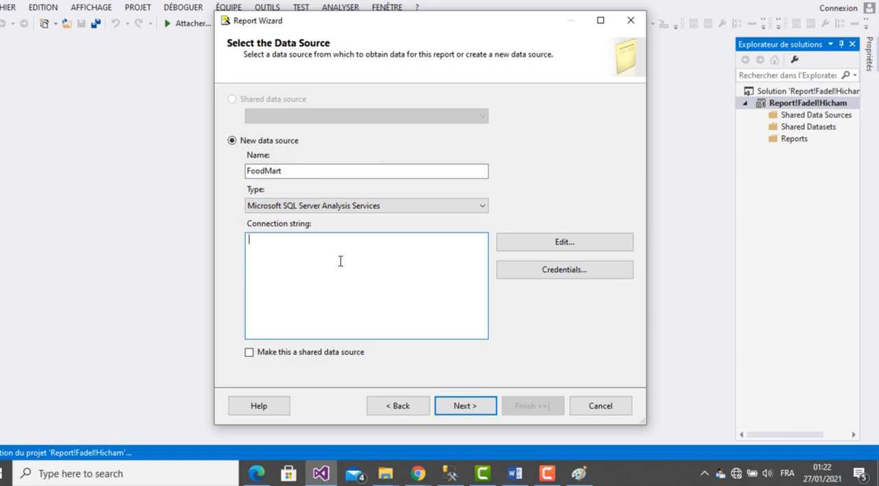
left_click(543, 249)
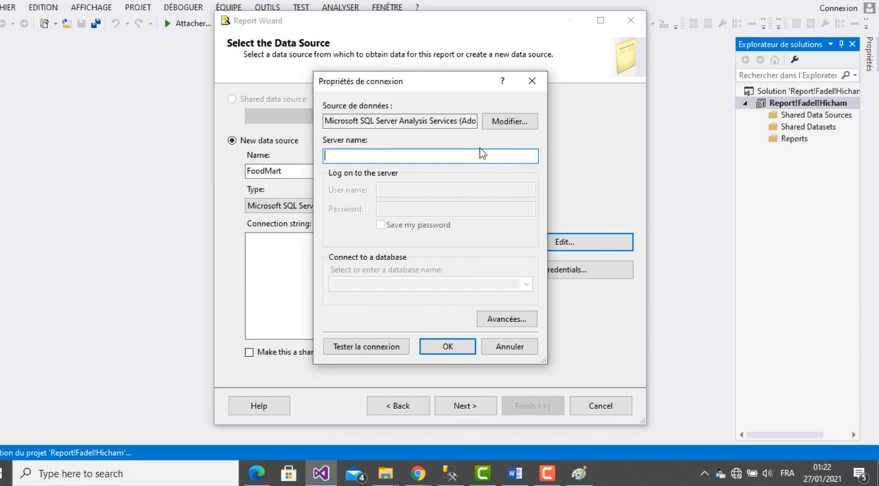
type(".")
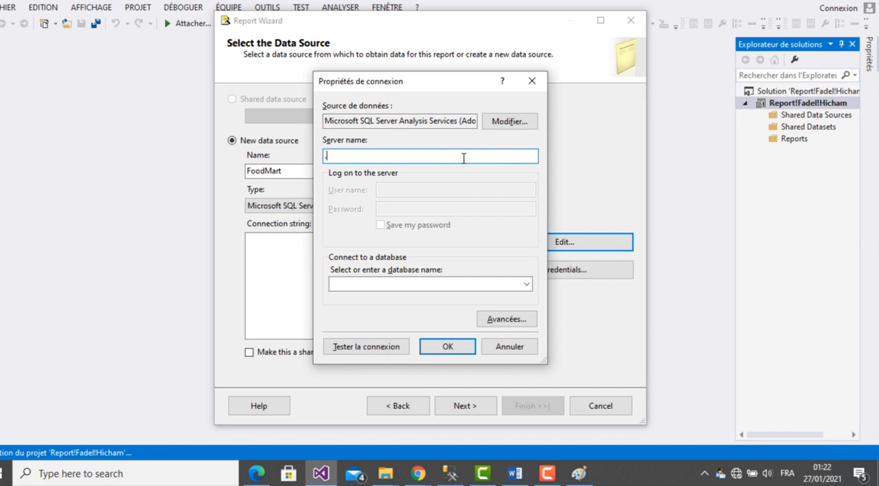
key("BackSpace")
type(".")
left_click(523, 351)
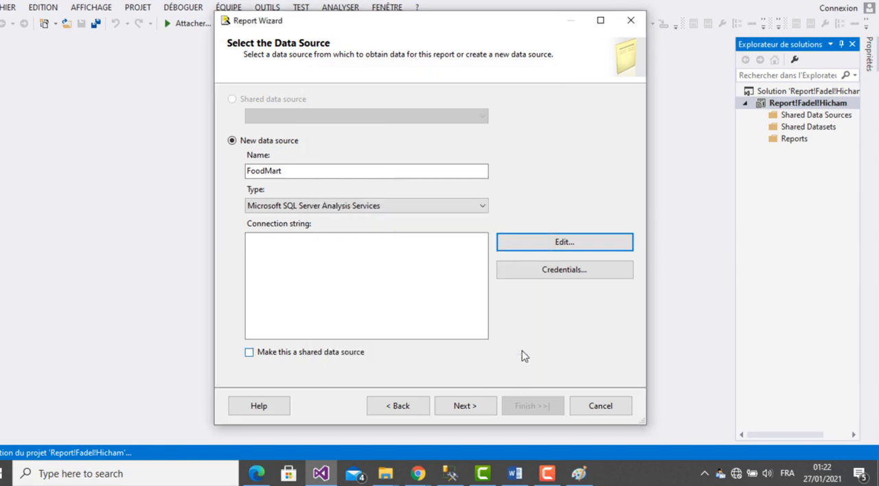
- Keep Microsoft SQL Server Analysis Services as the FoodMart source's type and make it a shared data source
left_click(382, 208)
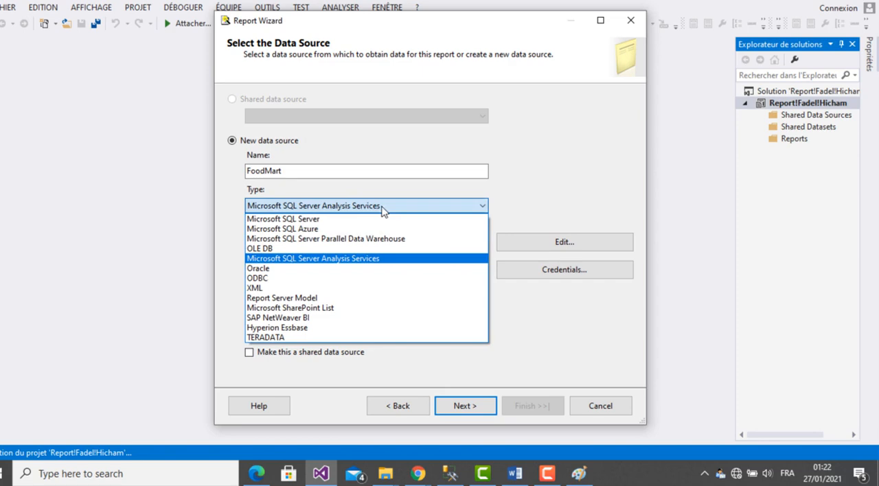
left_click(357, 260)
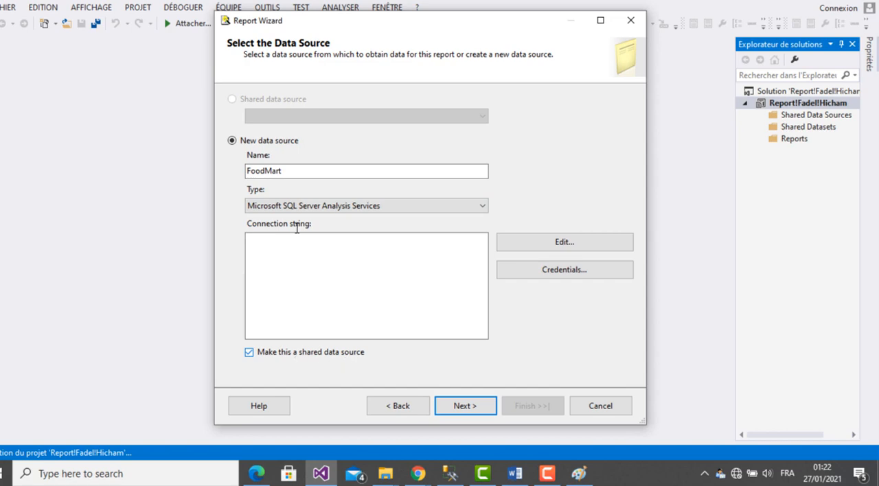
left_click(281, 175)
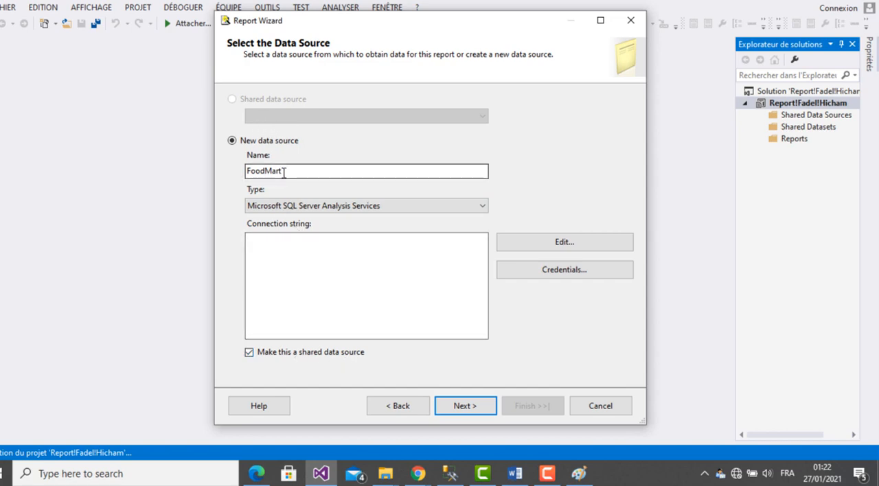
- Open the FoodMart connection properties and keep Microsoft SQL Server Analysis Services as the data provider
left_click(574, 246)
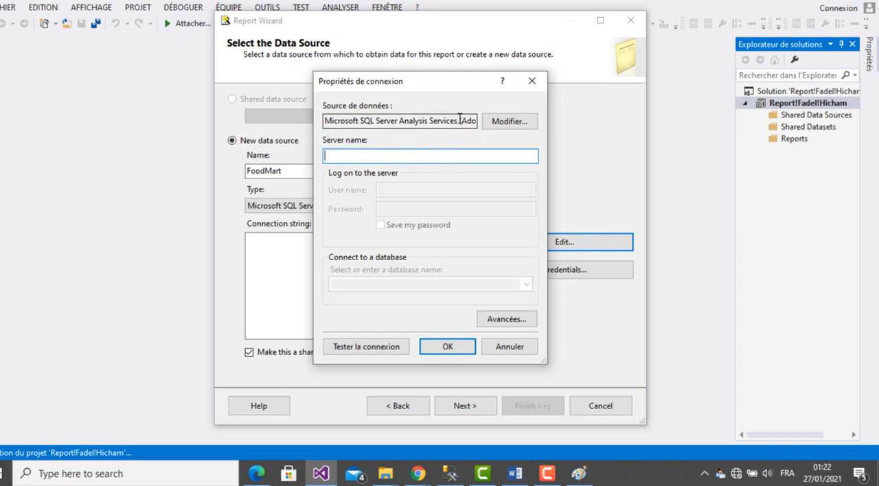
left_click(501, 127)
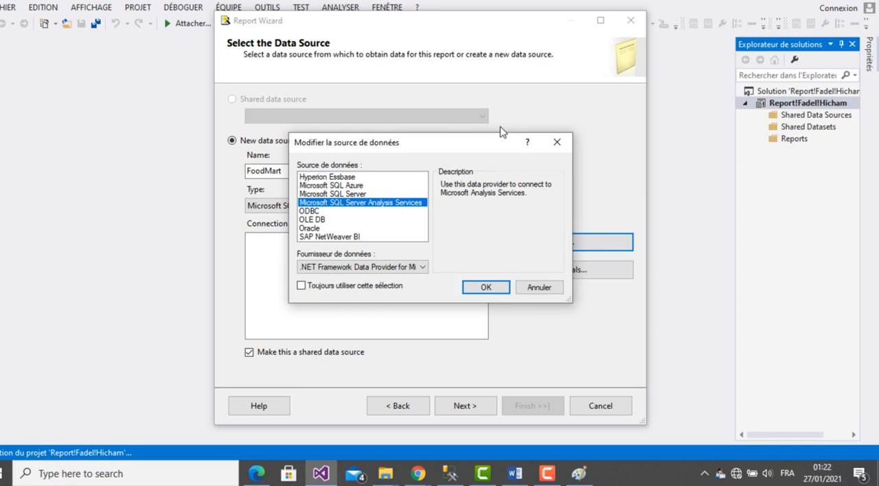
left_click(483, 287)
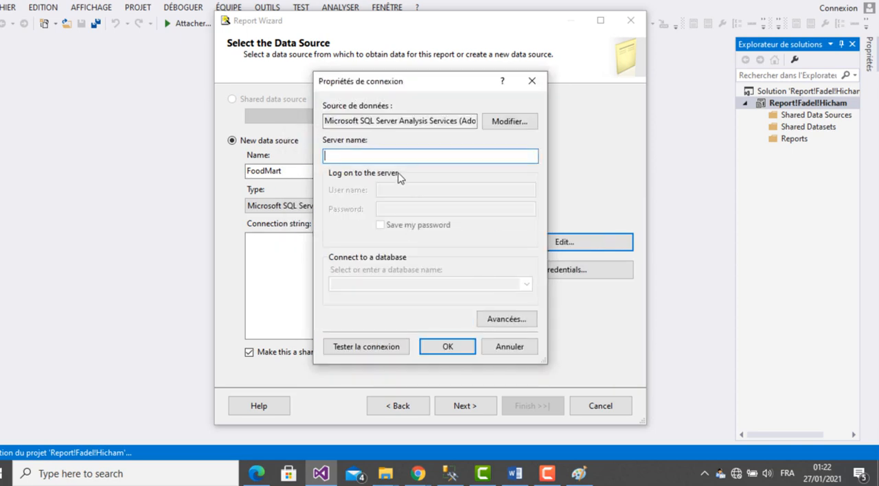
- Try .BI2019 and BI2019 as the server name and list the databases available on it
type(".BI2019")
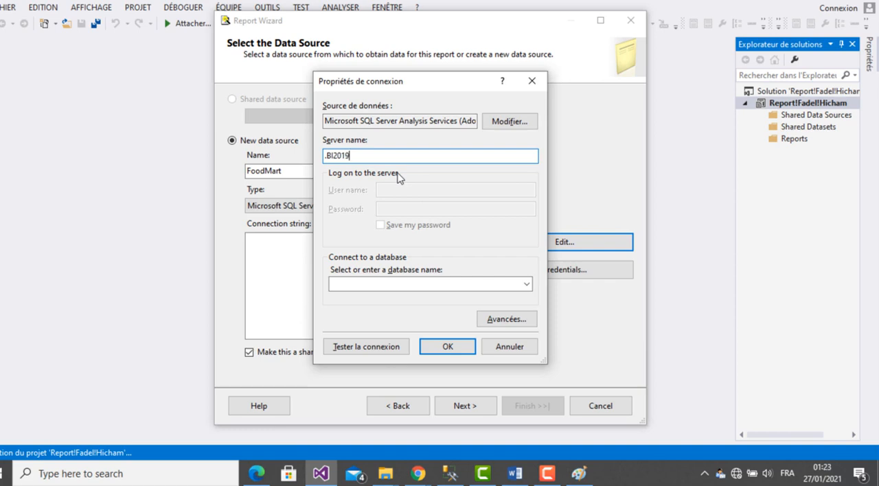
left_click(527, 285)
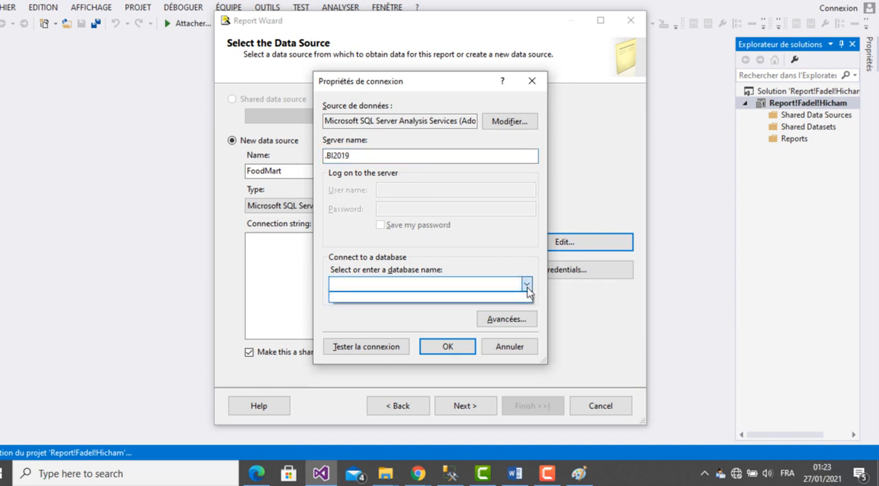
left_click(327, 156)
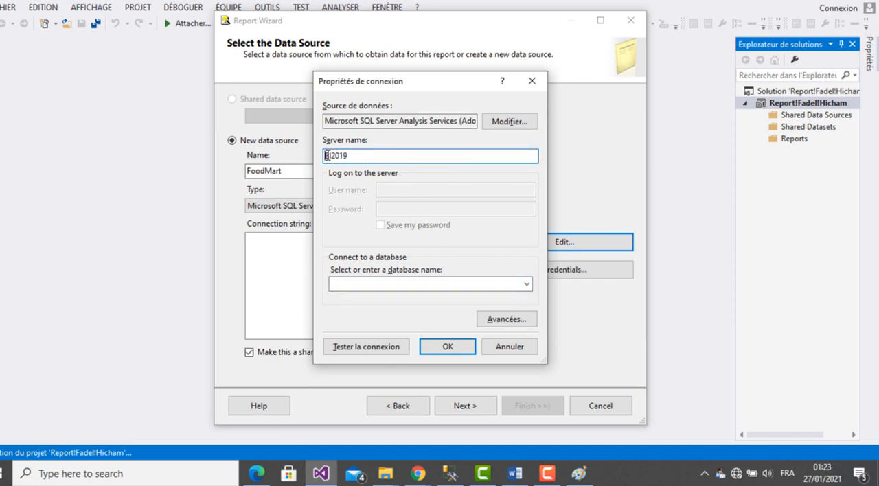
type(".")
type(".")
key("BackSpace")
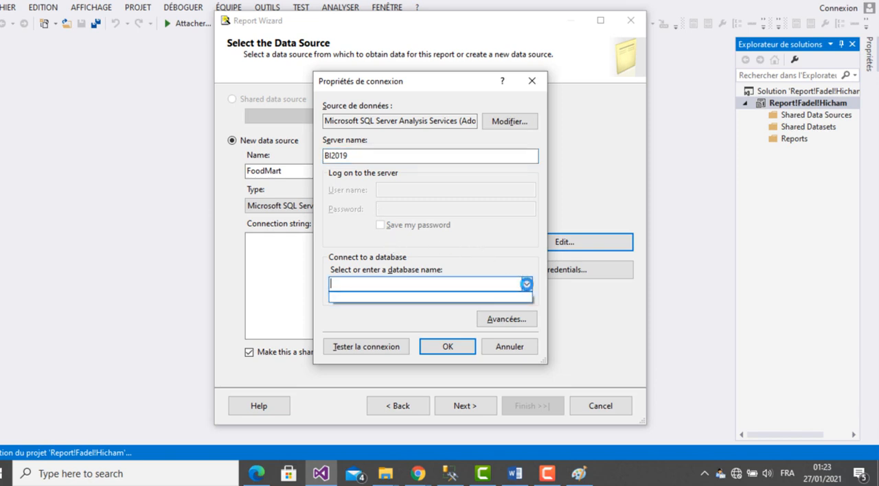
left_click_drag(349, 156, 323, 156)
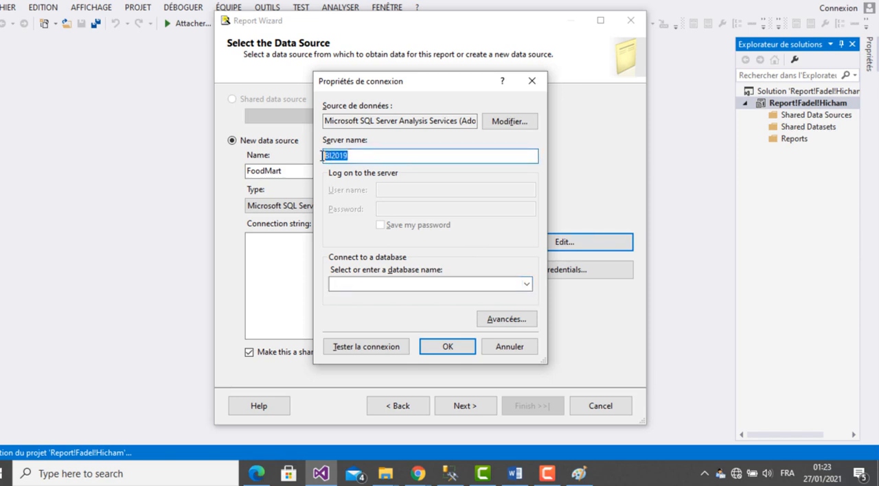
key("BackSpace")
key("BackSpace")
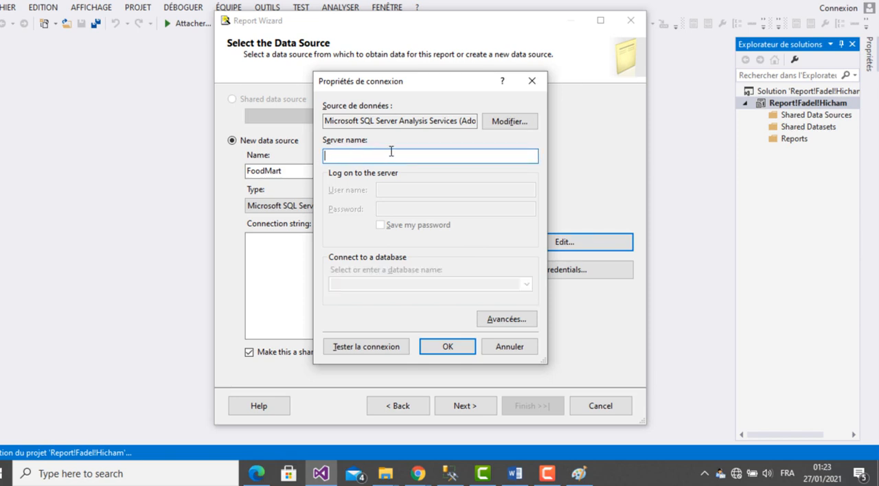
type(".")
key("BackSpace")
- Set the server name to localhost\BI2019, switching the keyboard layout to French (France) for the backslash
type("localhos")
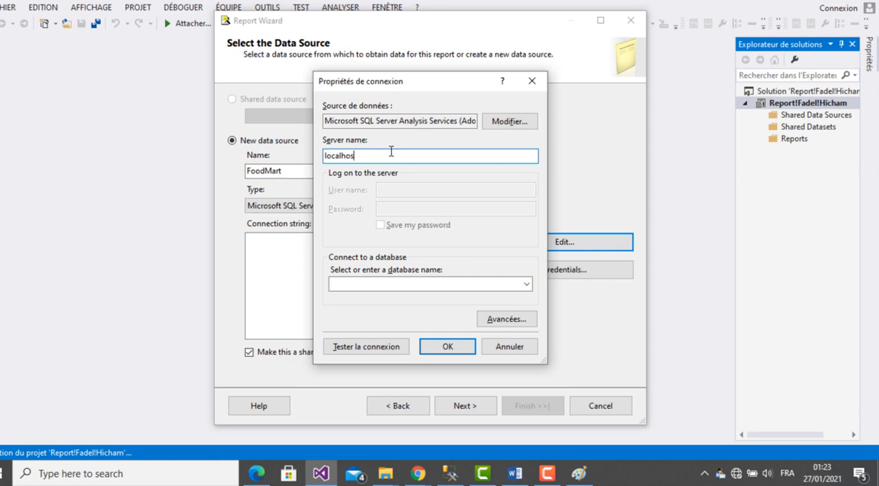
left_click(788, 475)
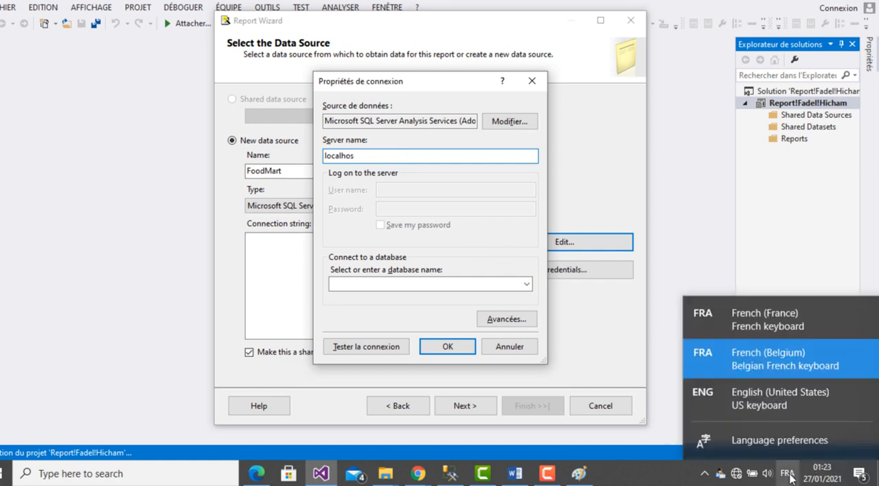
left_click(710, 319)
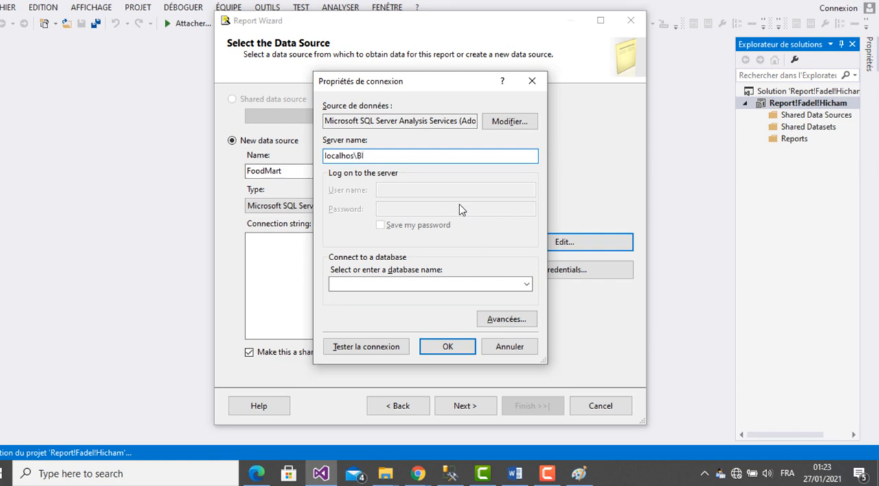
left_click(526, 283)
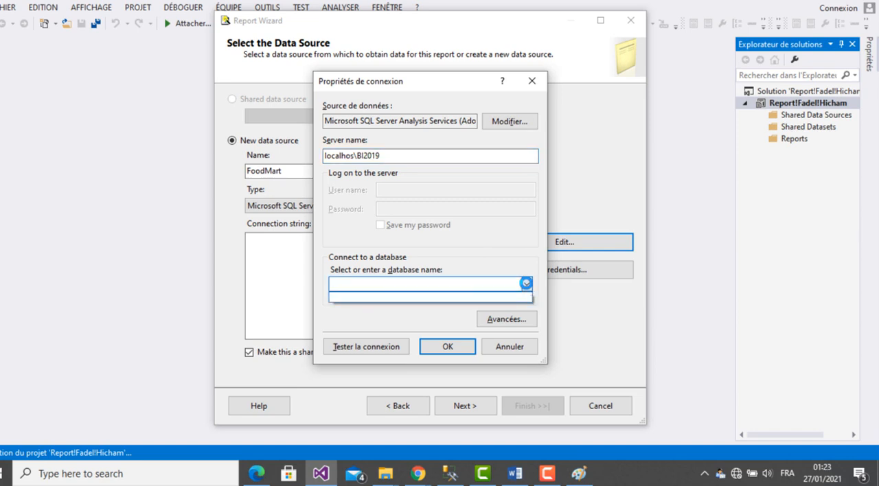
left_click(357, 156)
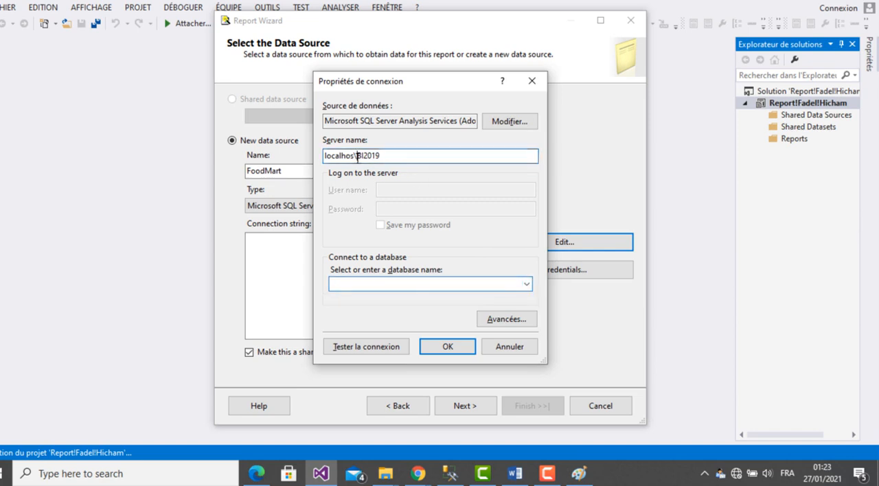
type("t")
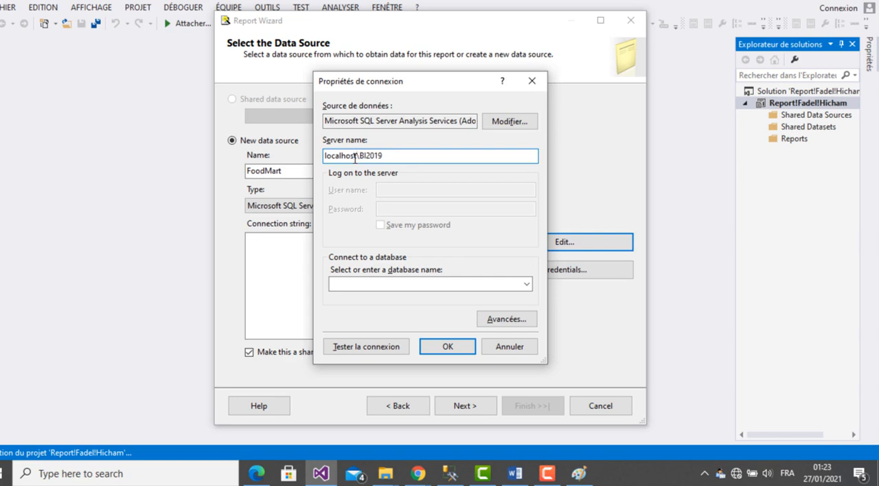
- Choose the database named after the author, test the connection and accept the connection properties
left_click(526, 284)
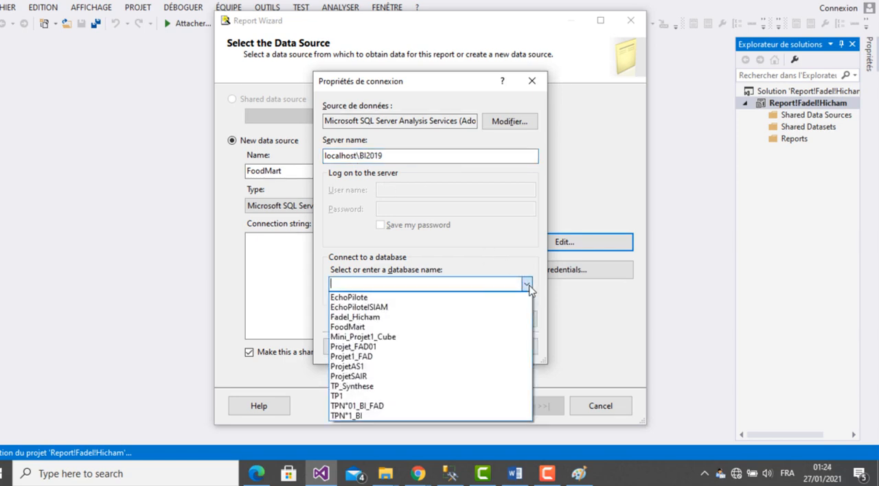
left_click(366, 318)
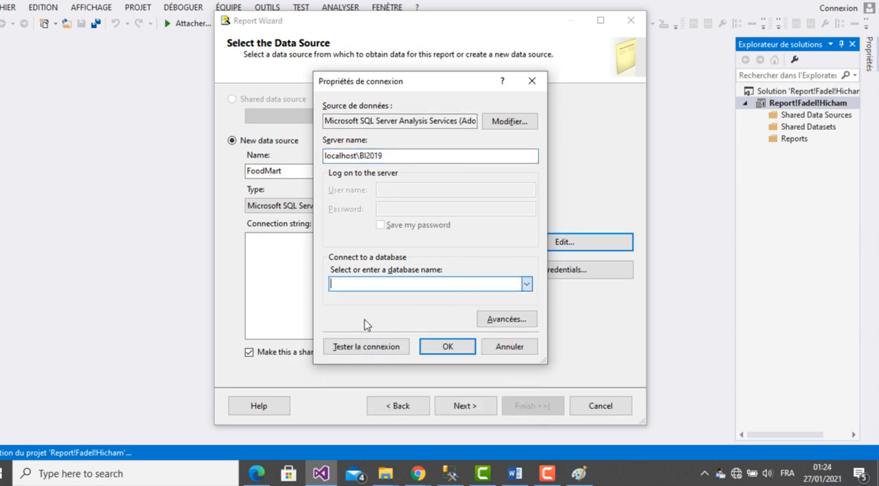
left_click(388, 347)
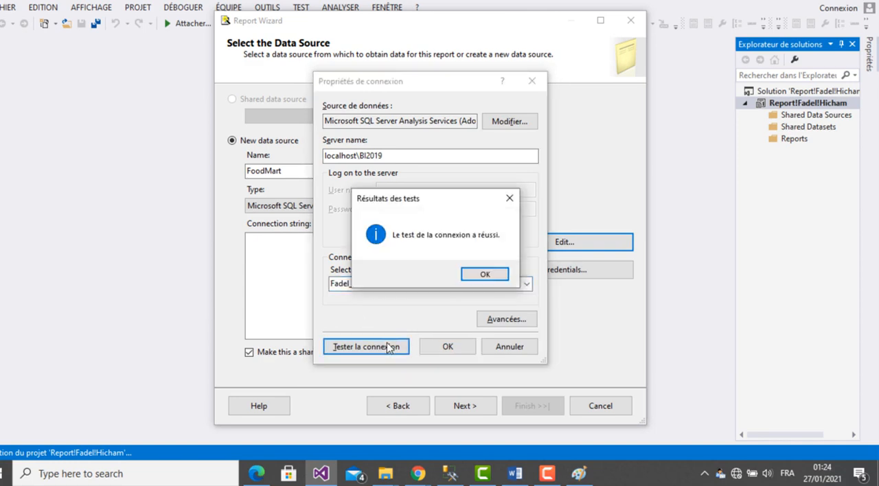
left_click(480, 275)
left_click(456, 345)
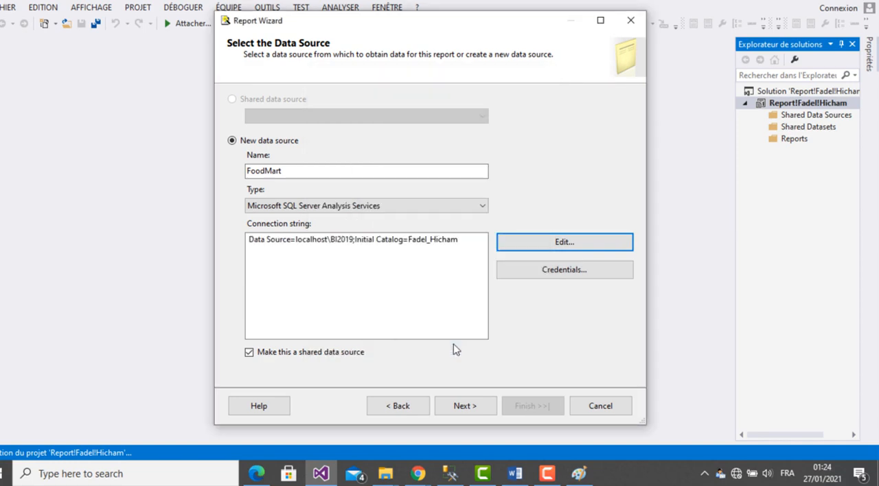
- Open the wizard's query builder and add the Benifice and Store Cost measures from Sales Fact 1998 to the query
left_click(465, 406)
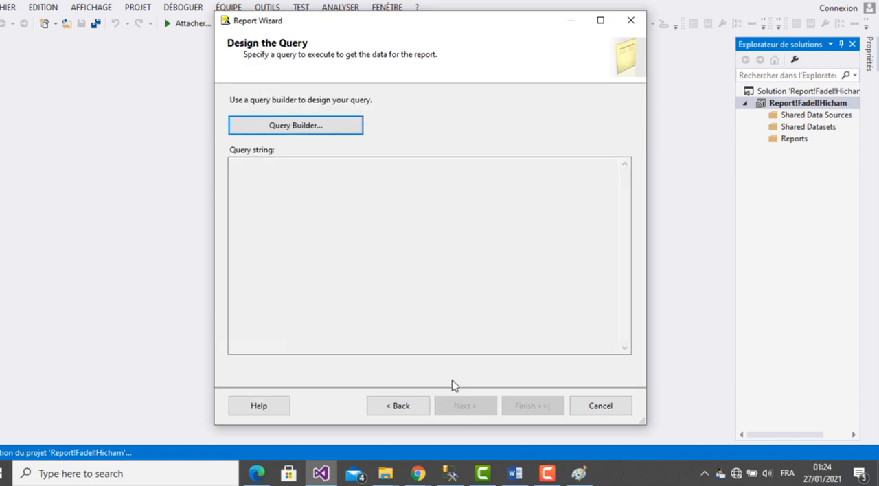
left_click(300, 126)
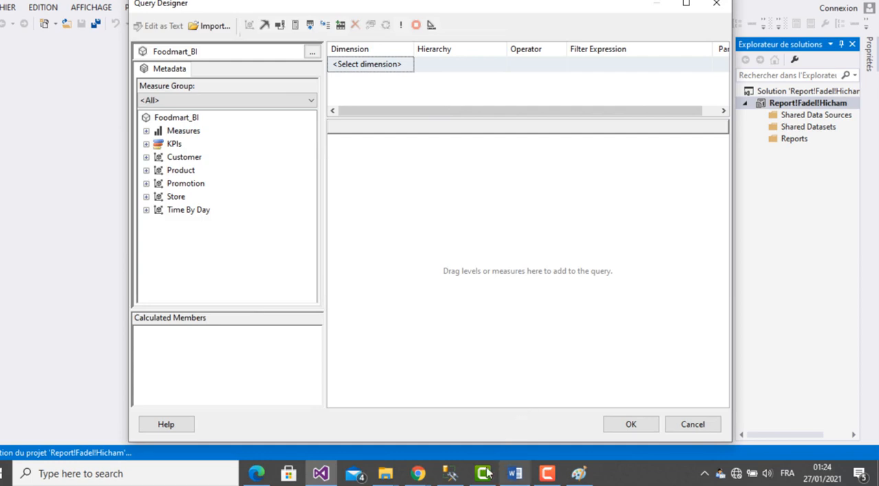
left_click(257, 474)
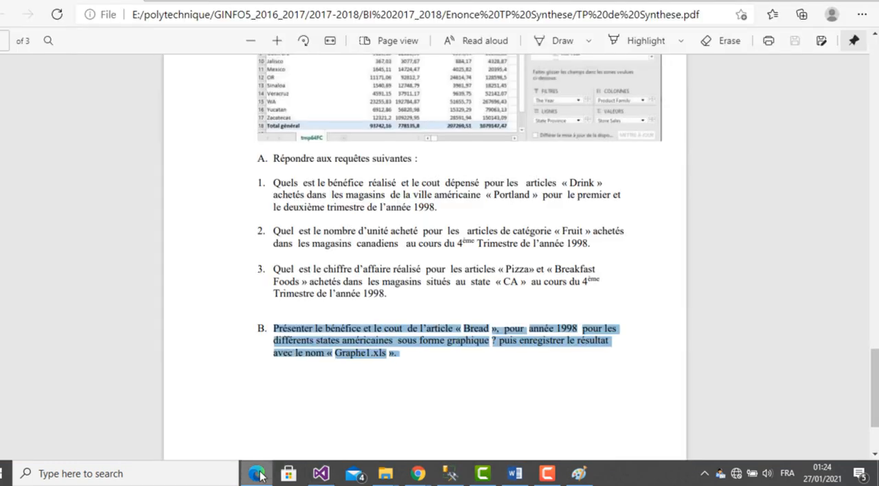
left_click(256, 474)
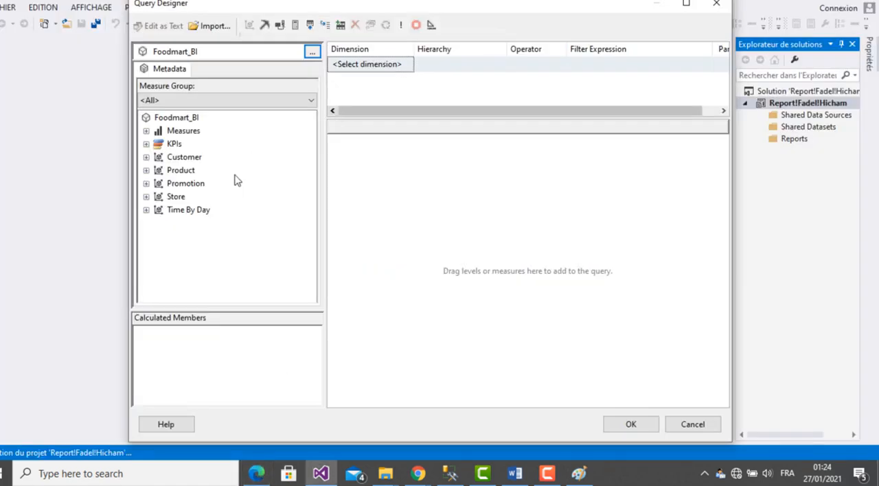
left_click(146, 131)
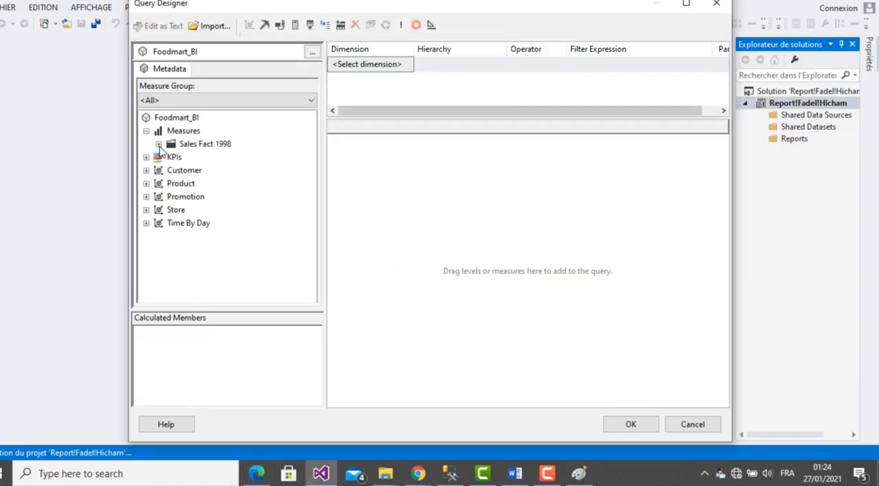
left_click(158, 145)
left_click_drag(205, 158, 435, 165)
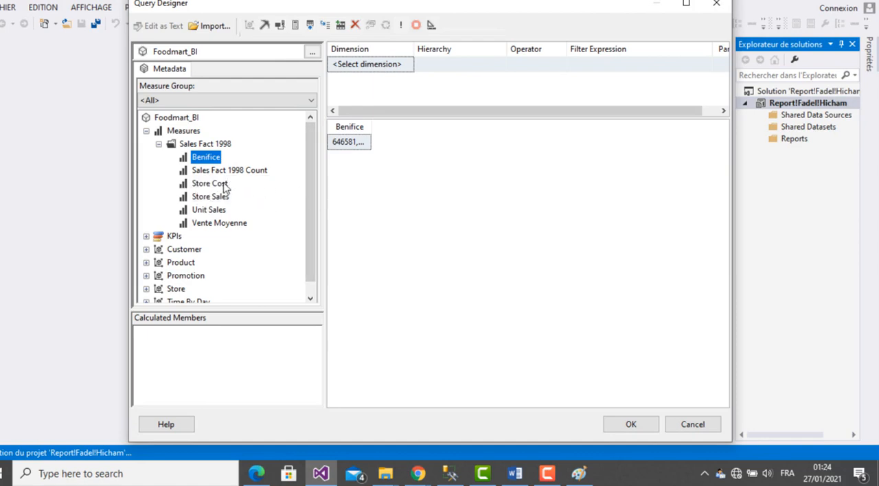
left_click_drag(224, 187, 413, 146)
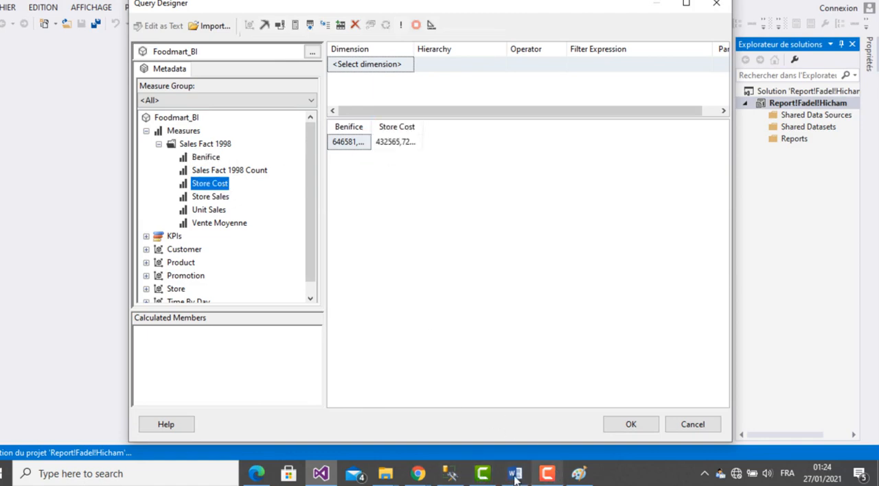
- Add the Store State attribute of the Store dimension to the query, before the two measures
left_click(258, 474)
left_click(257, 474)
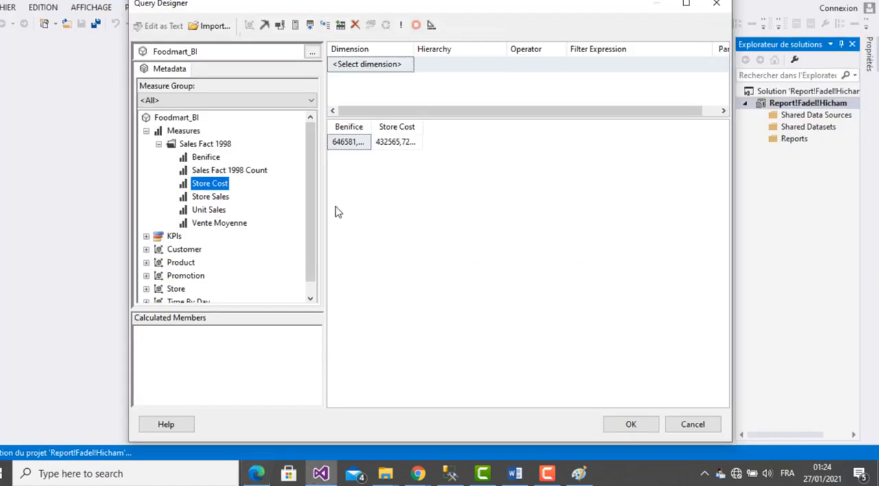
left_click(147, 131)
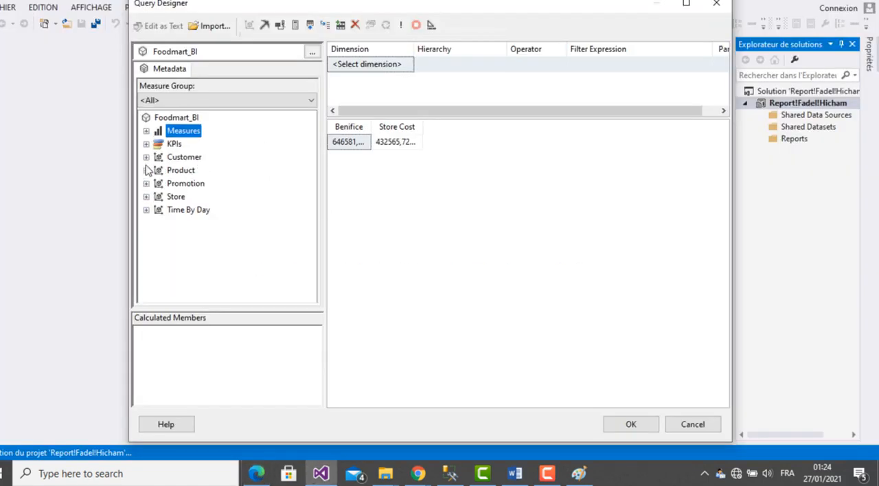
left_click(147, 197)
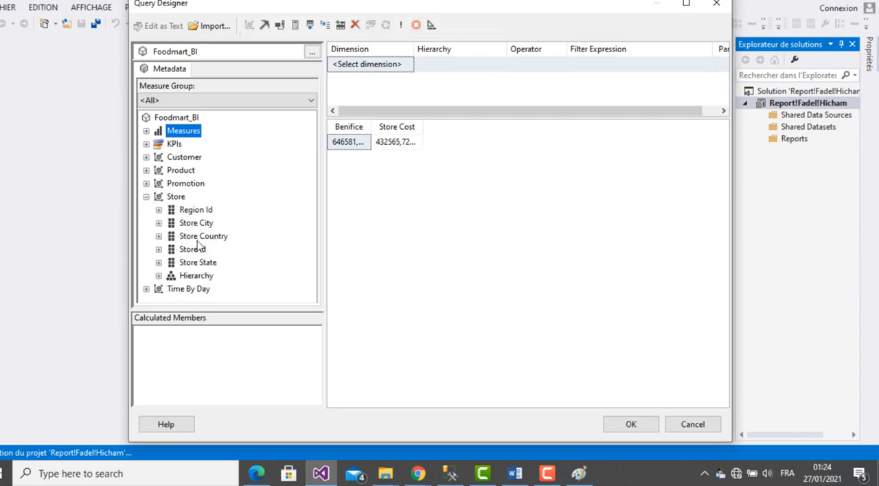
left_click_drag(211, 266, 338, 151)
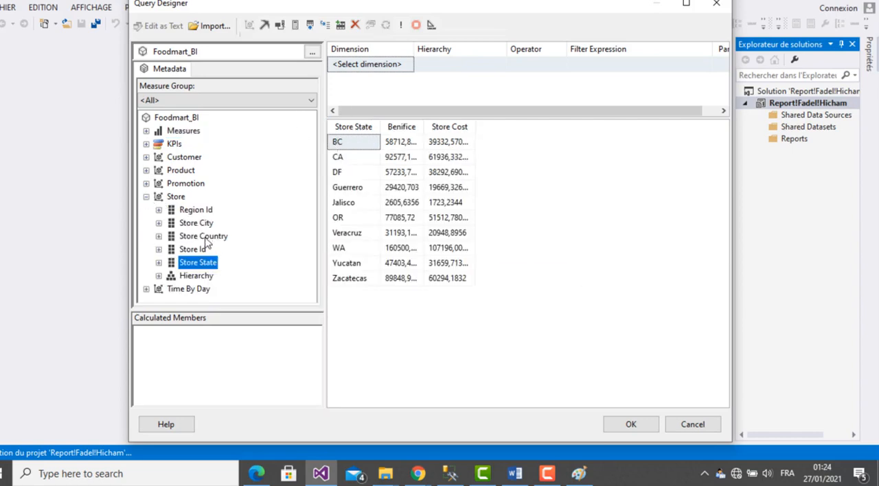
- Add a Store Country filter with the operator Equal and the value All, and make it a parameter
left_click_drag(204, 236, 369, 67)
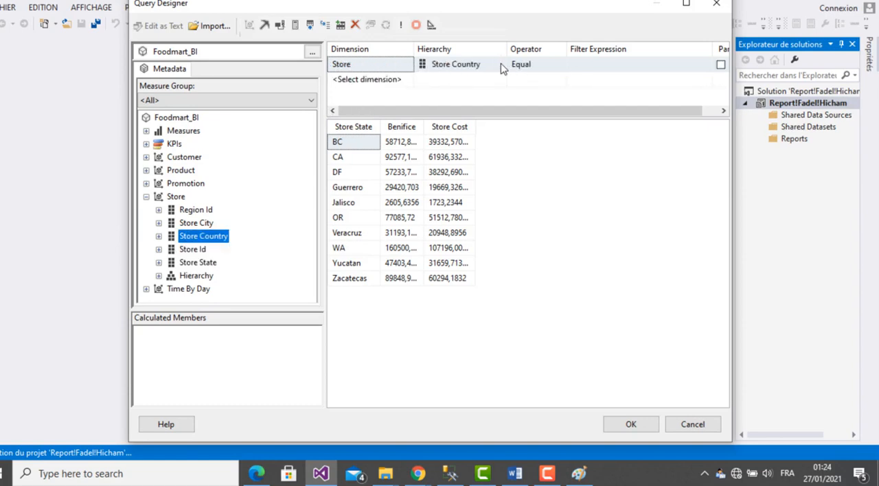
left_click(588, 71)
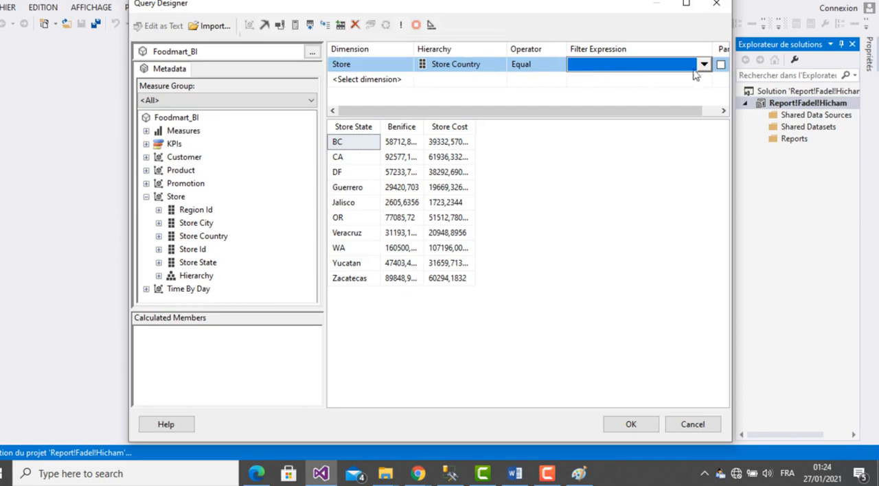
left_click(704, 66)
left_click(599, 91)
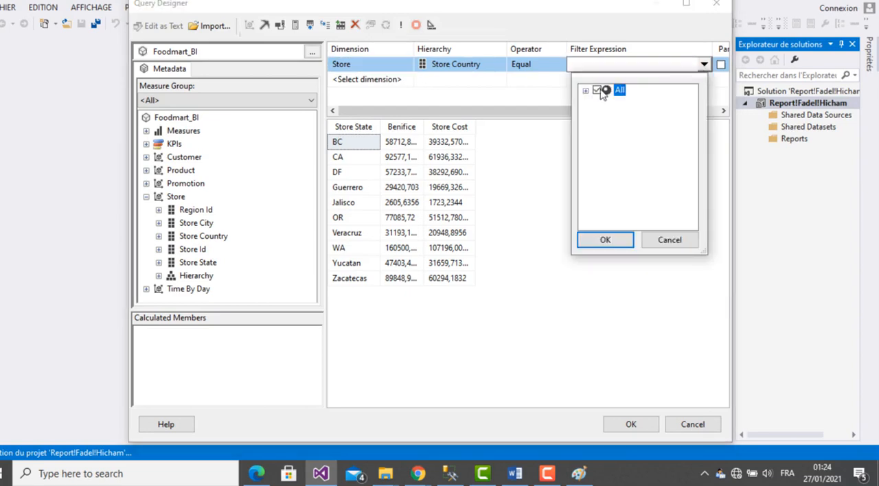
left_click(607, 239)
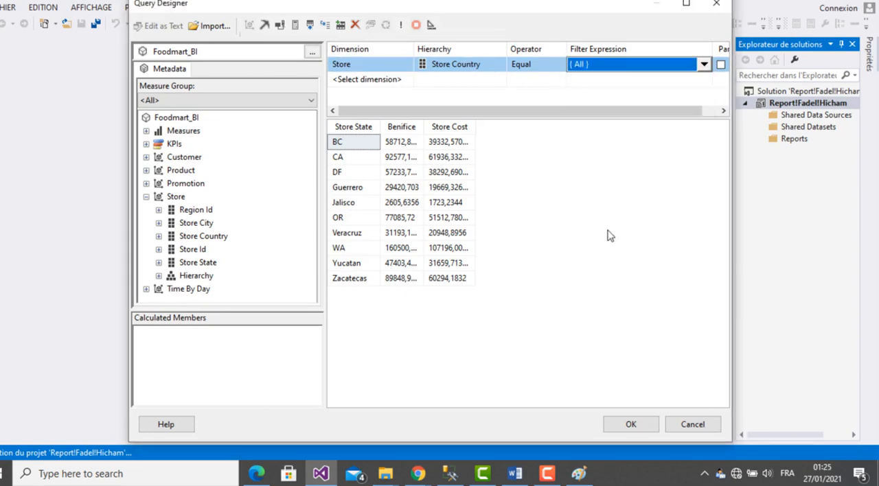
left_click(720, 65)
left_click_drag(735, 71, 816, 71)
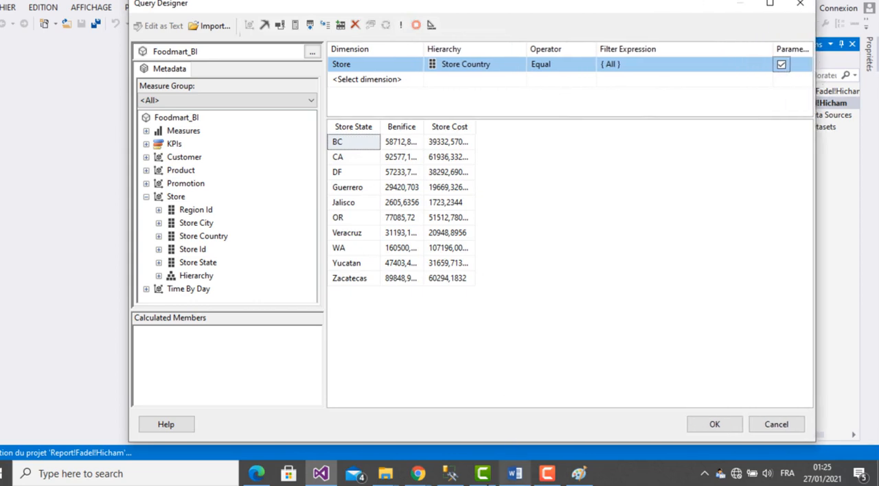
- Switch to Edge to reread question B in TP de Synthese.pdf, and return to the query designer in Visual Studio
left_click(316, 471)
left_click(257, 474)
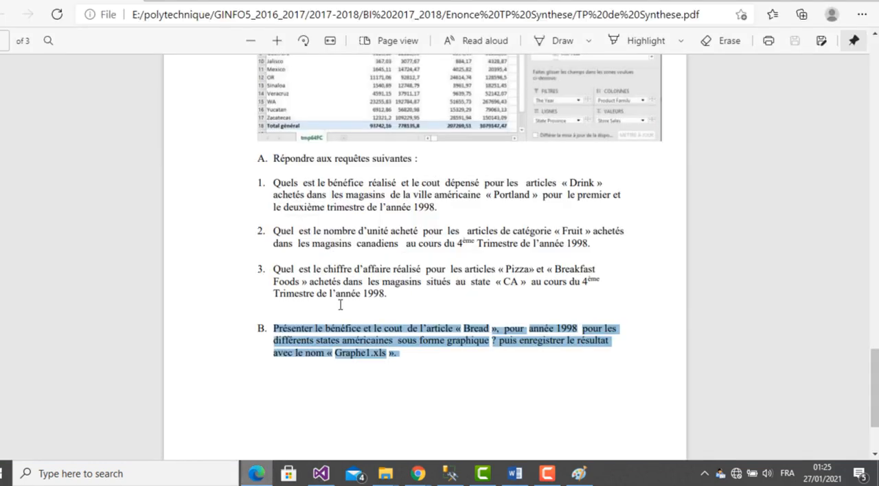
left_click(466, 369)
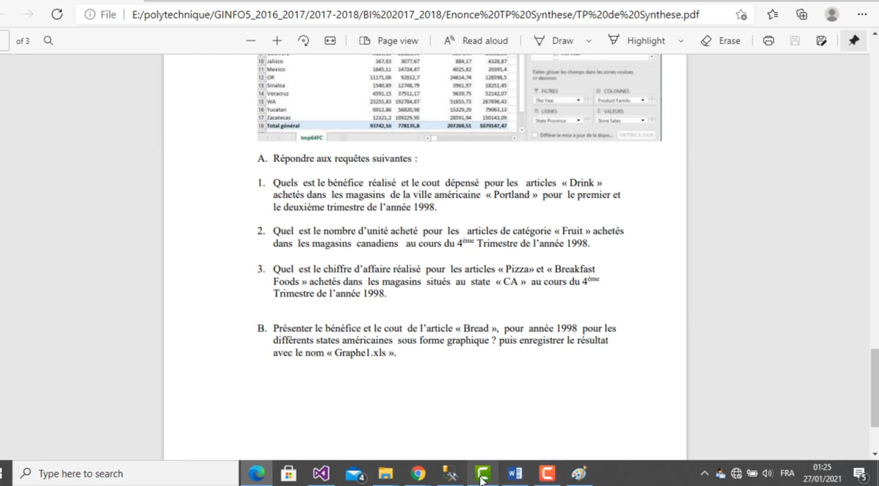
left_click(320, 474)
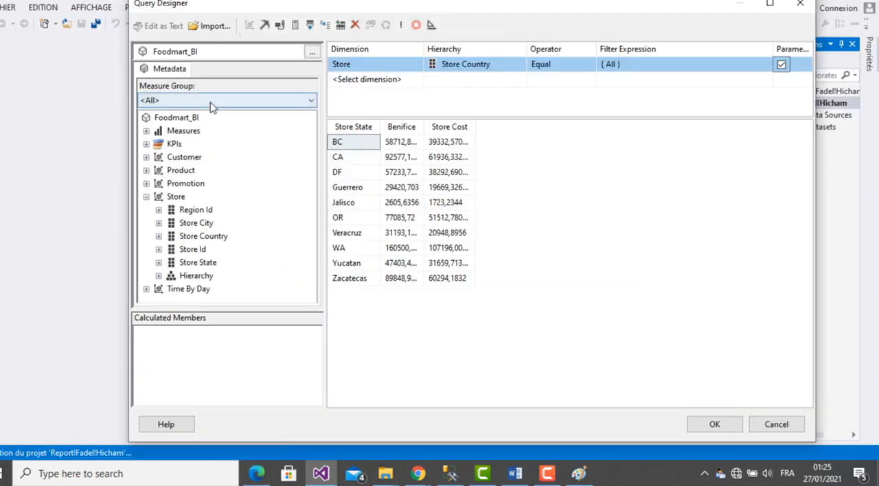
- Add a filter on The Year of the Time By Day dimension with operator Equal and value All, and make it a parameter
left_click(406, 80)
left_click(418, 80)
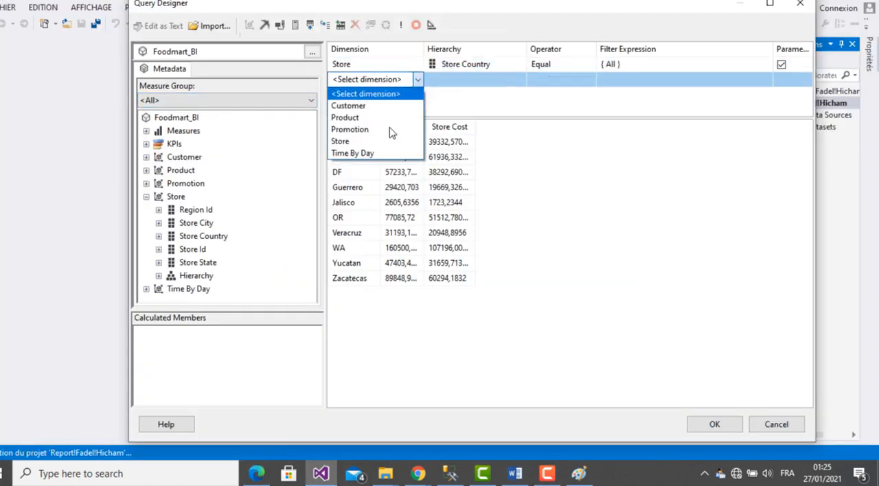
left_click(383, 153)
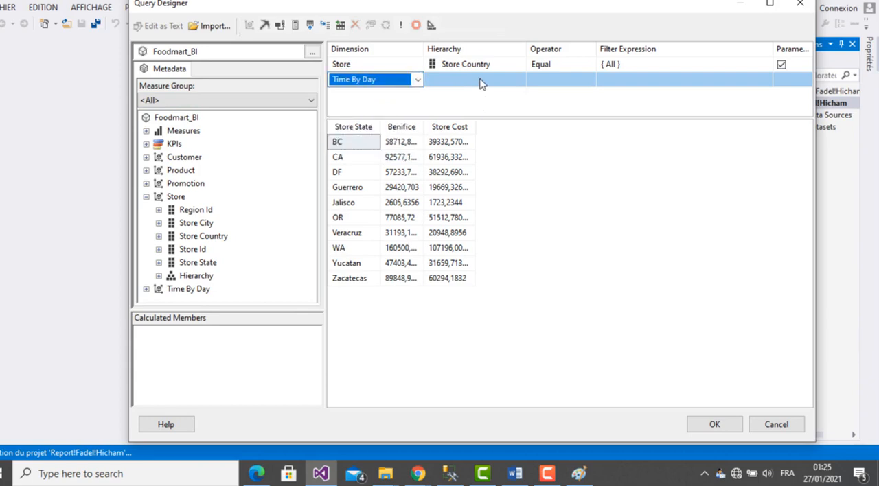
left_click(481, 79)
left_click(520, 79)
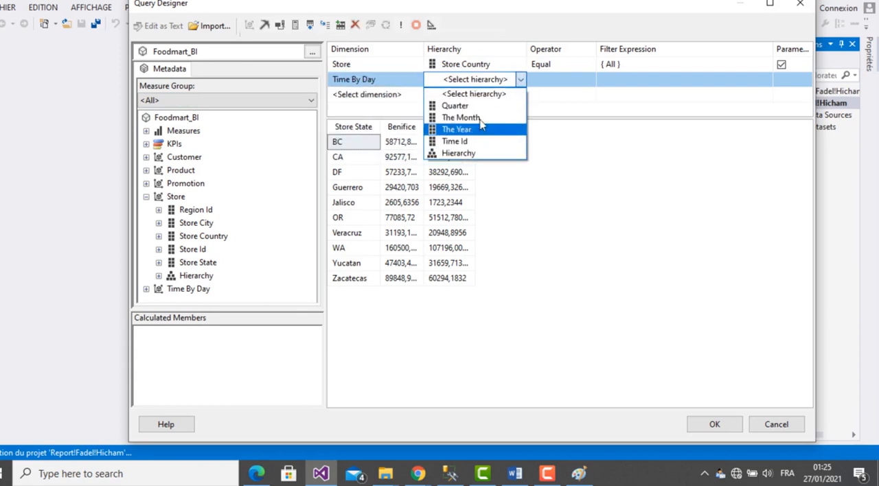
left_click(477, 130)
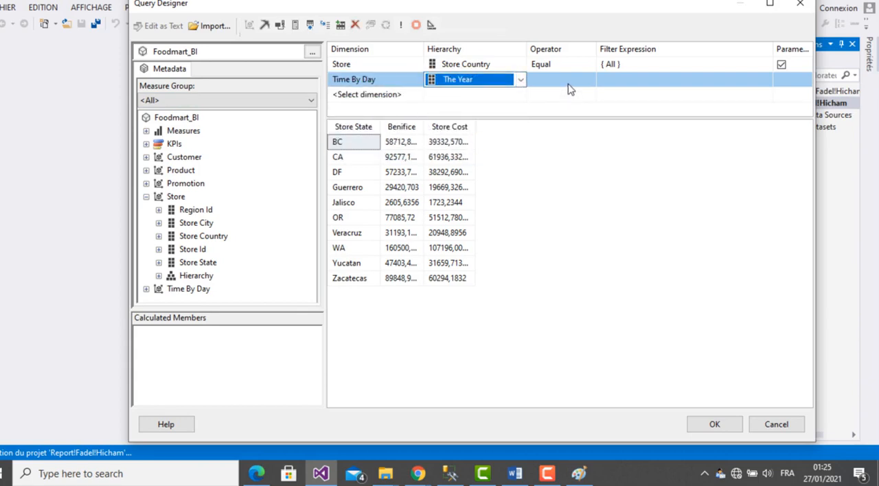
left_click(569, 90)
left_click(635, 87)
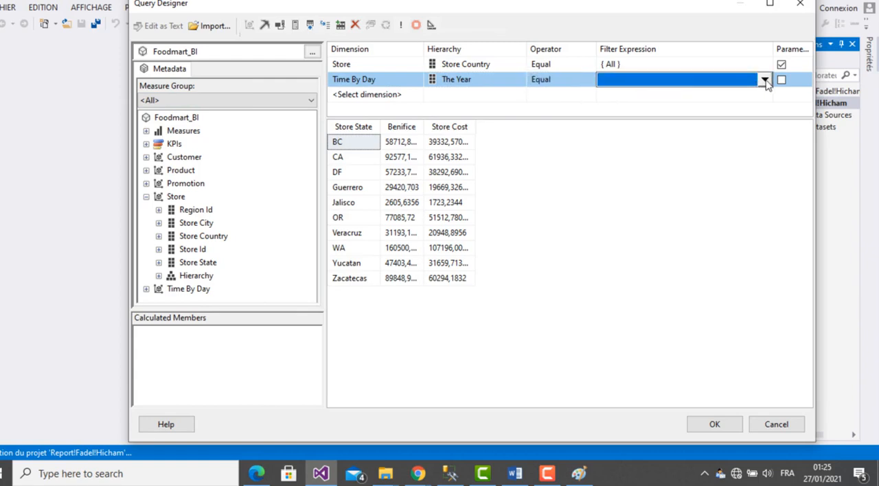
left_click(764, 80)
left_click(631, 107)
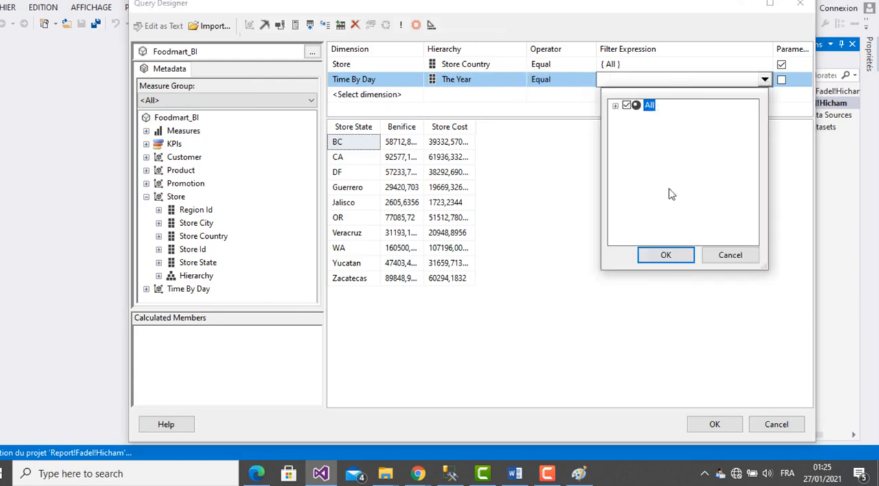
left_click(671, 256)
left_click(781, 80)
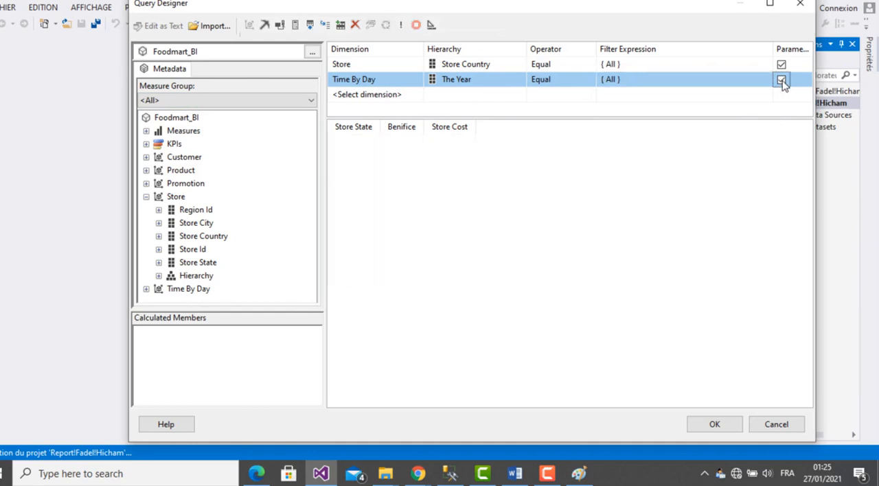
- Switch to Edge to check question B in TP de Synthese.pdf again, and go back to the query designer in Visual Studio
left_click_drag(814, 103, 822, 103)
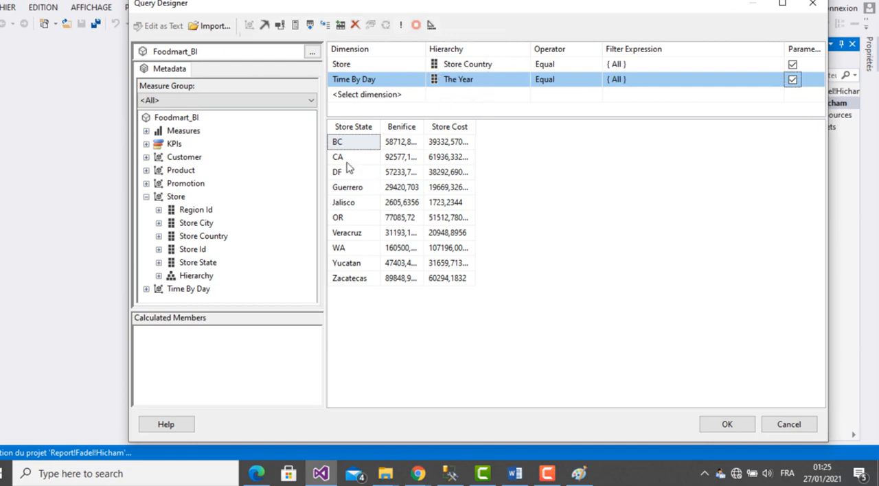
left_click_drag(380, 127, 391, 127)
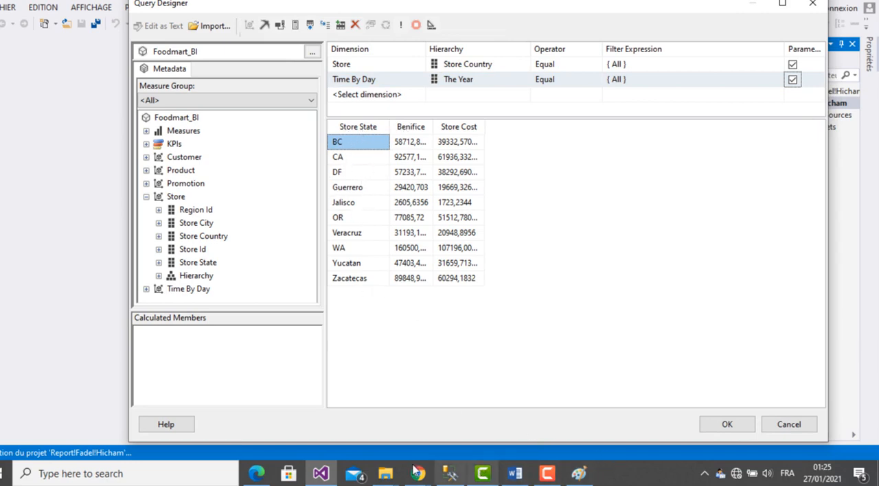
left_click(321, 474)
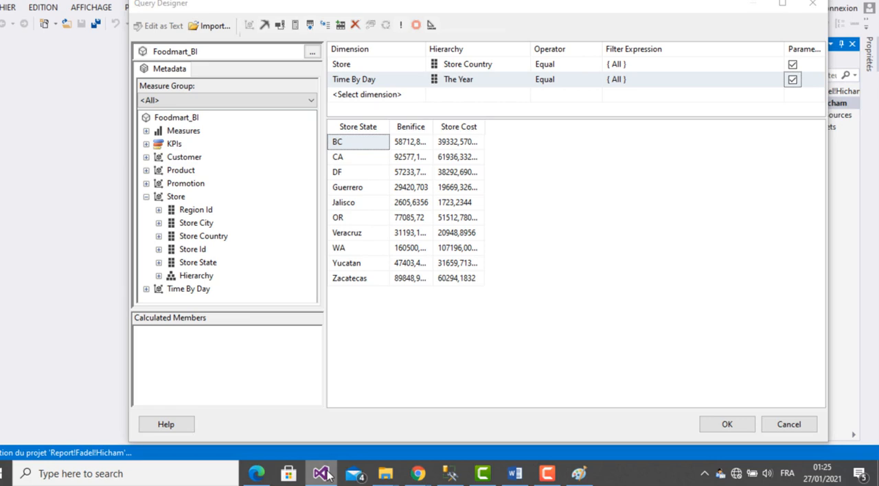
left_click(256, 474)
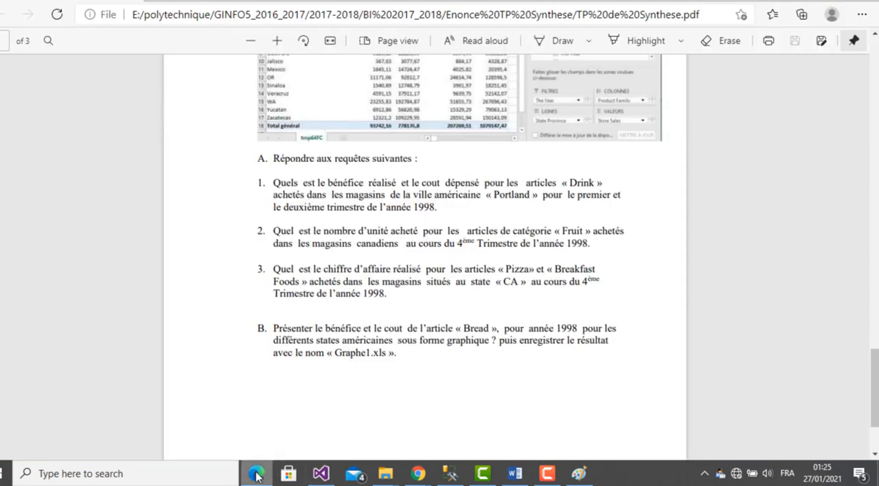
left_click(256, 474)
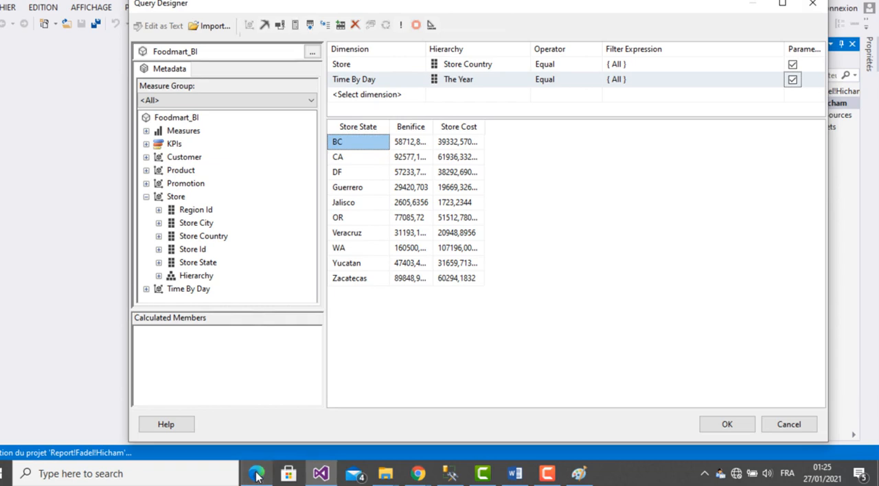
- Add a filter on Product Category of the Product dimension with operator Equal and value All, and make it a parameter
left_click(403, 96)
left_click(420, 95)
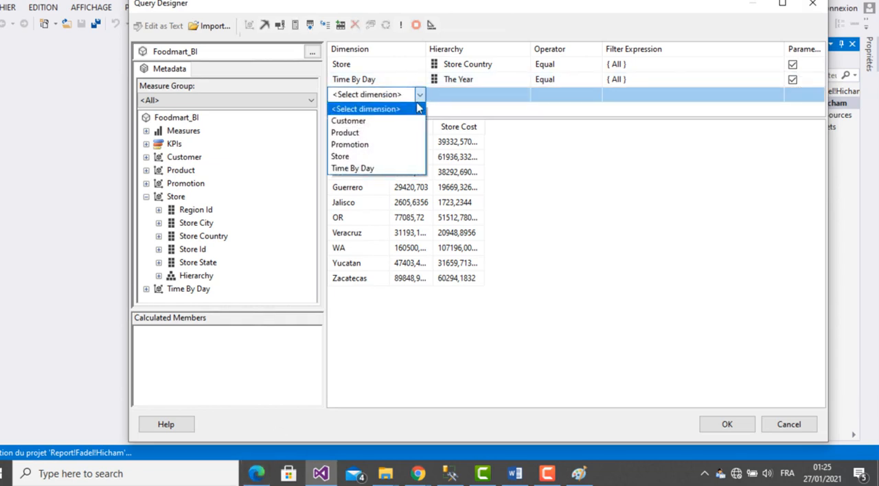
left_click(382, 136)
left_click(471, 97)
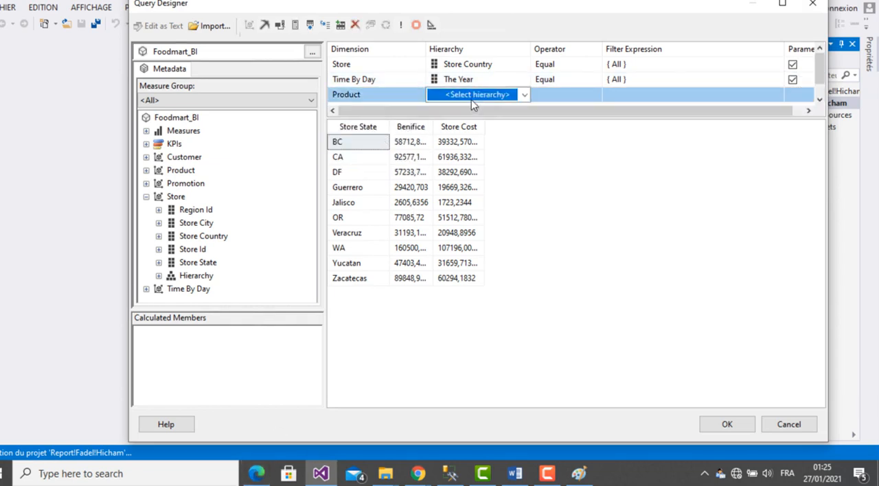
left_click(525, 96)
left_click(511, 122)
left_click(712, 101)
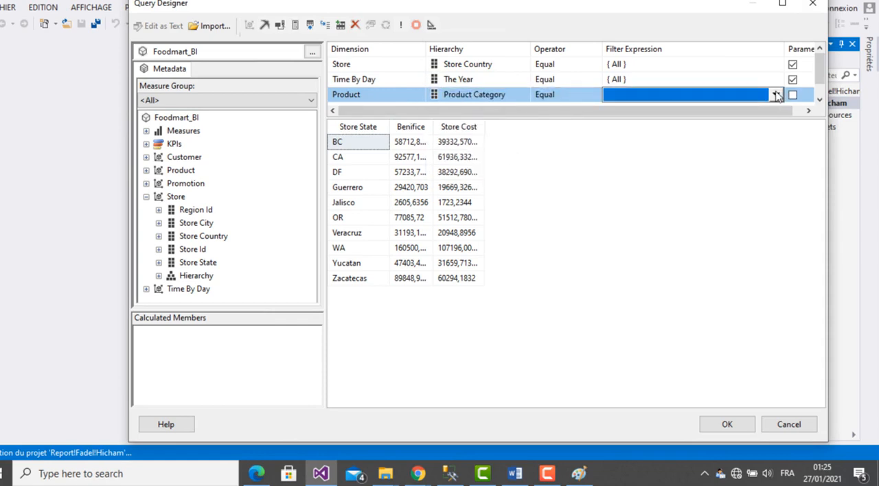
left_click(777, 95)
left_click(622, 121)
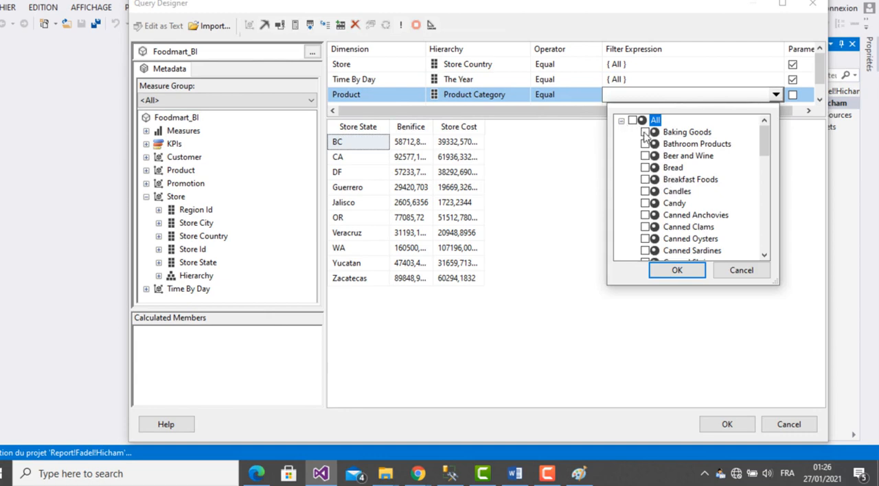
left_click(687, 272)
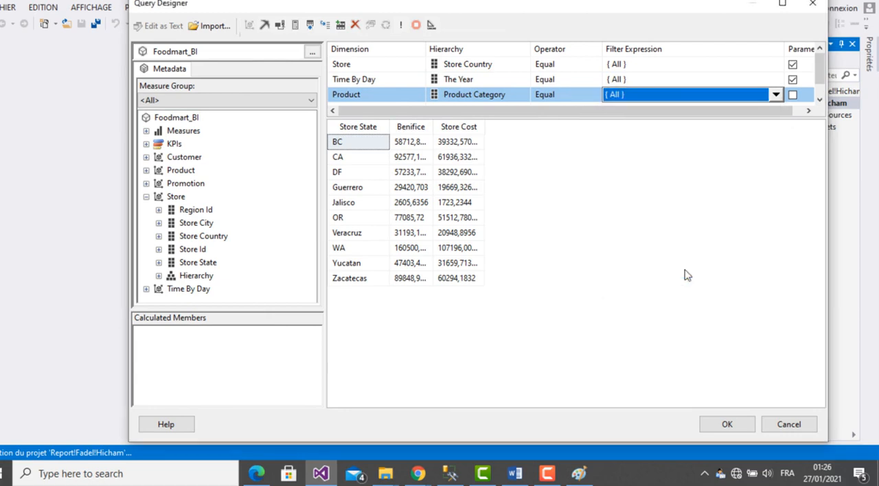
left_click(793, 95)
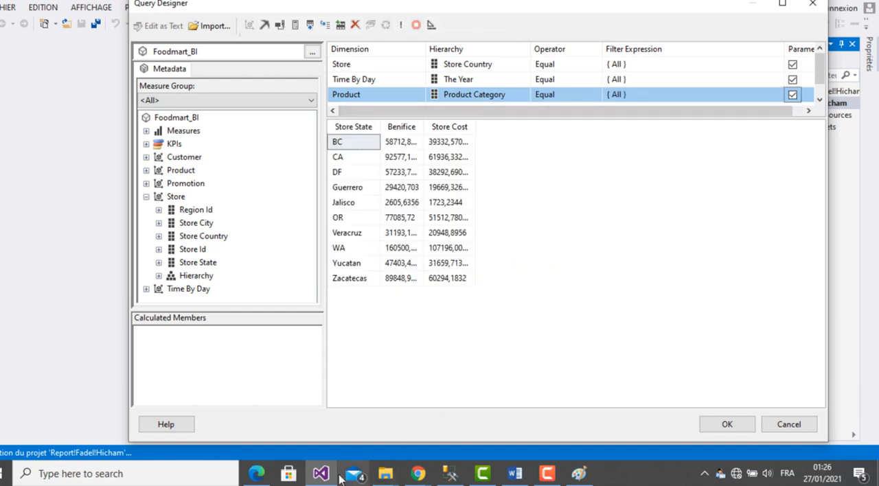
- Check question B in Edge once more, and accept the designed query in Visual Studio so it fills the wizard's query string
left_click(266, 478)
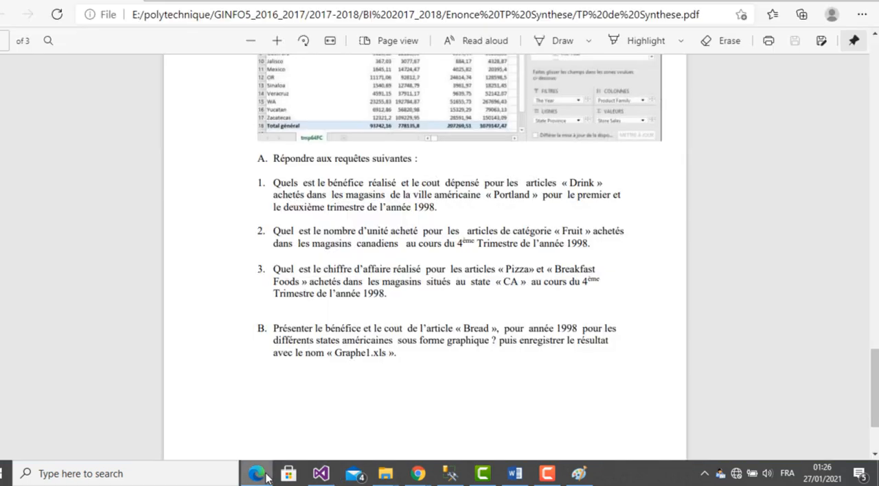
left_click(265, 478)
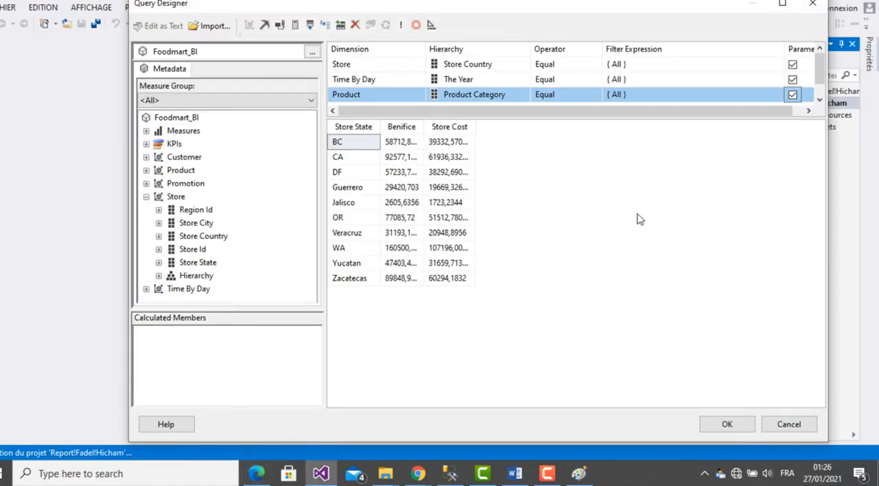
left_click(727, 425)
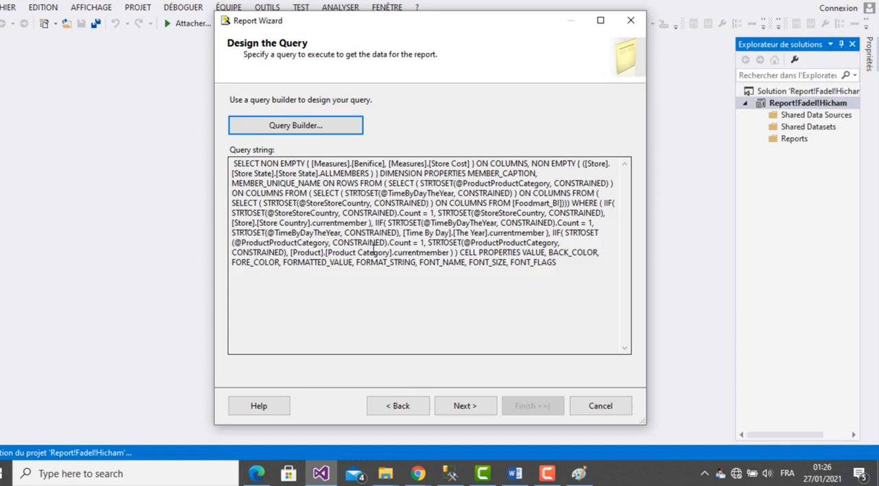
left_click(561, 265)
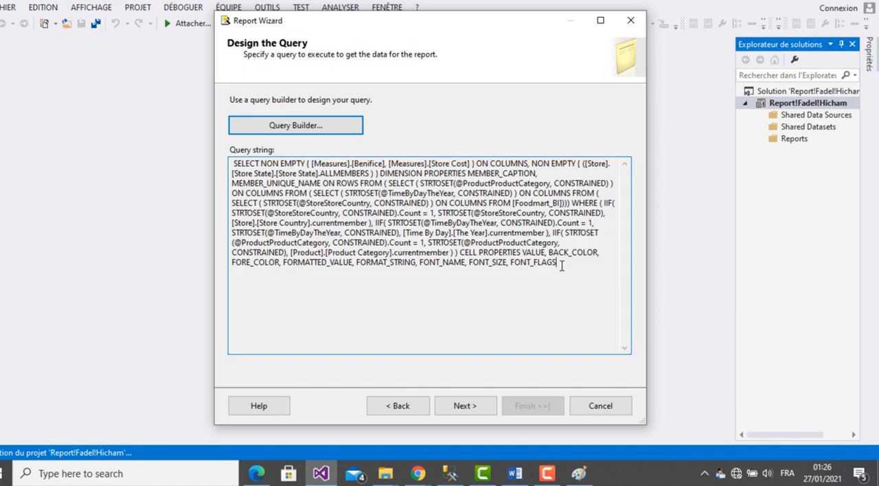
- Choose a Tabular report in the Slate style, with Store_State, Benifice and Store_Cost as detail fields
left_click(459, 406)
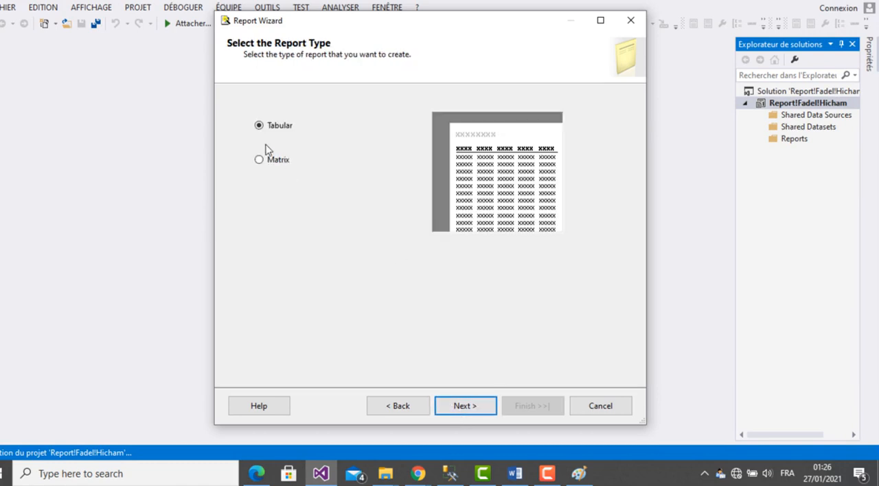
left_click(470, 408)
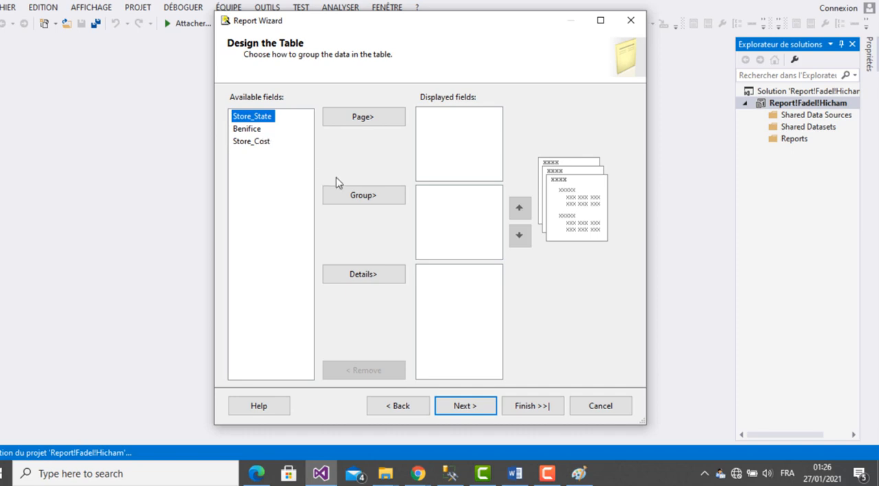
left_click(378, 274)
left_click(371, 279)
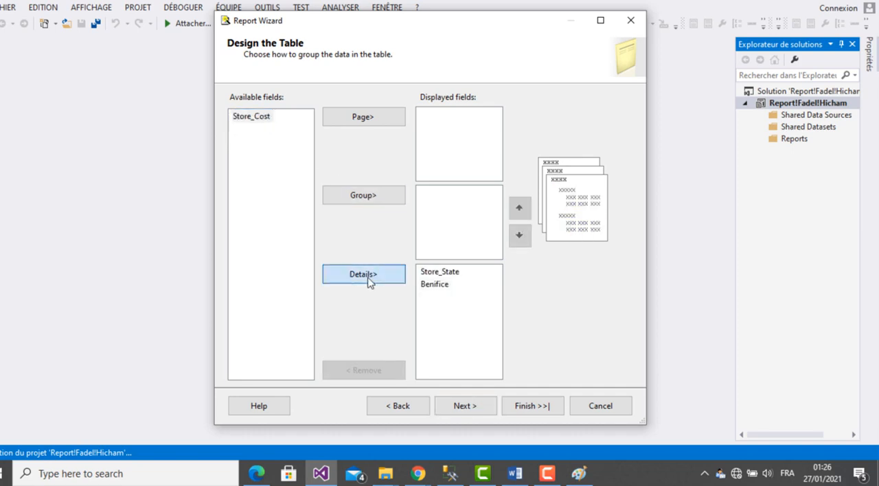
left_click(369, 280)
left_click(475, 407)
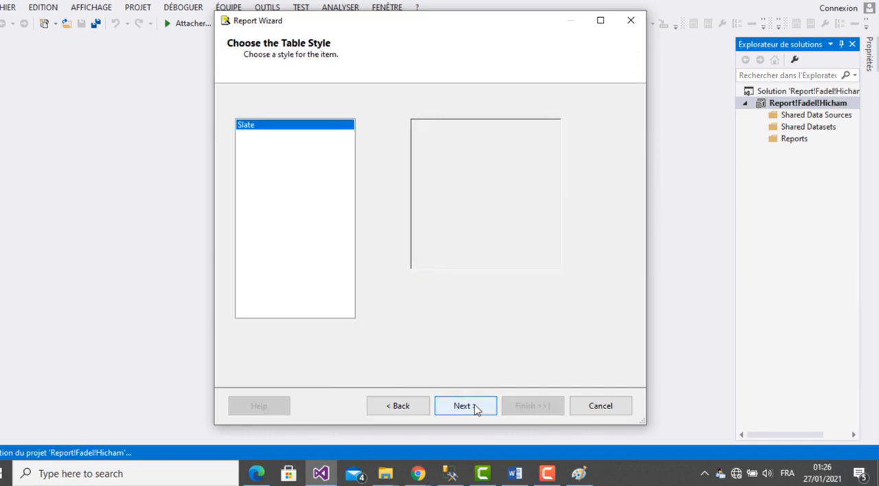
left_click(476, 407)
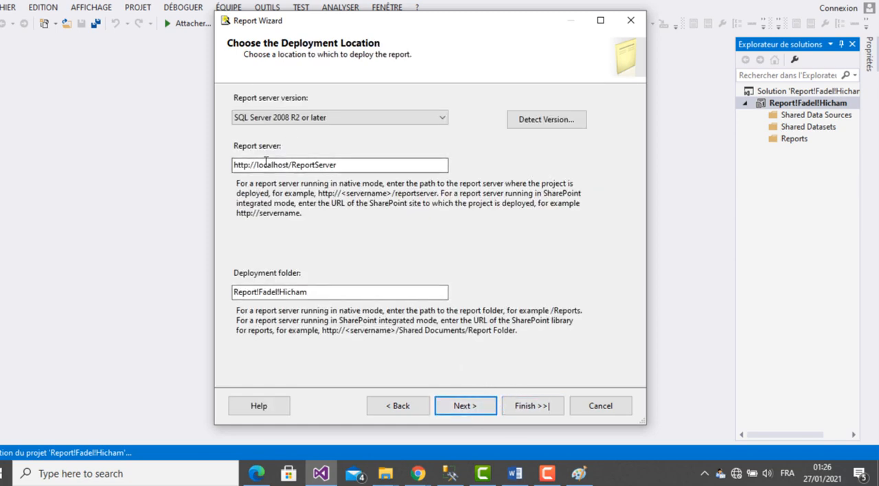
left_click(353, 168)
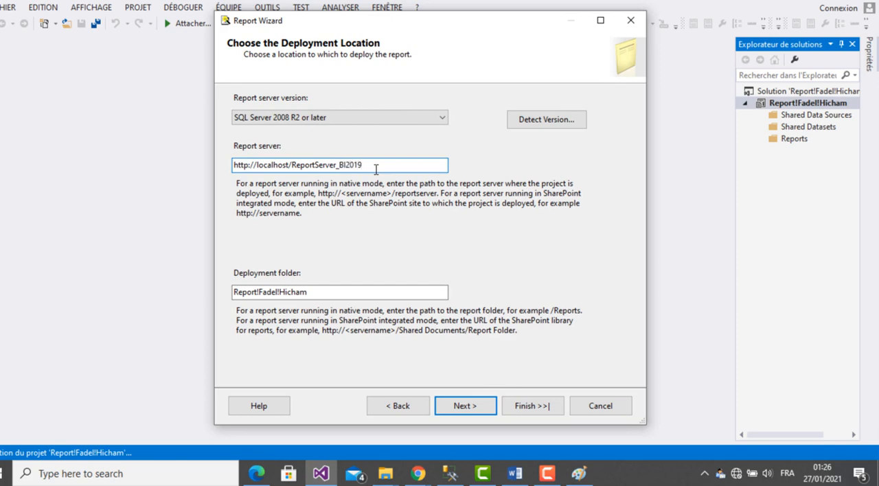
left_click_drag(338, 165, 360, 166)
left_click(367, 165)
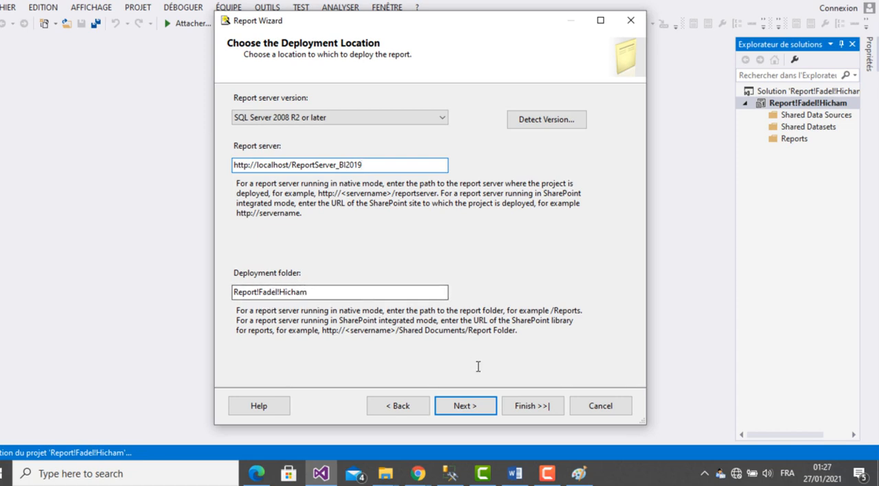
left_click(468, 408)
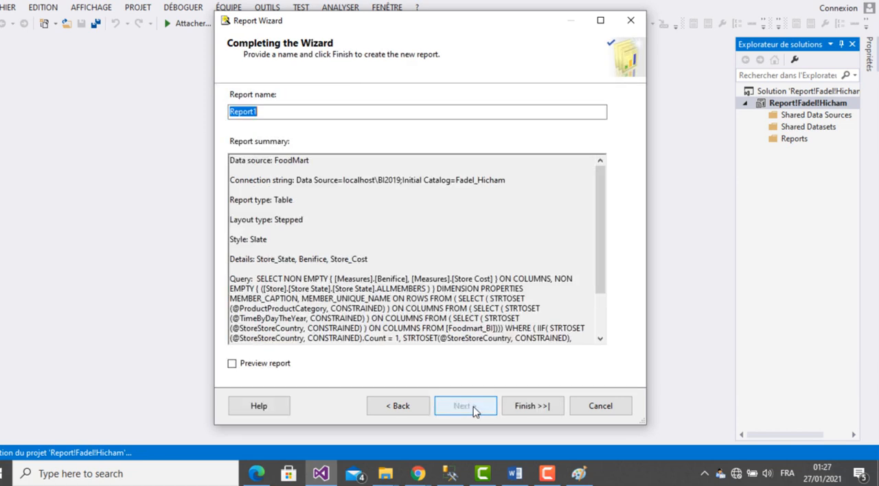
left_click(526, 408)
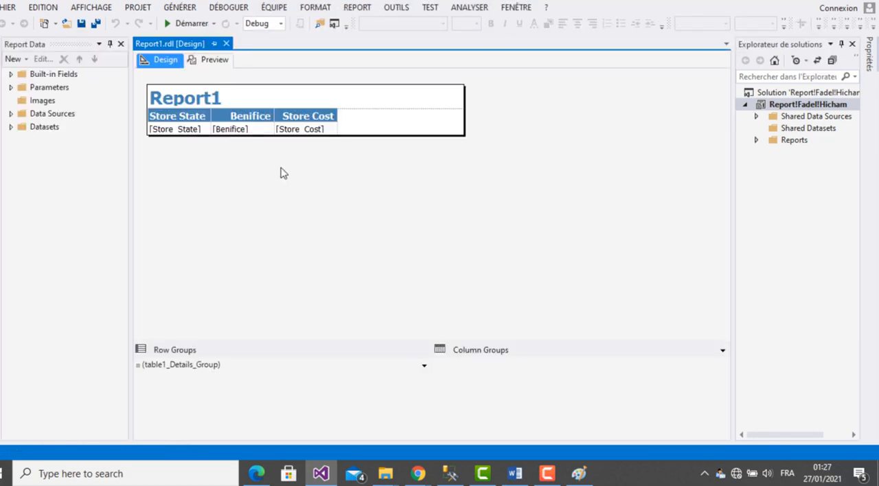
- Preview the report and set the Store Country parameter to USA only, instead of All
left_click(215, 60)
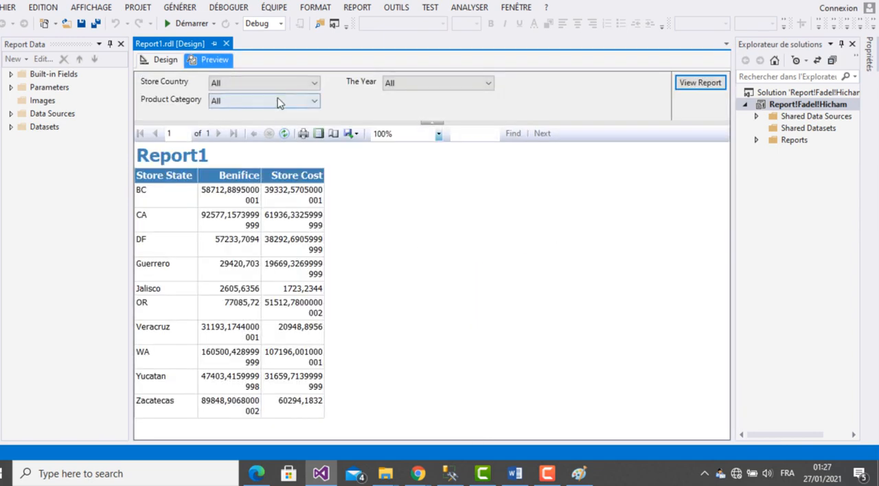
left_click(315, 84)
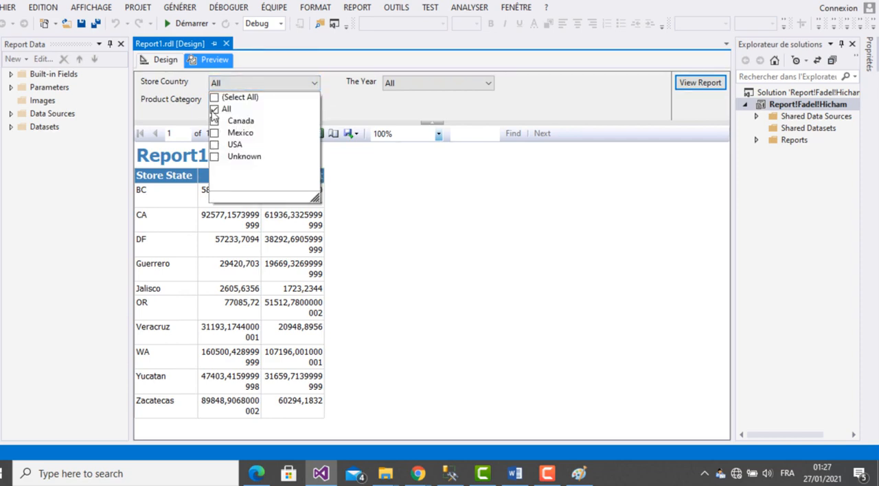
left_click(215, 111)
left_click(215, 145)
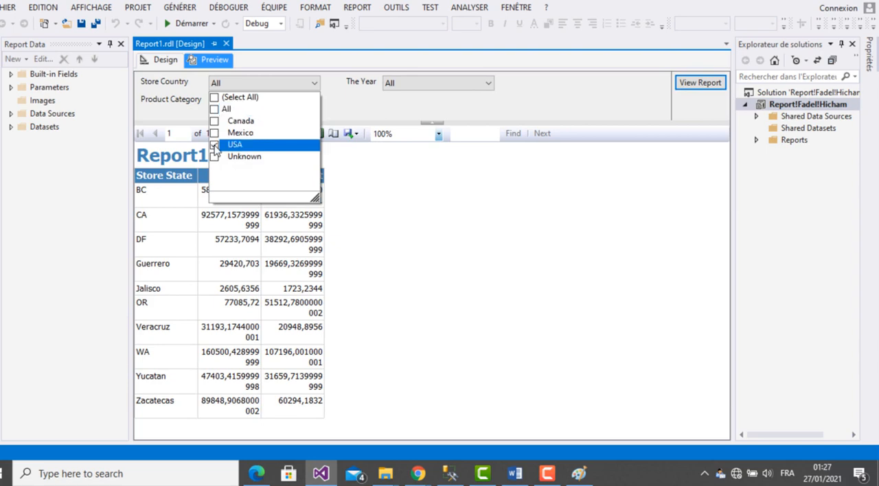
- Set The Year parameter to 1998 only, instead of All
left_click(370, 109)
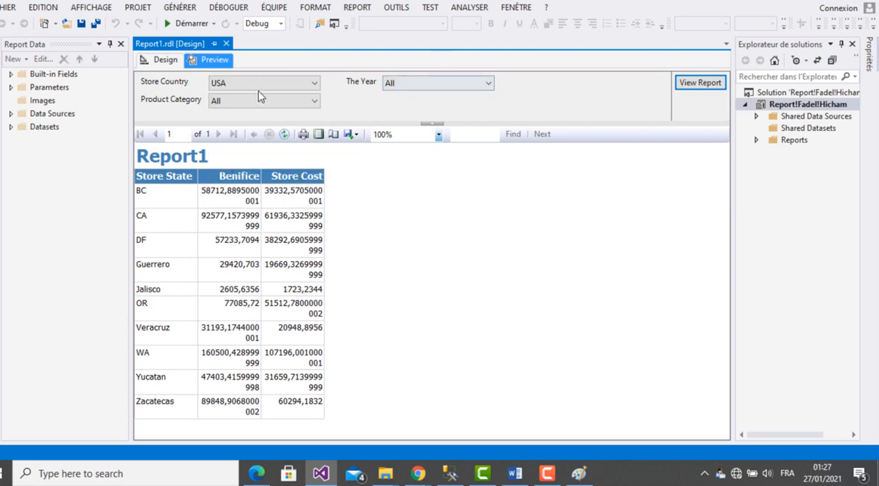
left_click(487, 84)
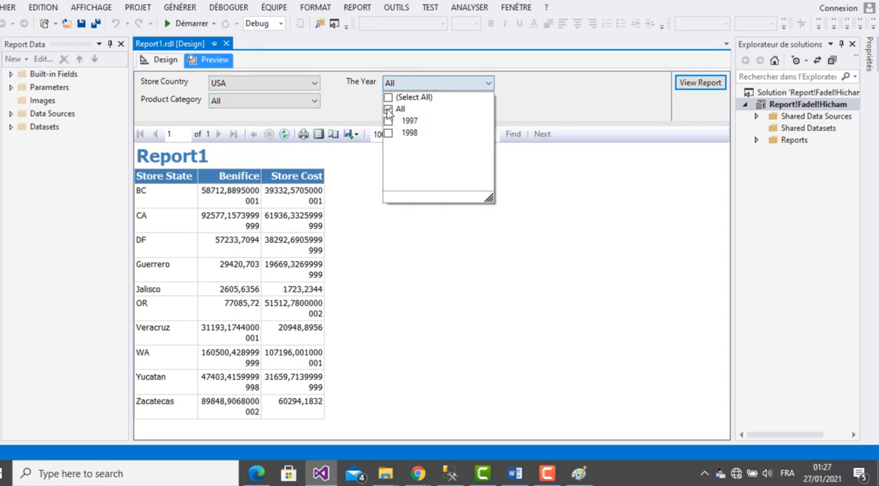
left_click(388, 111)
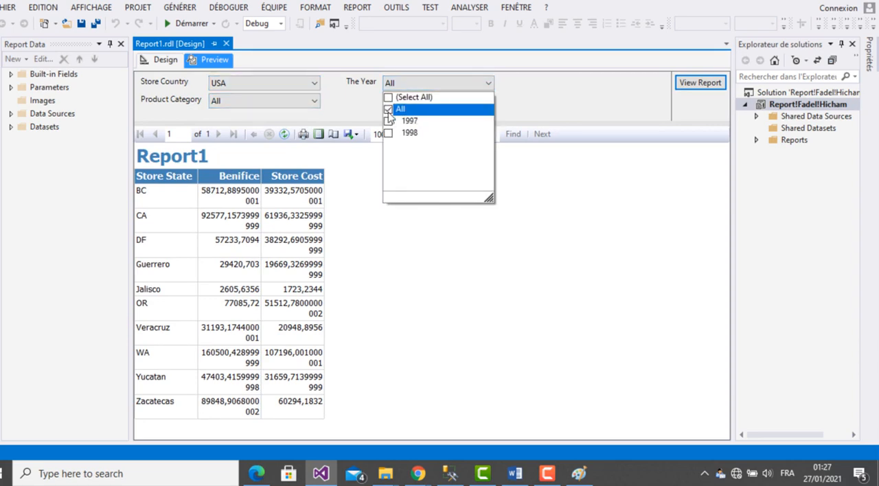
left_click(517, 106)
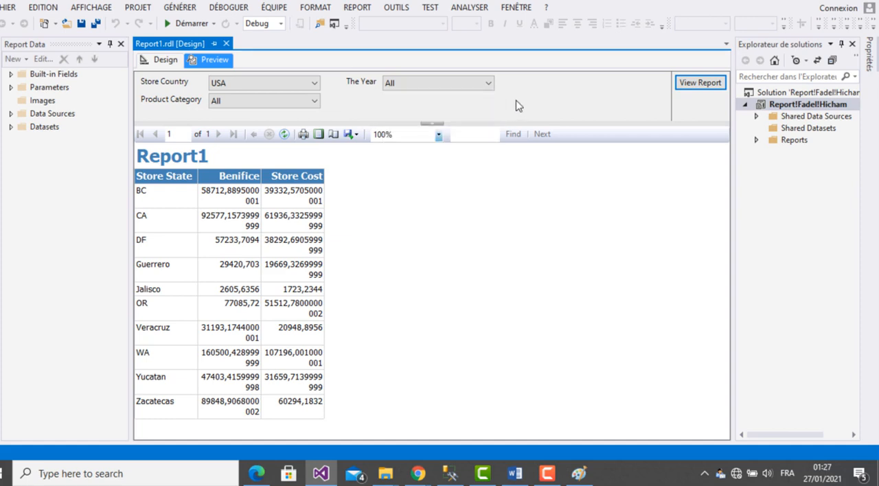
- Limit the Product Category parameter to Bread only and run the report with the chosen parameters
left_click(309, 101)
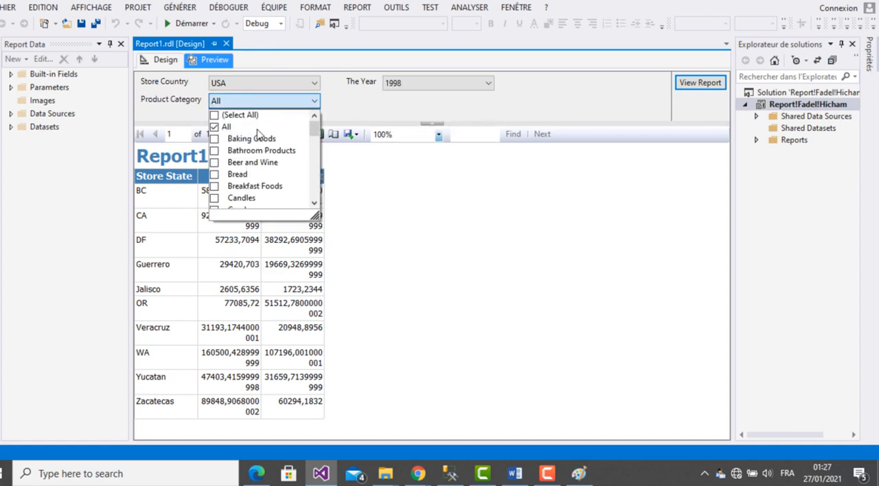
left_click(214, 127)
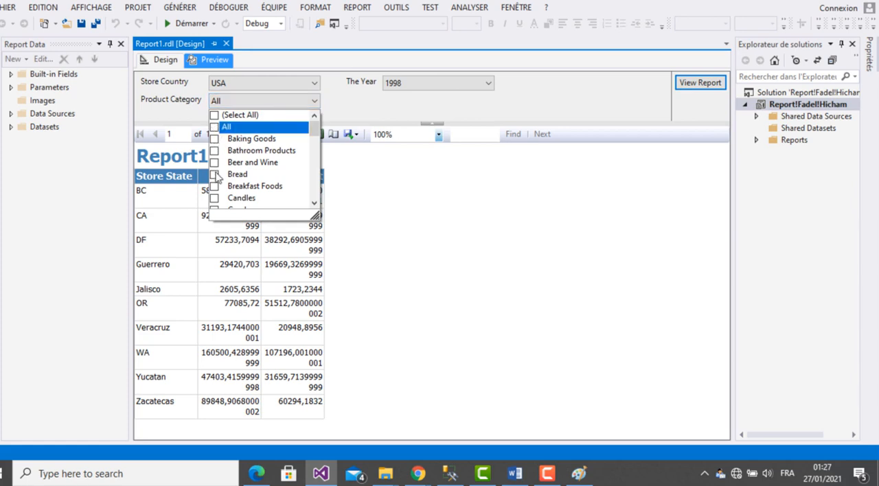
left_click(215, 175)
left_click(360, 115)
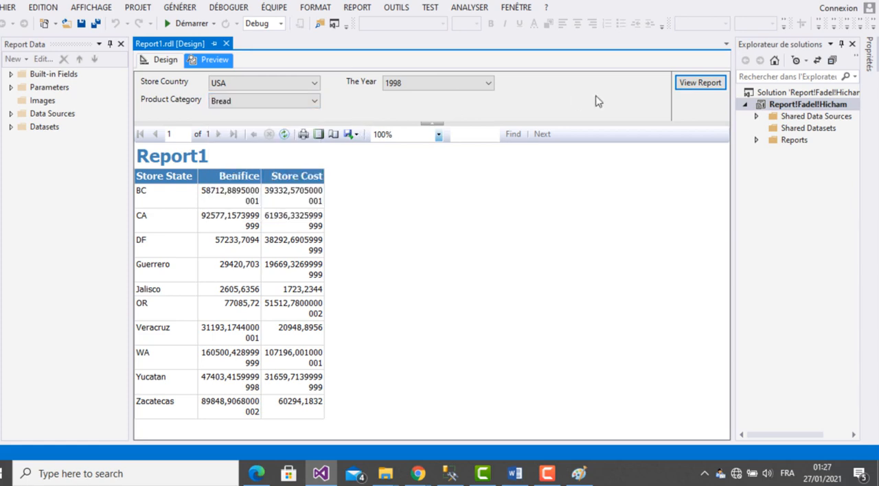
left_click(697, 85)
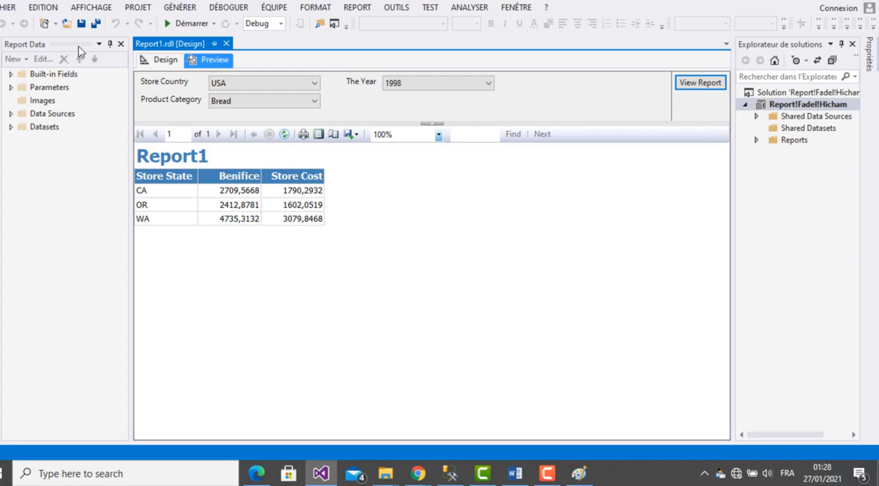
- Save the report and replace its title in the design with "Benifice/Coût des ventes en States Américaines en Année 1998"
left_click(81, 23)
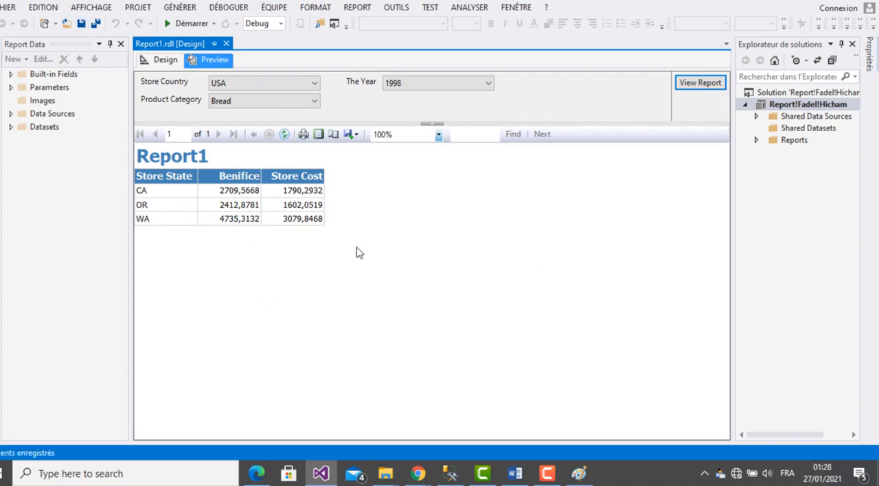
left_click(168, 61)
left_click(227, 97)
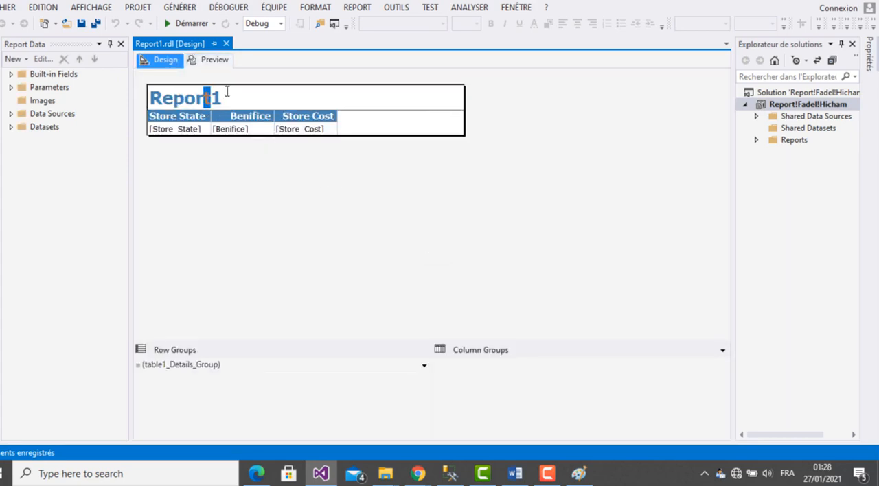
left_click_drag(227, 96, 151, 98)
key("BackSpace")
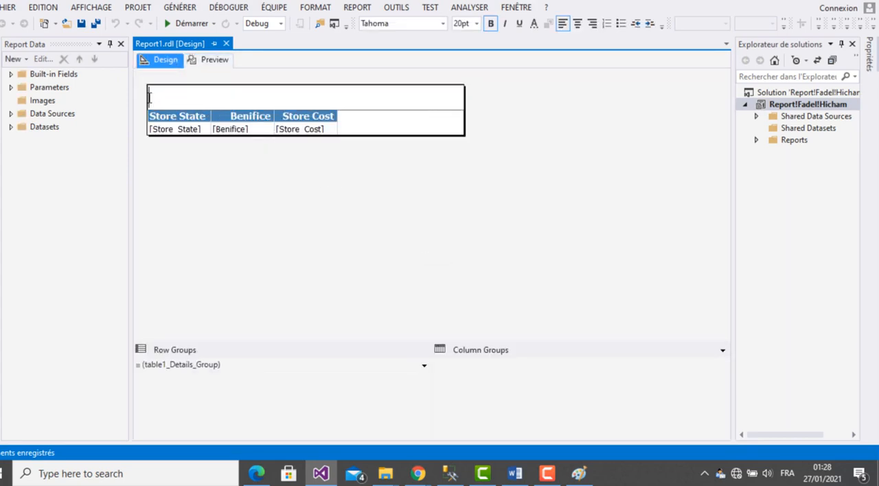
type("Benion")
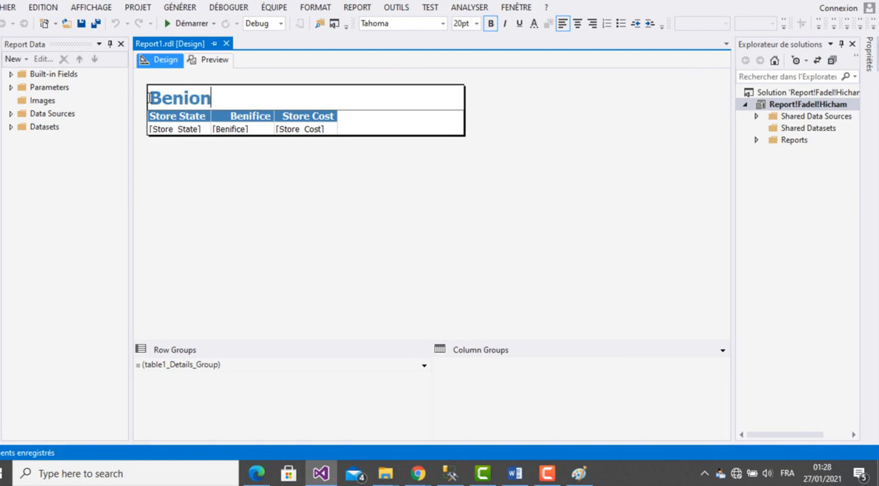
key("BackSpace")
key("BackSpace")
type("fice/")
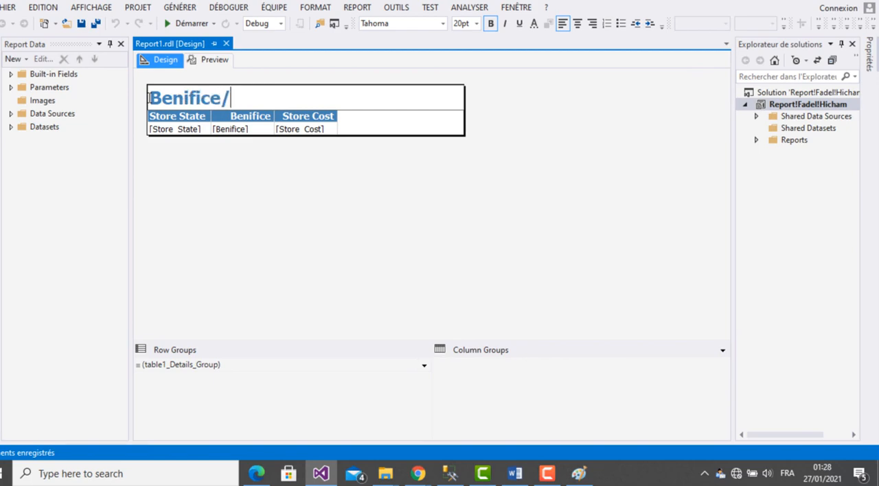
type("Coût")
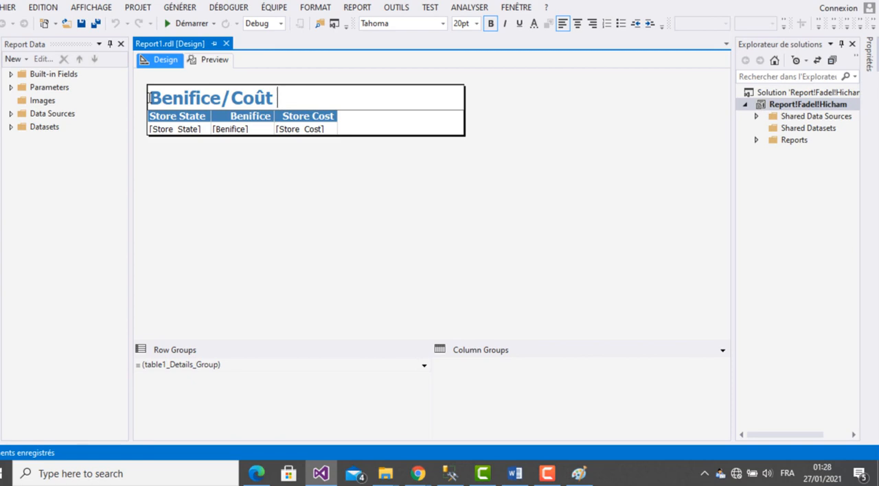
type(" des v")
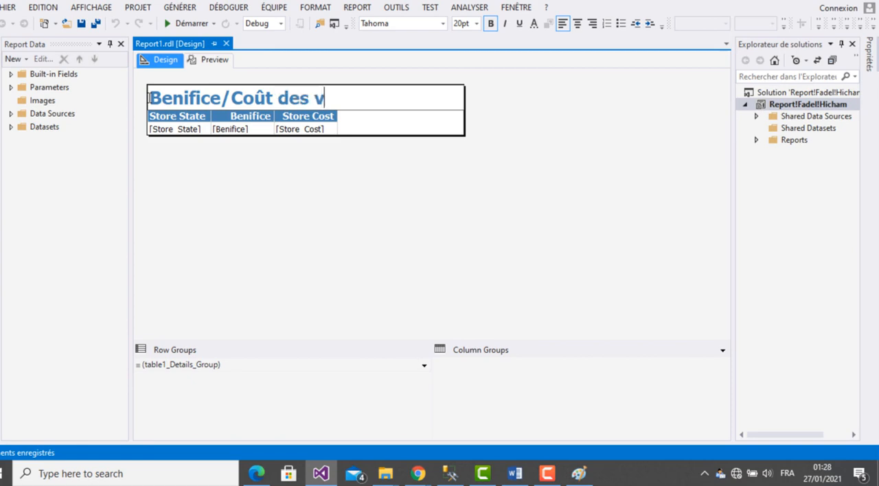
type("entes en")
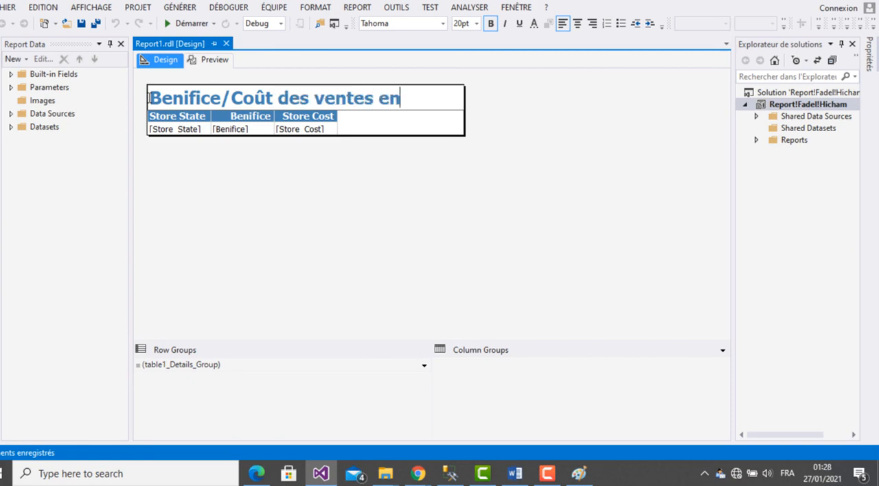
type(" Satat")
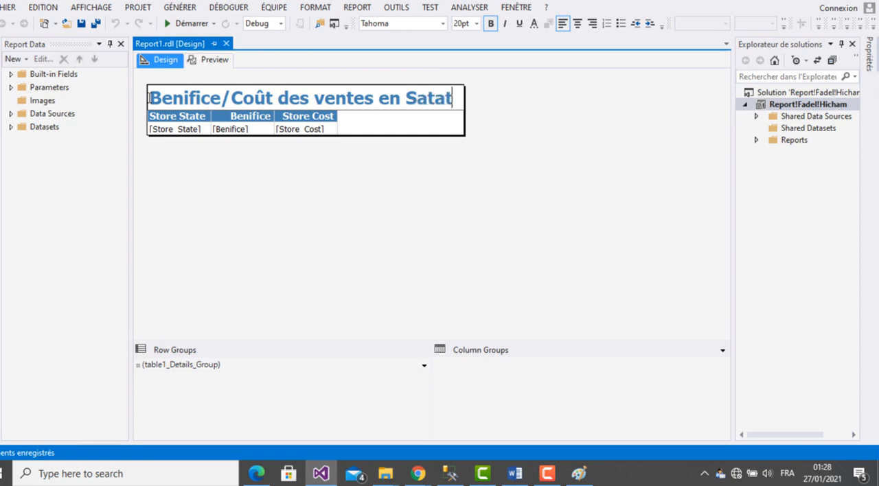
key("BackSpace")
key("BackSpace")
key("BackSpace")
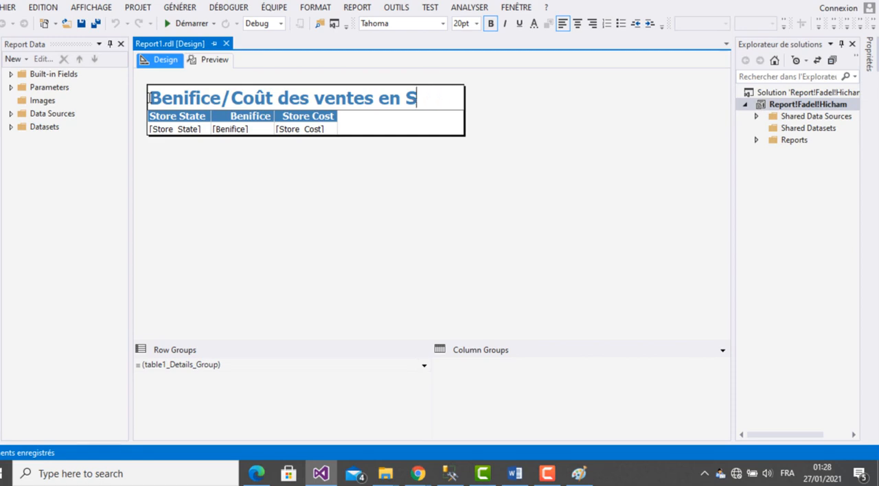
type("tates A")
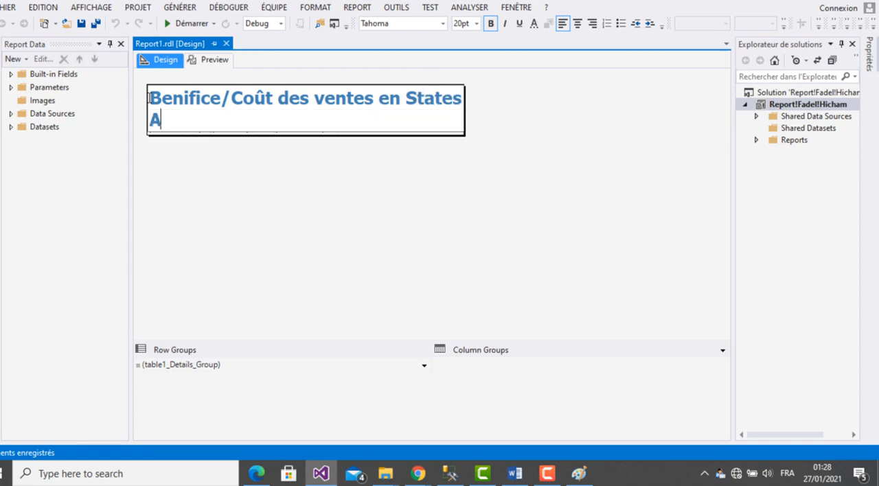
type("méricaine")
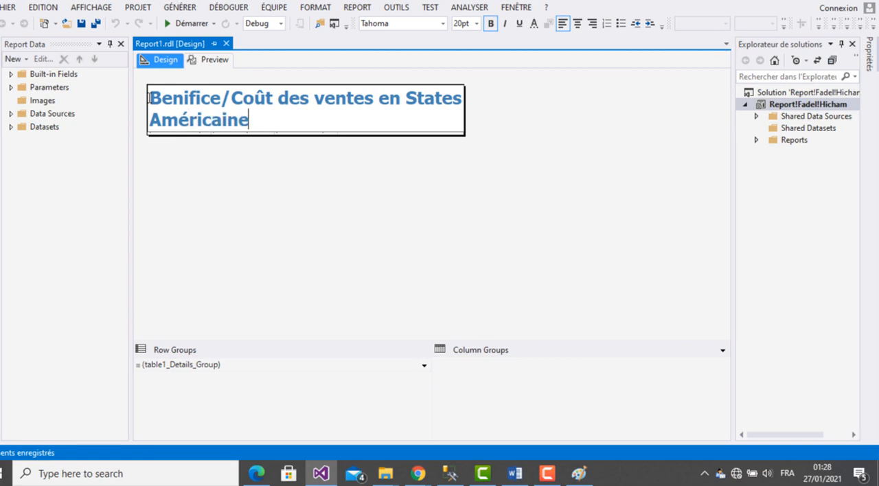
type("s en Année 21")
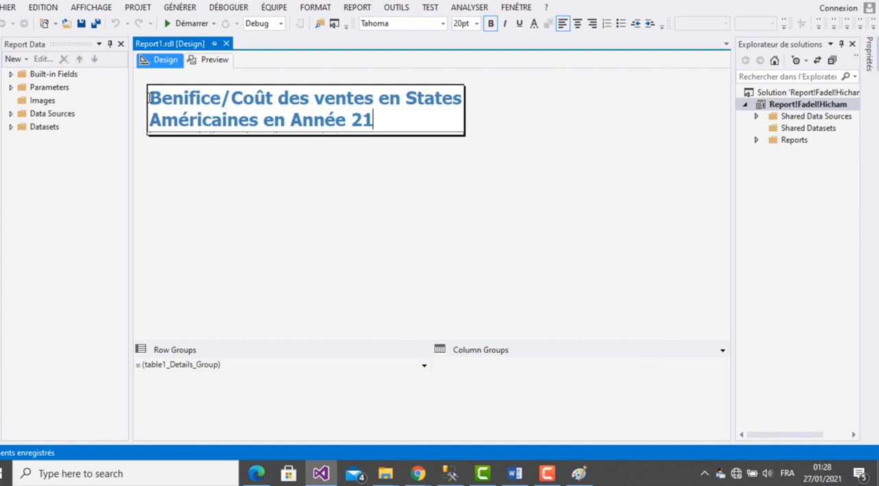
type("998")
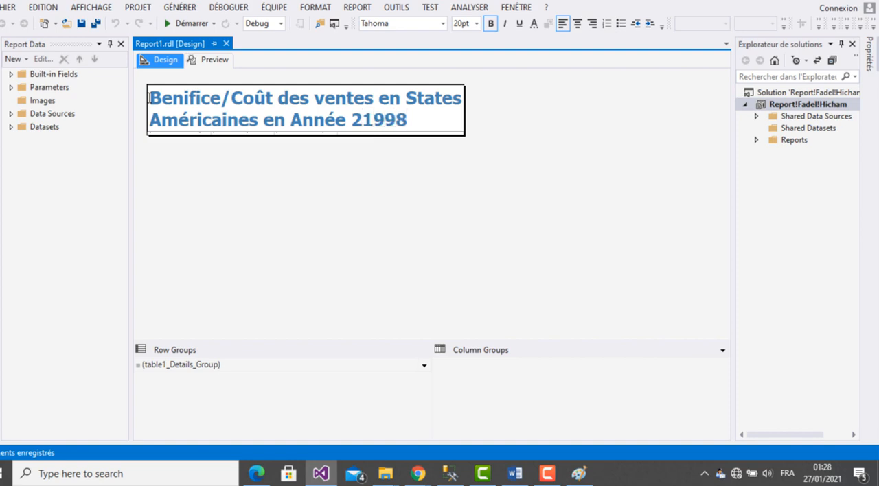
key("BackSpace")
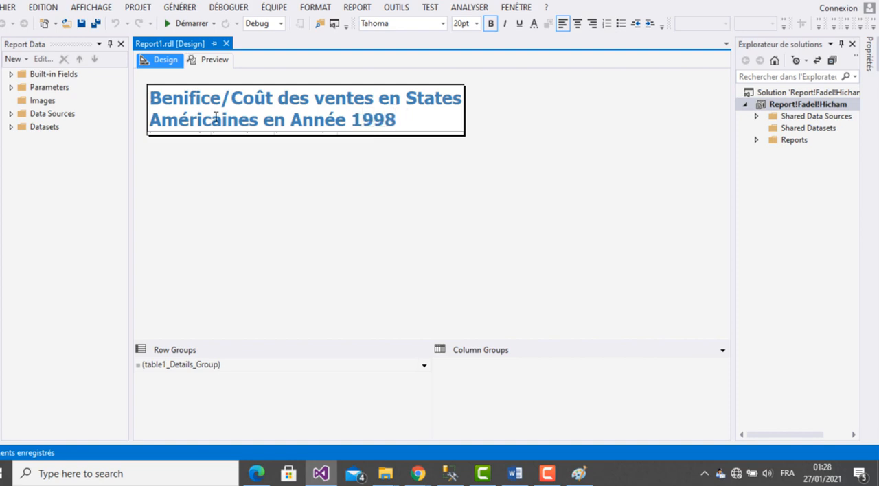
left_click(434, 129)
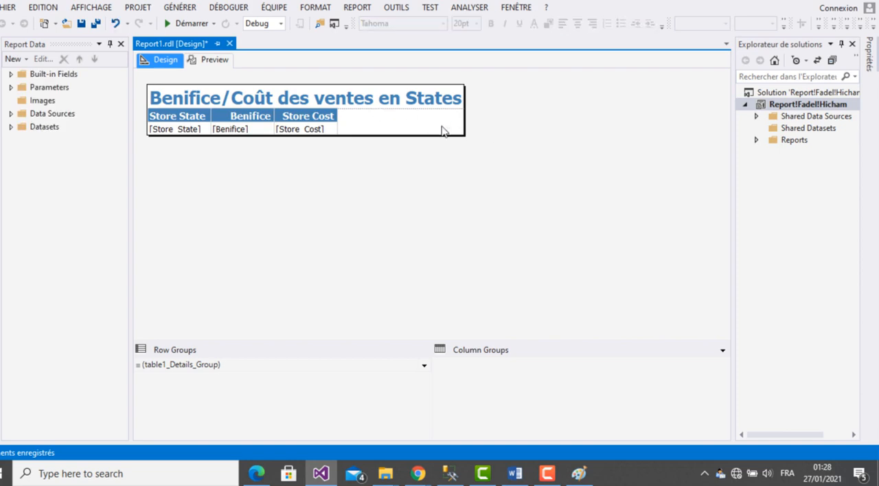
- Enlarge the report body in both width and height to make room around the title and table
left_click(203, 114)
left_click(143, 112)
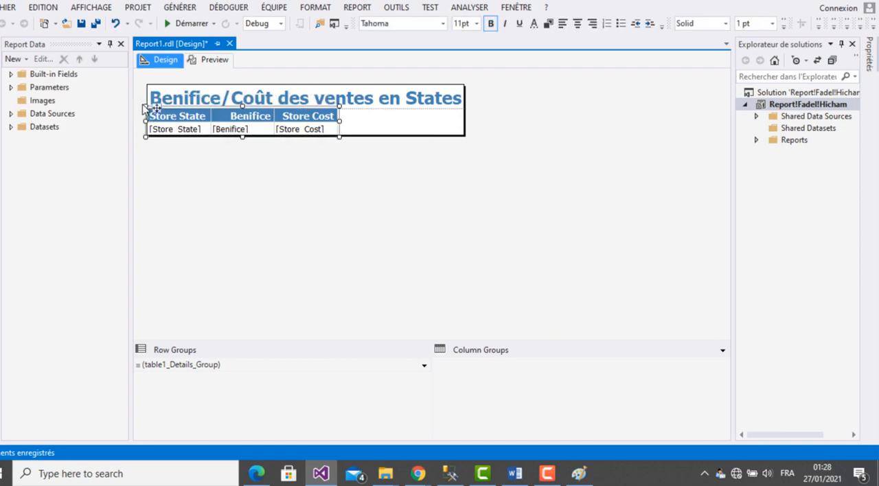
left_click_drag(465, 137, 643, 283)
- Move the whole Store State, Benifice and Store Cost table down and to the right, leaving a gap below the title
left_click(281, 130)
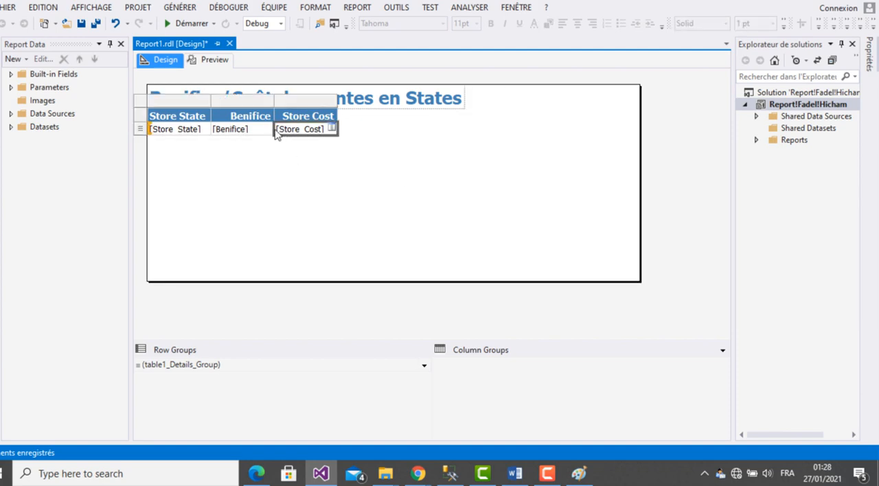
left_click(159, 104)
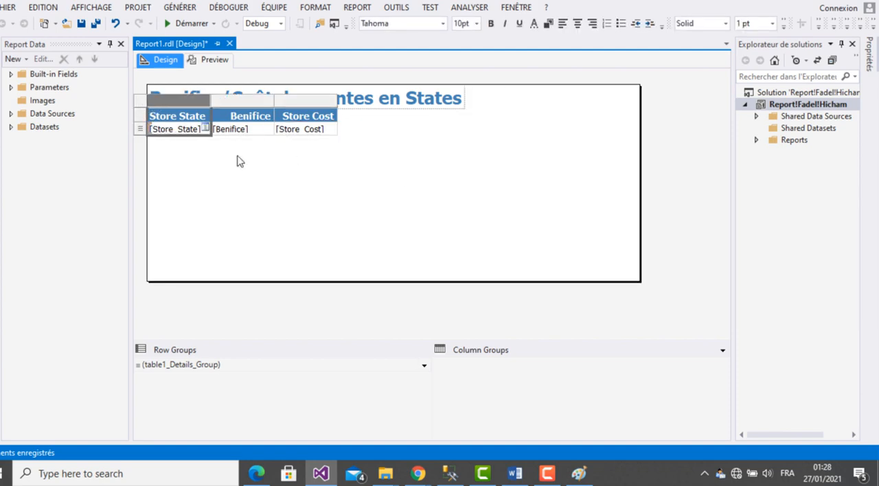
left_click(236, 160)
left_click(205, 129)
left_click(160, 103)
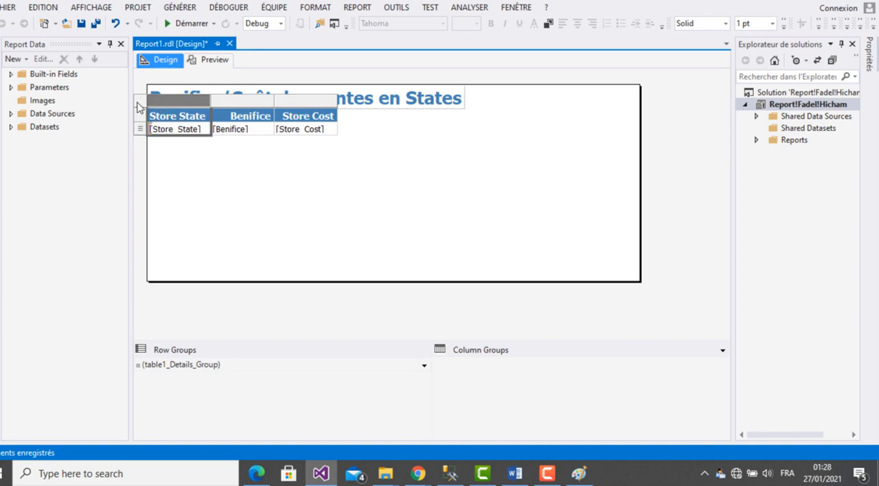
left_click(157, 107)
left_click_drag(158, 108, 269, 141)
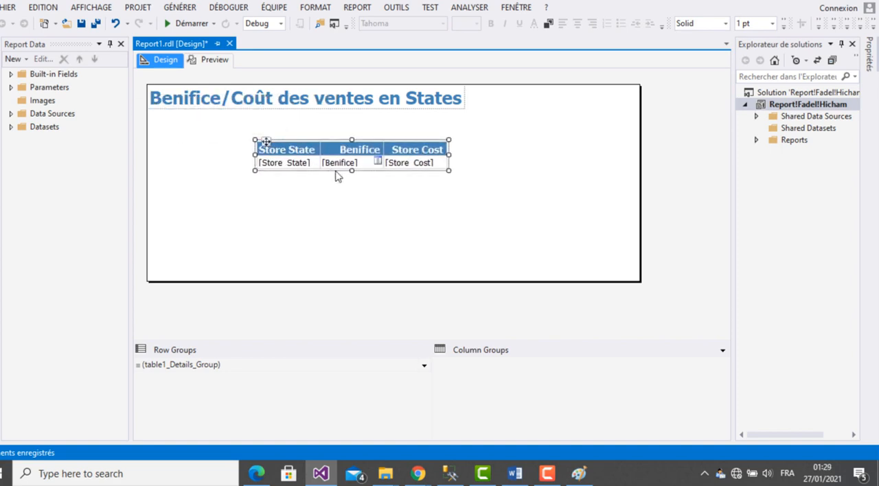
- Move the title text box down and to the right above the table, and widen the report body slightly
left_click(365, 117)
left_click_drag(365, 115, 434, 120)
left_click(617, 158)
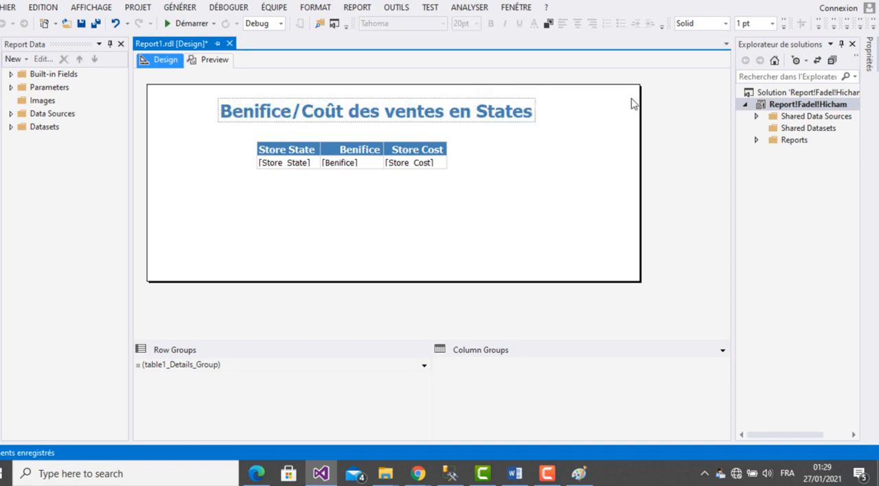
left_click_drag(639, 89, 650, 91)
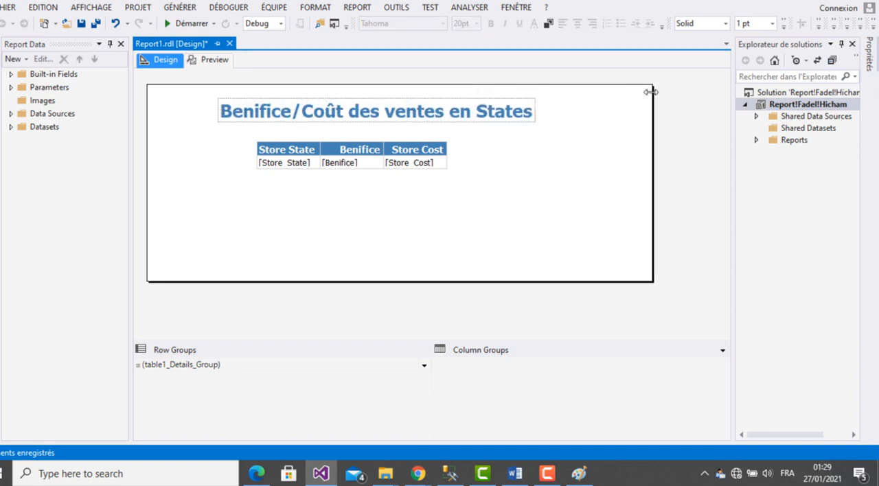
- Widen the title text box on both sides so more of the title fits on one line
double_click(494, 111)
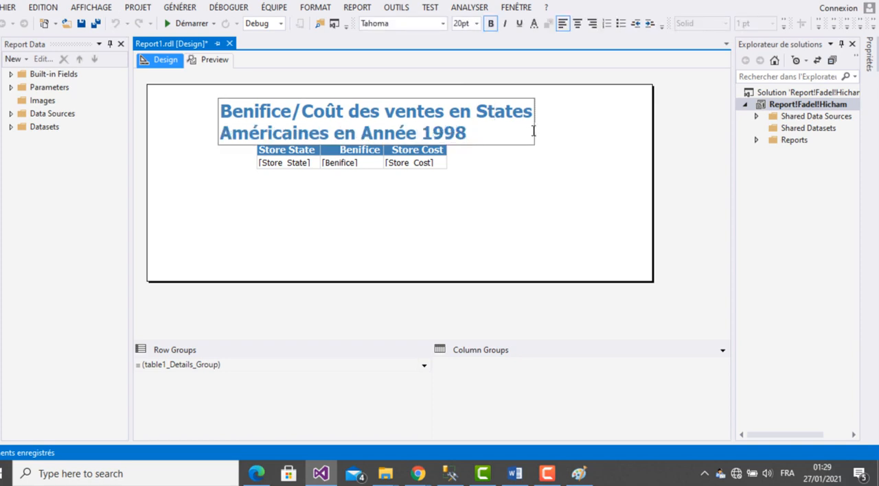
left_click(526, 157)
left_click(534, 124)
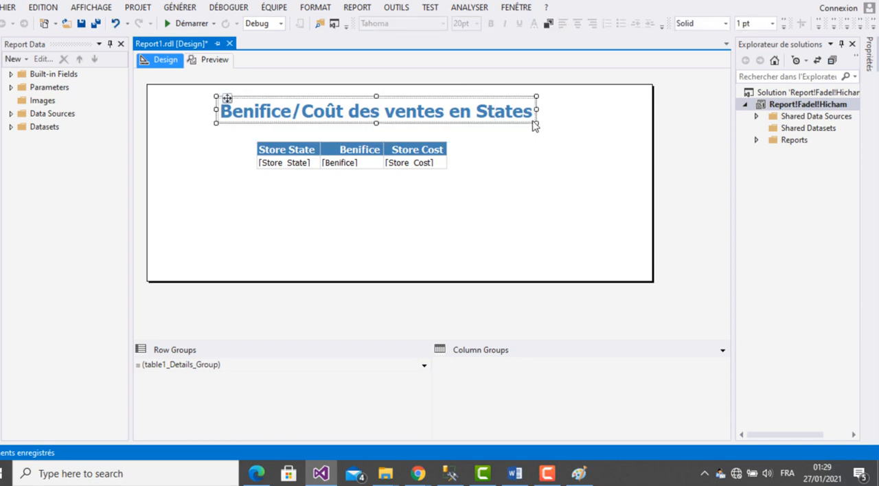
left_click_drag(538, 109, 625, 108)
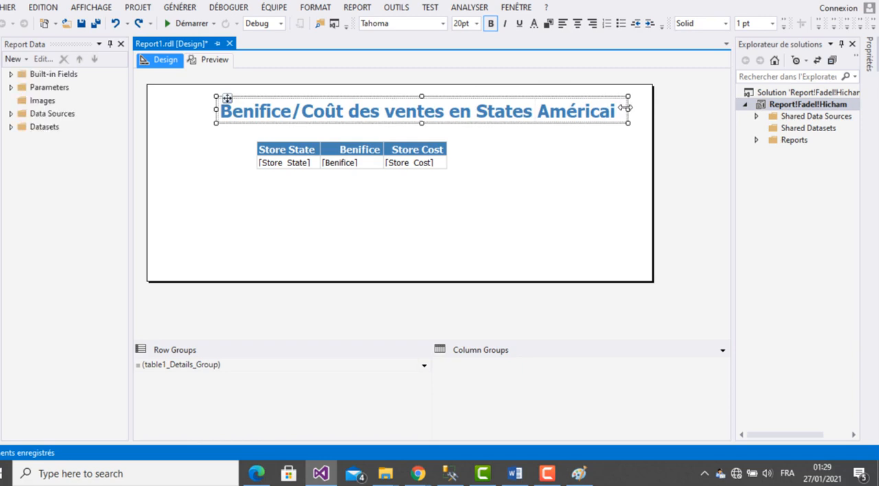
left_click_drag(211, 110, 177, 109)
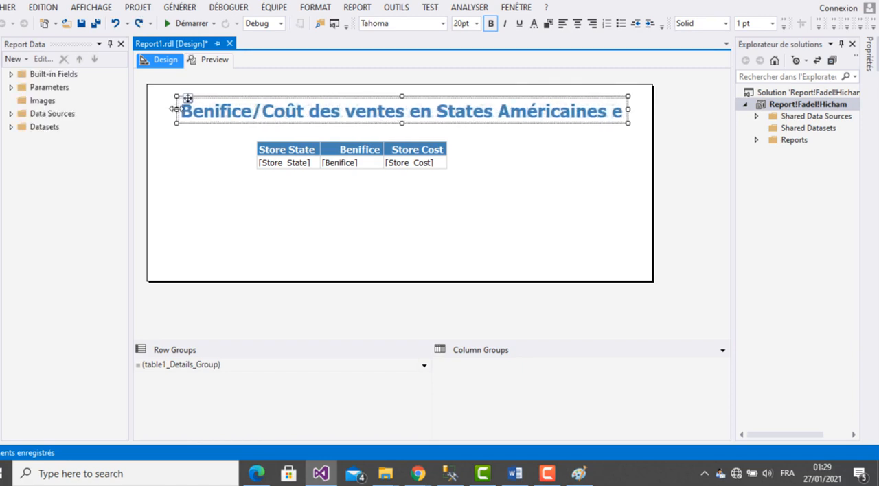
- Set the title's font colour to red
left_click(533, 23)
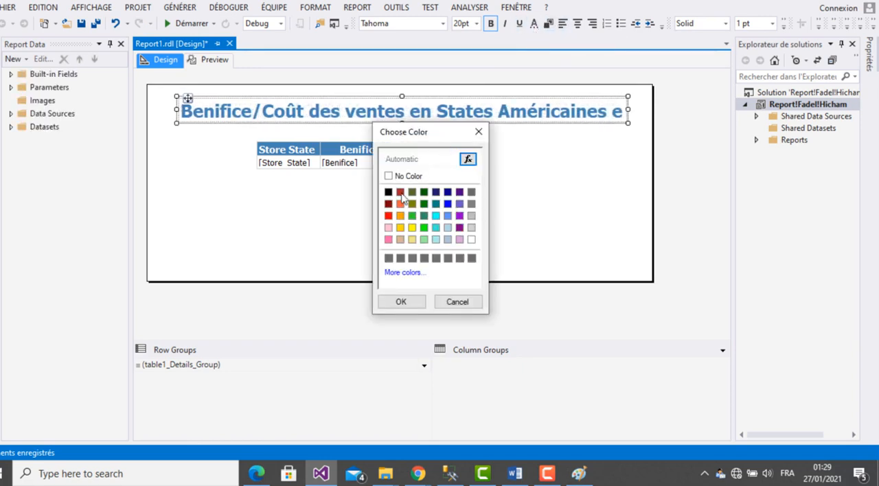
left_click(388, 215)
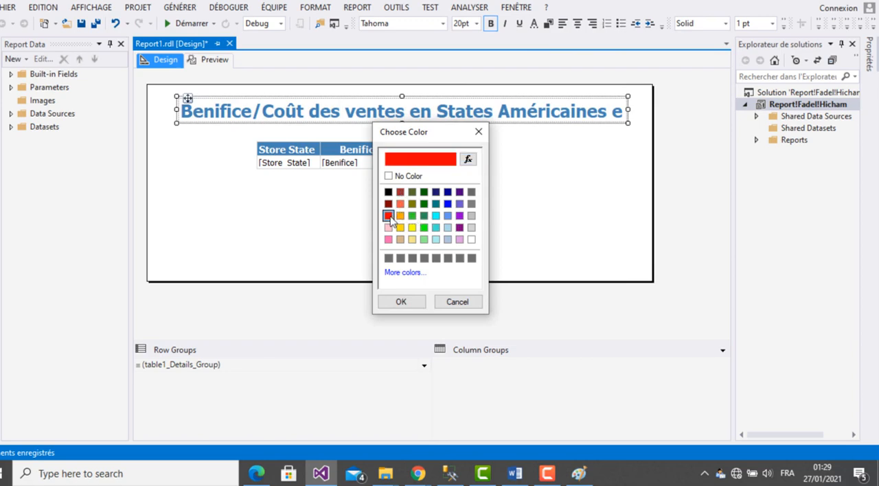
left_click(398, 303)
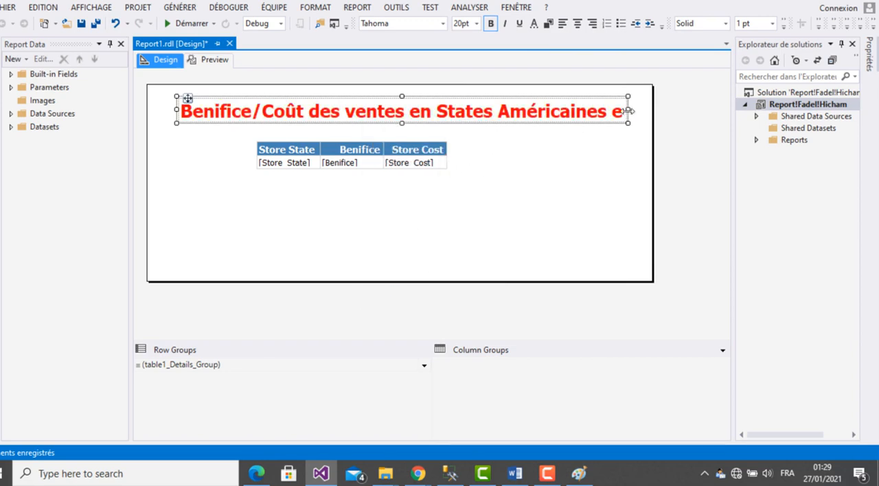
- Widen the report body and stretch the title text box to the body's right edge
left_click_drag(653, 117, 730, 118)
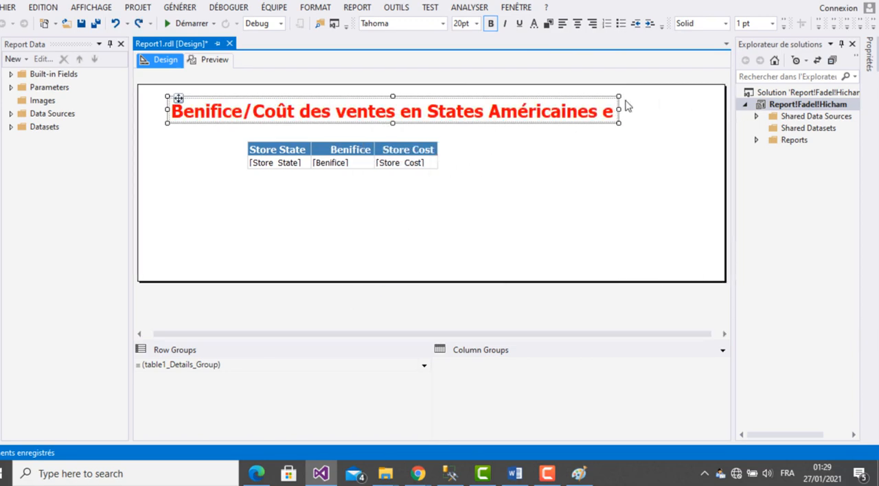
left_click_drag(619, 110, 727, 109)
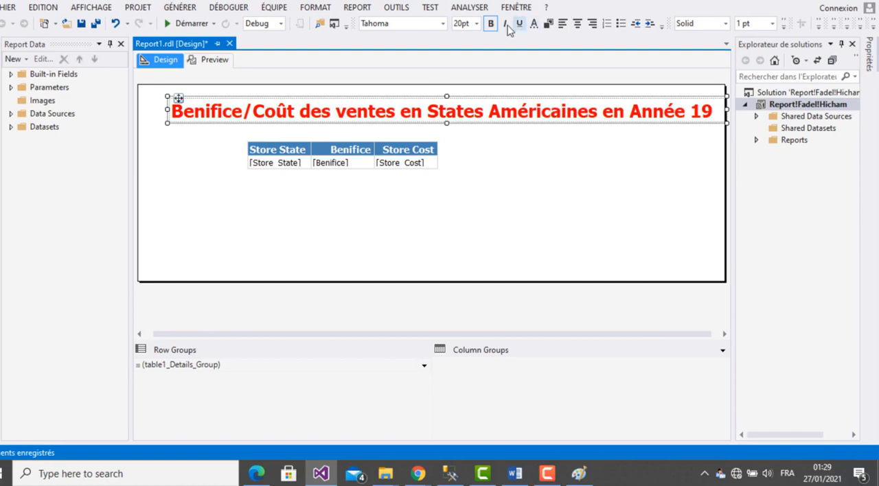
- Set the title's font size to 18pt and centre its text
left_click(477, 24)
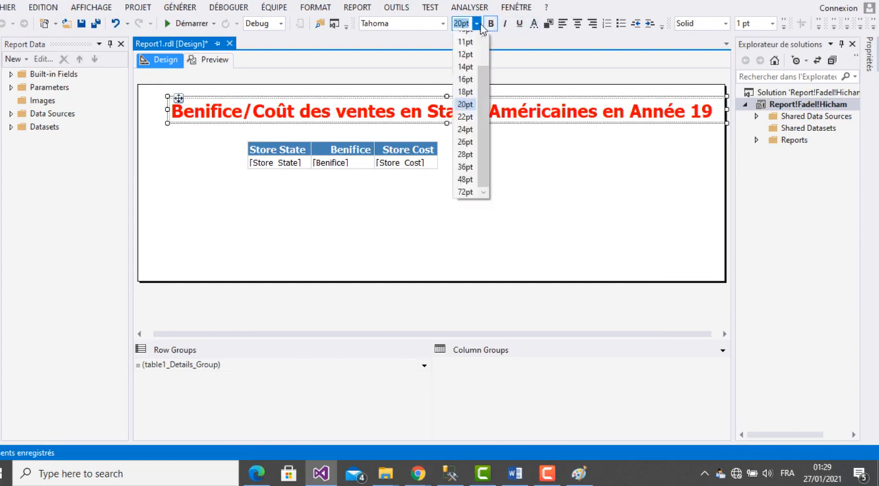
left_click(466, 92)
left_click(585, 176)
double_click(448, 110)
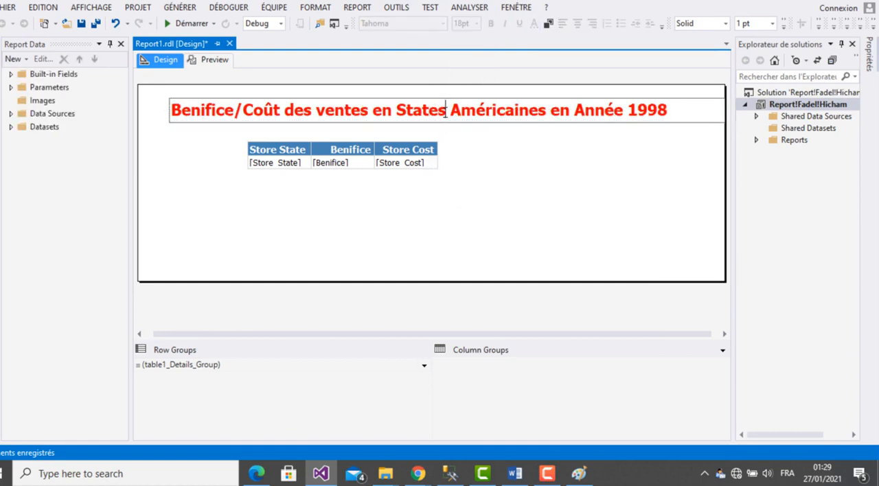
left_click(579, 23)
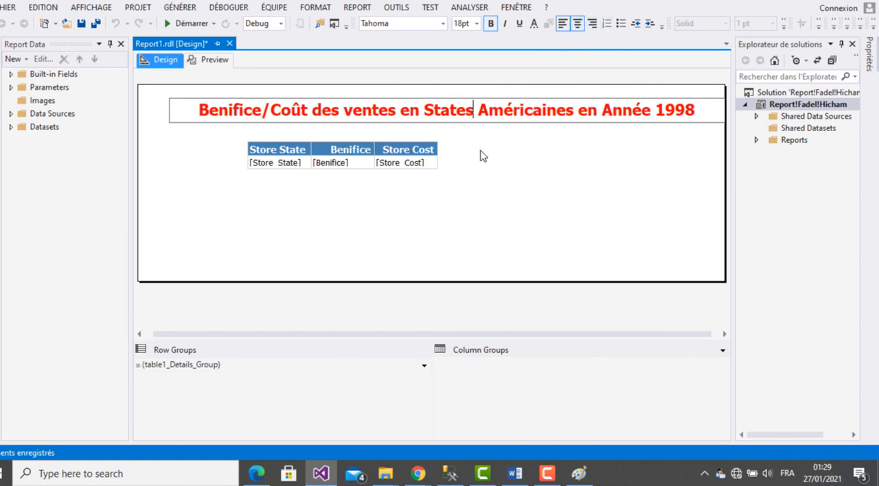
- Set the font colour of the Store_State, Benifice and Store_Cost cells in the table's detail row to blue
left_click(436, 163)
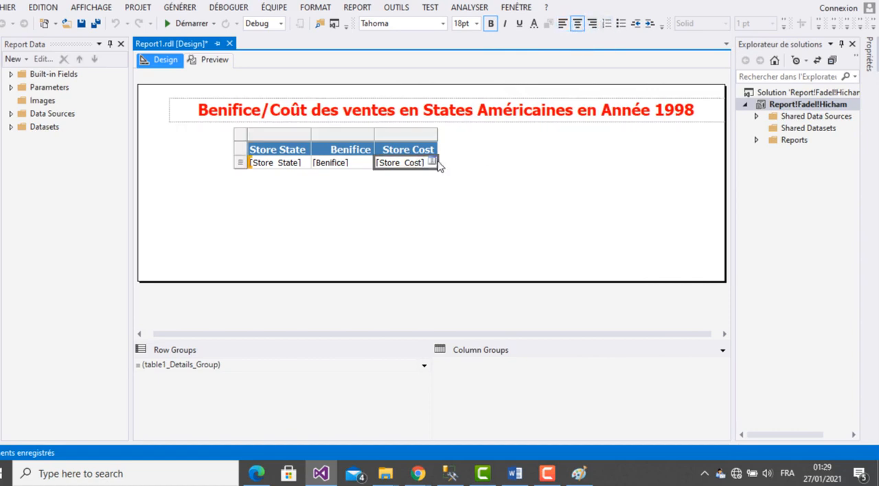
left_click(295, 162, "ctrl")
left_click(299, 165, "ctrl")
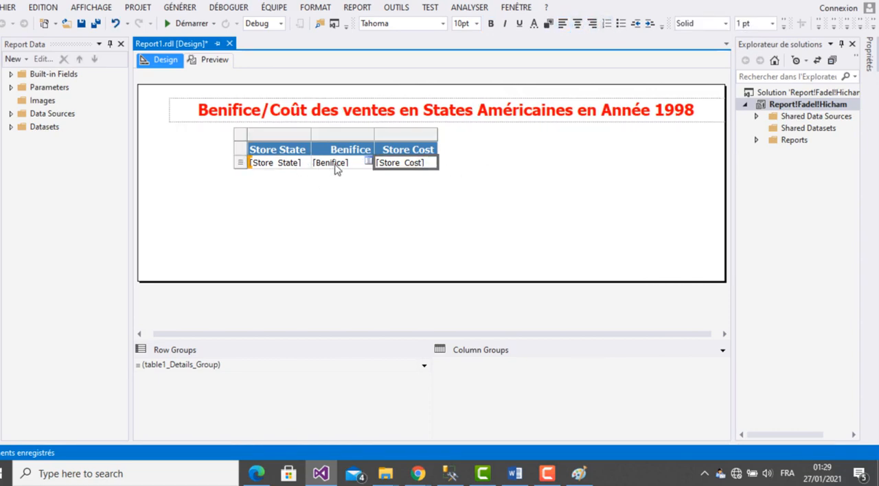
left_click(338, 167, "ctrl")
left_click(273, 165, "ctrl")
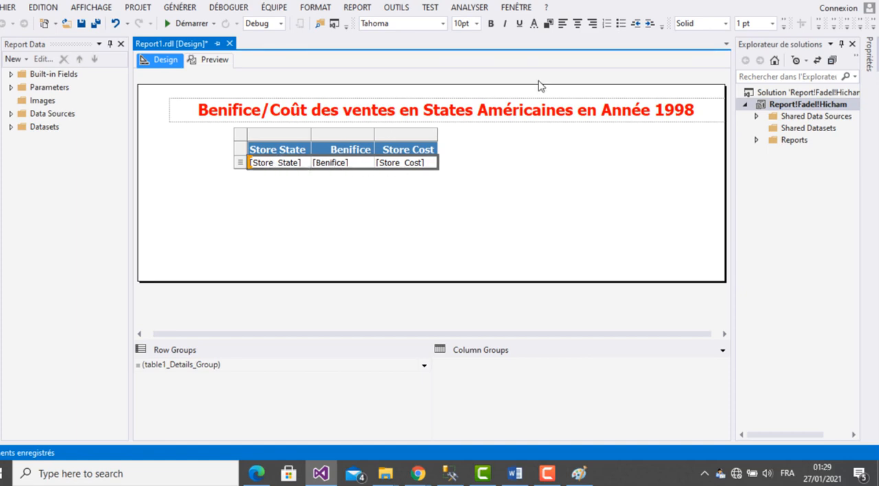
left_click(534, 23)
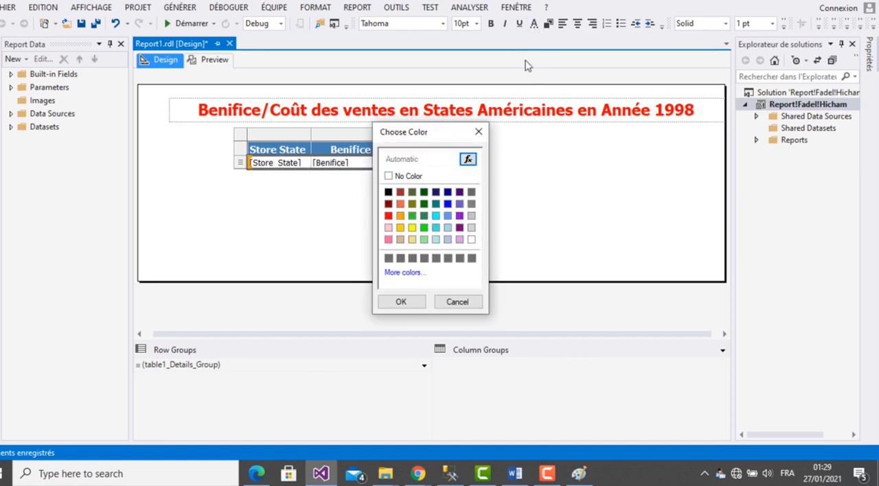
left_click(449, 205)
left_click(412, 303)
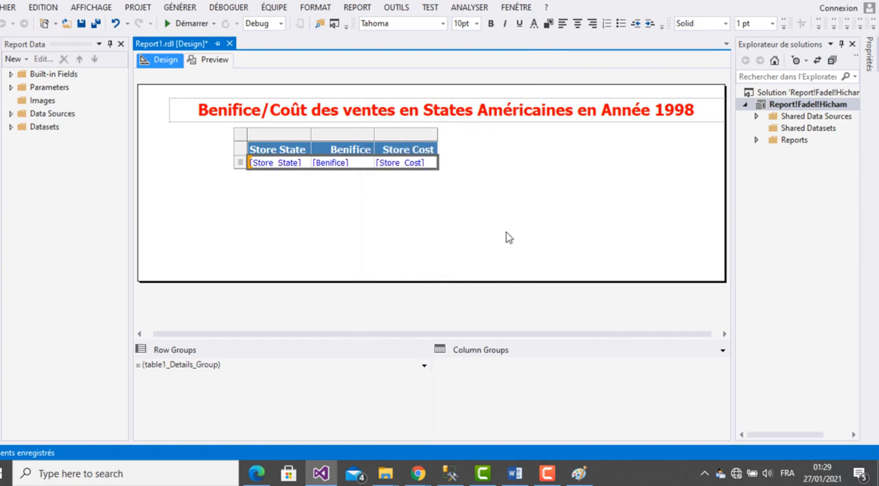
- Make the three detail row cells bold and set their font size to 16pt
left_click(301, 166)
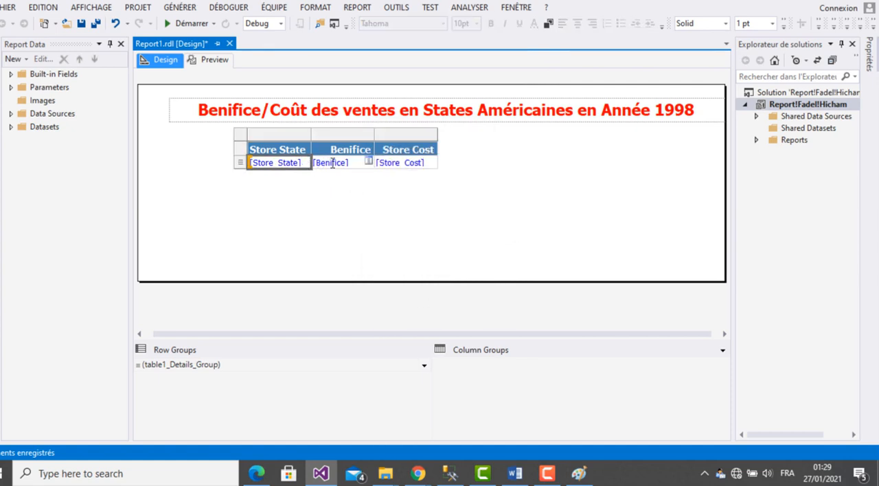
left_click(333, 166, "ctrl")
left_click(415, 164, "ctrl")
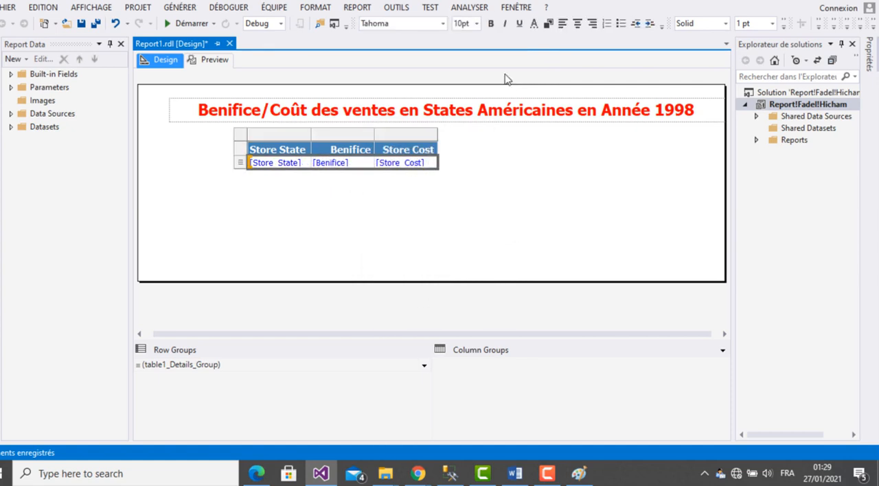
left_click(490, 24)
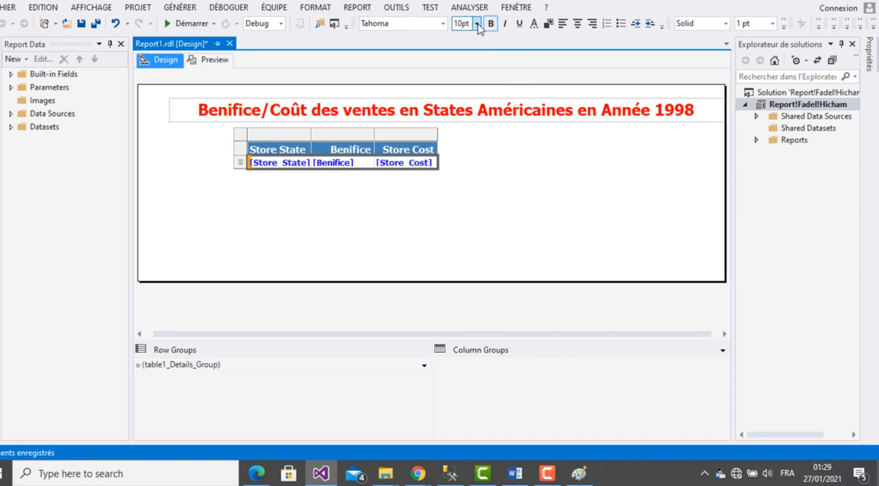
left_click(476, 23)
left_click(465, 91)
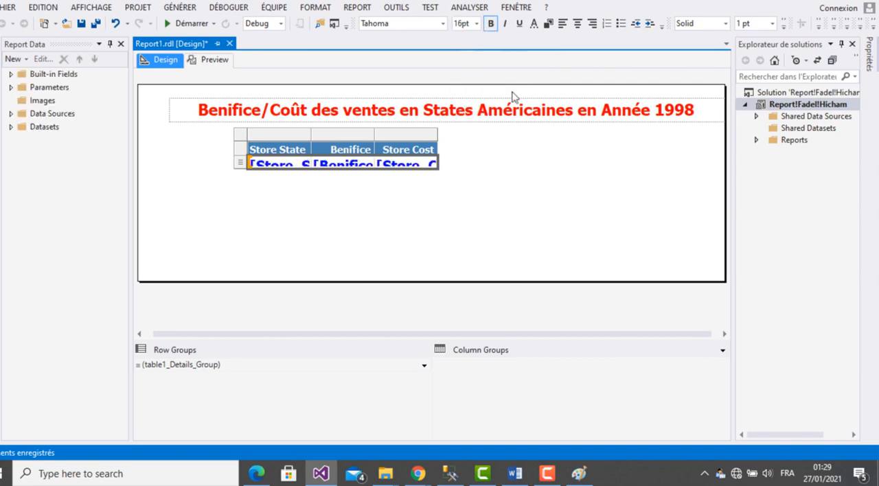
- Enlarge the whole table in width and height so the field text fits in its cells
left_click(454, 167)
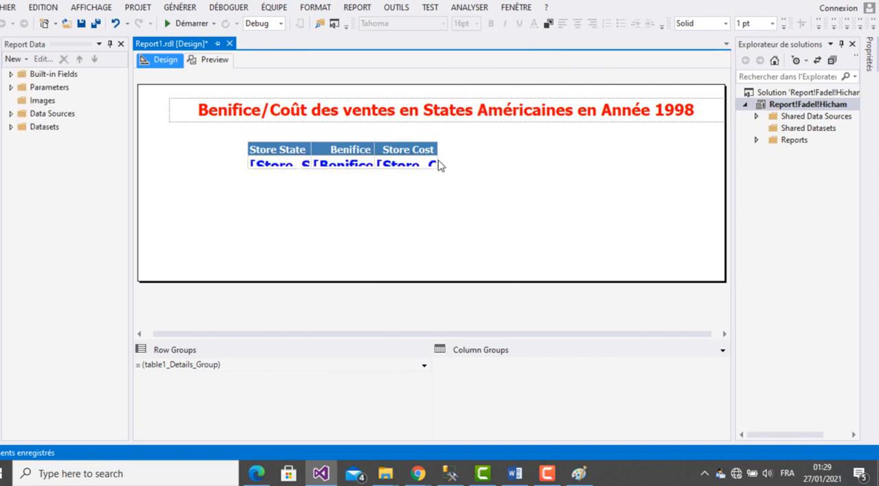
left_click(440, 163)
left_click_drag(440, 163, 577, 163)
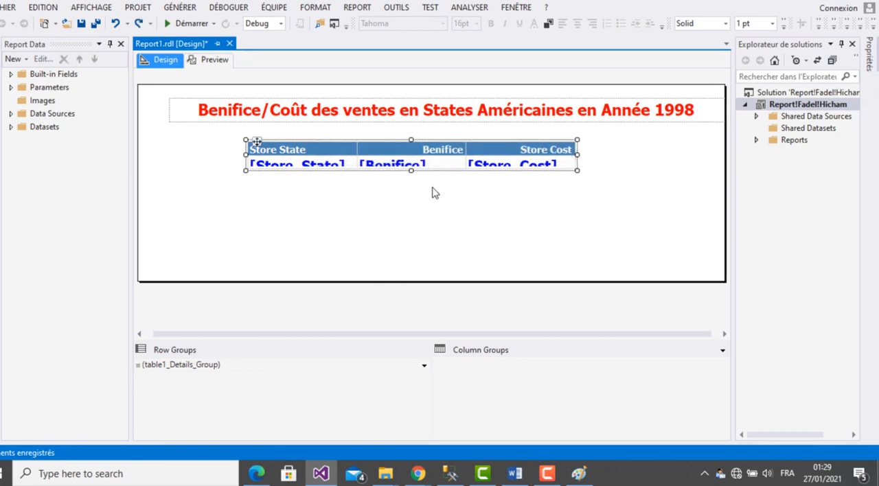
left_click_drag(412, 172, 412, 190)
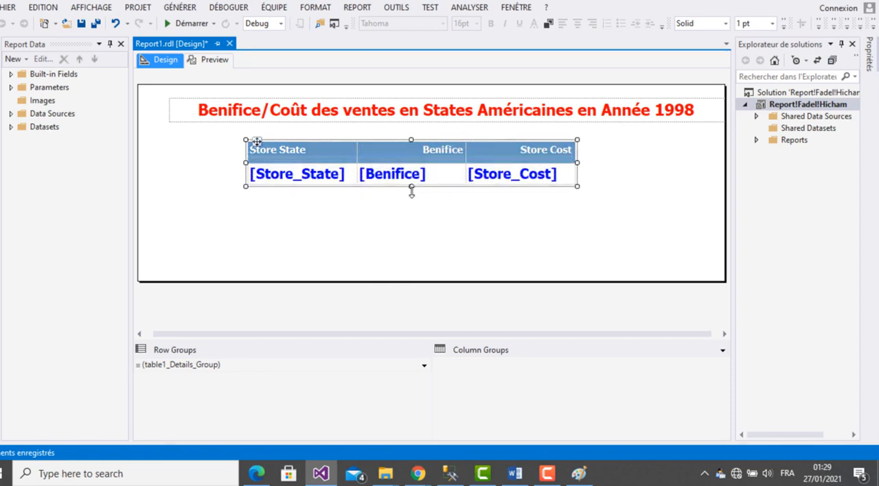
left_click(642, 246)
- Centre the text of the Store State, Benifice and Store Cost header cells
left_click_drag(323, 163, 388, 157)
left_click(516, 153, "ctrl")
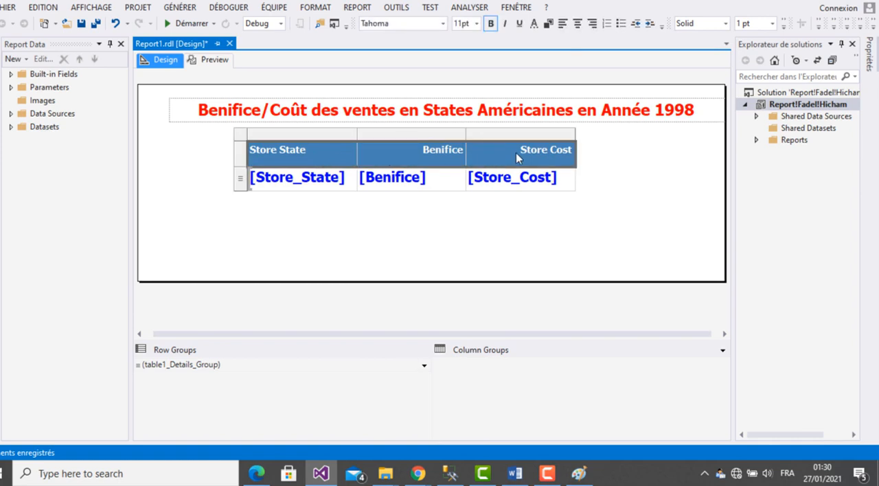
left_click(577, 23)
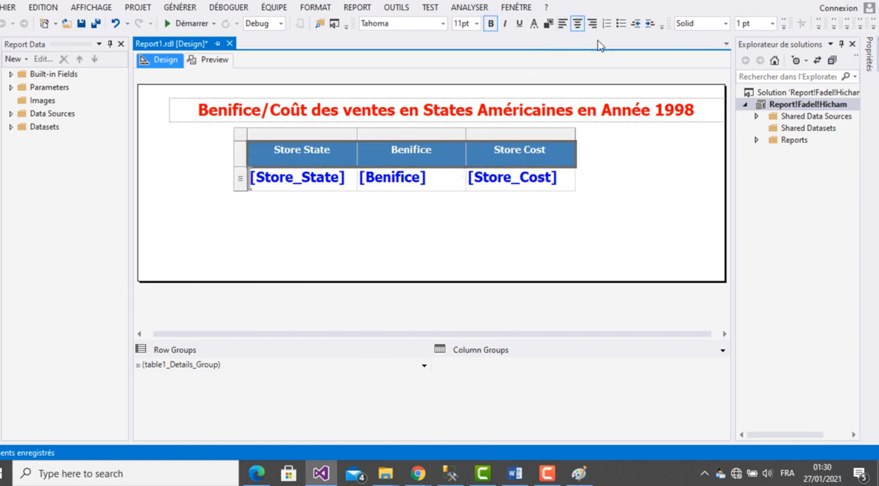
- Set the table header text to red with a font size of 14pt
left_click(535, 25)
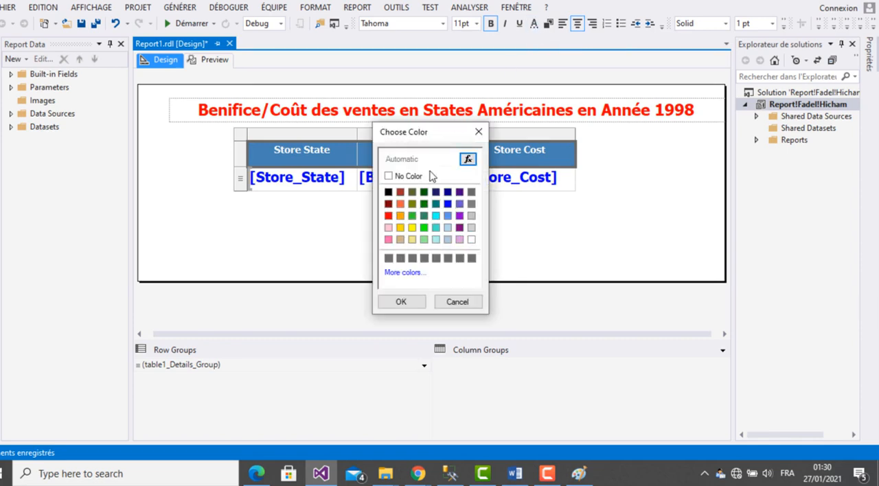
left_click(388, 217)
left_click(414, 303)
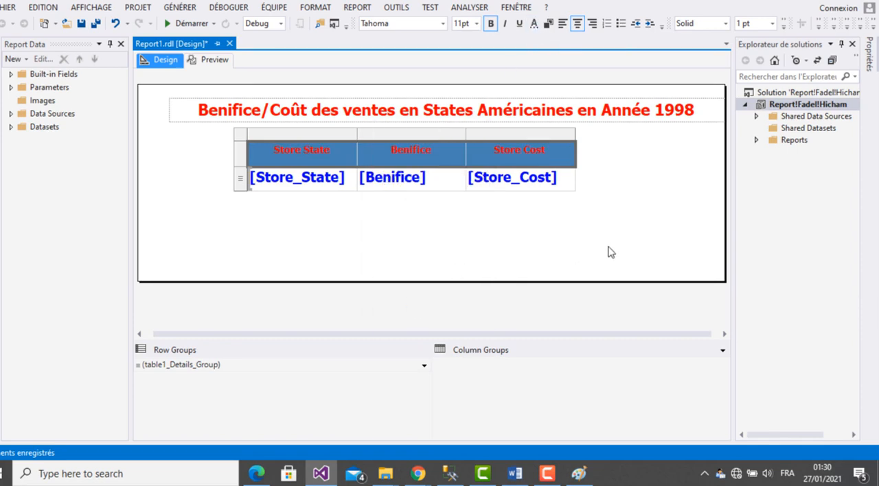
left_click(476, 24)
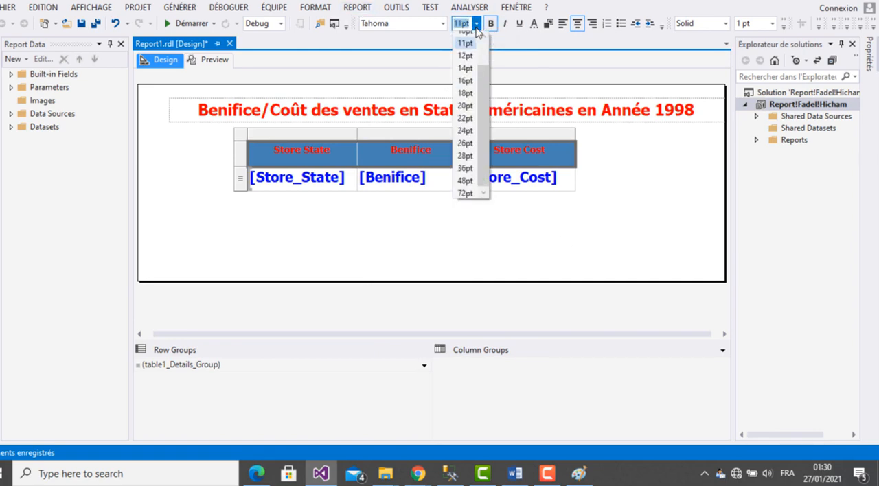
left_click(465, 68)
left_click(598, 228)
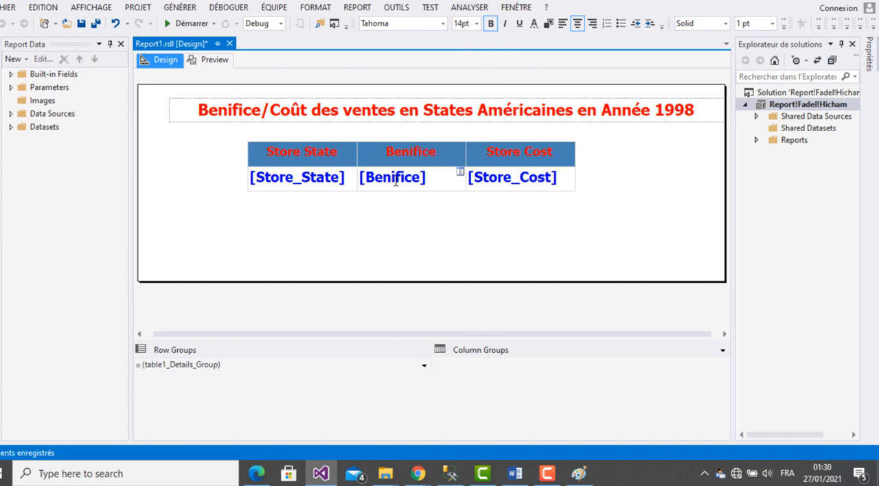
- Centre the text of the Store_State, Benifice and Store_Cost cells in the detail row
double_click(338, 180)
left_click(377, 186, "shift")
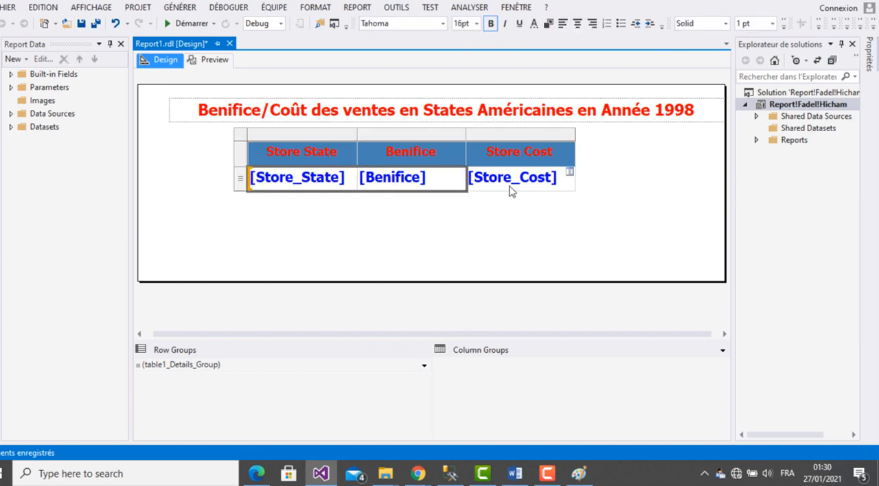
left_click(514, 193, "shift")
left_click(577, 23)
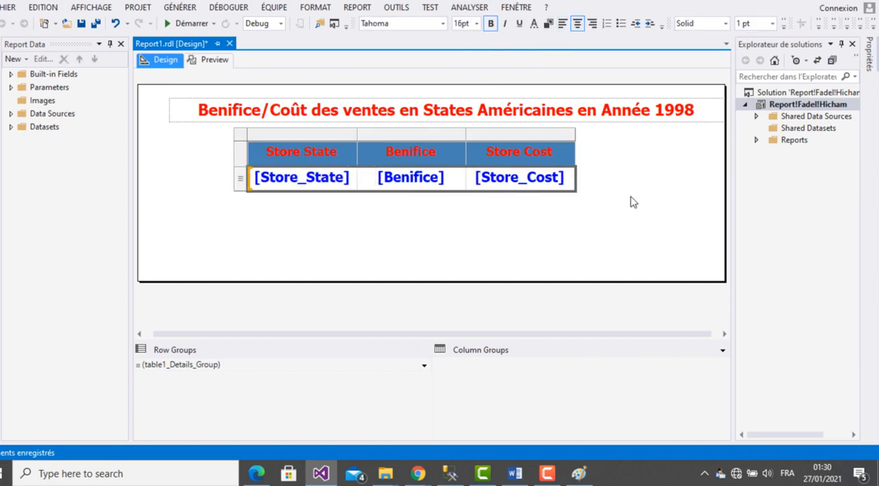
left_click(598, 191)
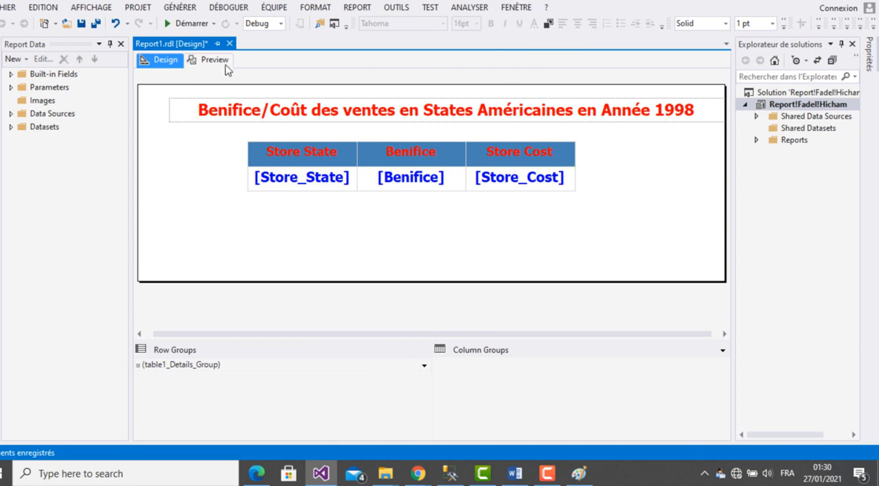
- Preview the formatted report with a slightly wider viewing area, and return to the design
left_click(215, 61)
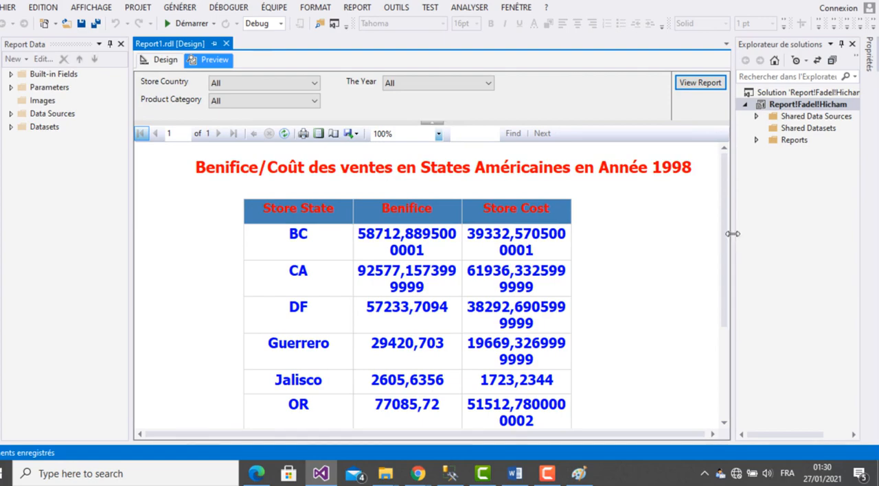
left_click_drag(734, 239, 749, 240)
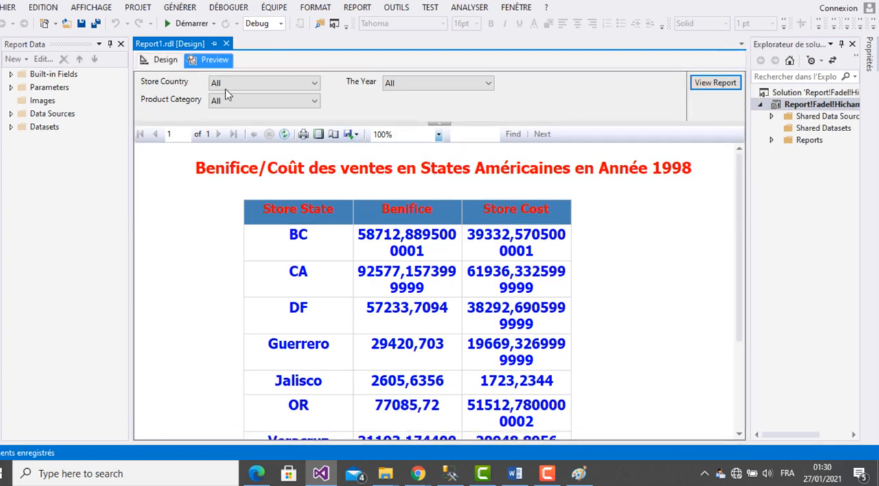
left_click(163, 59)
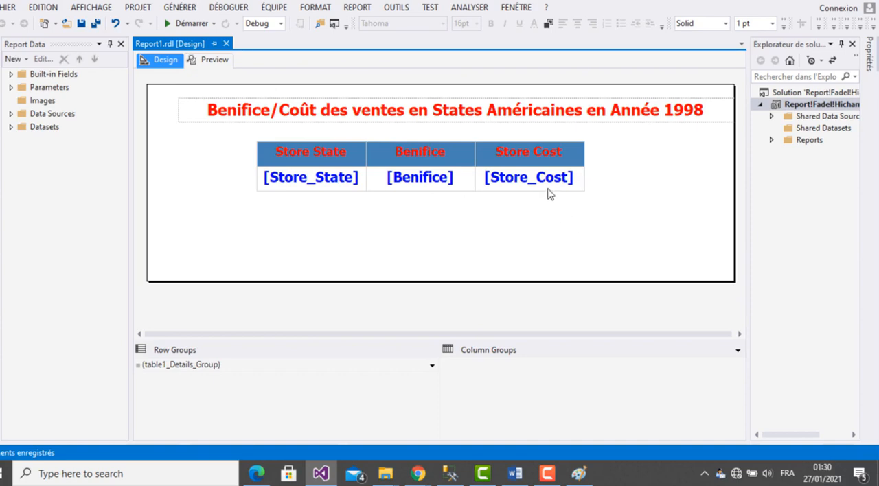
- Widen the whole table so its three columns extend almost to the report body's right edge
double_click(335, 179)
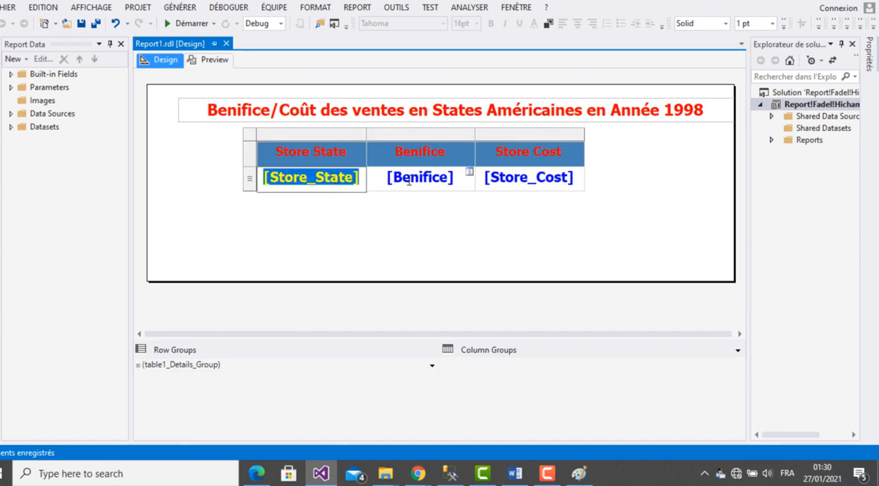
left_click_drag(409, 181, 410, 181)
left_click(590, 156)
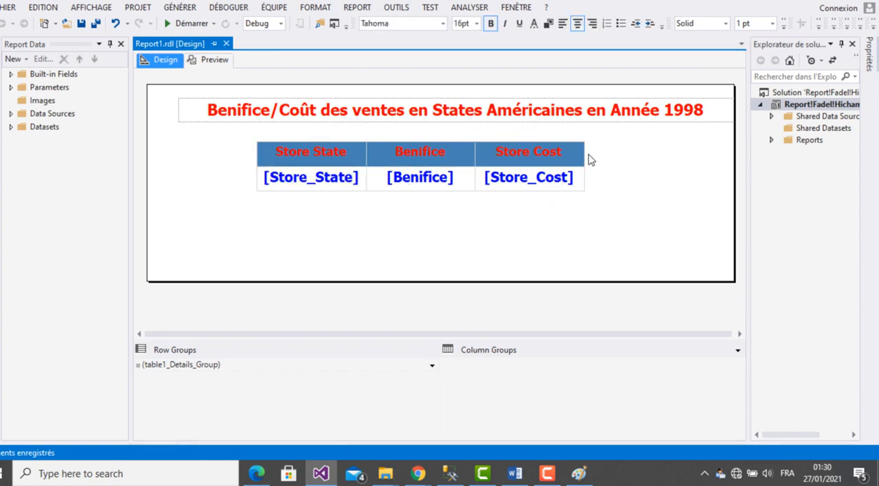
left_click(580, 172)
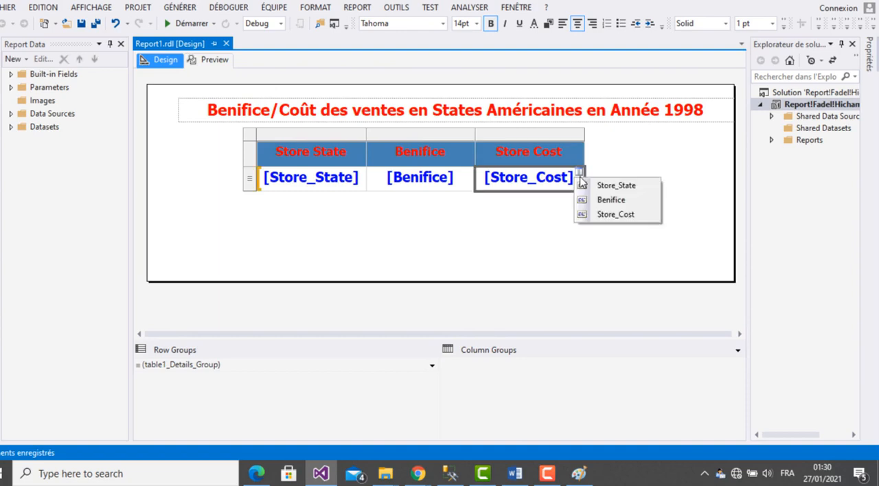
left_click(624, 168)
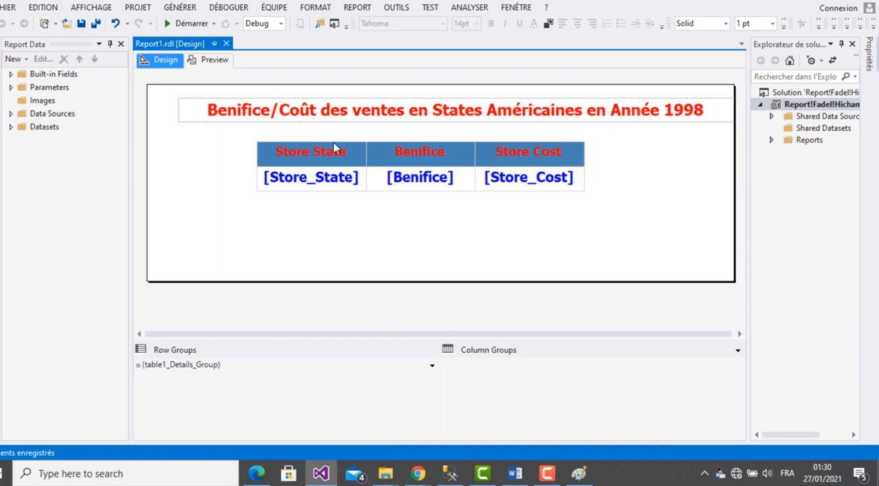
left_click(254, 141)
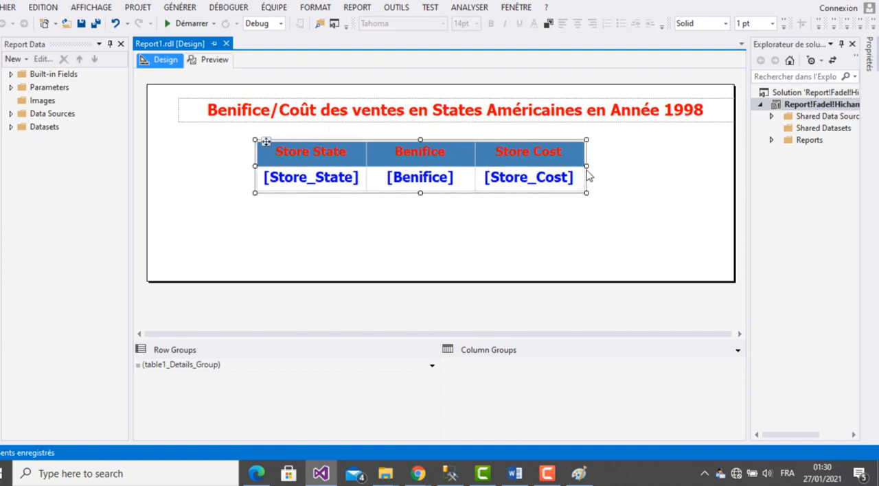
left_click_drag(587, 166, 708, 167)
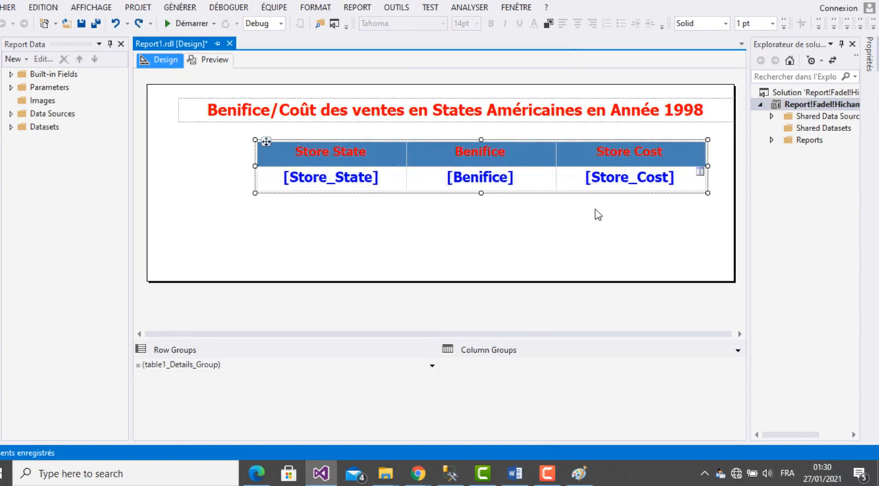
left_click(620, 182)
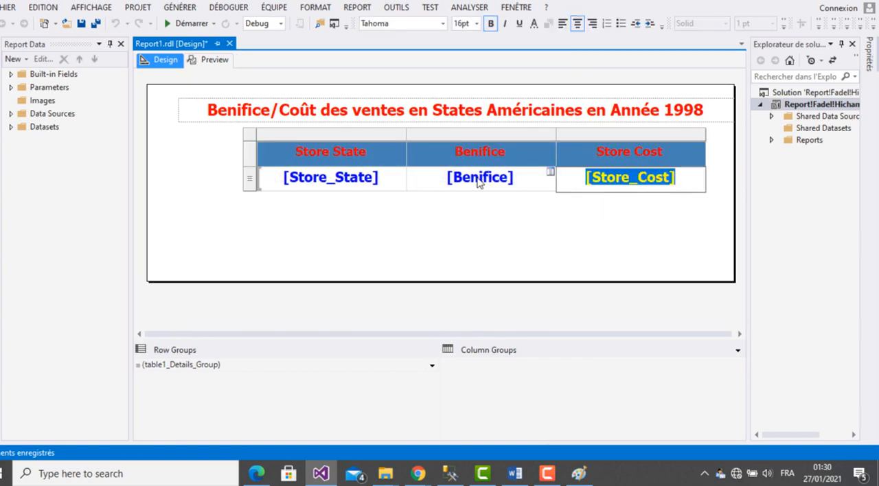
left_click(479, 182, "shift")
left_click(314, 175, "shift")
right_click(325, 179)
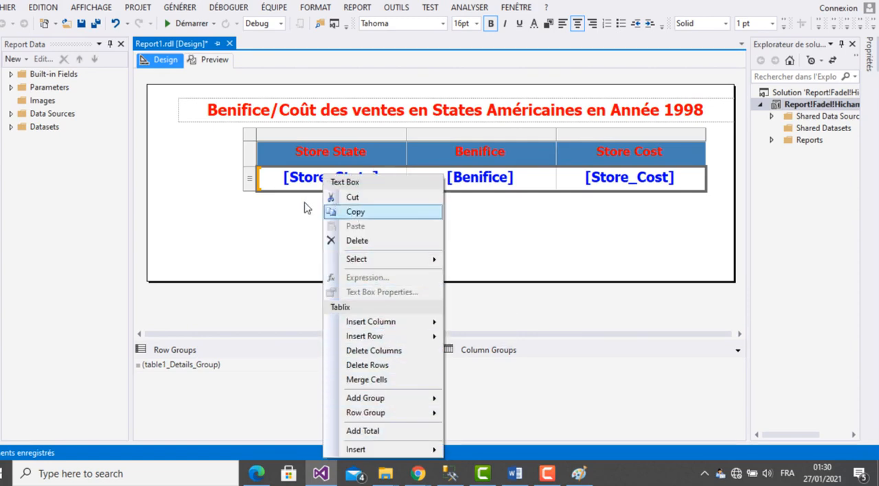
left_click(589, 248)
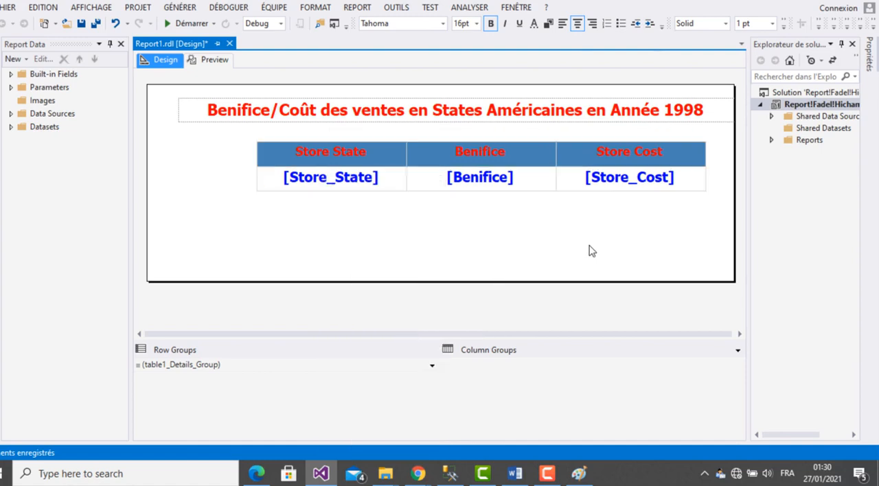
- Format the Store_Cost value in the detail row as Currency with 2 decimal places and the € Français (France) symbol
double_click(619, 178)
double_click(619, 178)
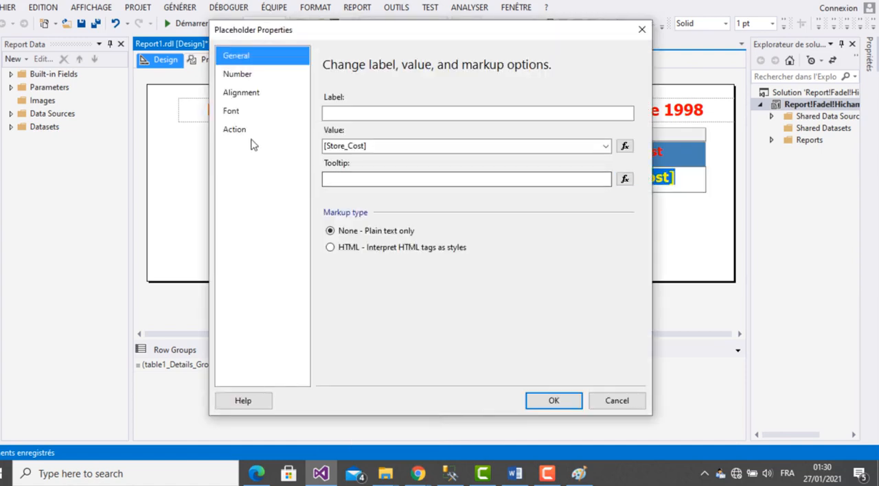
left_click(237, 74)
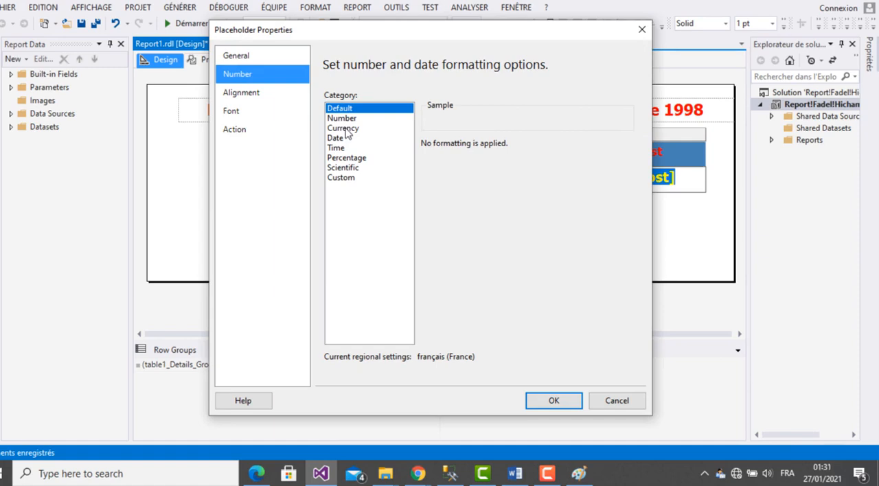
left_click(345, 129)
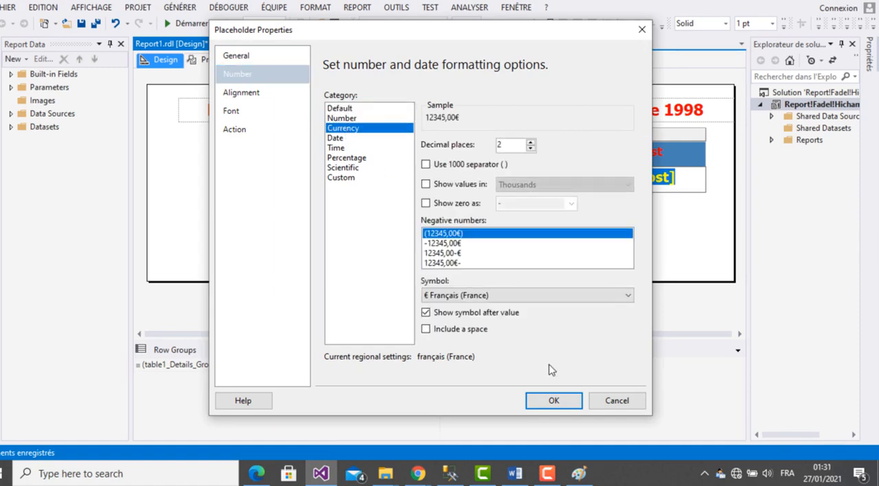
left_click(553, 401)
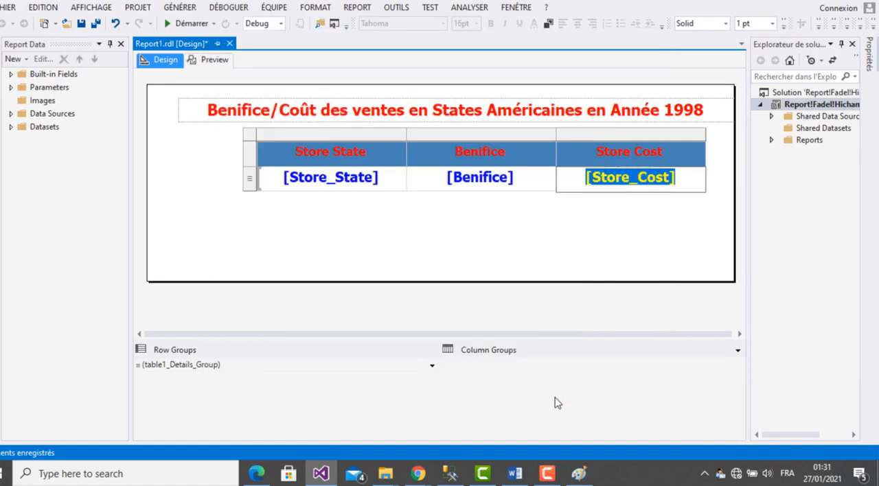
- Reopen the placeholder properties of the Store_Cost value in the detail row
left_click(363, 189)
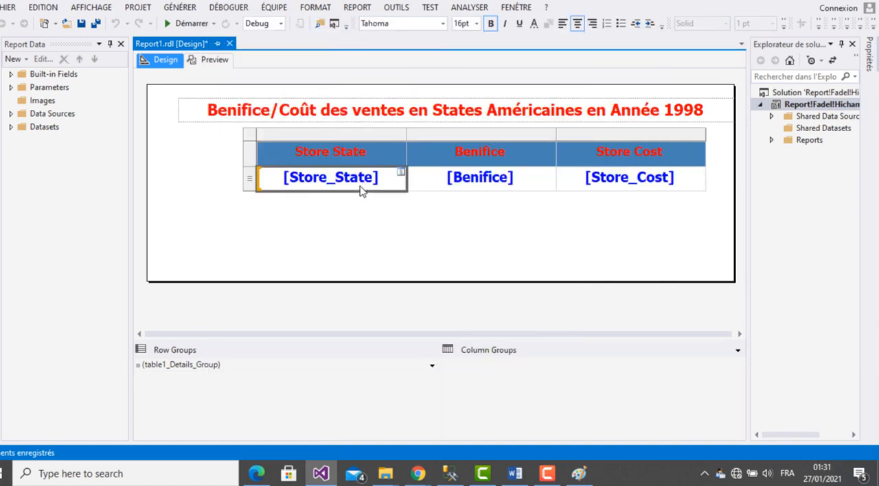
double_click(473, 184)
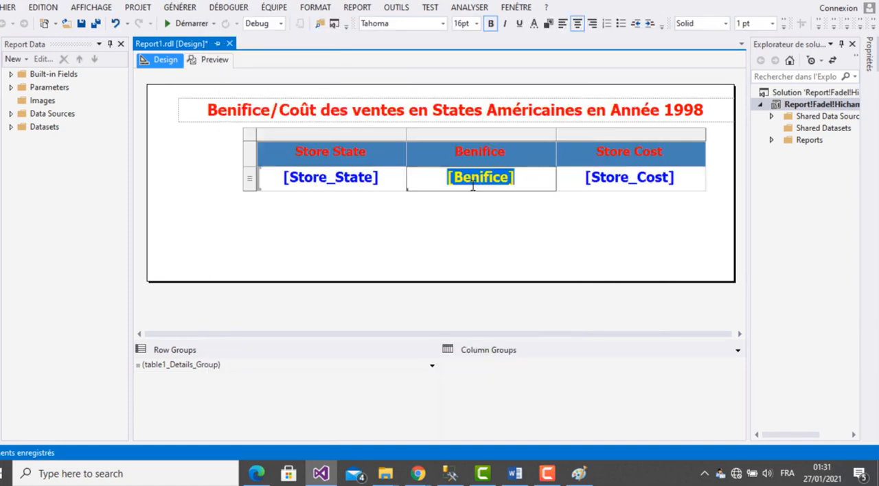
left_click(633, 180)
double_click(633, 178)
double_click(634, 179)
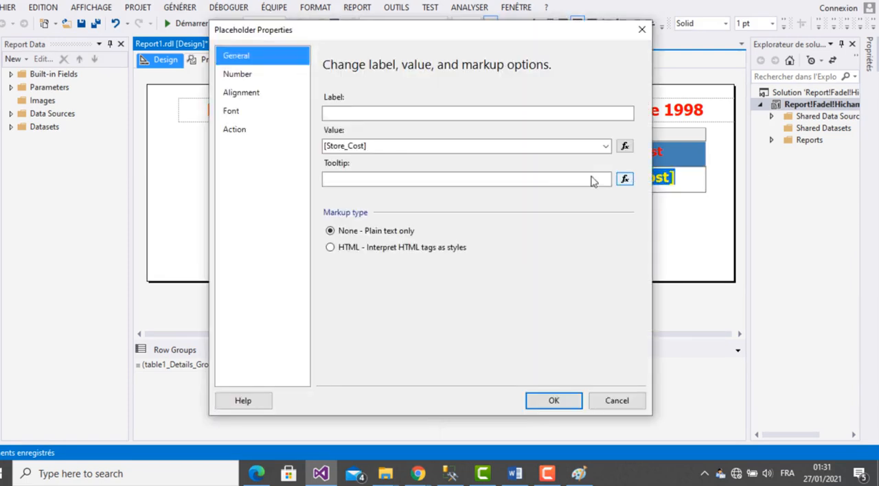
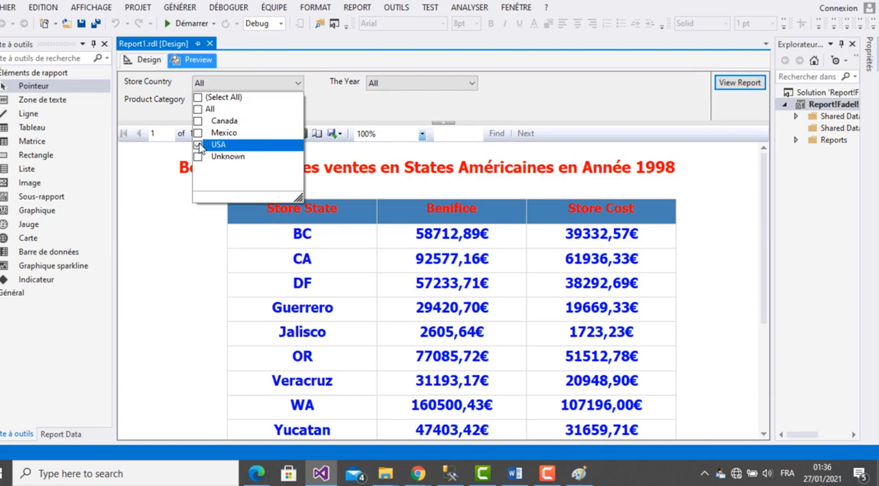
- Set the preview parameters to Store Country USA and The Year 1998, clearing the All choices
left_click(336, 120)
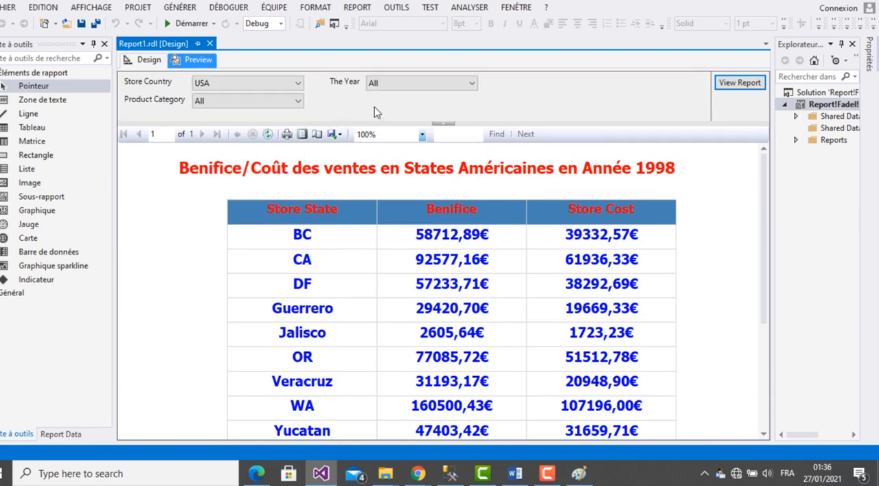
left_click(412, 83)
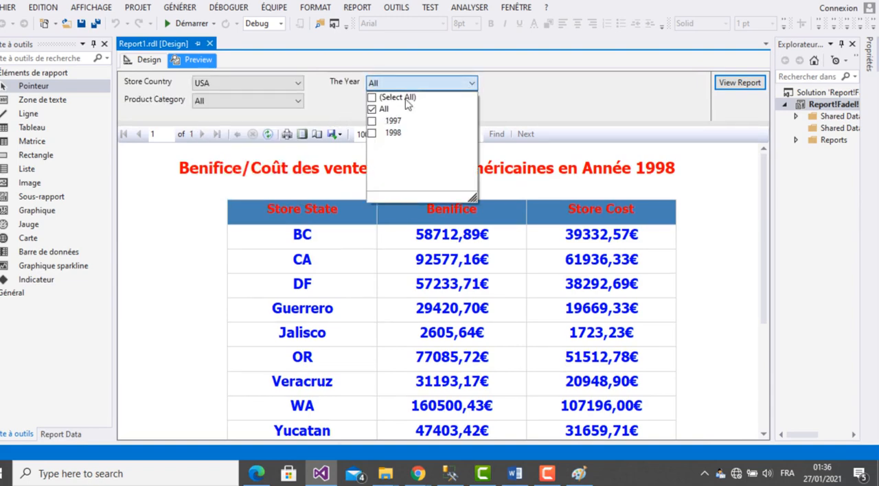
left_click(372, 110)
left_click(372, 110)
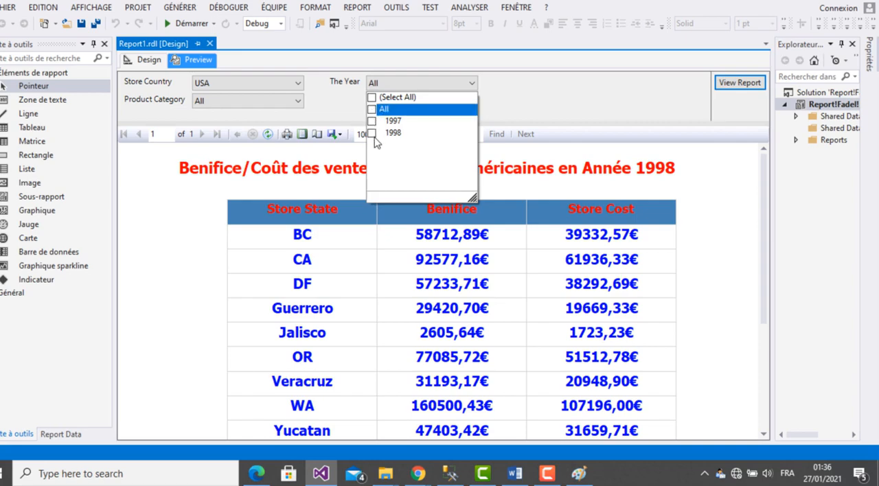
left_click(372, 133)
left_click(514, 112)
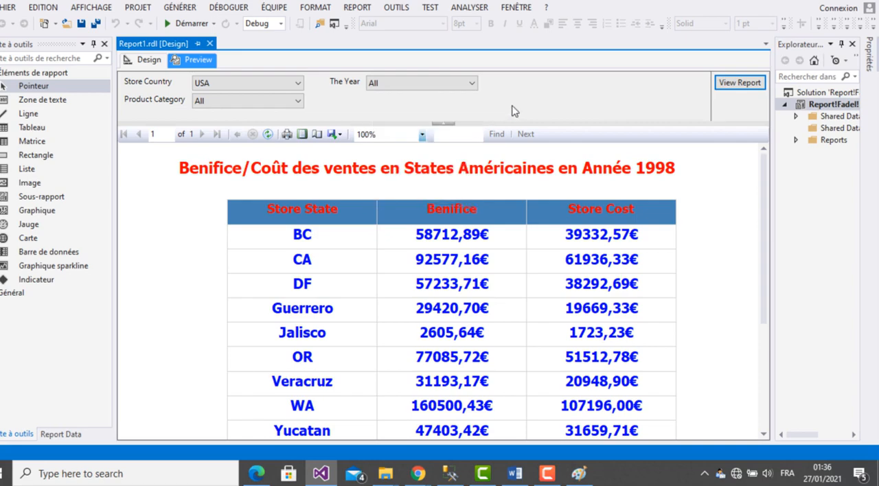
- Run the report with only Bread as the Product Category, and save the report
left_click(297, 101)
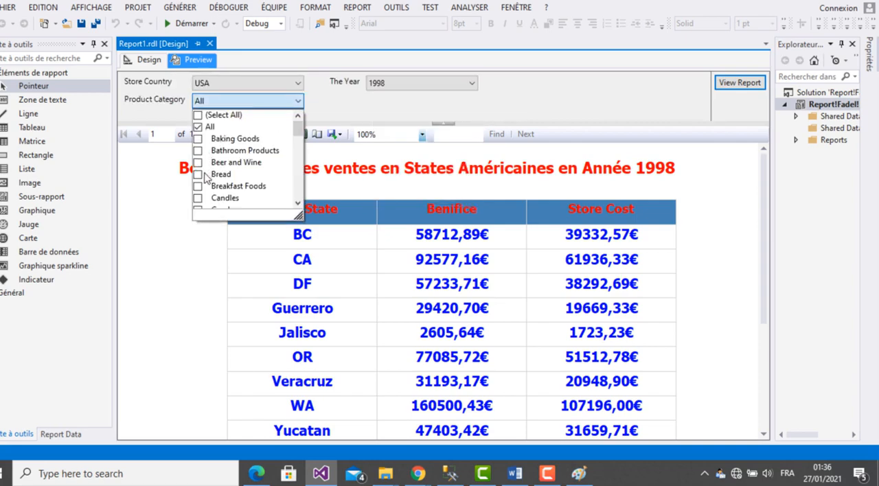
left_click(199, 175)
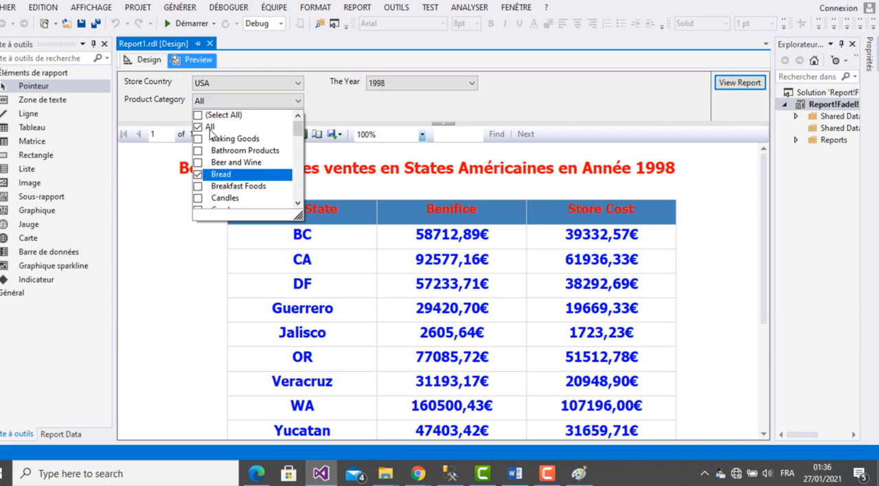
left_click(211, 131)
left_click(332, 116)
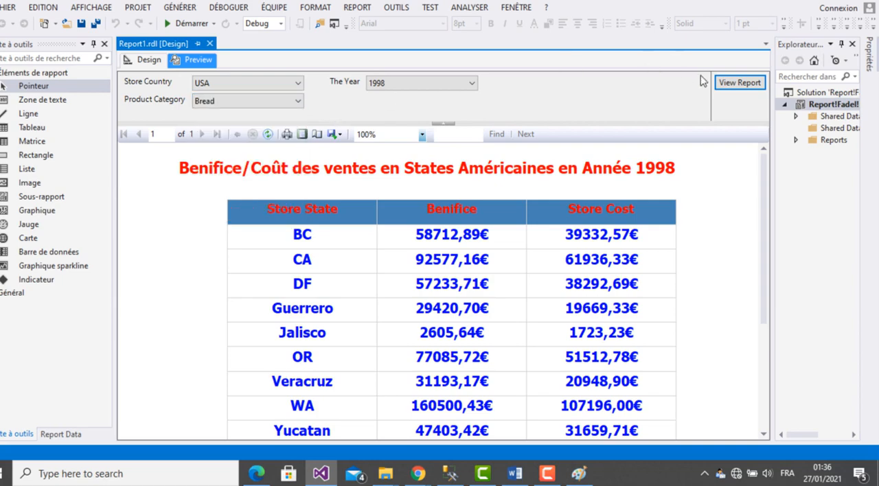
left_click(742, 89)
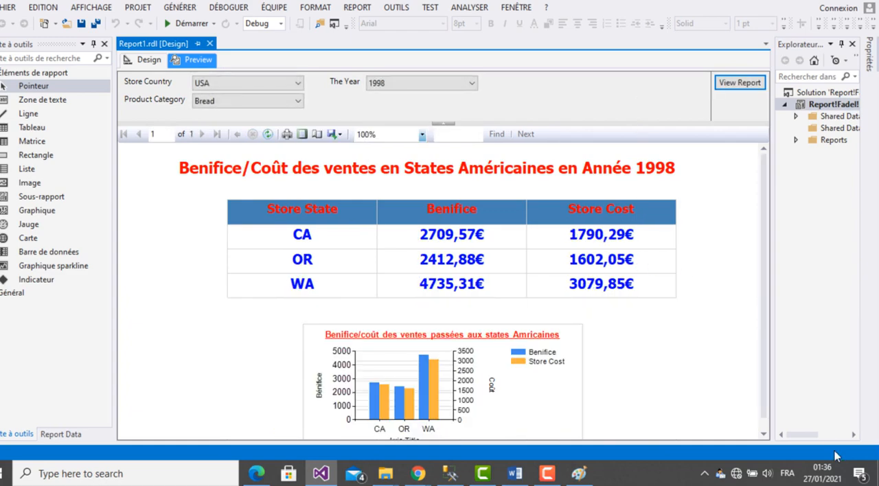
left_click(81, 24)
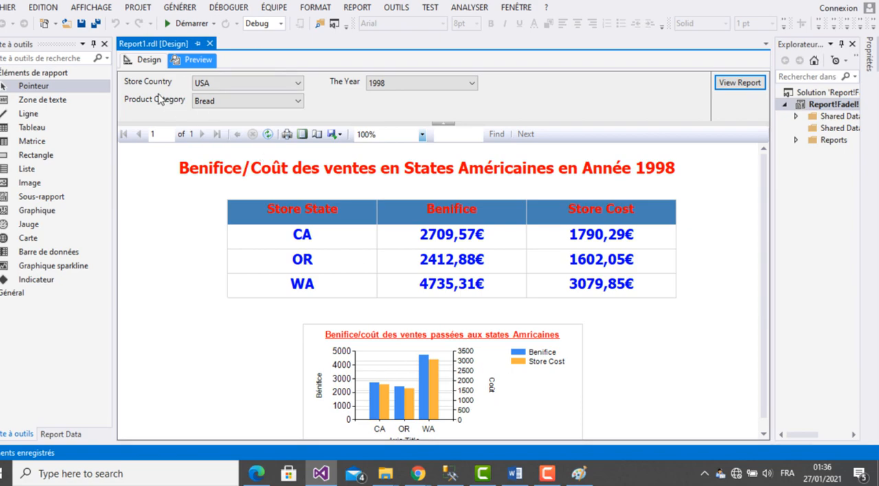
- Return to the design and move the chart slightly up and to the left, just beneath the table
left_click(142, 61)
left_click(423, 266)
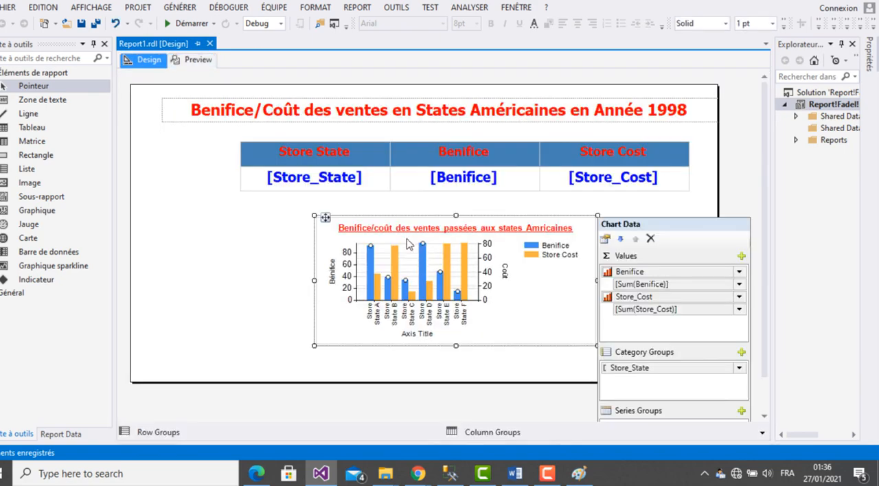
left_click(241, 270)
left_click(374, 229)
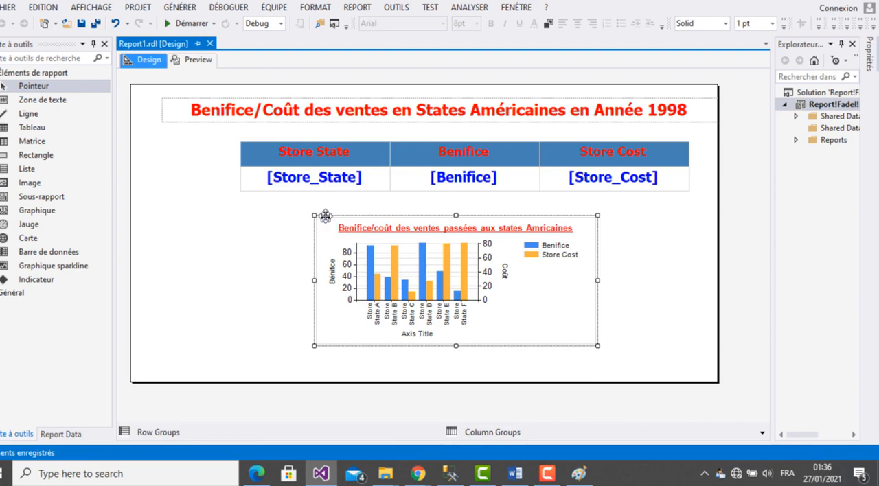
left_click_drag(326, 217, 302, 202)
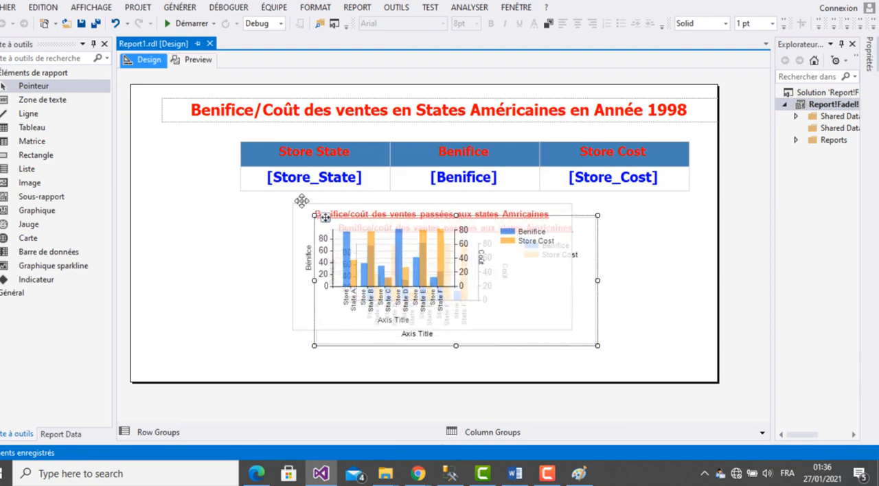
left_click(661, 317)
- Move the whole table slightly up and to the left so it sits closer beneath the report title
left_click(432, 164)
left_click(265, 134)
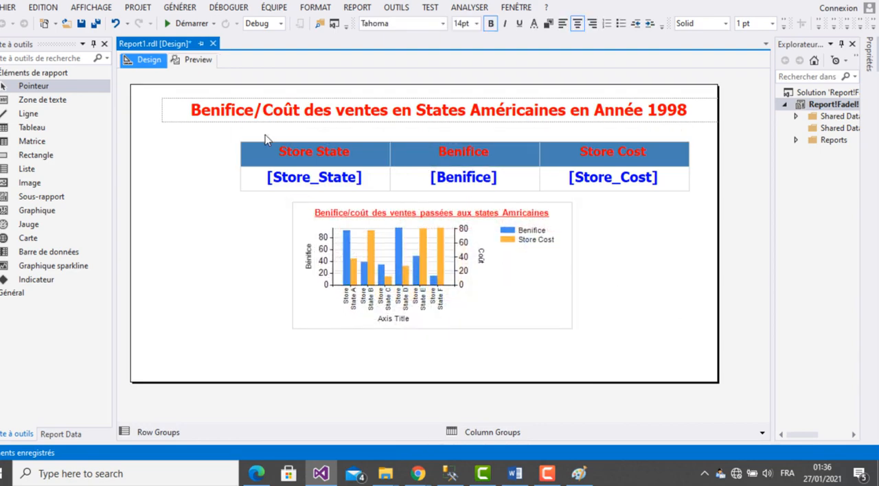
left_click(241, 141)
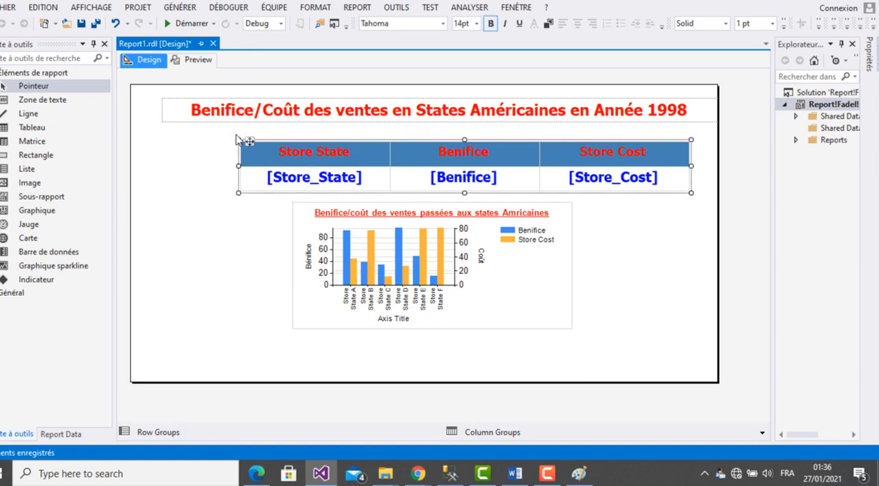
left_click_drag(249, 139, 225, 133)
left_click(660, 327)
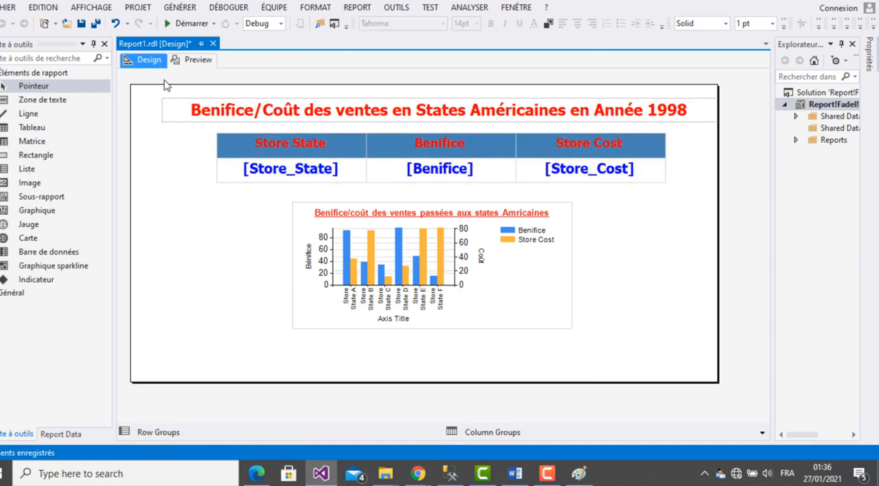
- Preview the rearranged report and set Store Country to USA and The Year to 1998 only
left_click(197, 60)
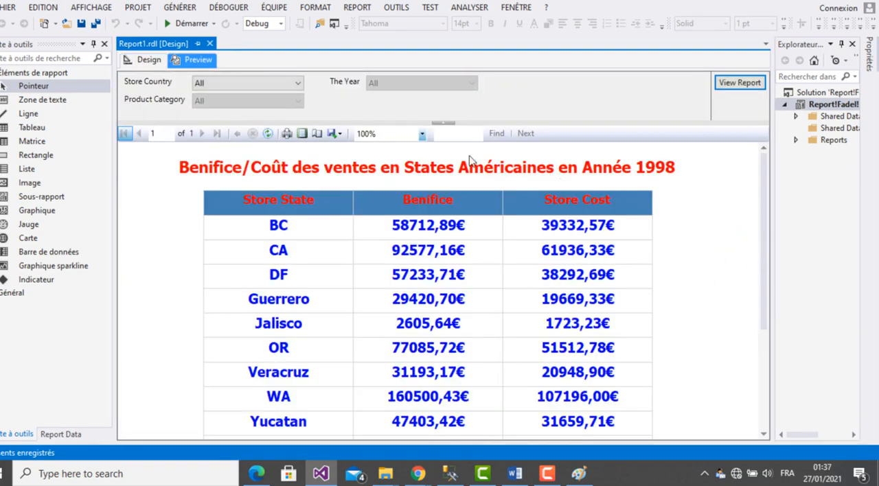
left_click(298, 84)
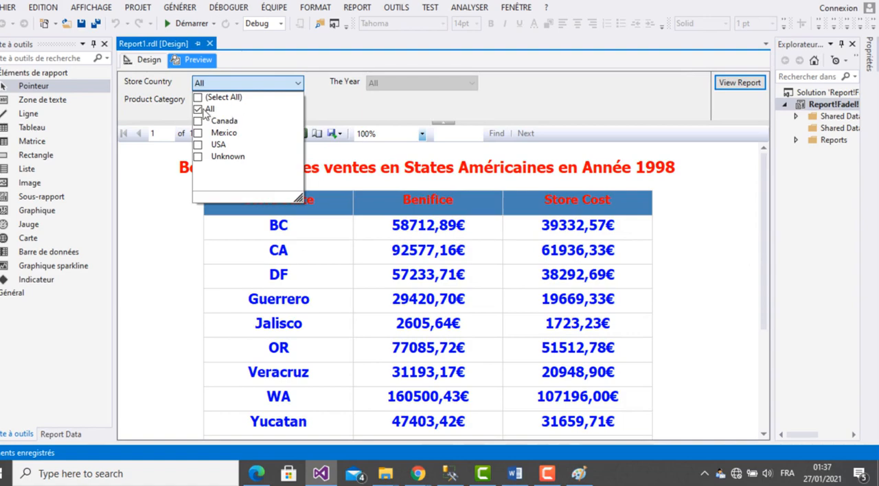
left_click(202, 112)
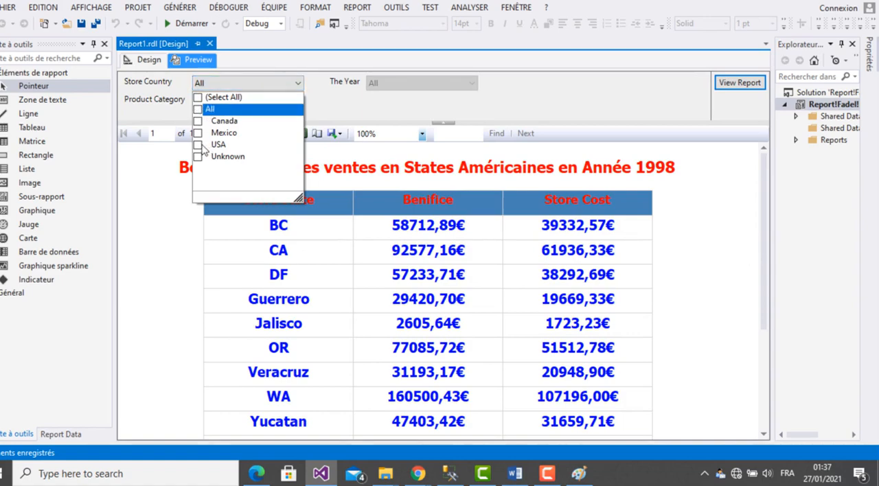
left_click(202, 146)
left_click(355, 118)
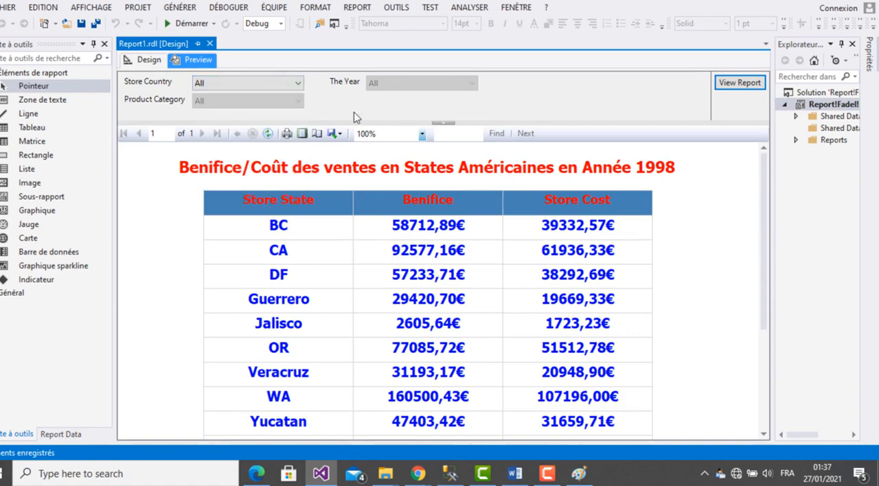
left_click(398, 87)
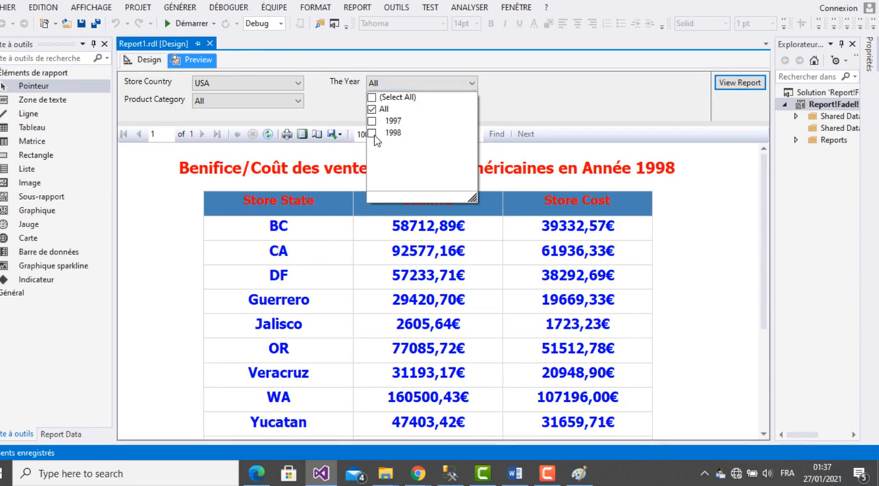
left_click(373, 134)
left_click(372, 110)
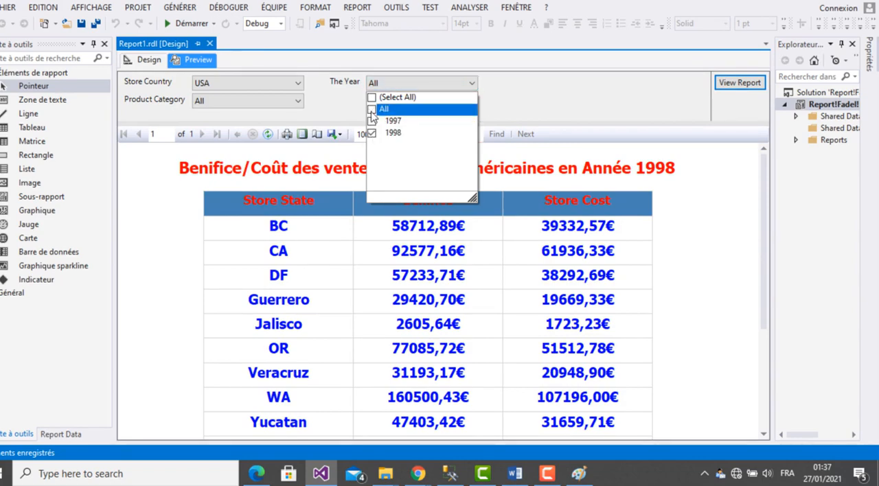
left_click(508, 107)
- Restrict the Product Category parameter to Bread only and run the report to check the new layout
left_click(254, 102)
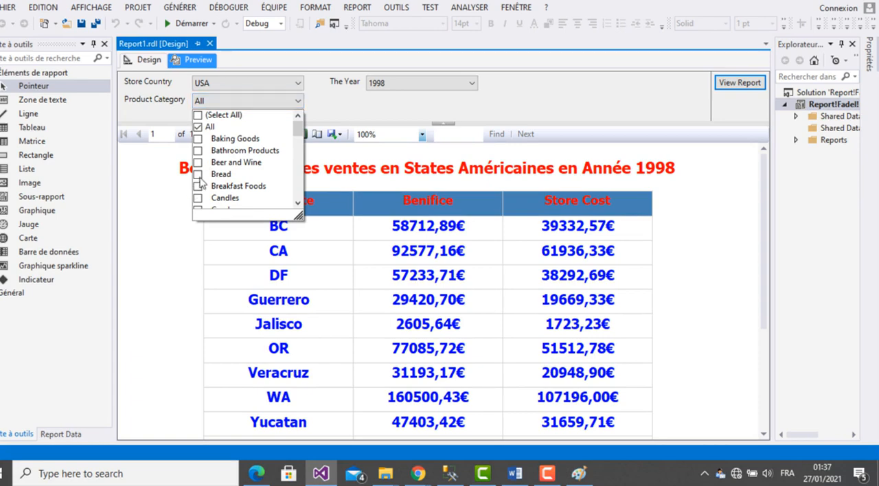
left_click(199, 176)
left_click(336, 116)
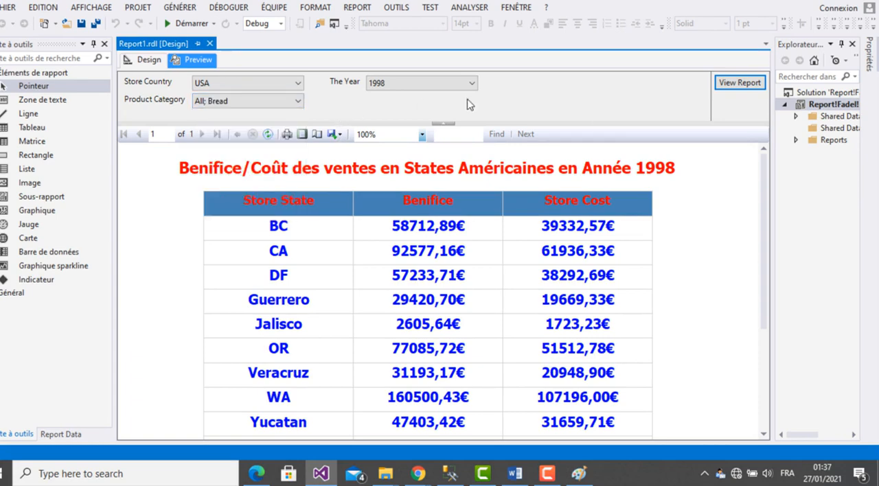
left_click(298, 102)
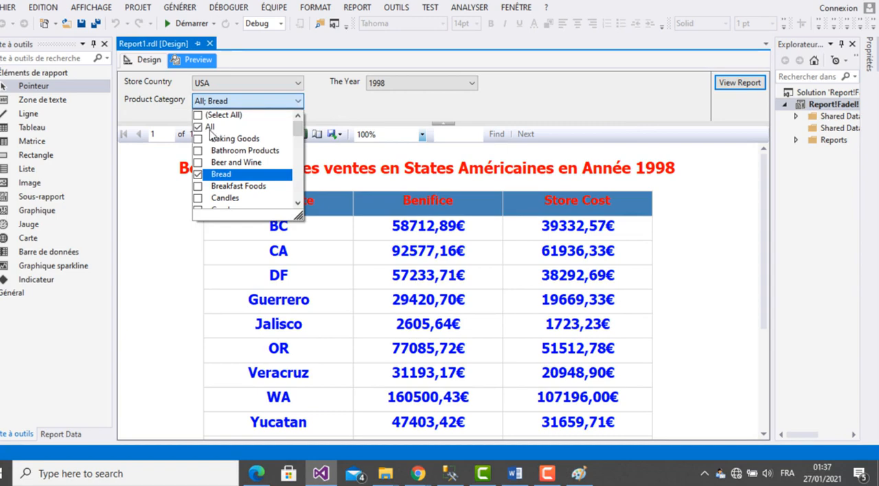
left_click(210, 130)
left_click(323, 124)
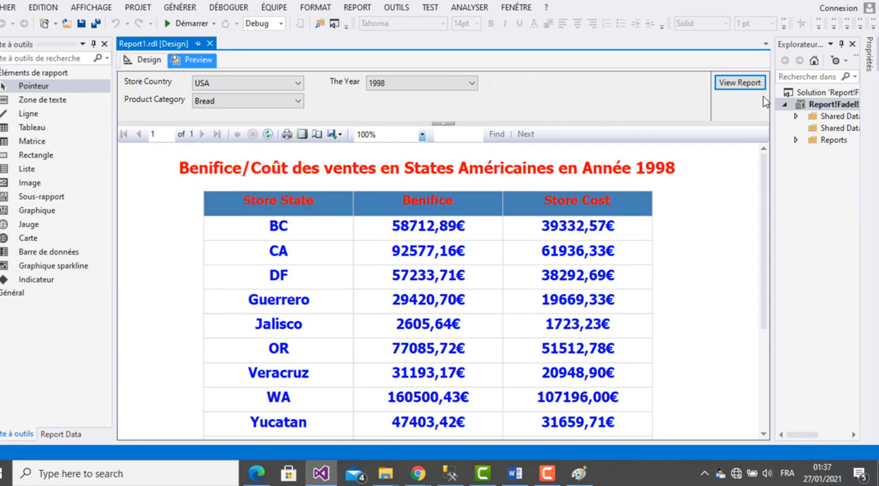
left_click(740, 82)
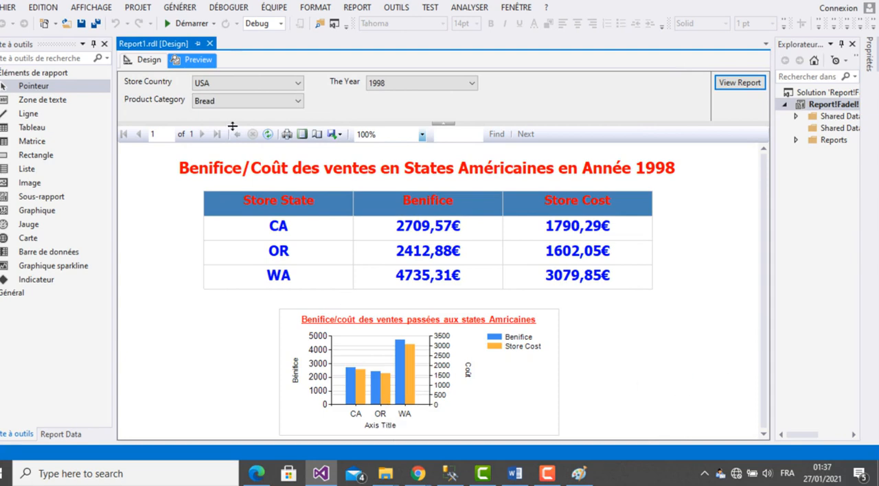
- Return to the design and delete the Axis Title text under the chart's category axis
left_click(144, 60)
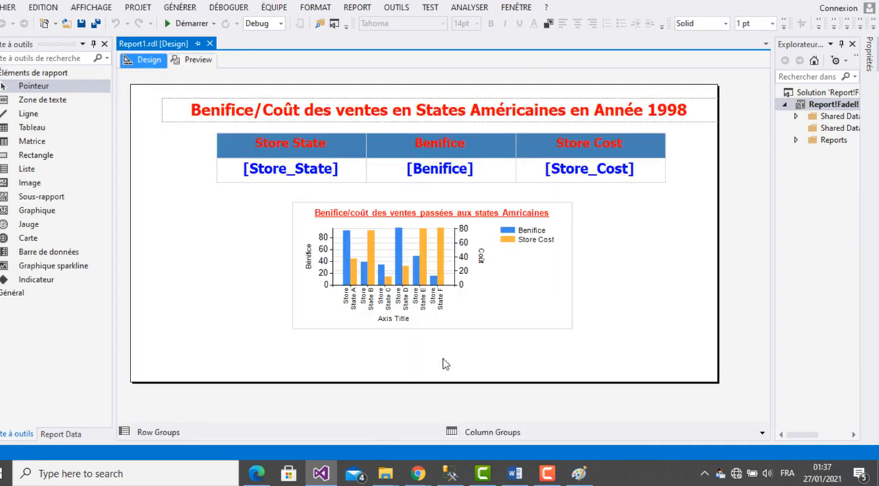
left_click(398, 323)
left_click(393, 323)
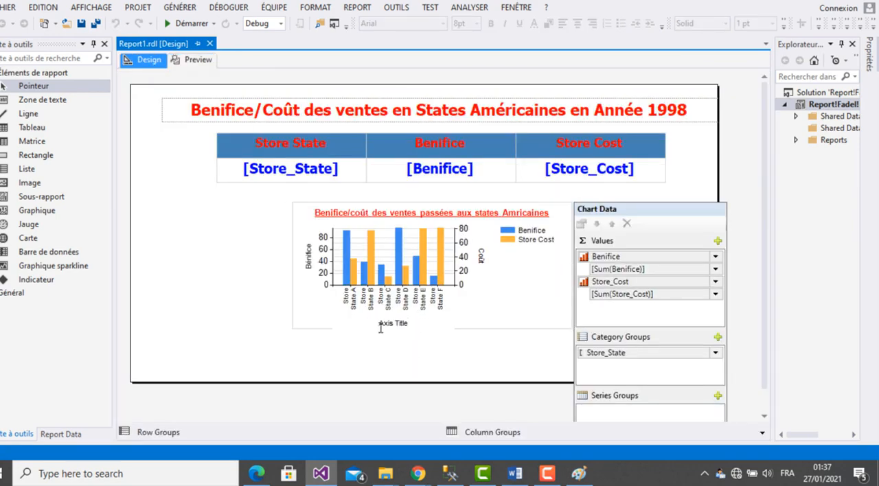
key("BackSpace")
key("BackSpace")
key("BackSpace")
left_click(371, 356)
- Preview the report with the edited chart, choosing USA as Store Country and 1998 as The Year
left_click(196, 60)
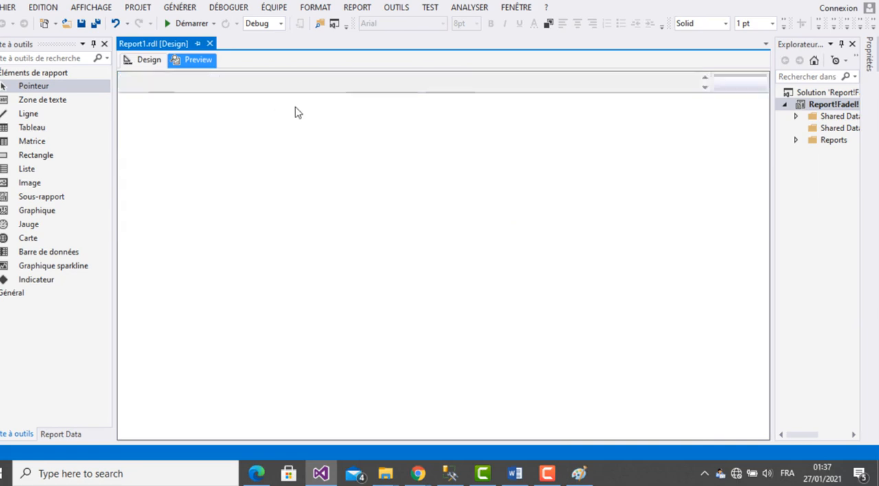
left_click(249, 83)
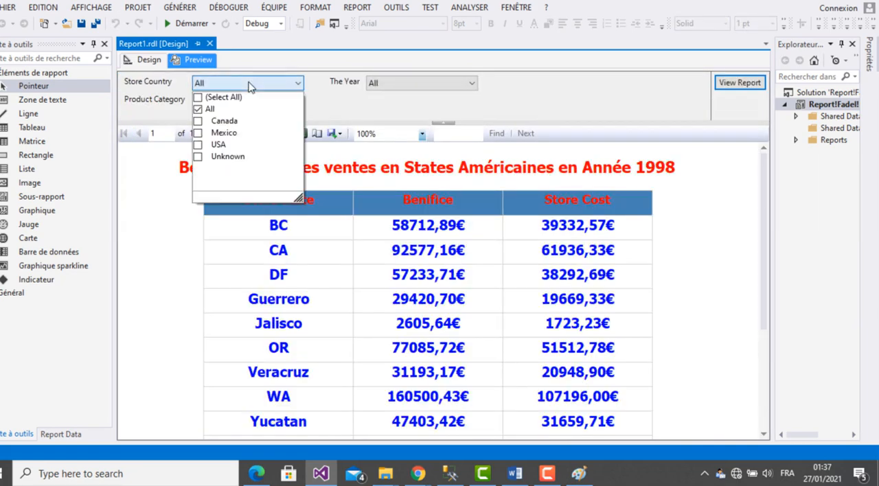
left_click(208, 112)
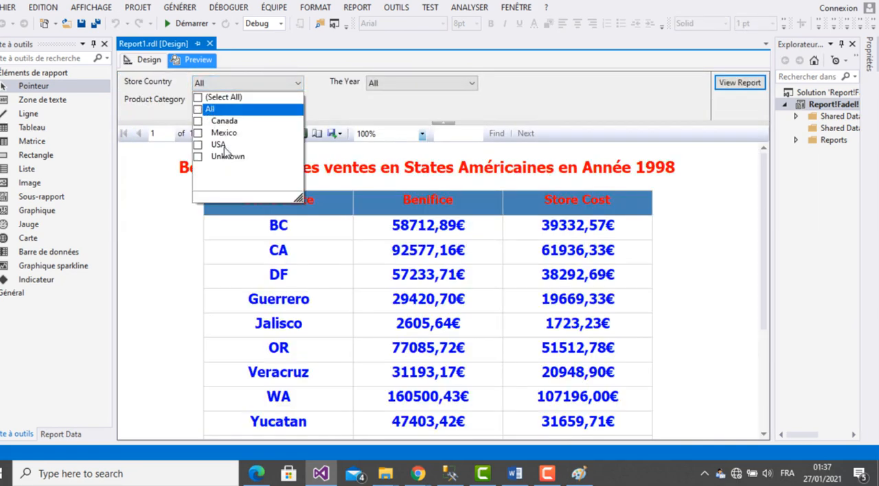
left_click(380, 124)
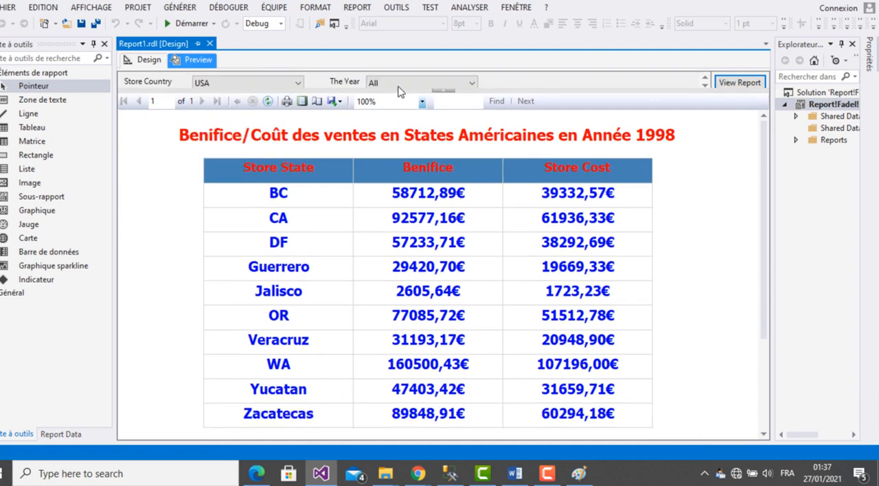
left_click(402, 80)
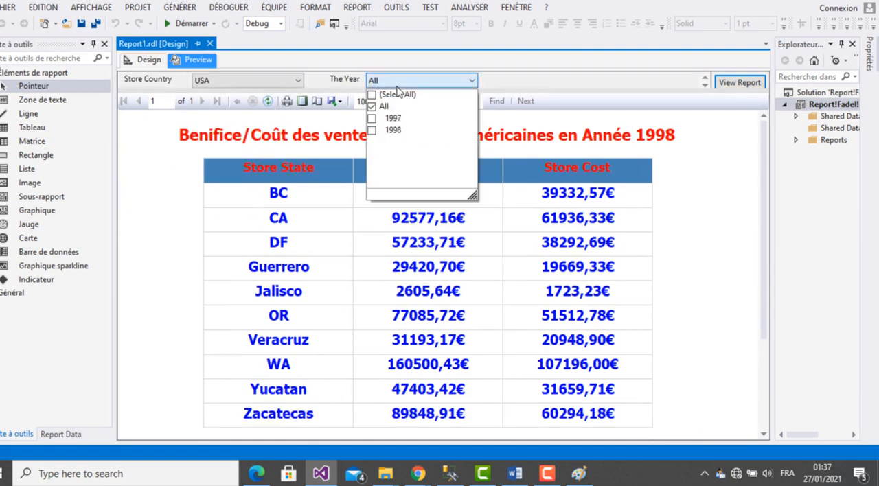
left_click(382, 108)
left_click(373, 131)
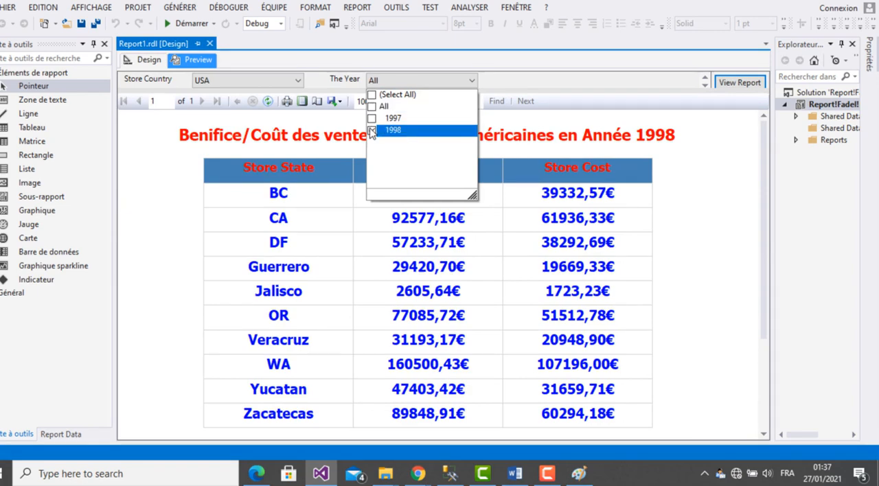
left_click(315, 86)
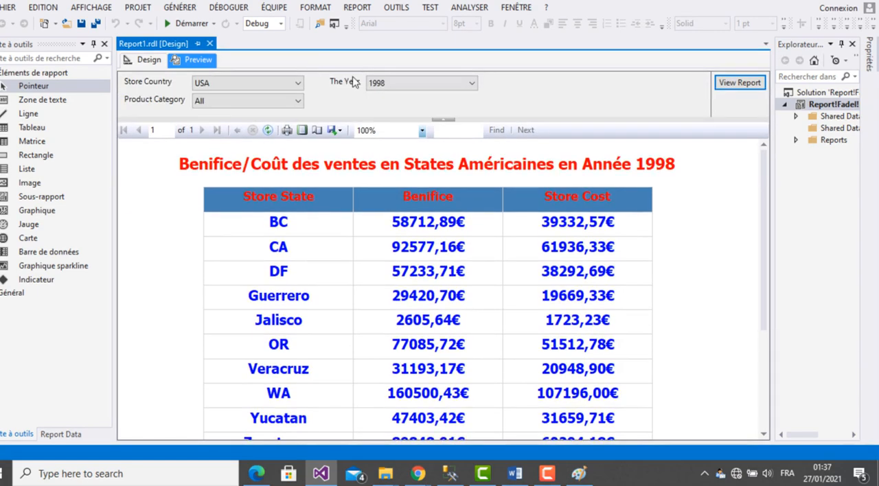
- Limit Product Category to Bread instead of All and run the report with the edited chart
left_click(298, 102)
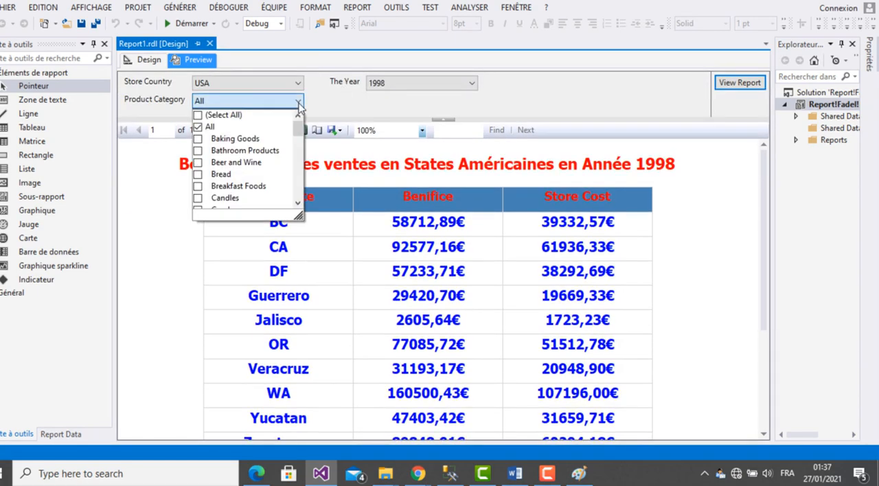
left_click(201, 174)
left_click(200, 128)
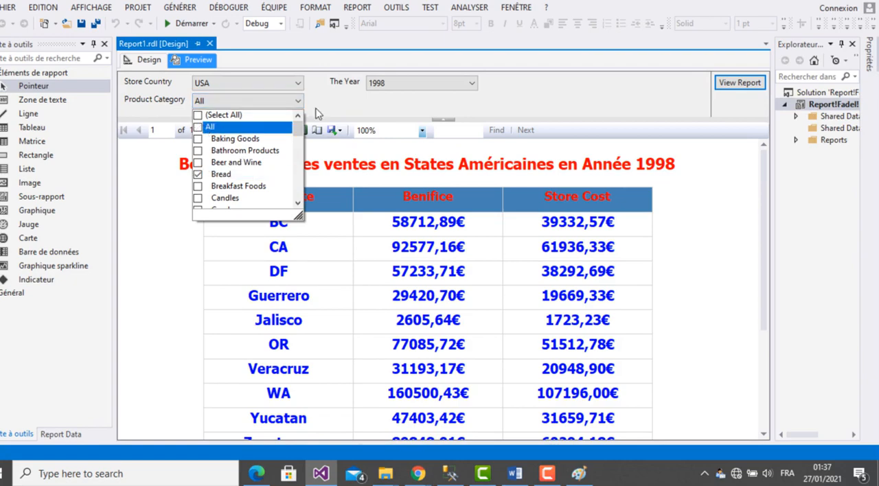
left_click(340, 110)
left_click(737, 83)
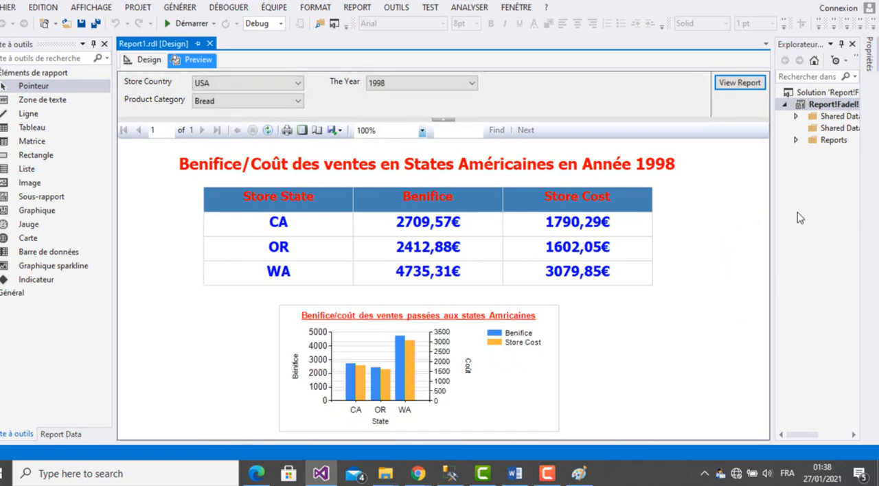
- Expand the project's Reports folder, then switch to Paint and paste the screenshot, shifted so the whole report preview shows
left_click(797, 141)
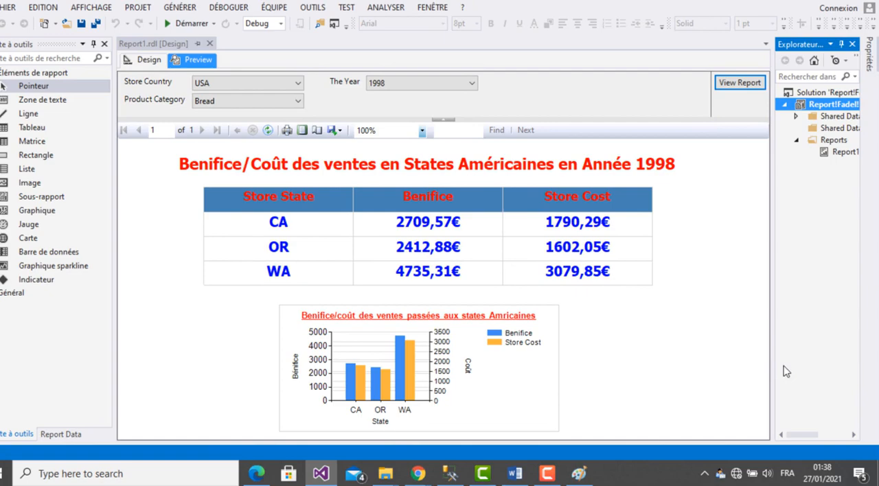
left_click(579, 474)
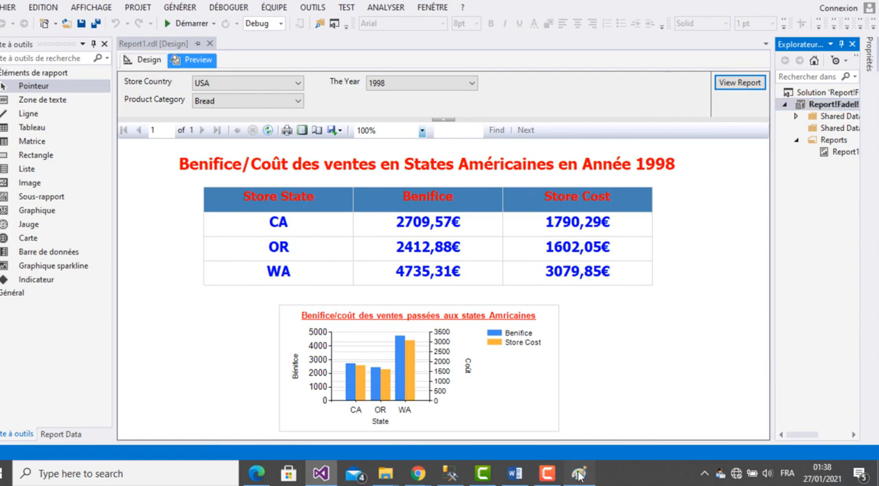
key("ctrl+v")
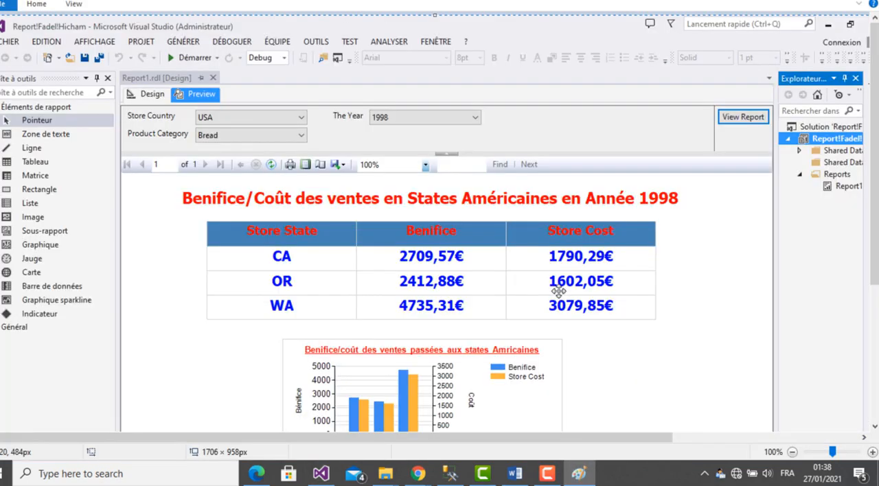
left_click_drag(553, 290, 516, 232)
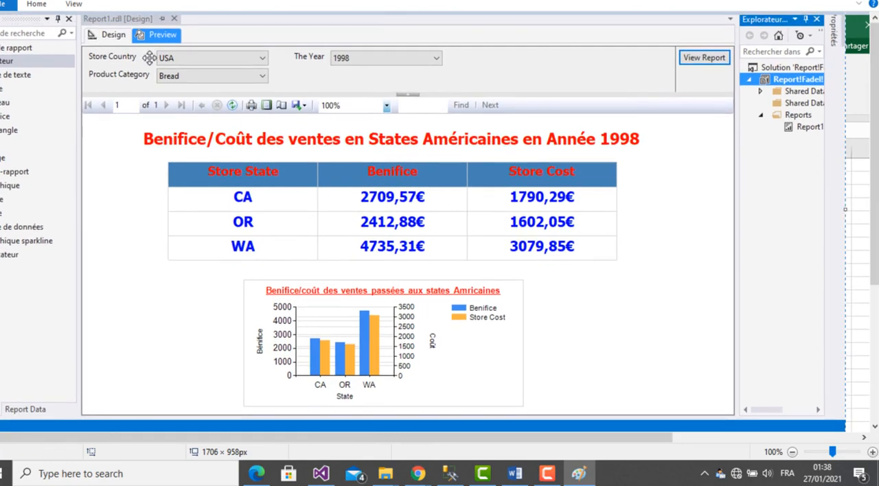
- Select the parameter bar and report preview in the screenshot and paste that area under "Avec SSRS :" in the Word document
left_click(37, 4)
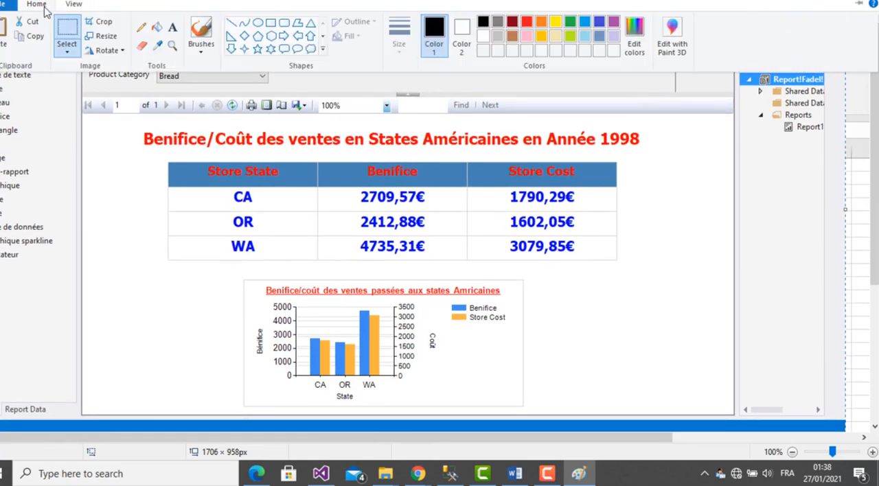
left_click(67, 31)
left_click_drag(84, 48, 650, 86)
left_click_drag(746, 106, 742, 410)
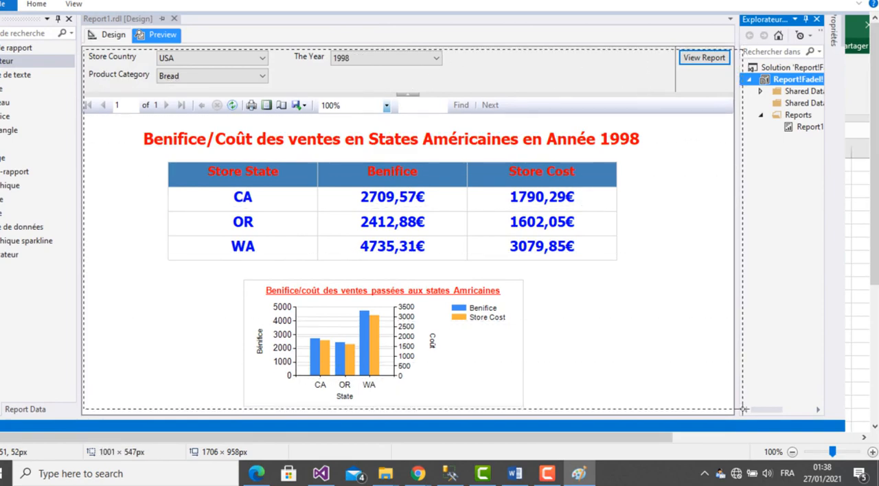
left_click(515, 474)
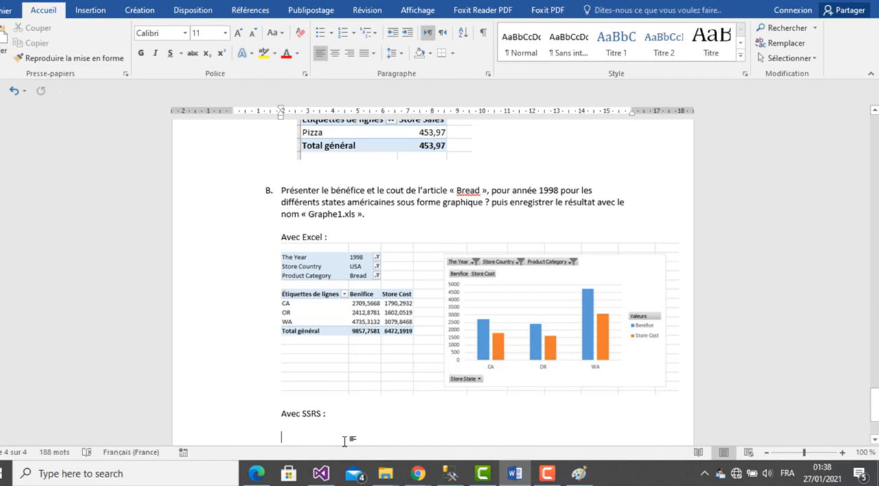
key("ctrl+v")
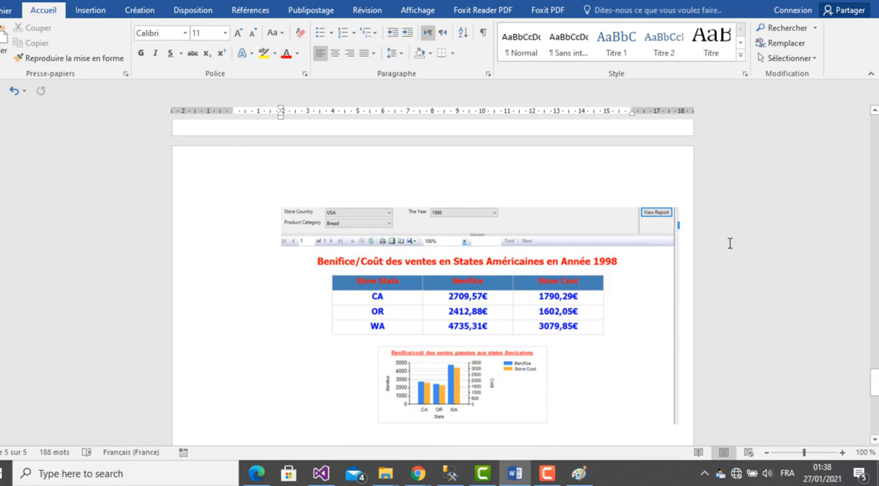
- Return to Paint and close it without saving the screenshot
left_click(579, 474)
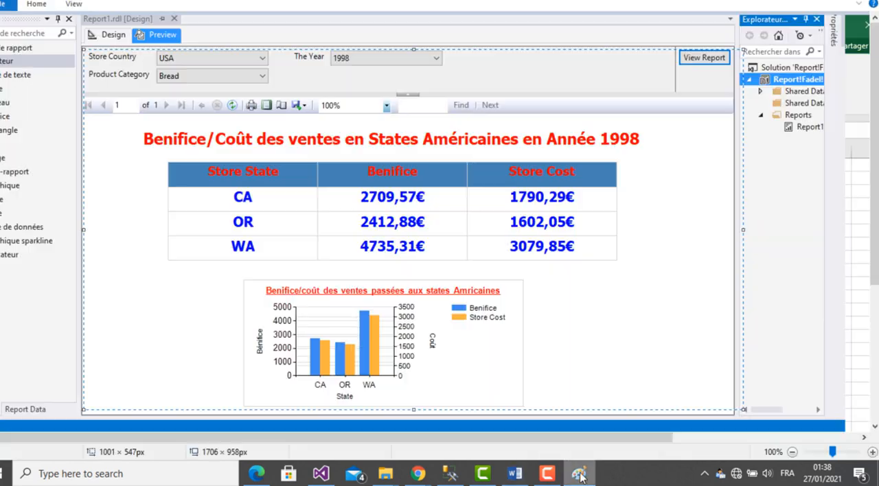
left_click(867, 1)
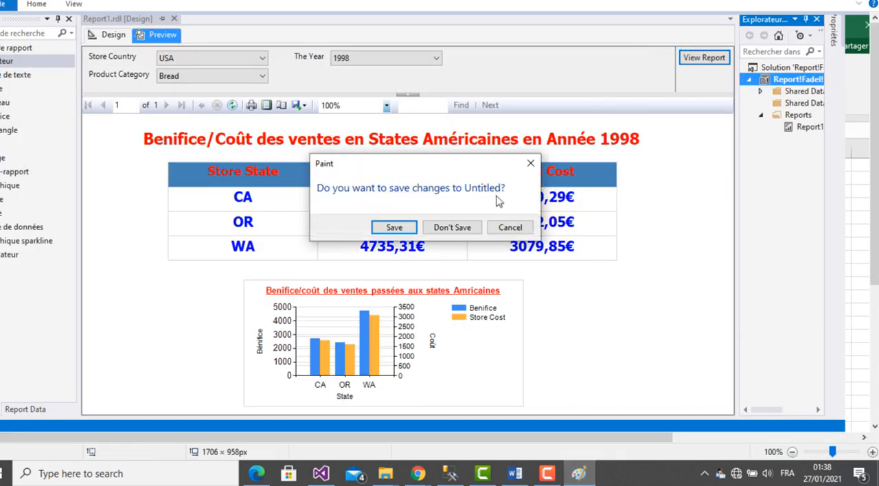
left_click(465, 227)
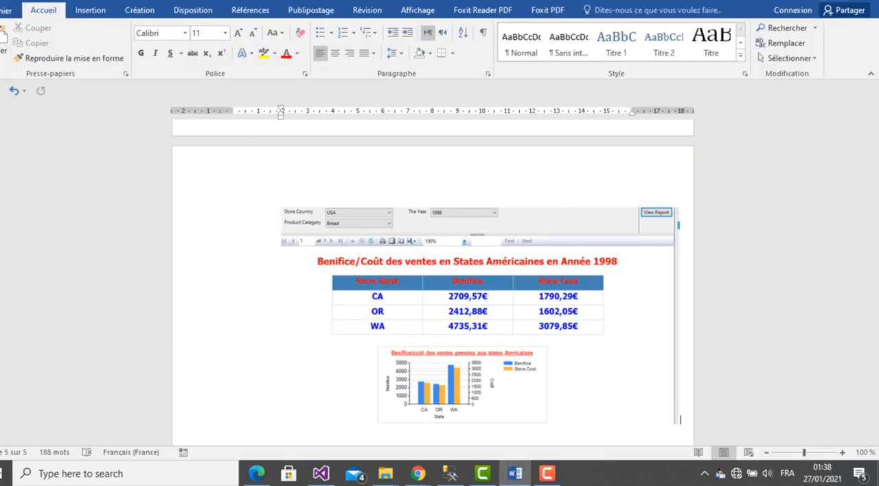
- Switch back to Visual Studio and check the TargetServerURL in the report project's deployment properties
left_click(320, 474)
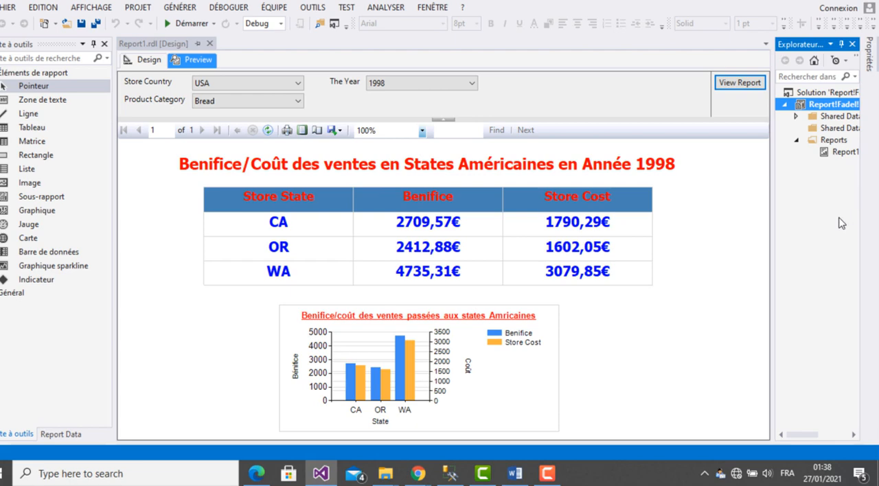
left_click(769, 187)
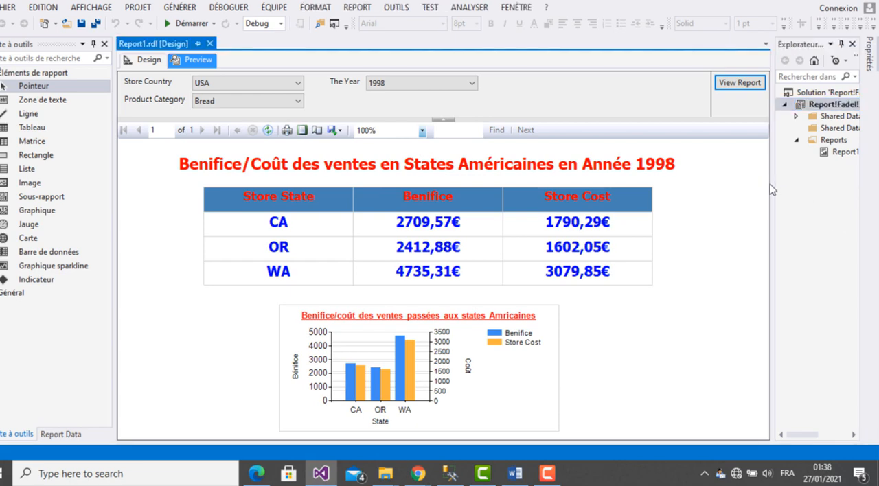
left_click_drag(774, 190, 748, 189)
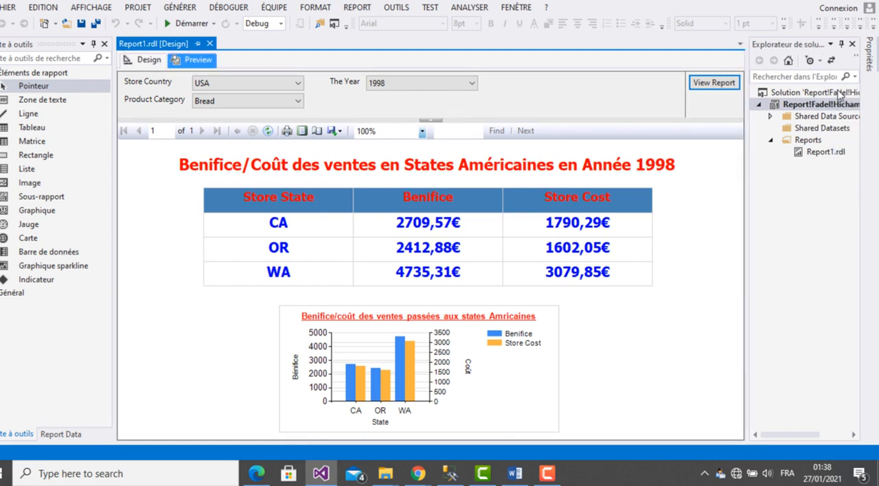
left_click(820, 106)
right_click(820, 106)
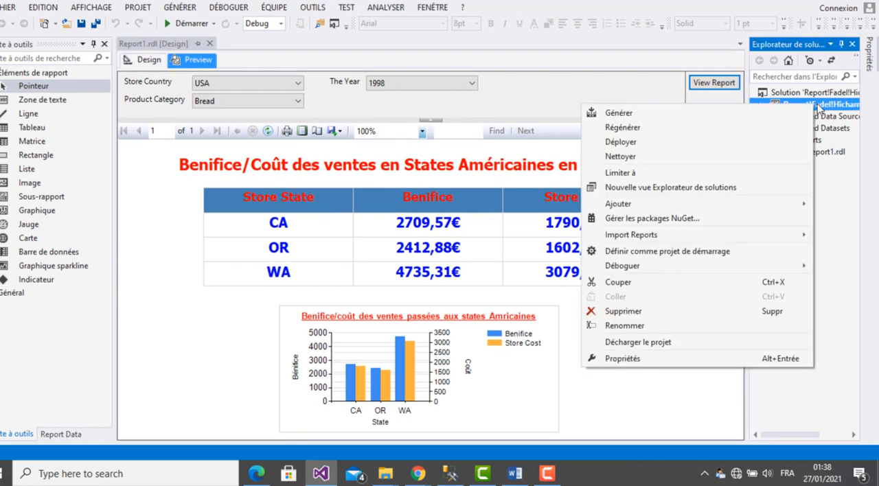
left_click(640, 360)
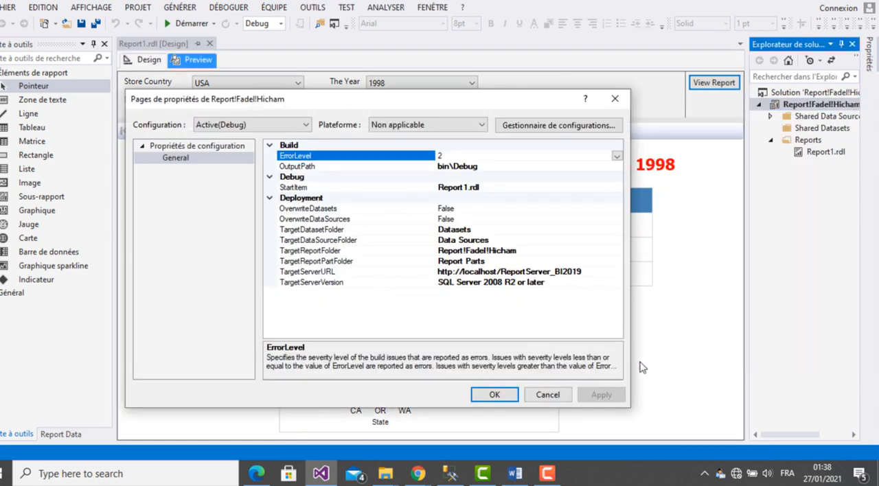
left_click(330, 274)
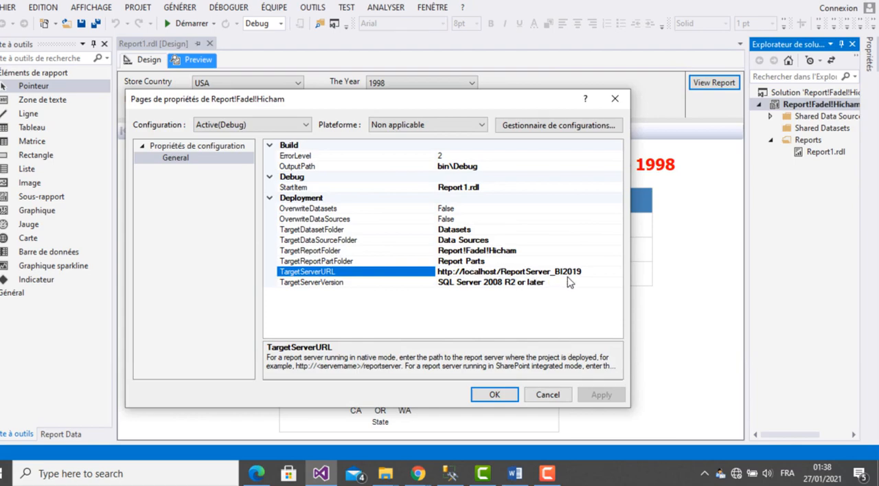
left_click(494, 395)
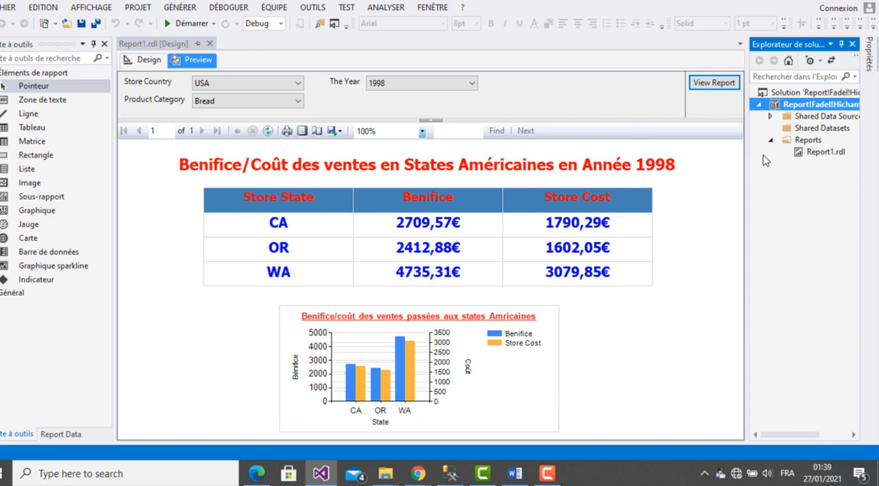
- Deploy the report project to the report server and check the target address in the deployment output
right_click(786, 106)
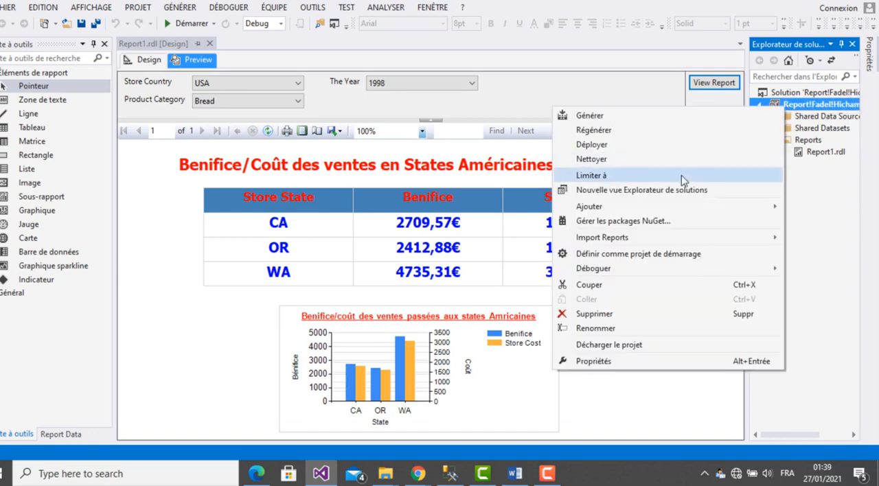
left_click(626, 146)
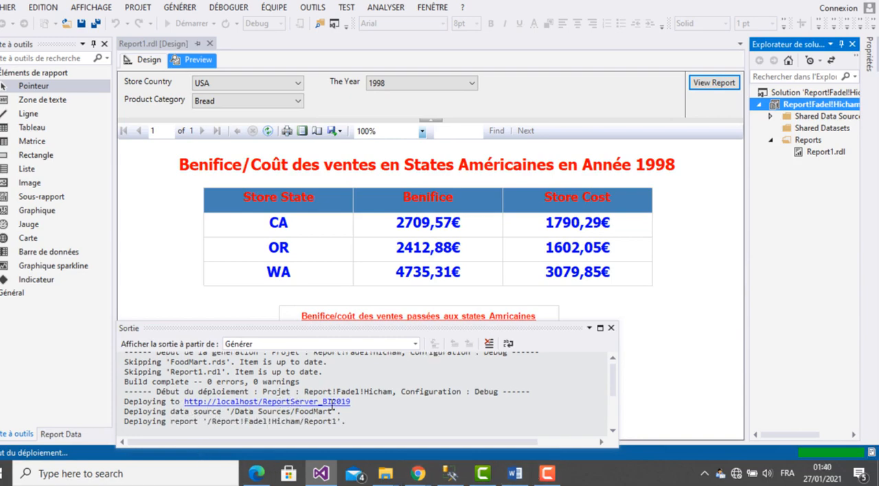
left_click_drag(358, 404, 180, 403)
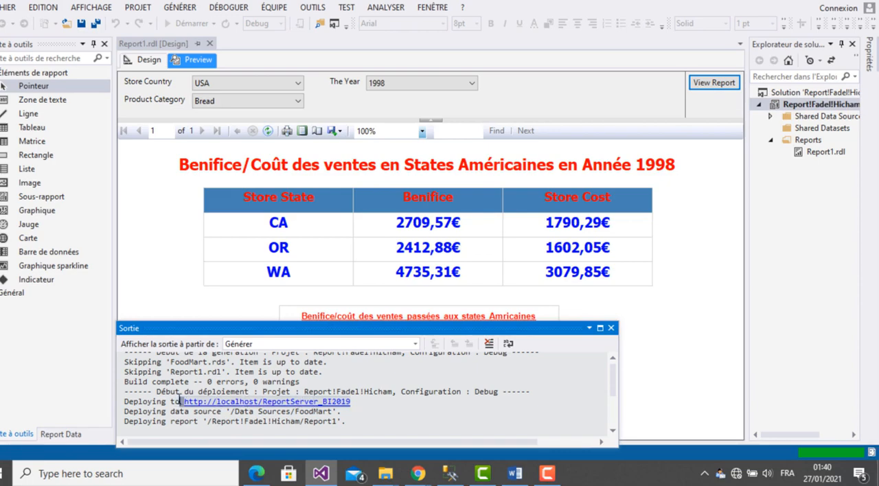
left_click(372, 415)
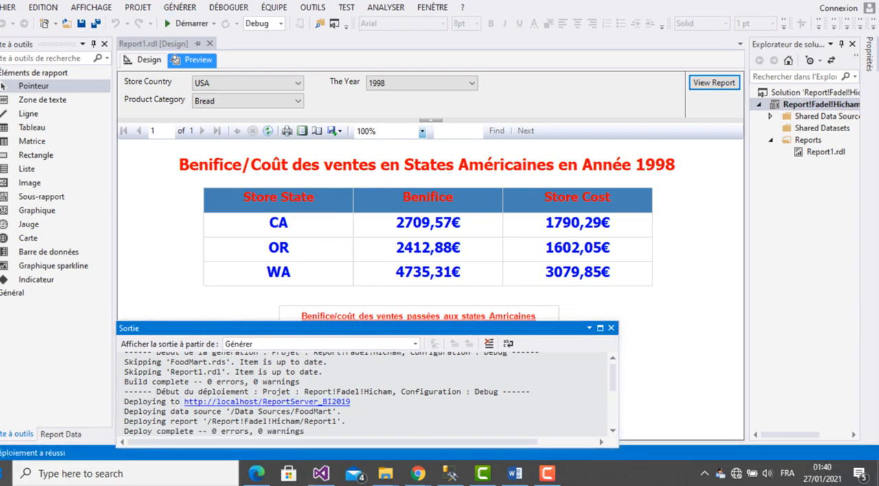
- Launch the SQL Server 2014 Reporting Services Configuration Manager from the installed SQL Server 2014 programs
left_click(1, 474)
left_click(185, 115)
left_click(2, 474)
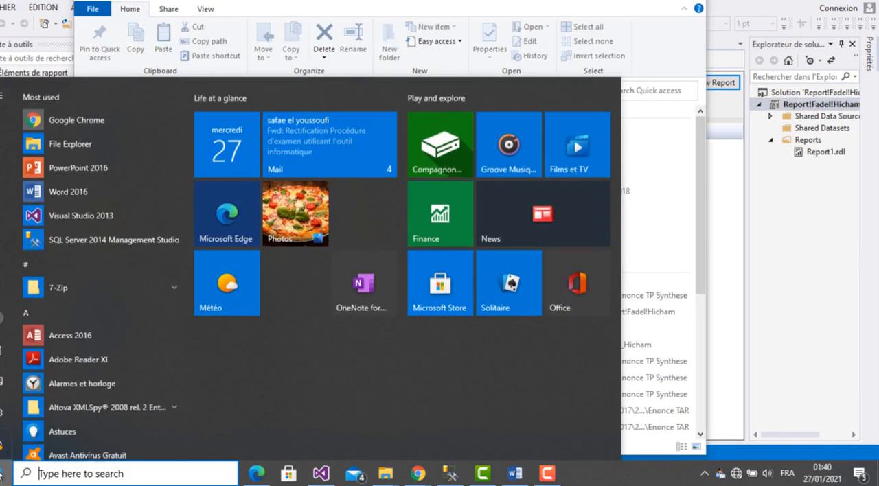
scroll(189, 191, "down", 5)
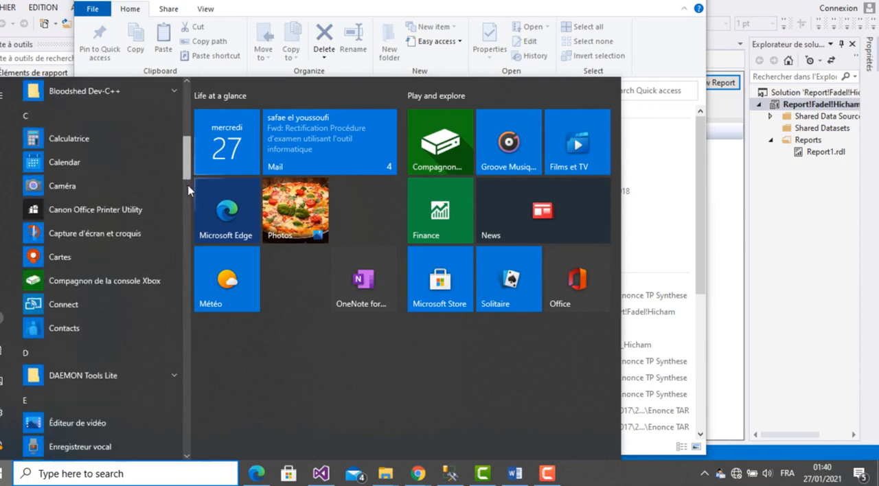
scroll(189, 190, "down", 10)
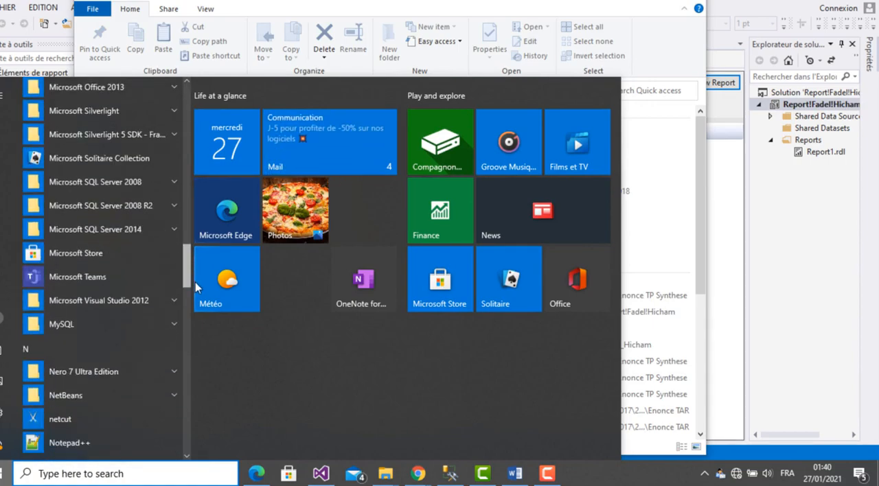
left_click(167, 234)
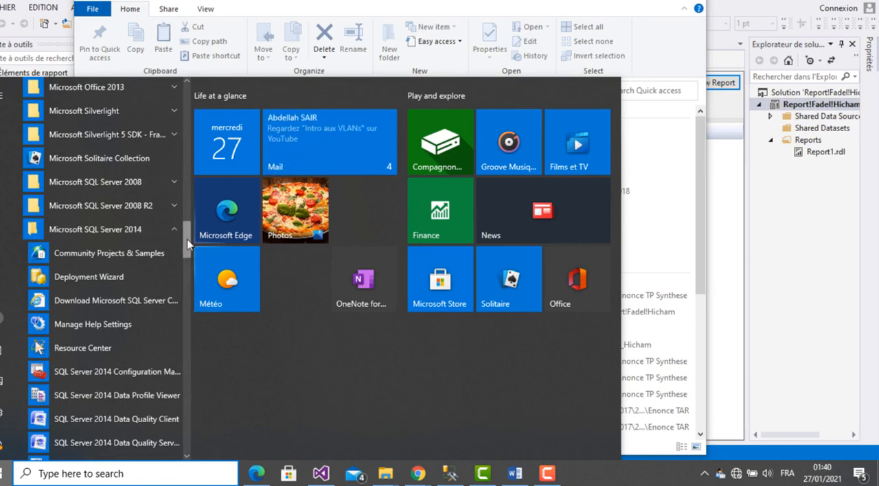
left_click_drag(189, 246, 191, 283)
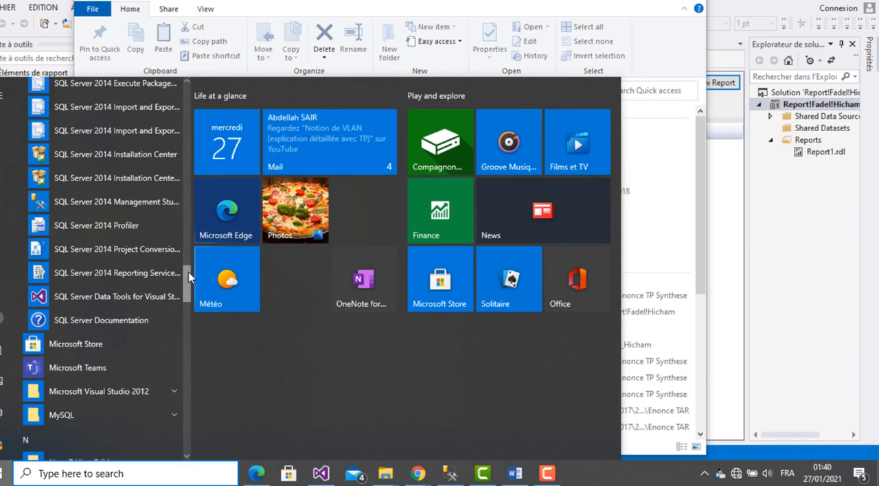
left_click_drag(190, 277, 189, 256)
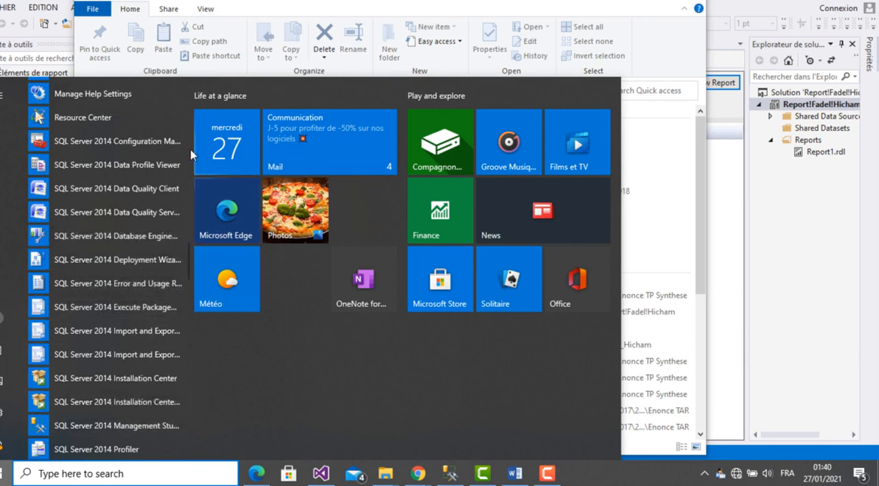
scroll(191, 150, "up", 5)
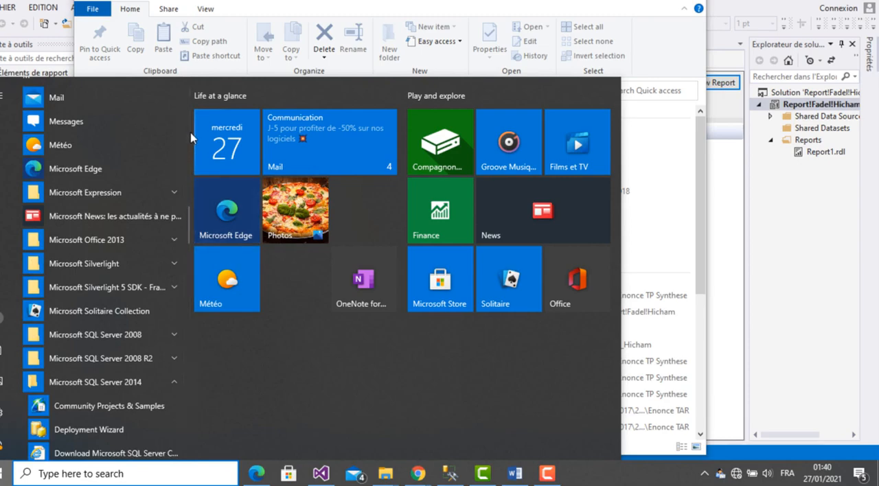
scroll(192, 137, "up", 5)
left_click_drag(187, 175, 196, 270)
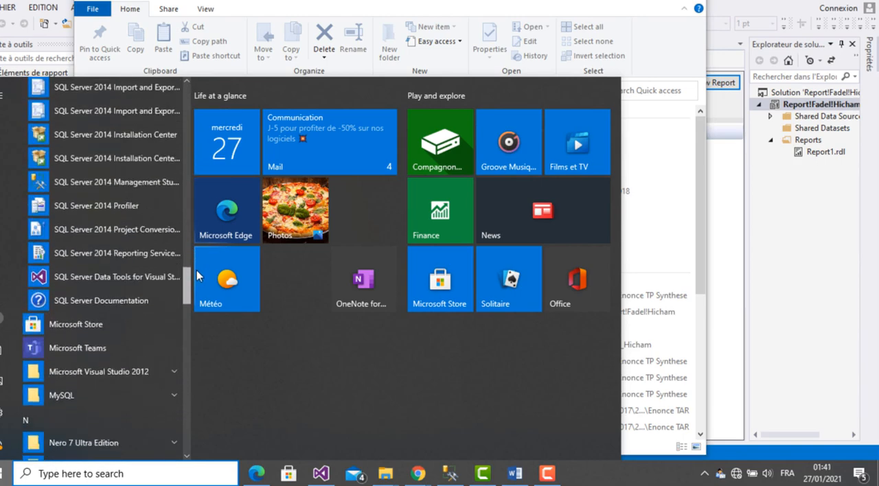
left_click(112, 256)
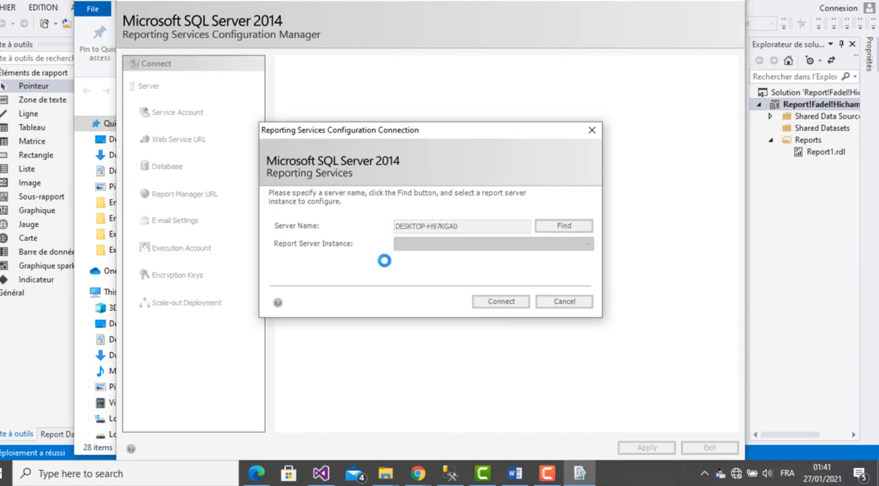
- Select the BI2019 report server instance and connect to it
left_click(453, 242)
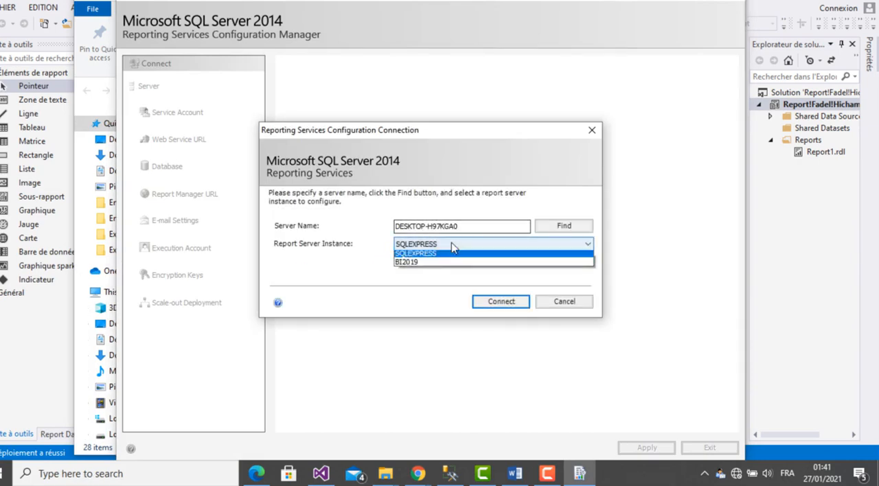
left_click(440, 266)
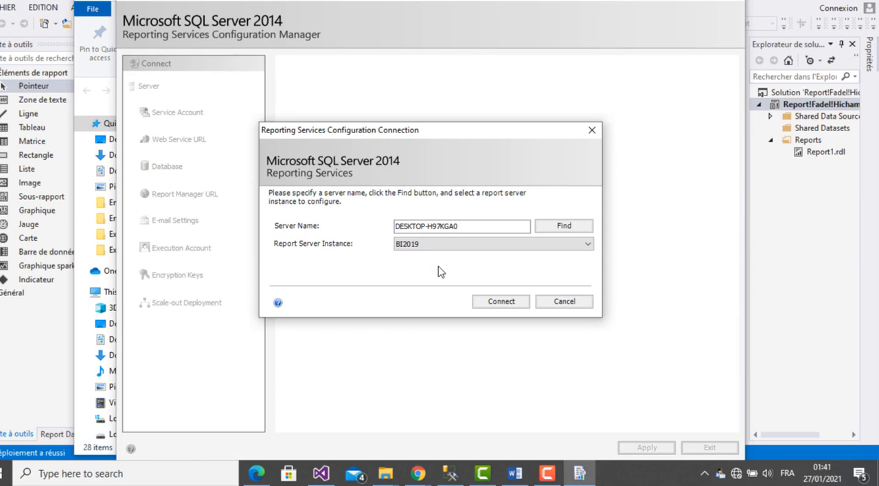
left_click(489, 303)
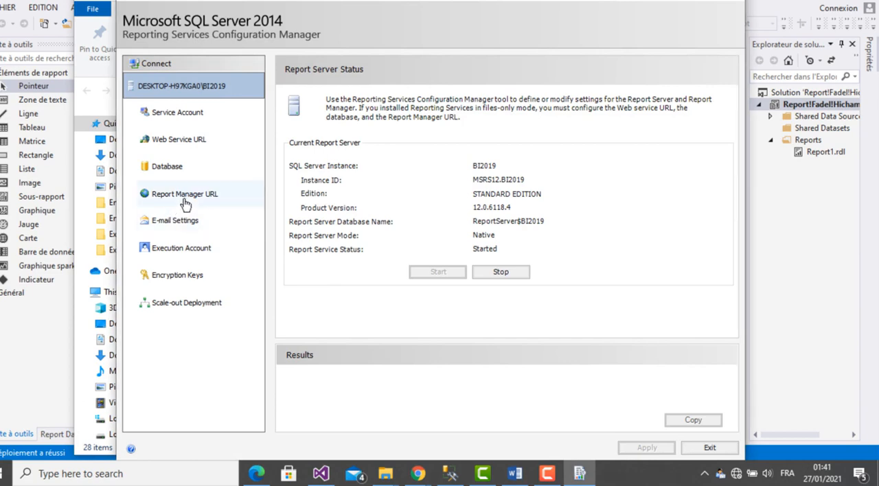
- Open the Report Manager site from its configured URL in Internet Explorer and display Report1 from the deployed project's folder
left_click(185, 199)
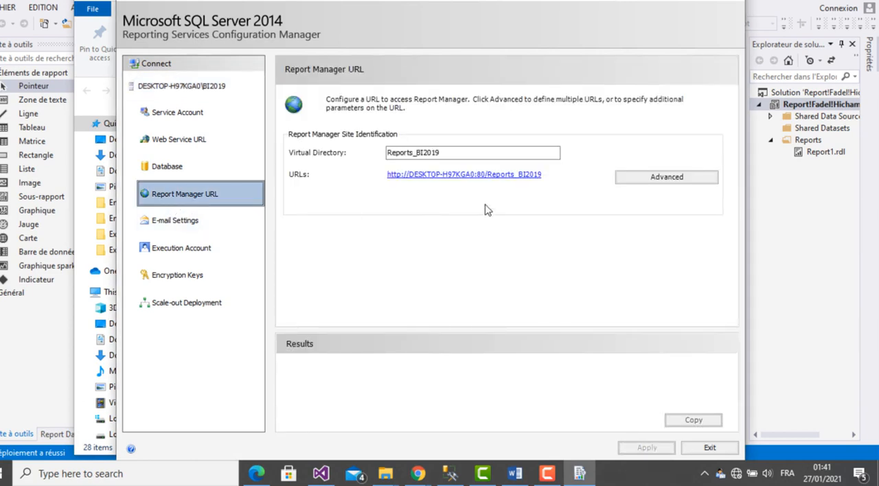
left_click(508, 180)
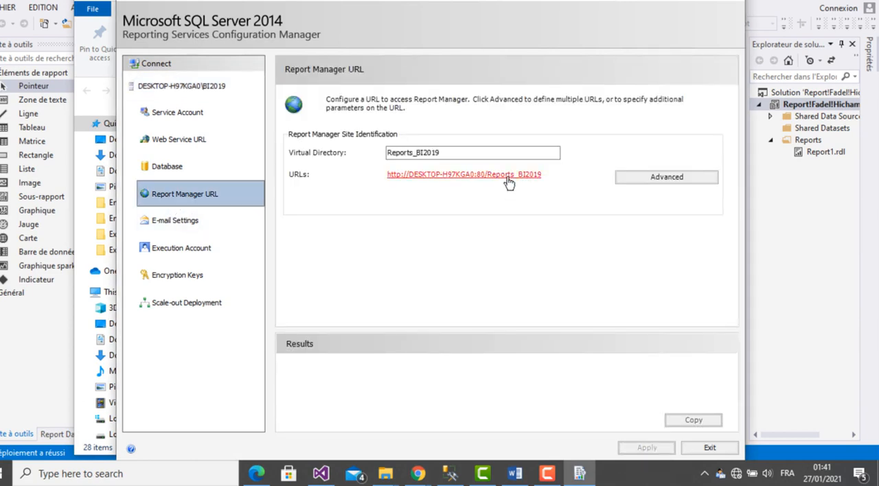
left_click(510, 181)
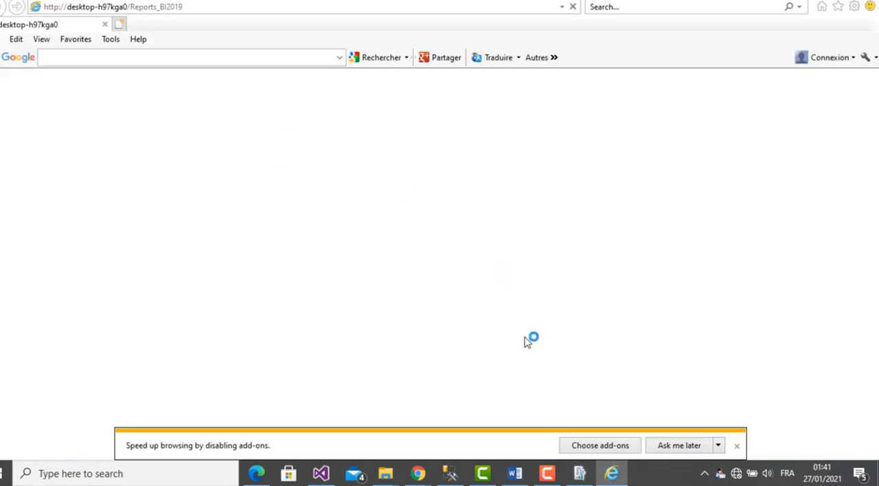
left_click(686, 451)
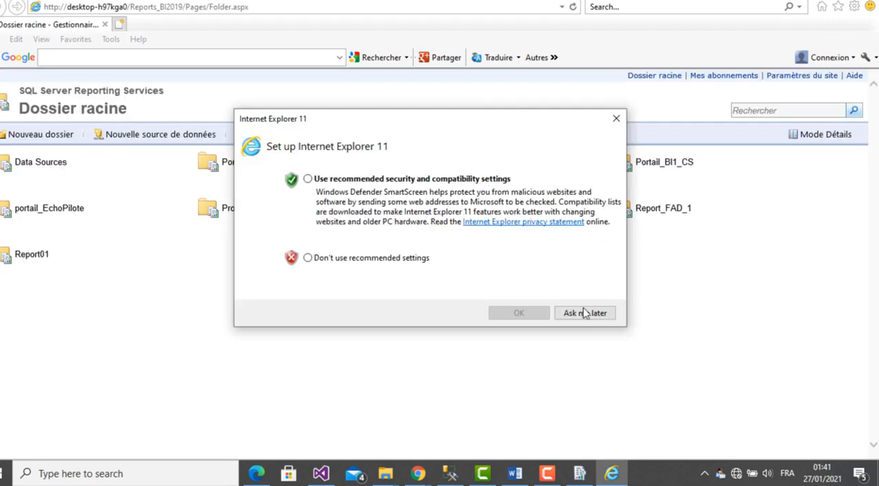
left_click(584, 314)
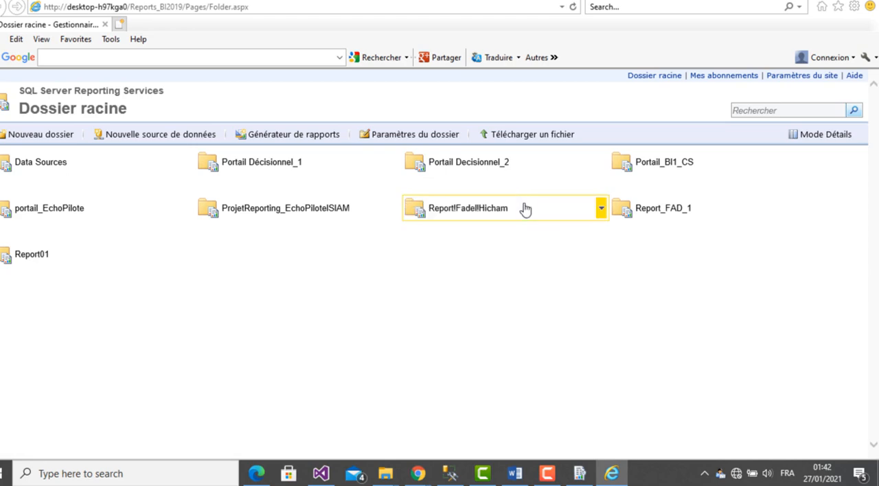
left_click(481, 209)
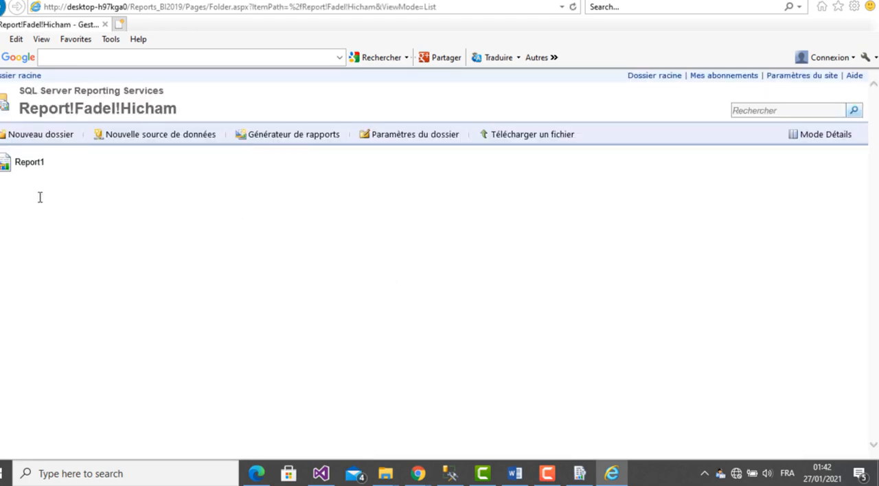
left_click(24, 169)
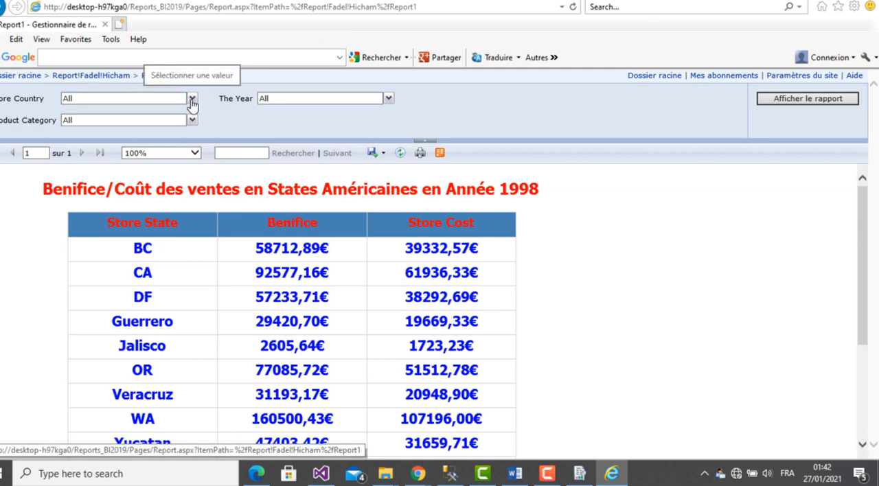
- Filter the report by setting Store Country to Canada and The Year to 1998
left_click(193, 100)
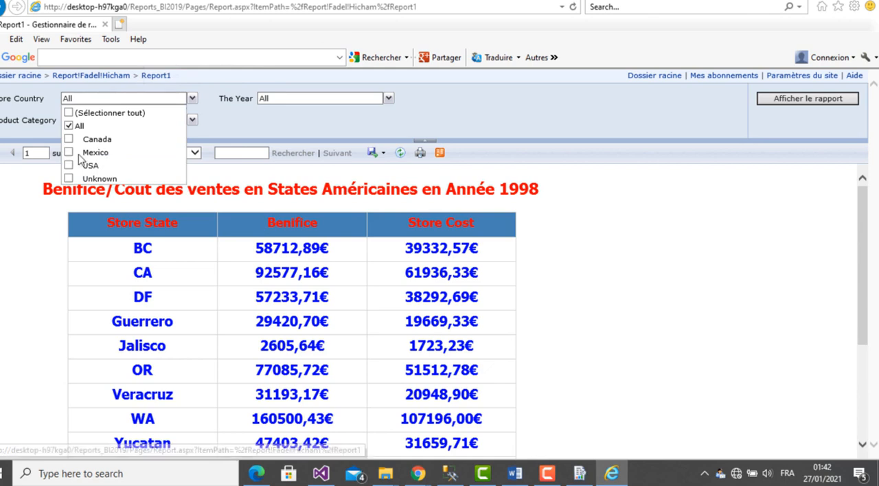
left_click(69, 140)
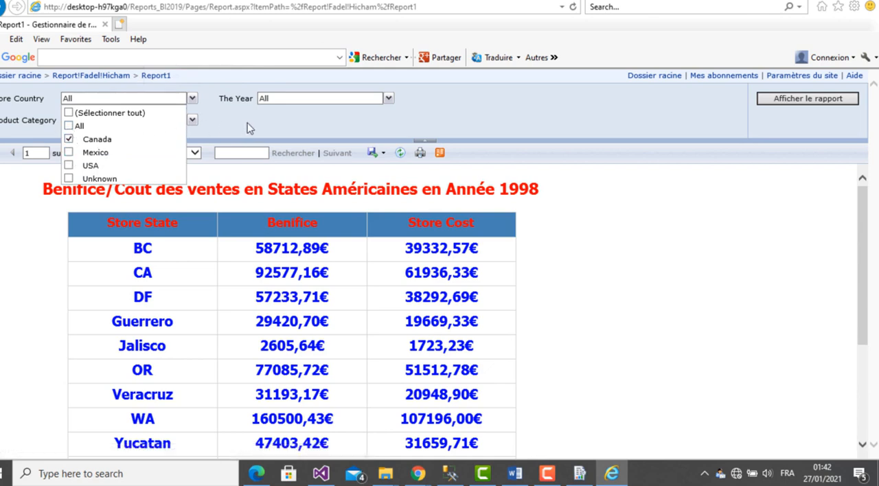
left_click(376, 97)
left_click(388, 99)
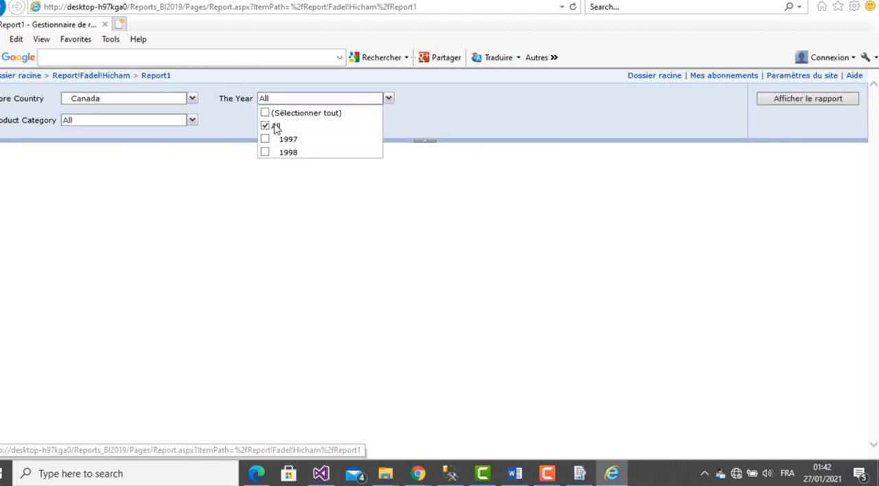
left_click(265, 127)
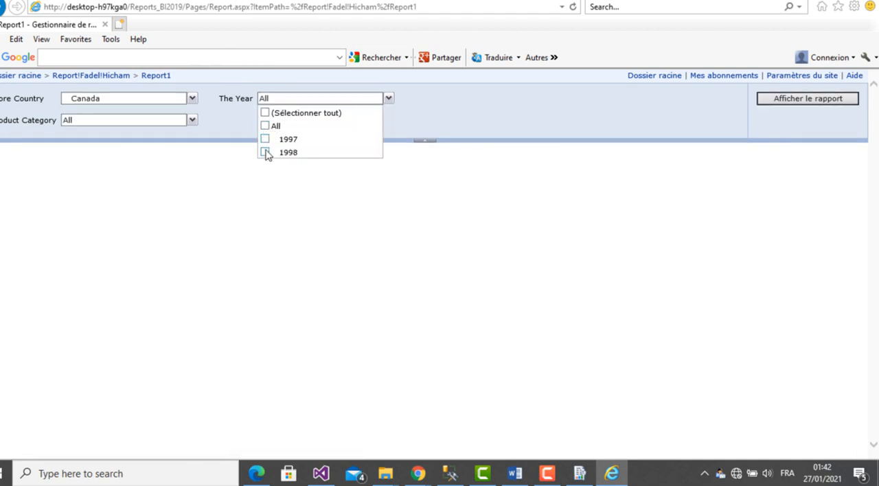
left_click(436, 120)
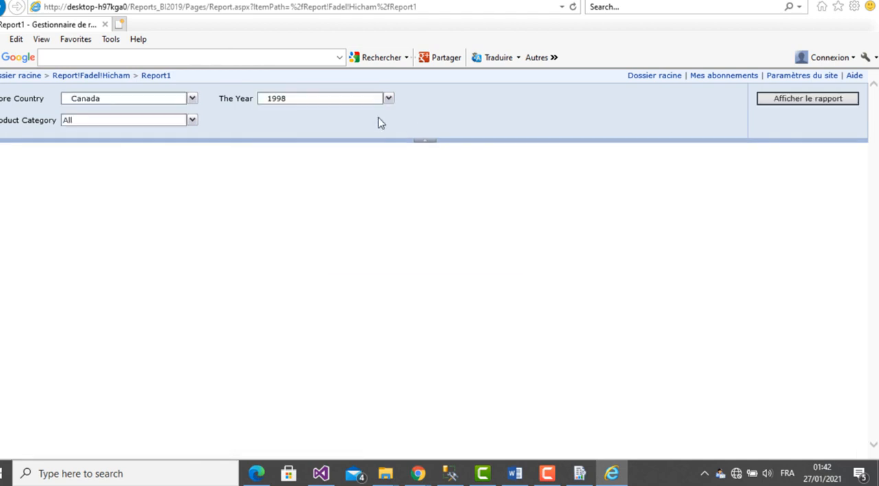
- Set Product Category to Baking Goods and Bread only, without All, and run the report
left_click(191, 122)
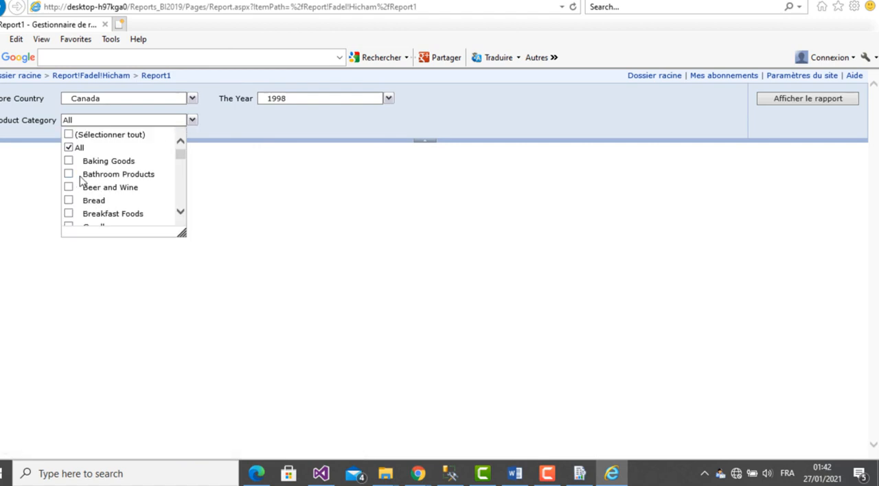
left_click(69, 199)
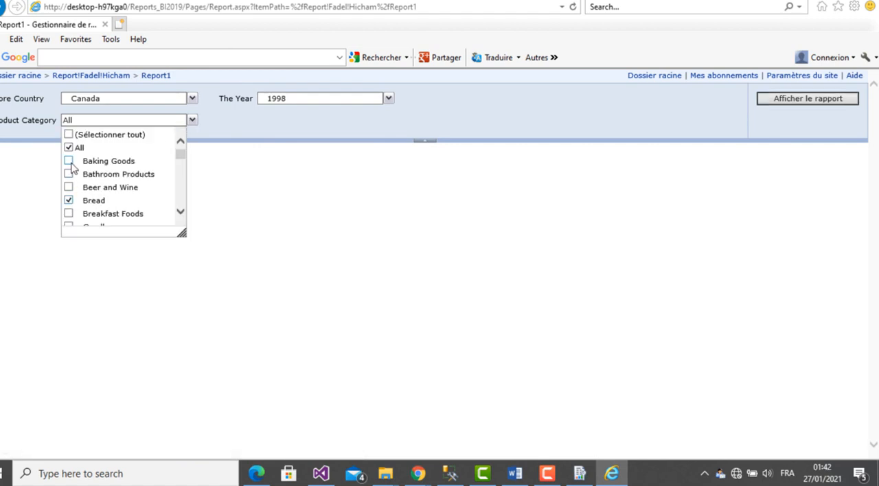
left_click(226, 128)
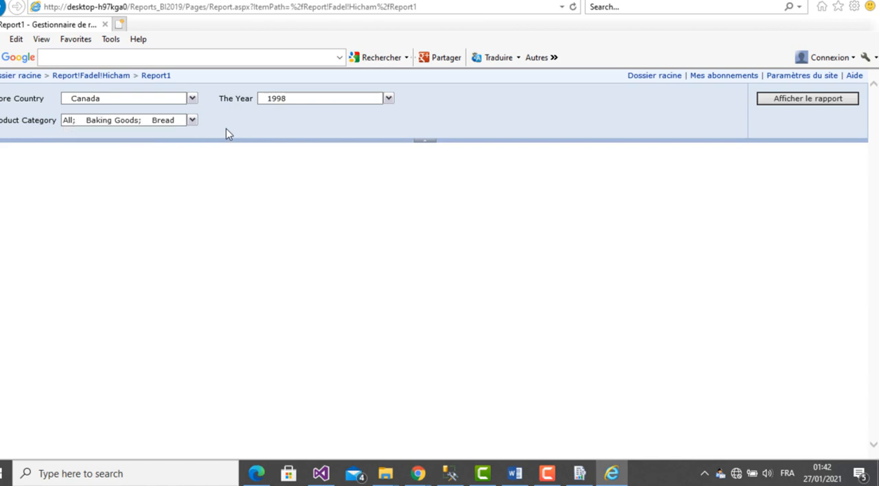
left_click(192, 120)
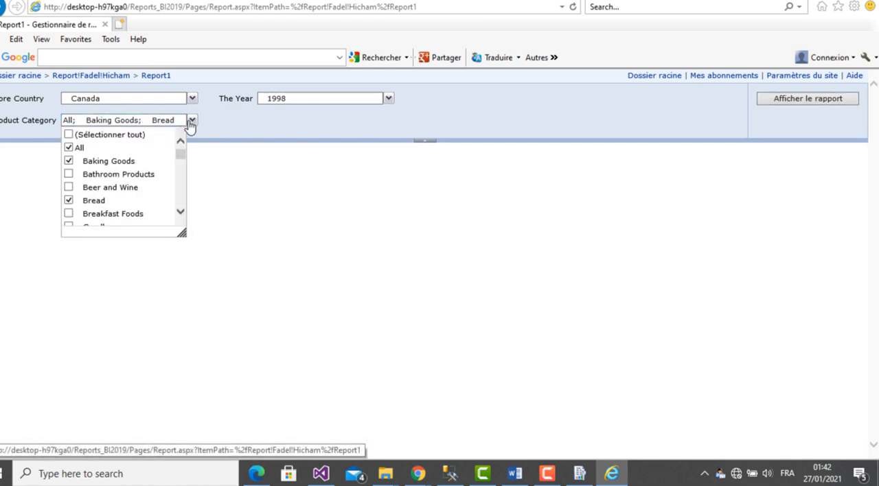
left_click(68, 147)
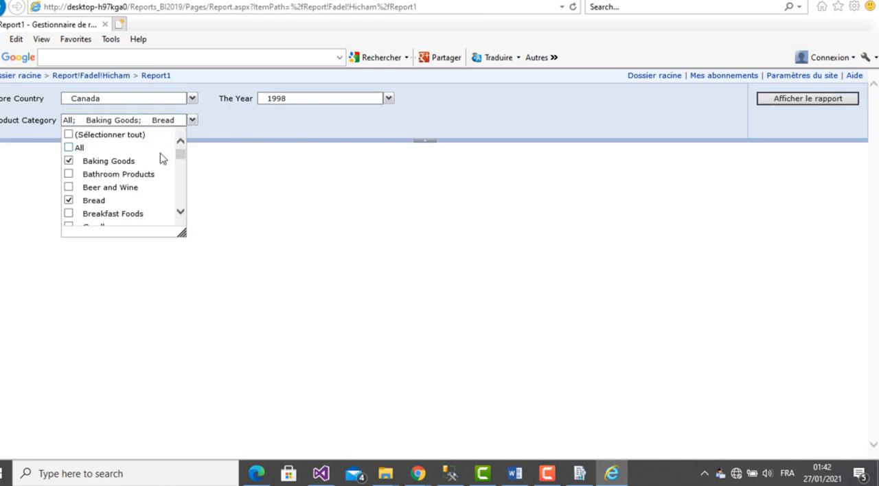
left_click(269, 133)
left_click(809, 101)
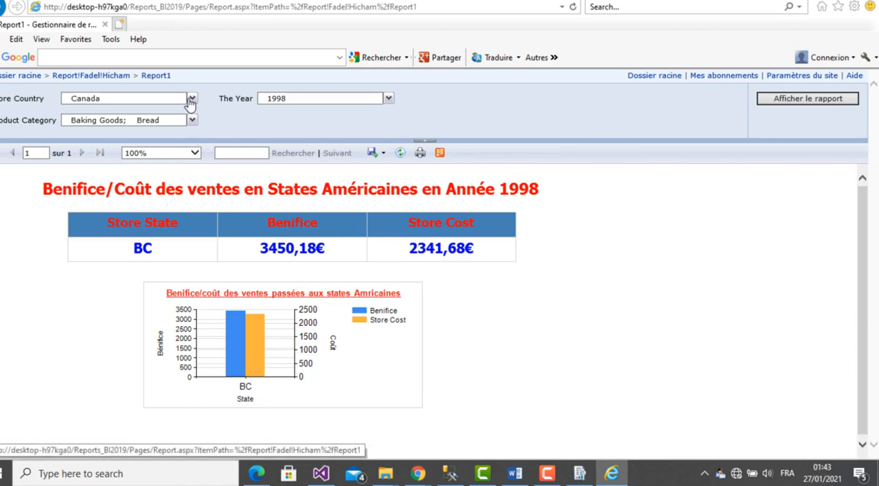
- Rerun the report with Store Country set to Mexico only and review its table and chart
left_click(192, 99)
left_click(70, 153)
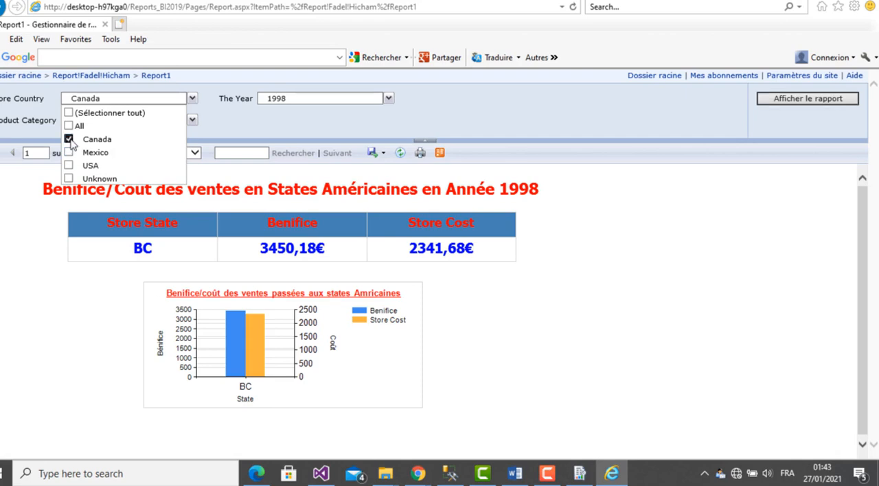
left_click(68, 138)
left_click(240, 127)
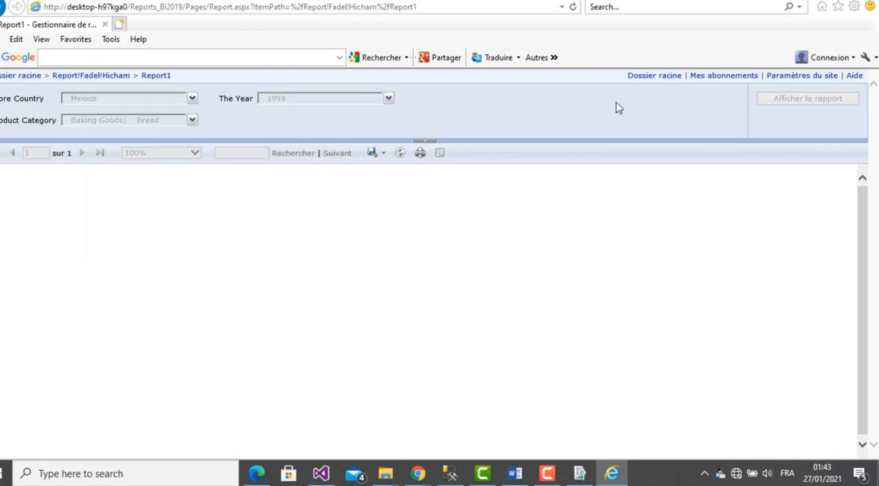
left_click(787, 102)
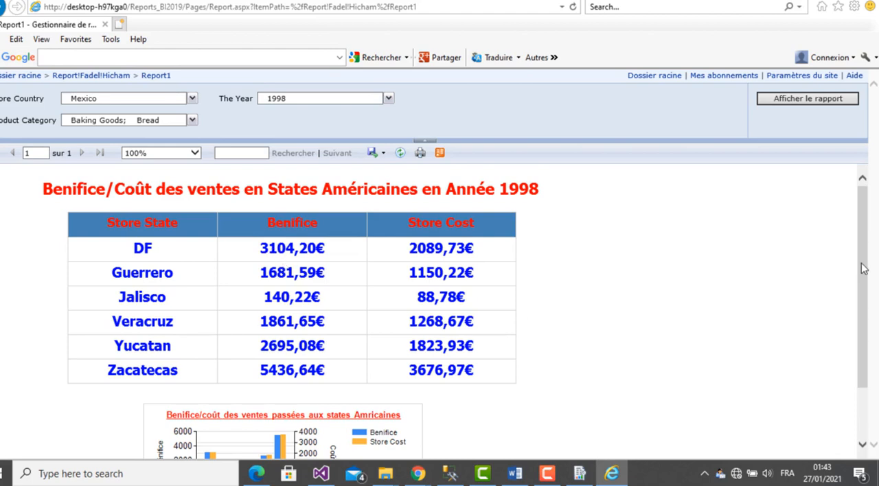
left_click_drag(863, 268, 862, 291)
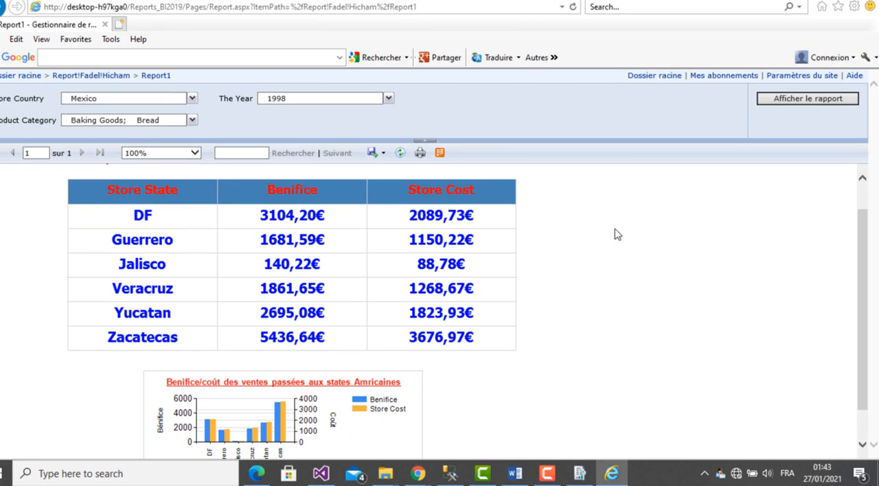
left_click_drag(859, 276, 860, 319)
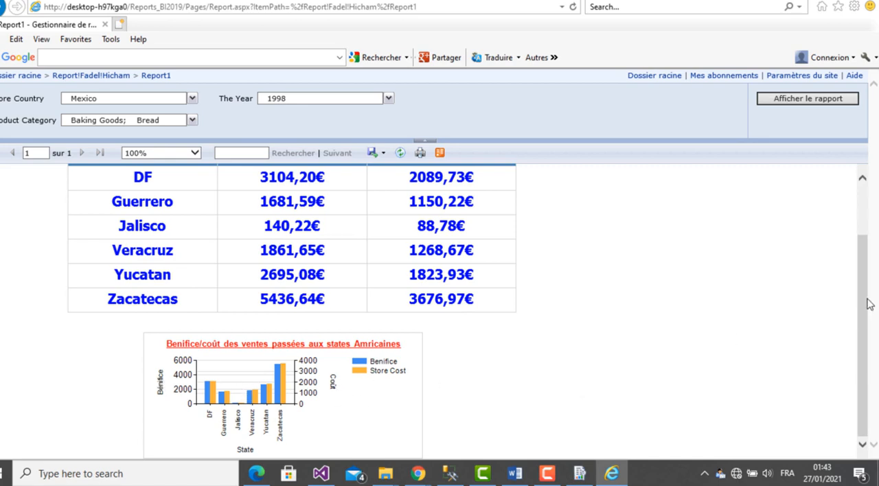
scroll(869, 304, "up", 2)
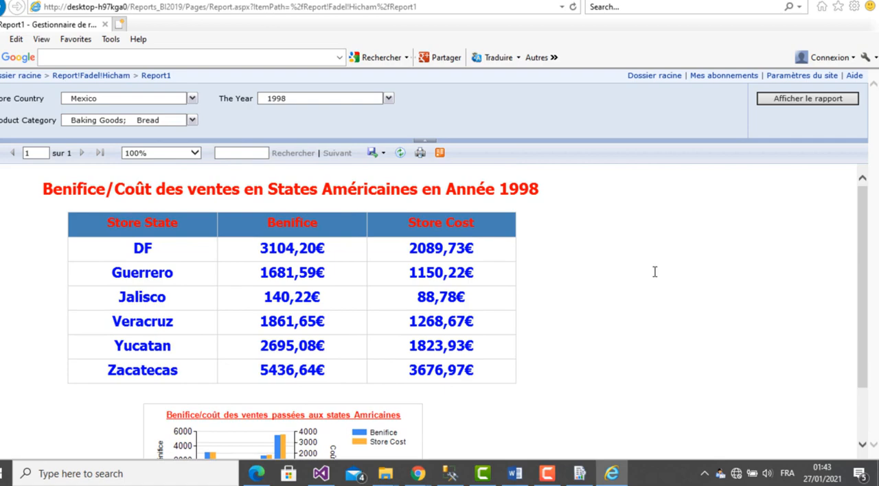
left_click_drag(863, 234, 854, 204)
left_click_drag(865, 263, 862, 237)
left_click(547, 473)
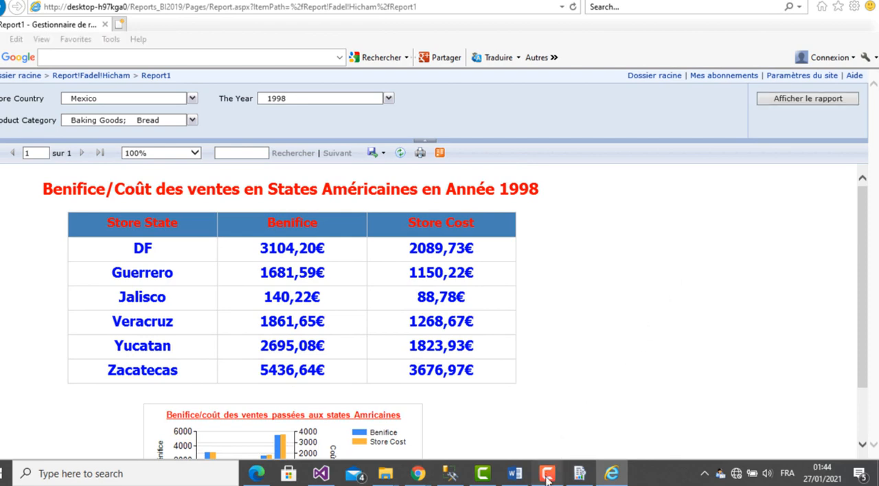